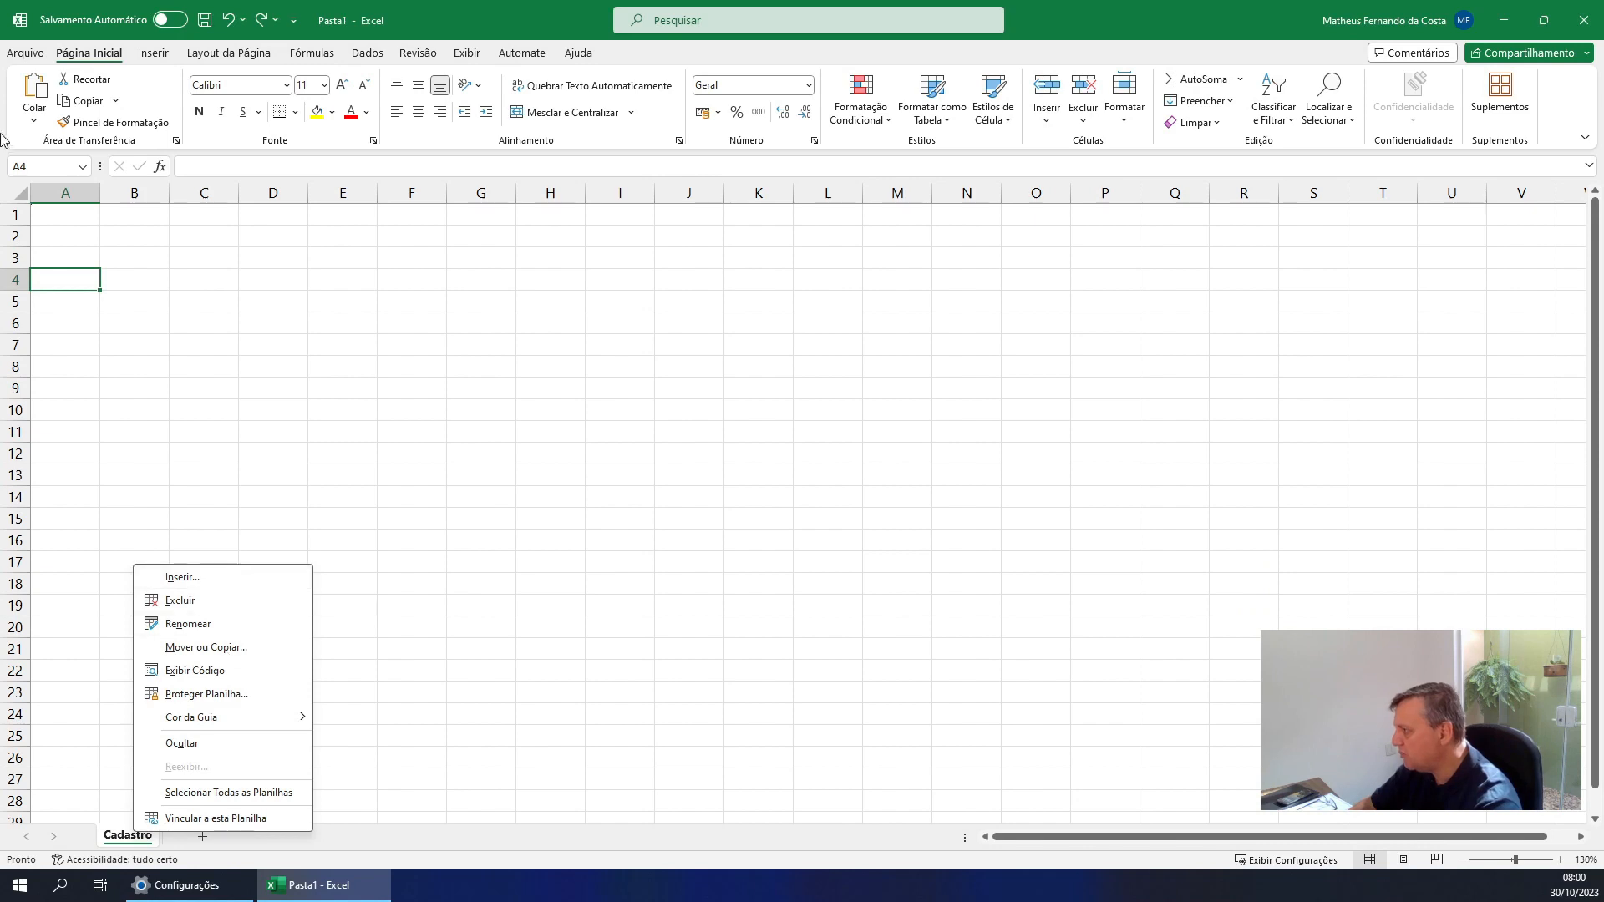
Enter the header Código in cell A2 of the Cadastro sheet
left_click(62, 222)
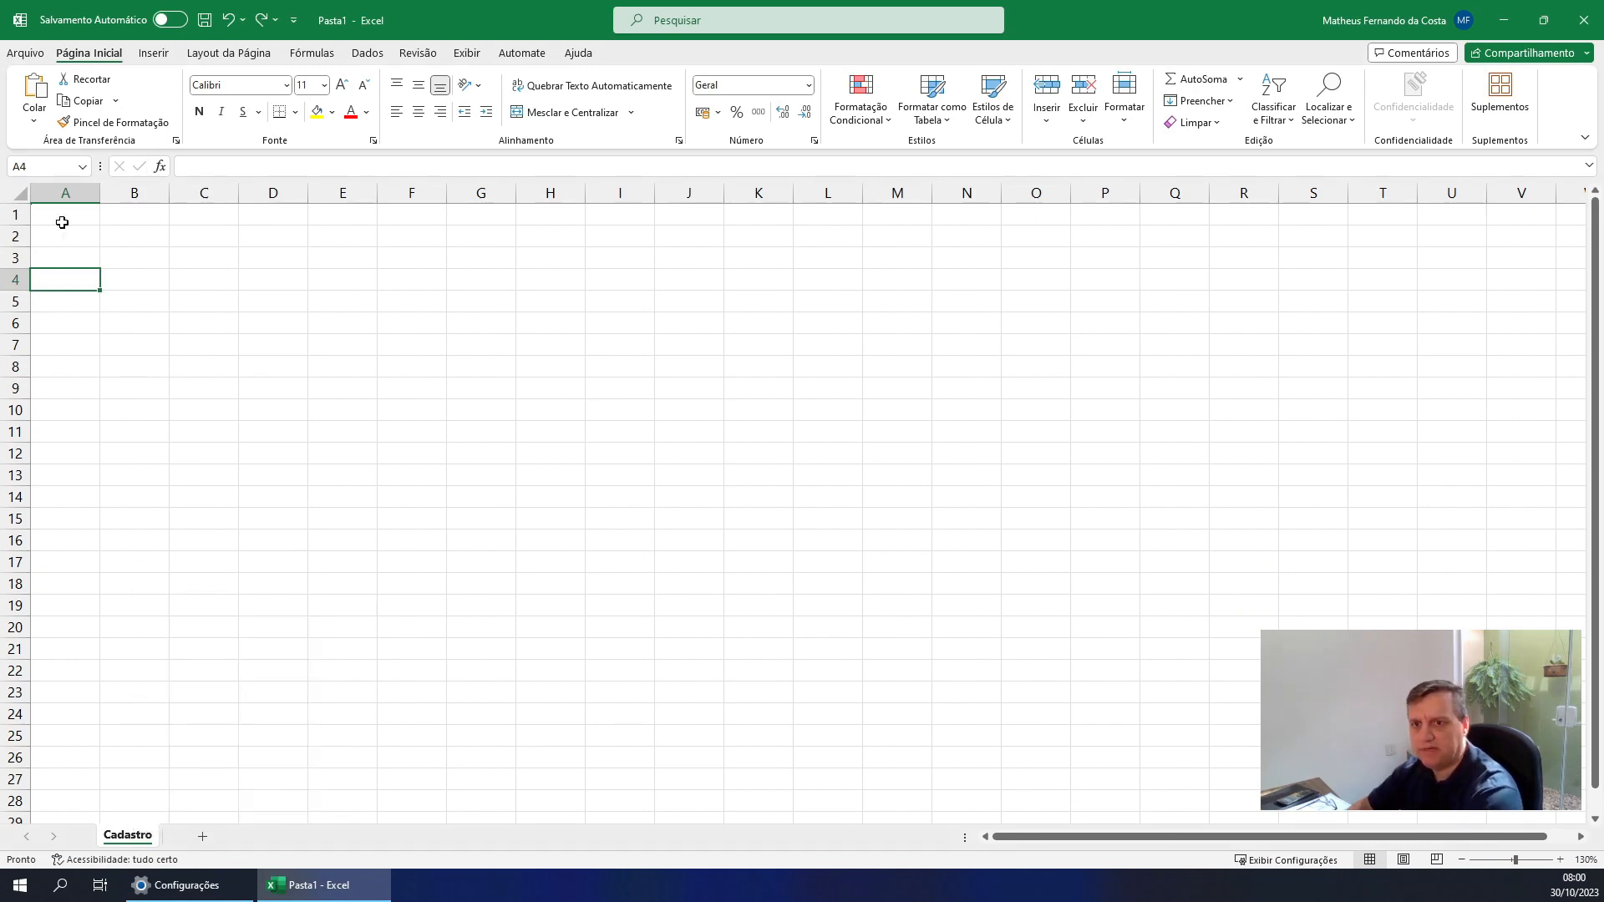
left_click(54, 240)
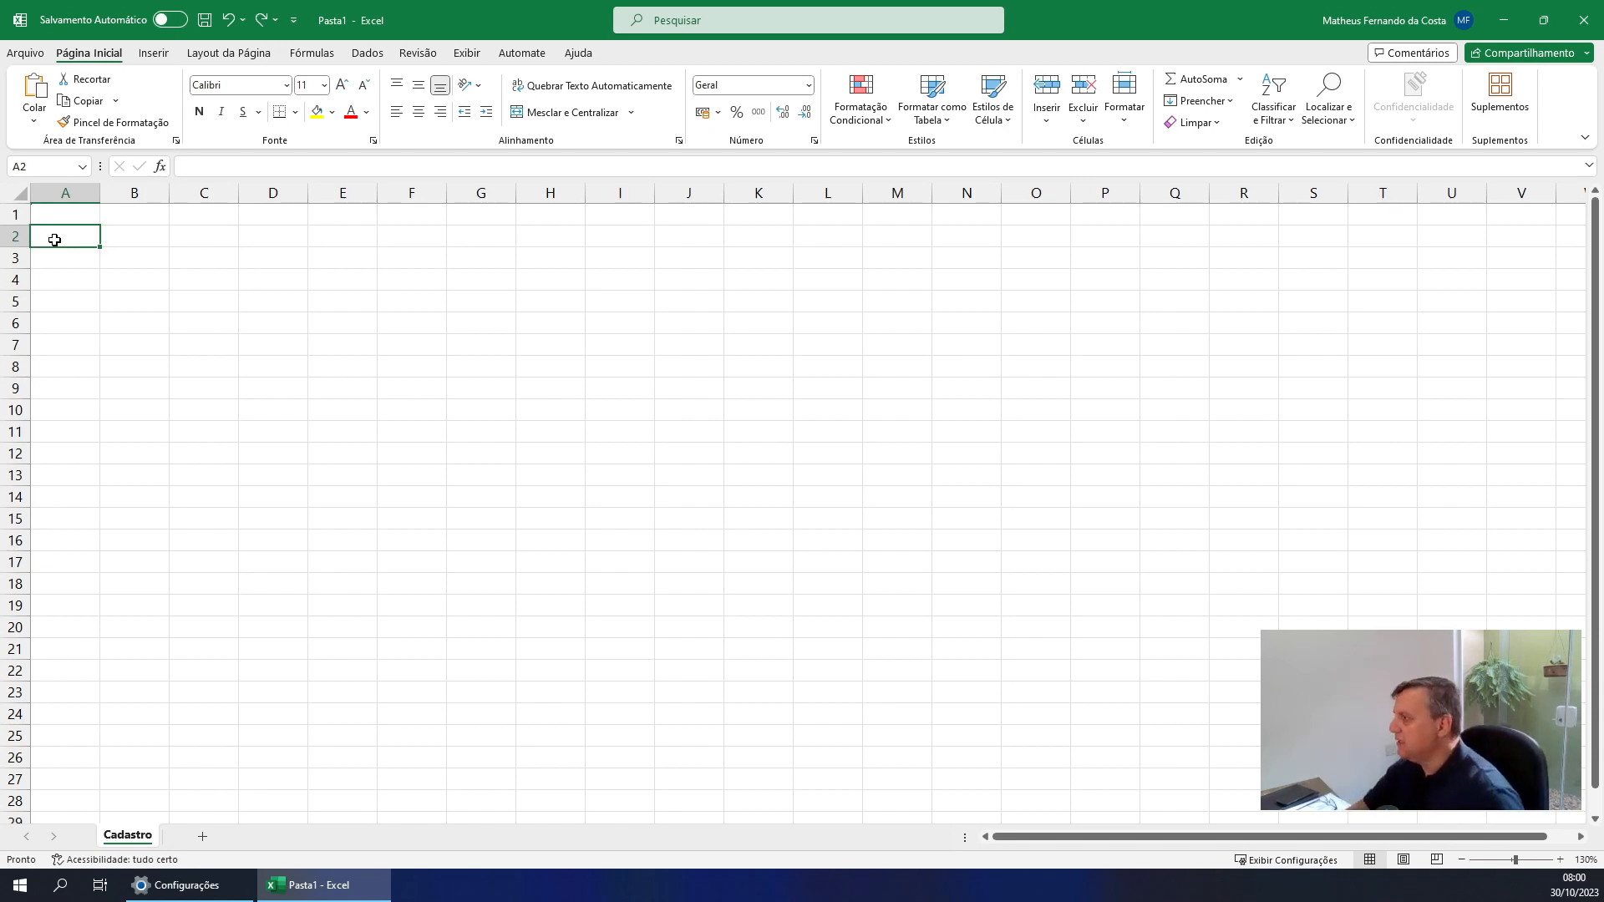
type("Código")
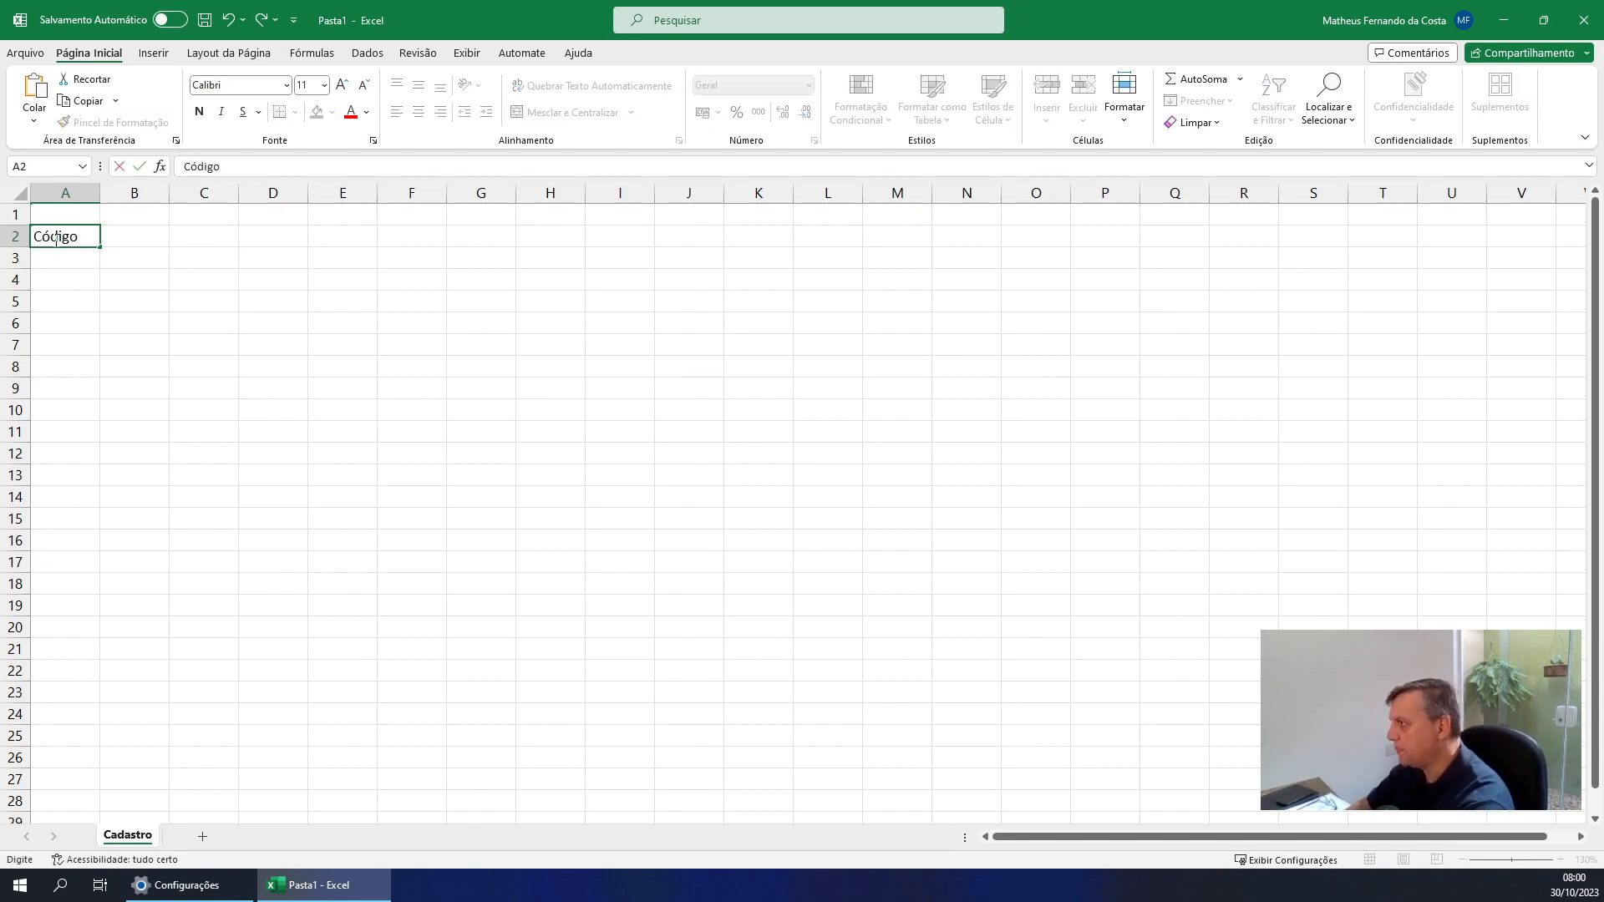
key("Return")
key("Up")
key("Right")
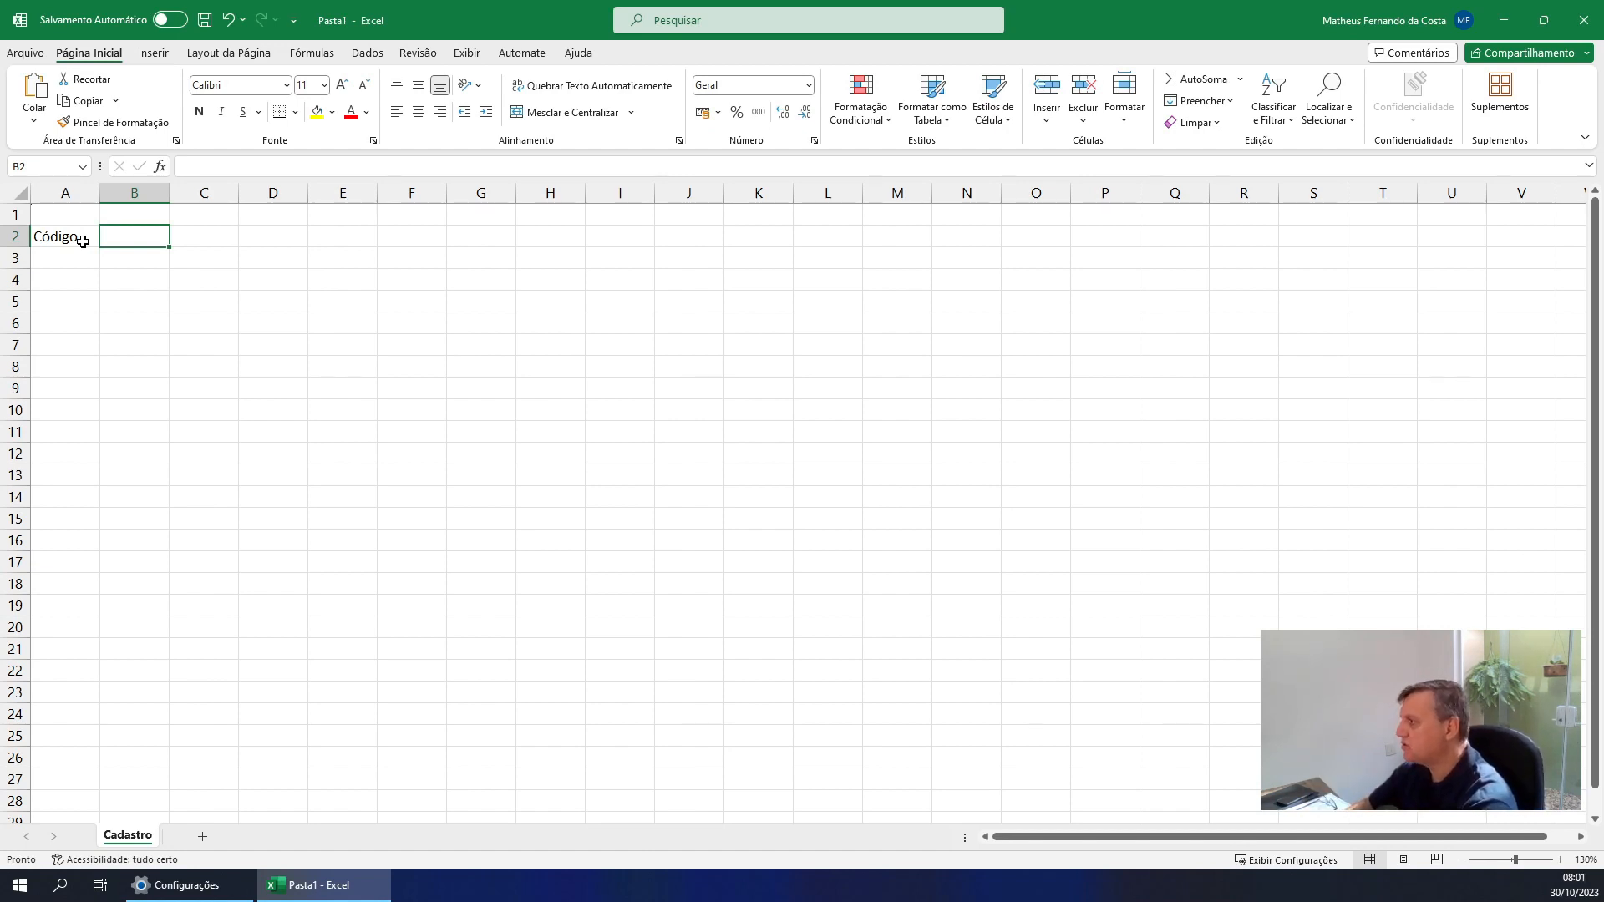
Add the headers Descrição in B2 and Unidade in C2
type("De")
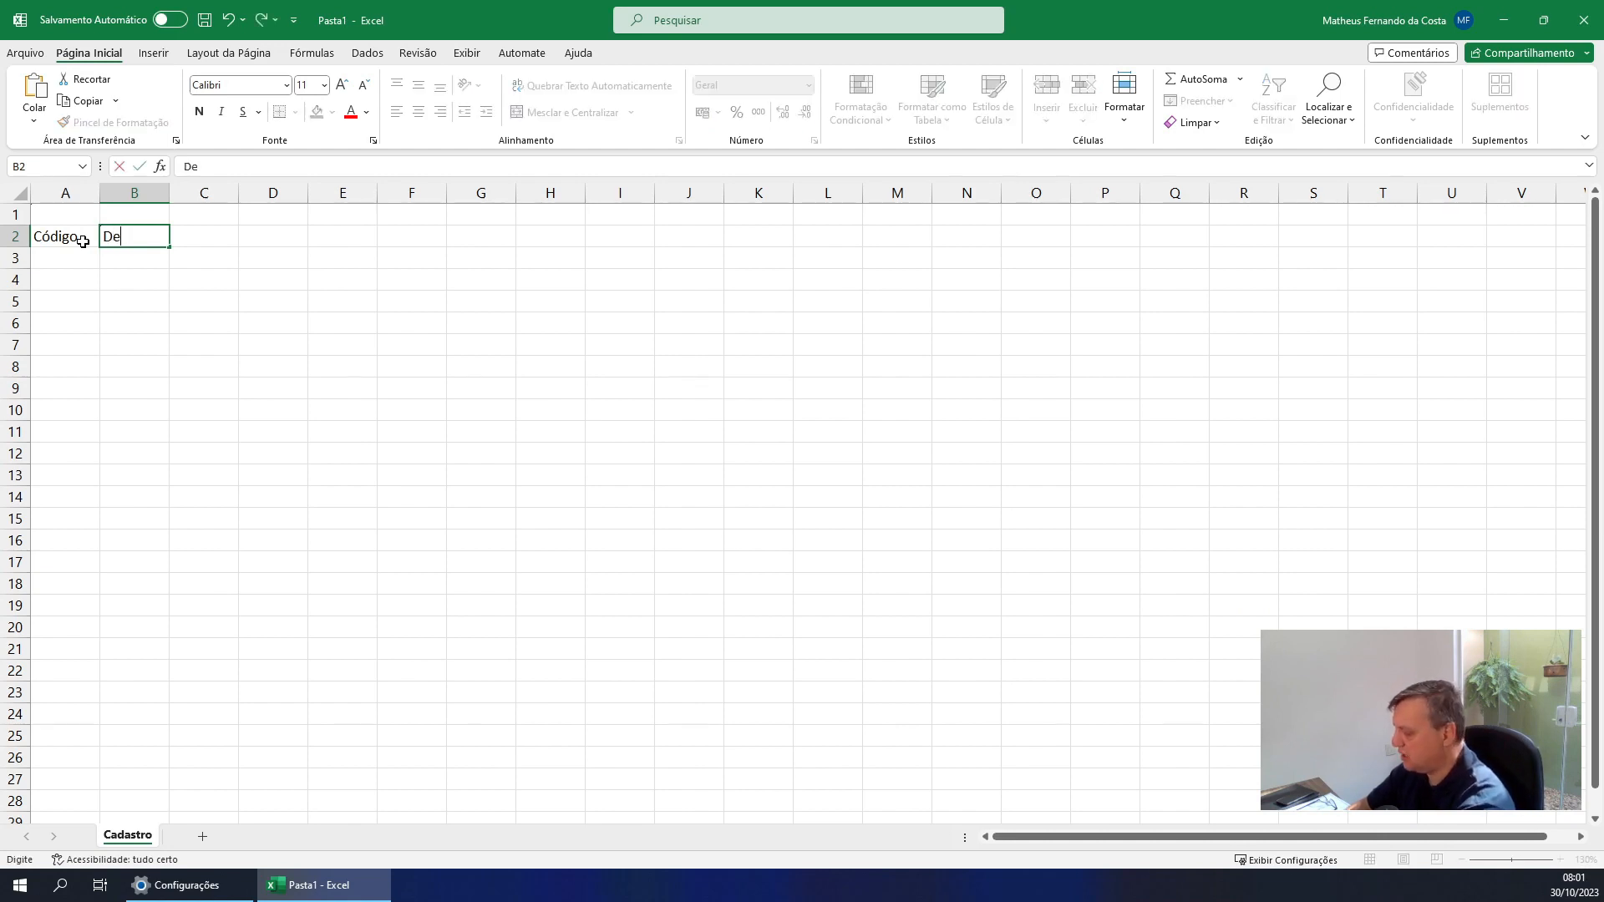
type("scri")
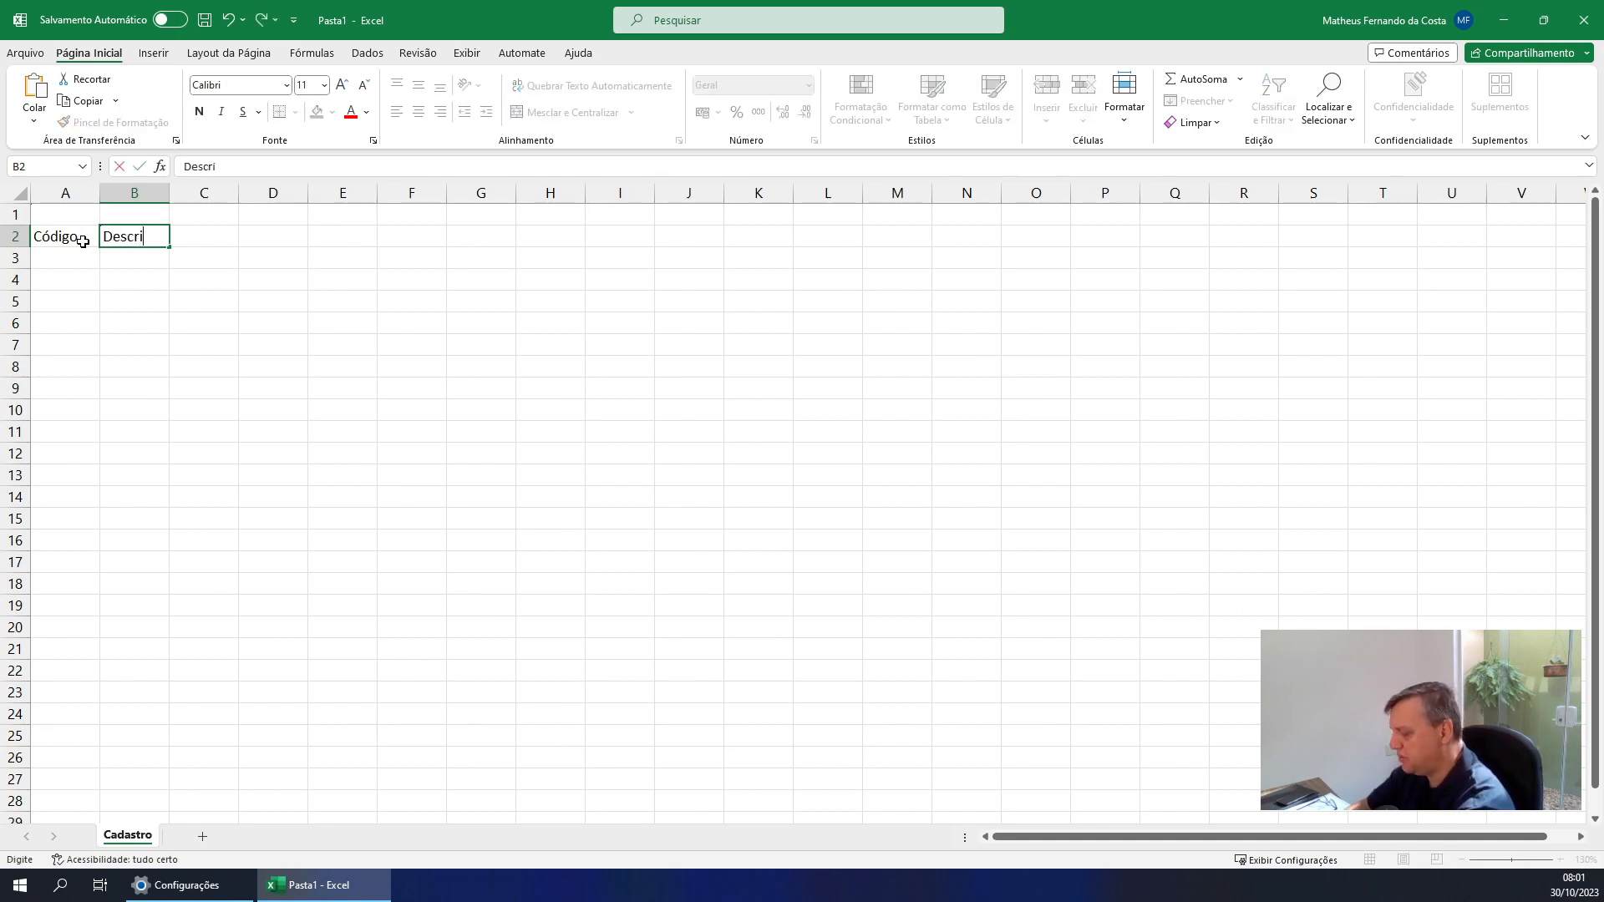
type("ção")
key("Tab")
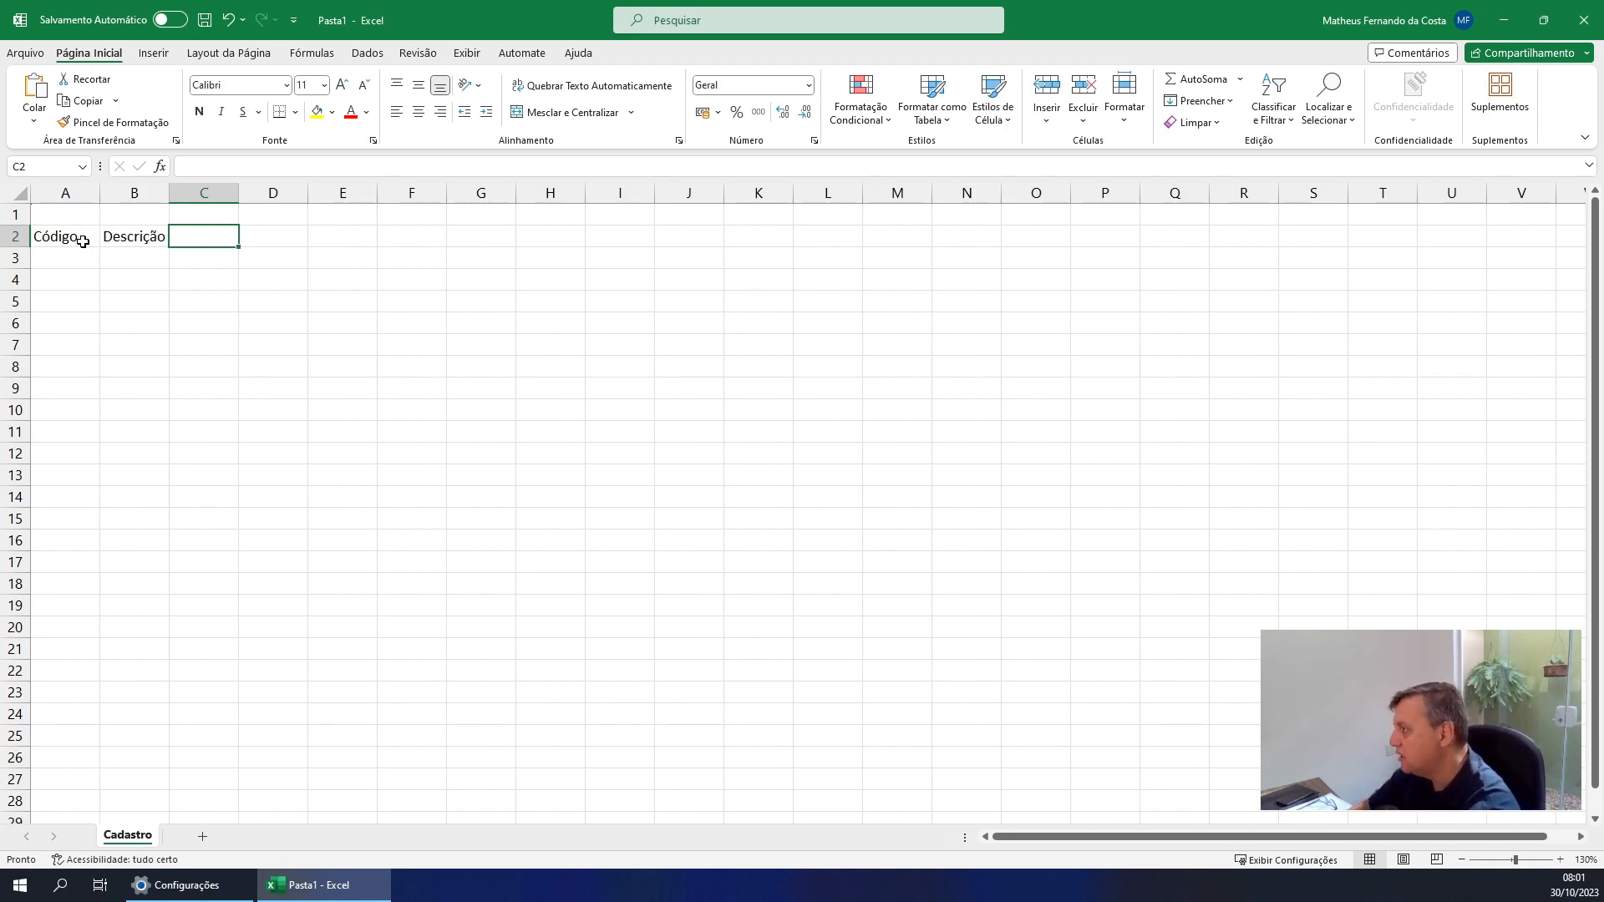
type("Unida")
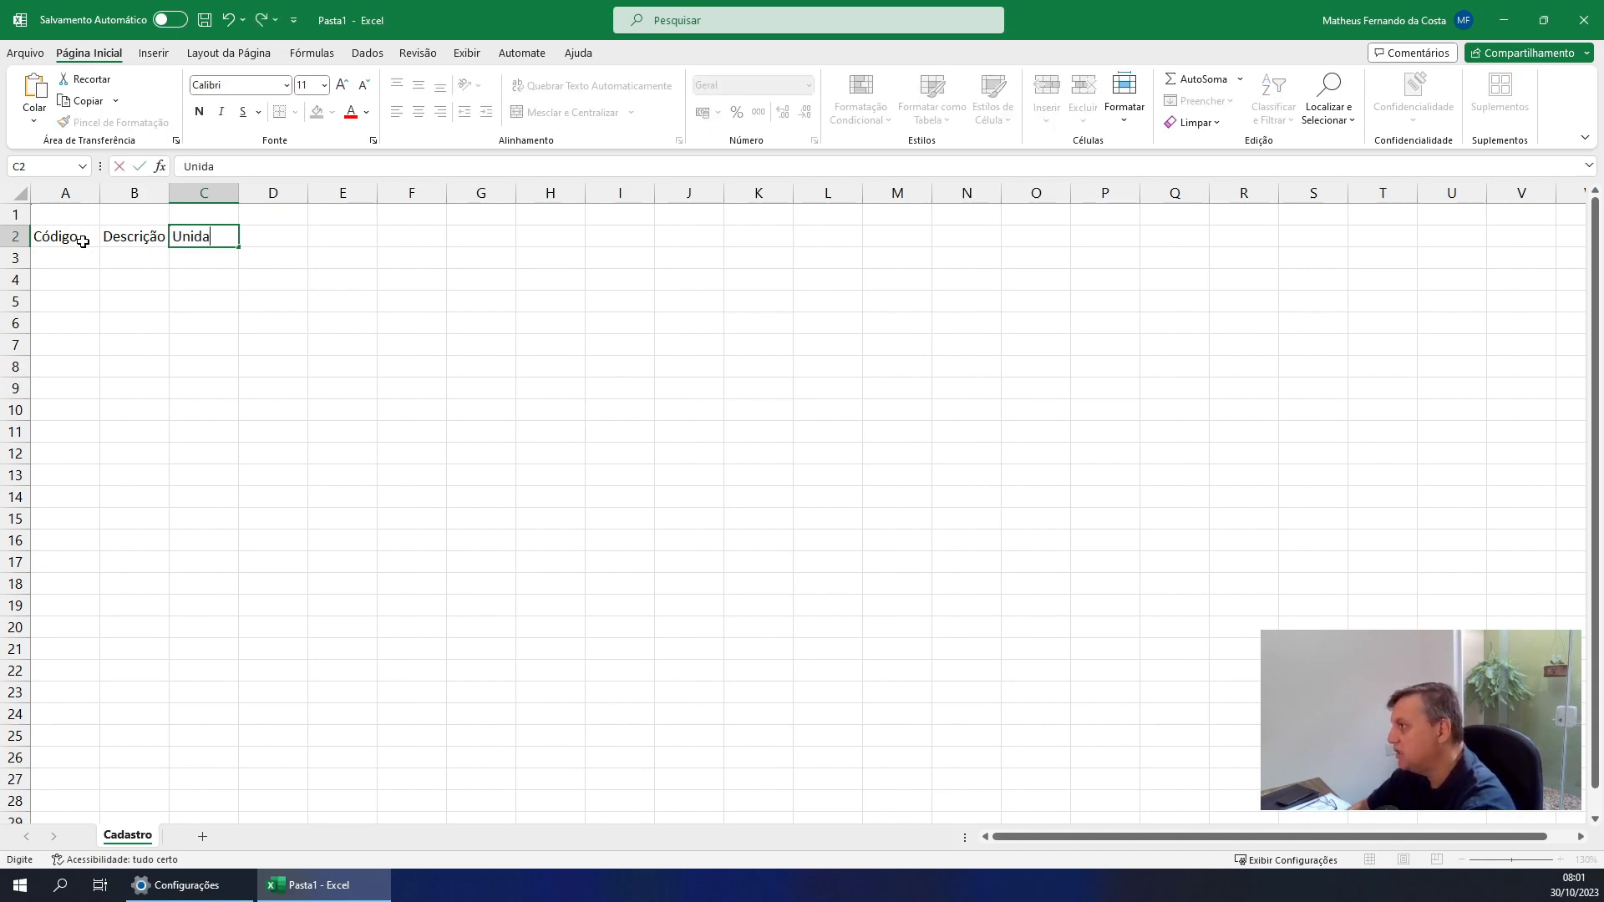
type("de")
key("Return")
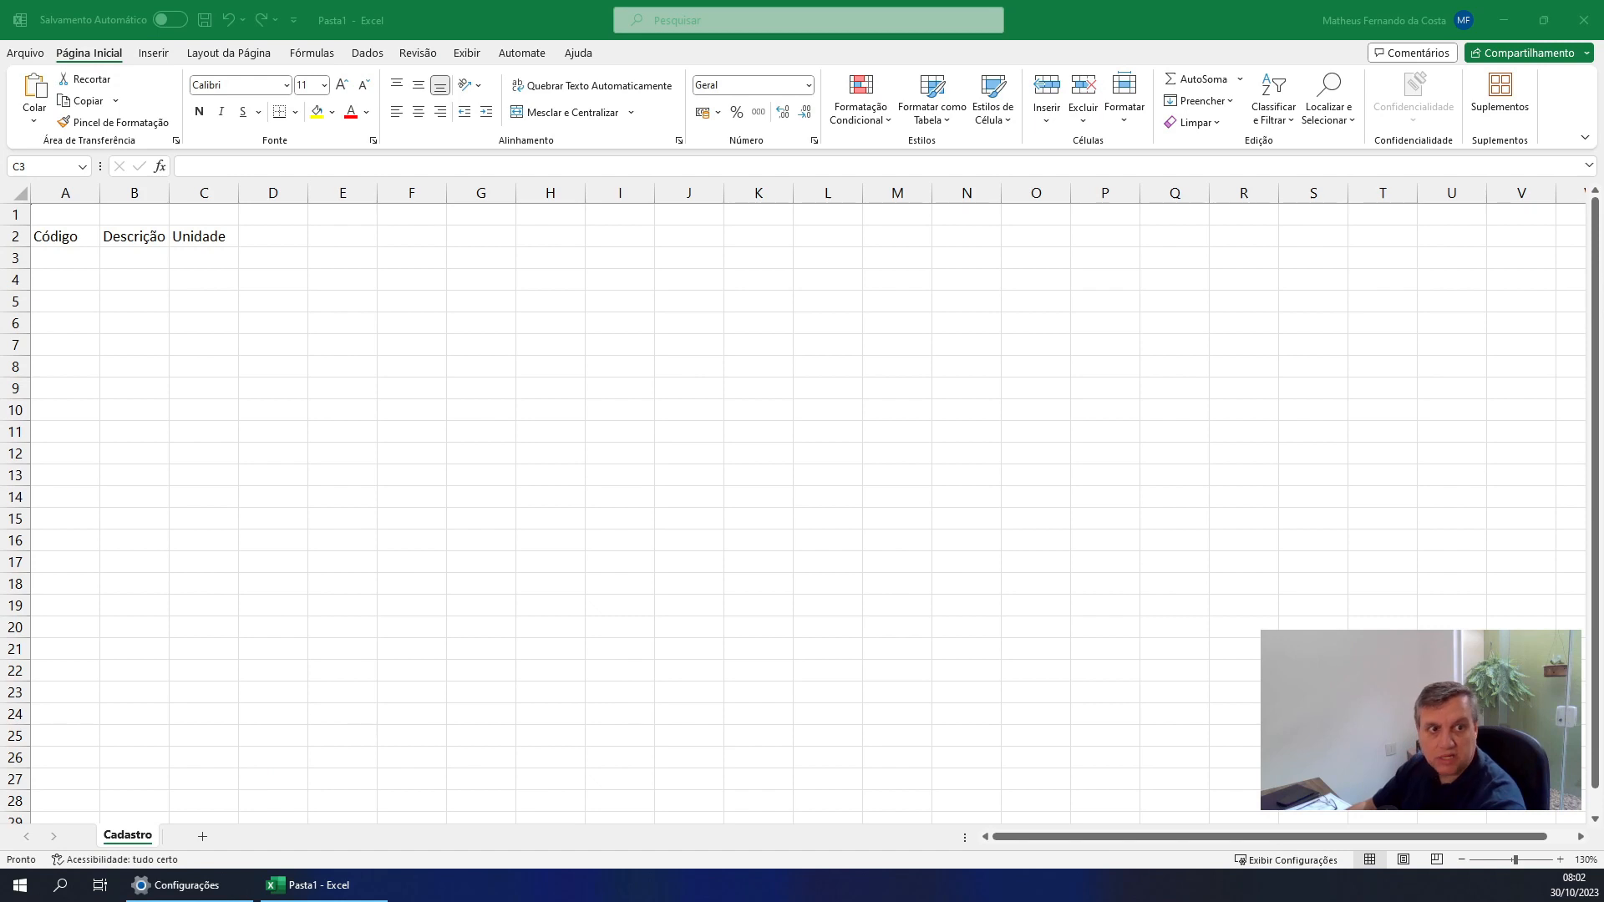
key("alt+Tab")
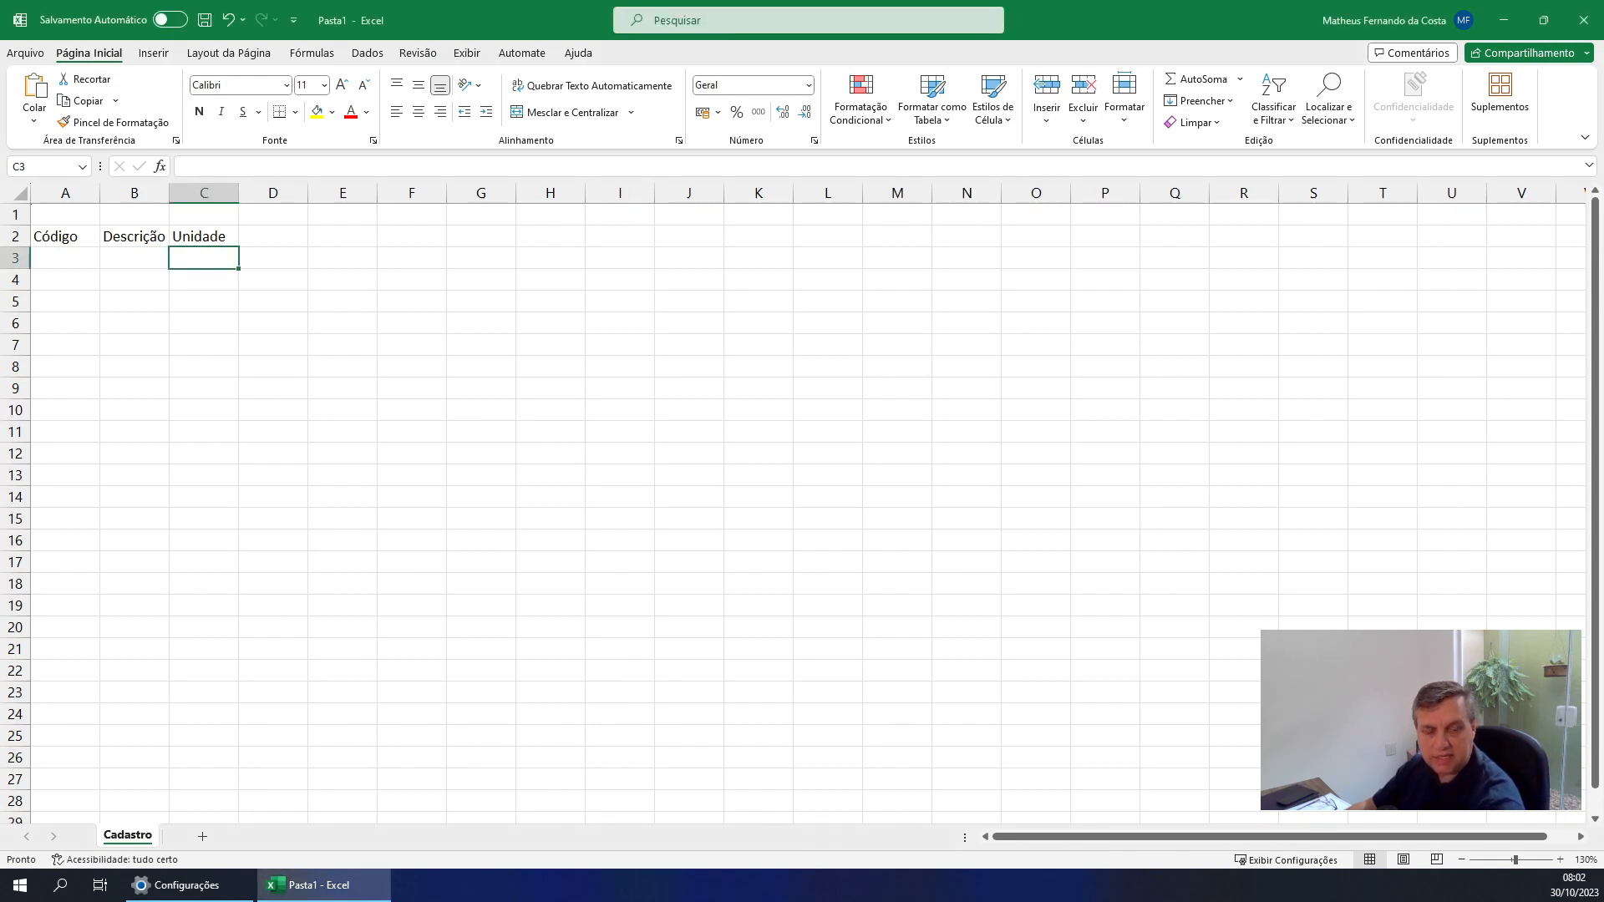
key("alt+Tab")
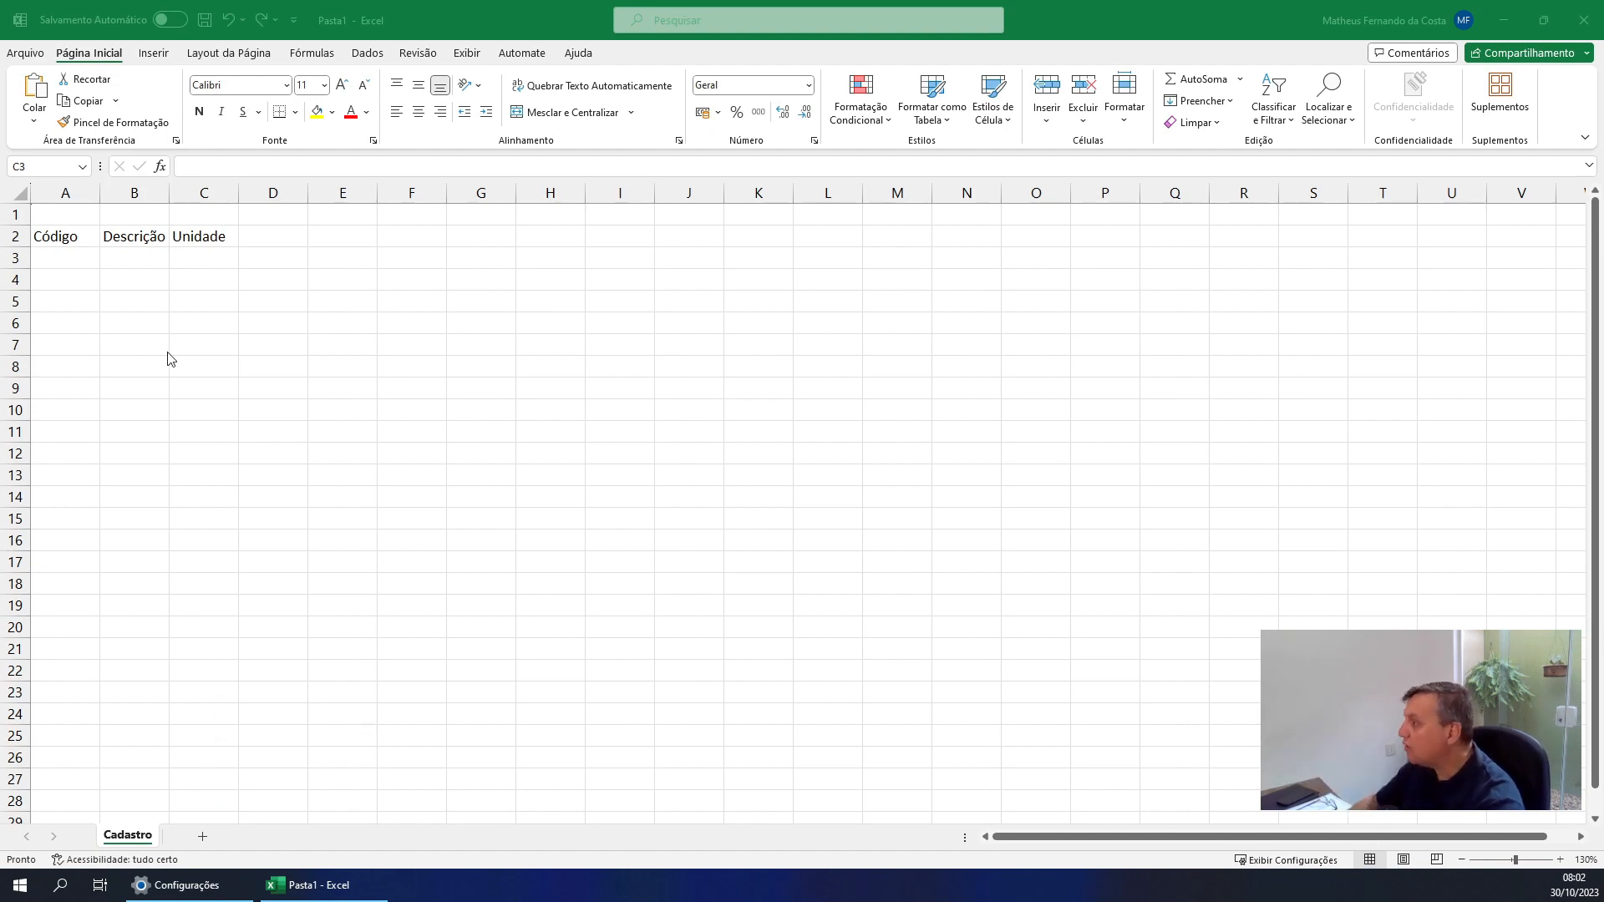
Add a new sheet to the workbook and name it Bolo de Chocolate
left_click(203, 839)
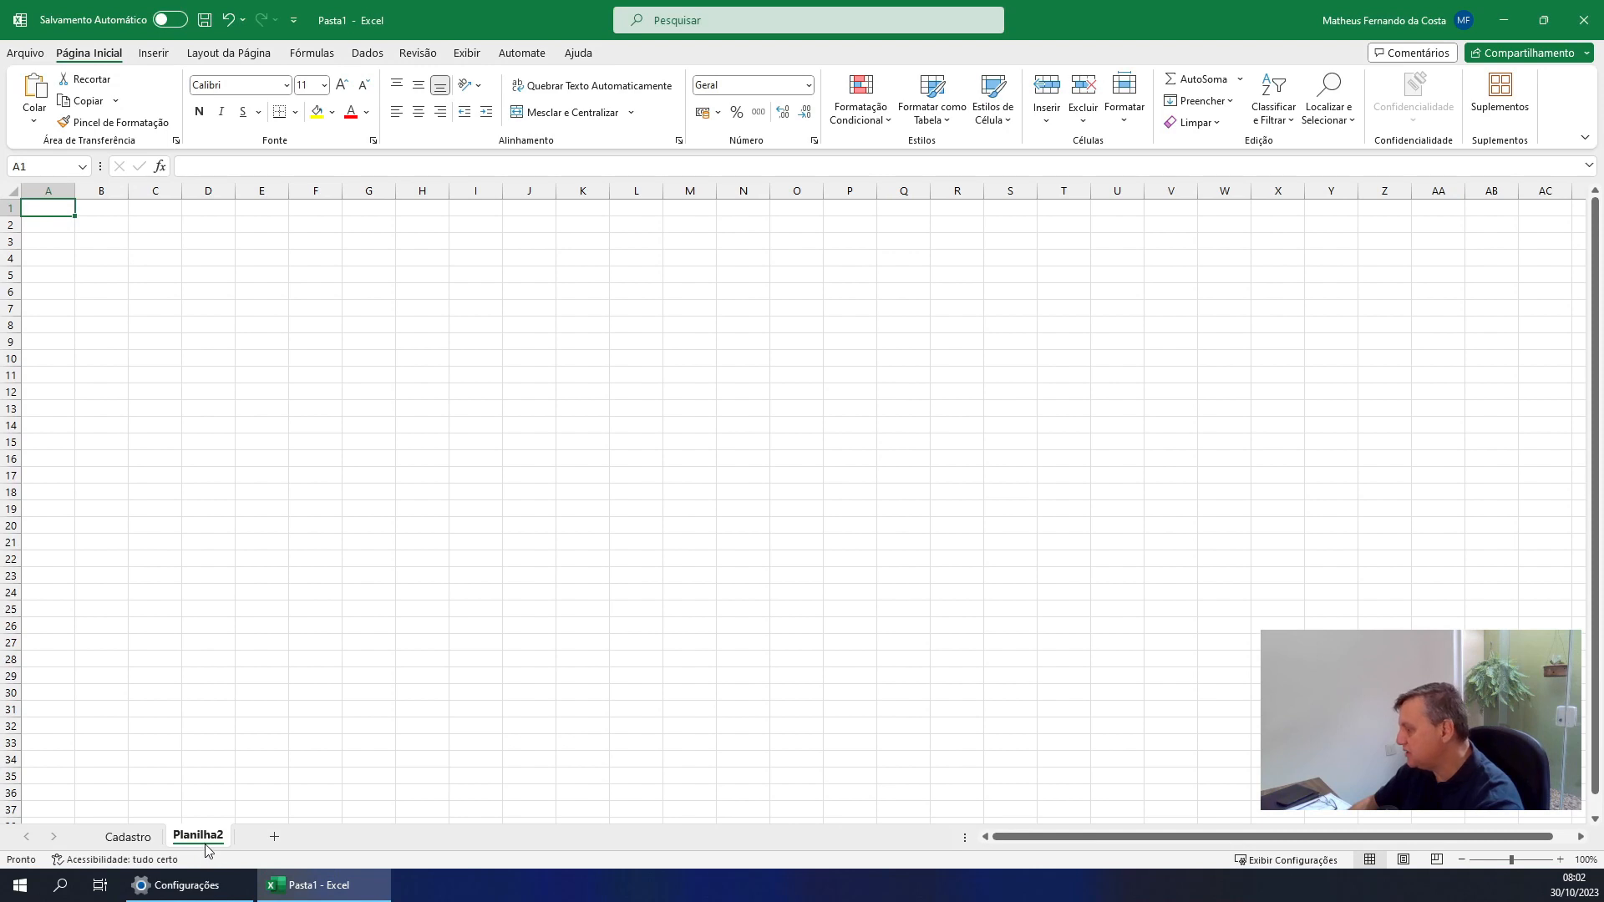
double_click(198, 837)
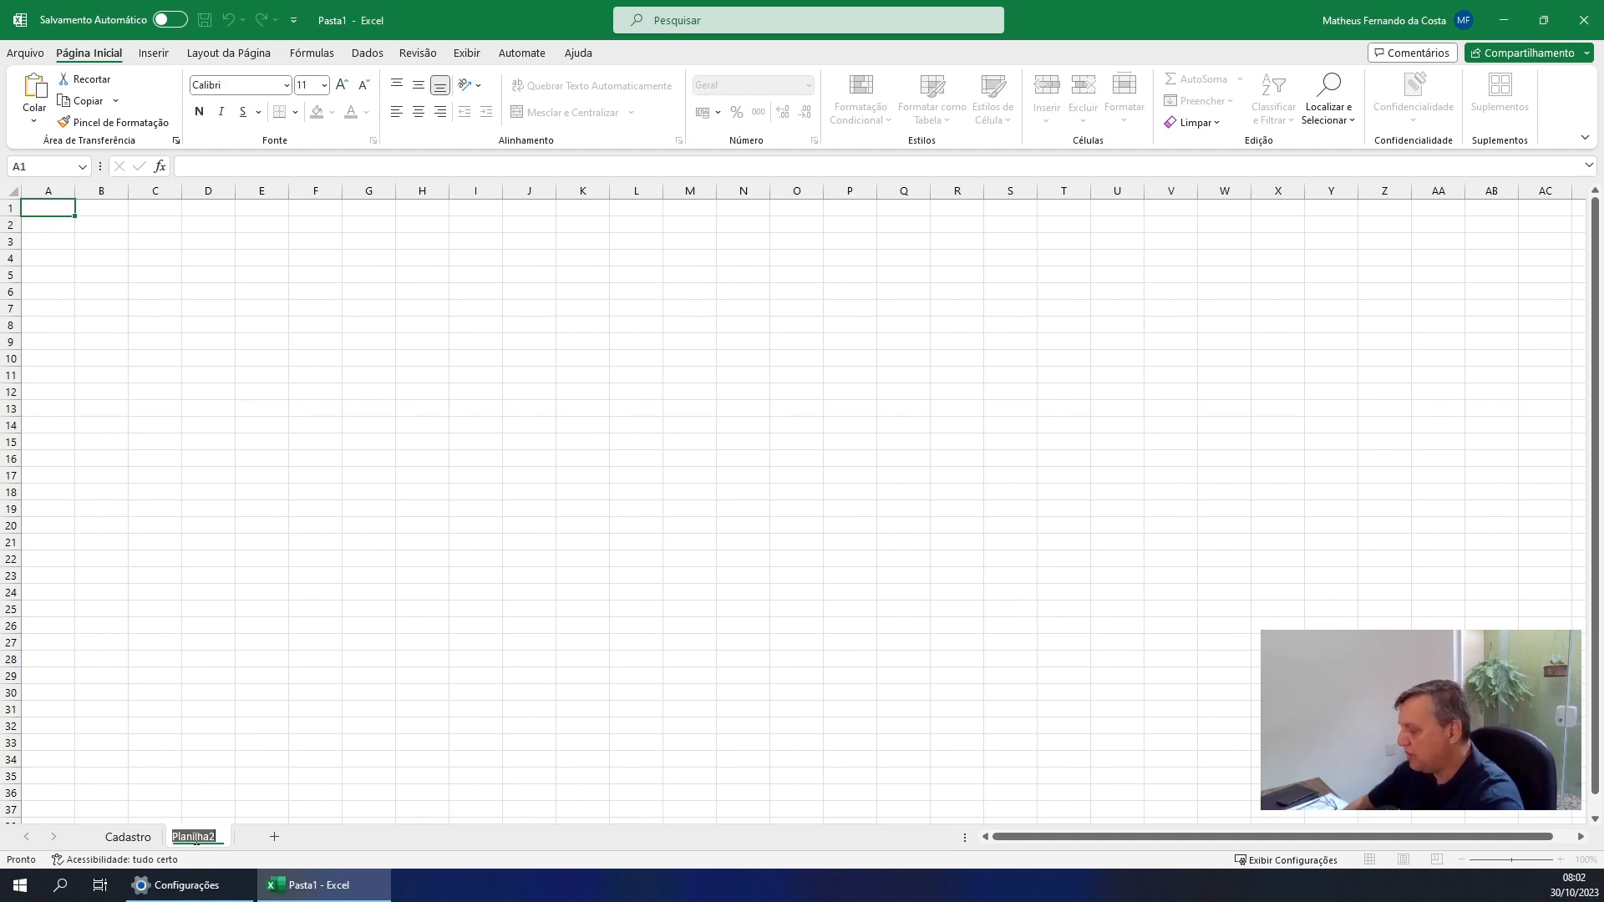
type("B")
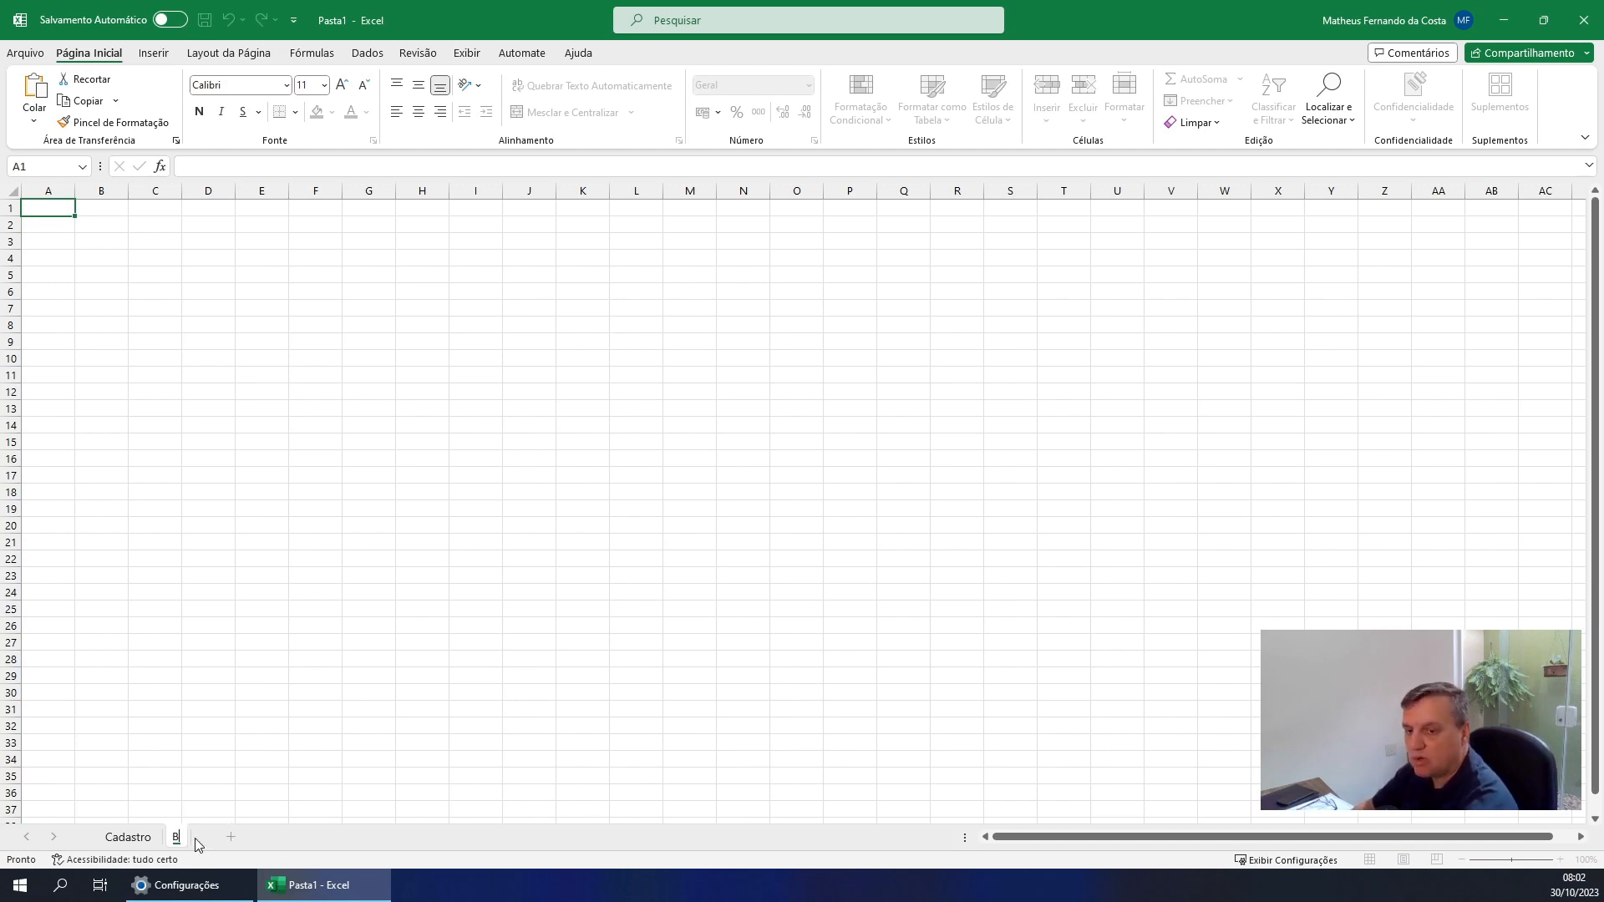
type("olo de Ch")
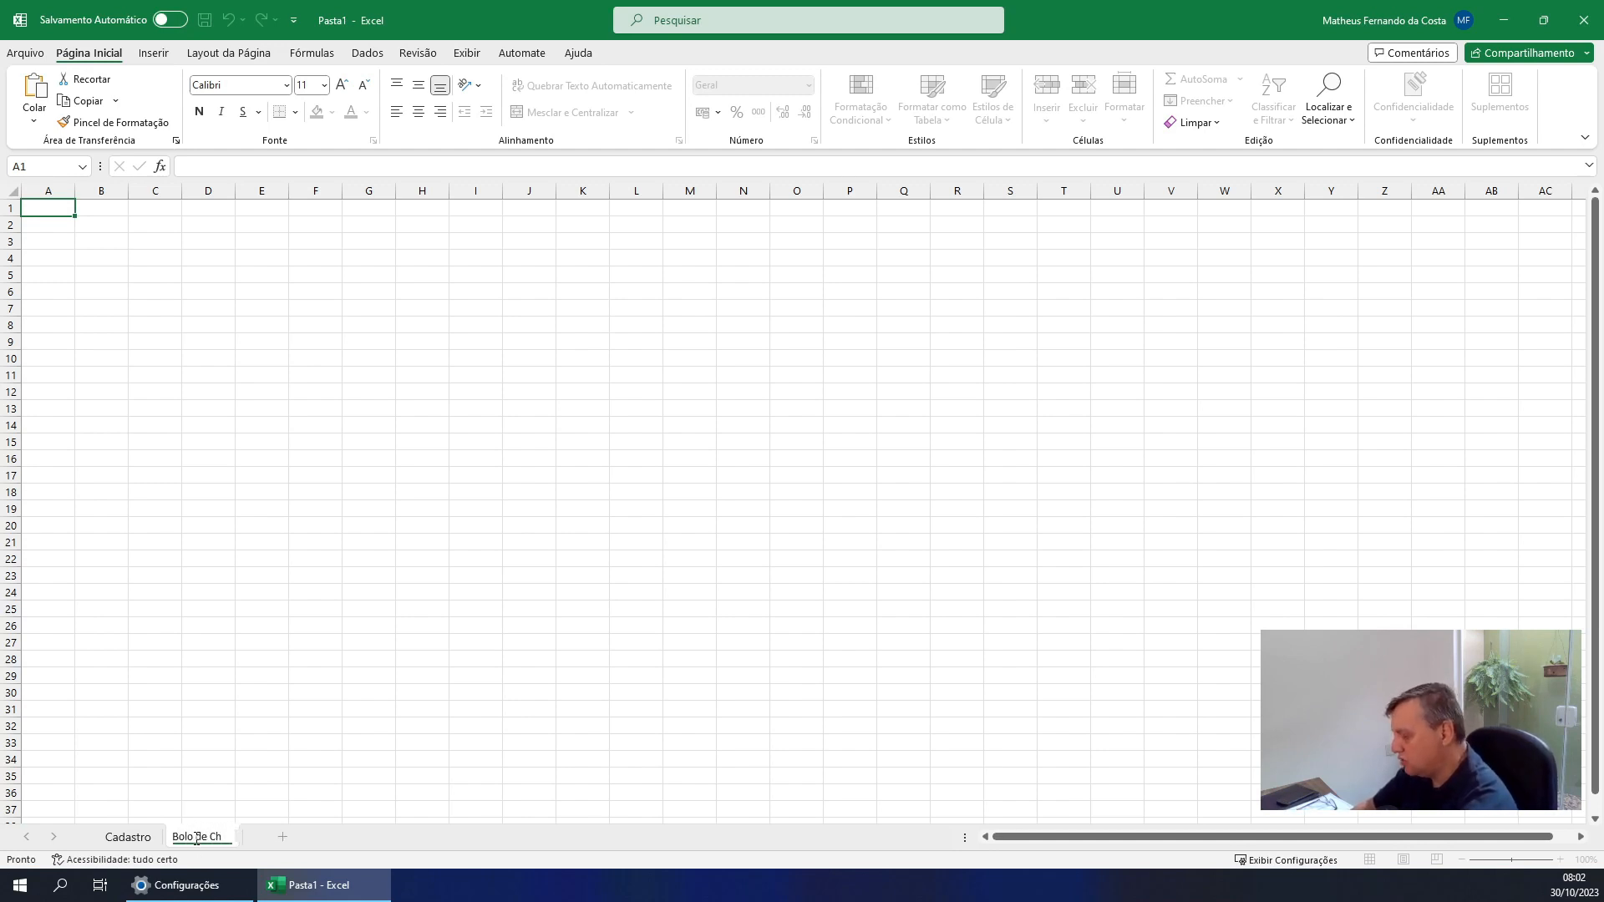
type("ocola")
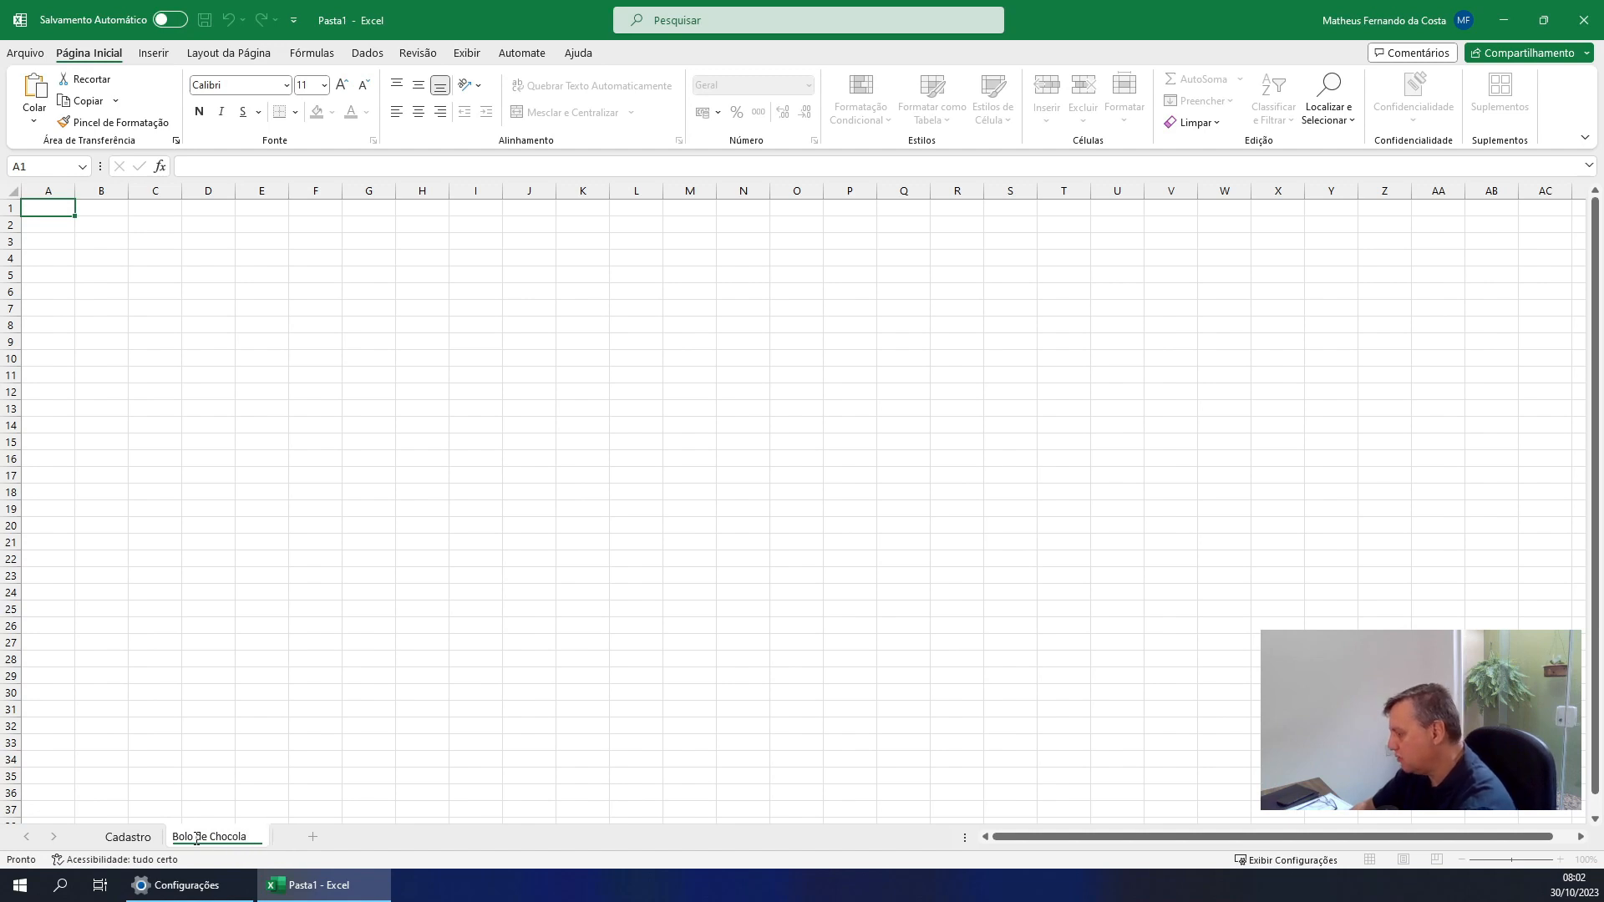
type("te")
key("Return")
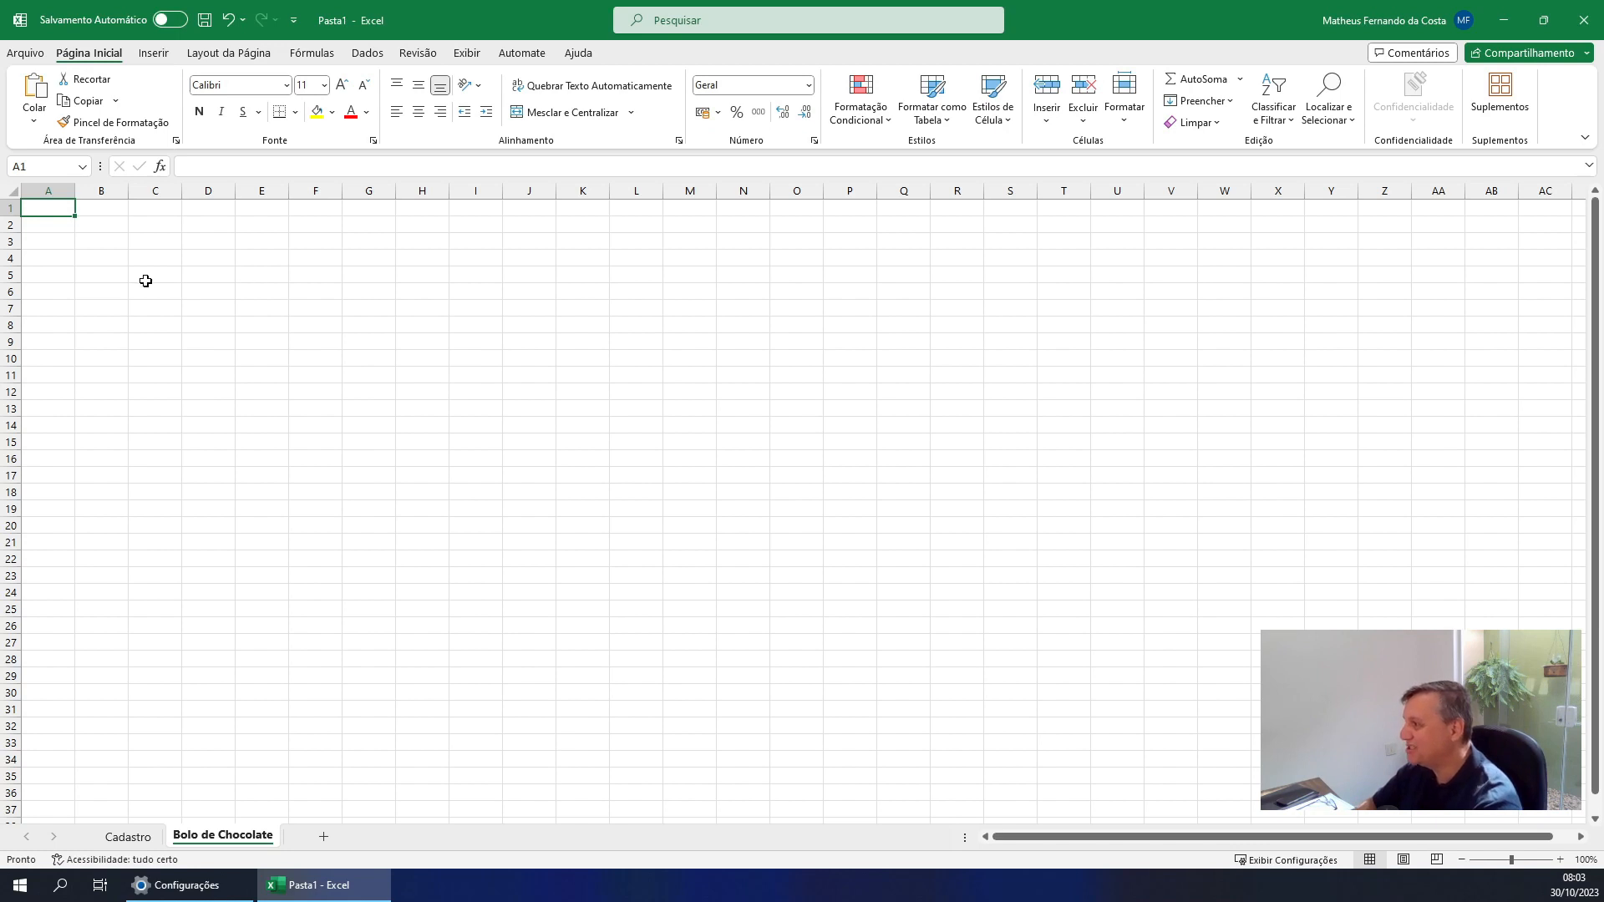
left_click(121, 244)
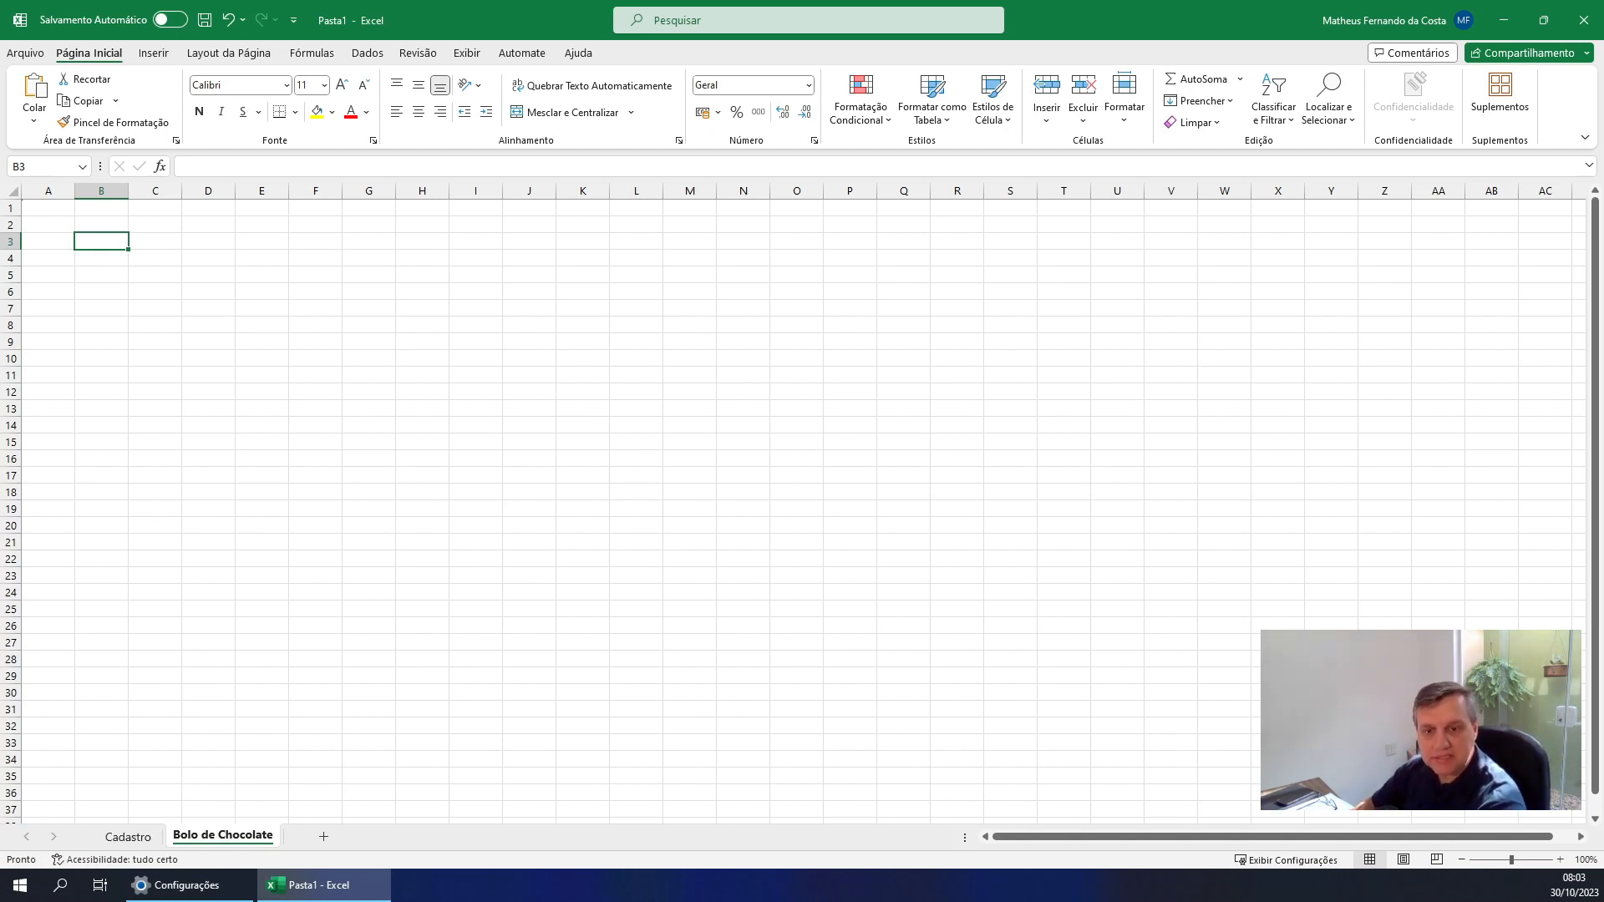
key("alt+Tab")
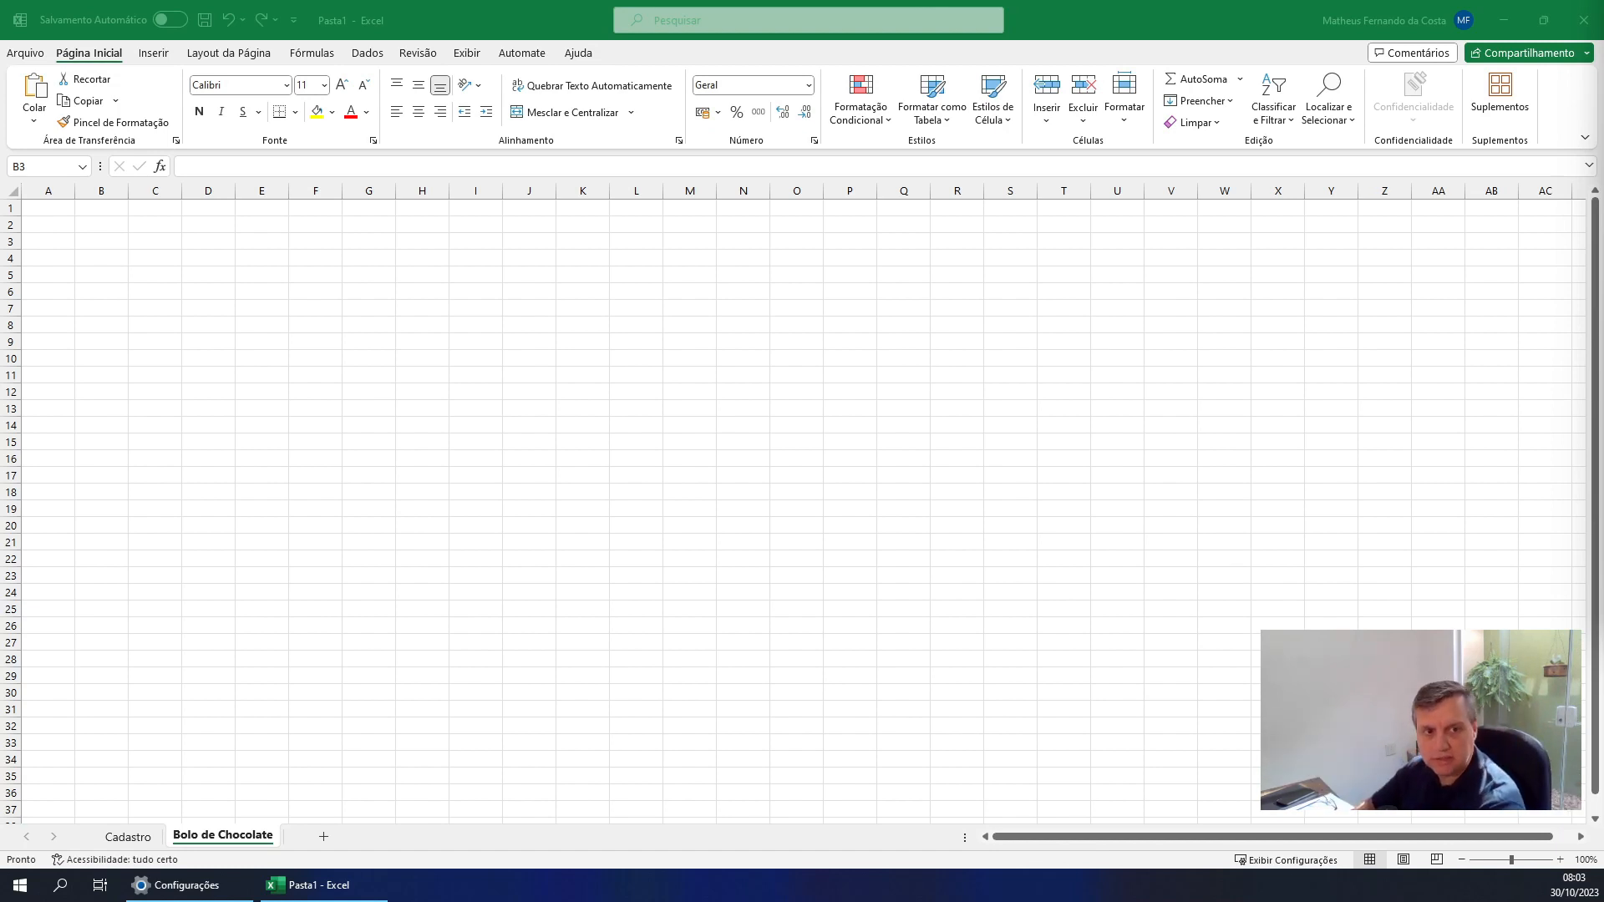
Enter the header Código do Ingrediente in A2 of the Bolo de Chocolate sheet and fit column A to its contents
left_click(41, 226)
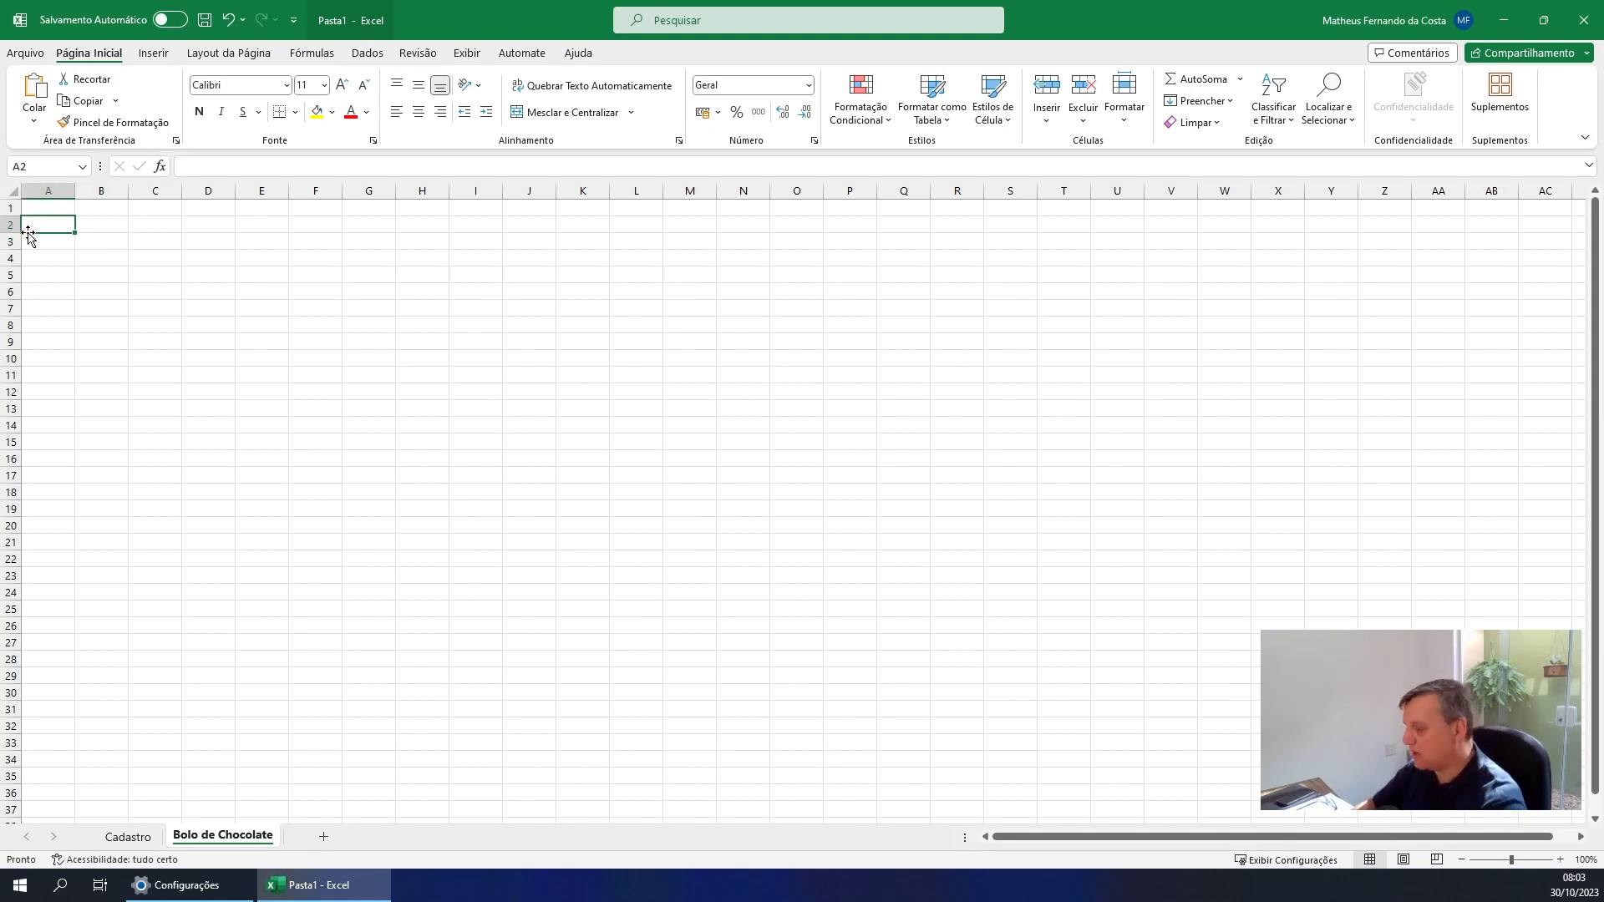
type("Códi")
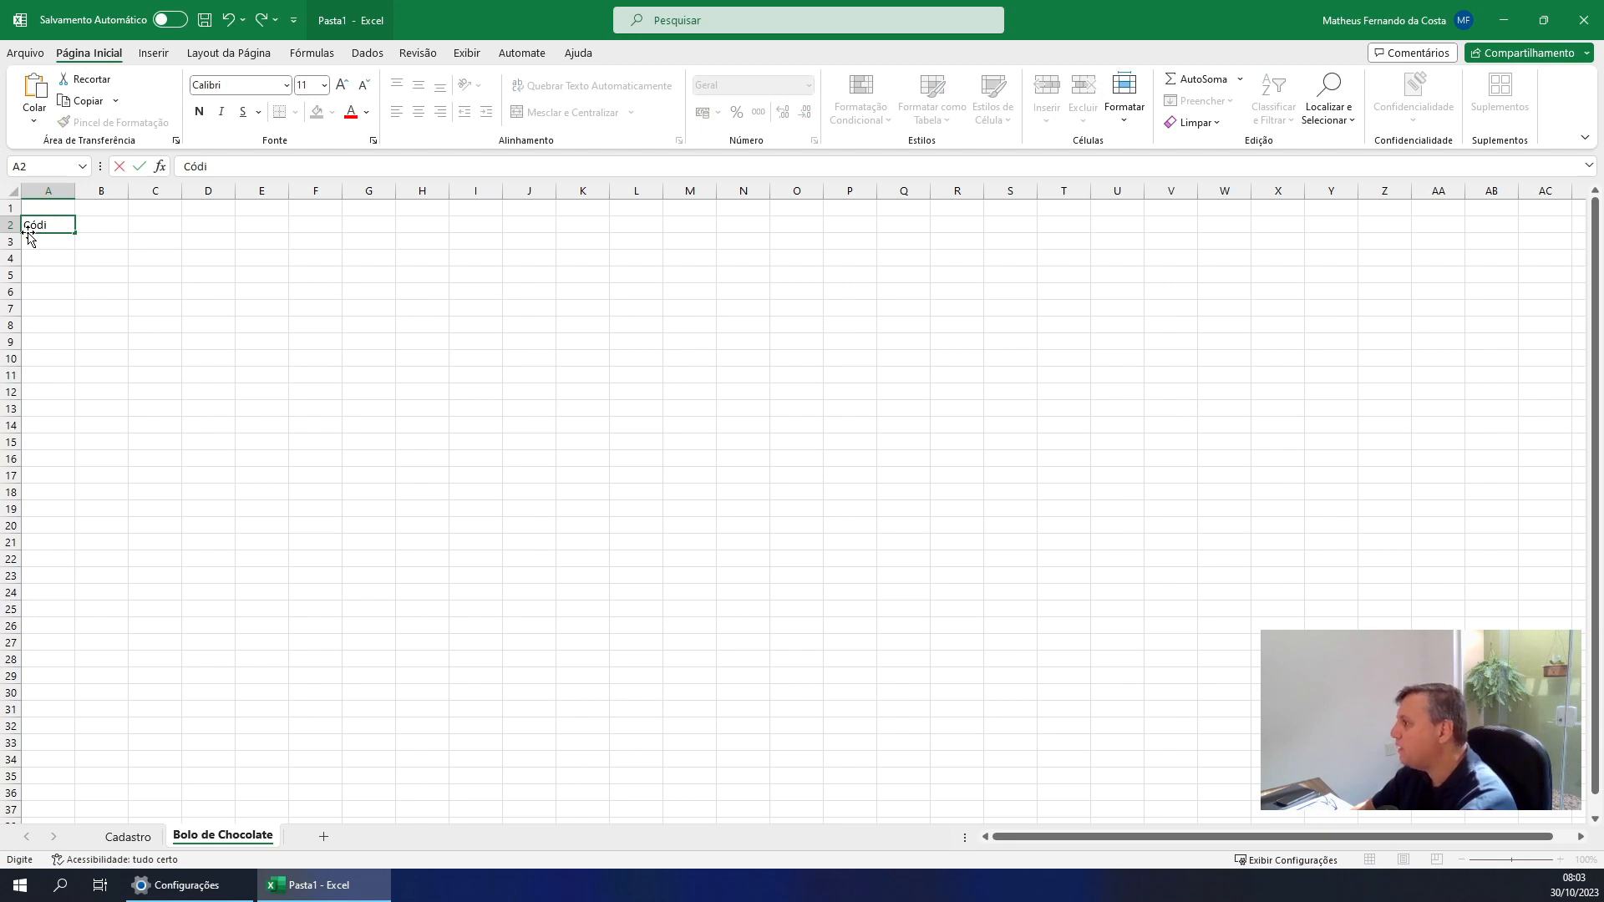
type("go do I")
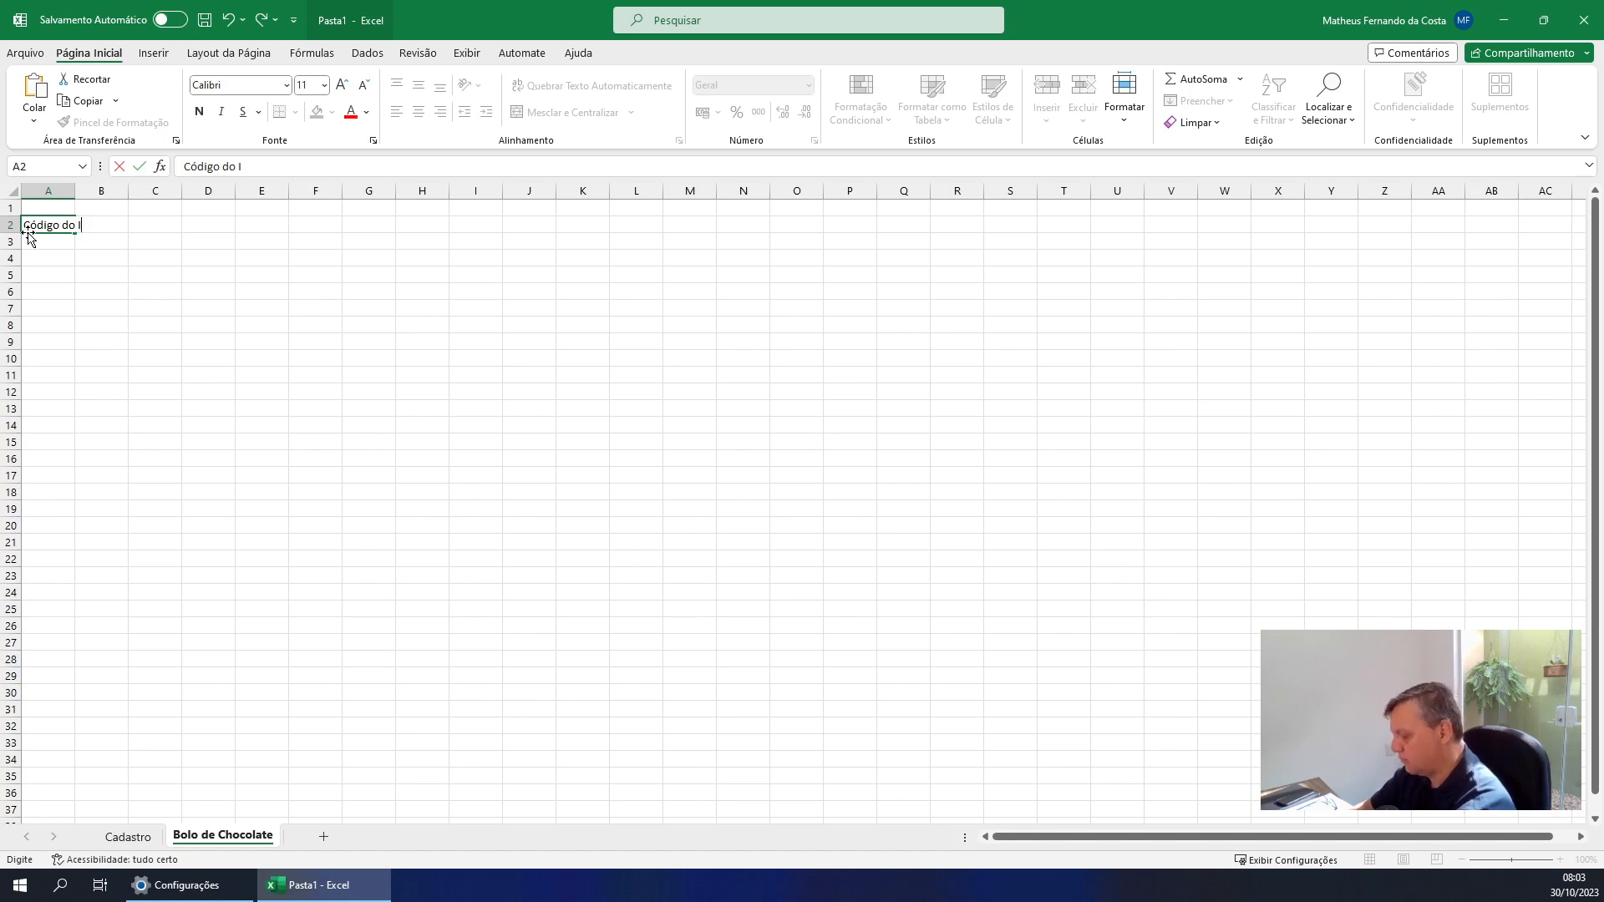
type("ngrediente")
key("Return")
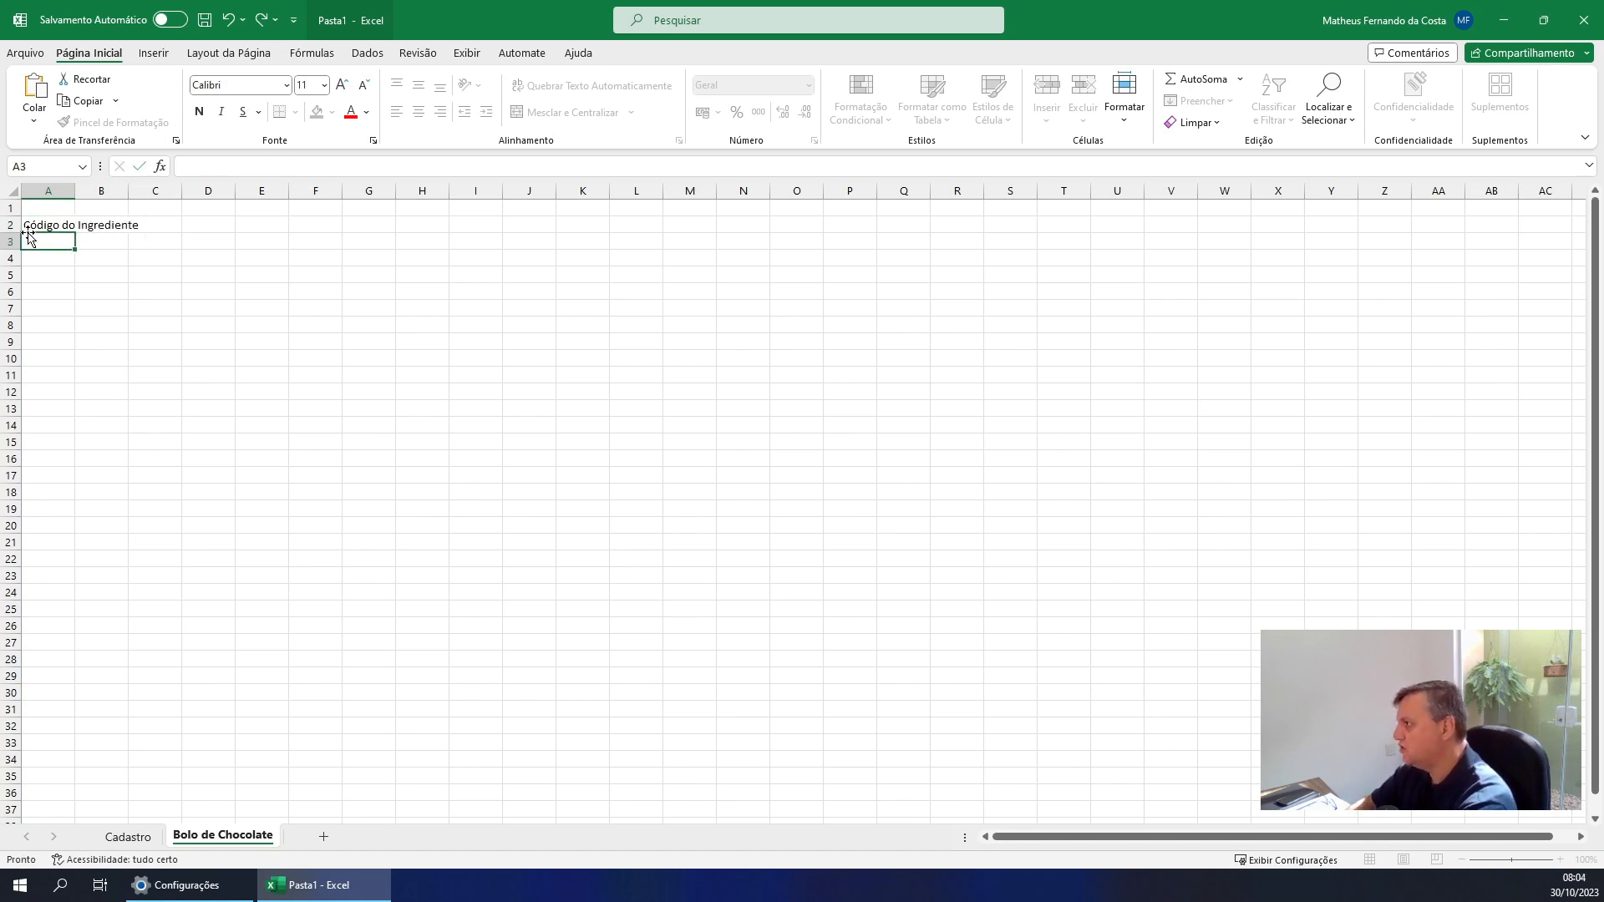
scroll(122, 331, "up", 2)
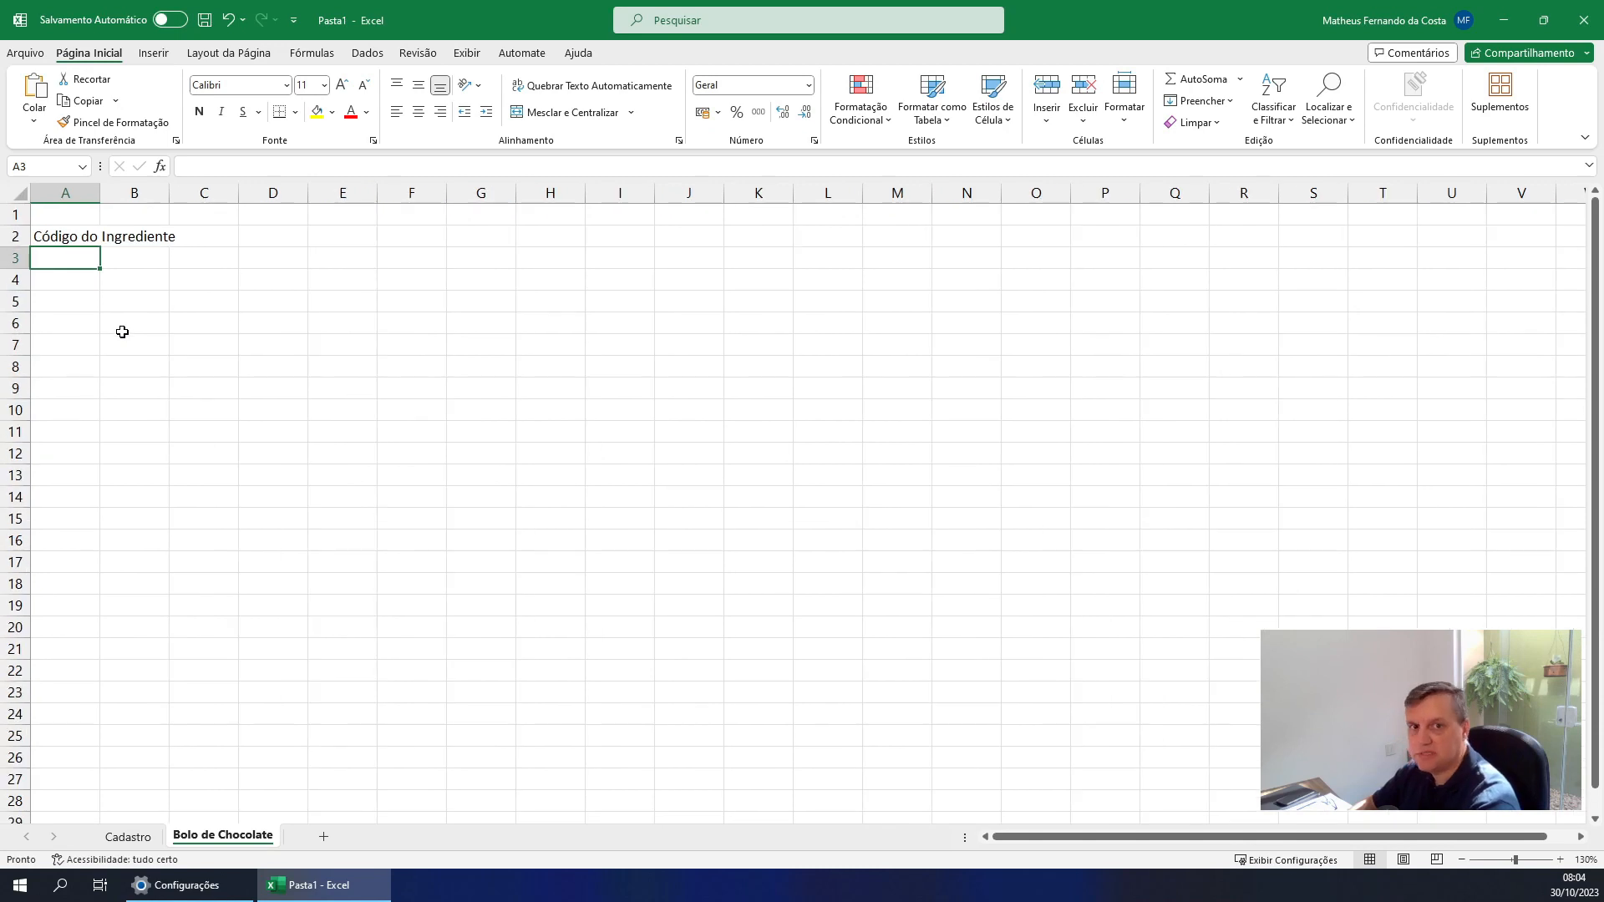
double_click(100, 185)
left_click(233, 237)
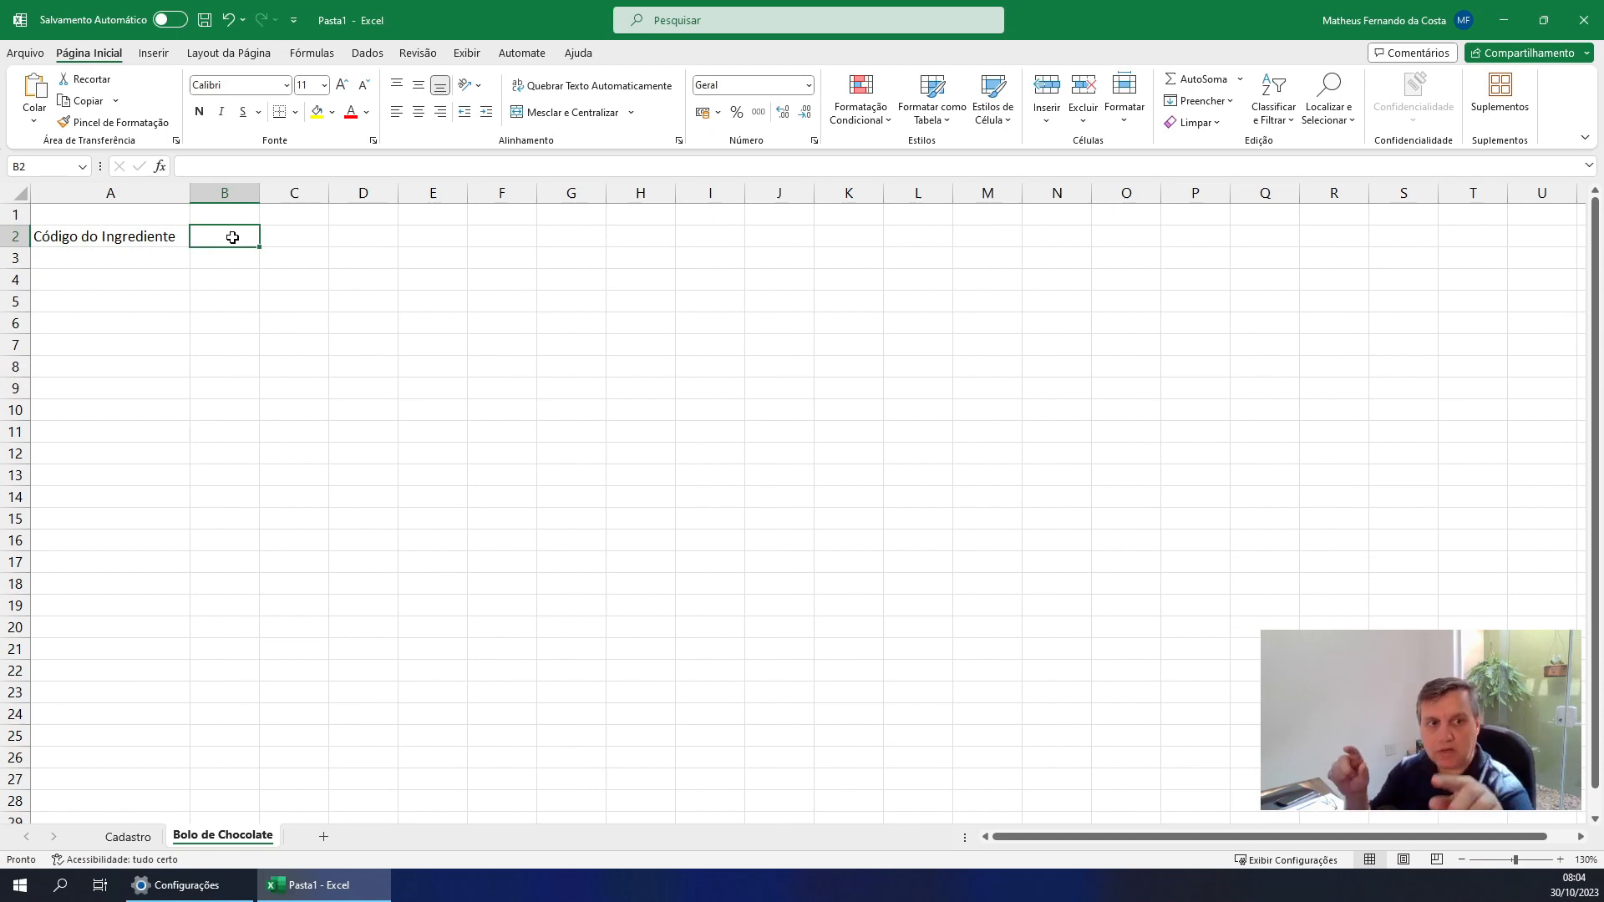
left_click(107, 264)
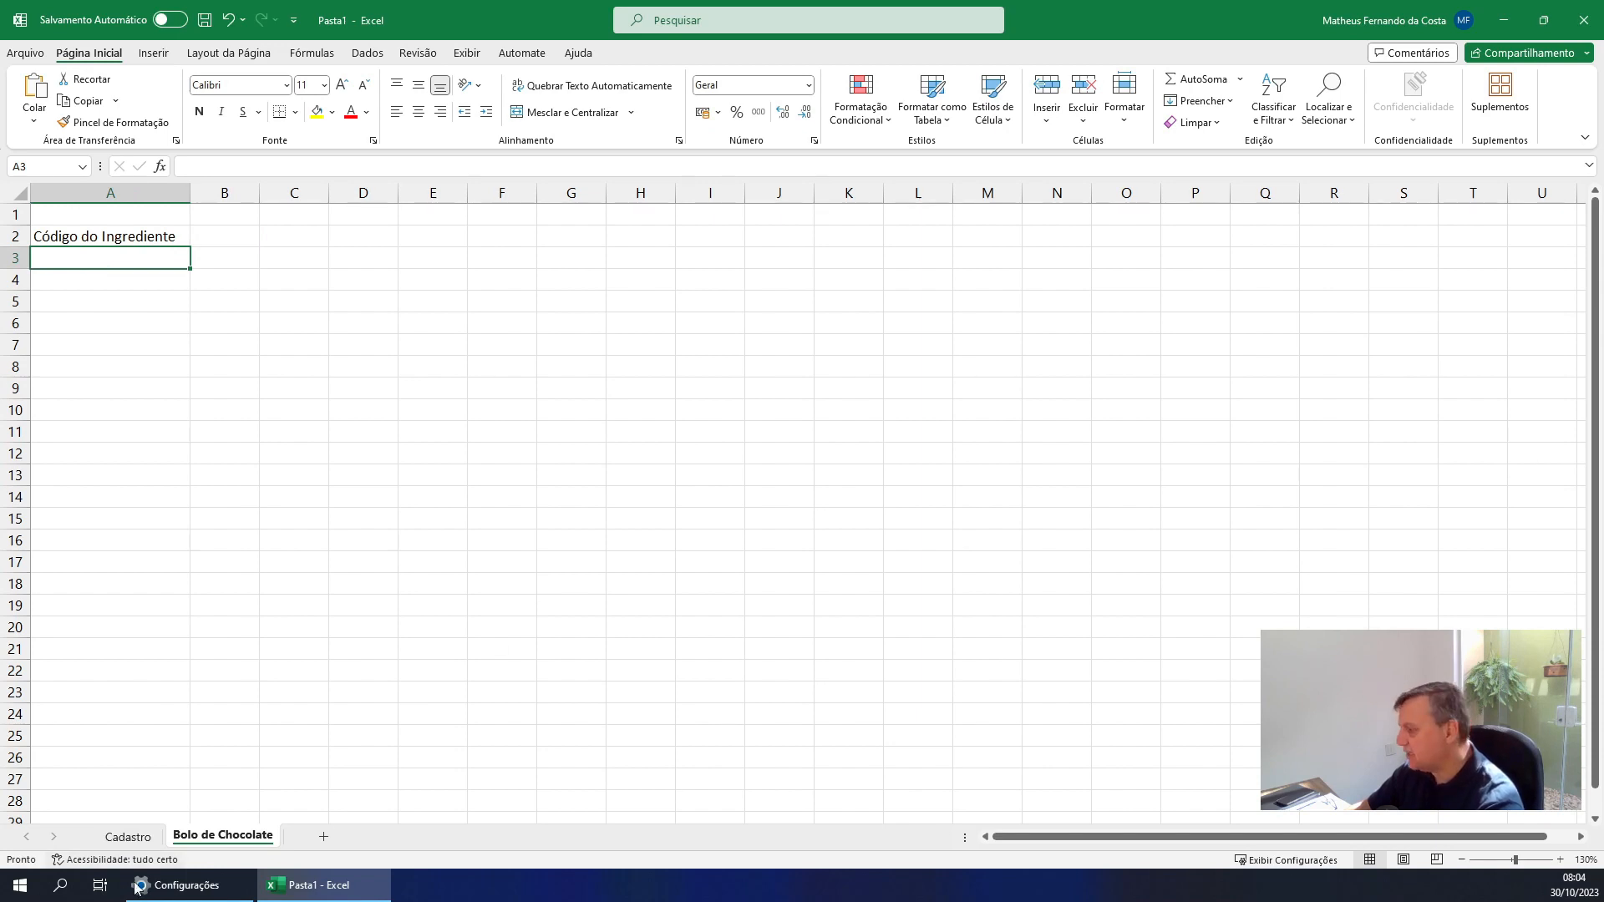
Go back to the Cadastro sheet and enter the code 1 in A3 for the first ingredient
left_click(128, 836)
left_click(71, 255)
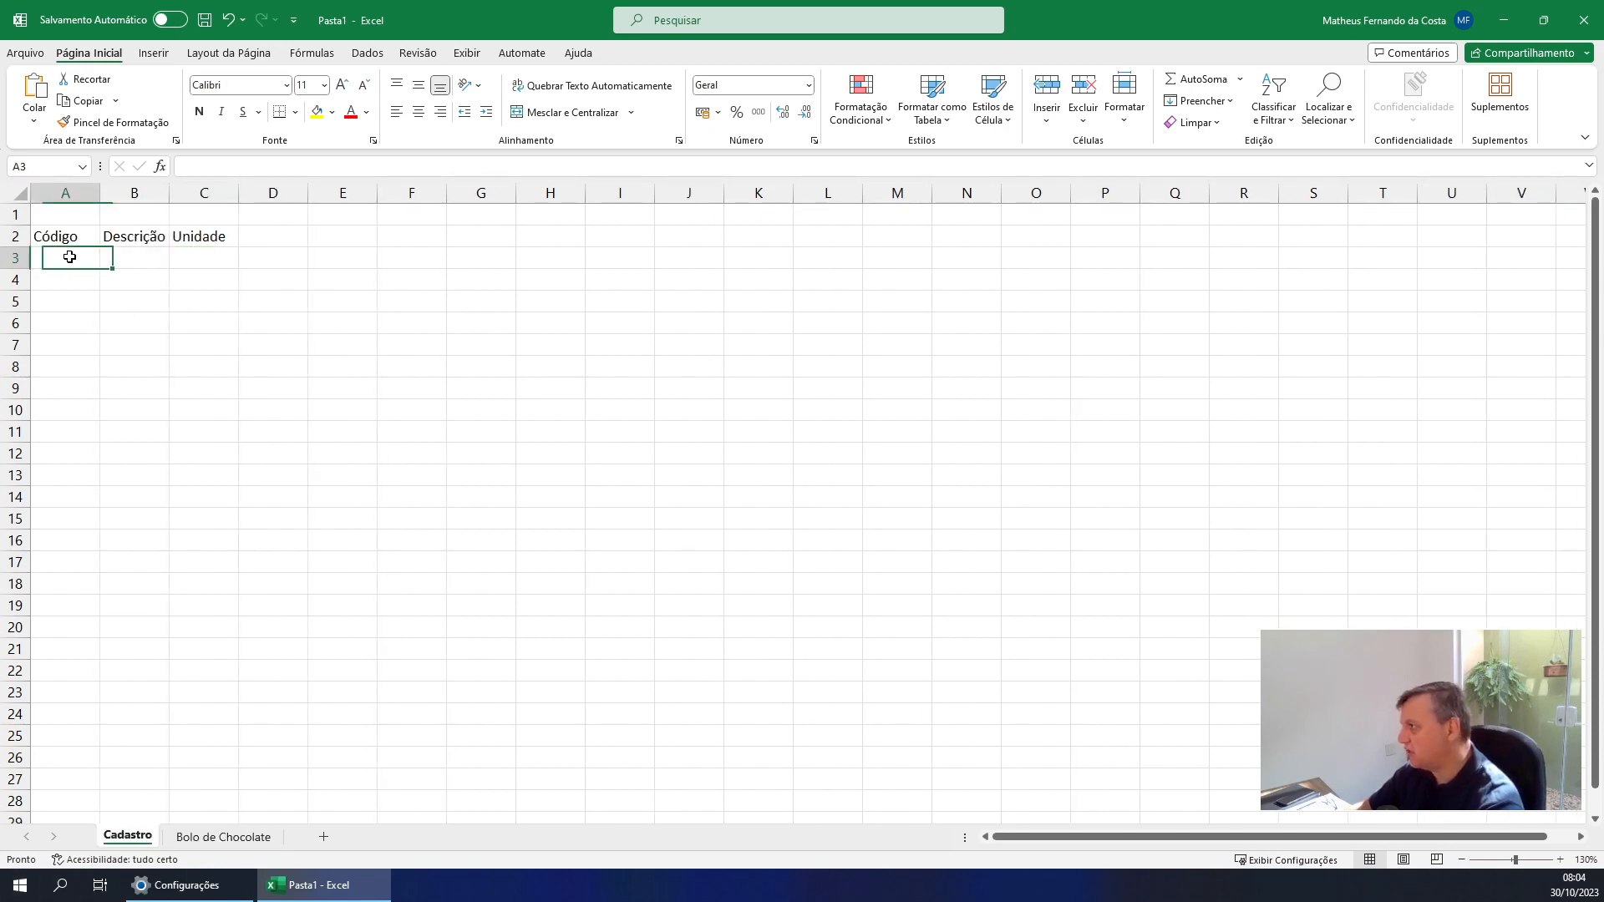
type("1")
key("Tab")
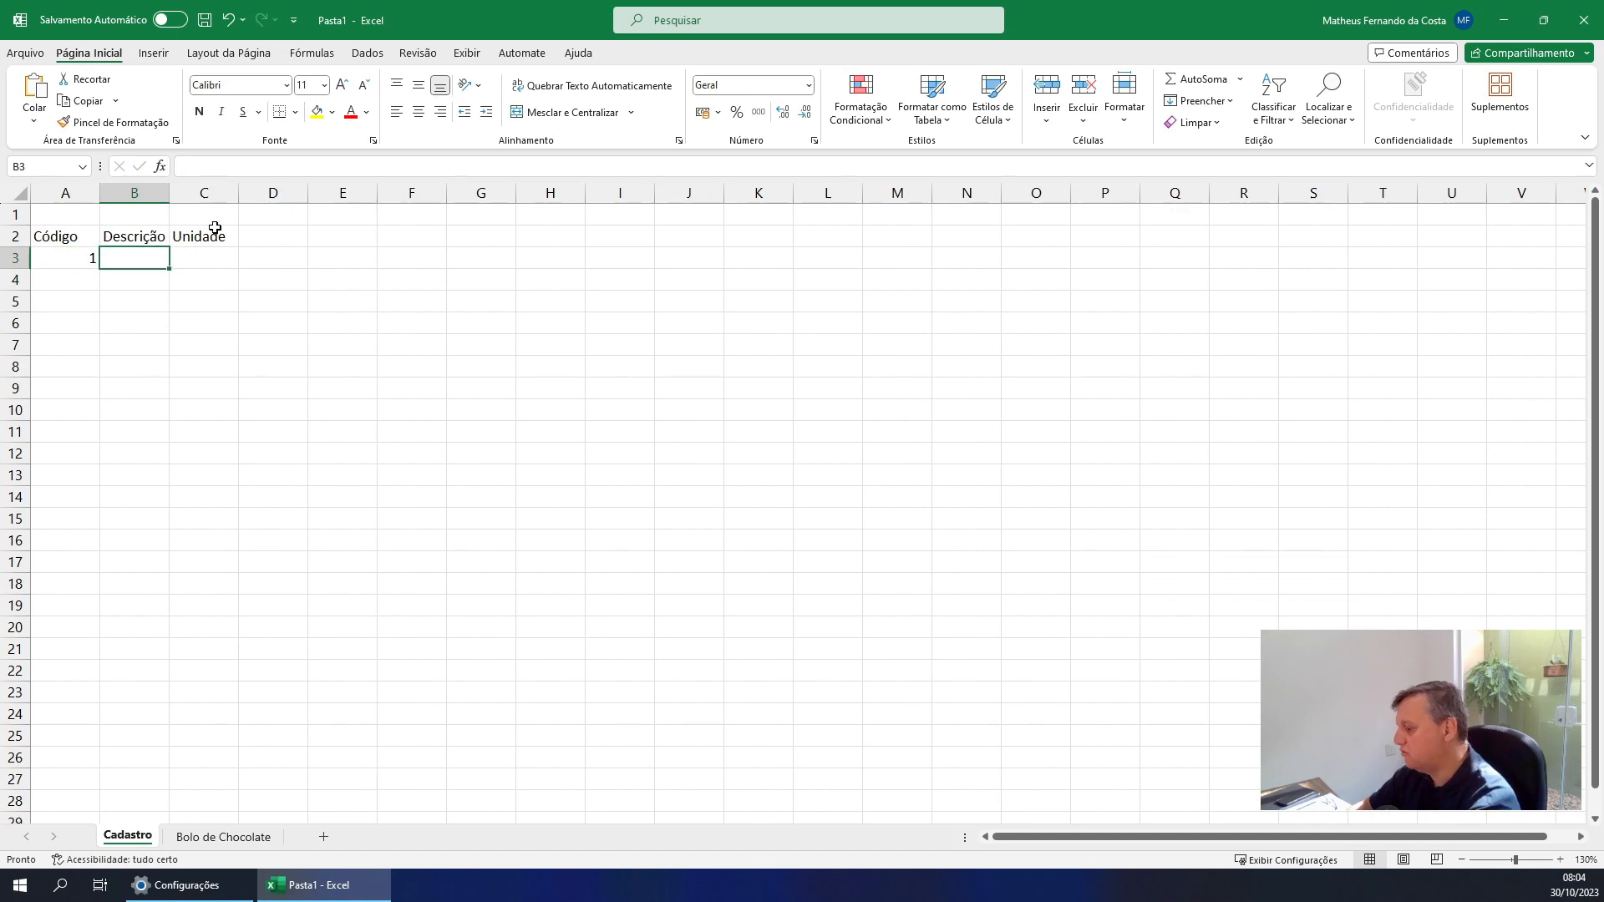
type("Farinha de")
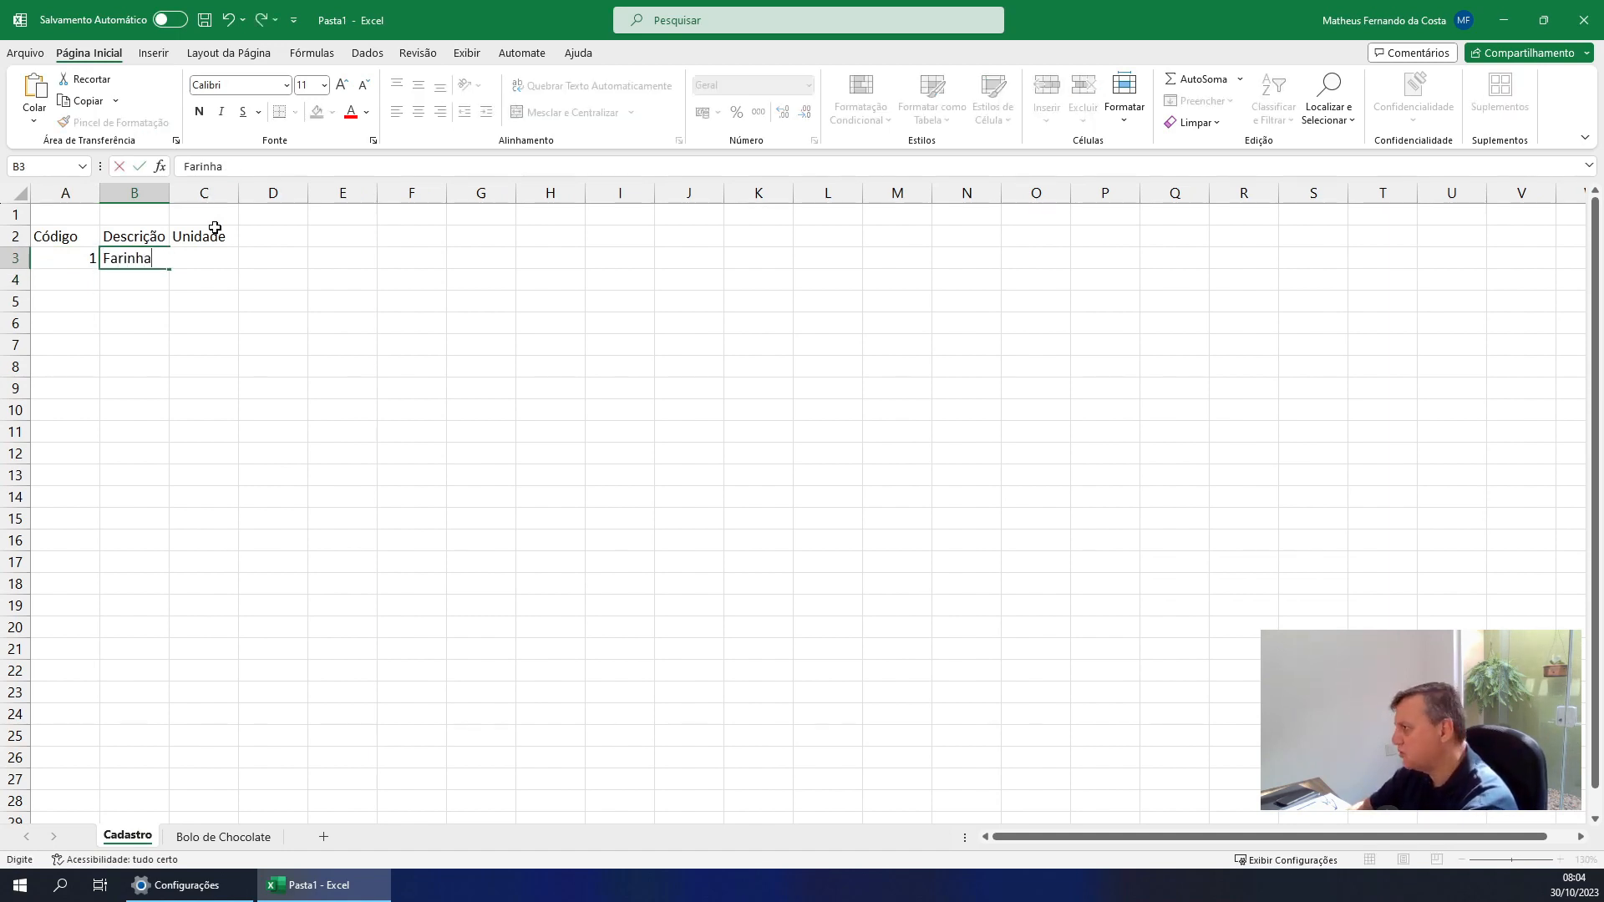
key("BackSpace")
key("BackSpace")
key("BackSpace")
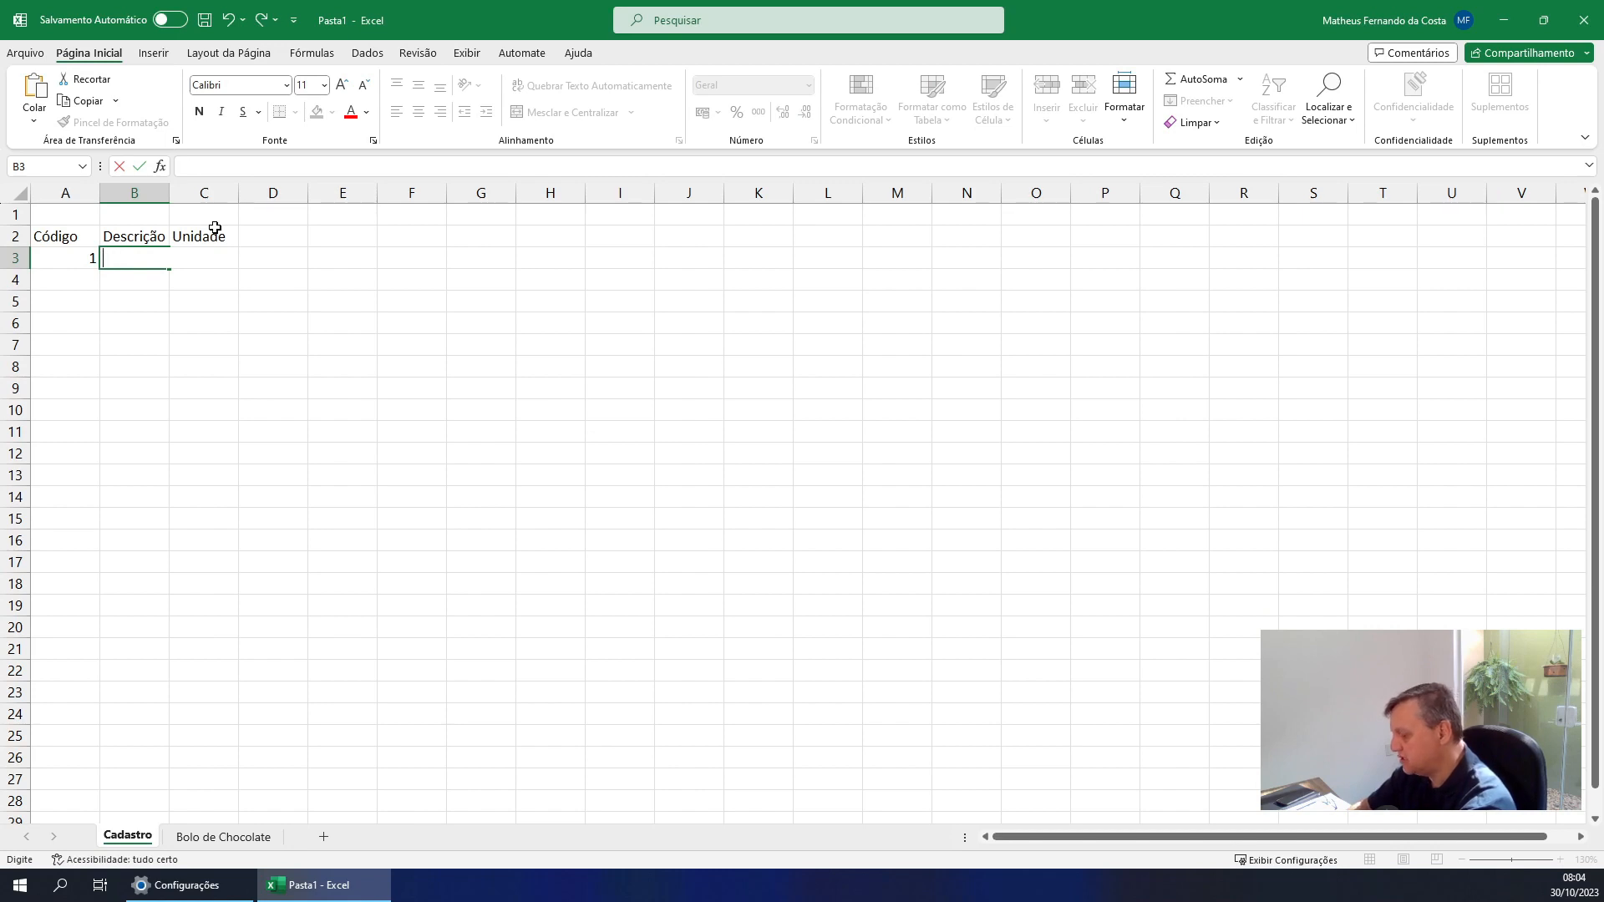
Enter FARINHA DE TRIGO in B3 as the description of the first ingredient
type("FARINHA DE TRIGO")
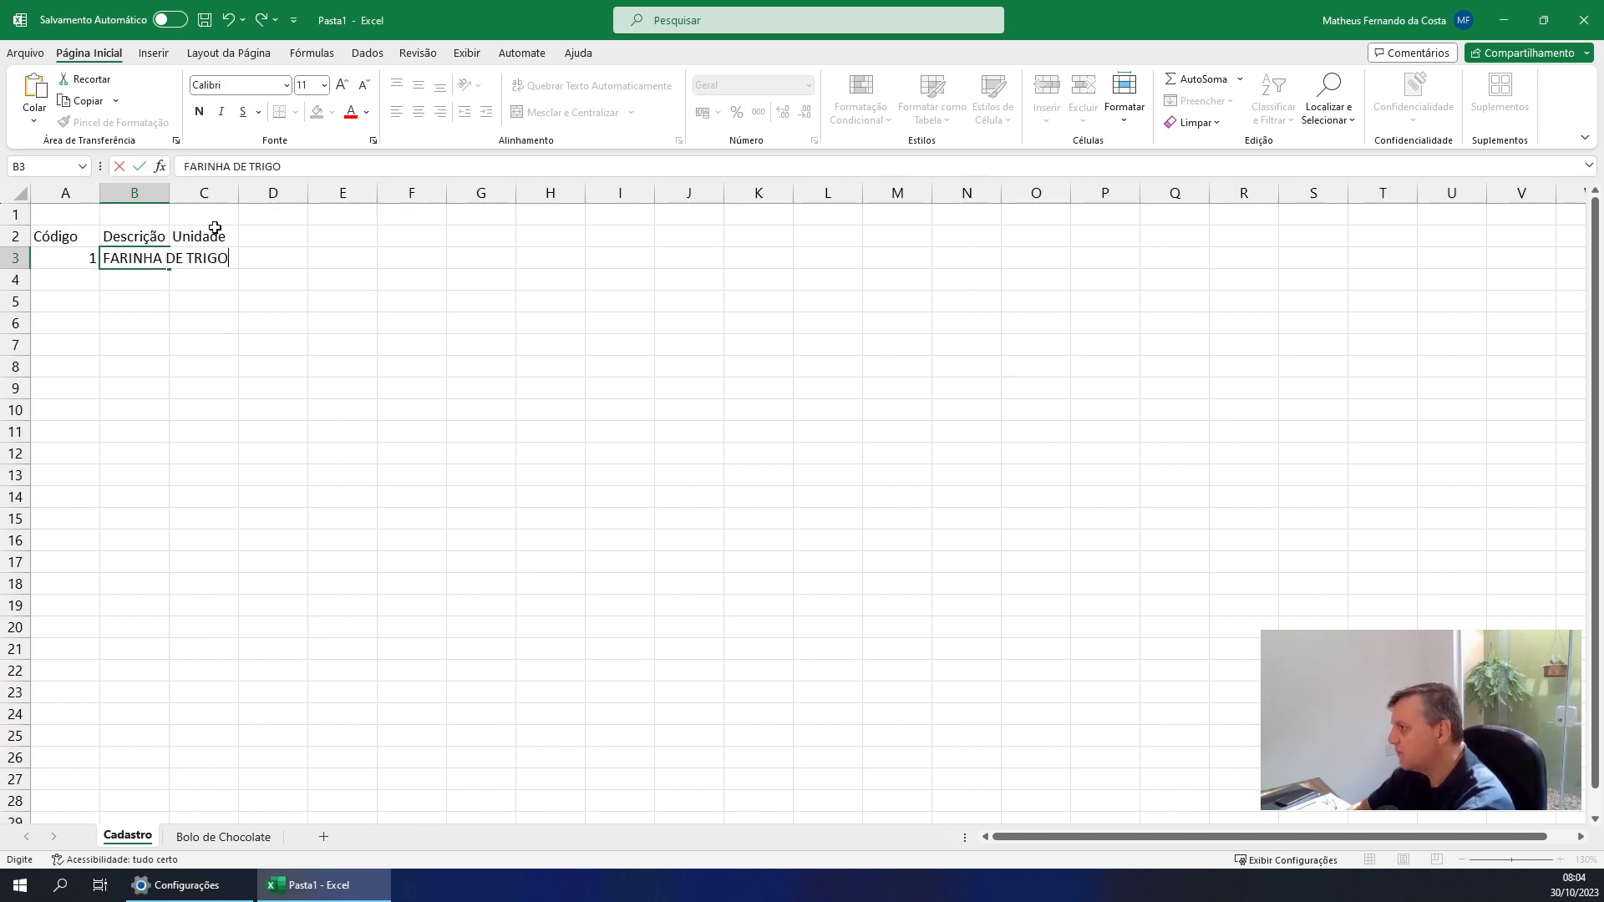
key("Return")
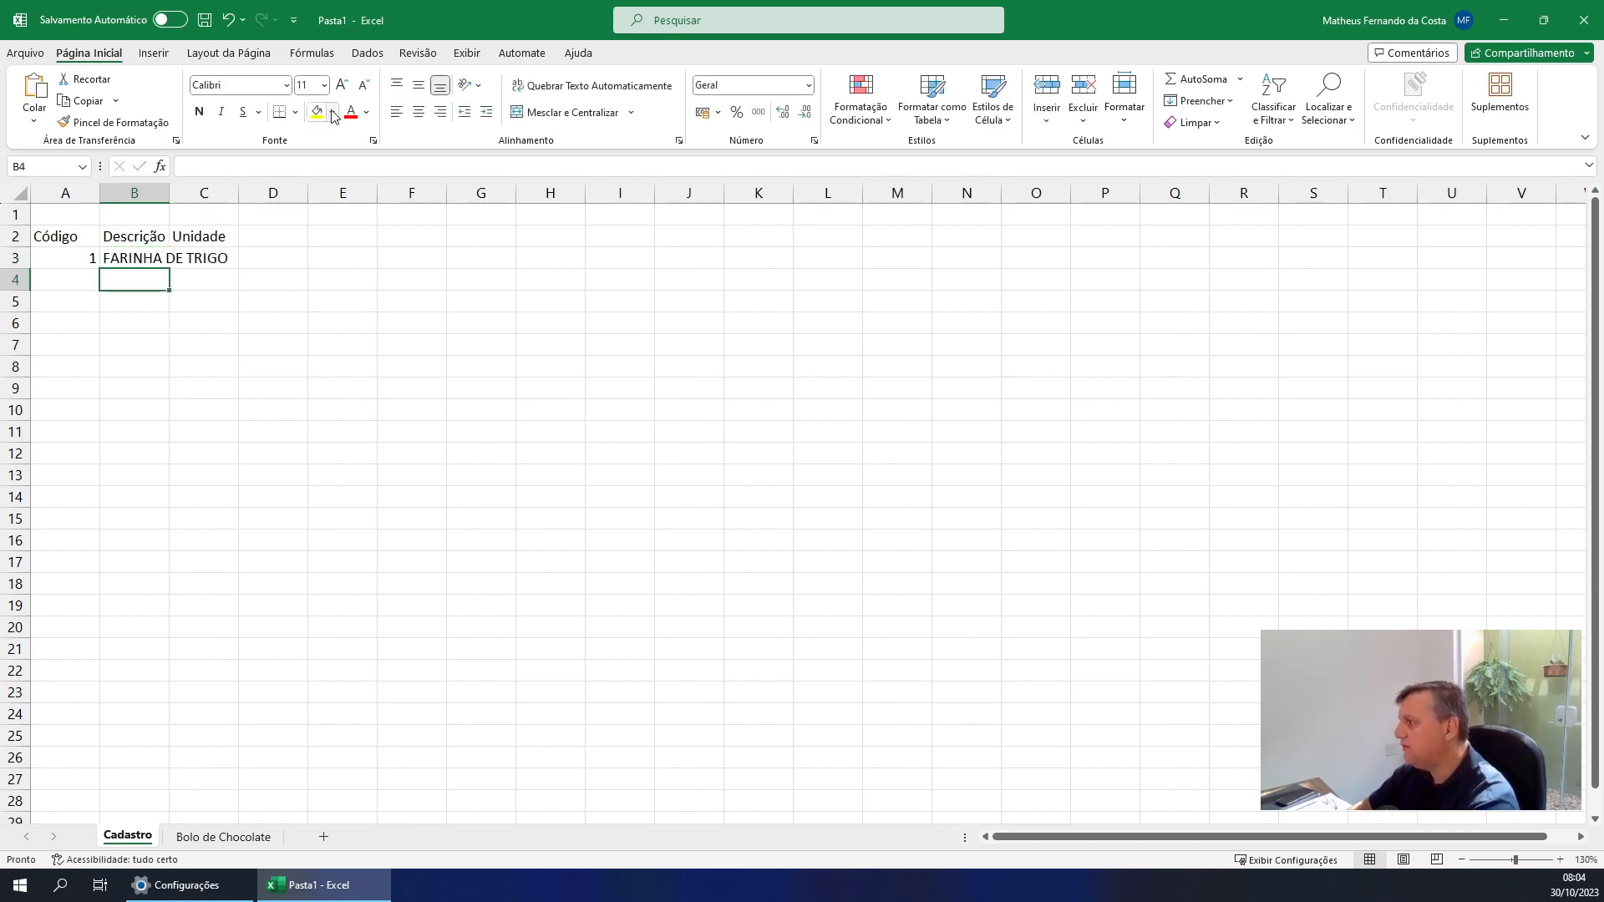
Fit column B of the Cadastro sheet to its contents and enter KG in C3 as the flour's unit
double_click(169, 193)
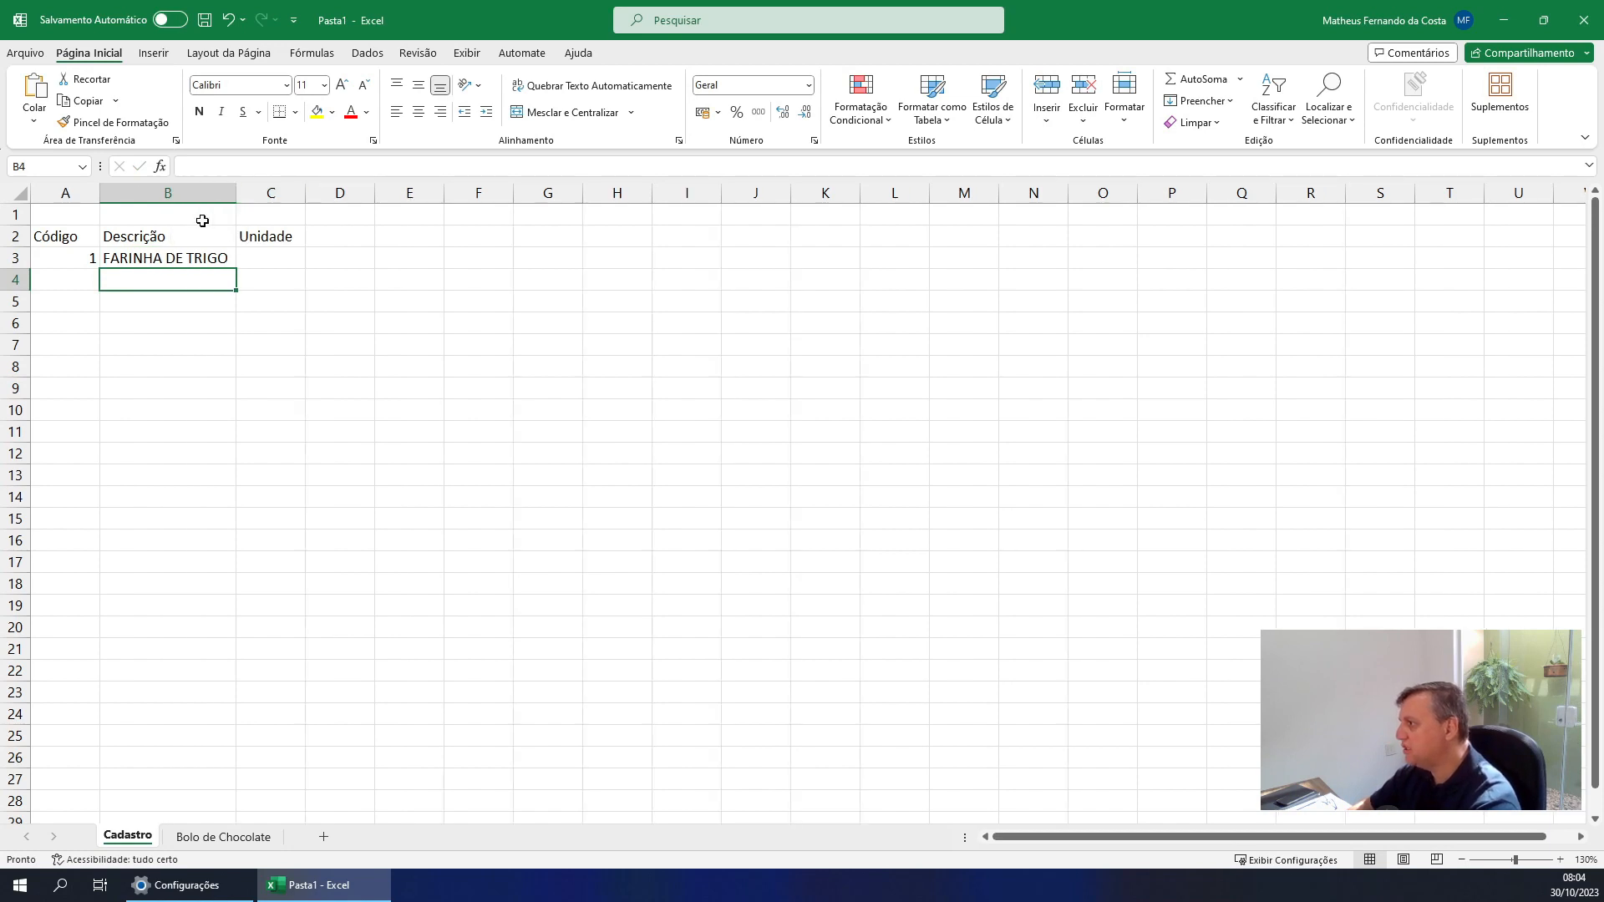
left_click(274, 261)
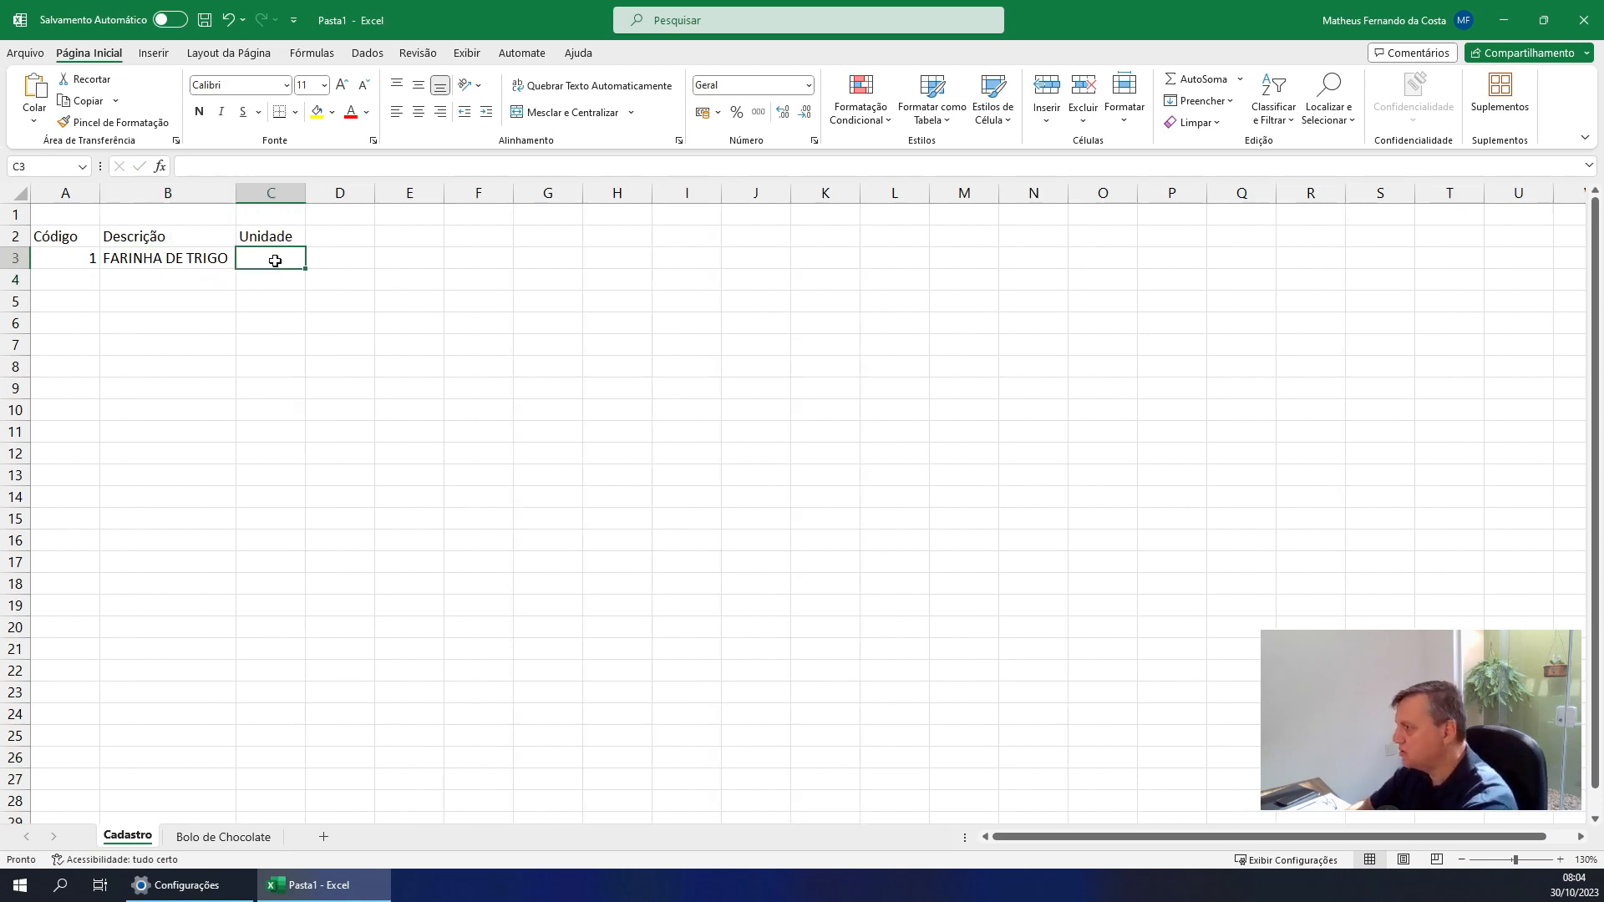
type("KG")
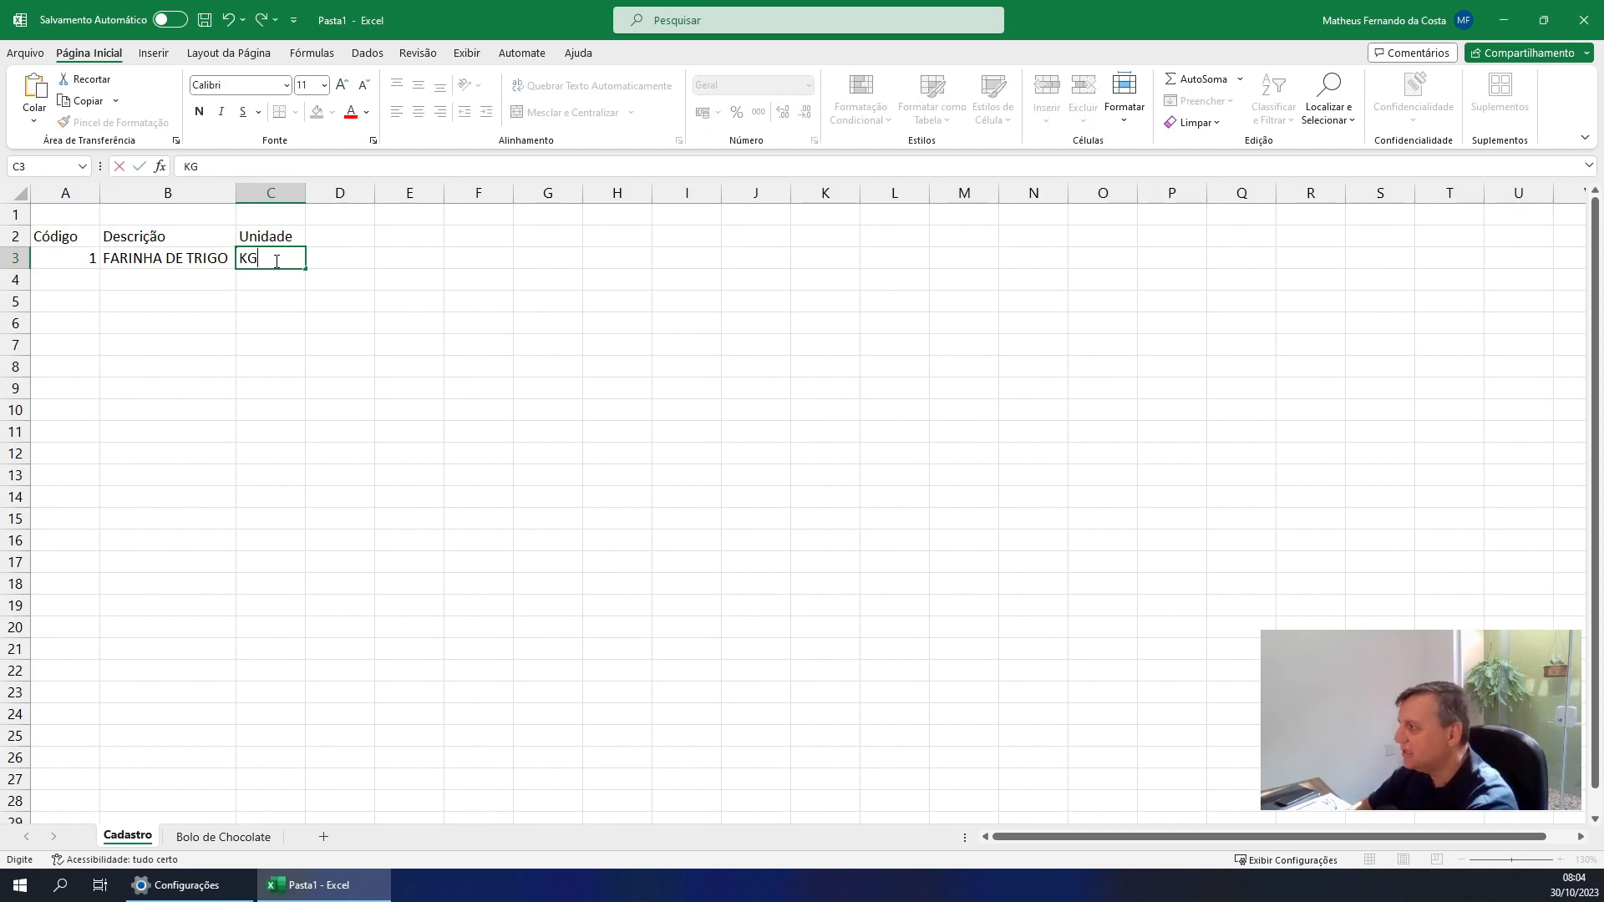
key("Return")
left_click(275, 261)
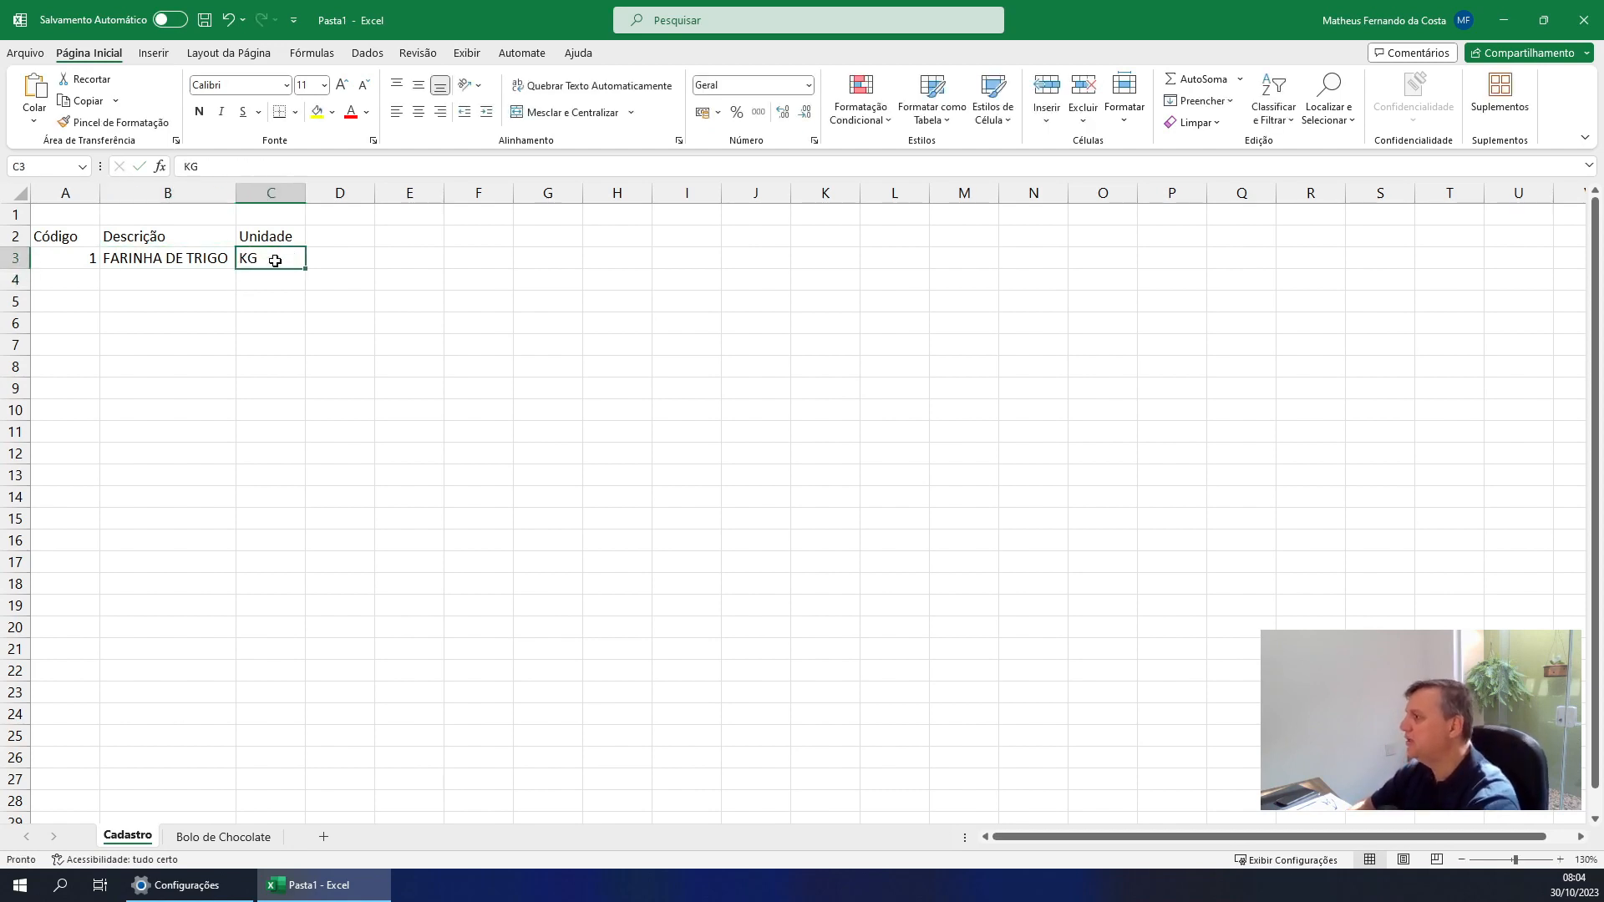
Switch to the Bolo de Chocolate sheet and enter ingredient code 1 in A3
left_click(223, 836)
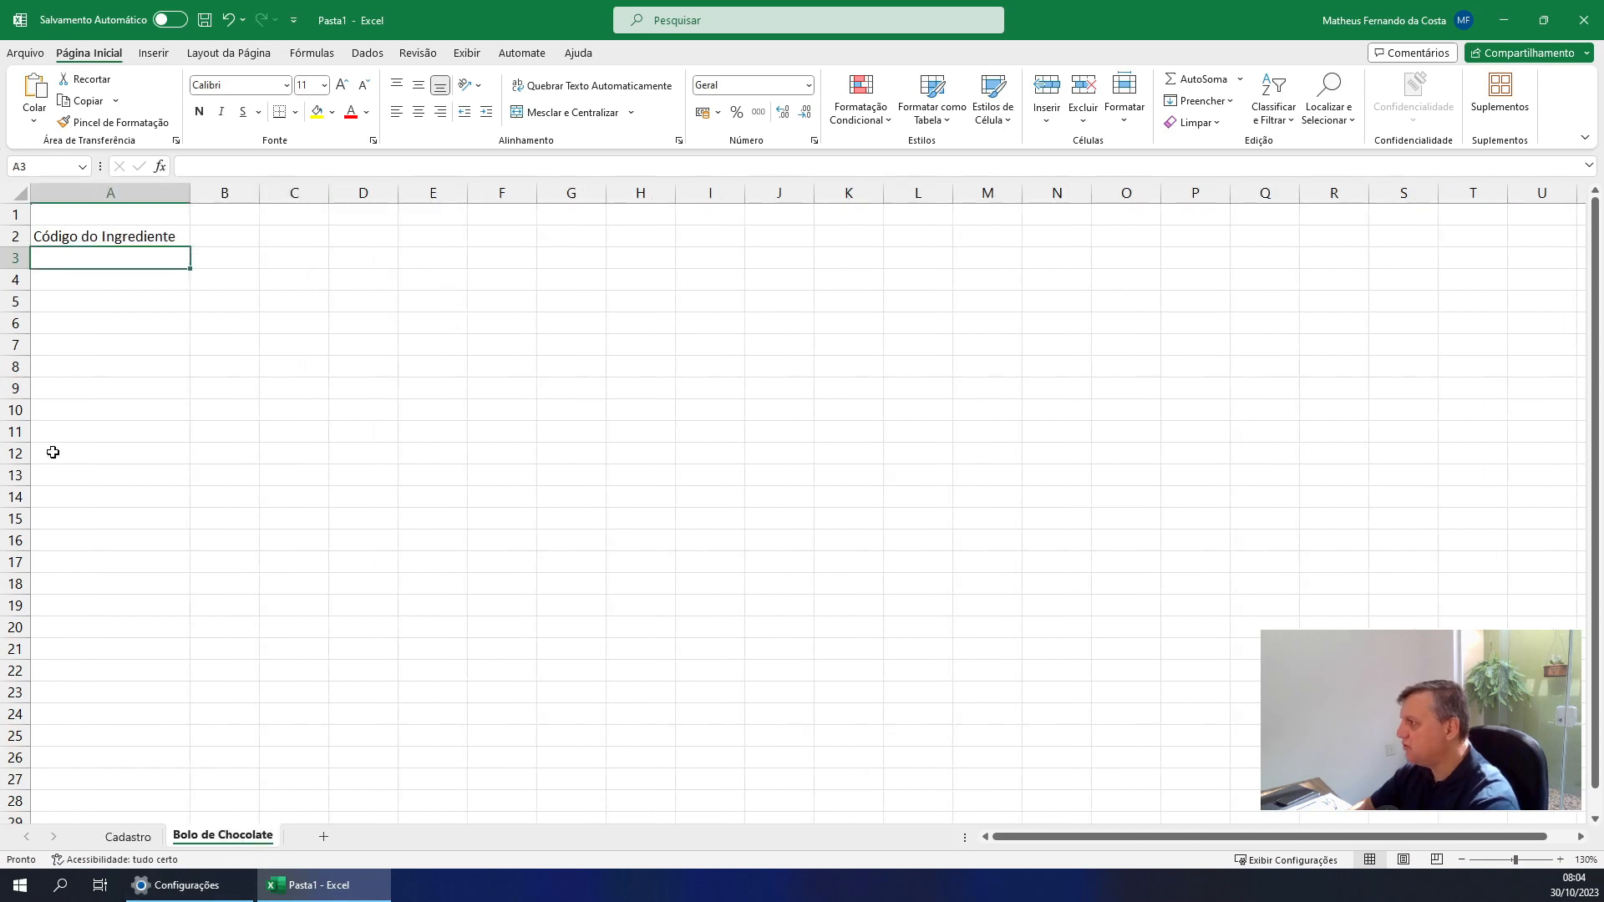
type("1")
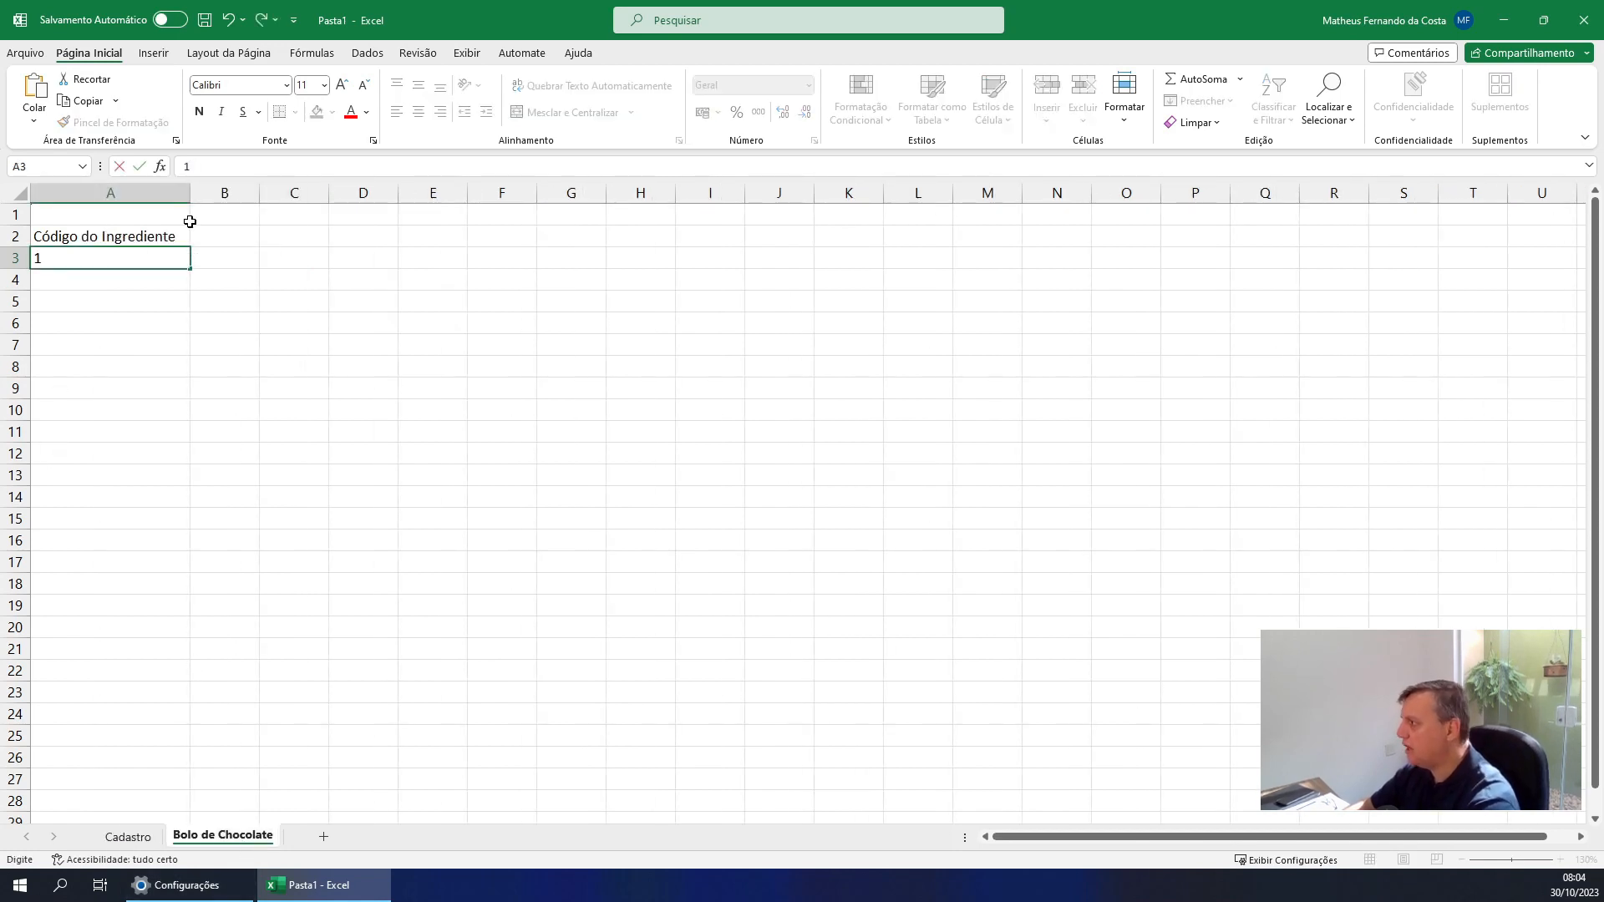
key("Tab")
Enter the header Descrição in B2 of the Bolo de Chocolate sheet and widen column B to about the width of column A
key("Up")
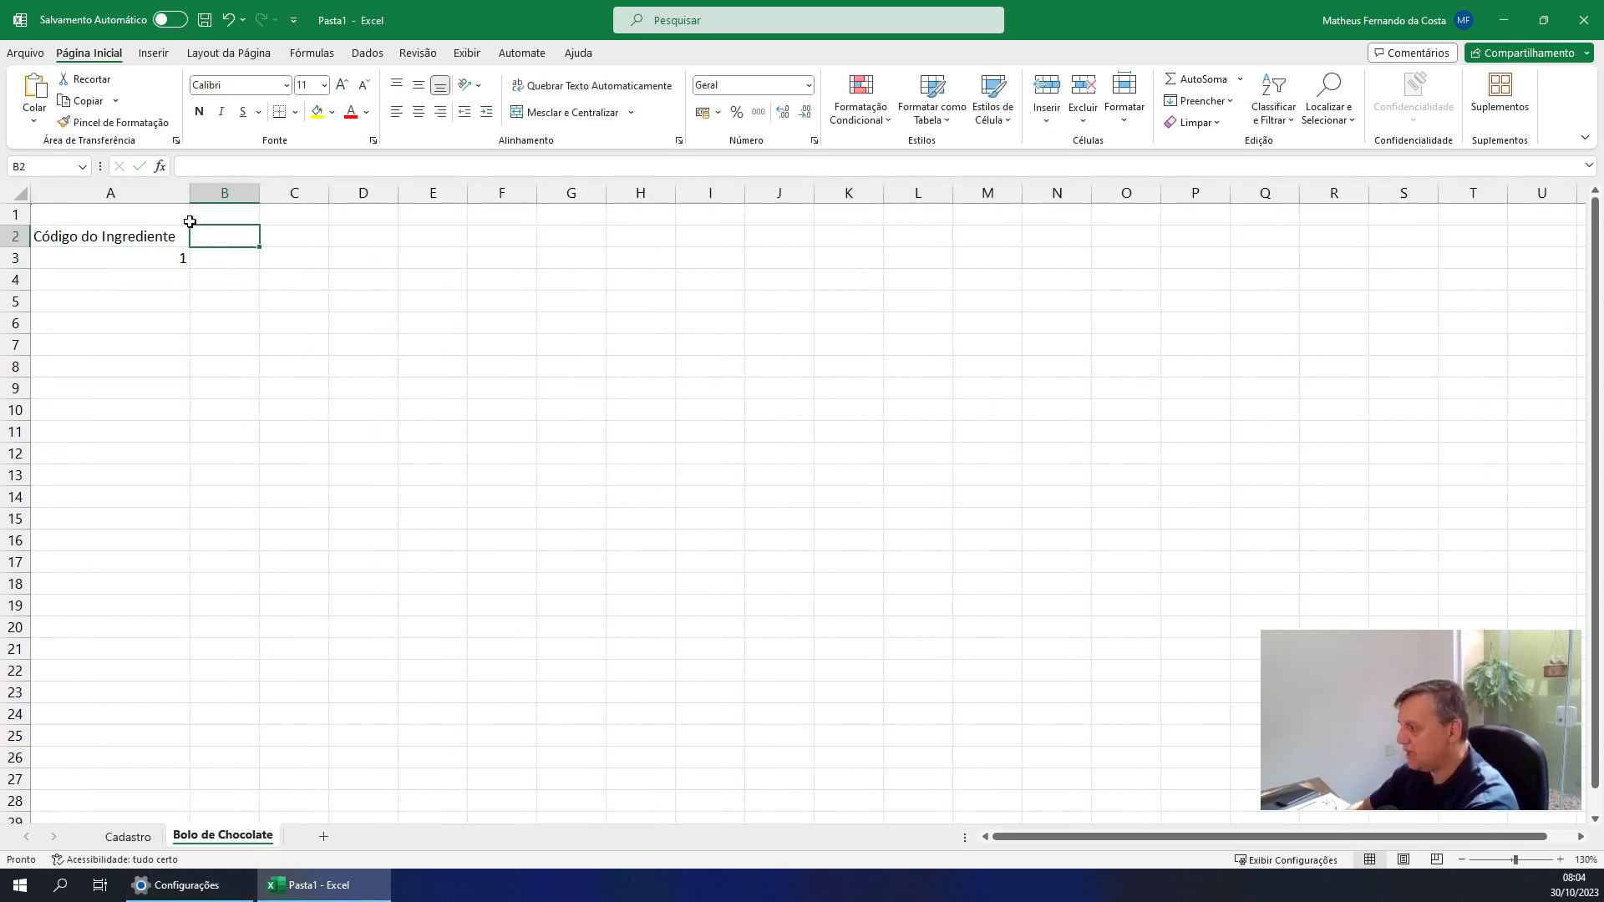
type("Descri")
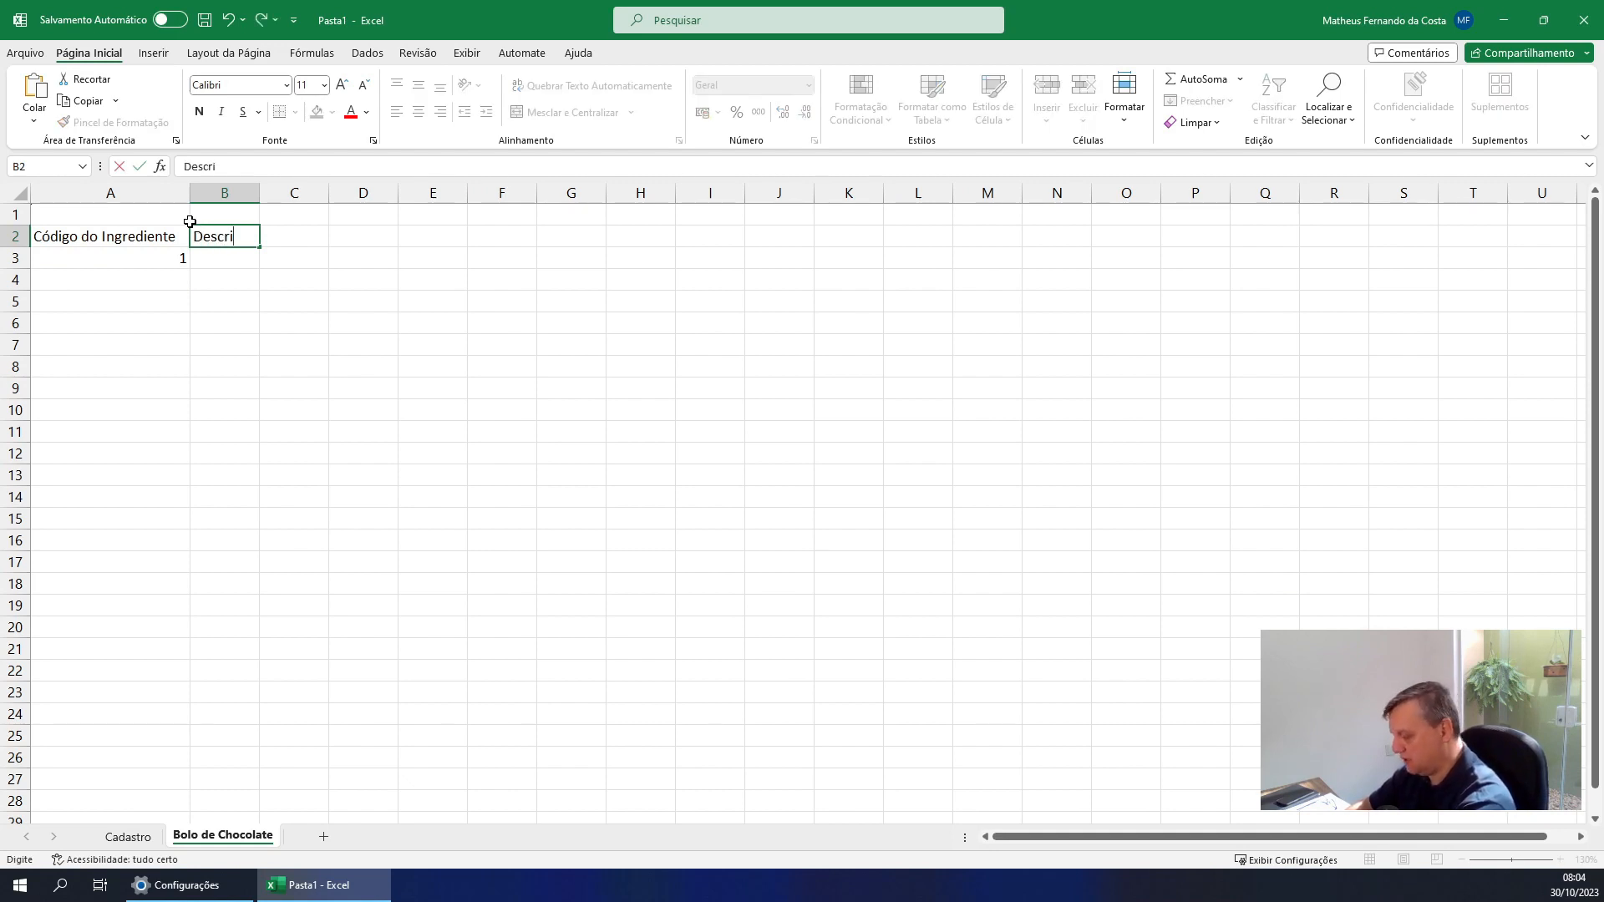
type("ção")
key("Return")
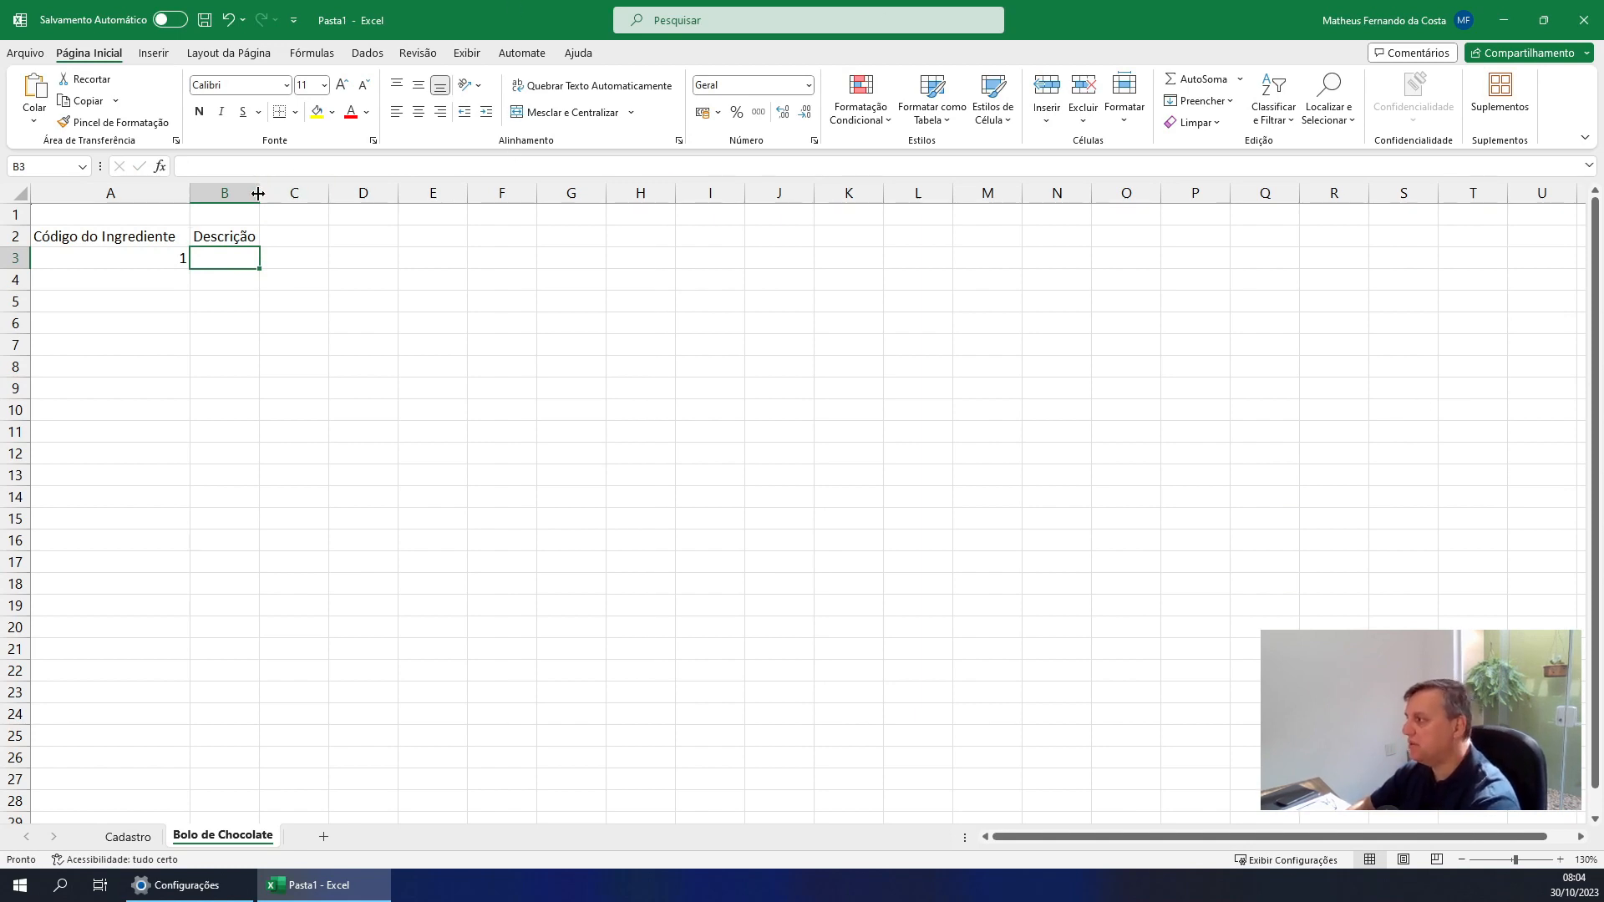
left_click_drag(258, 193, 351, 194)
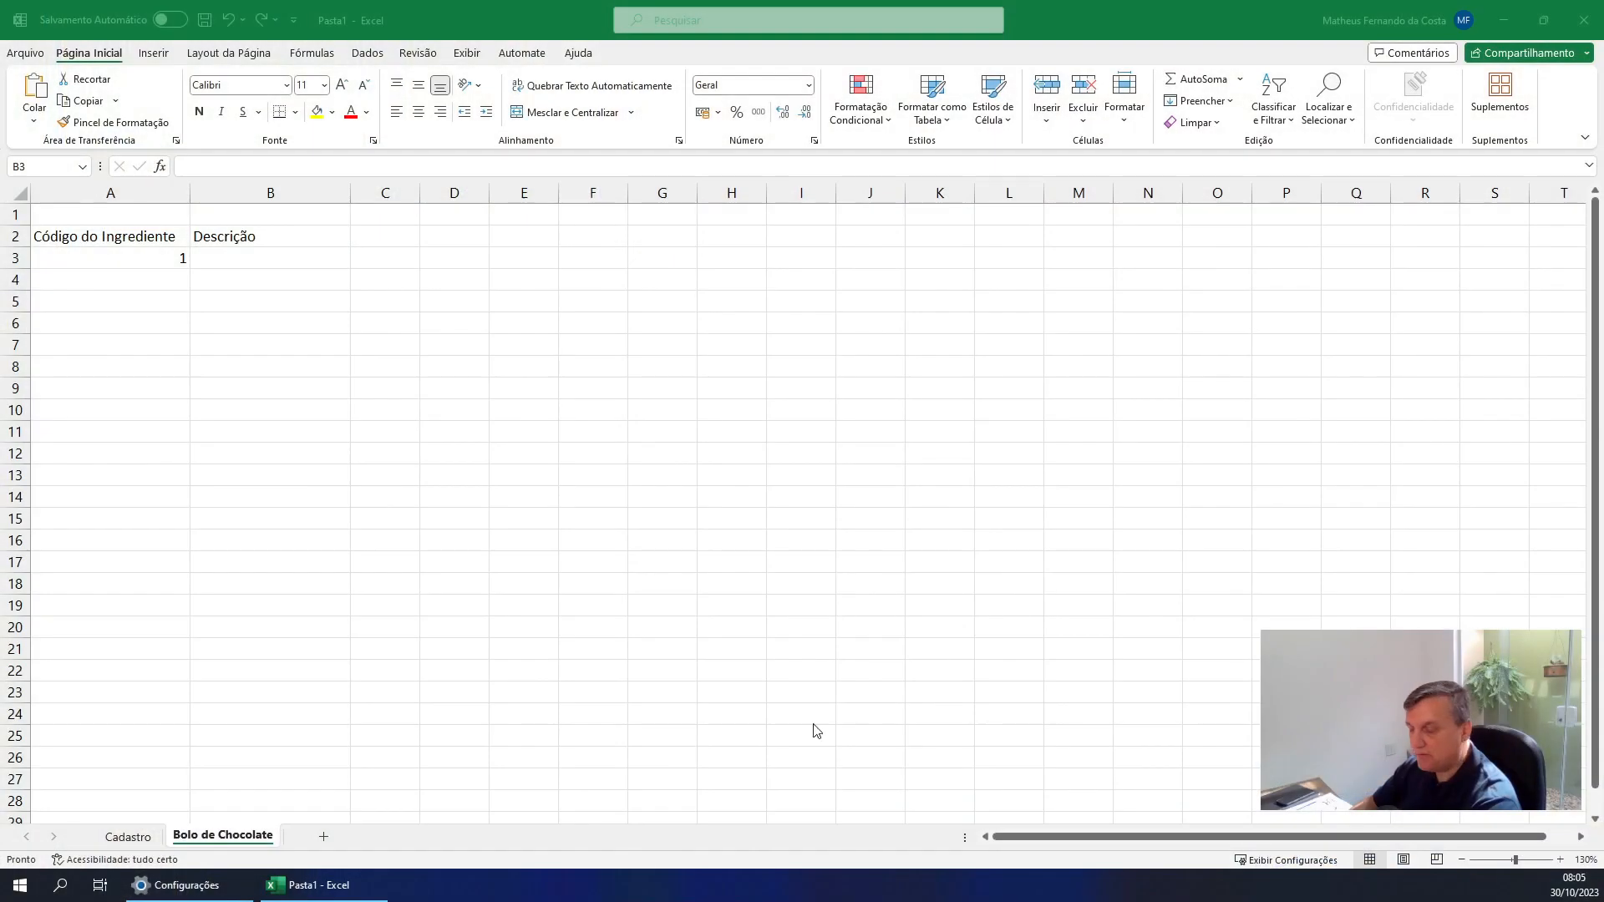
Return to the Cadastro sheet and examine the Código, Descrição and Unidade headers and the first ingredient's row
left_click(186, 844)
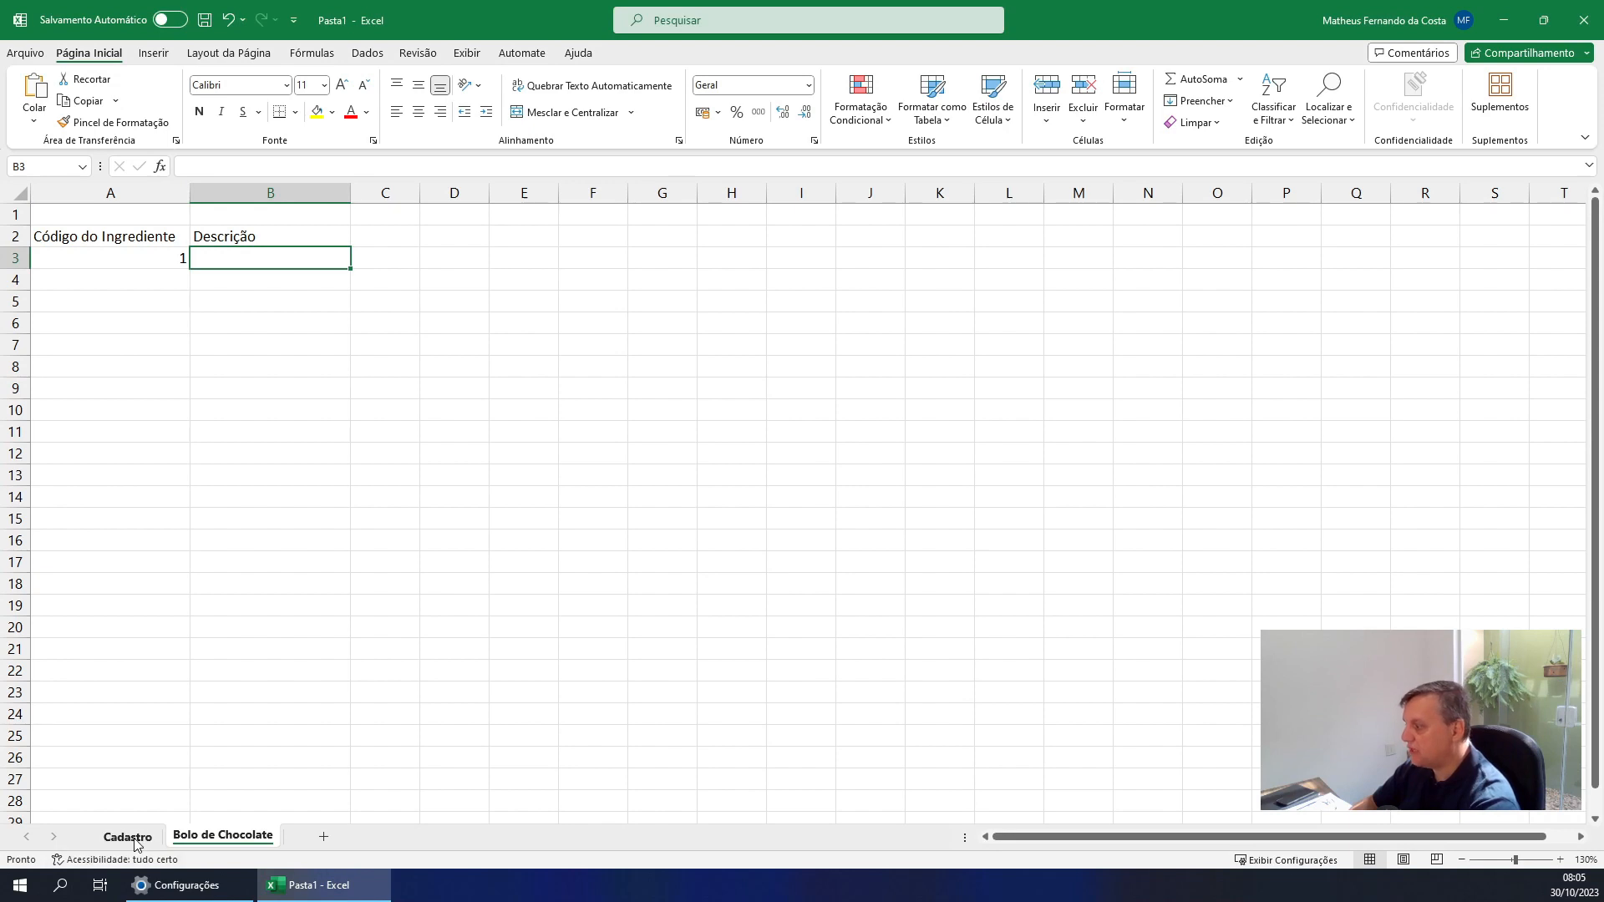
left_click(128, 836)
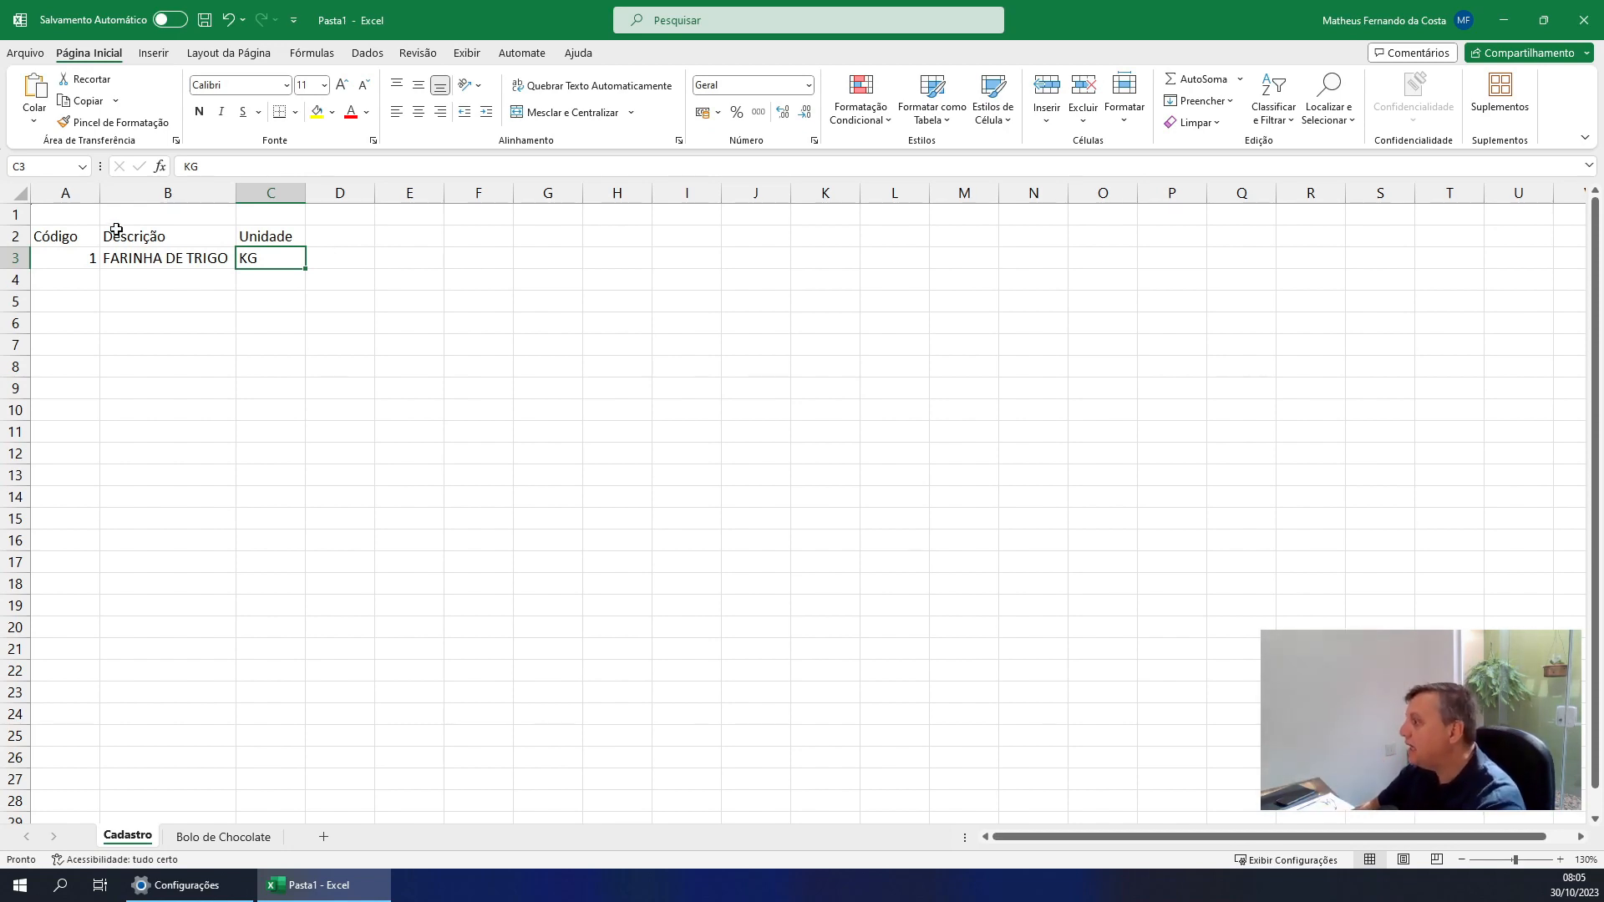
left_click(55, 240)
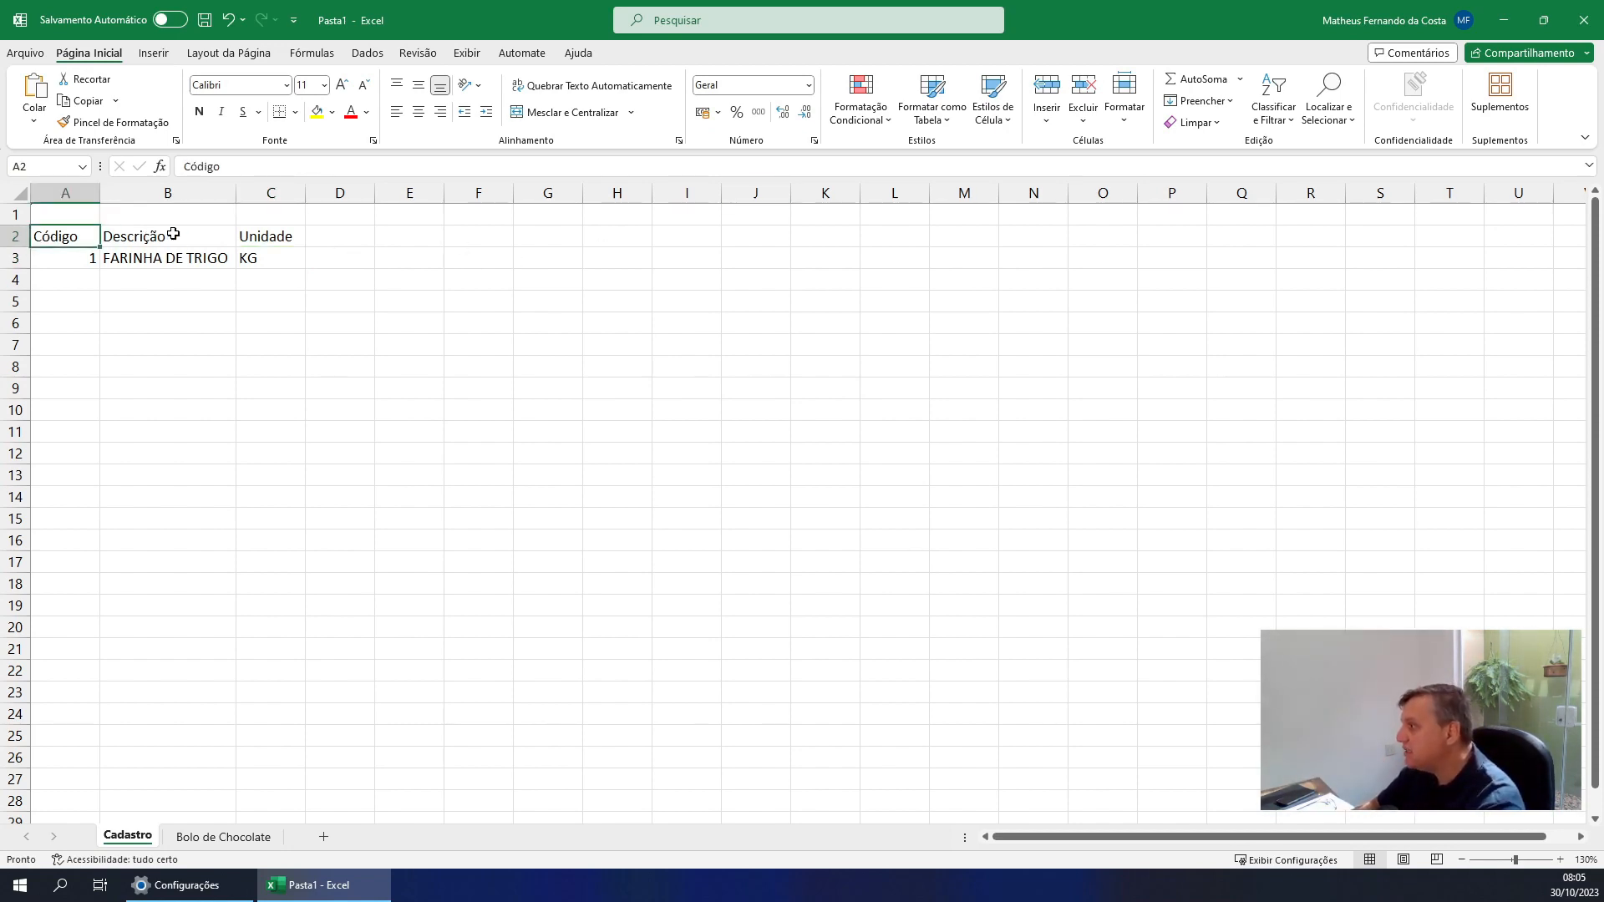
left_click(226, 231)
left_click(268, 236)
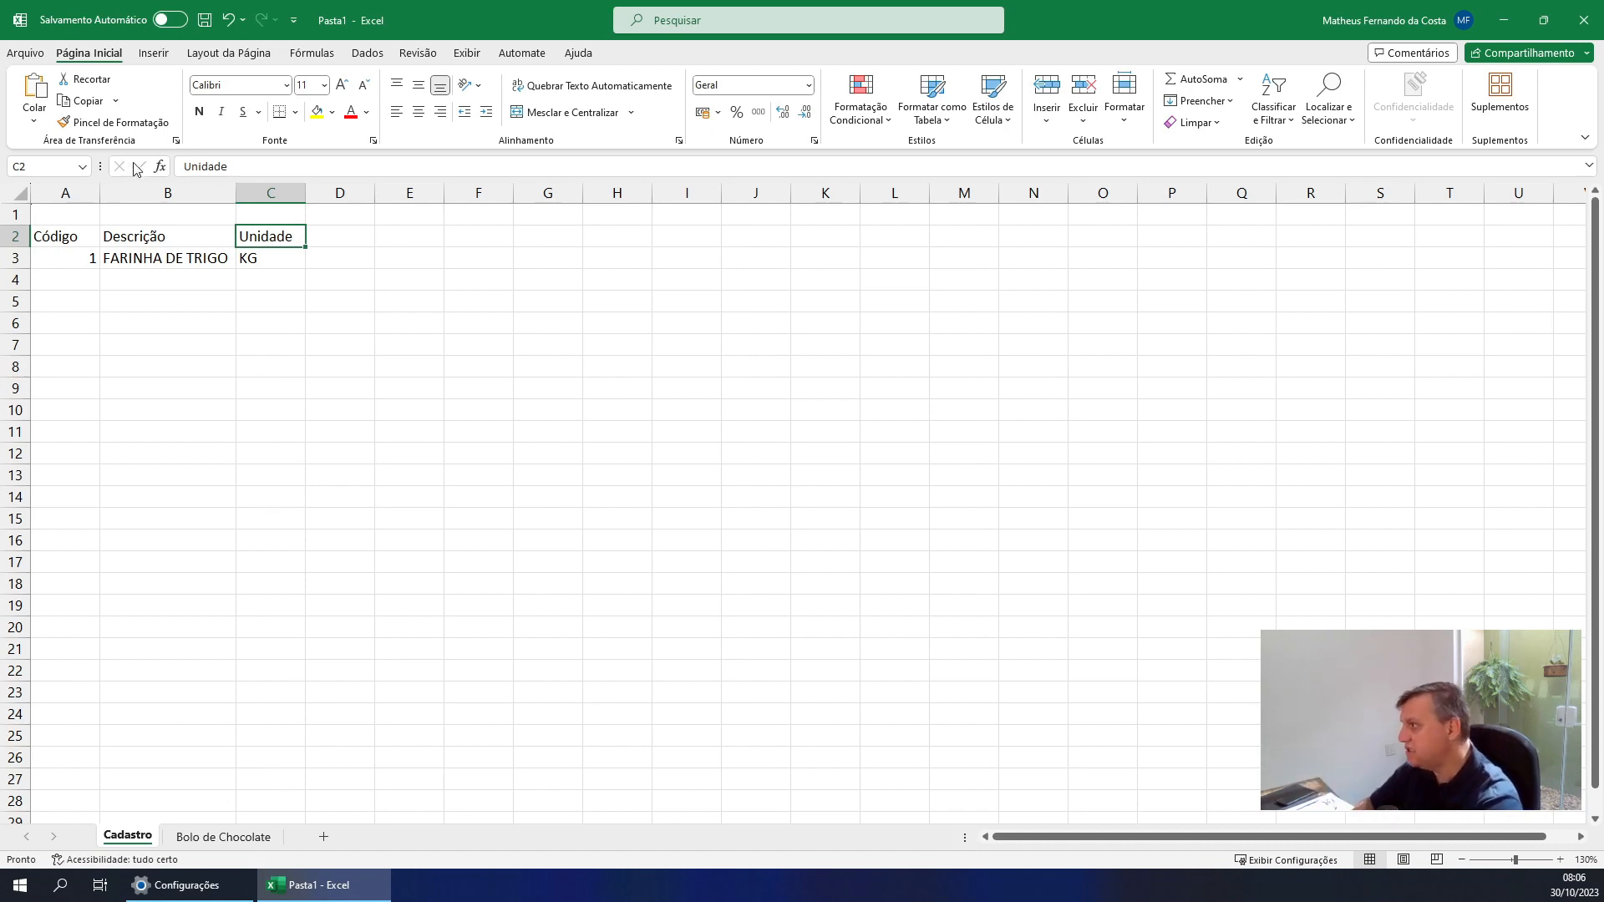
left_click(126, 262)
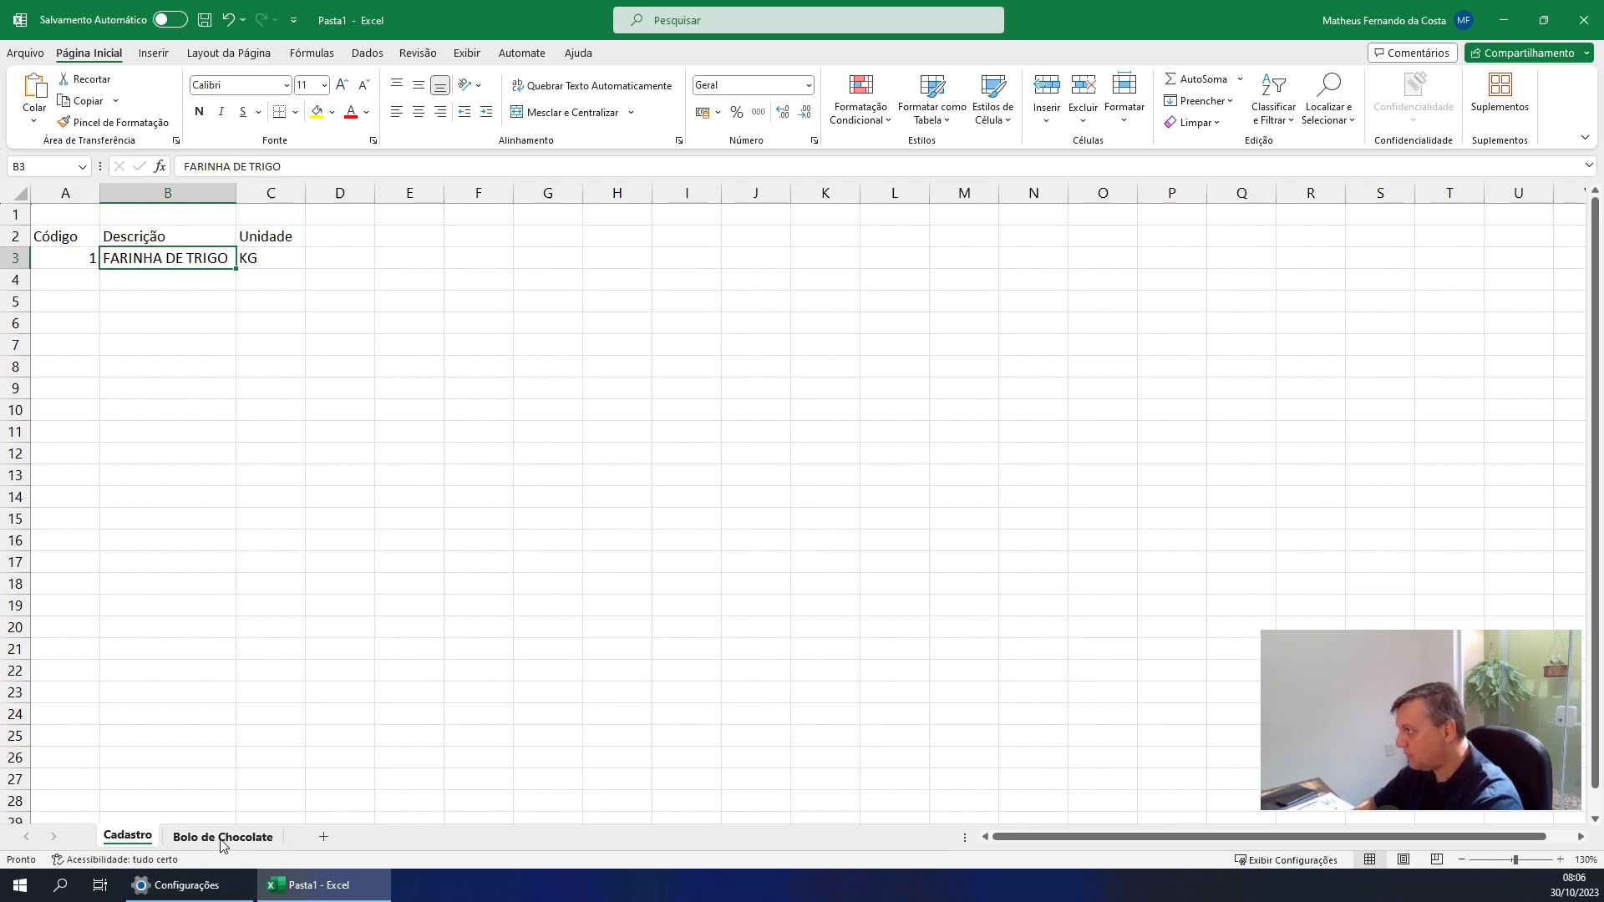
left_click(78, 275)
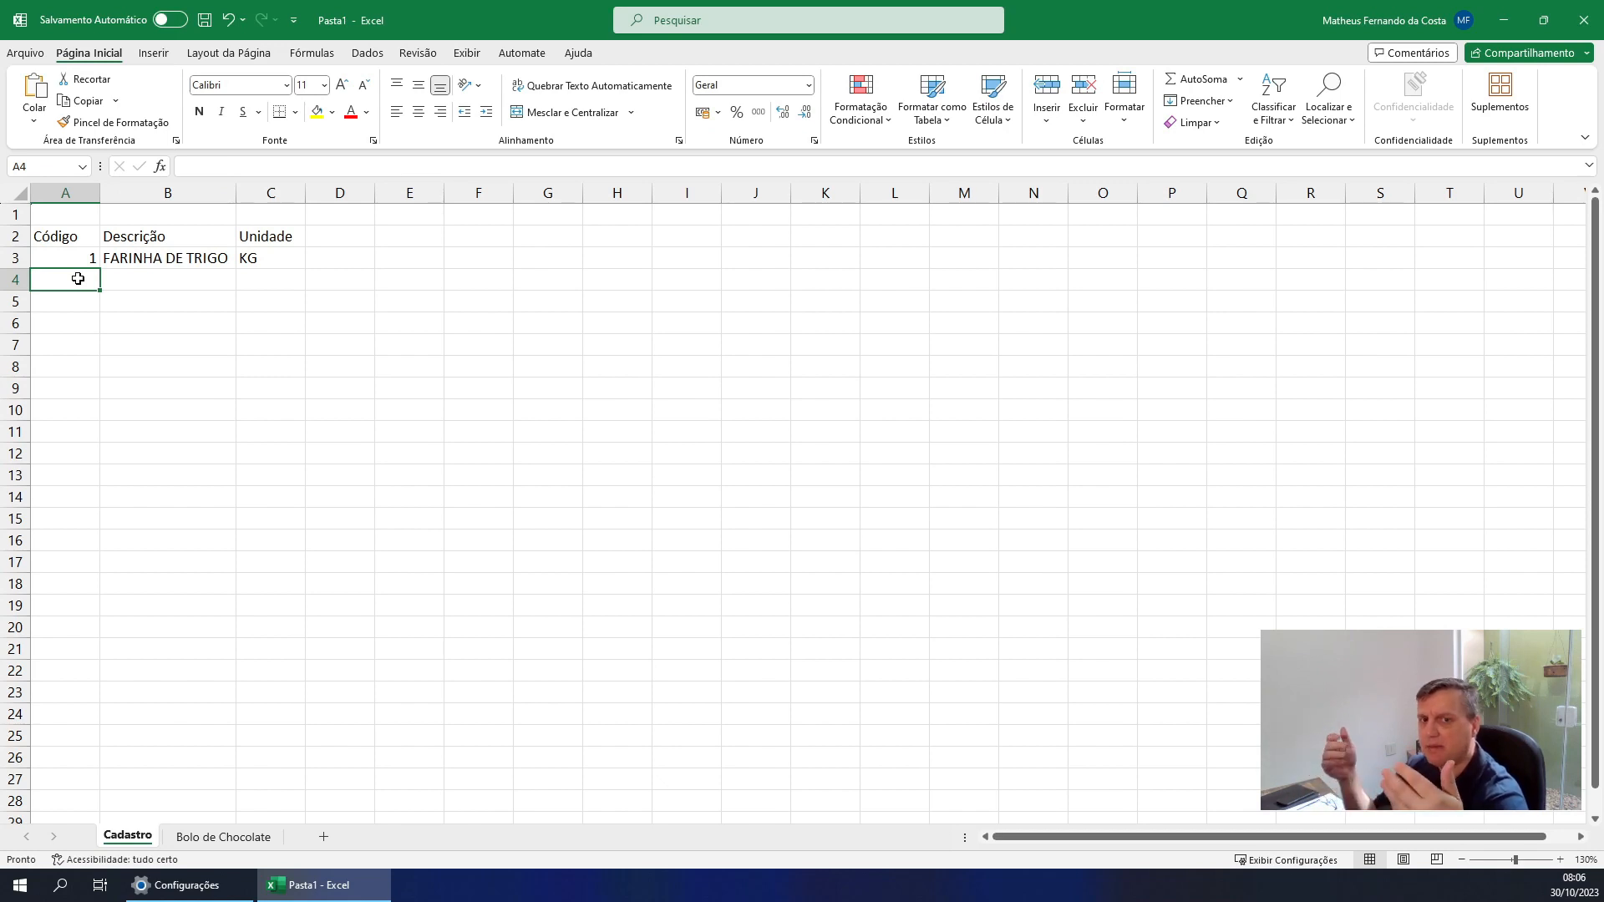
Enter ingredient code 2 in A4 of the Bolo de Chocolate sheet
left_click(223, 837)
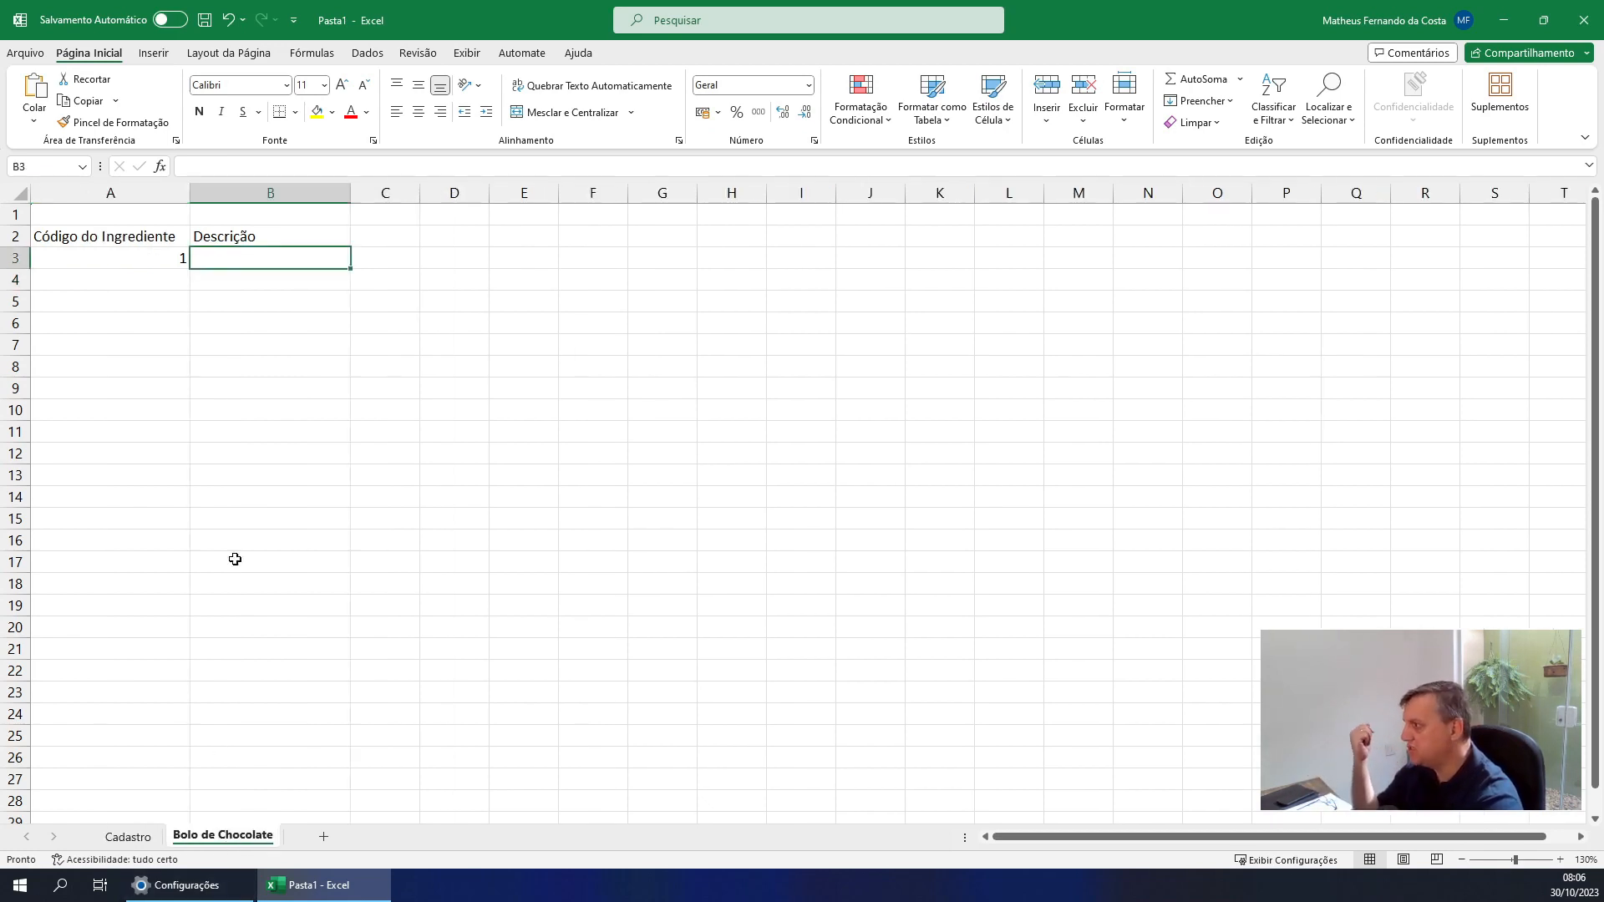
left_click(142, 276)
type("2")
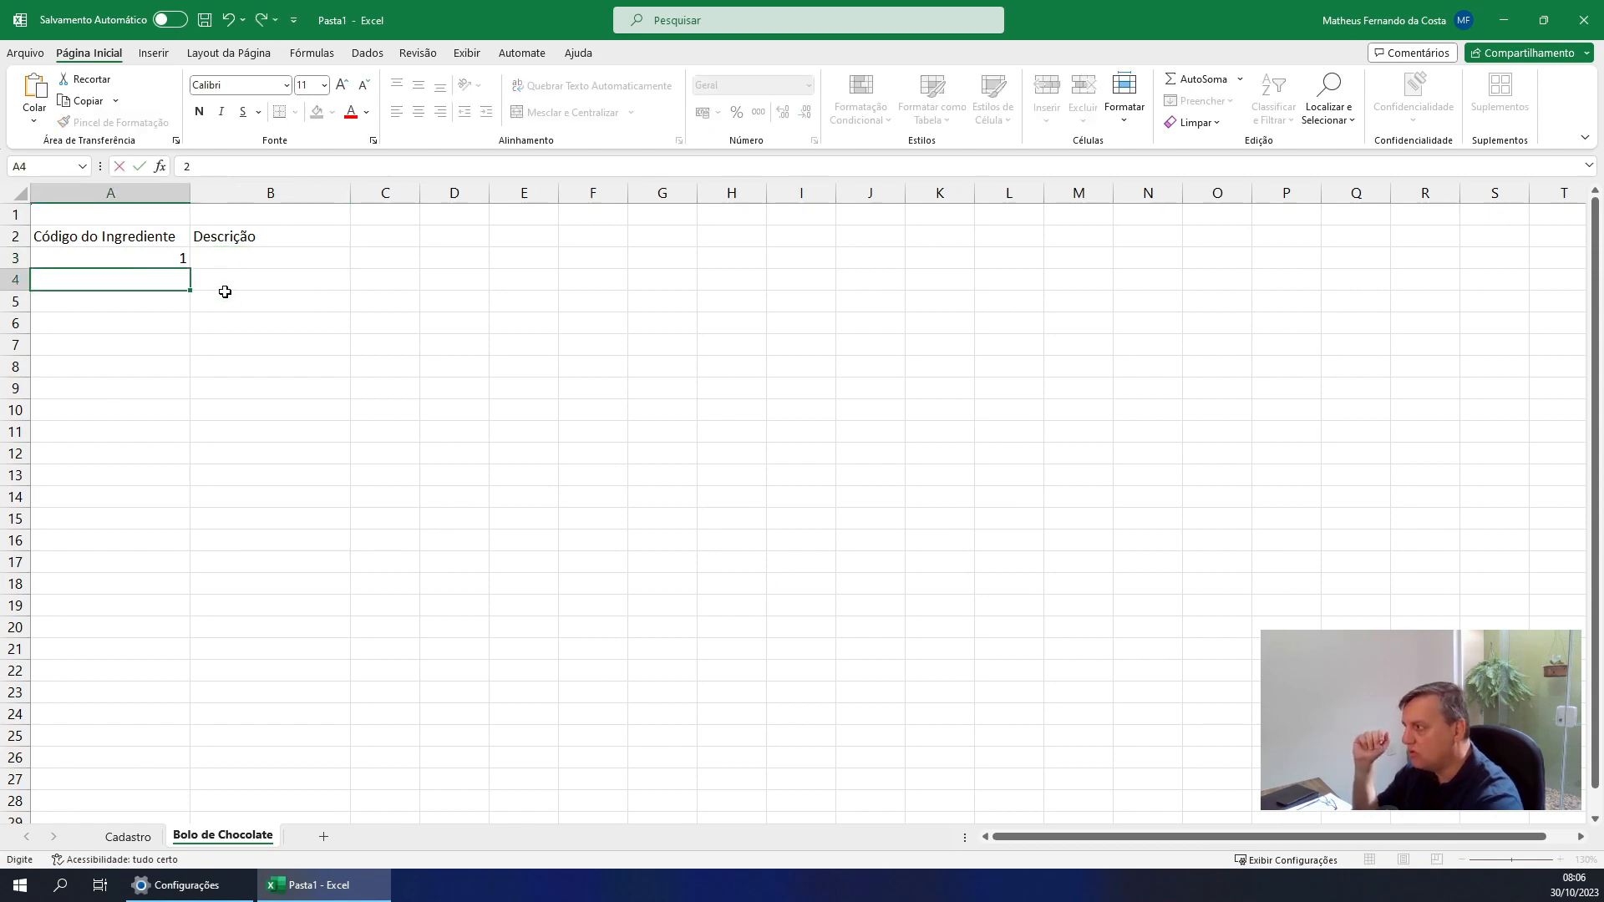
key("Return")
key("Up")
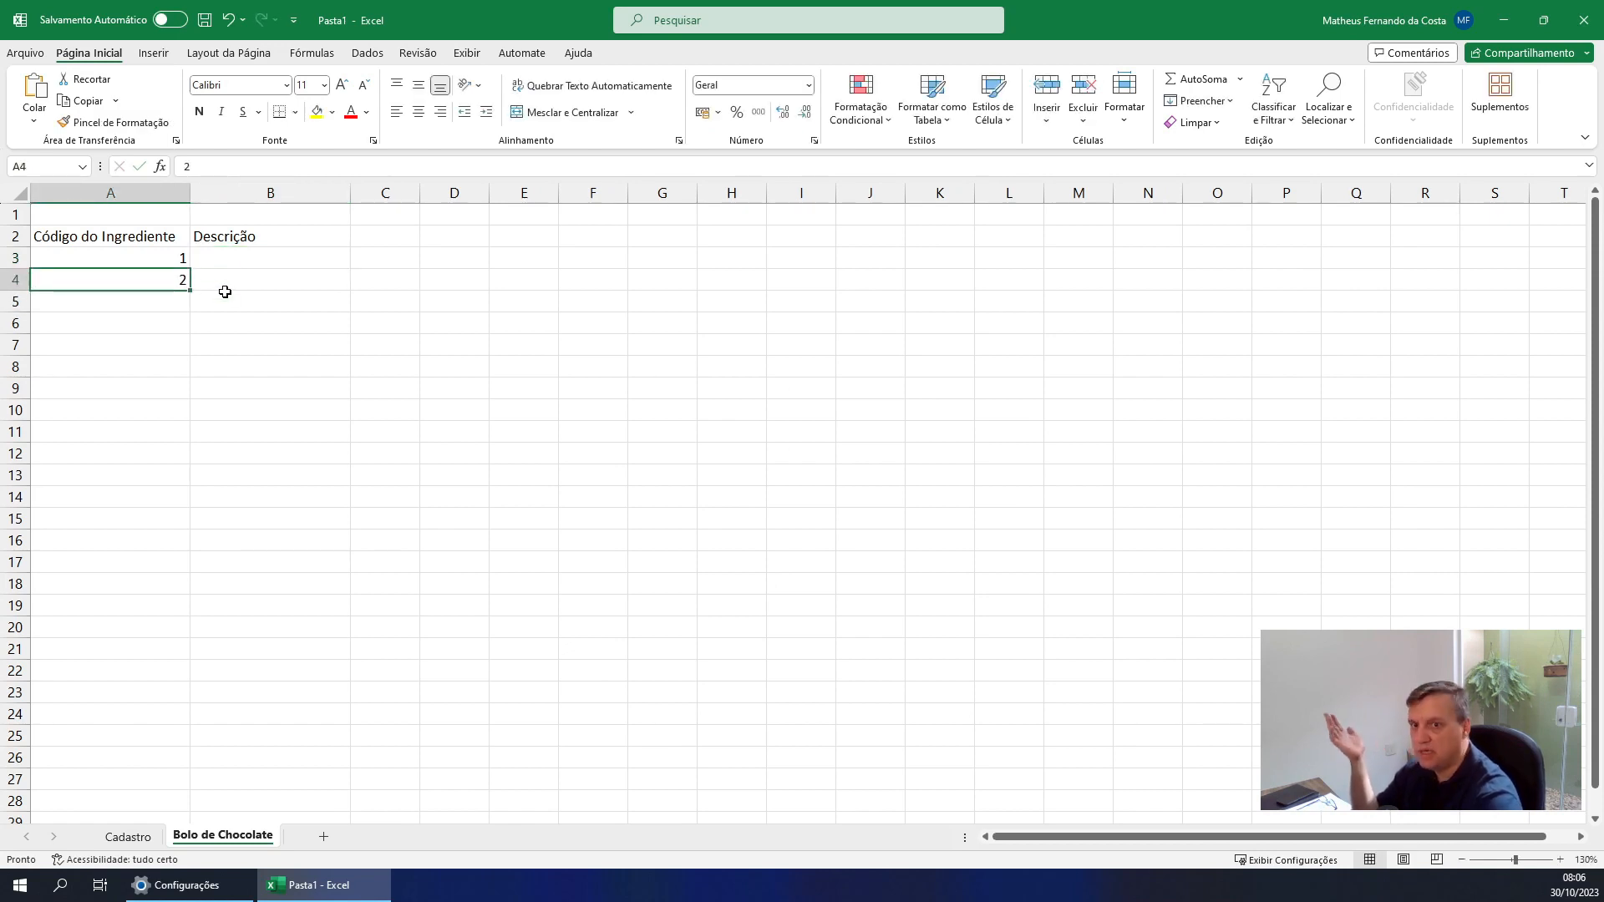
Register the second ingredient in row 4 of the Cadastro sheet with code 2, description LEITE and unit LT
left_click(128, 837)
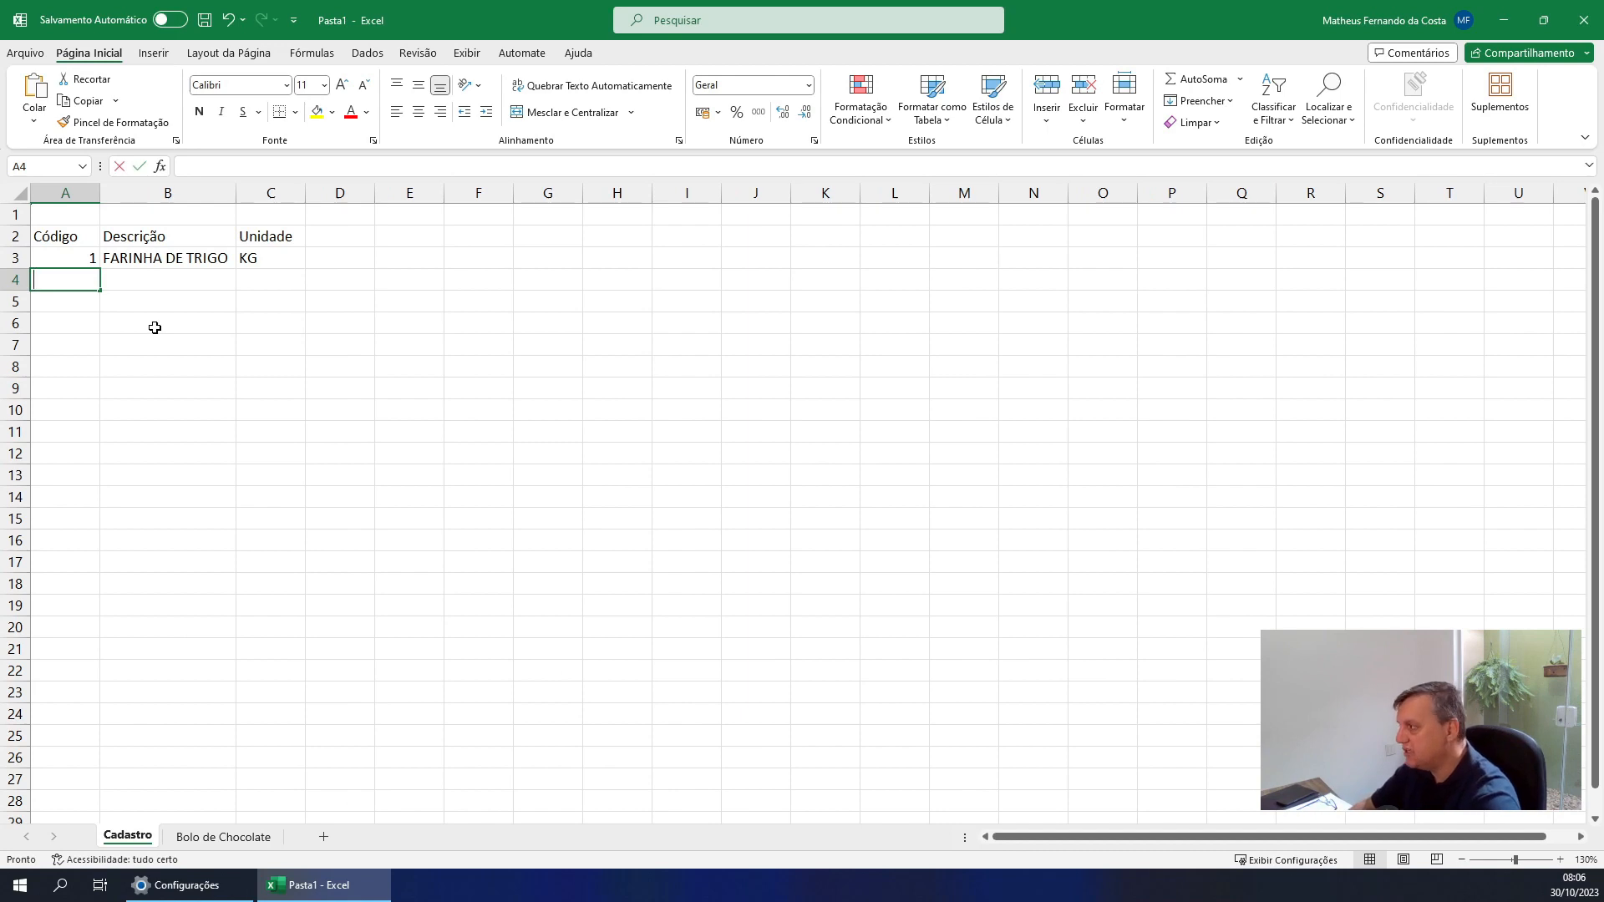
type("2")
key("Return")
key("Up")
key("Right")
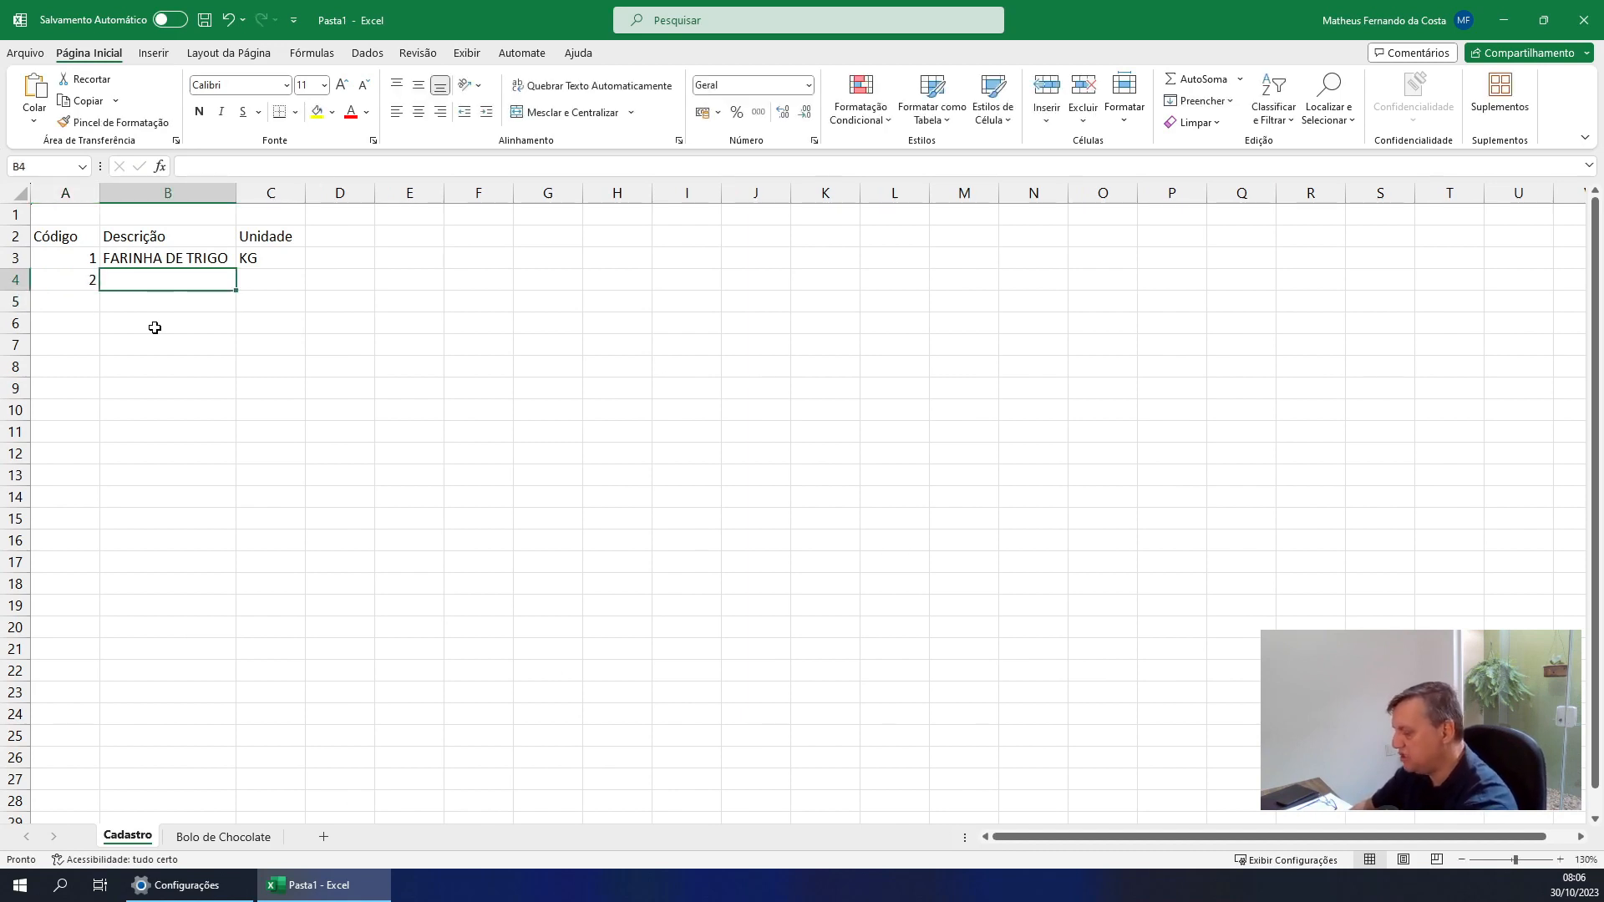
type("LEITE")
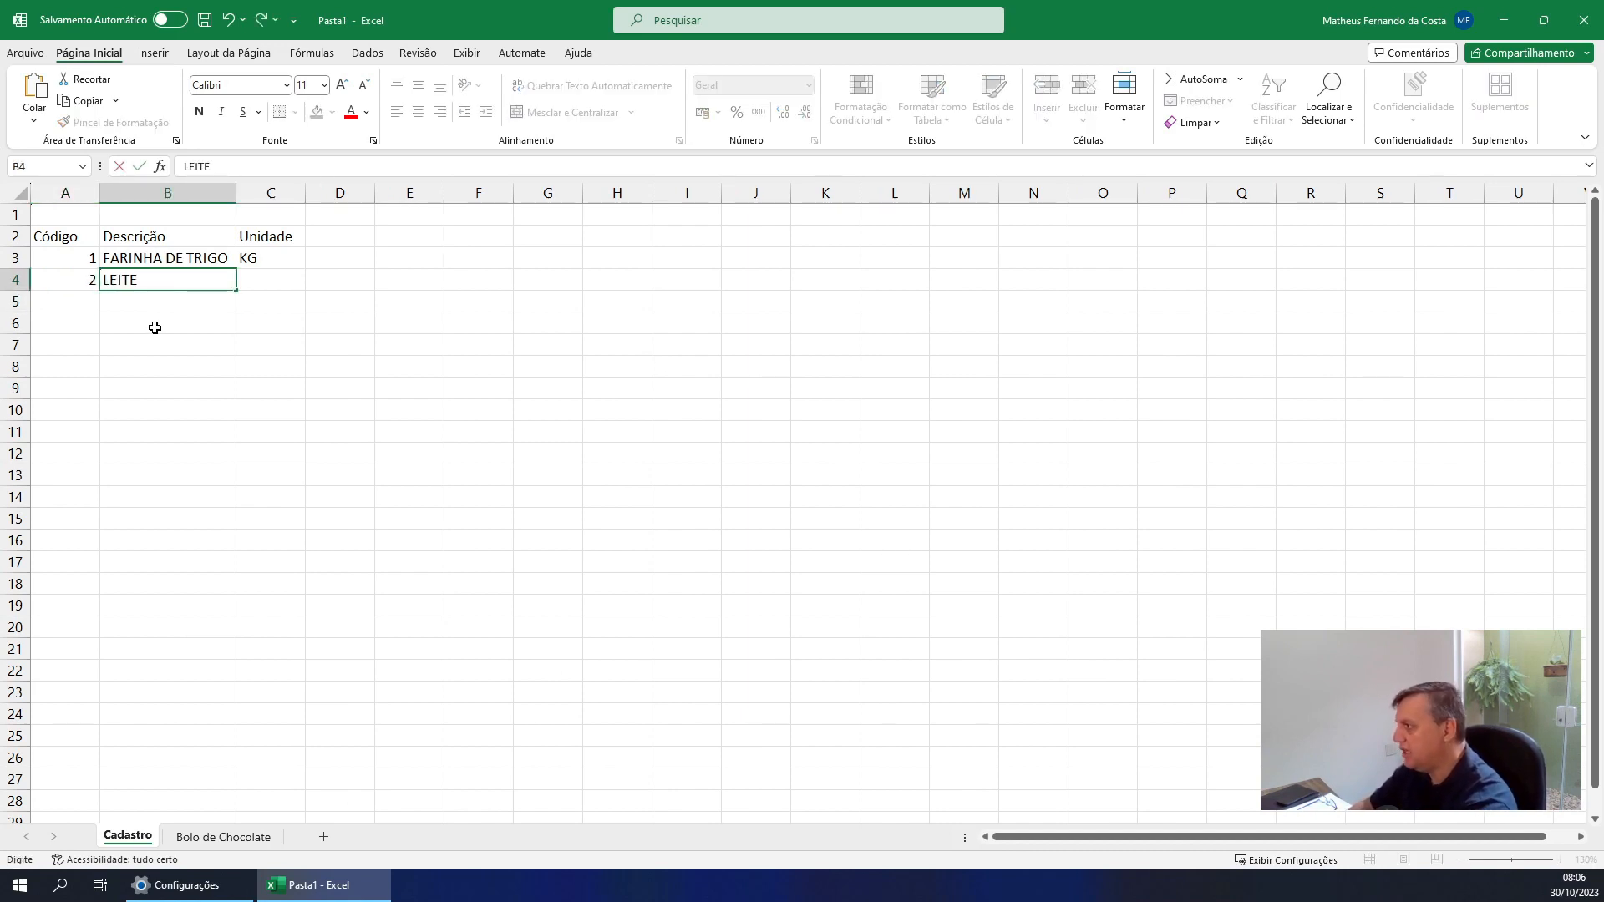
key("Tab")
type("LT")
key("Return")
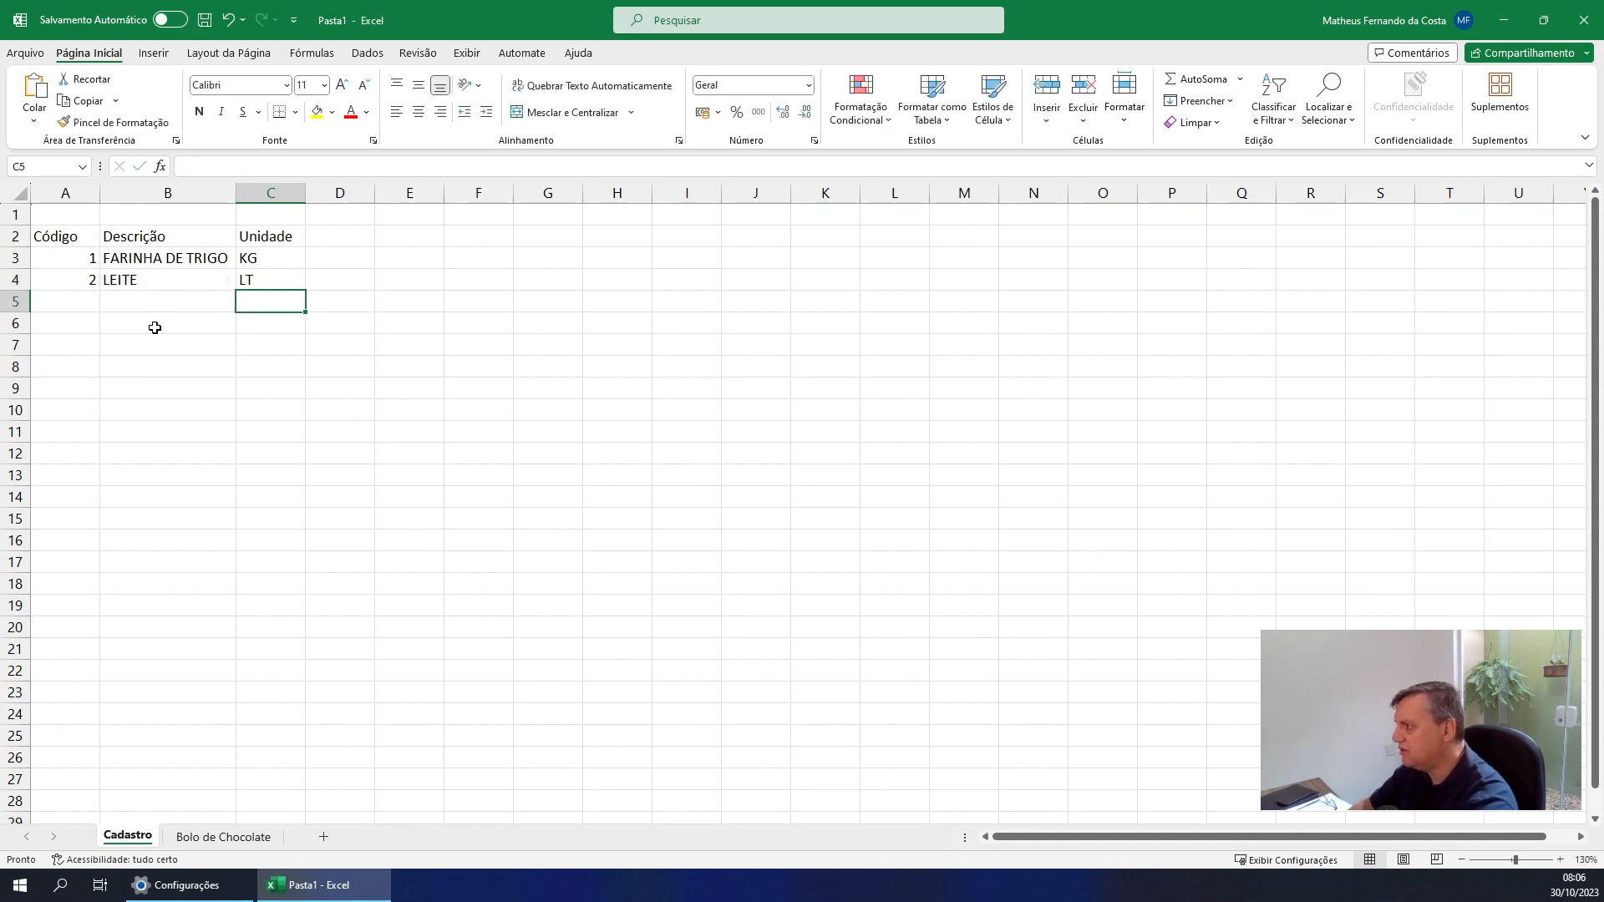
Register the third ingredient in row 5 of the Cadastro sheet with code 3, description OVO and unit UNID
key("Left")
key("Left")
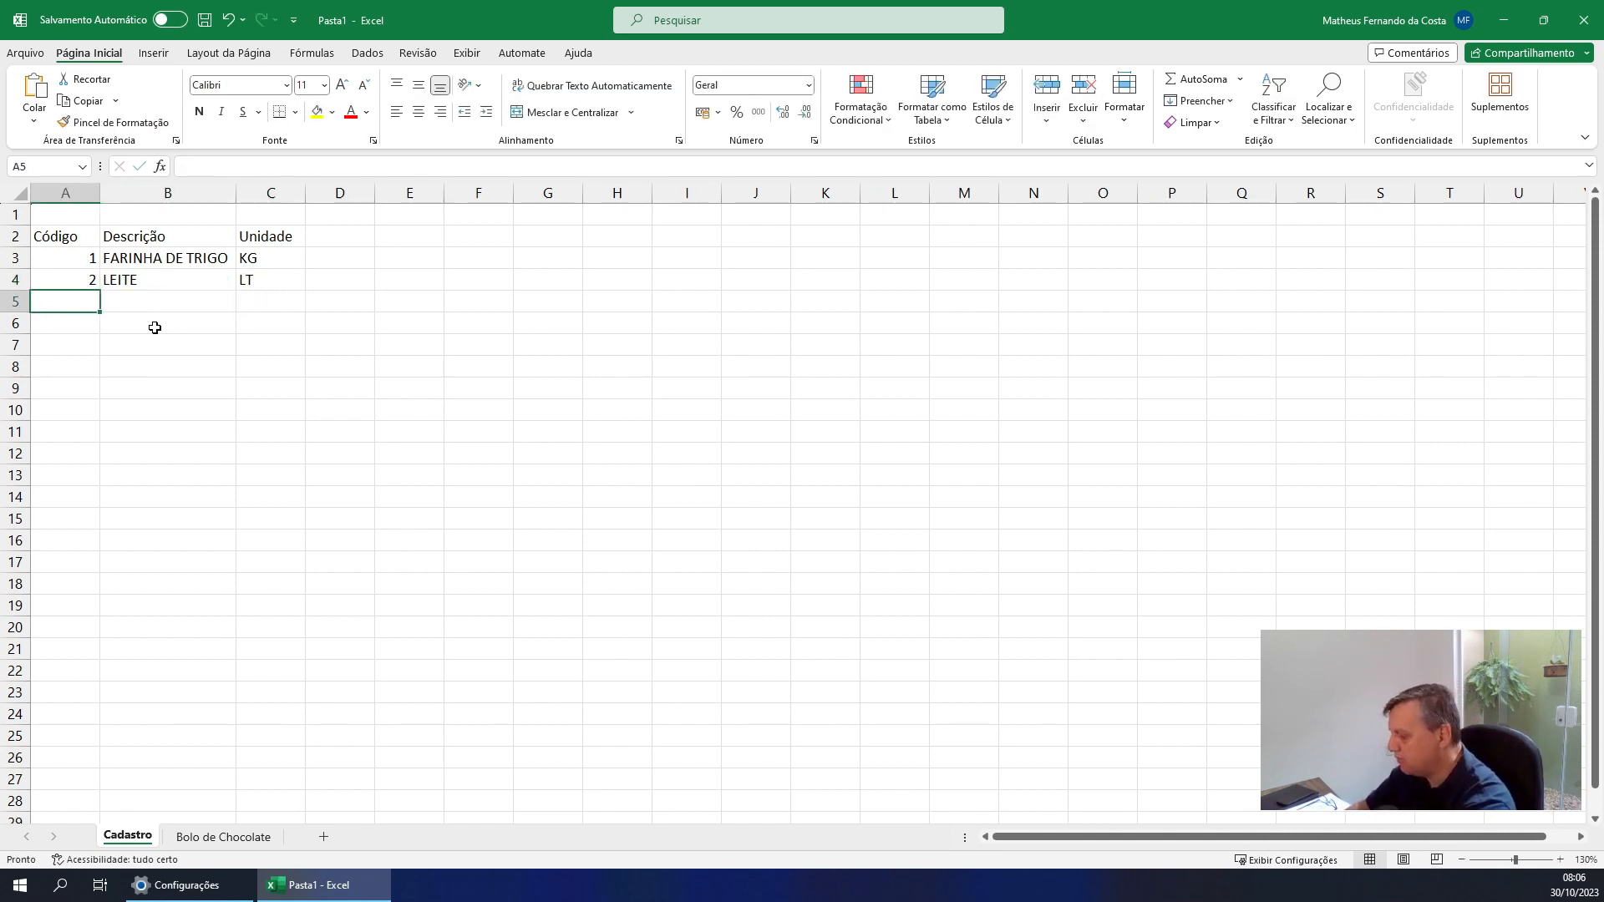
type("3")
key("Tab")
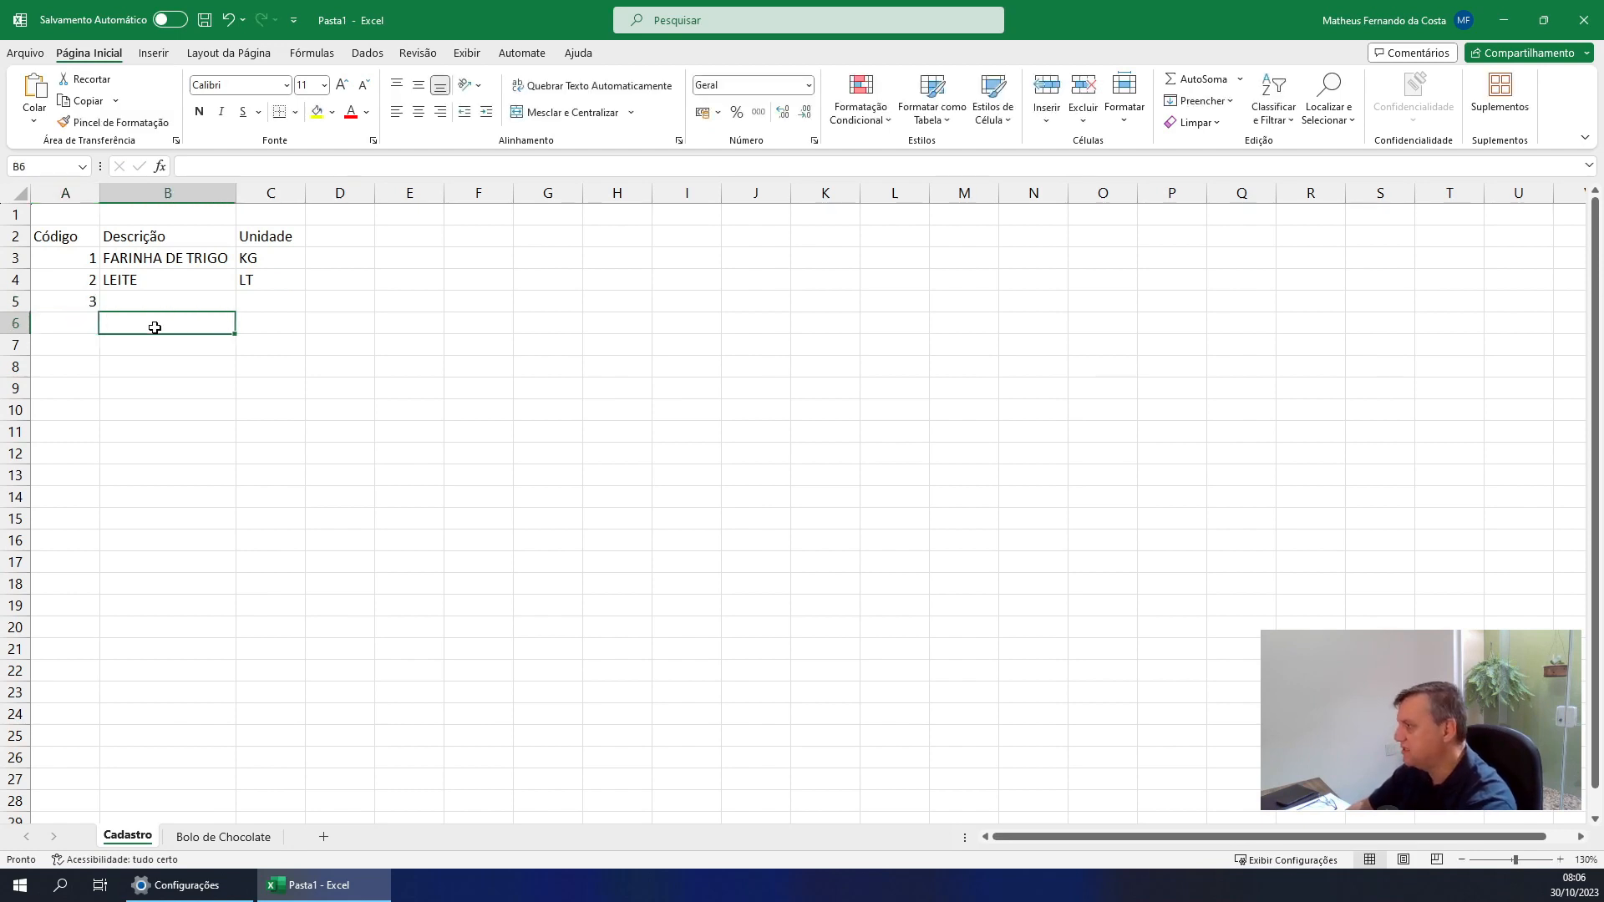
type("OVO")
key("Tab")
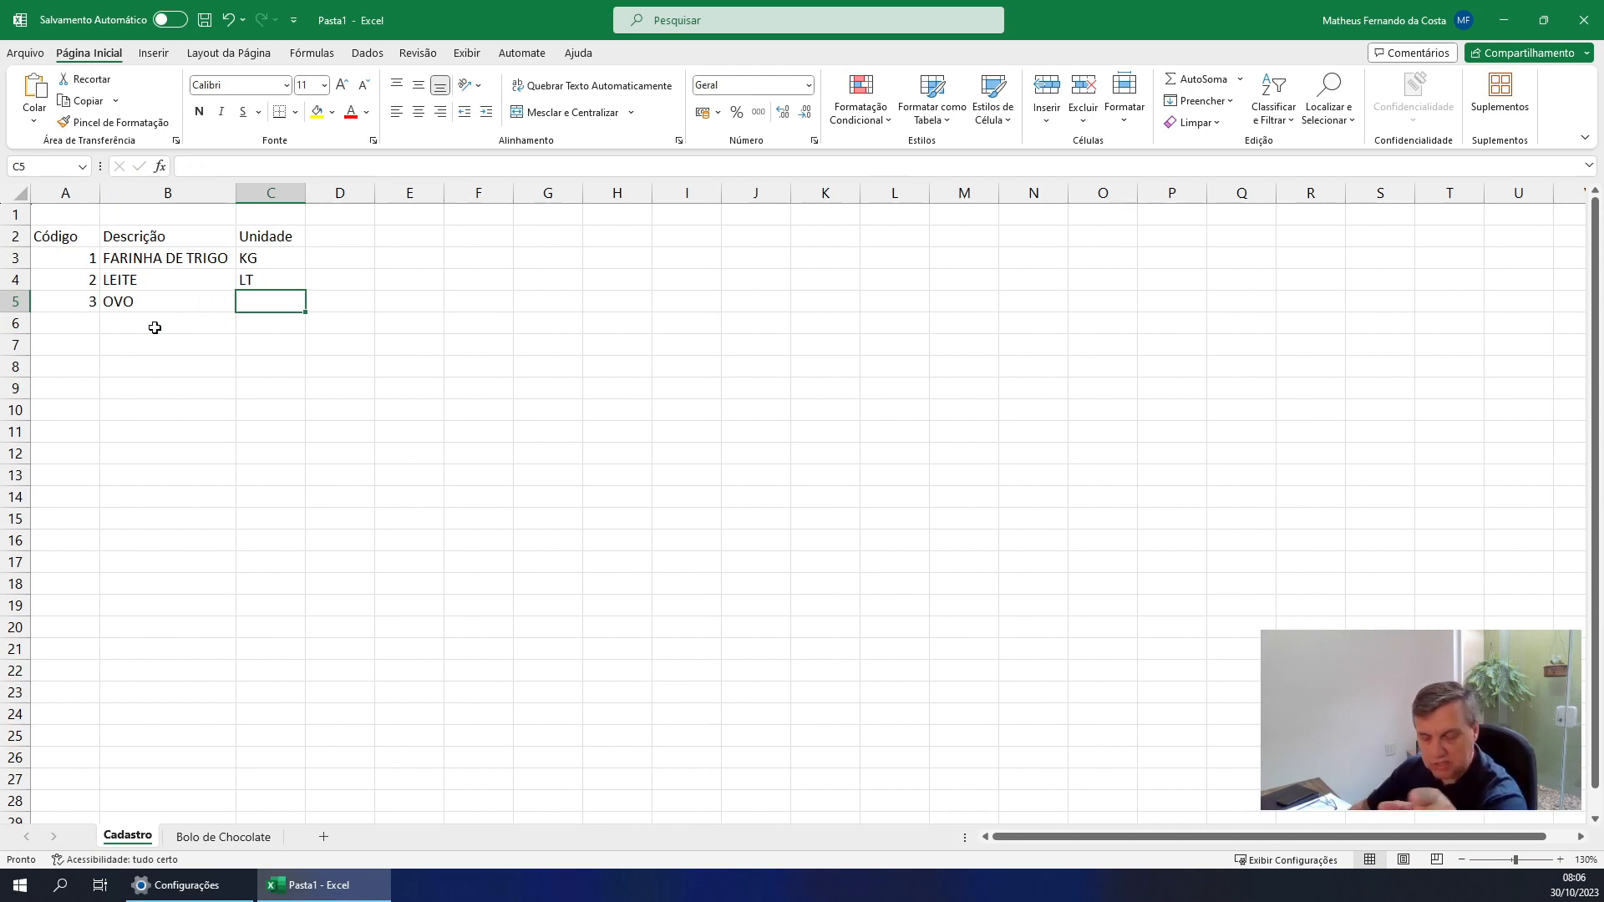
type("UNID")
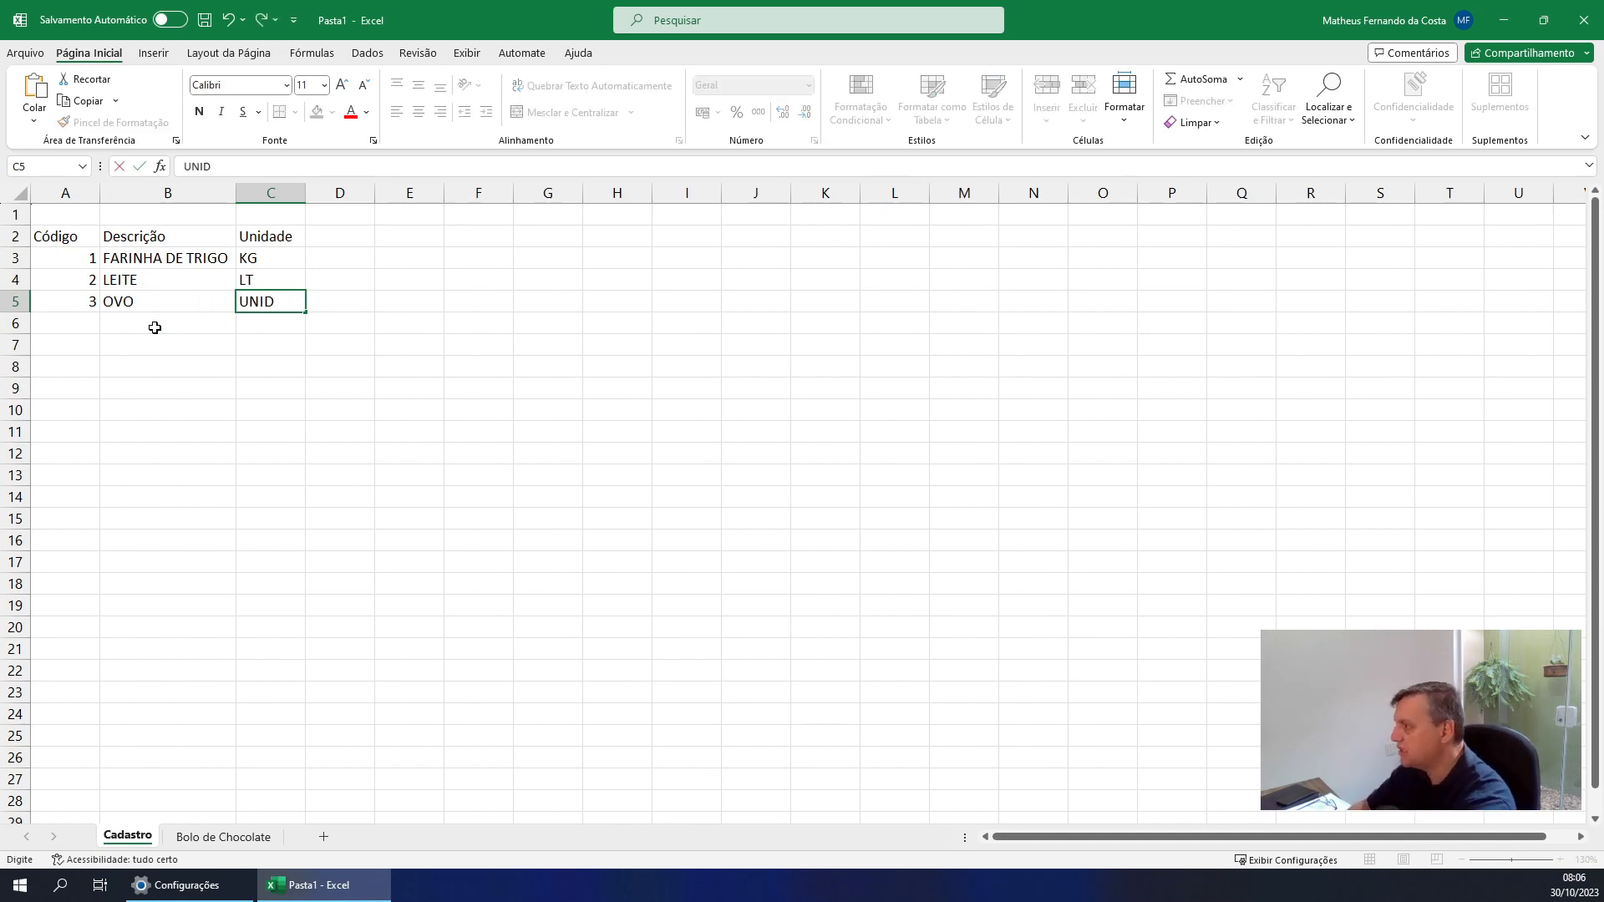
key("Return")
Enter code 4 and the description FERMENTO BIOLOGICO in row 6 of the Cadastro sheet, and fit column B to its contents
key("Home")
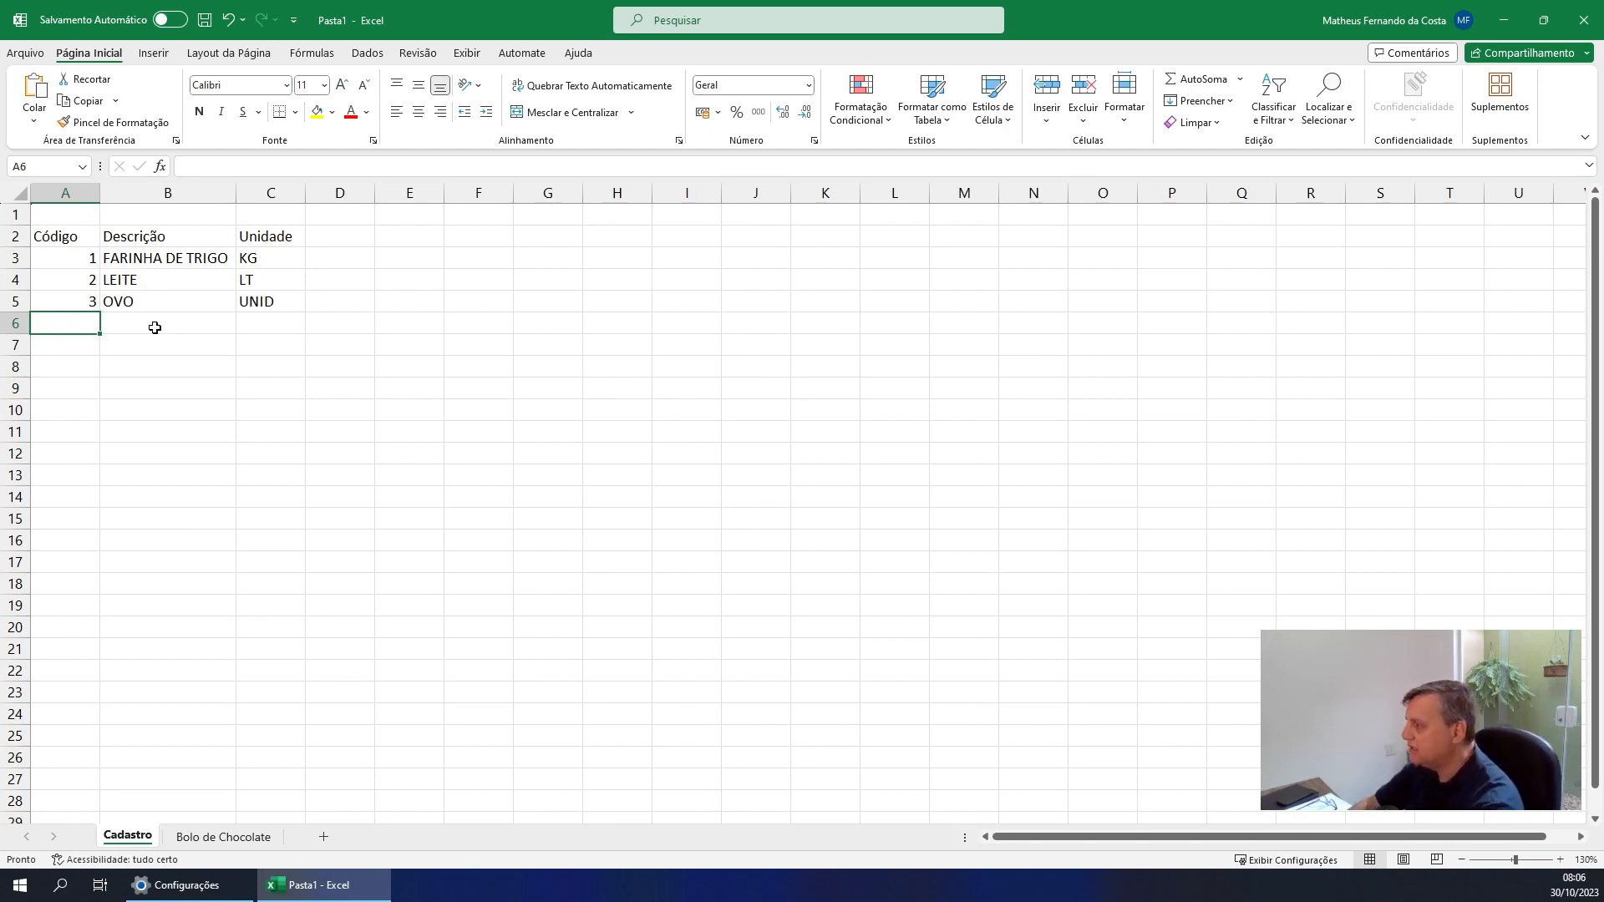
type("4")
key("Return")
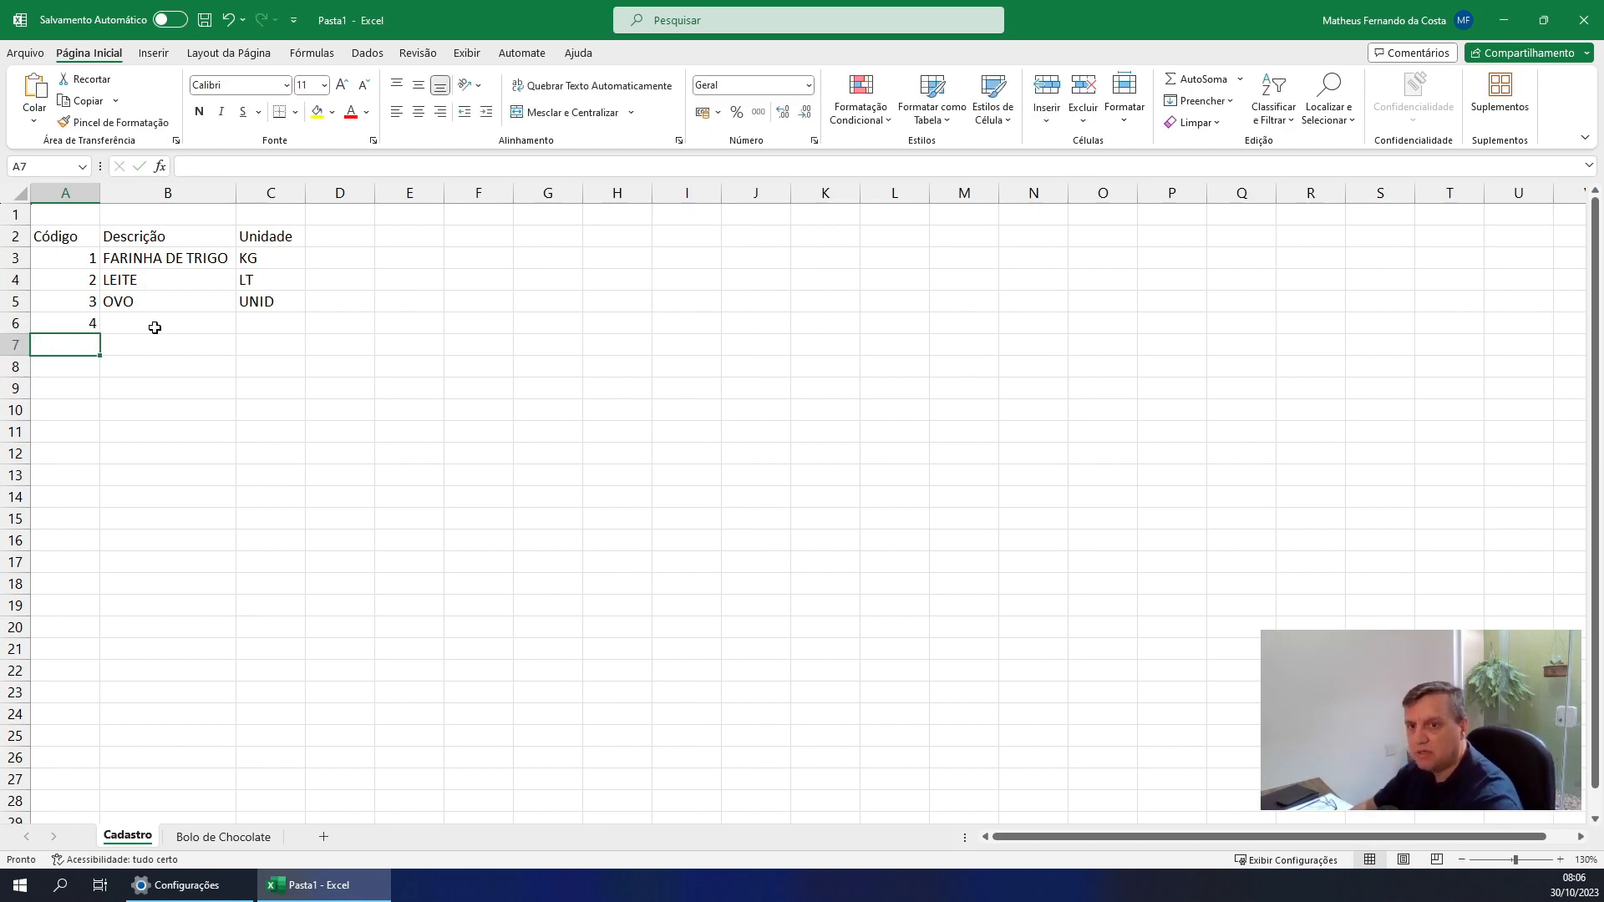
left_click(155, 327)
type("FER")
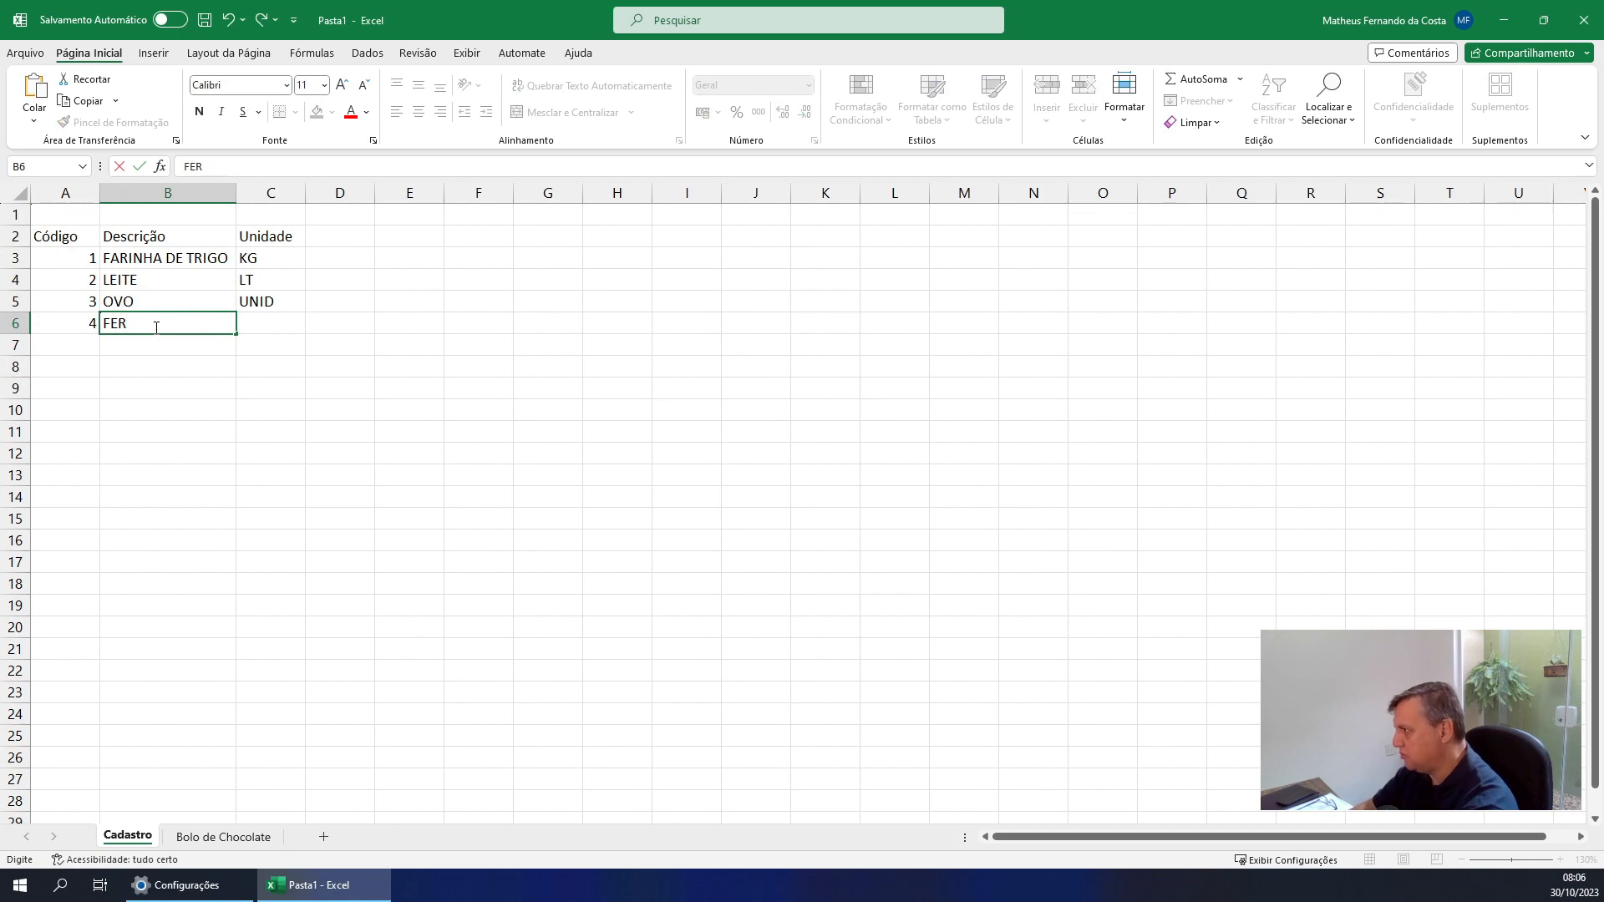
type("MENTO")
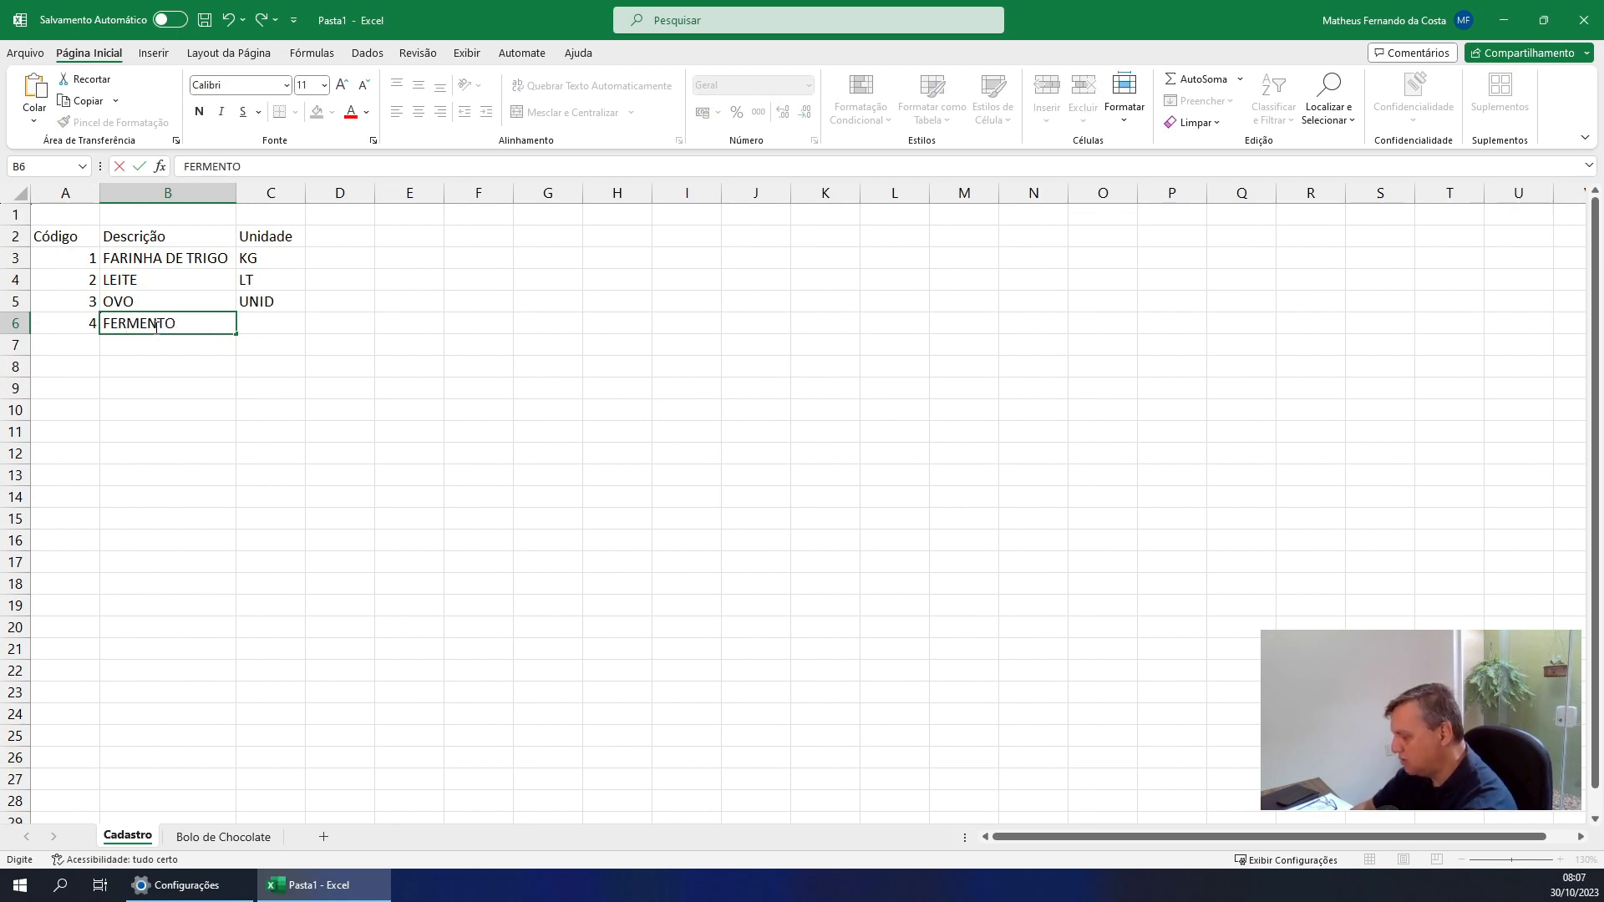
type(" BIO")
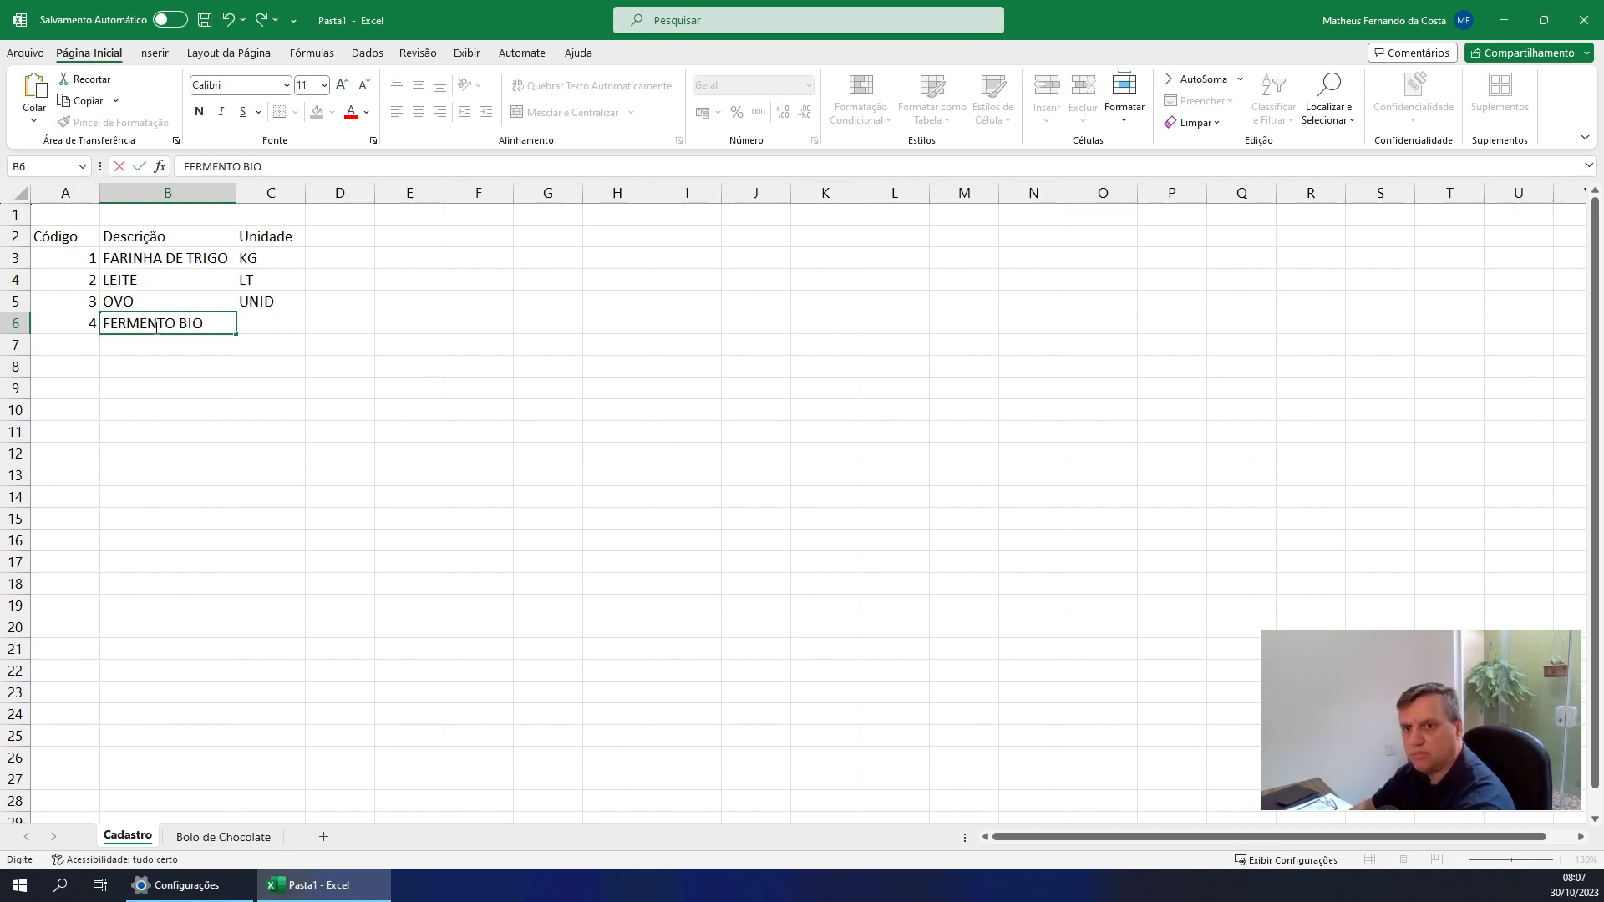
type("LOGICO")
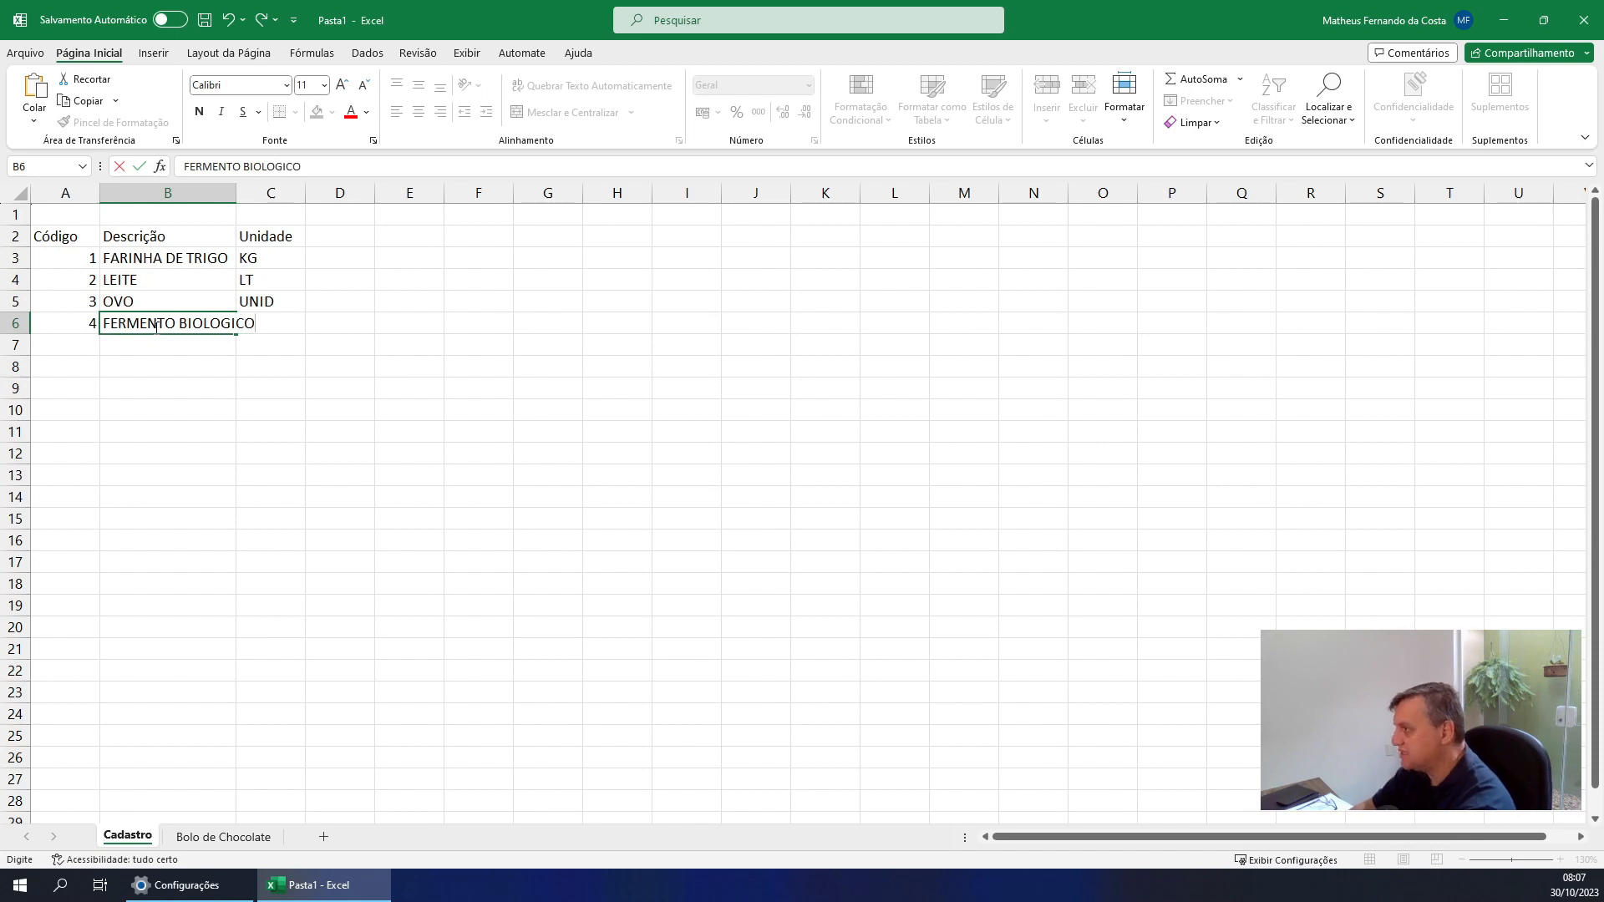
key("Return")
left_click(155, 326)
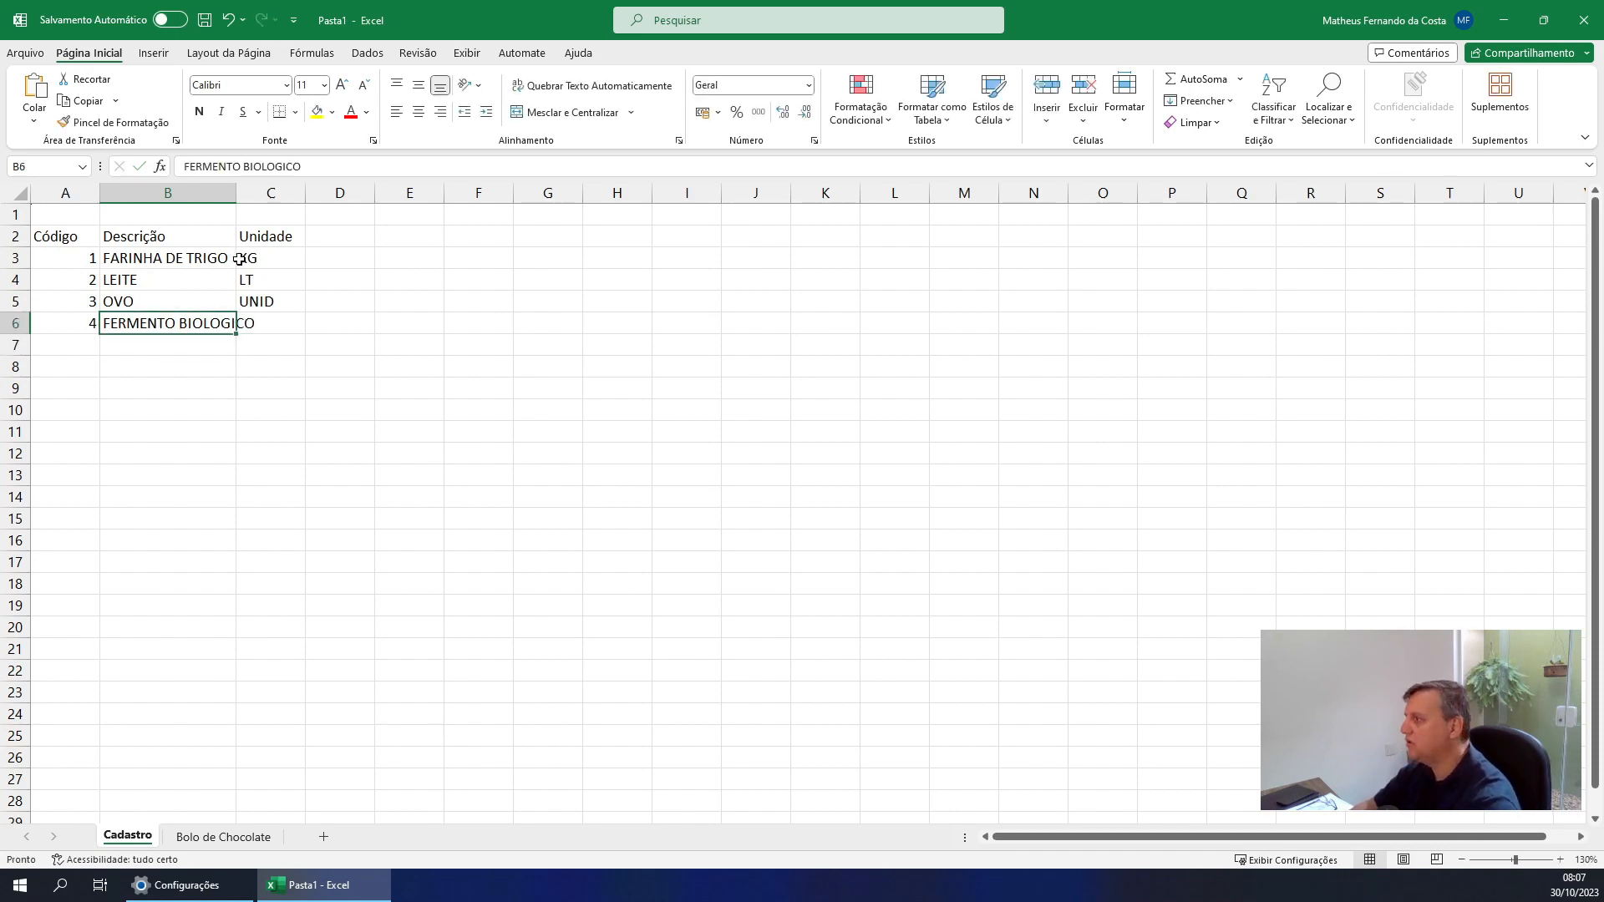
double_click(239, 196)
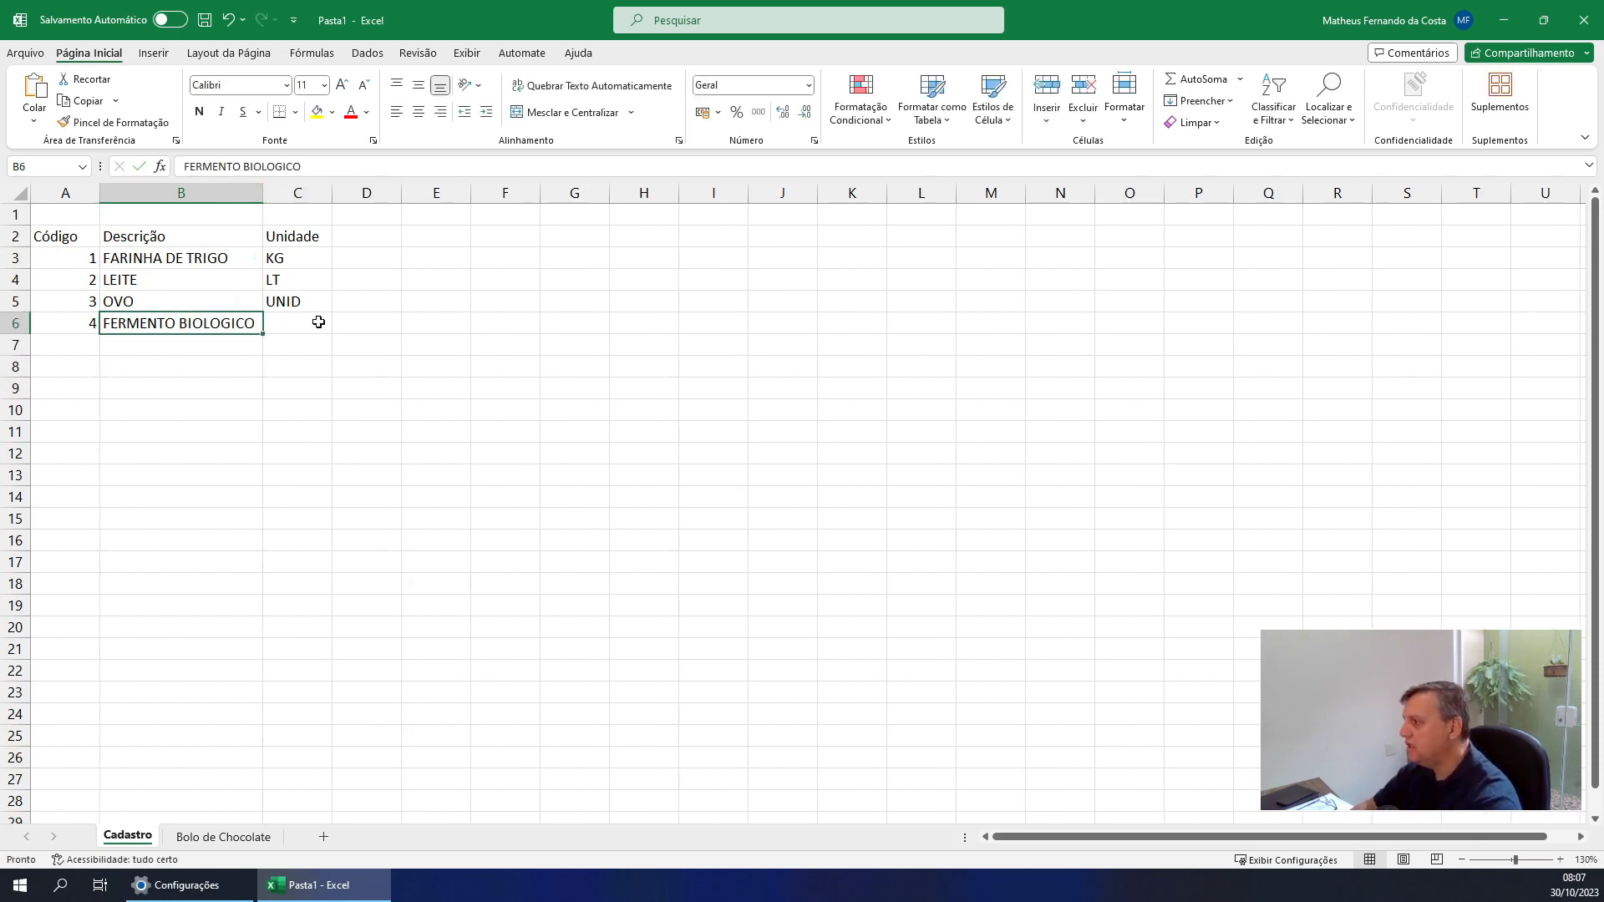
Enter the unit GR for FERMENTO BIOLOGICO in C6 of the Cadastro sheet
left_click(307, 331)
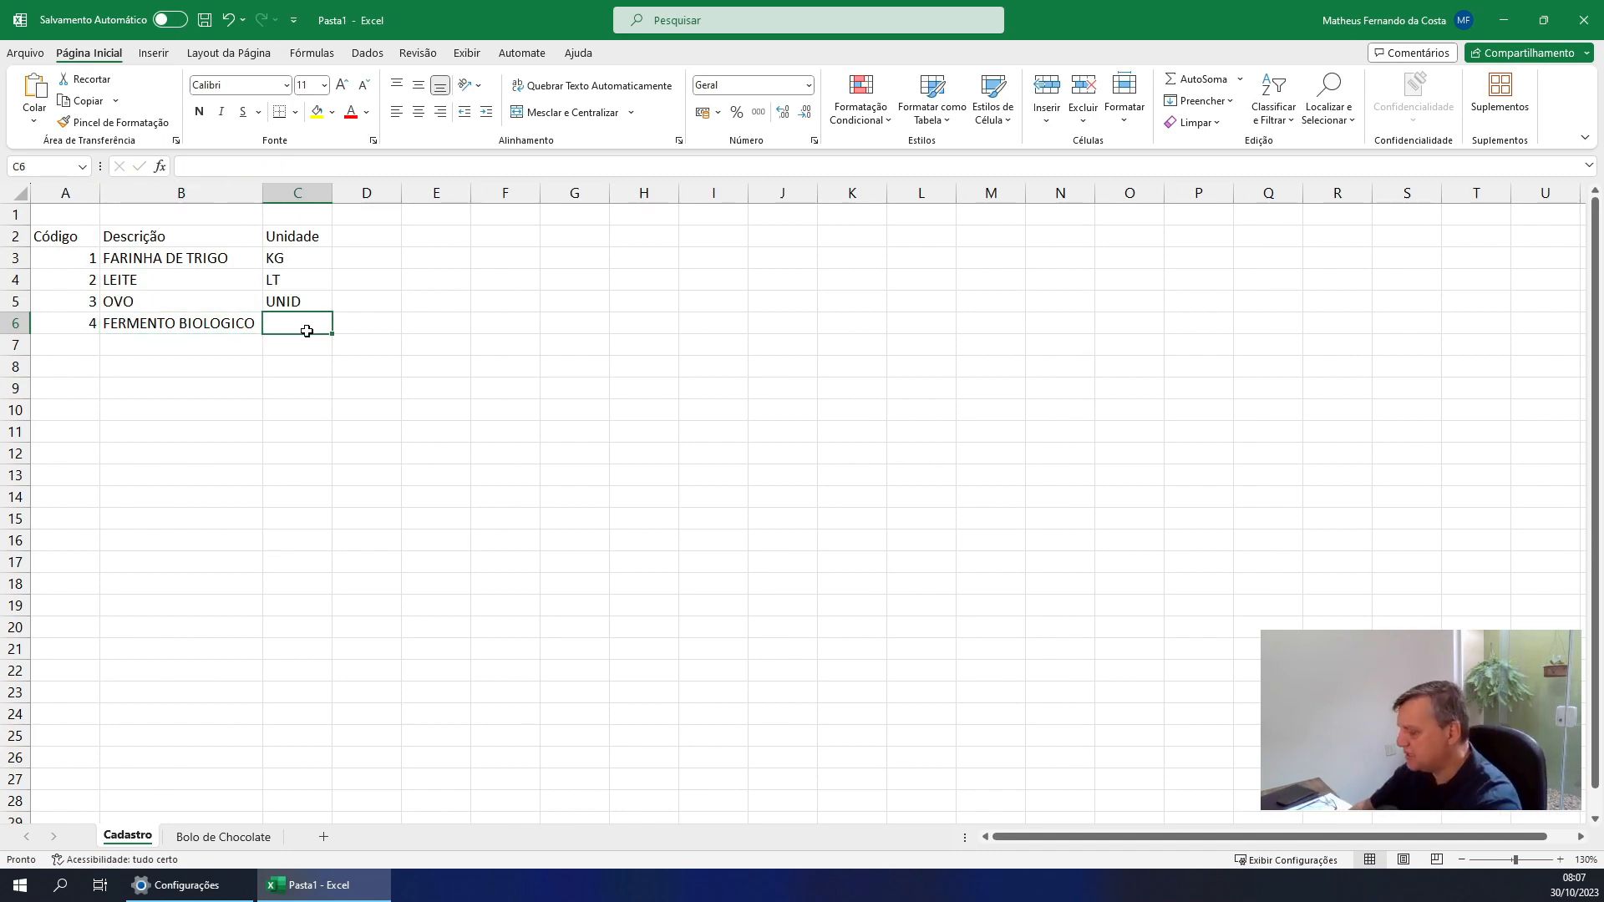
type("GR")
key("Return")
key("Left")
key("Left")
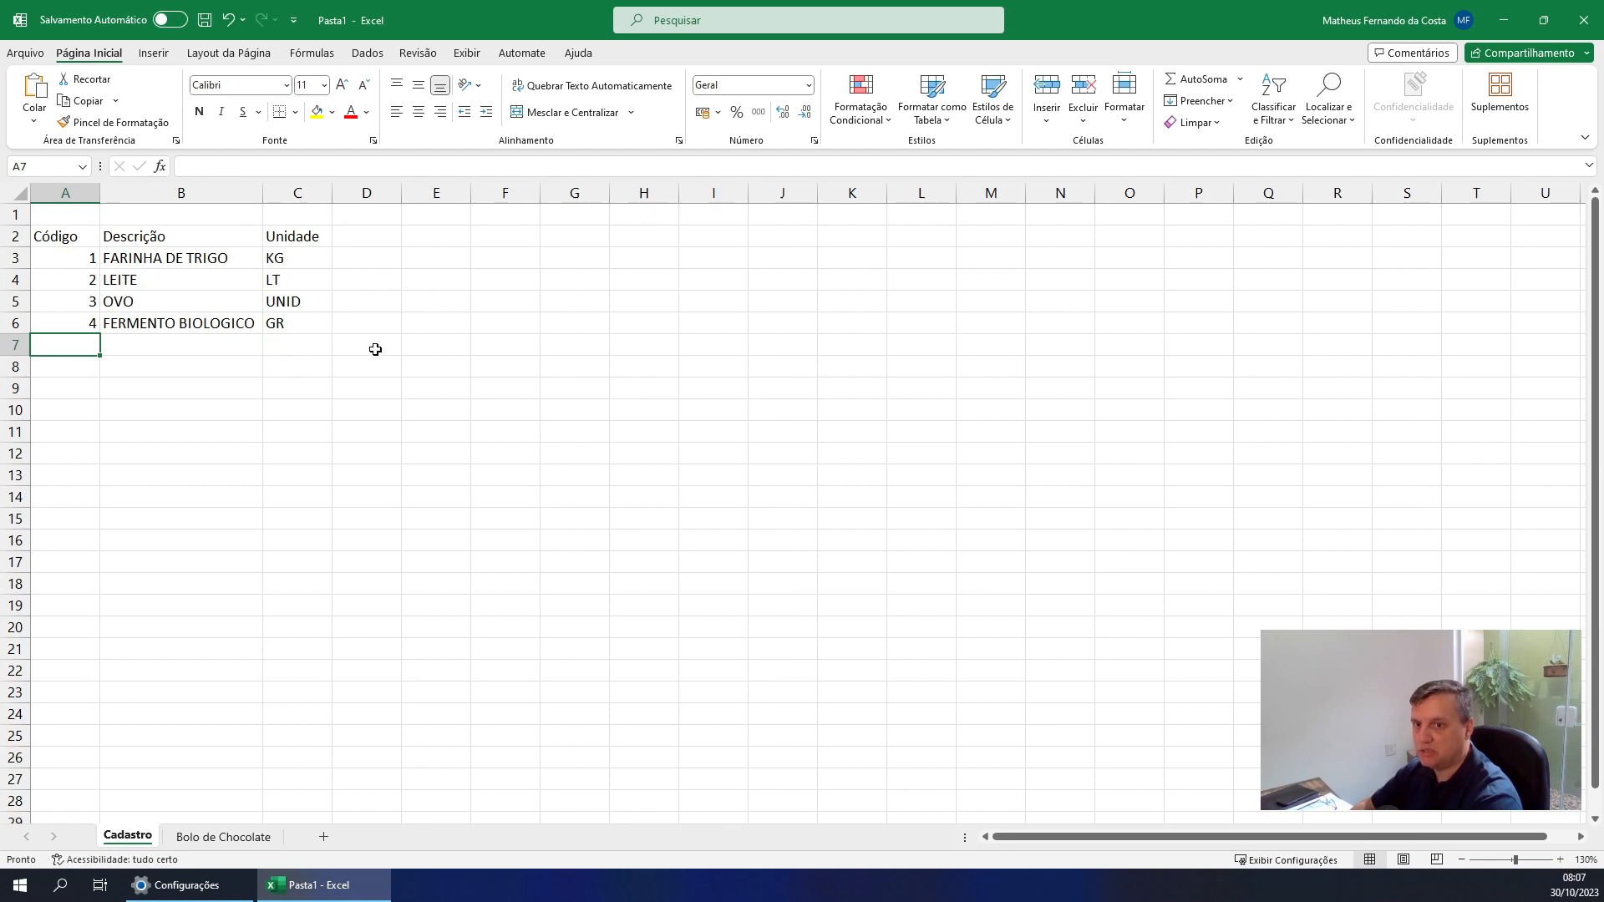
Enter ingredient code 5 in A7 of the Cadastro sheet
type("CHO")
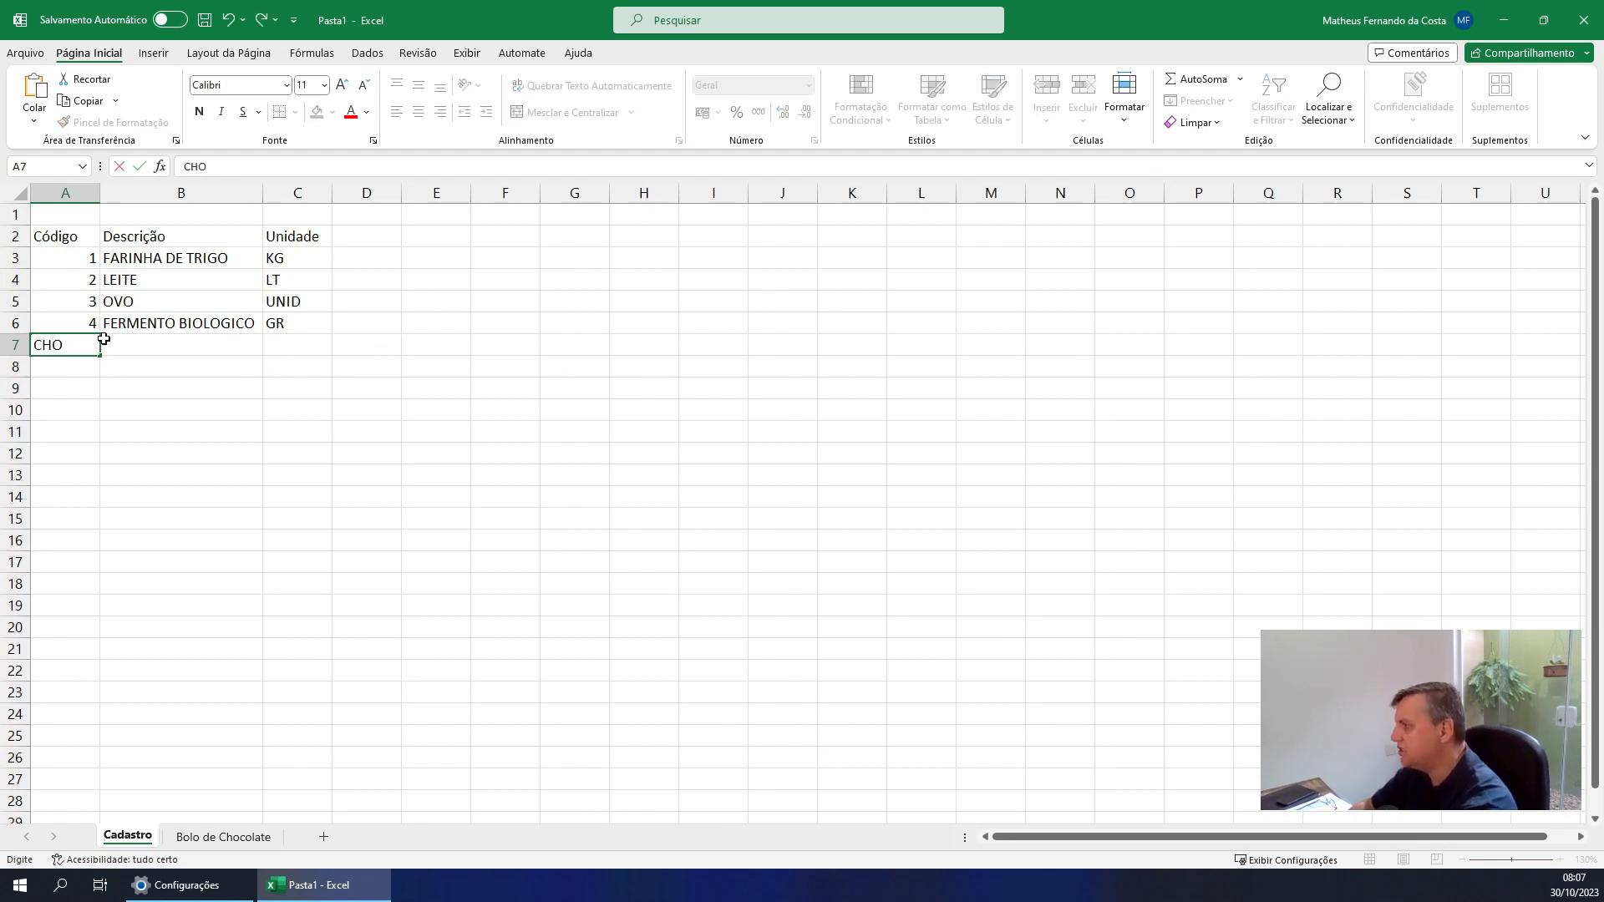
key("Escape")
type("5")
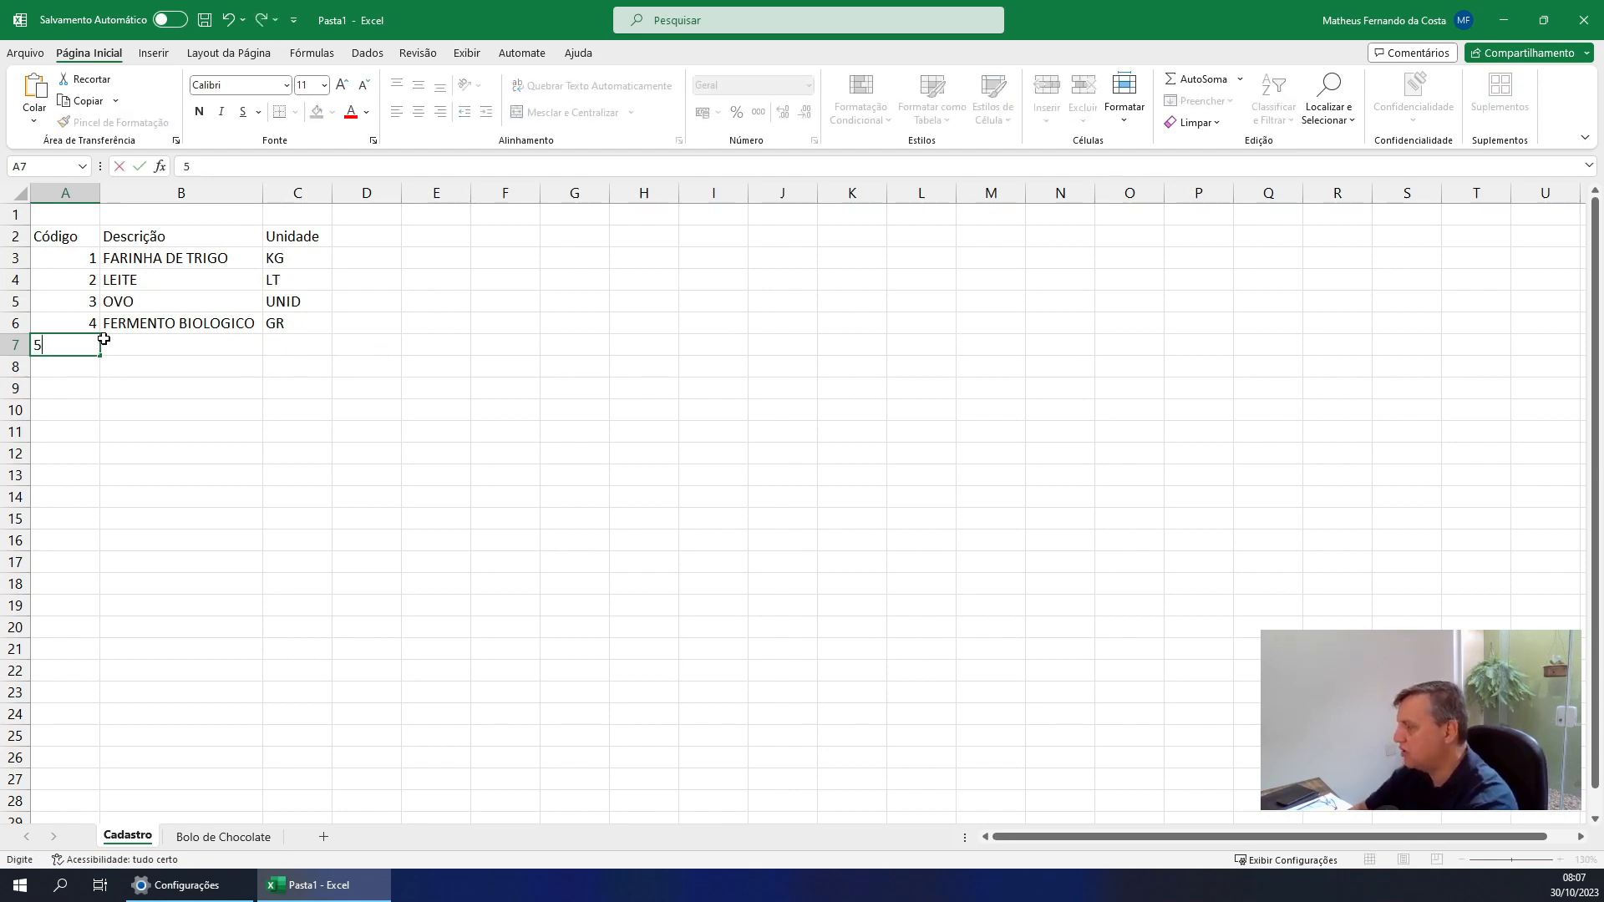
key("Tab")
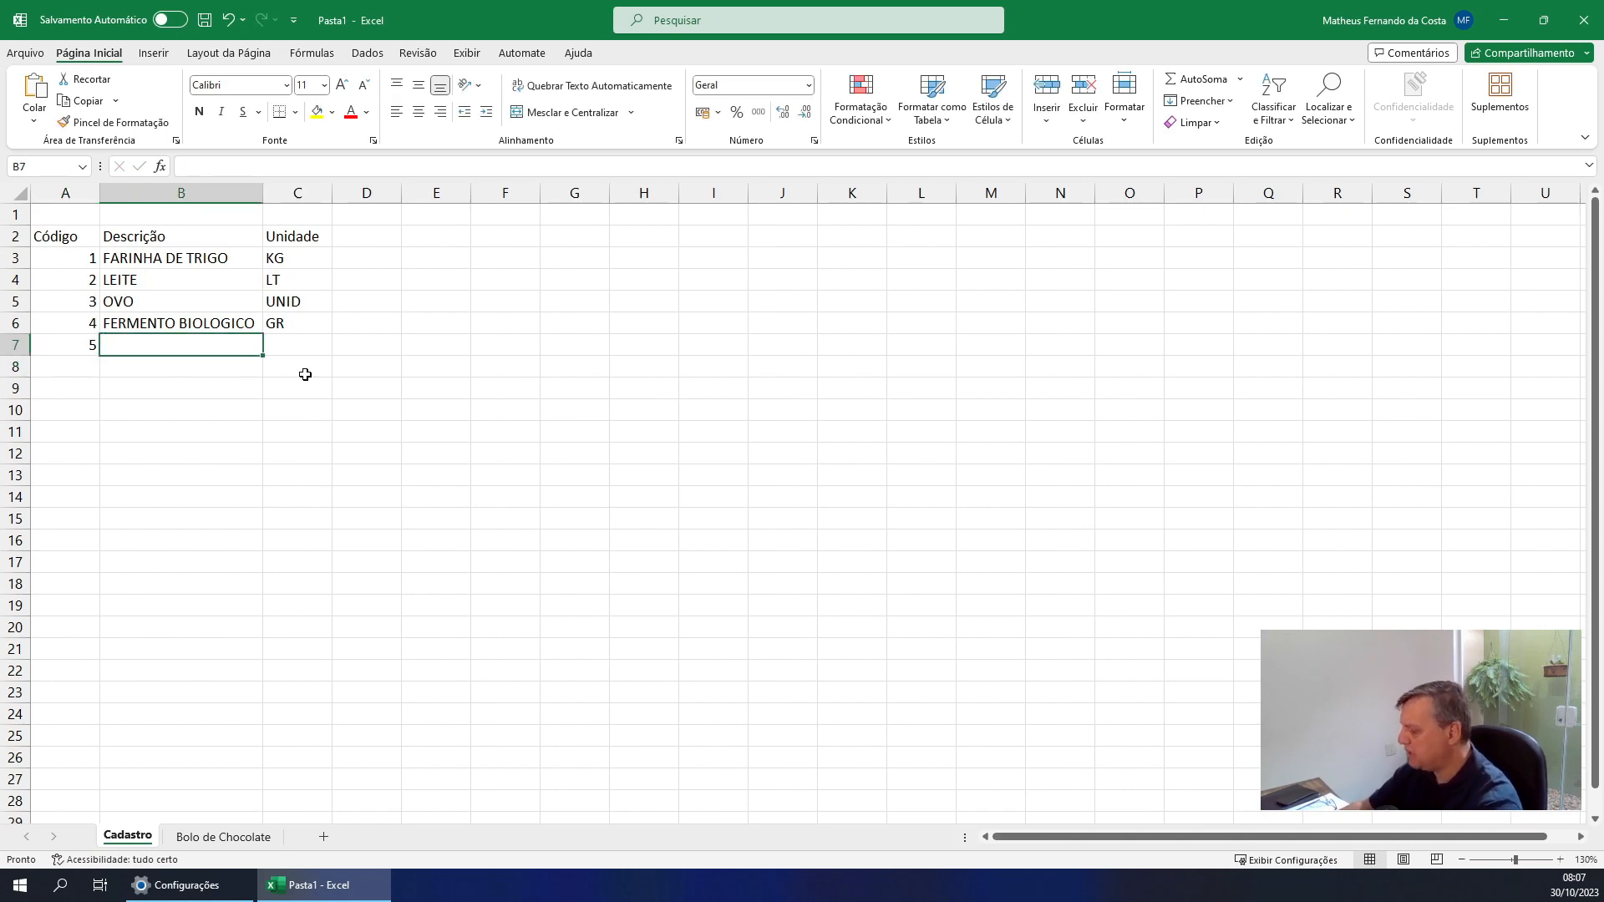
left_click_drag(78, 338, 77, 249)
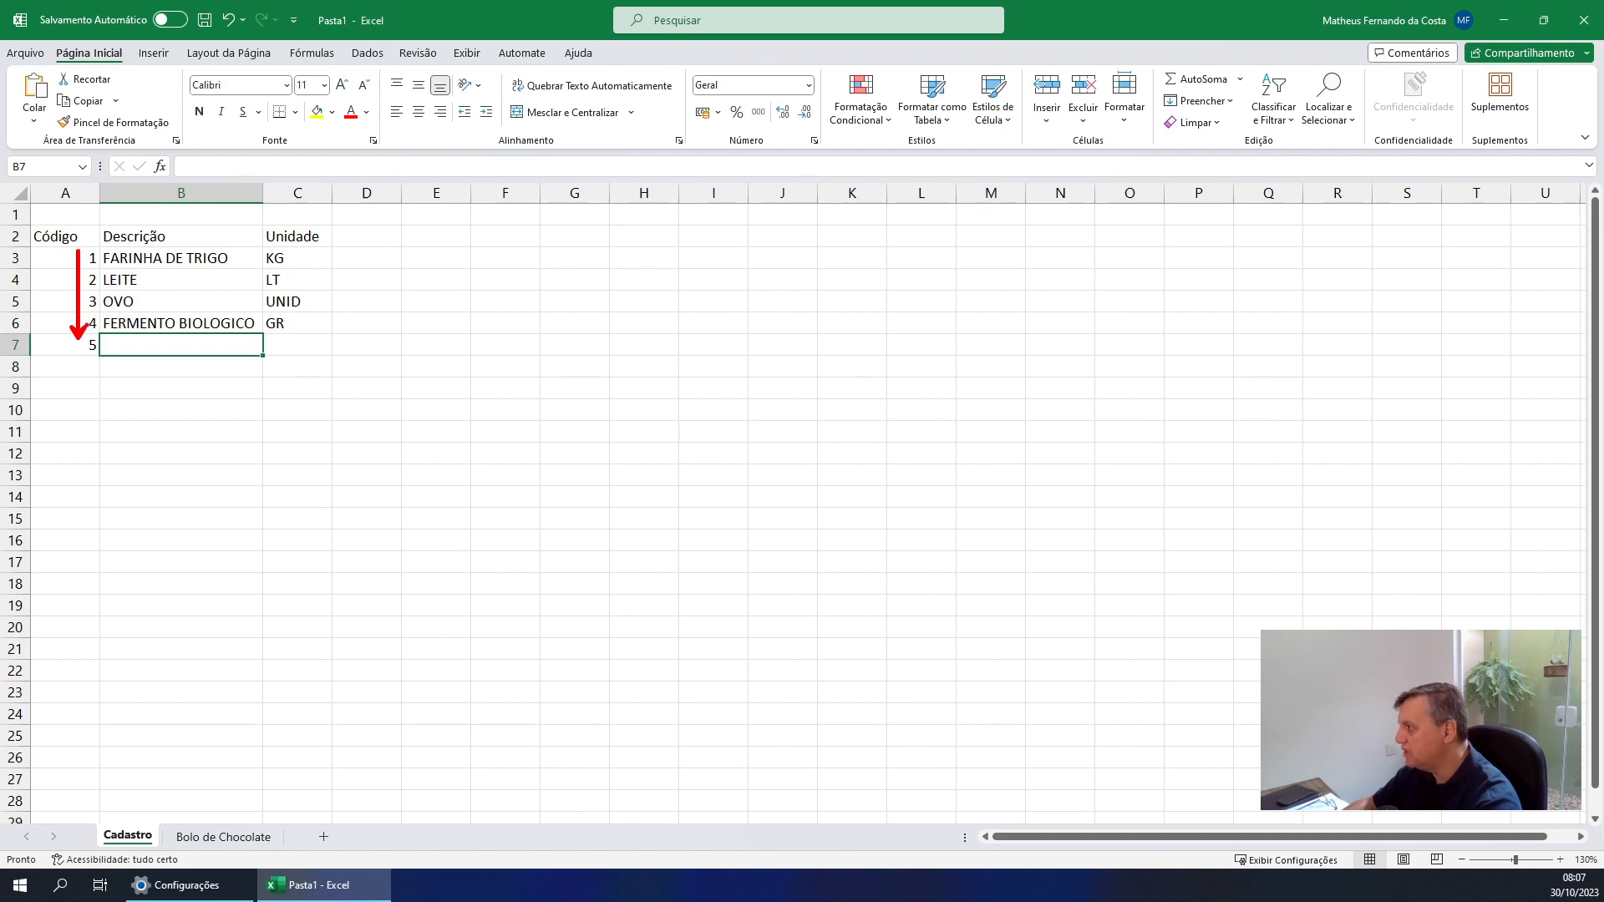
key("Escape")
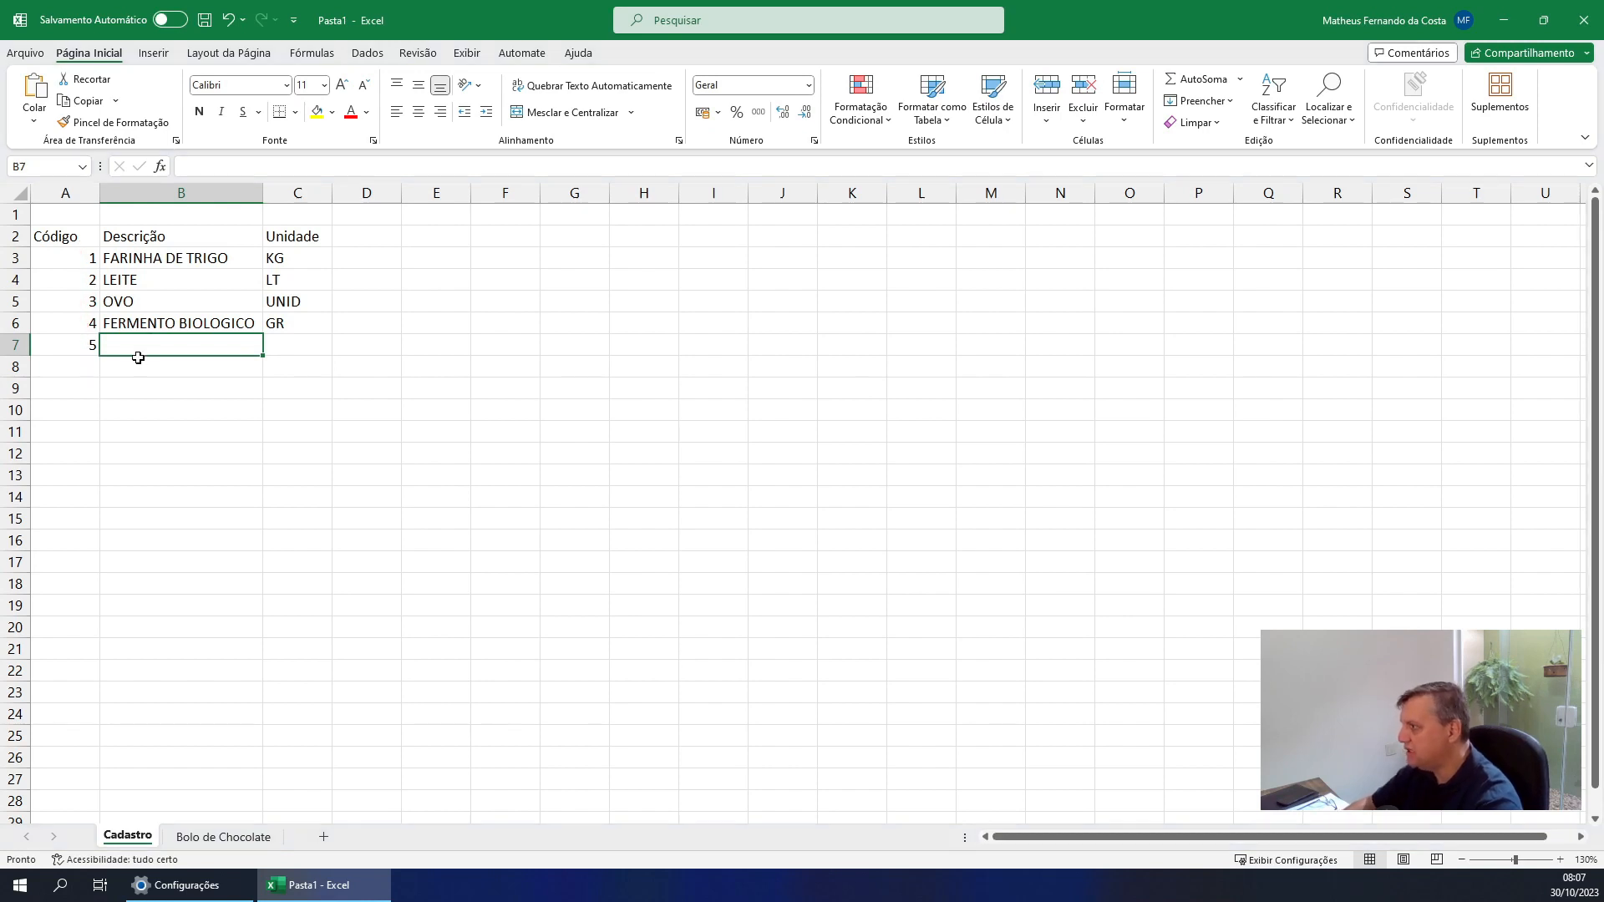
Complete row 7 of the Cadastro sheet with the description CHOCOLATE EM PÓ and unit GR
left_click(140, 409)
left_click(149, 338)
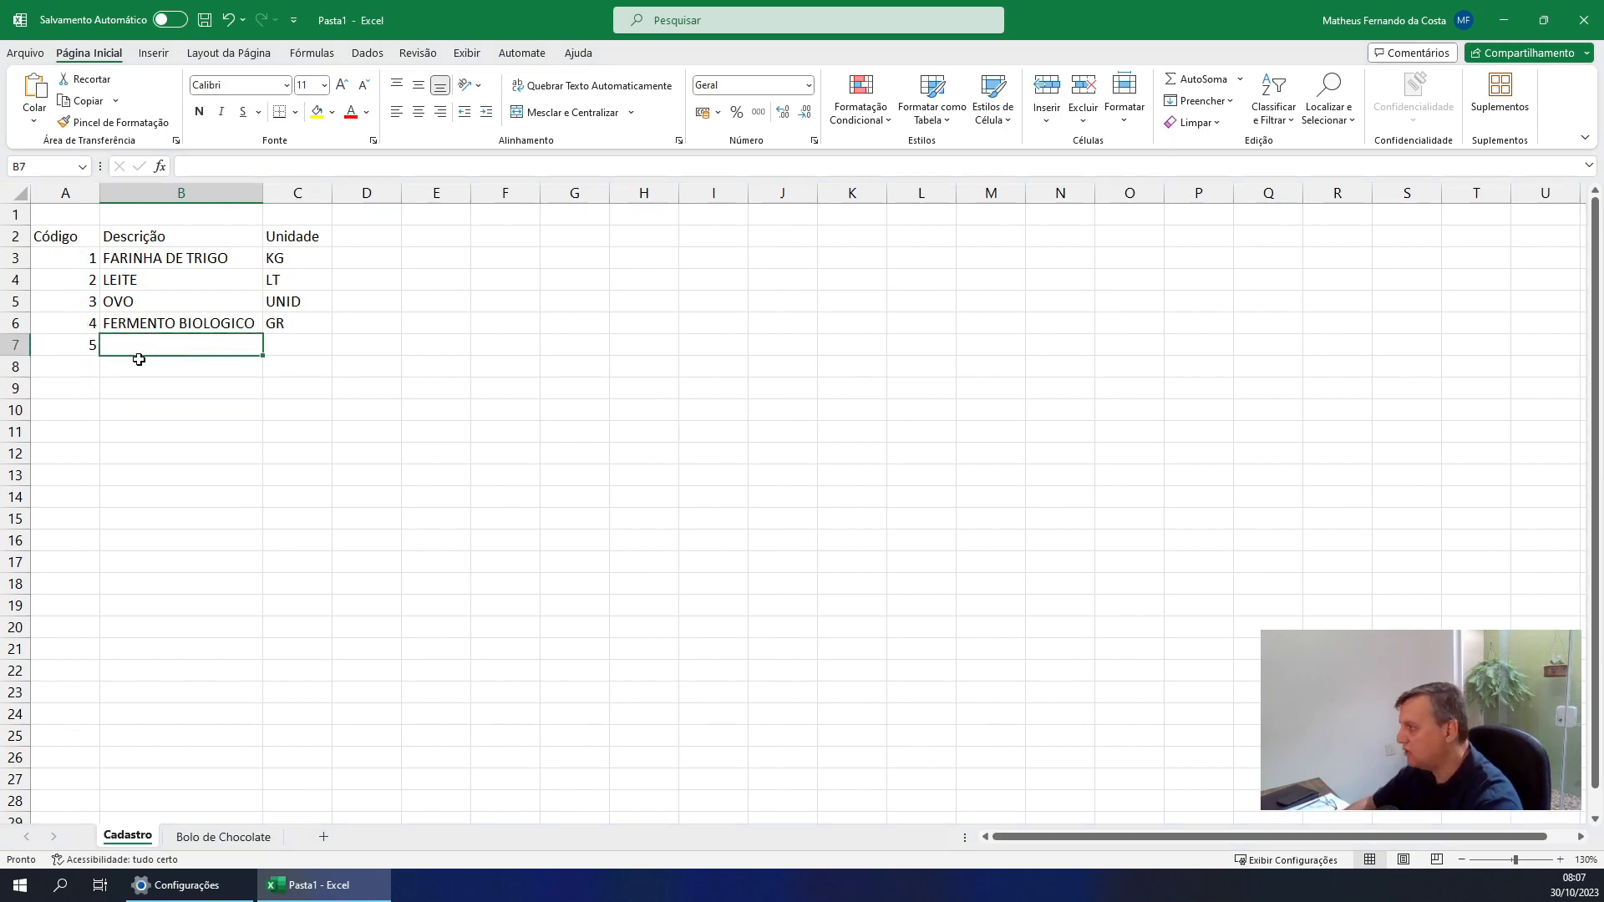
type("CHOCOLATE EM PÓ")
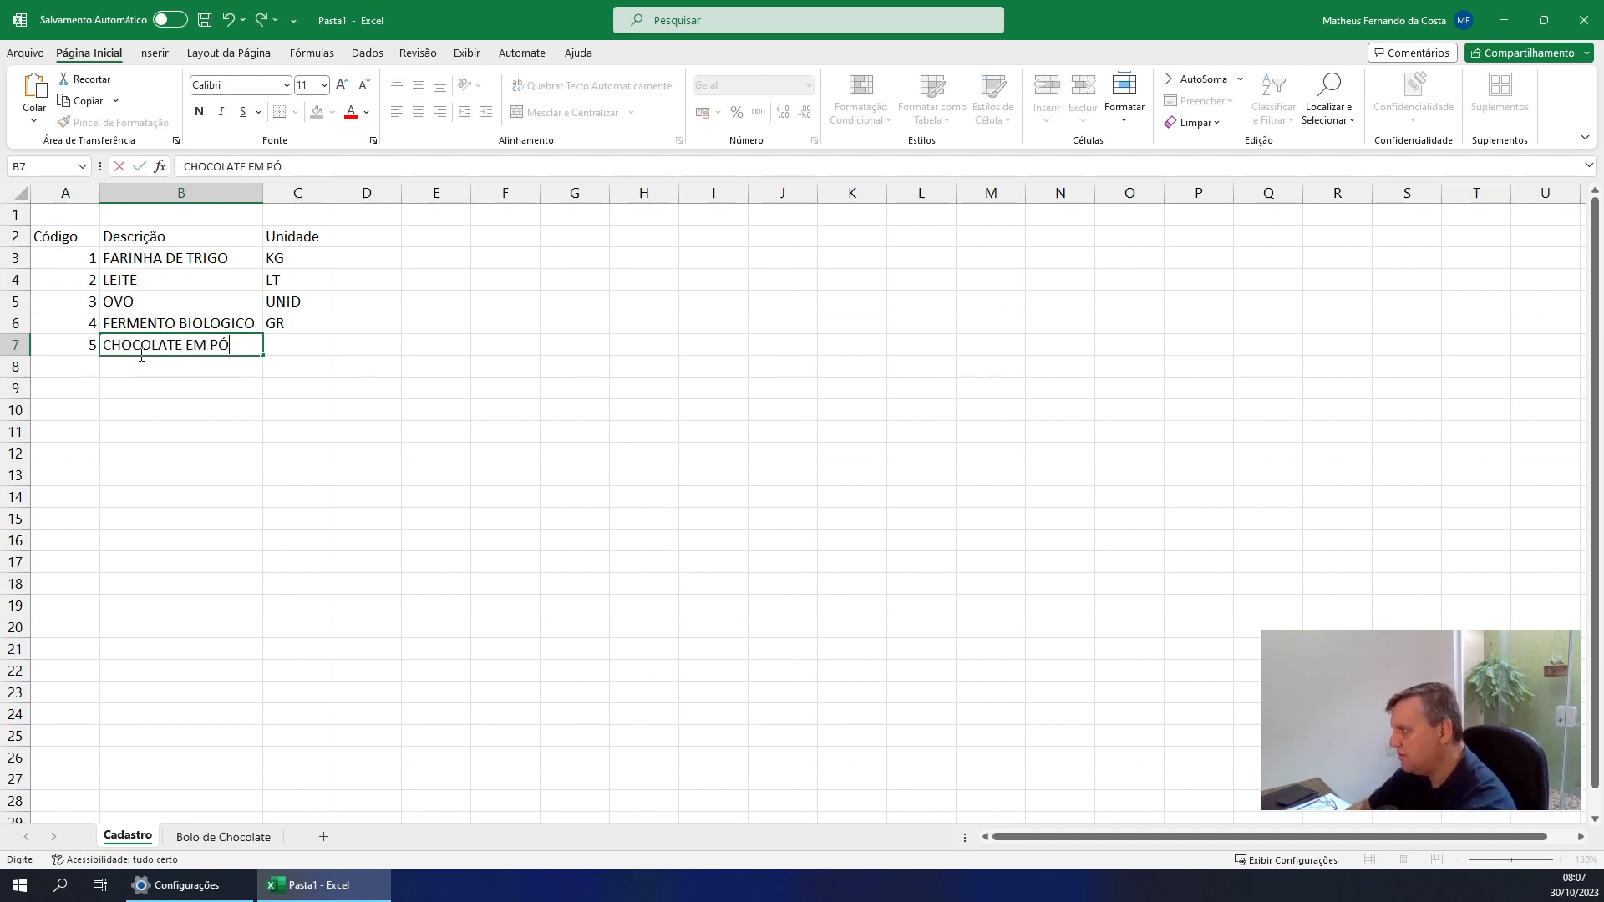
key("Return")
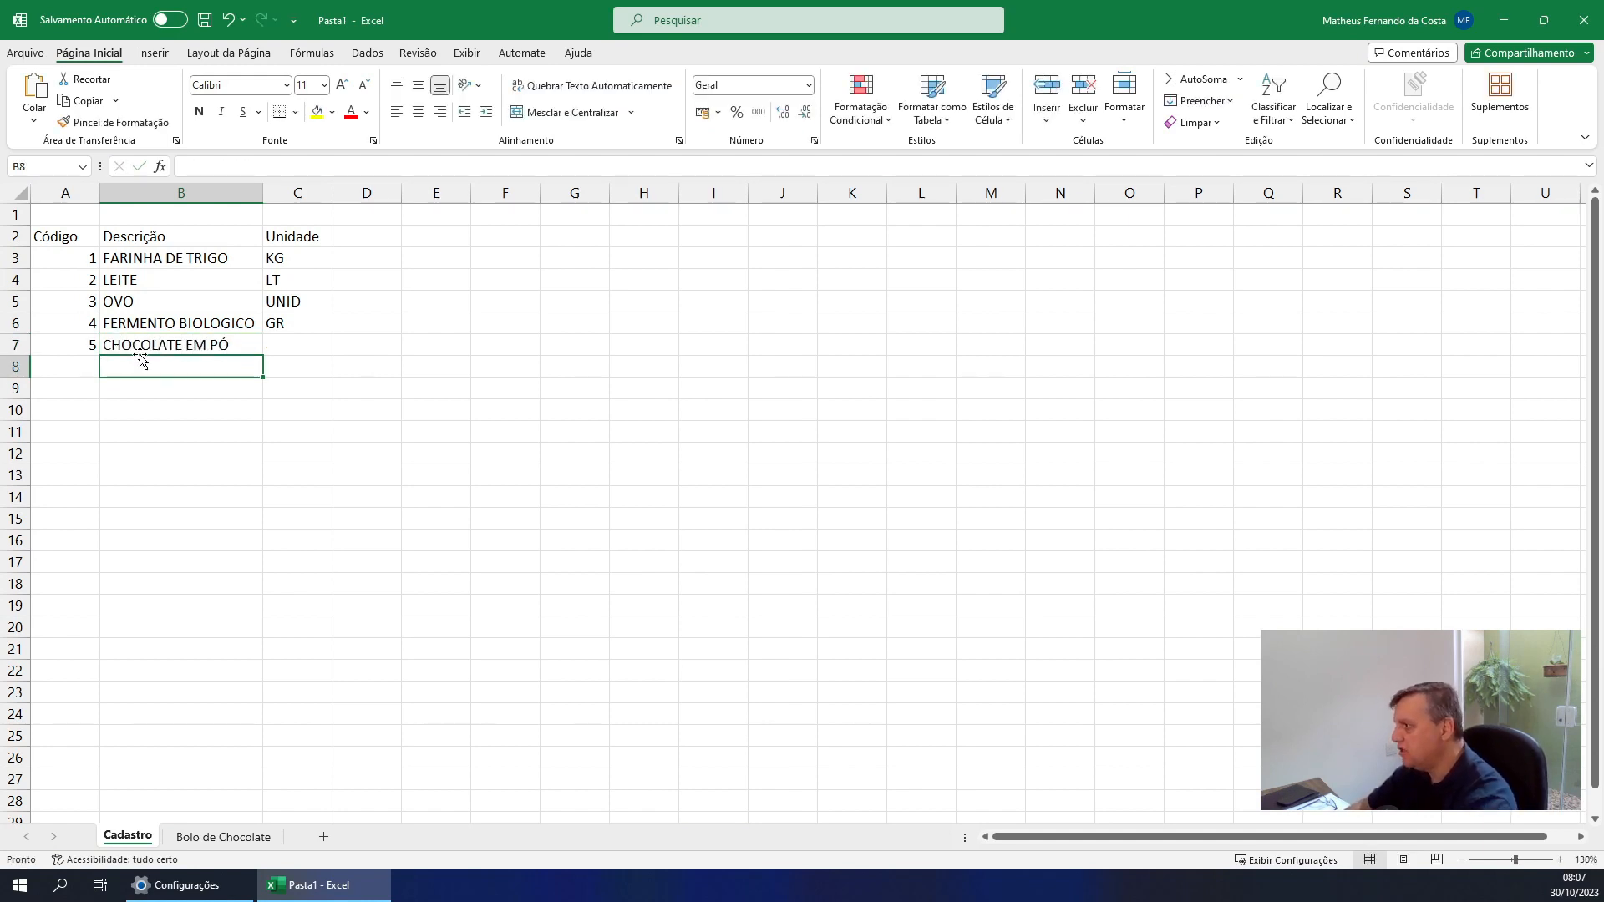
key("Right")
key("Up")
type("GR")
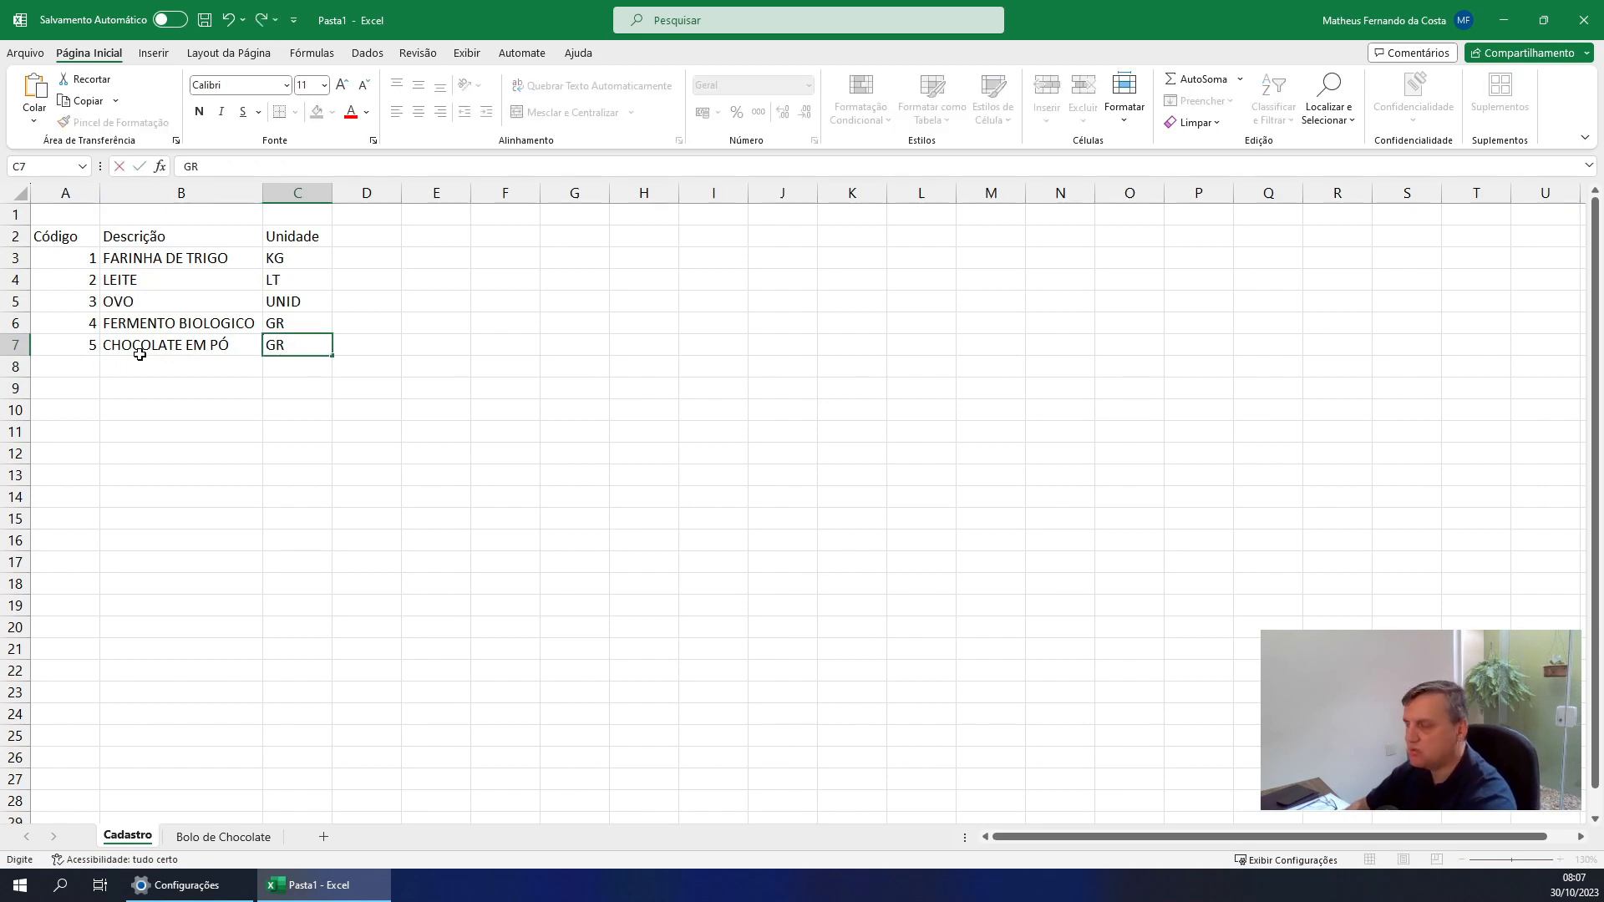
key("Return")
key("Up")
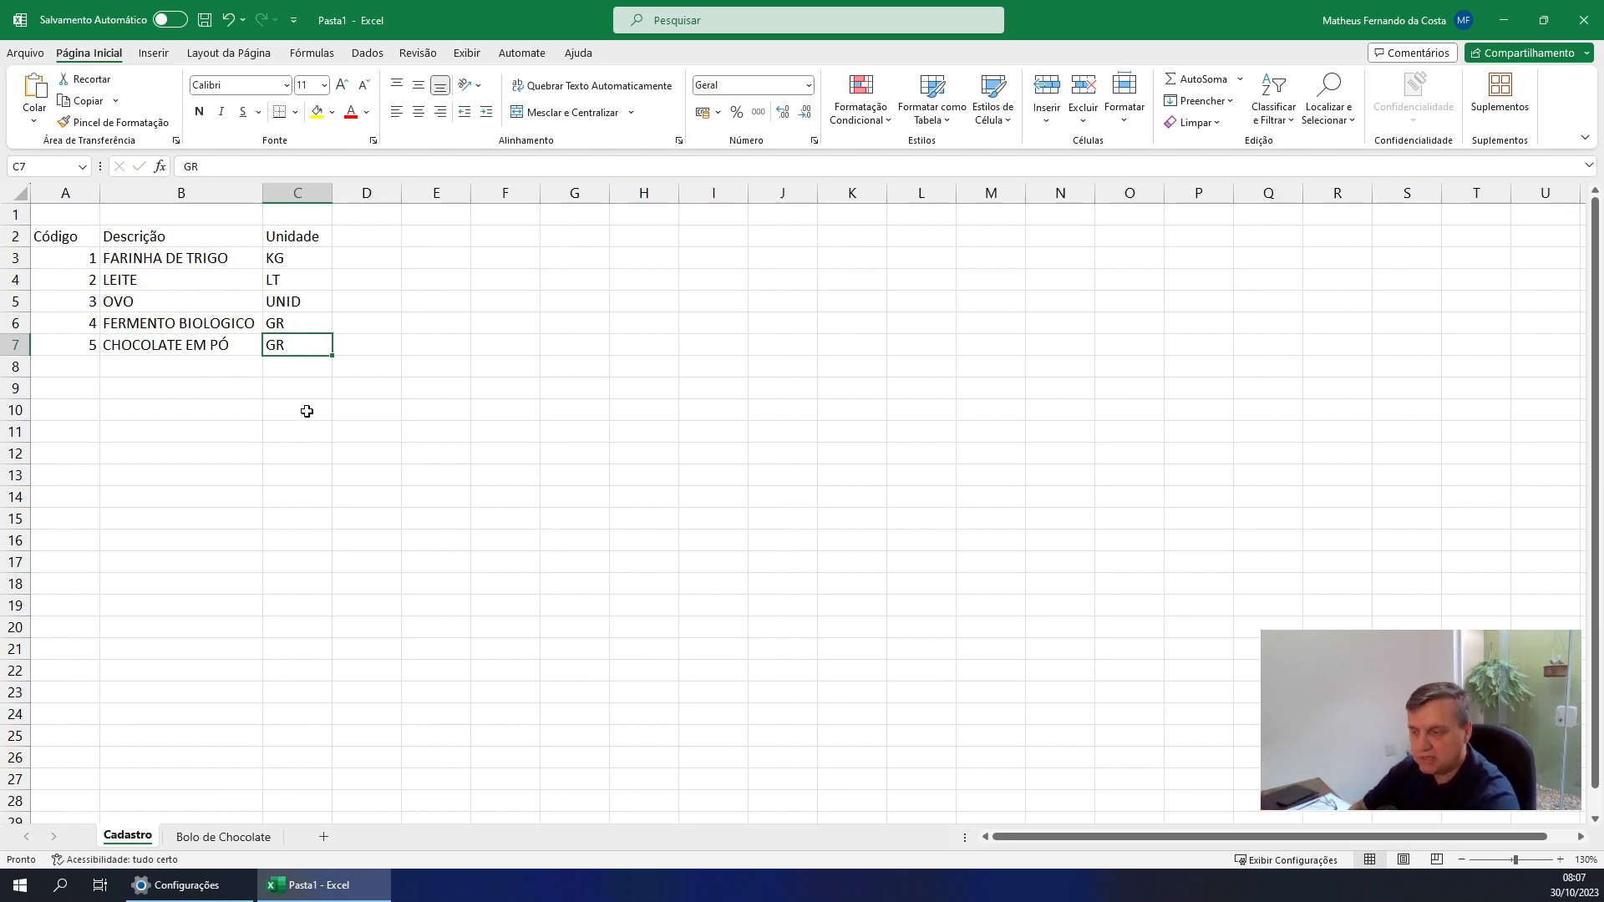
Search for the PROCV function and insert it in B3 of the Bolo de Chocolate sheet
left_click(237, 837)
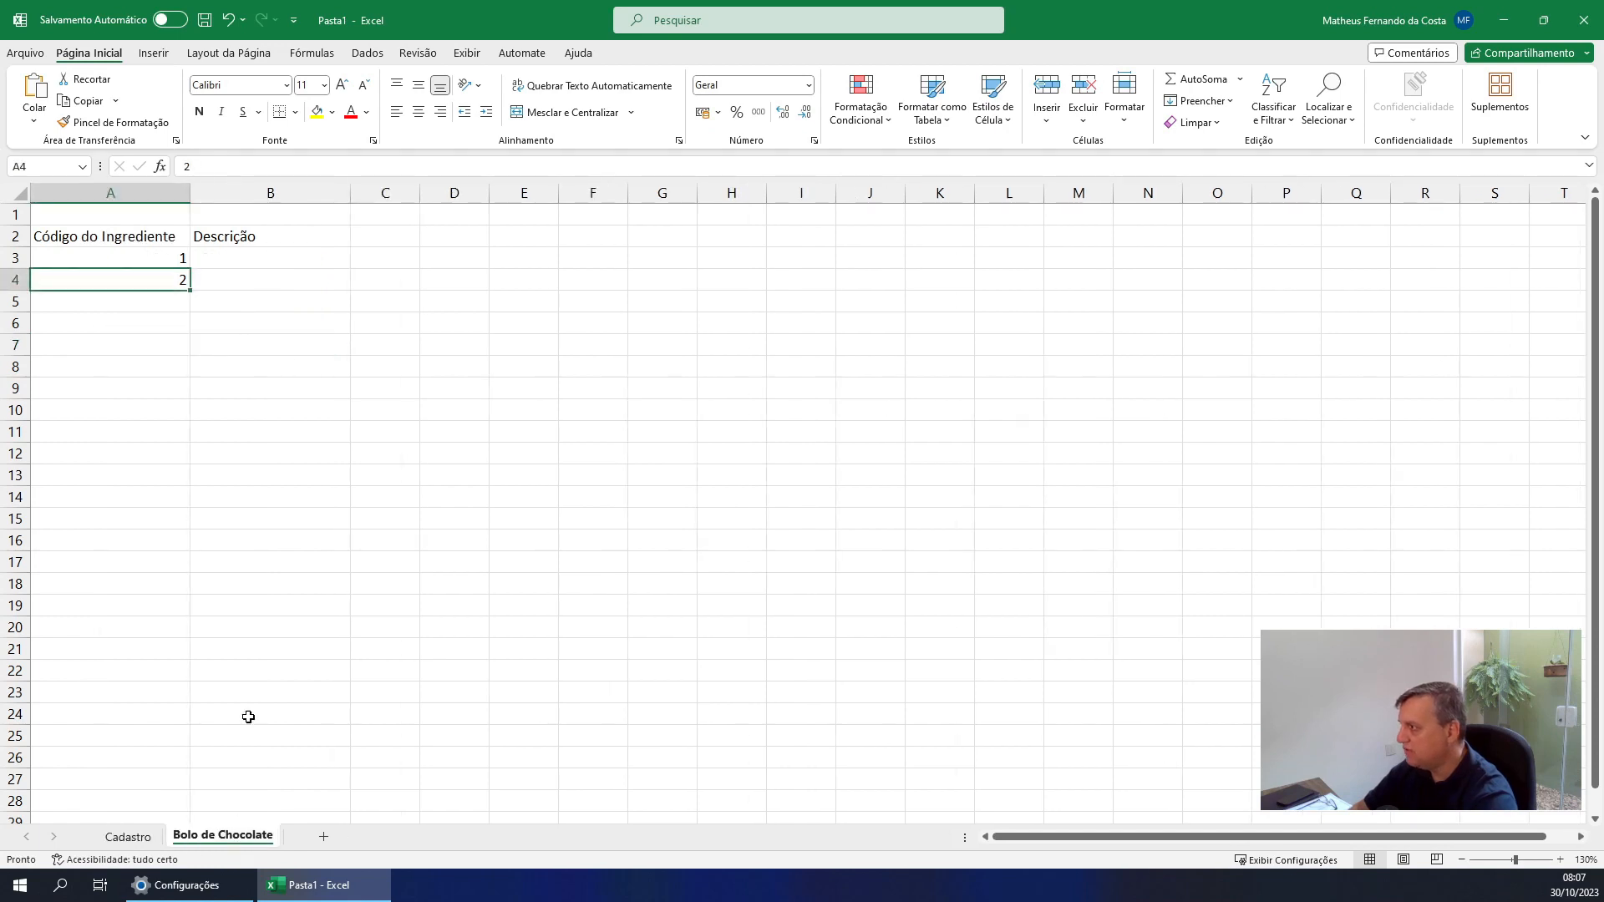
left_click(285, 258)
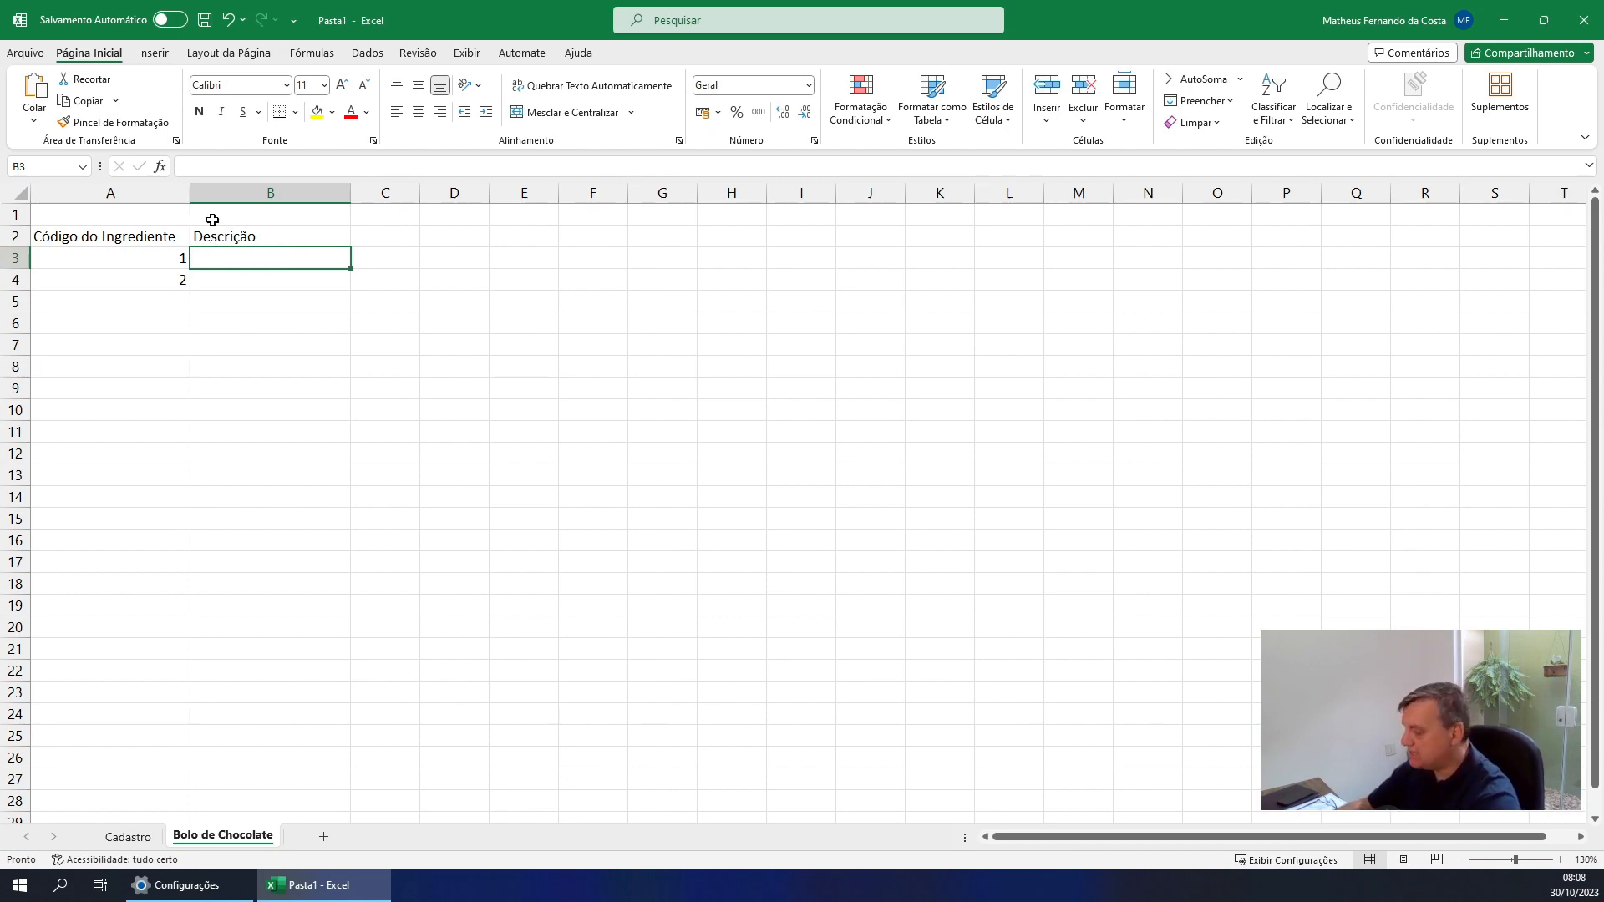
left_click_drag(160, 181, 88, 305)
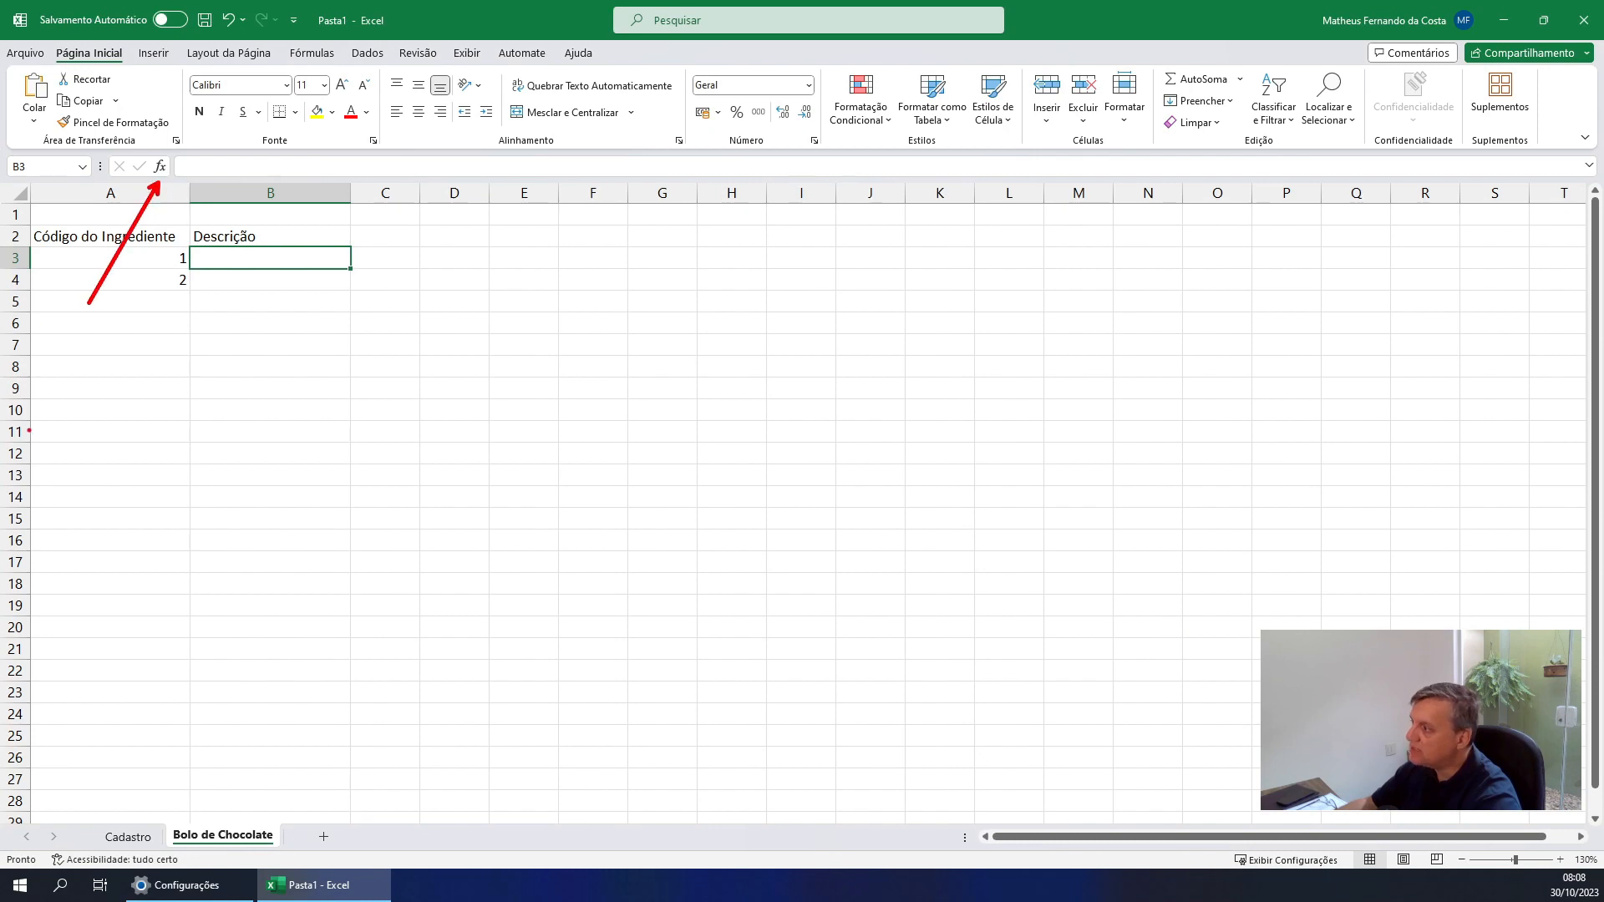
key("Escape")
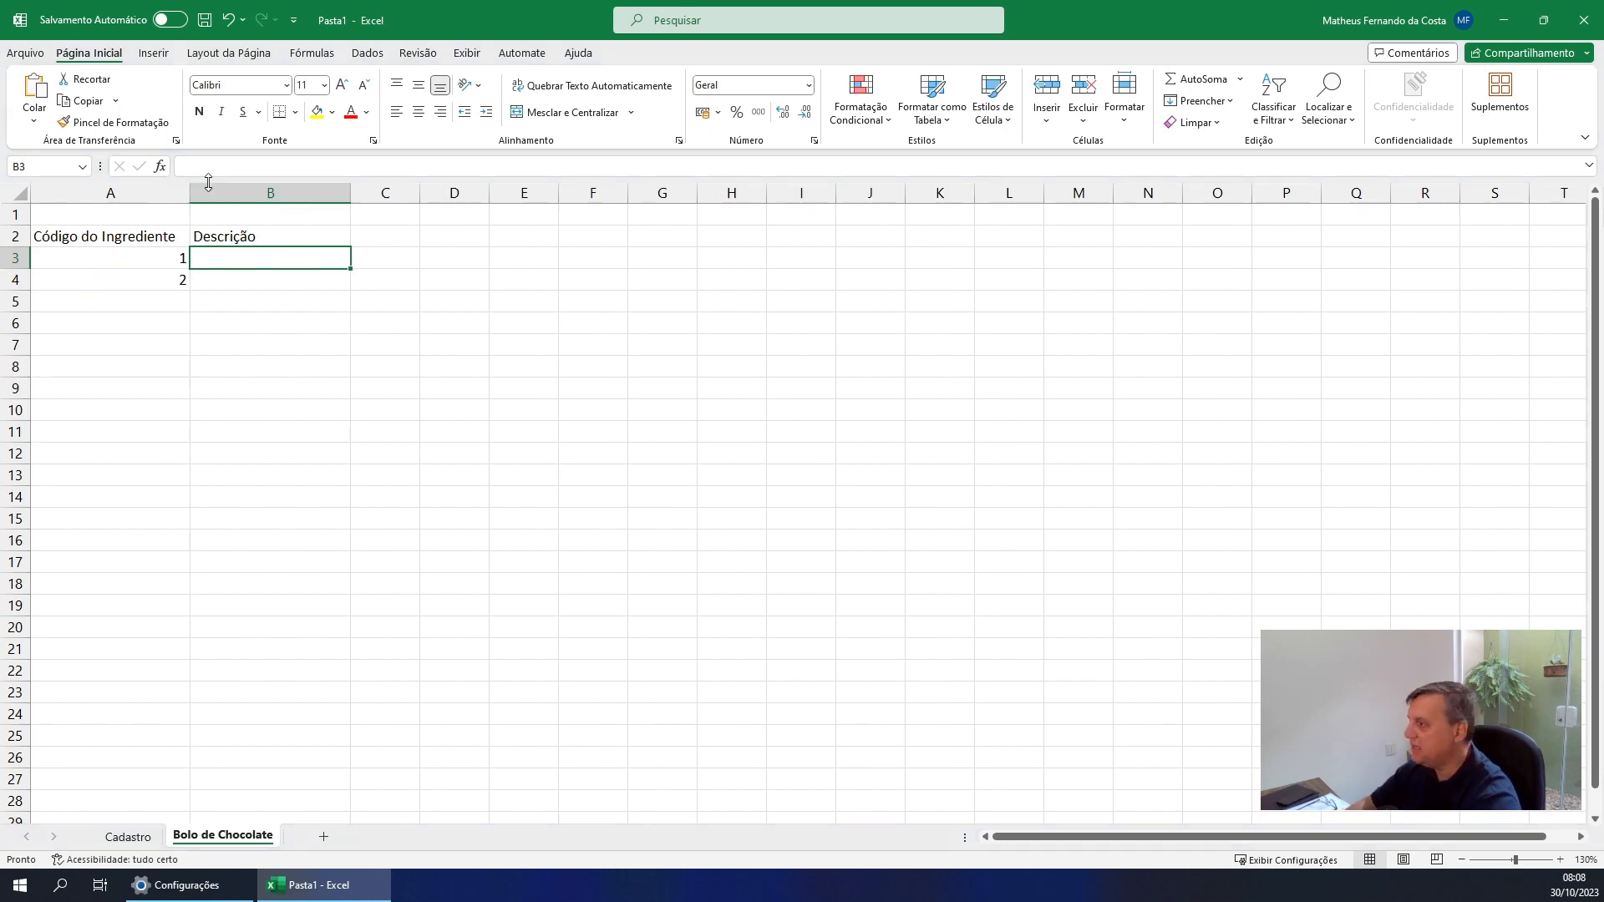
left_click(161, 168)
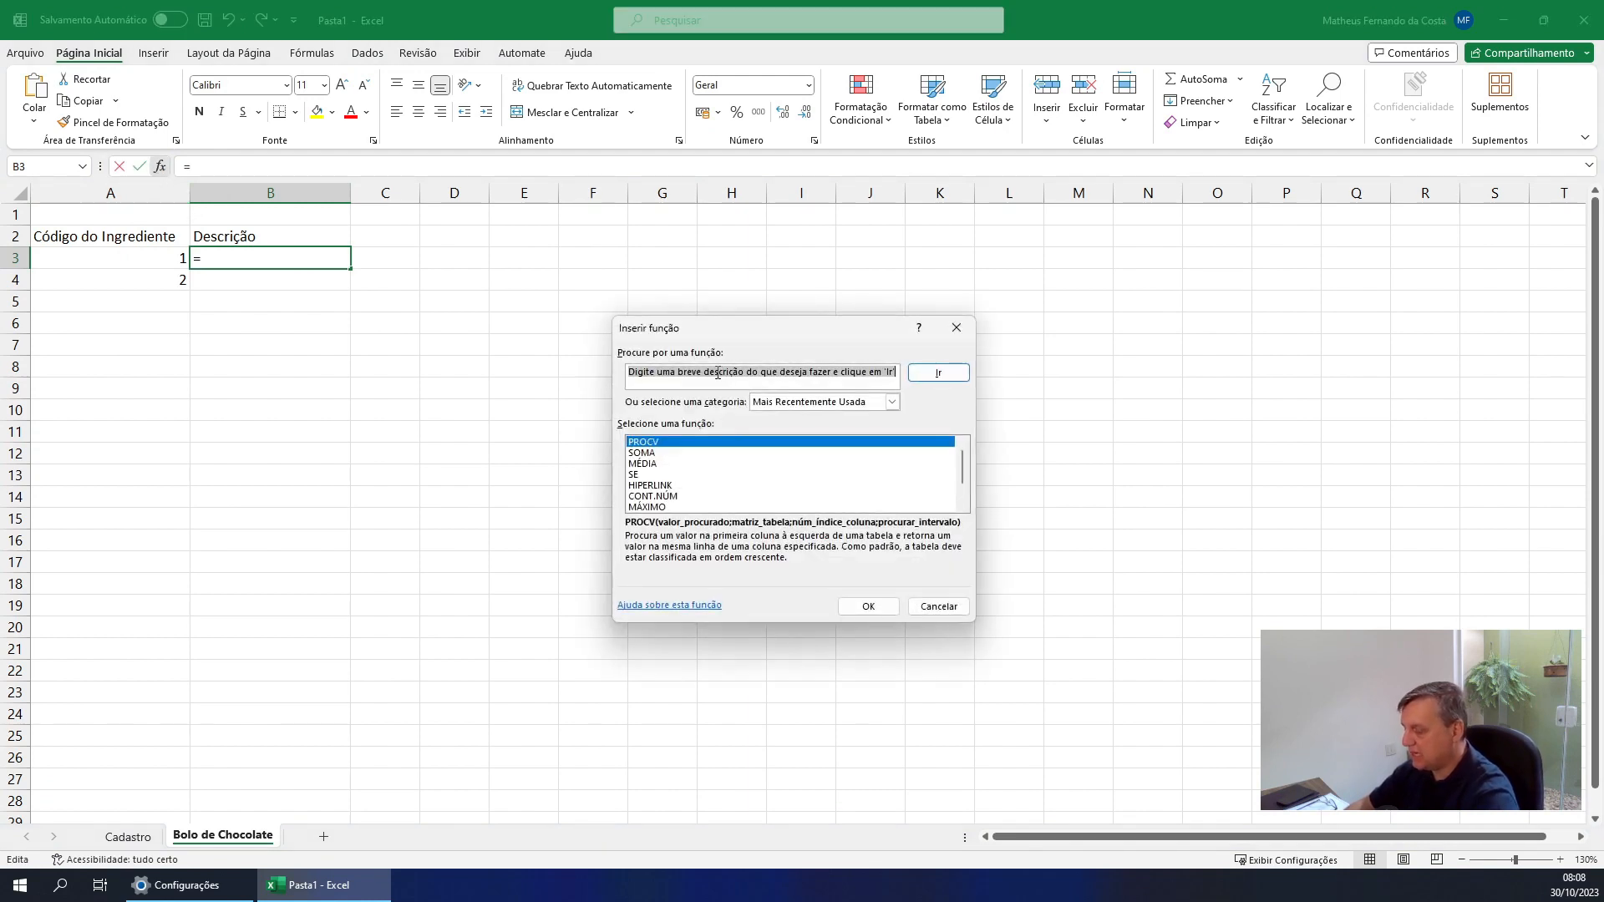
type("PROCV")
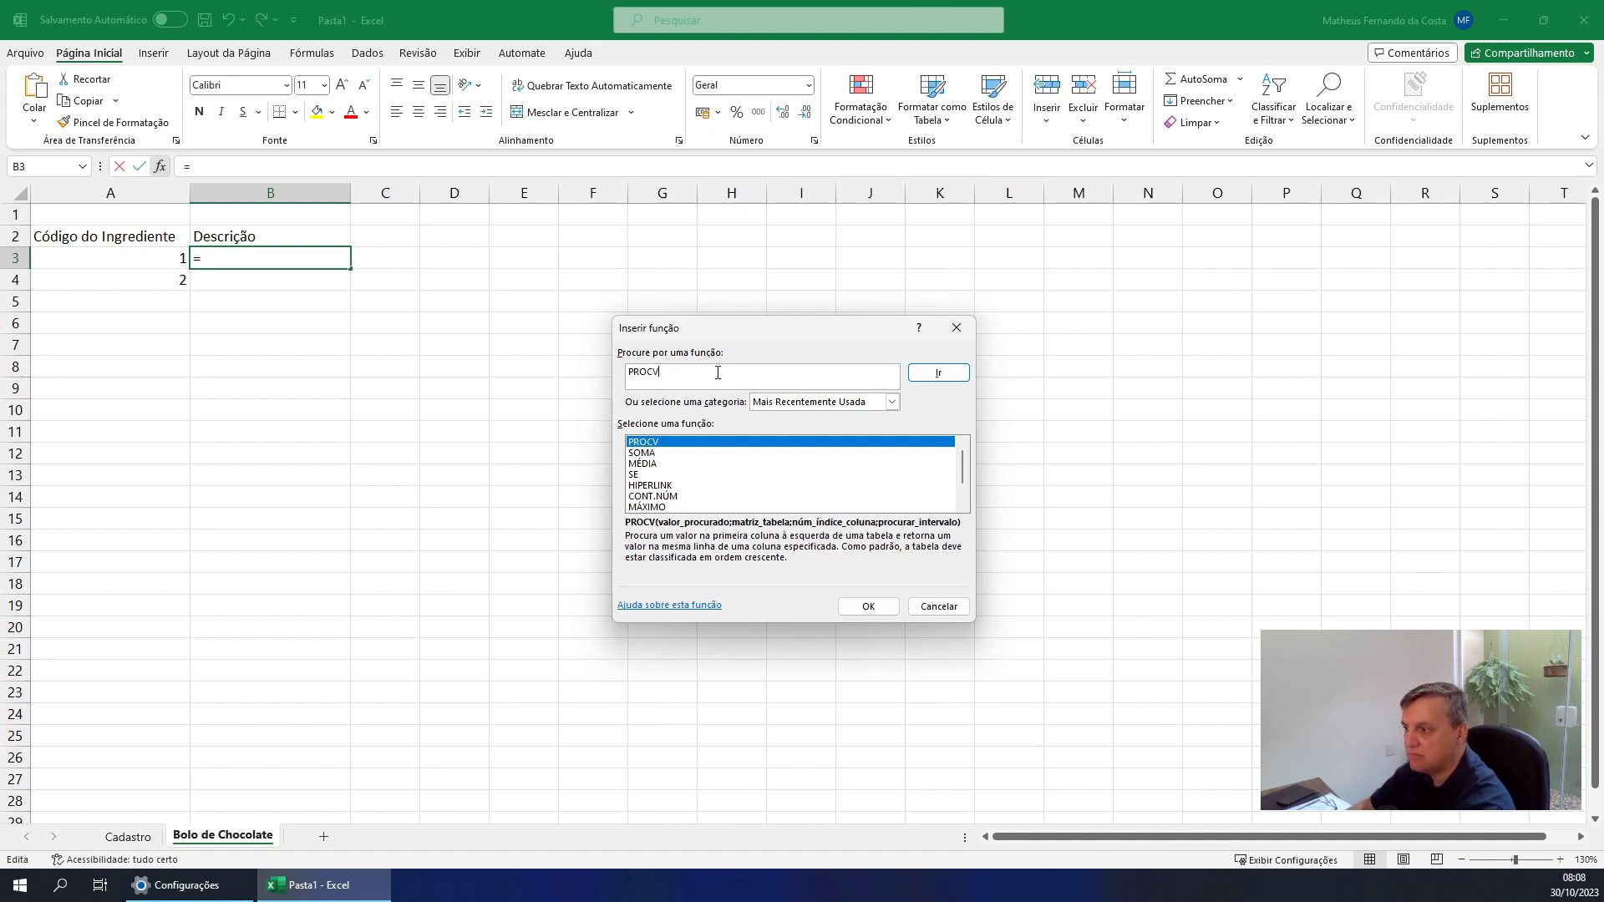
left_click(940, 373)
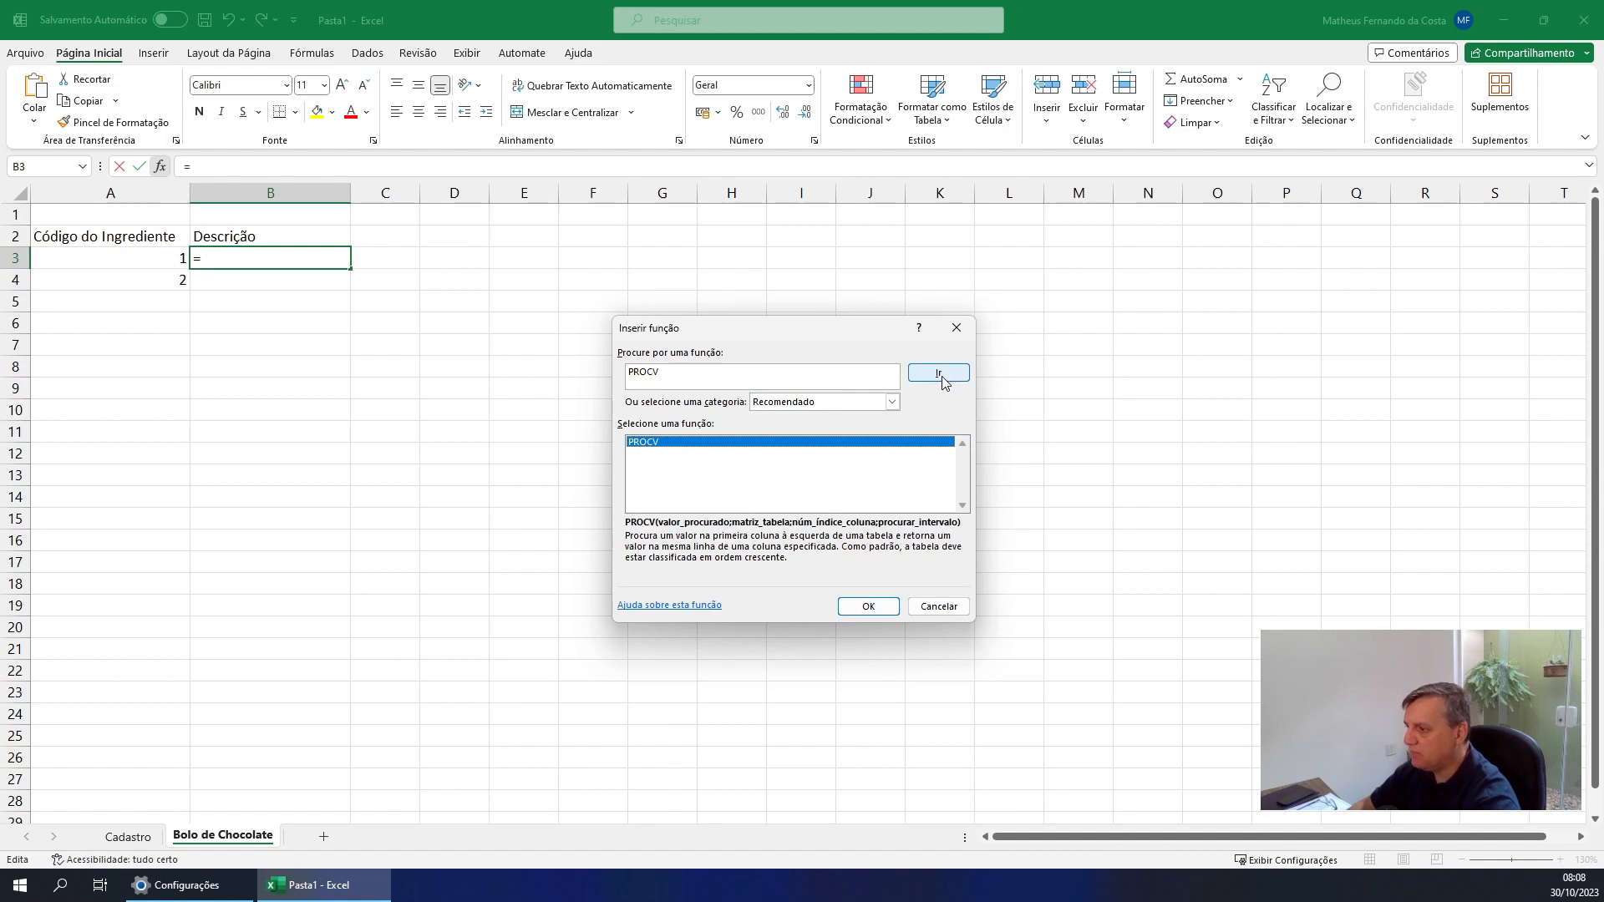
left_click(868, 606)
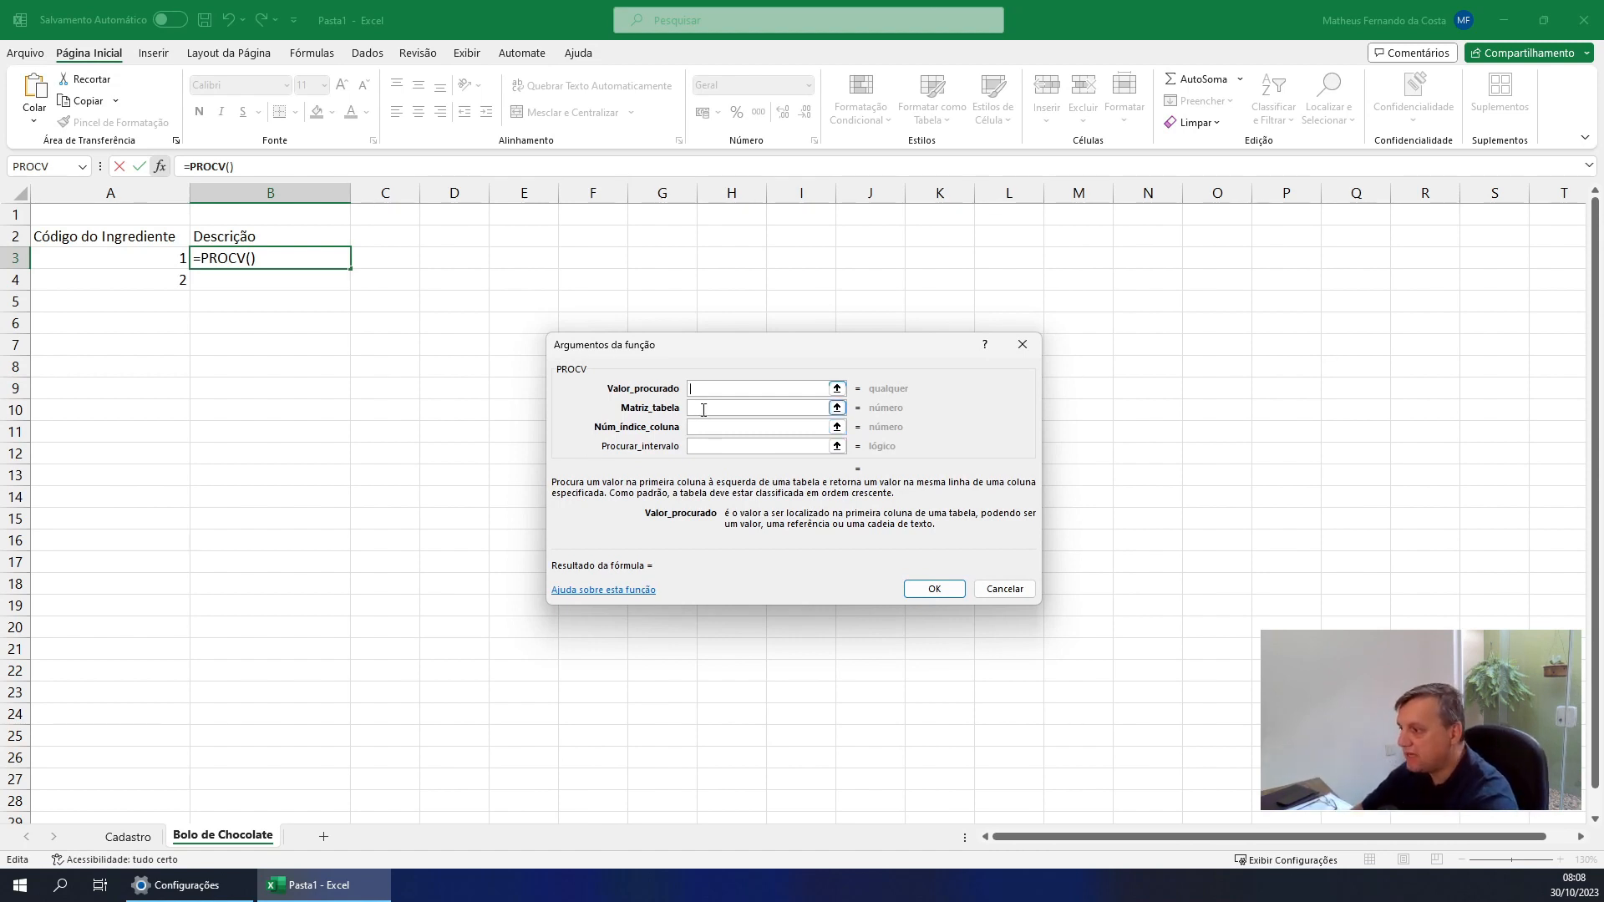
left_click_drag(703, 386, 747, 321)
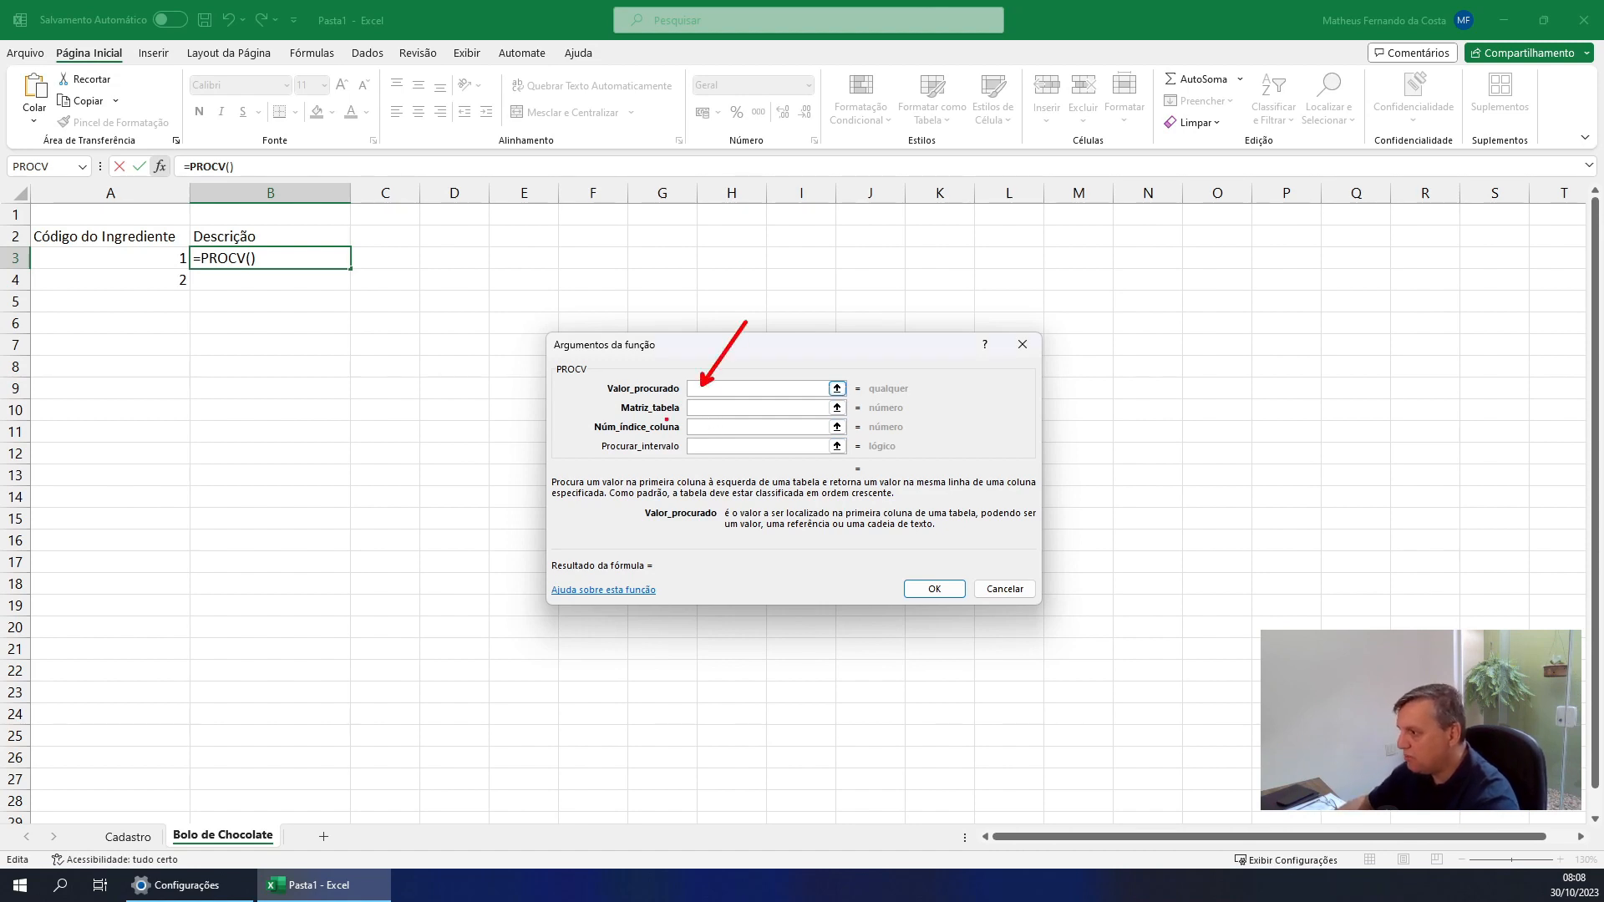
left_click_drag(710, 409, 723, 420)
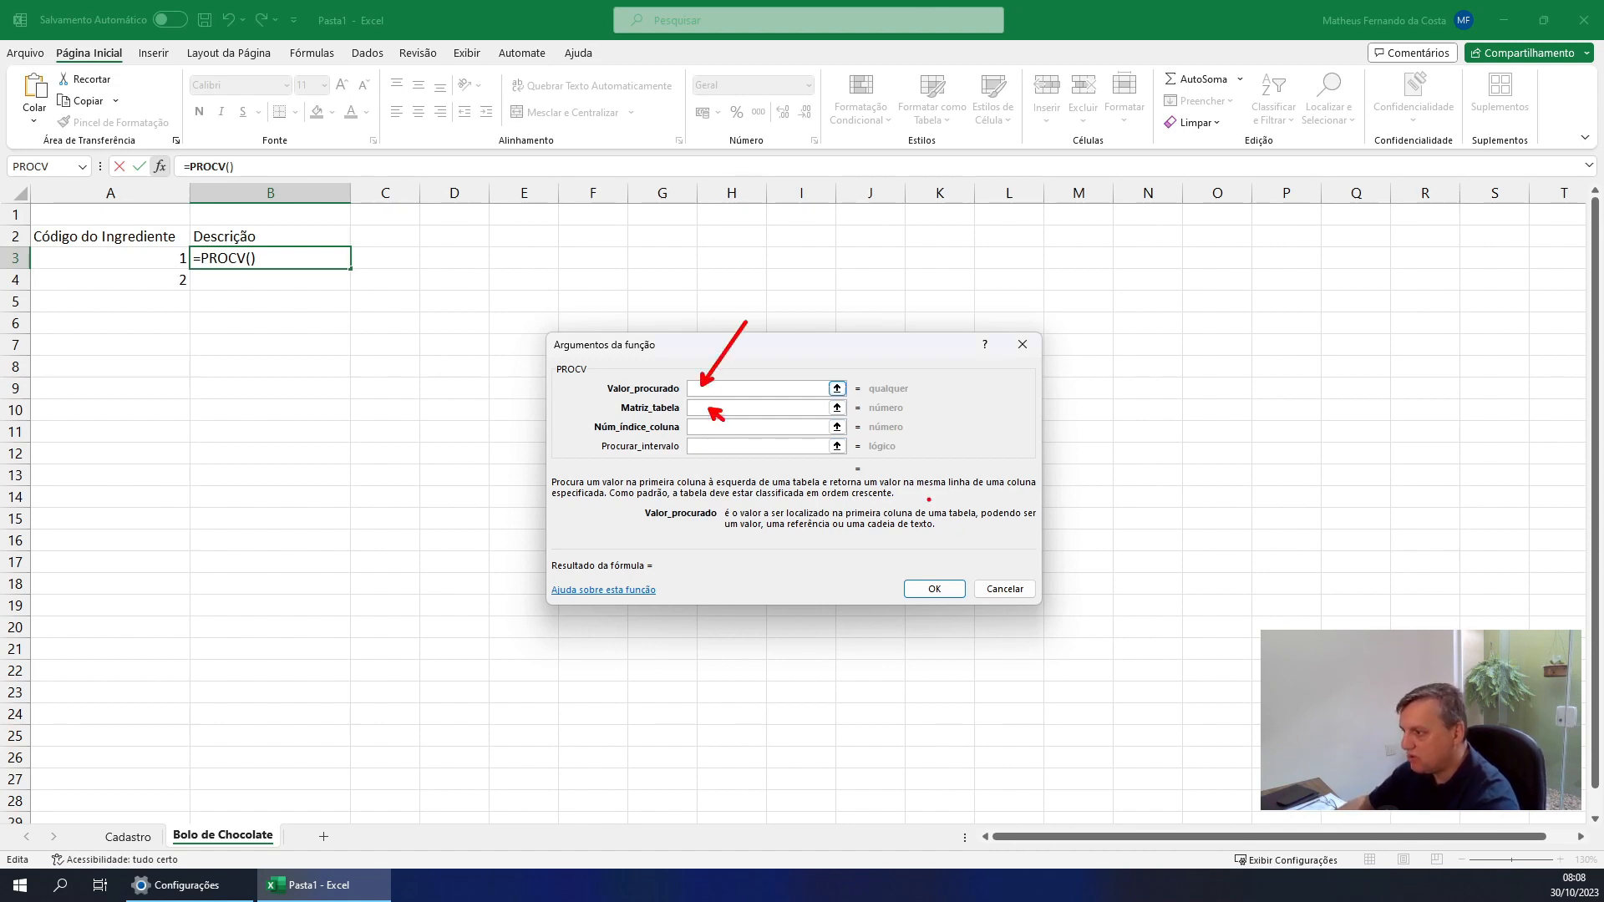
left_click_drag(913, 499, 958, 499)
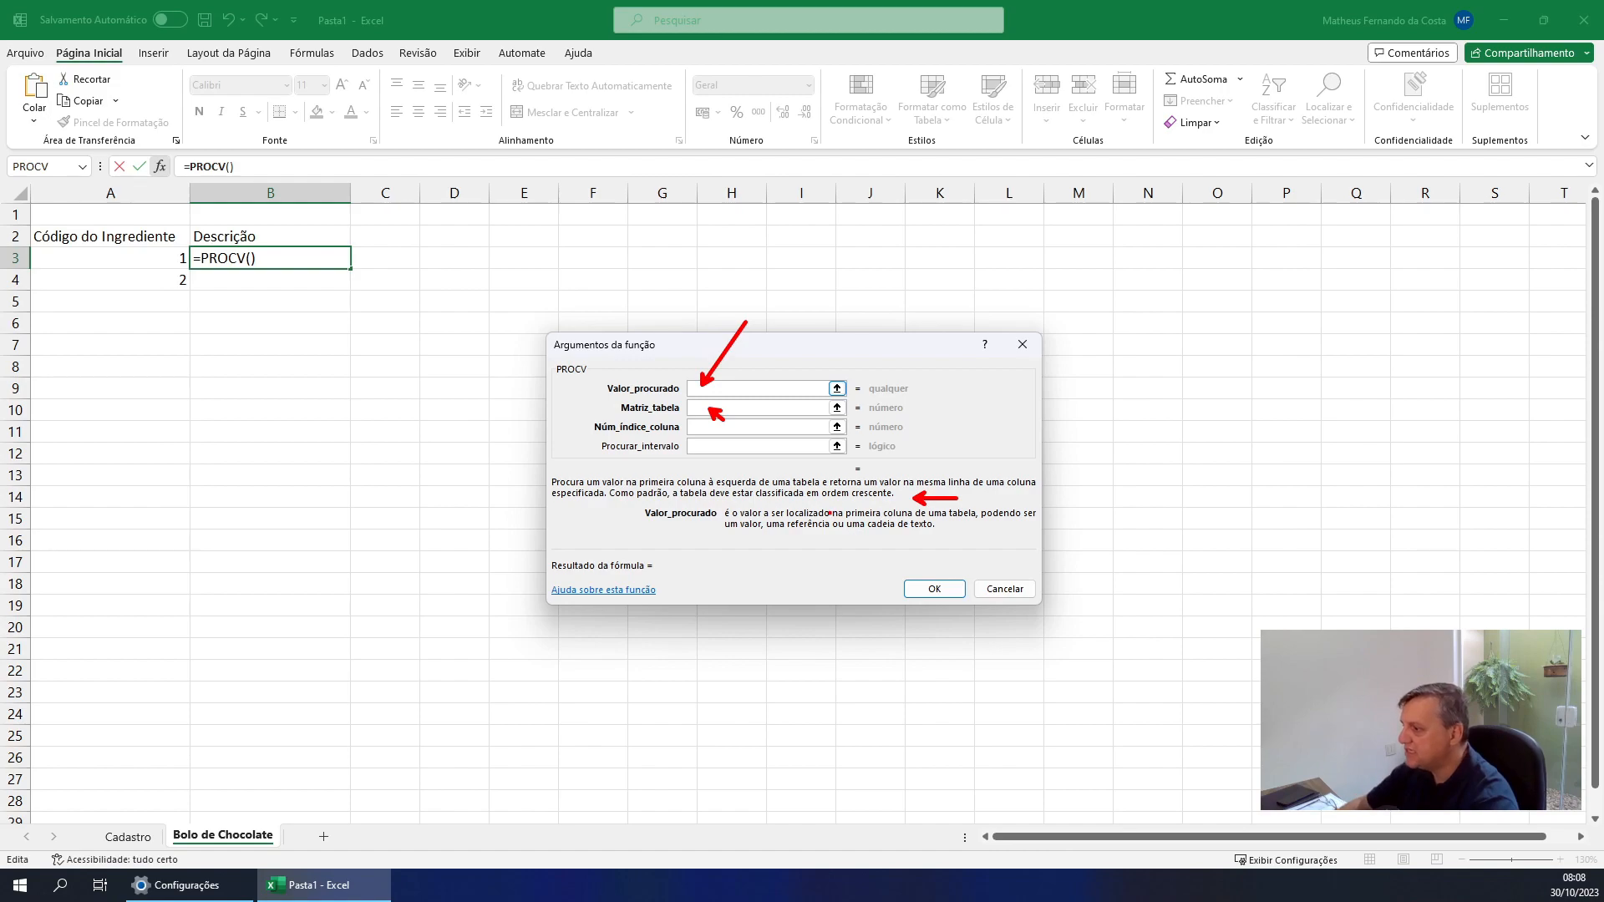
key("Escape")
key("Tab")
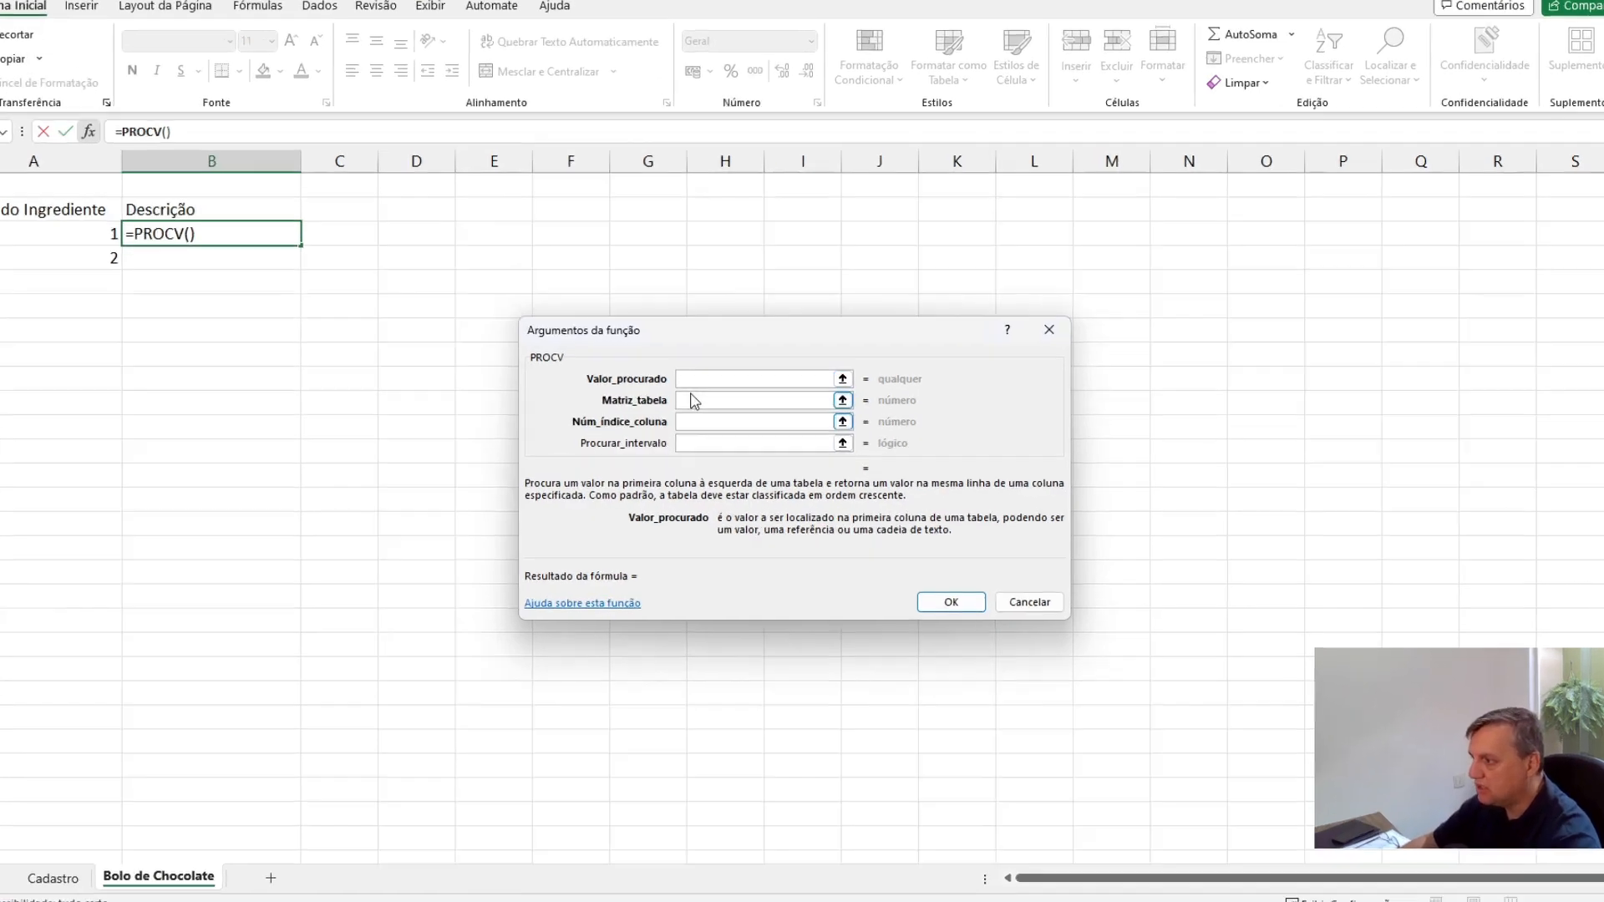
key("Tab")
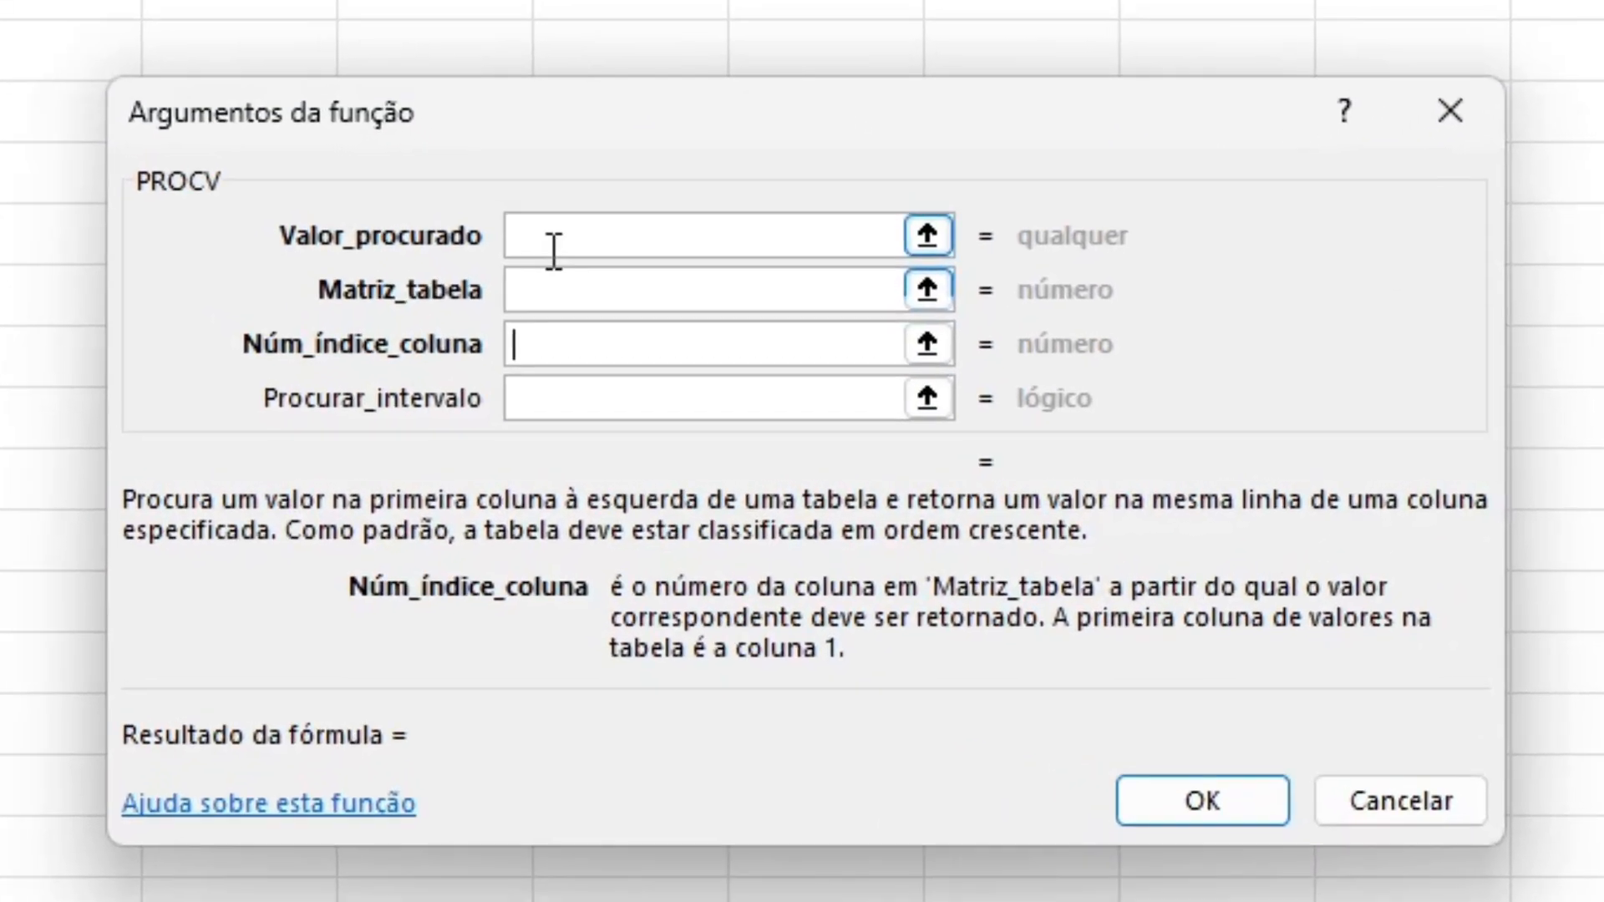
Set the Valor_procurado argument of the PROCV function to cell A3
left_click(554, 251)
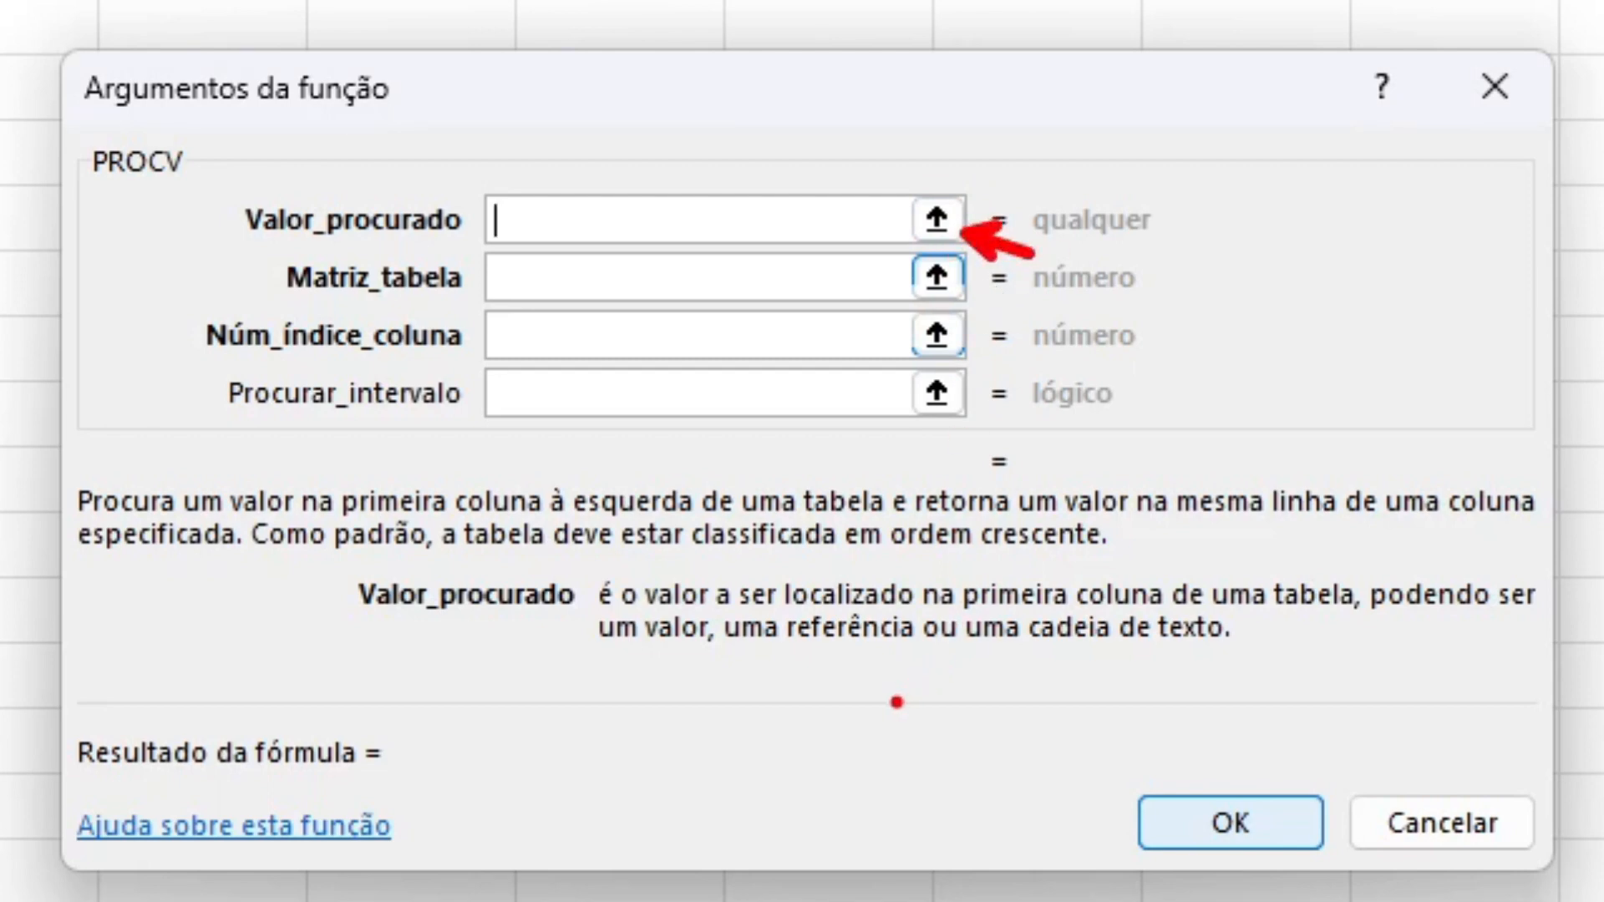
left_click(937, 226)
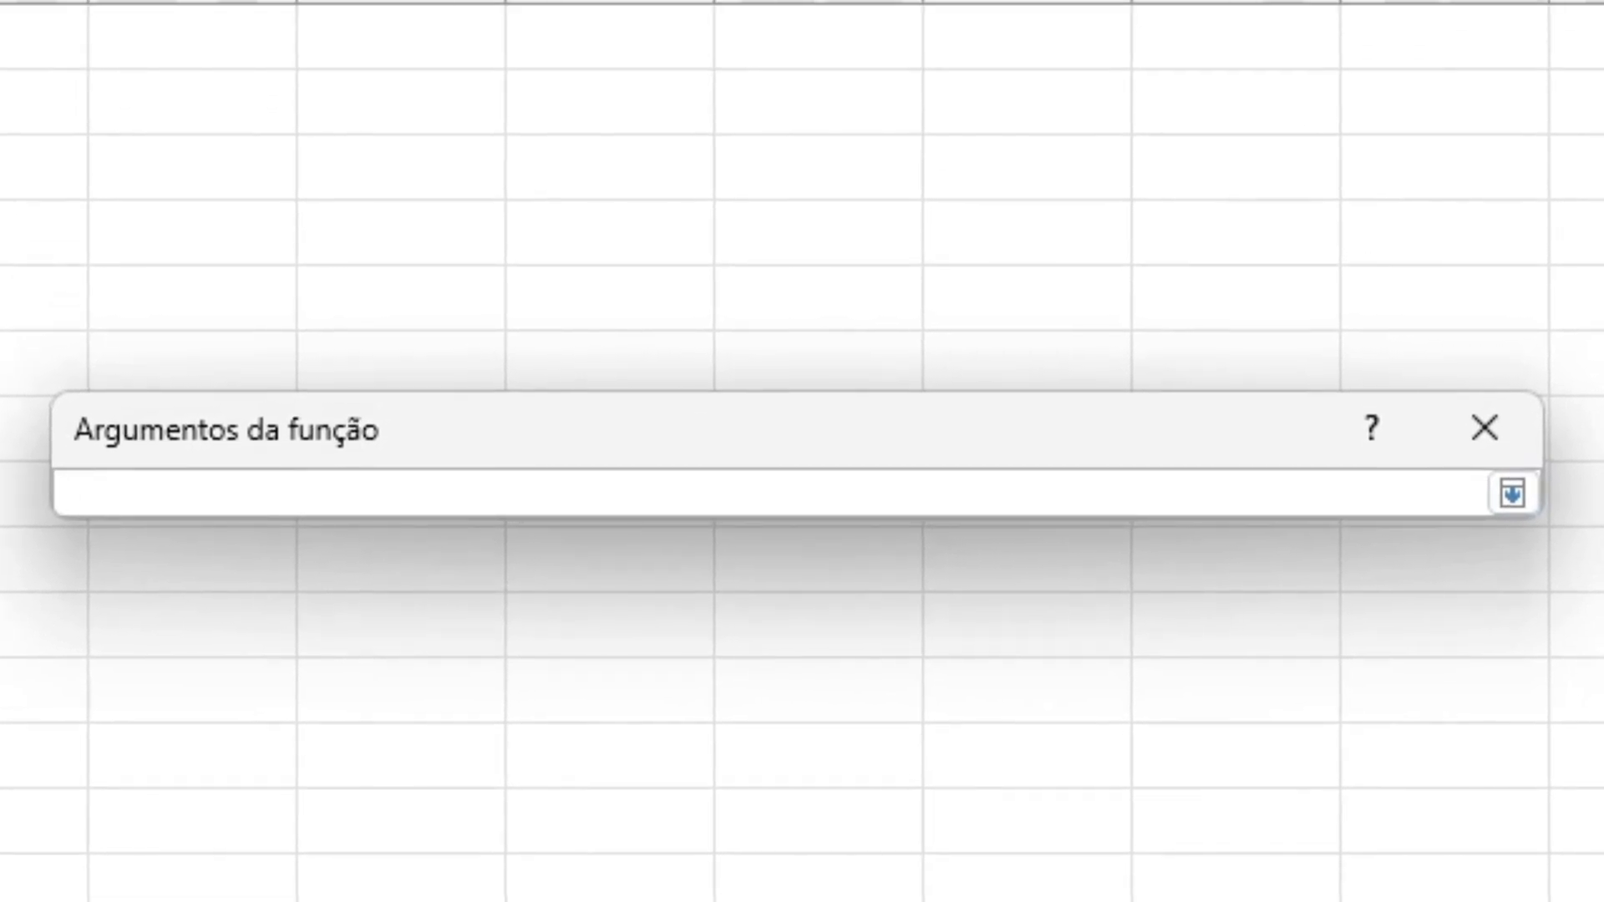
type("A3")
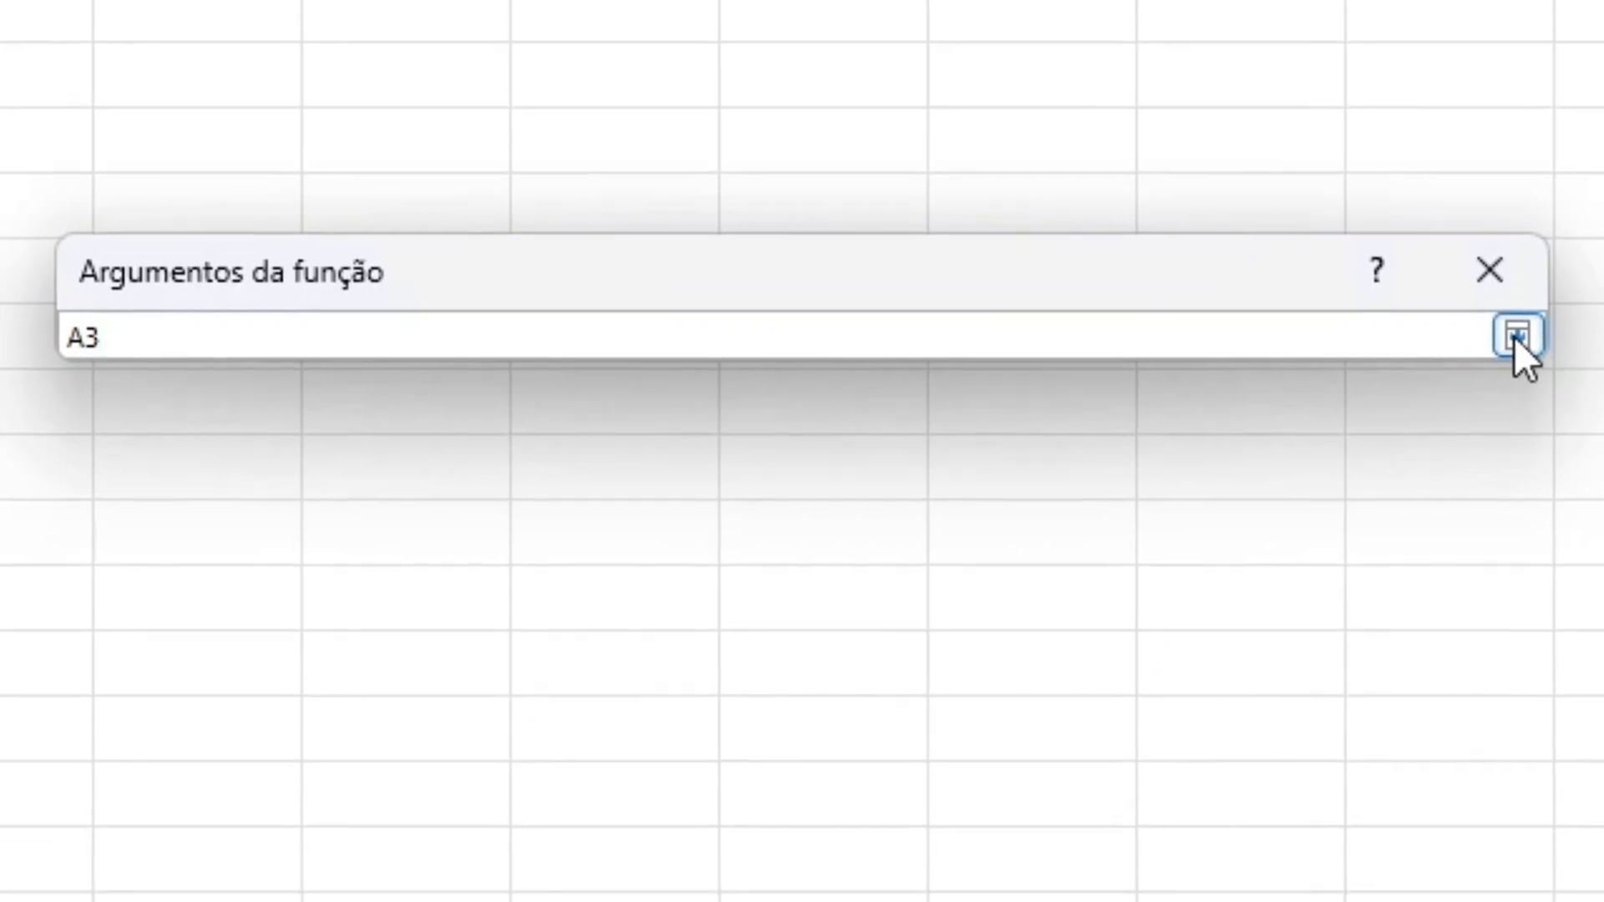
left_click(1518, 336)
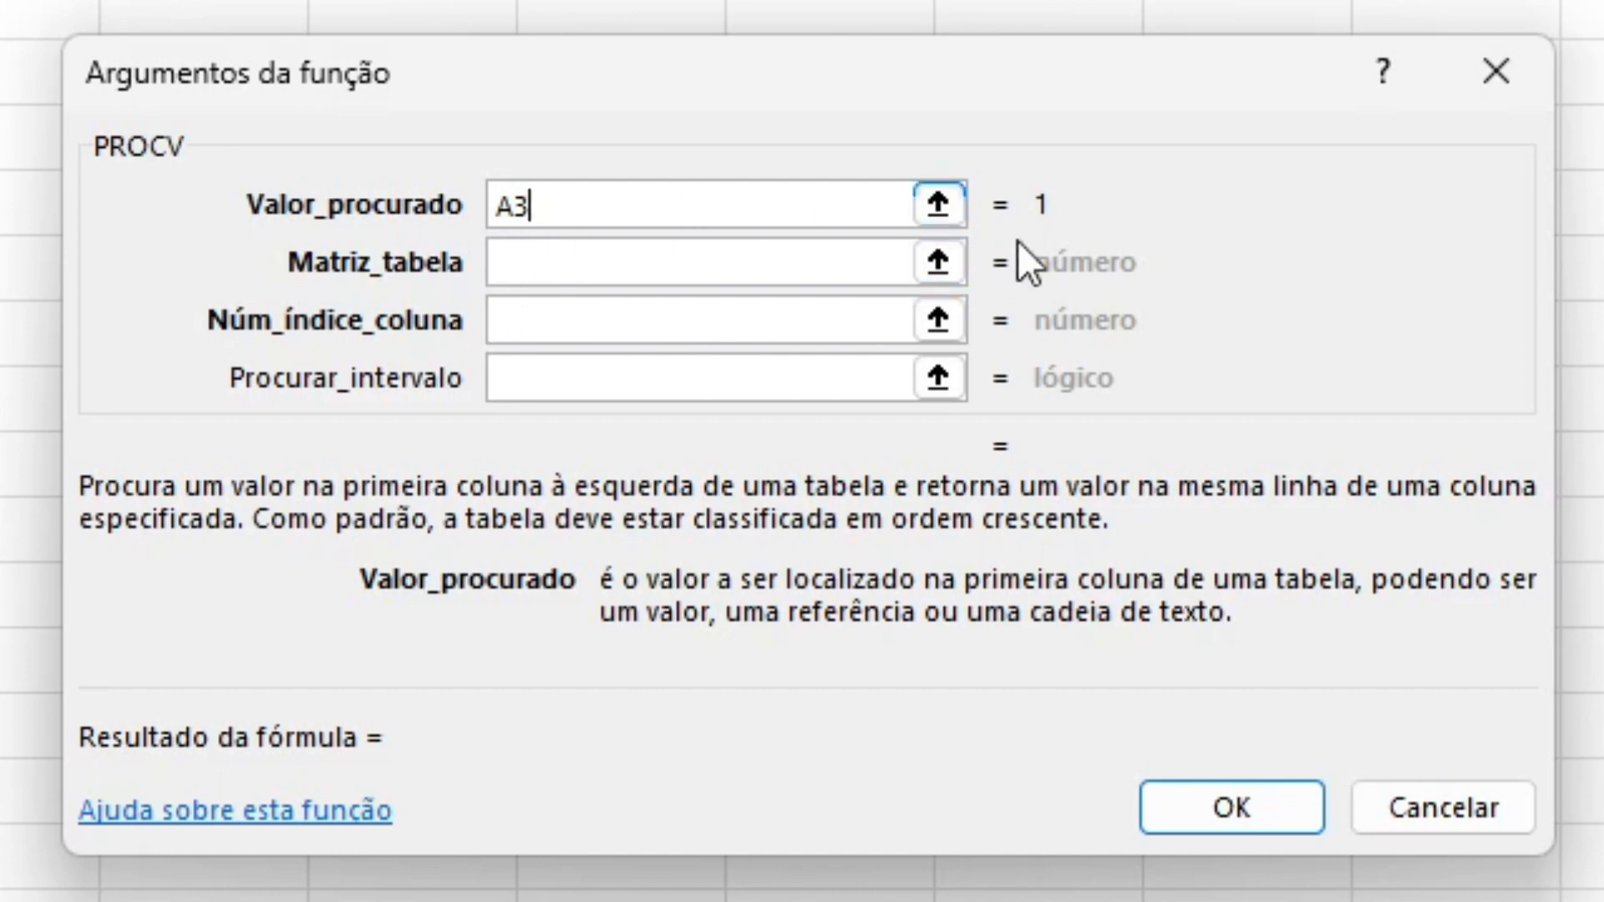
key("ctrl+2")
left_click_drag(1058, 196, 1231, 196)
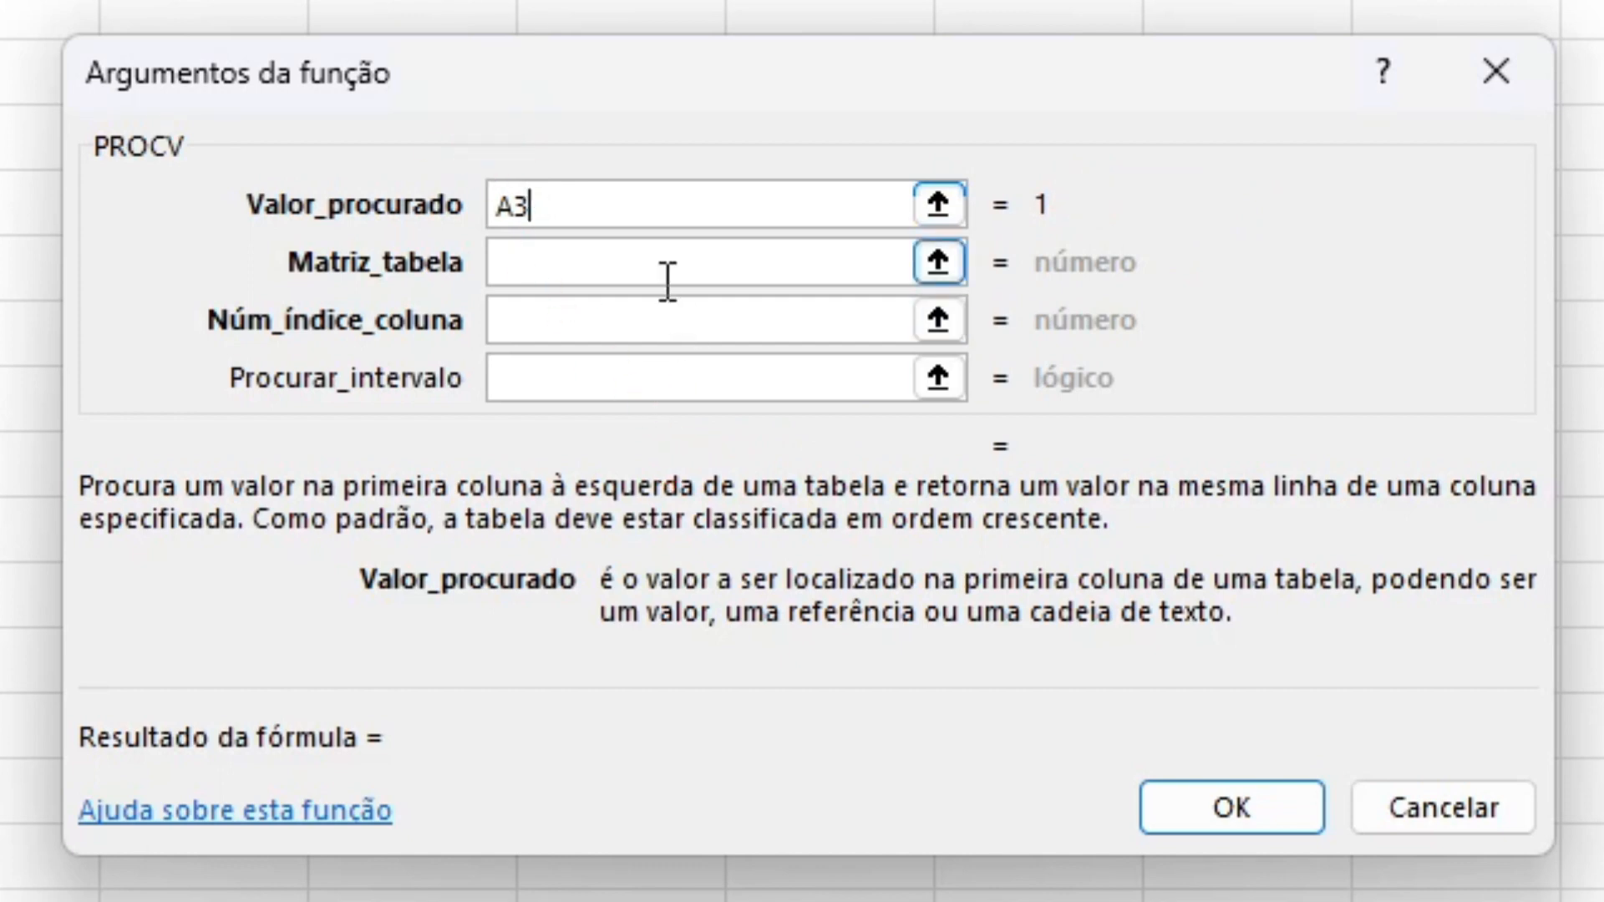
Begin picking the Matriz_tabela range of the PROCV function in B3 on the Cadastro sheet
left_click(549, 263)
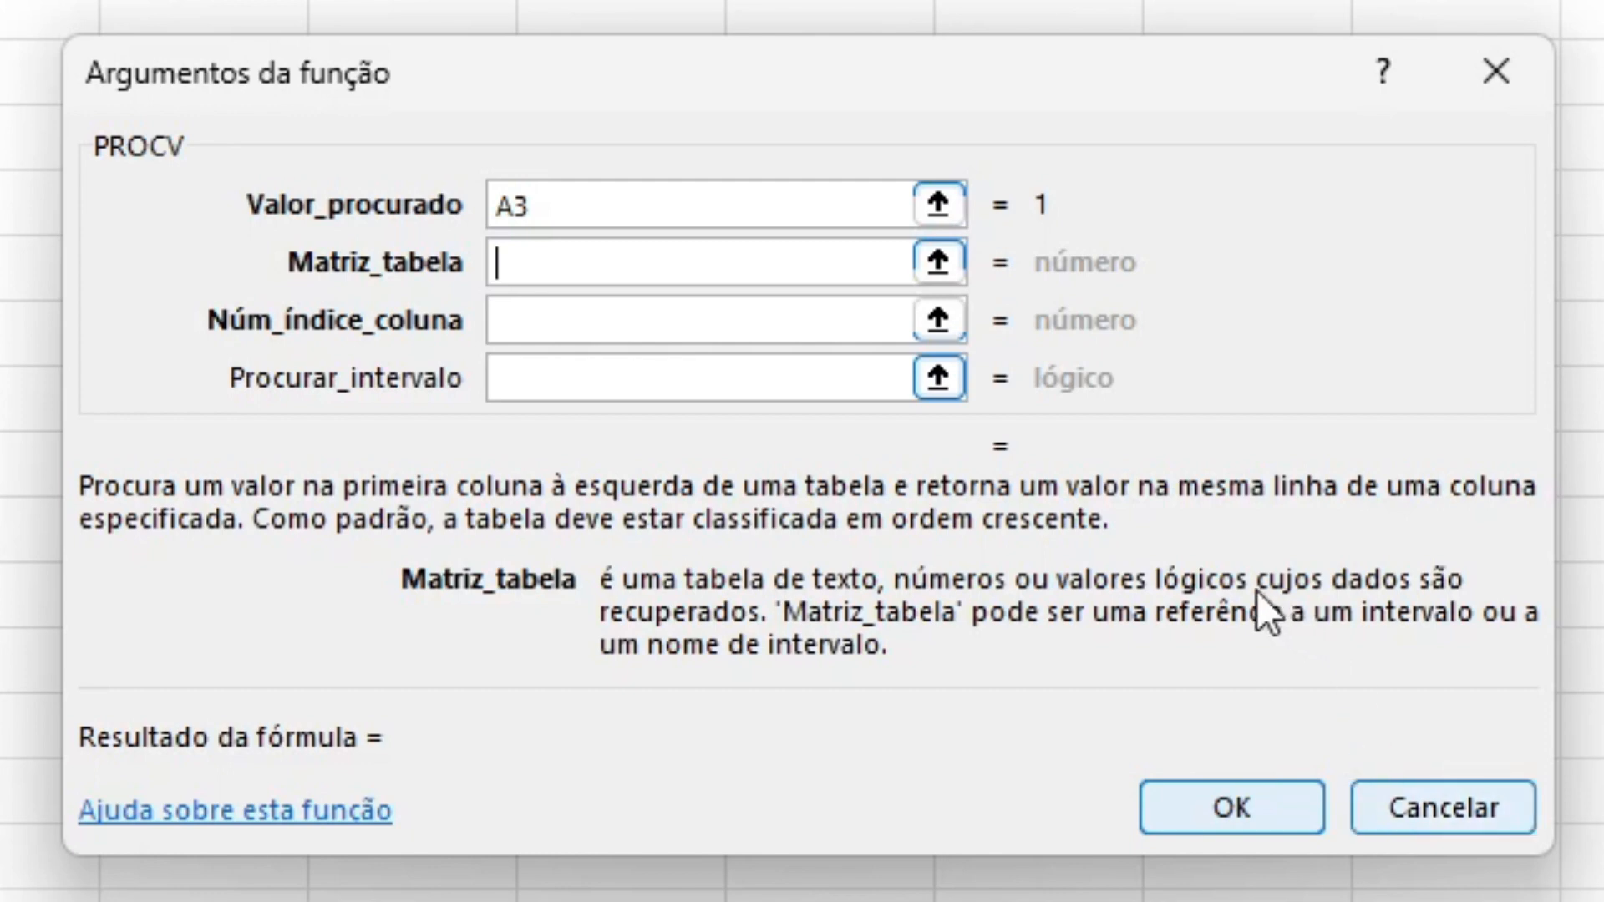
left_click(941, 269)
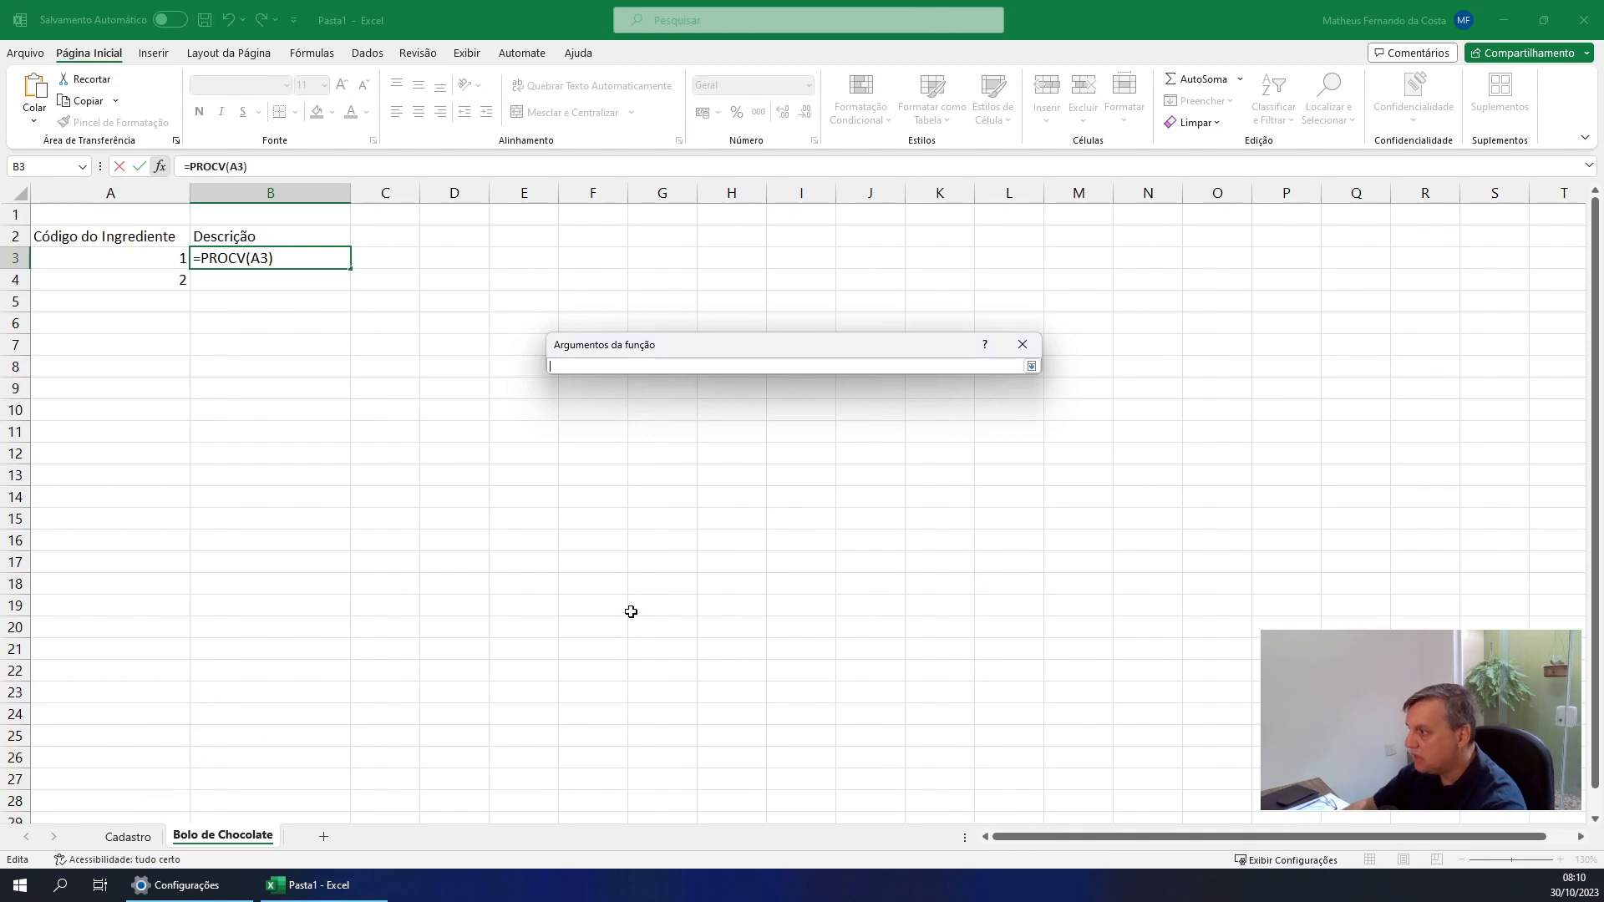
left_click(138, 840)
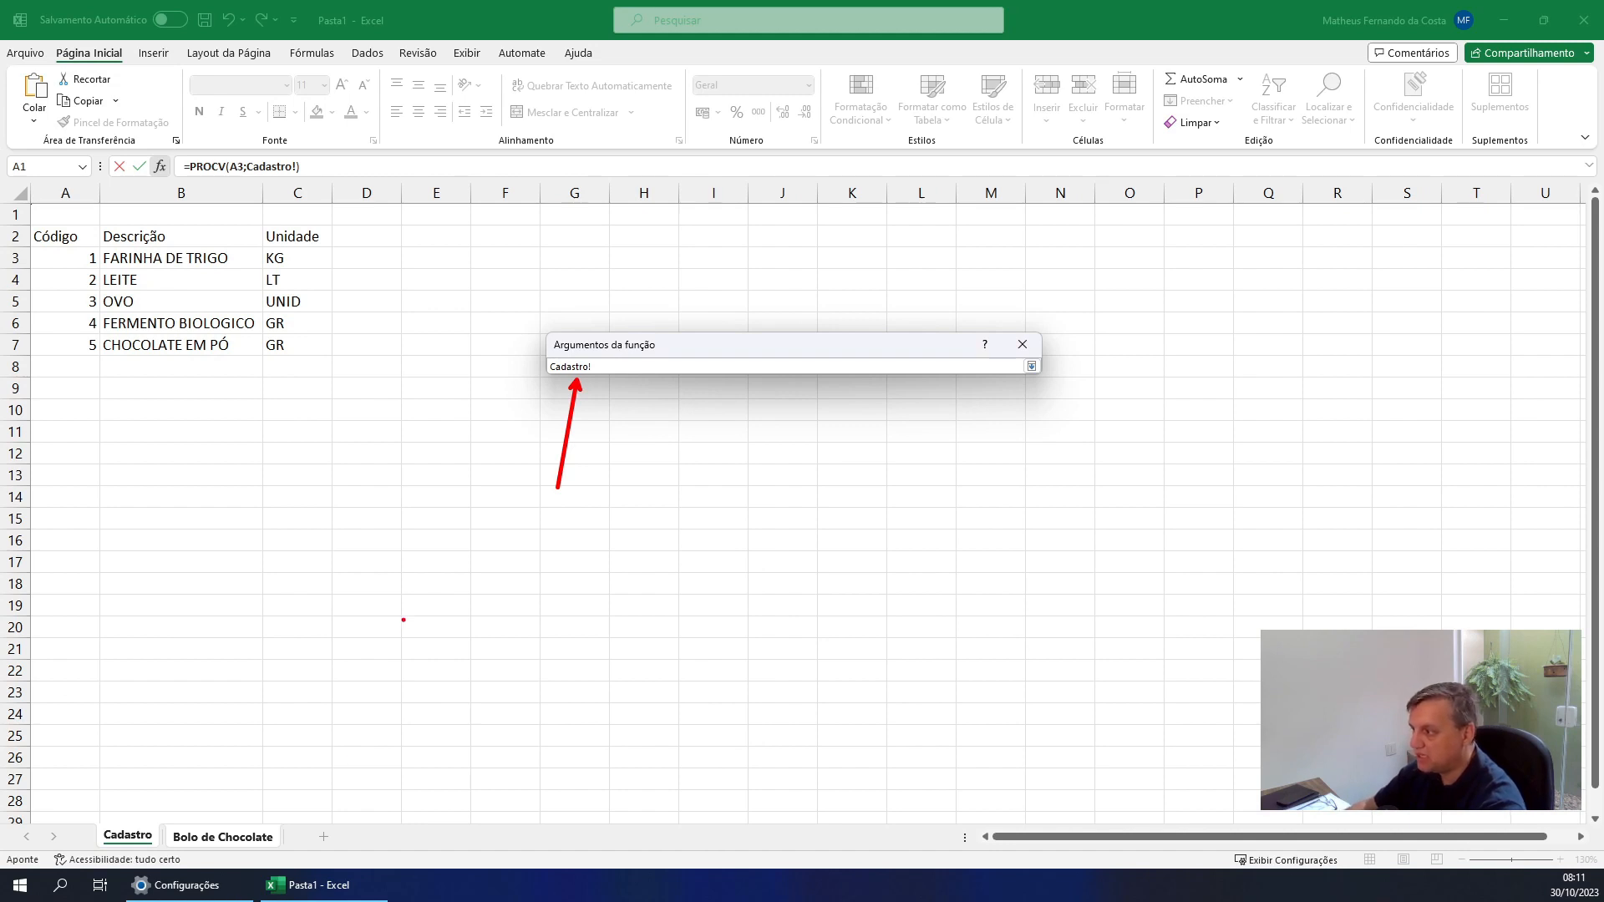
key("Escape")
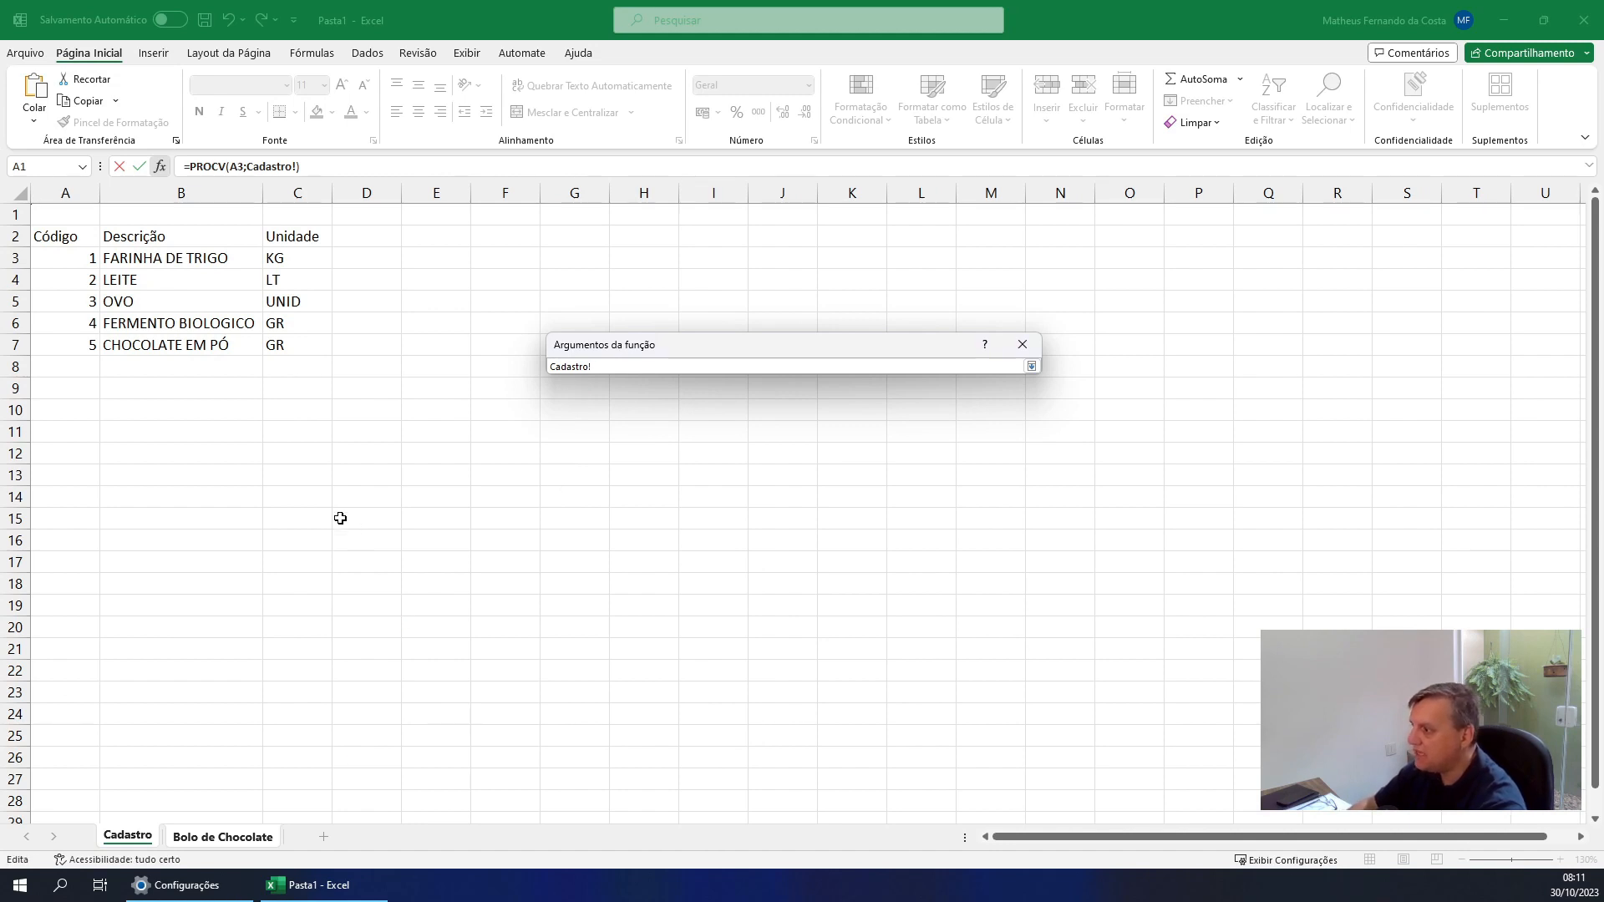
left_click(80, 257)
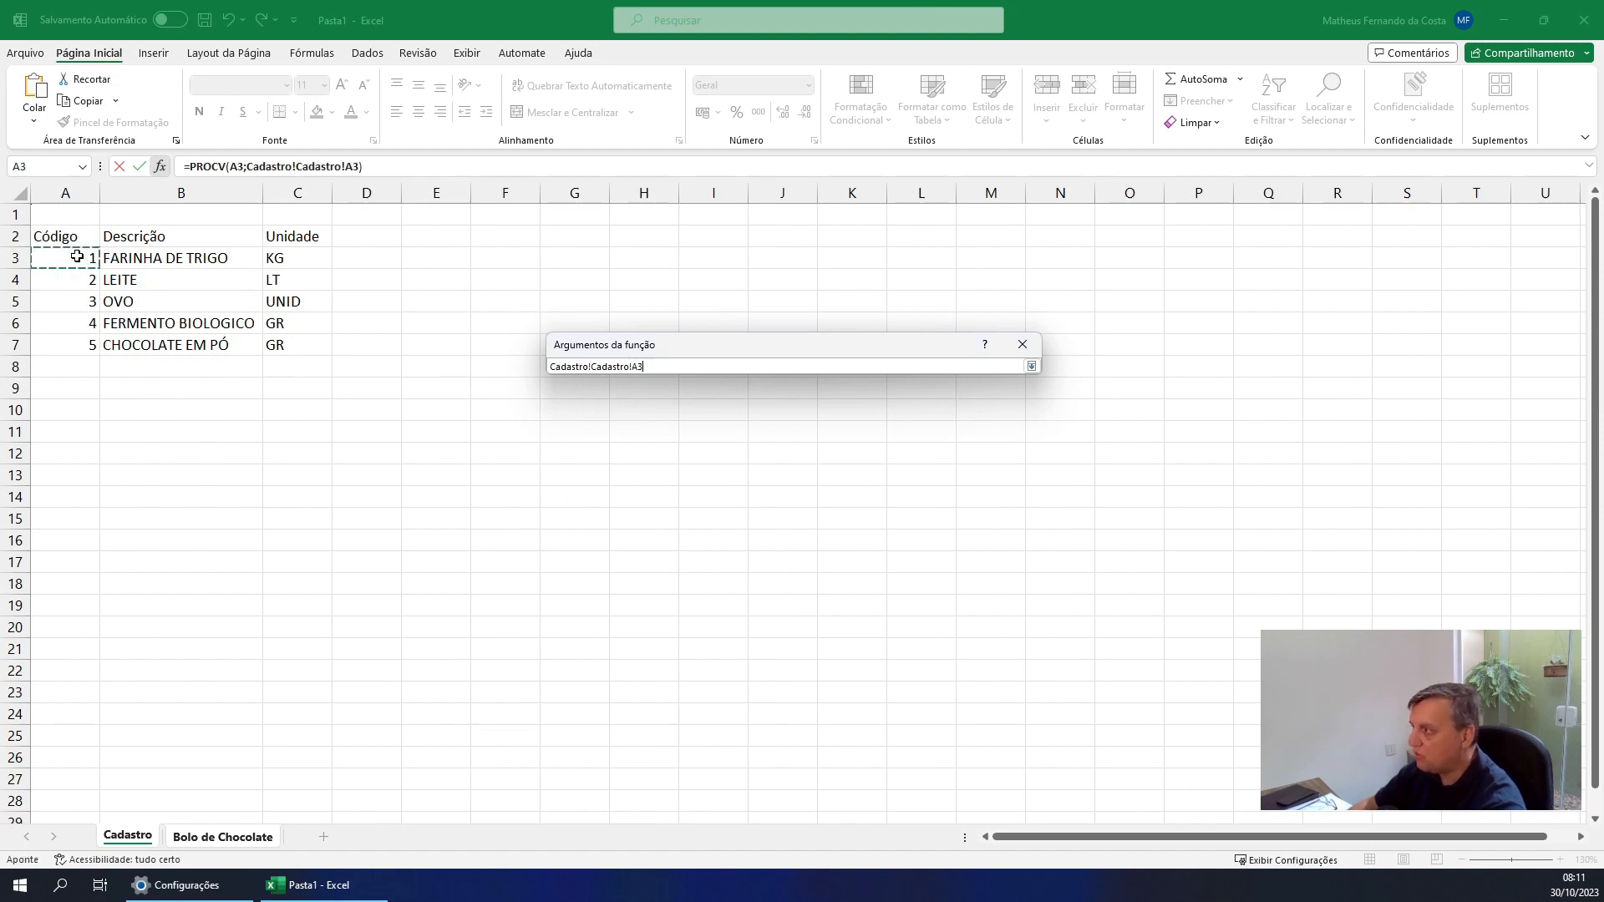
left_click_drag(77, 256, 269, 346)
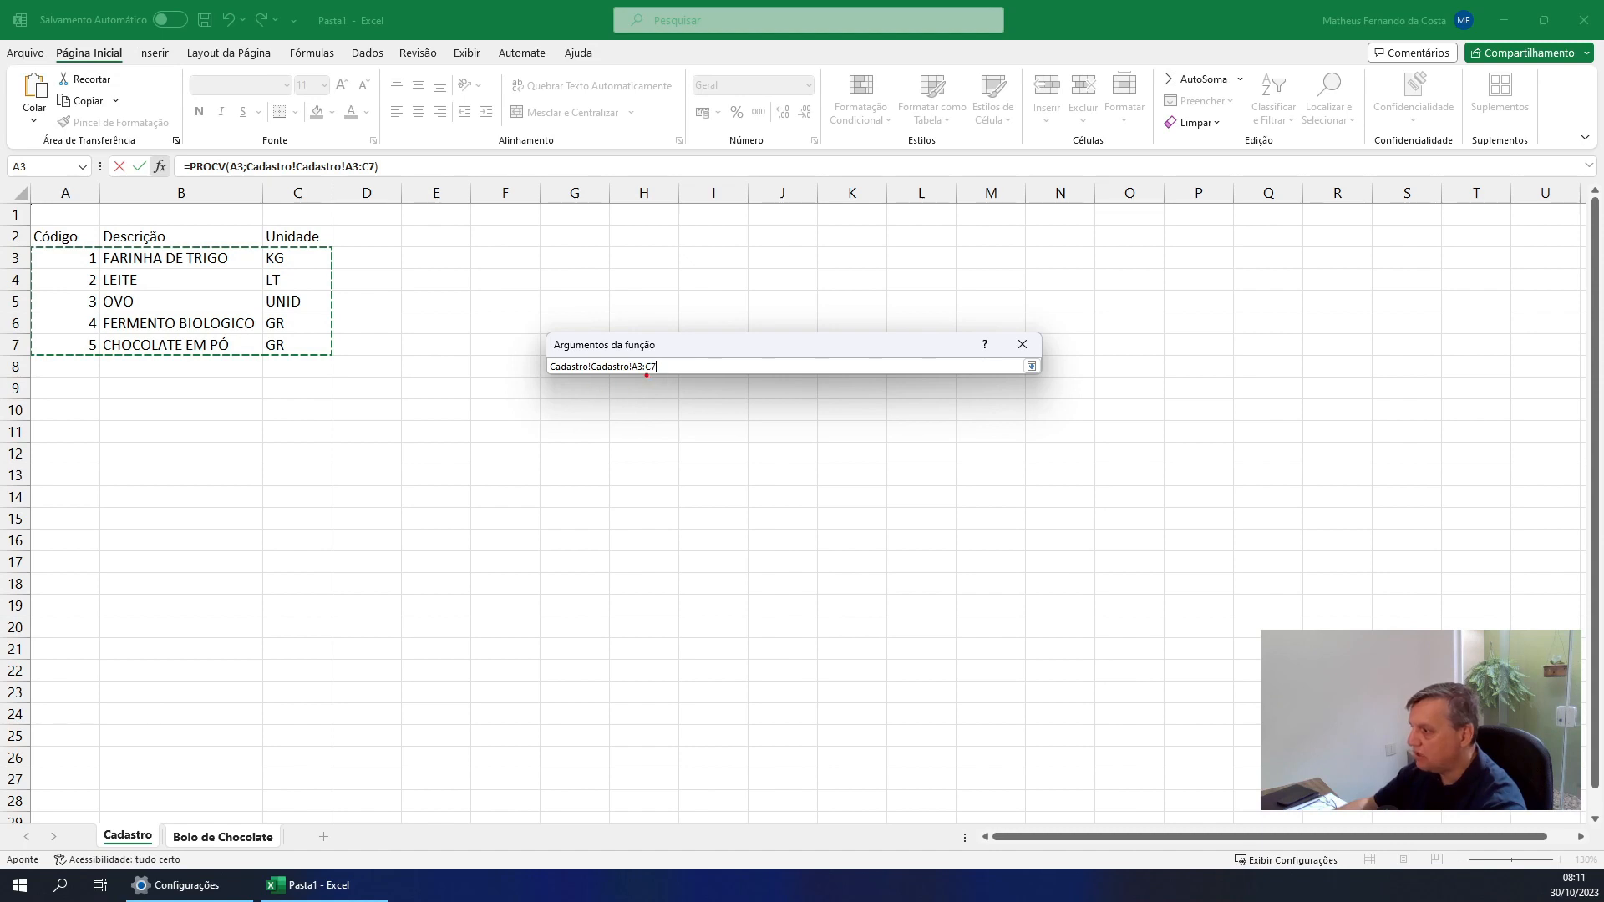
mouse_move(644, 377)
left_mouse_down()
mouse_move(631, 419)
mouse_move(691, 418)
left_mouse_up()
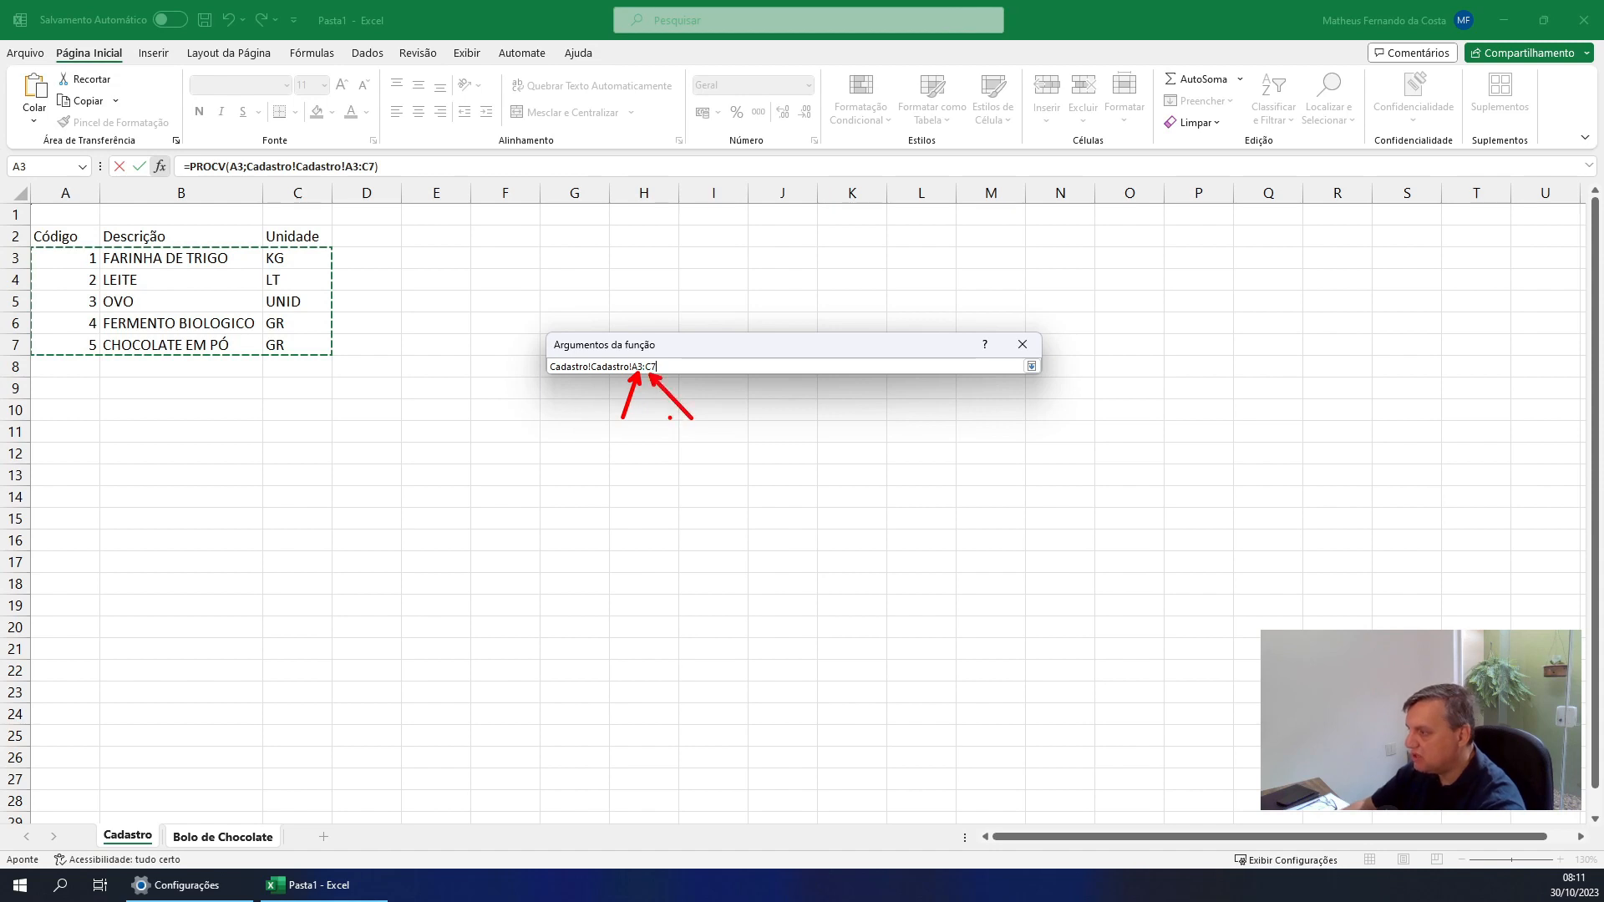
key("Escape")
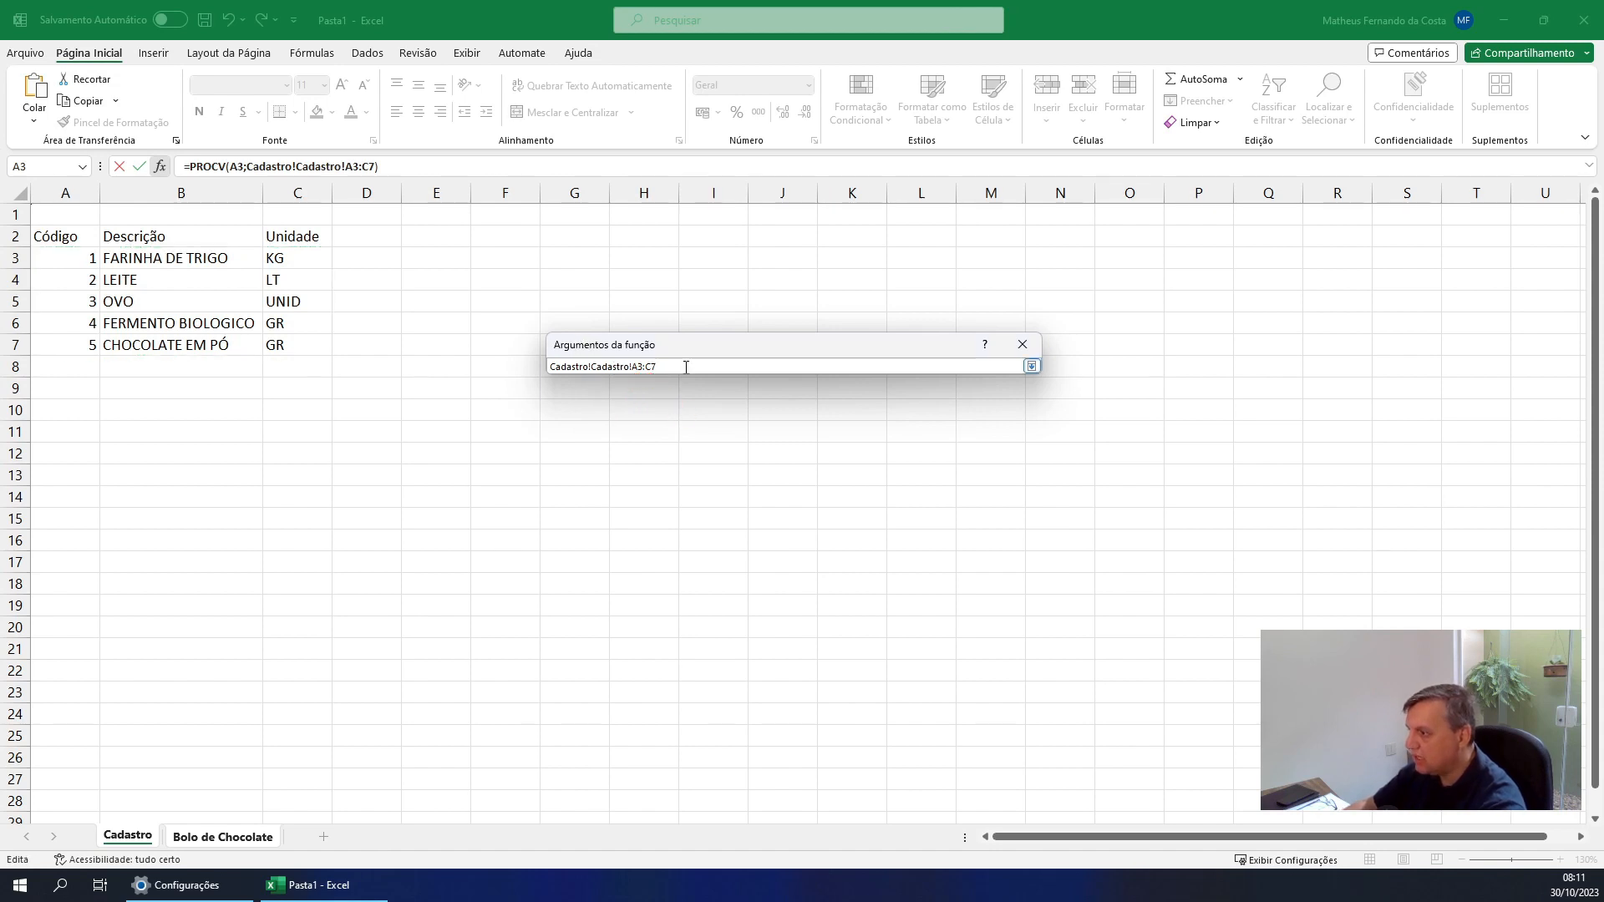
left_click_drag(684, 366, 539, 364)
key("BackSpace")
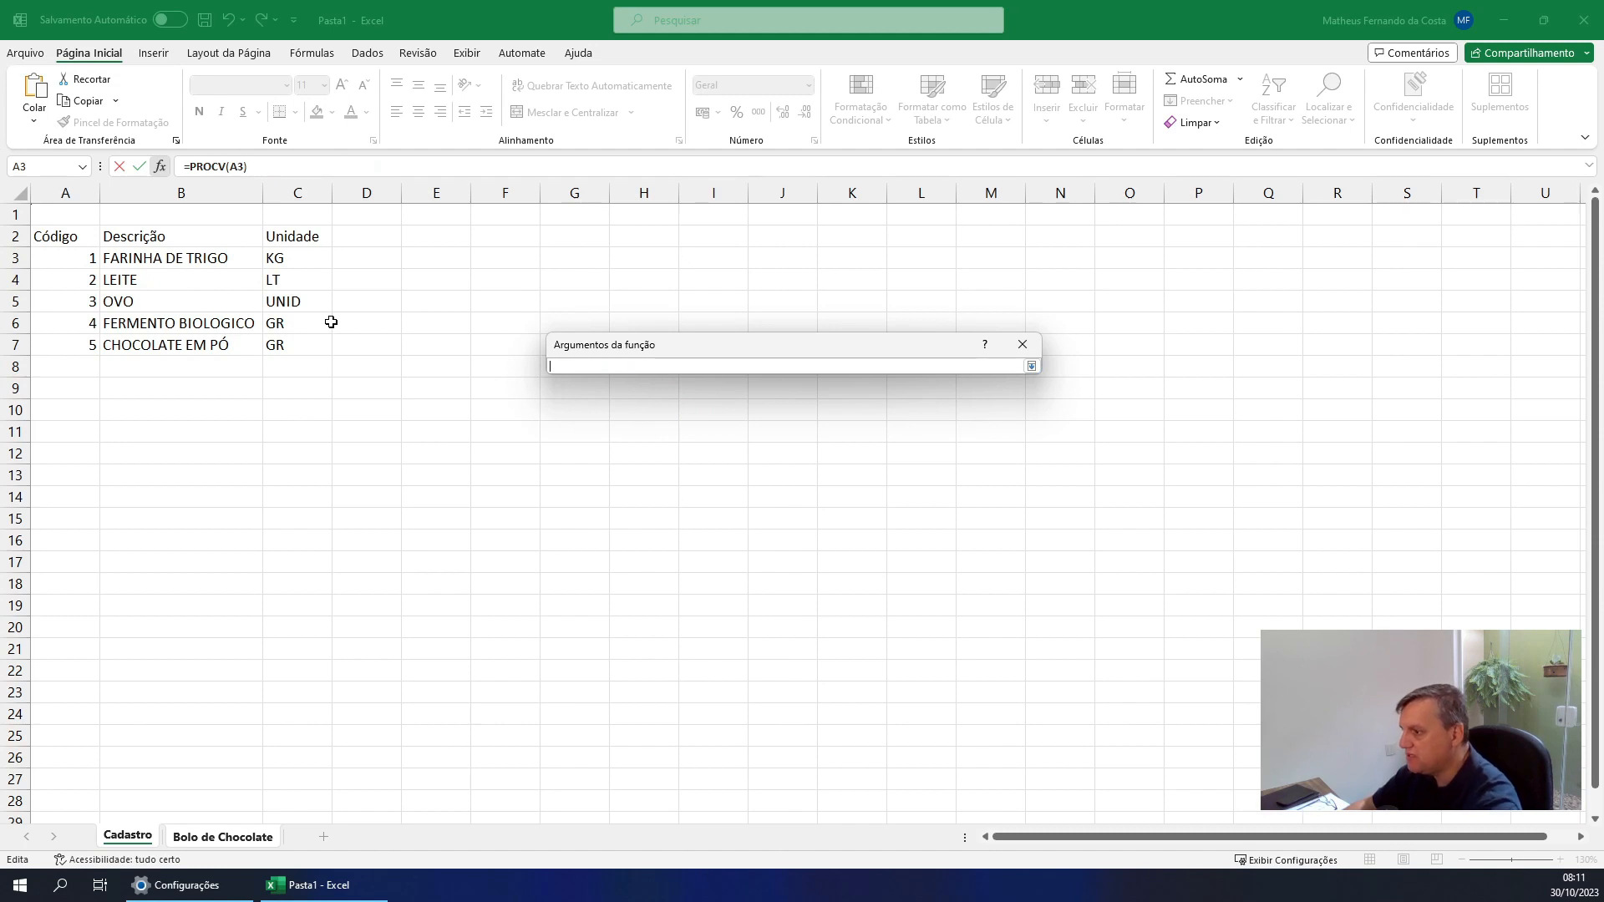
Set Matriz_tabela to the range A3:C7 of the Cadastro sheet and Núm_índice_coluna to 2
left_click(1031, 366)
left_click_drag(78, 257, 298, 347)
left_click(775, 428)
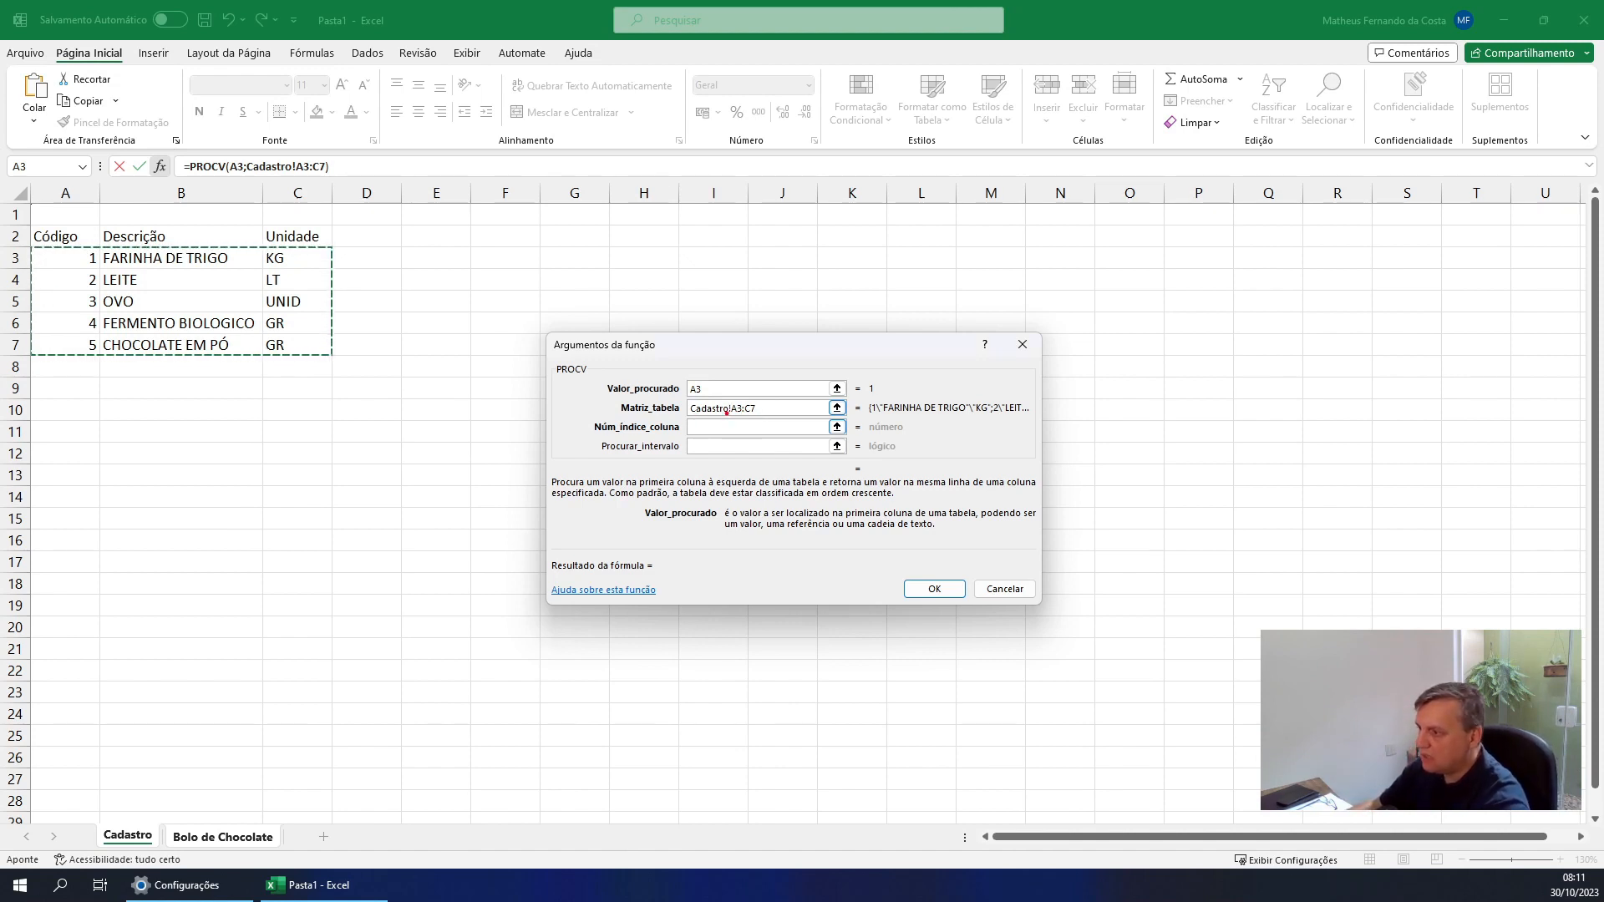
left_click_drag(908, 419, 908, 535)
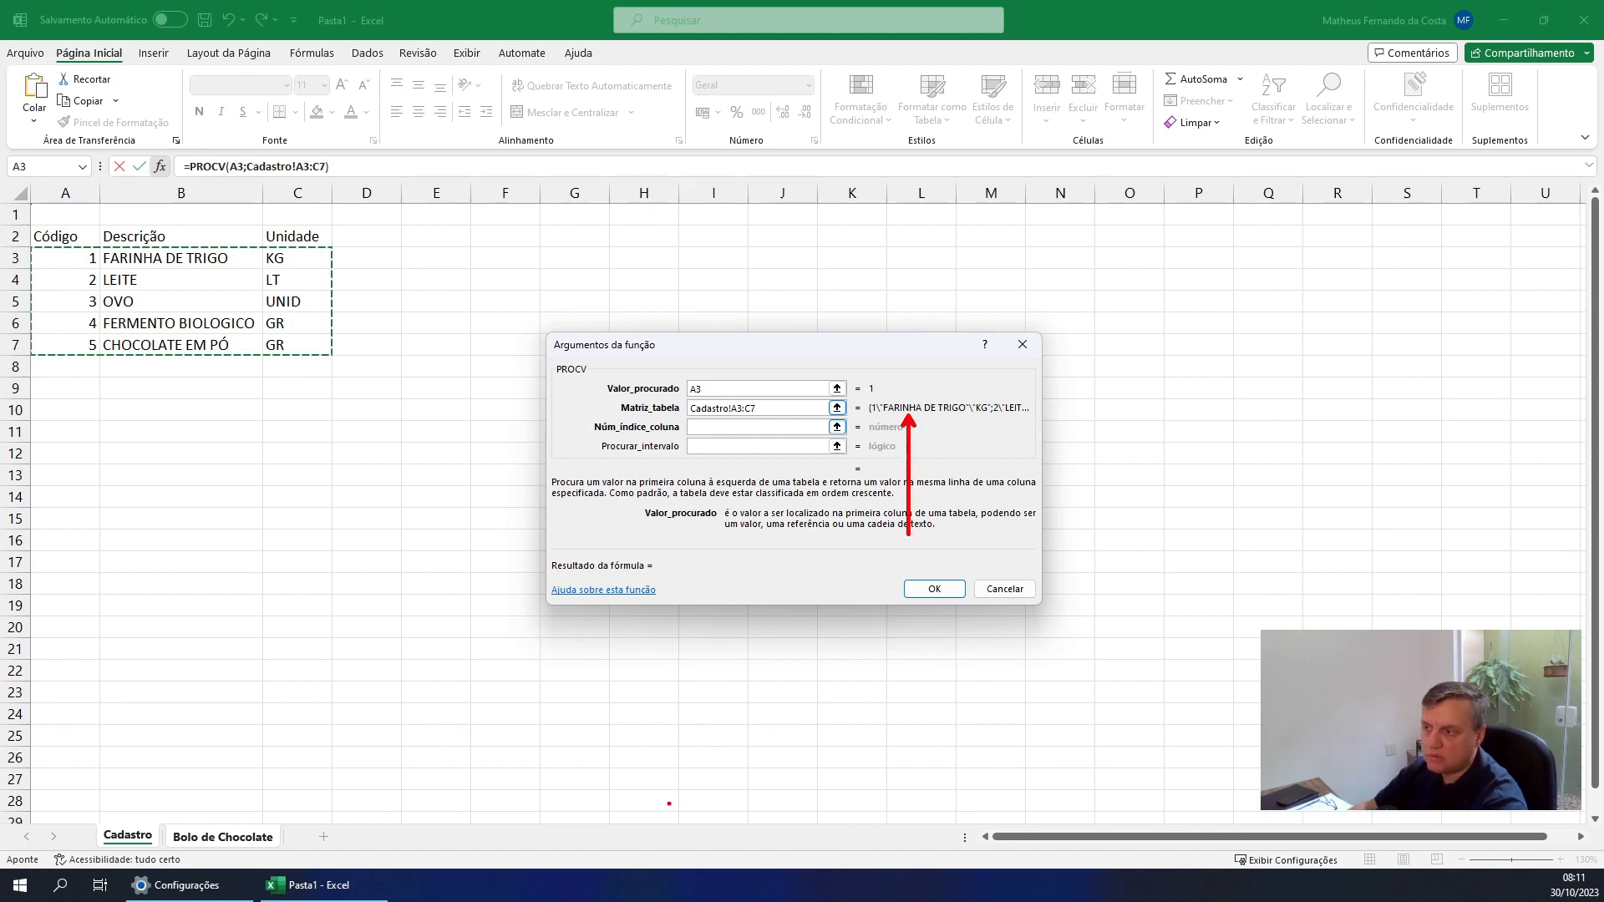
key("Escape")
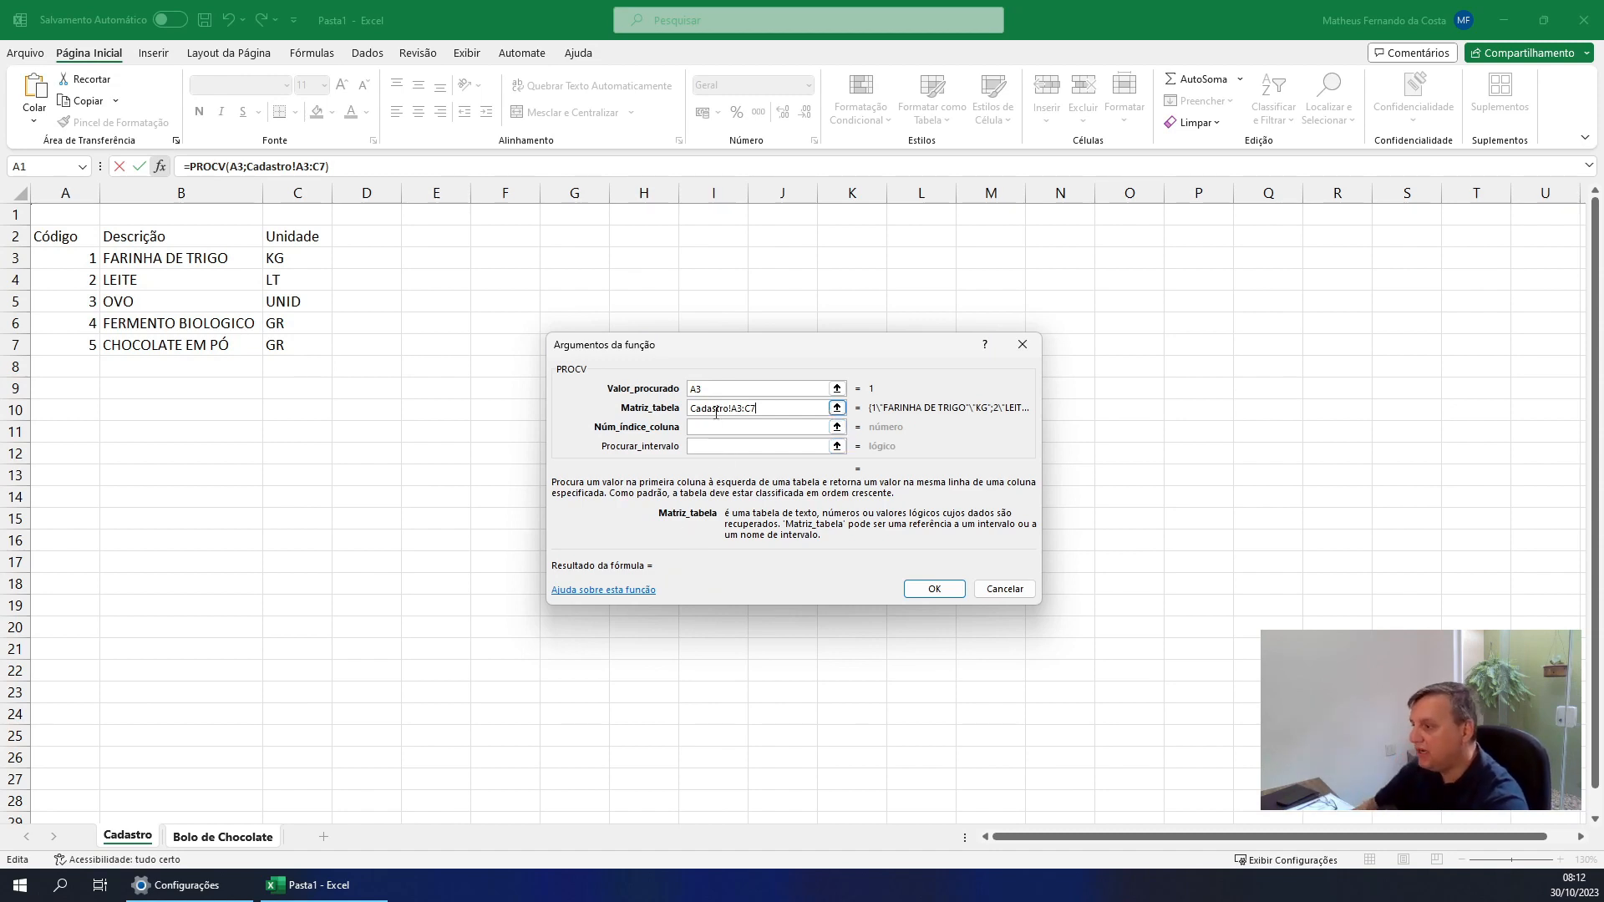
key("Tab")
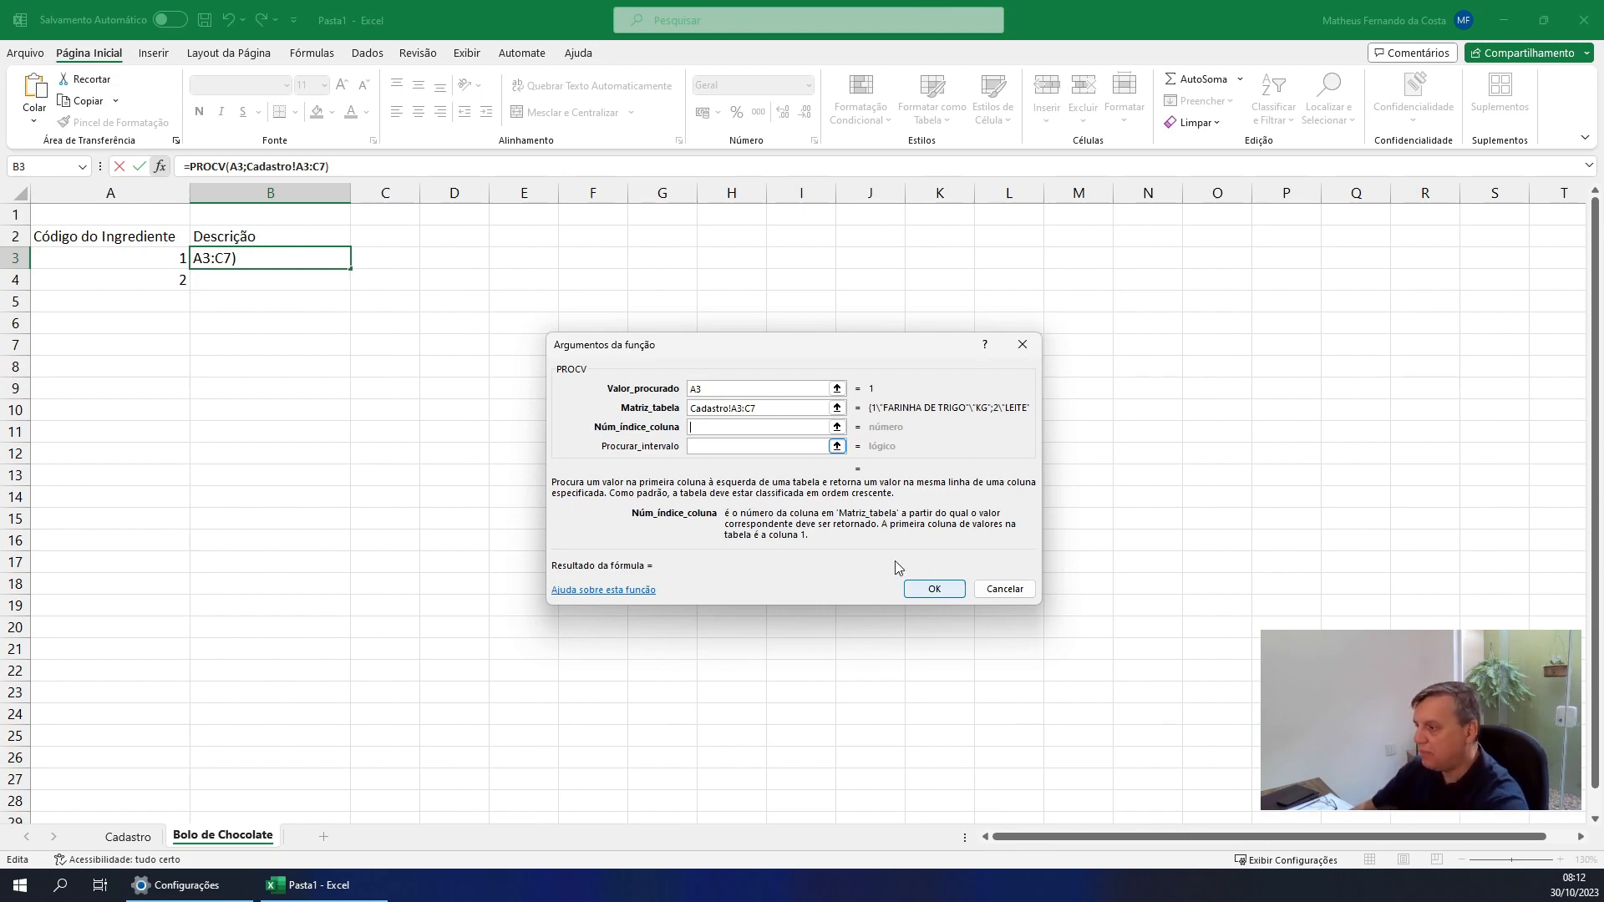
type("2")
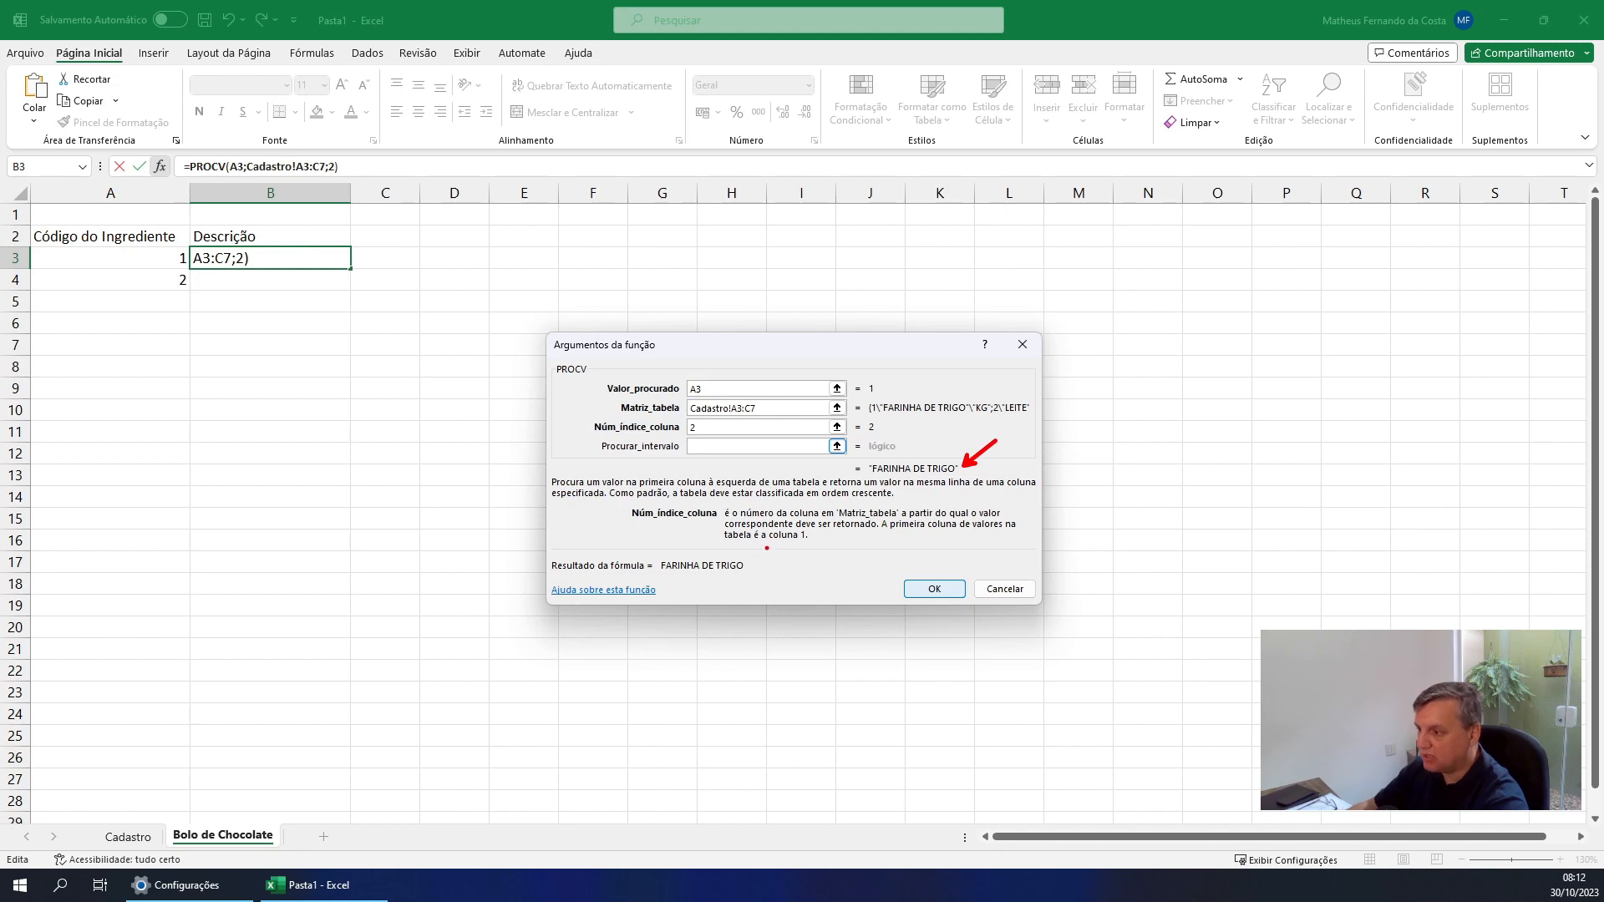
Test Núm_índice_coluna with the values 3 and 1, and set it back to 2
key("shift+Tab")
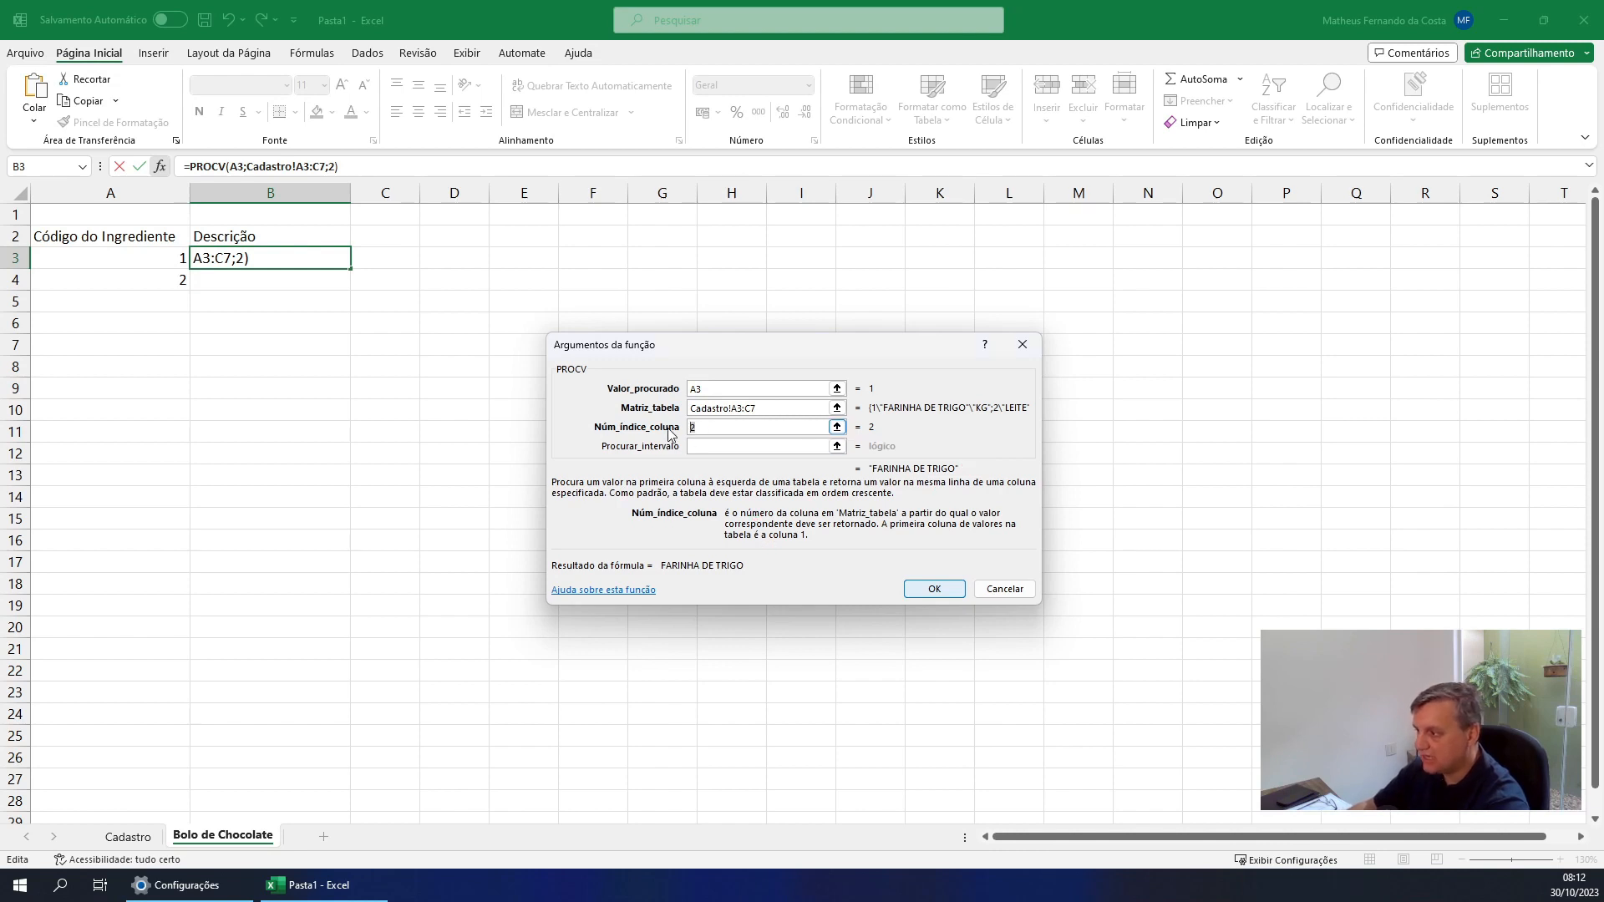
type("3")
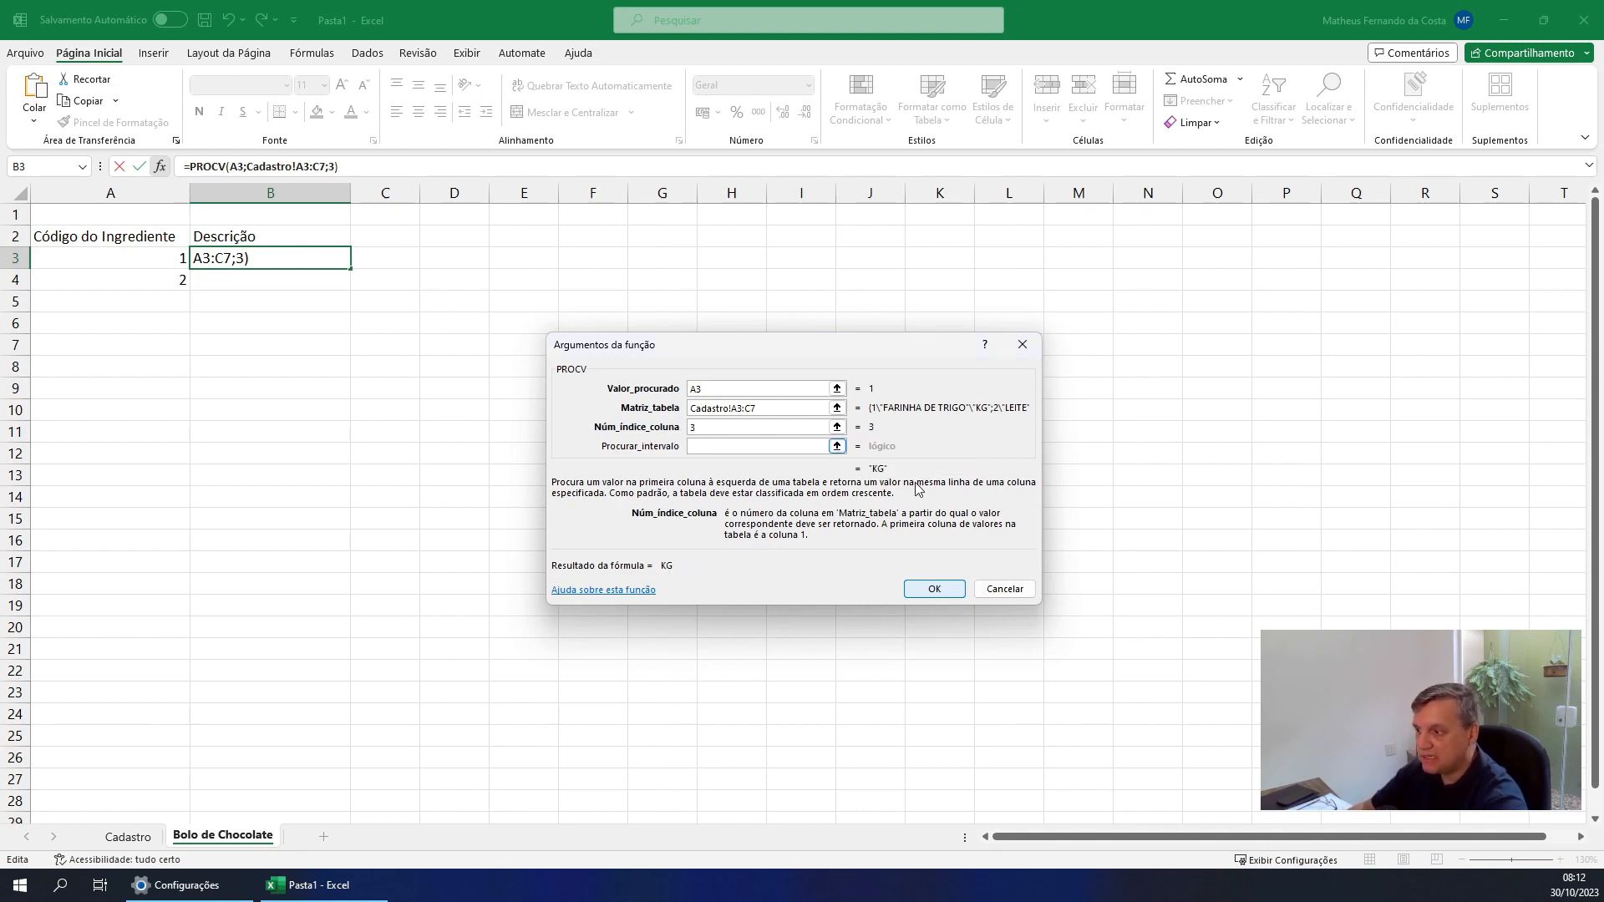
key("BackSpace")
type("1")
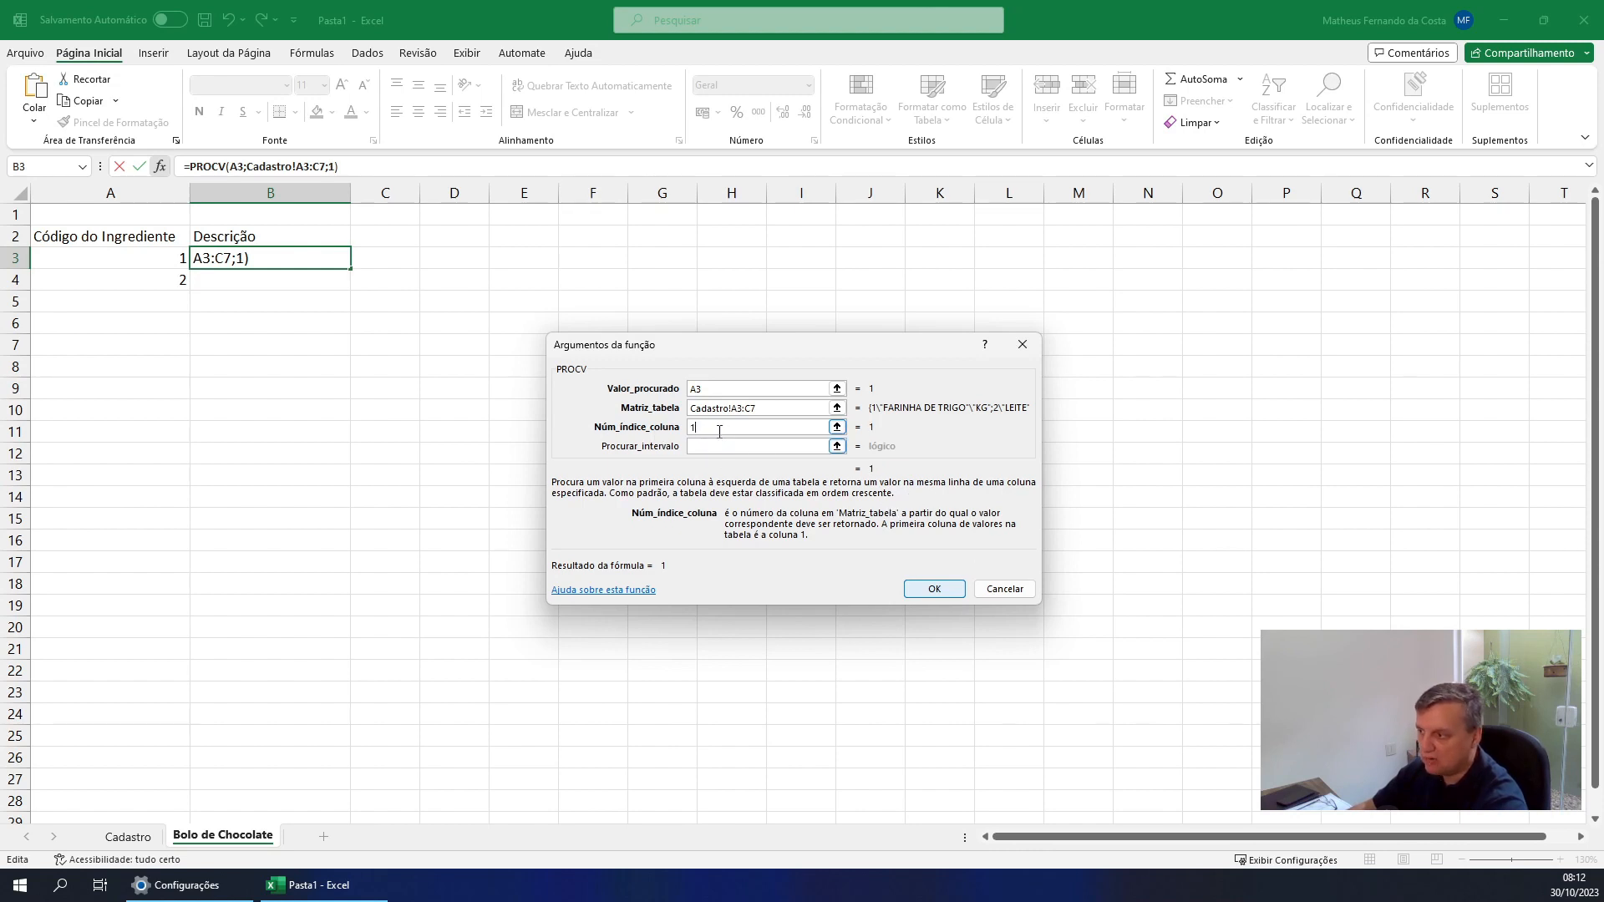
left_click_drag(718, 428, 661, 449)
type("2")
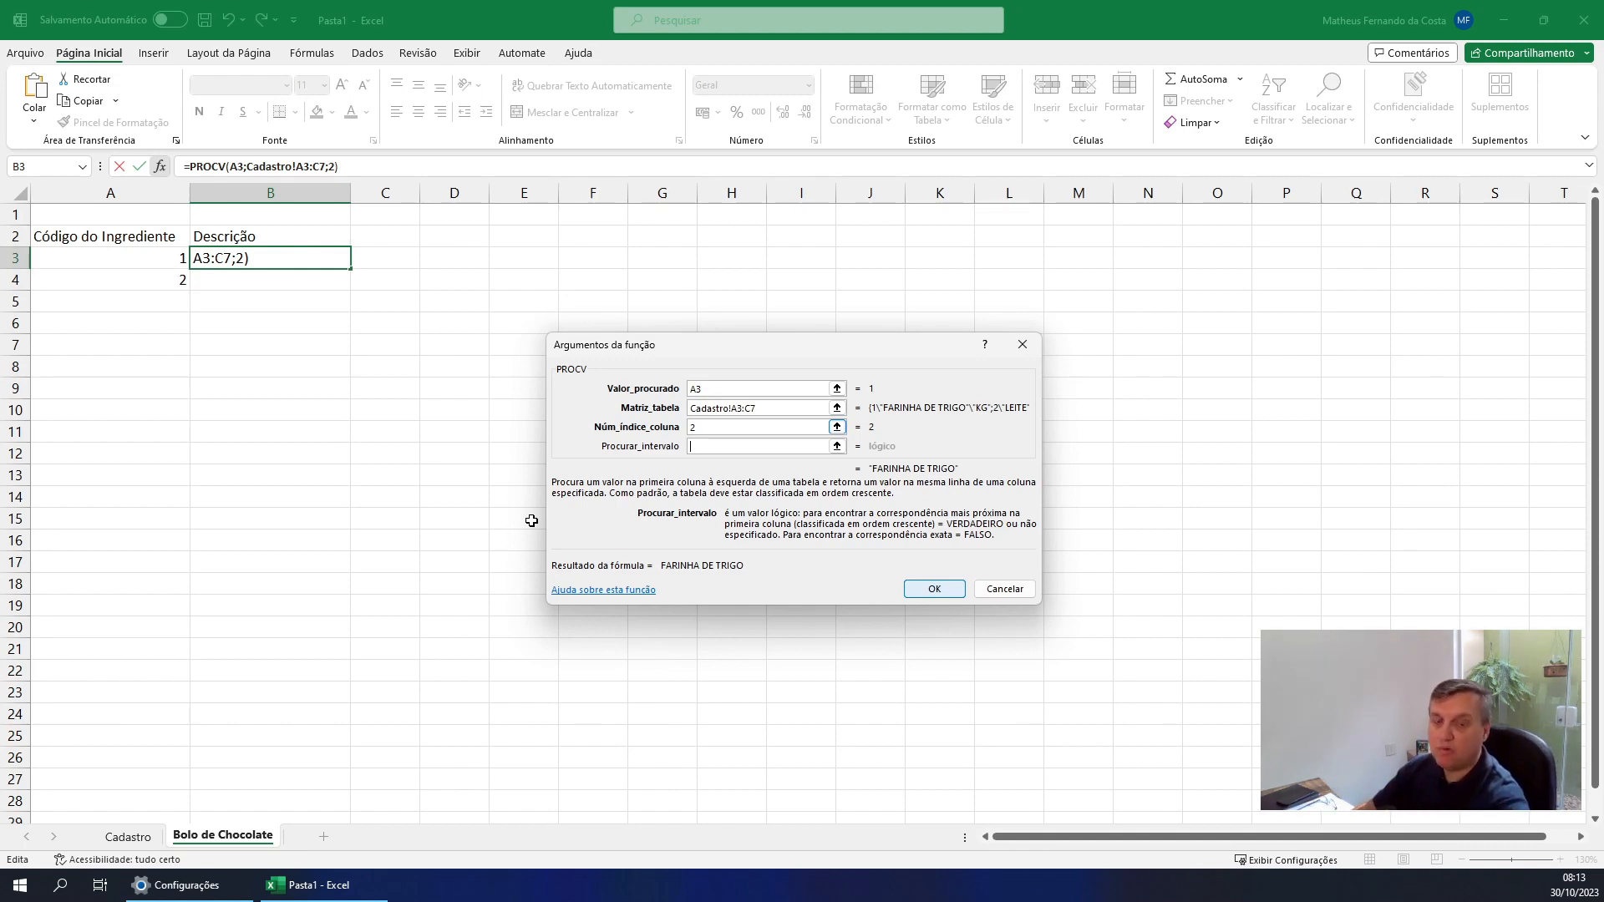
Set Procurar_intervalo to FALSO and confirm the PROCV function in B3
type("FA")
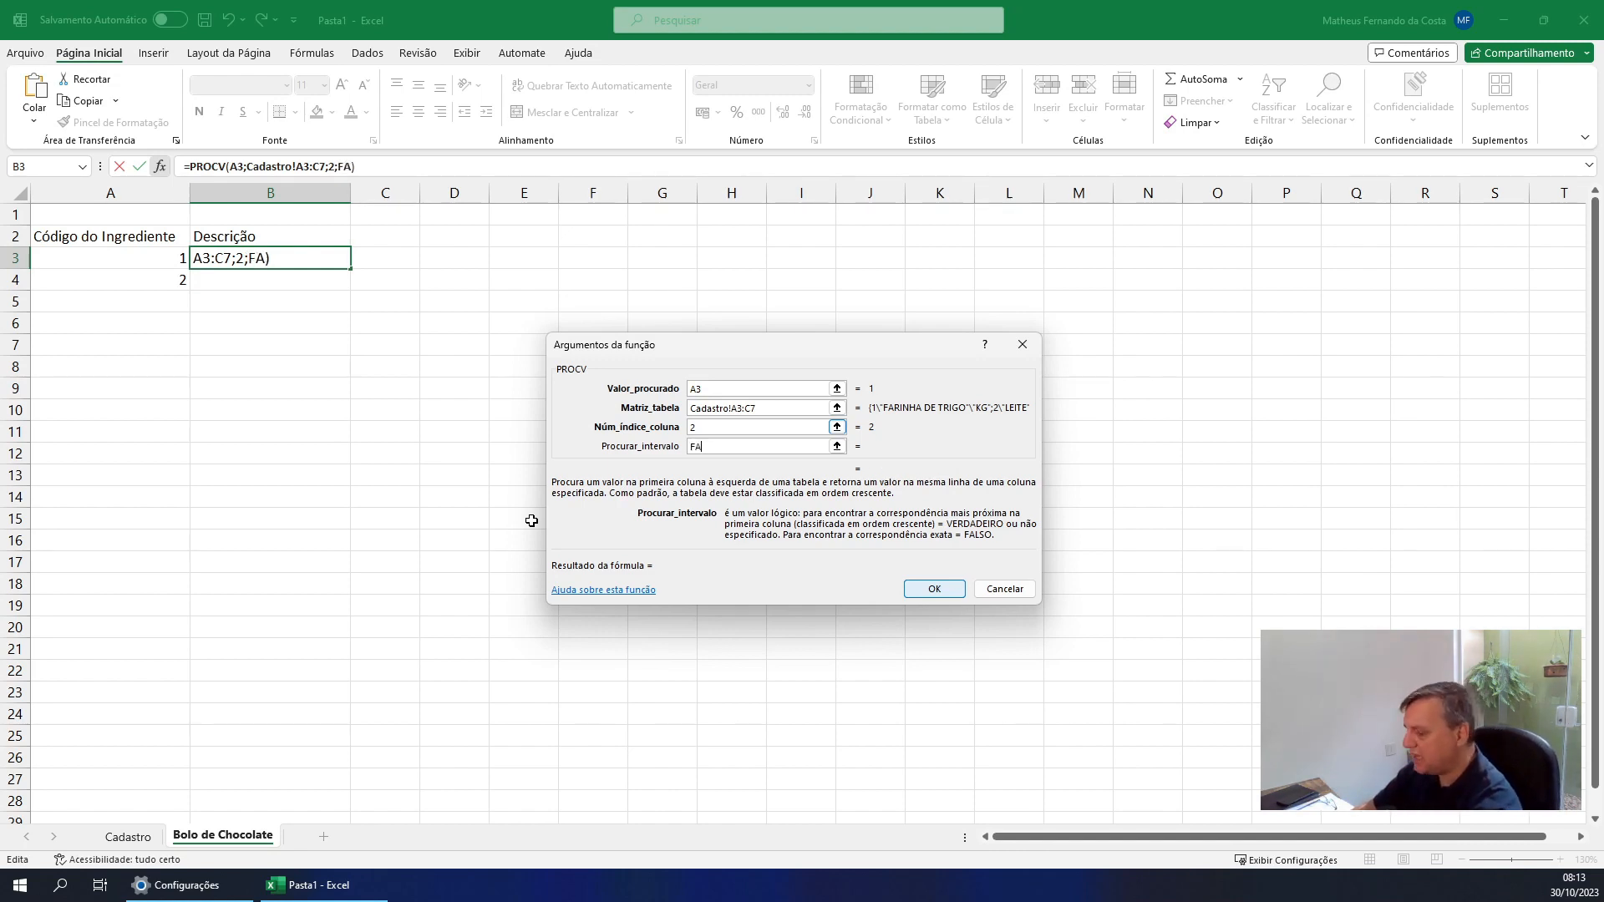
type("LSO")
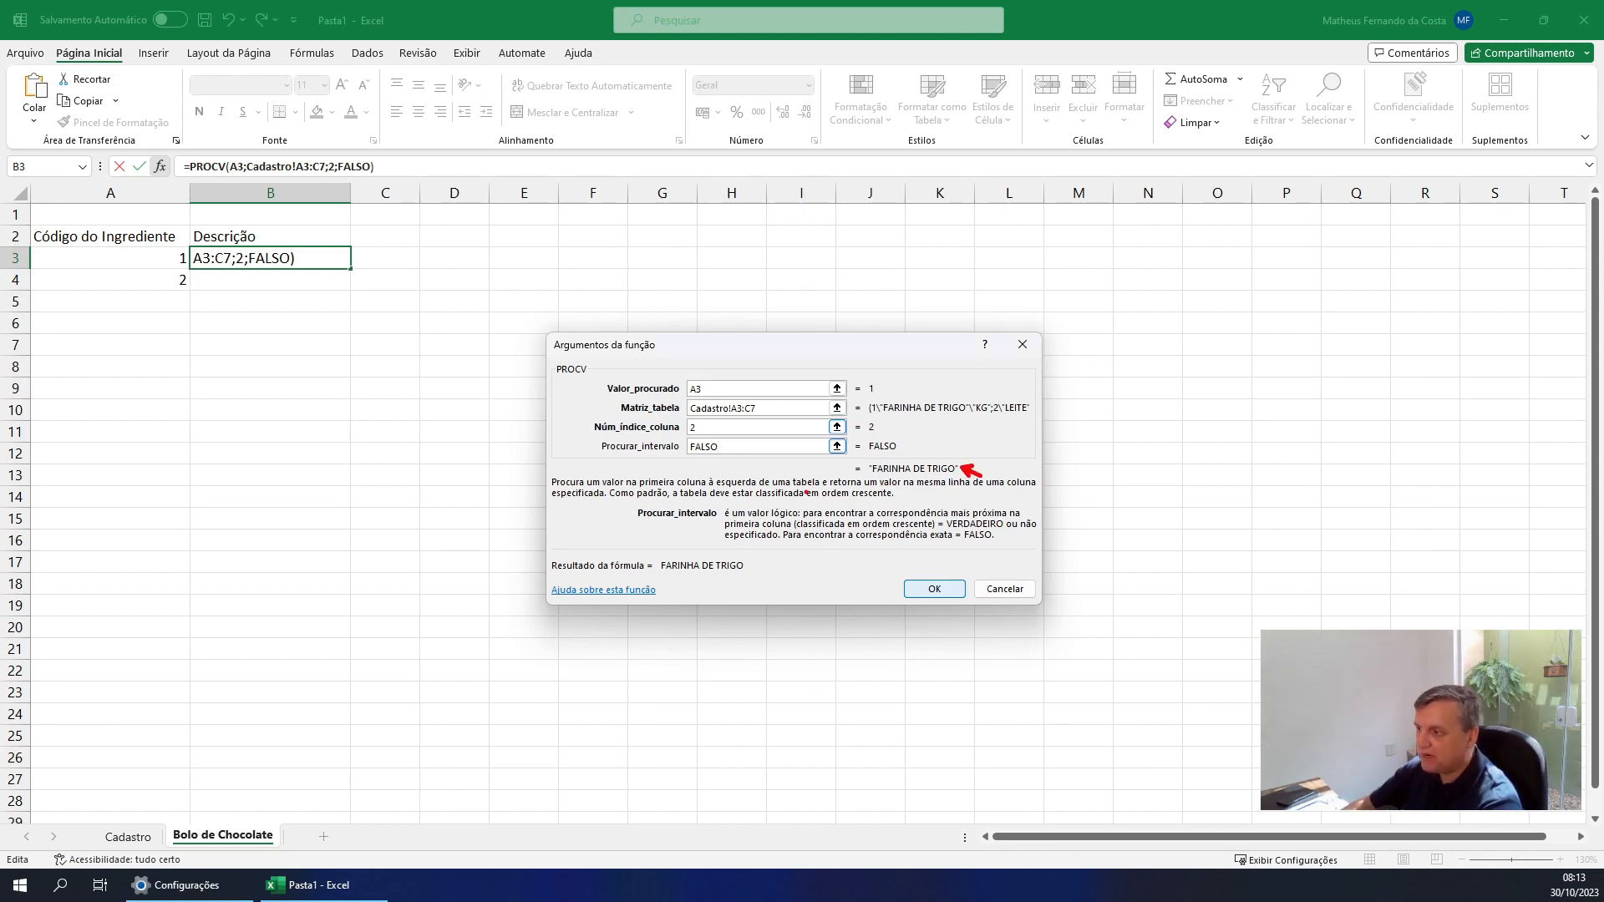
left_click(935, 590)
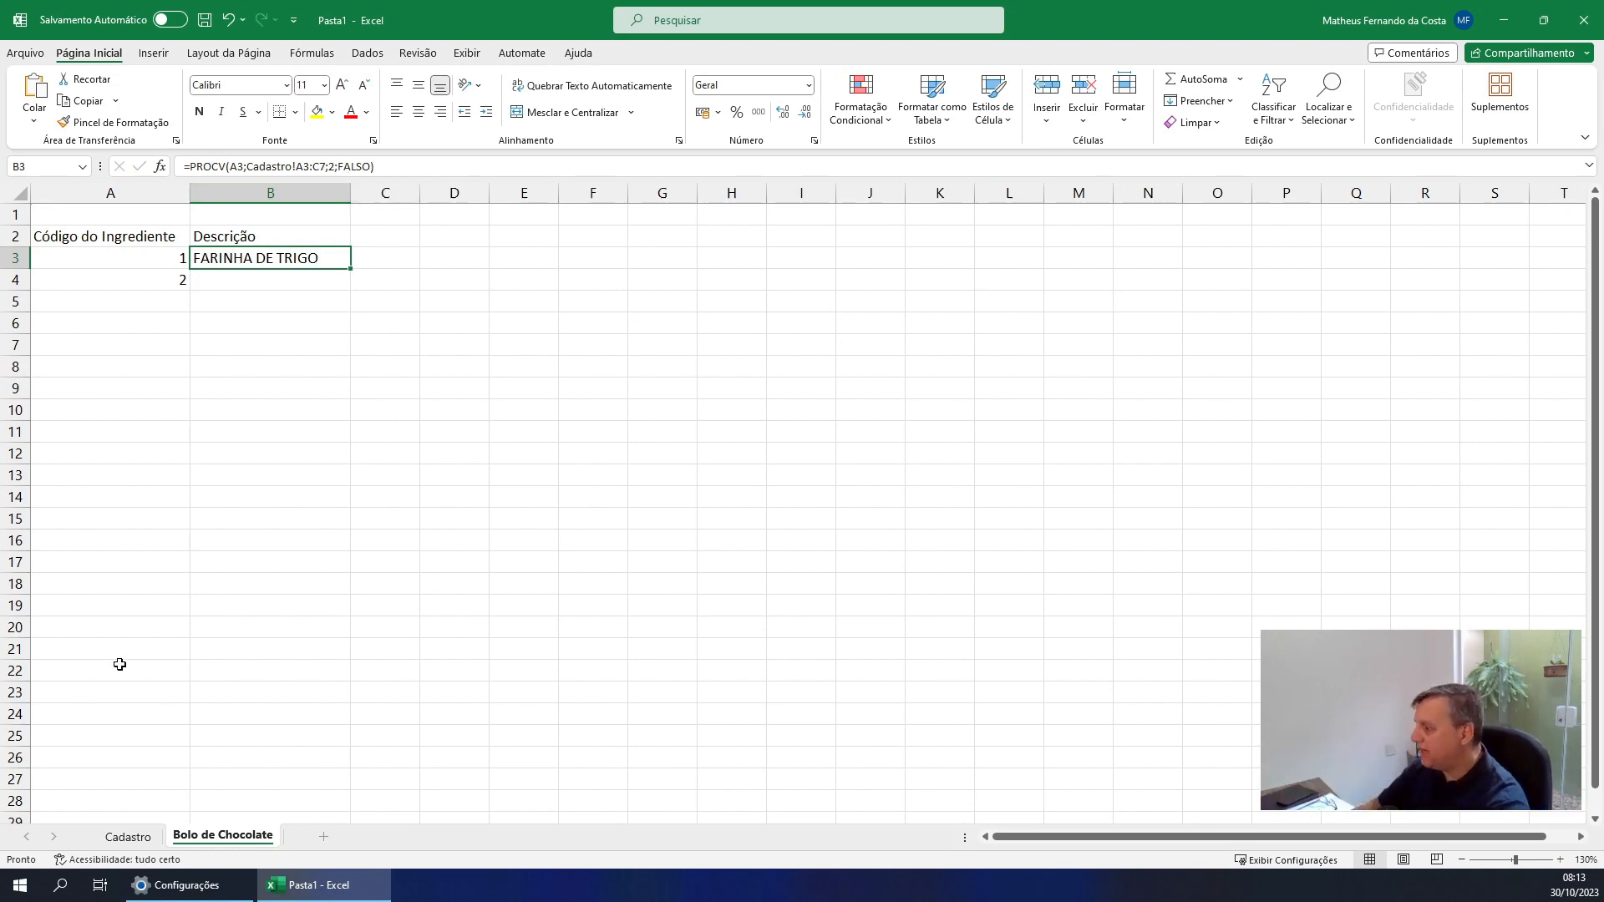
Check the Cadastro sheet and enter the header Unidade in C2 of the Bolo de Chocolate sheet
left_click(127, 837)
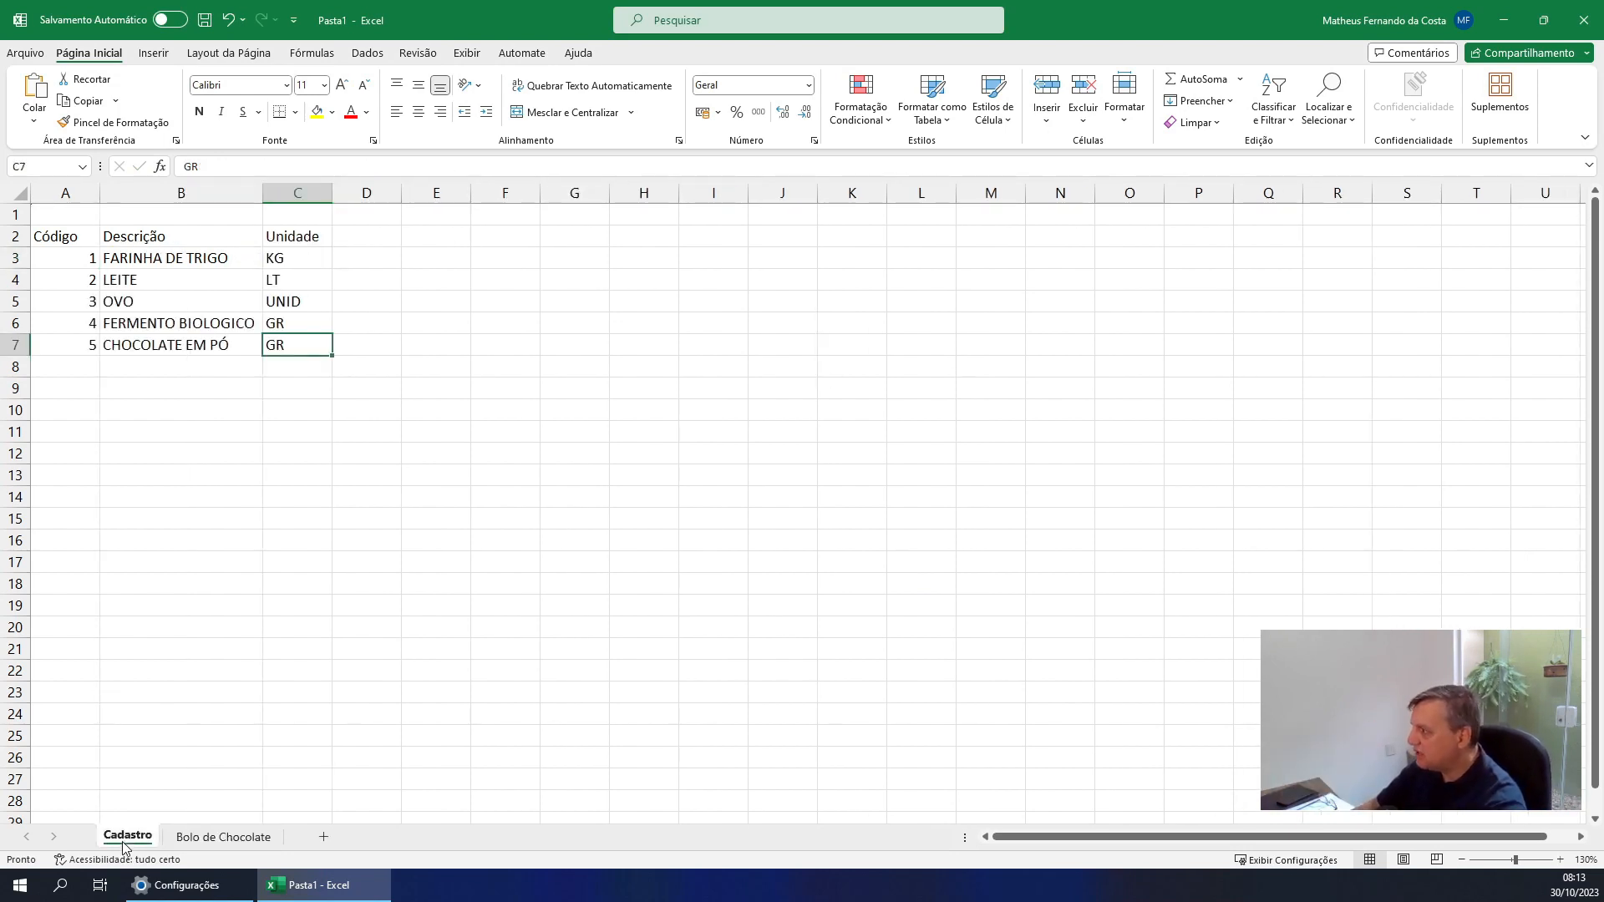
left_click(196, 837)
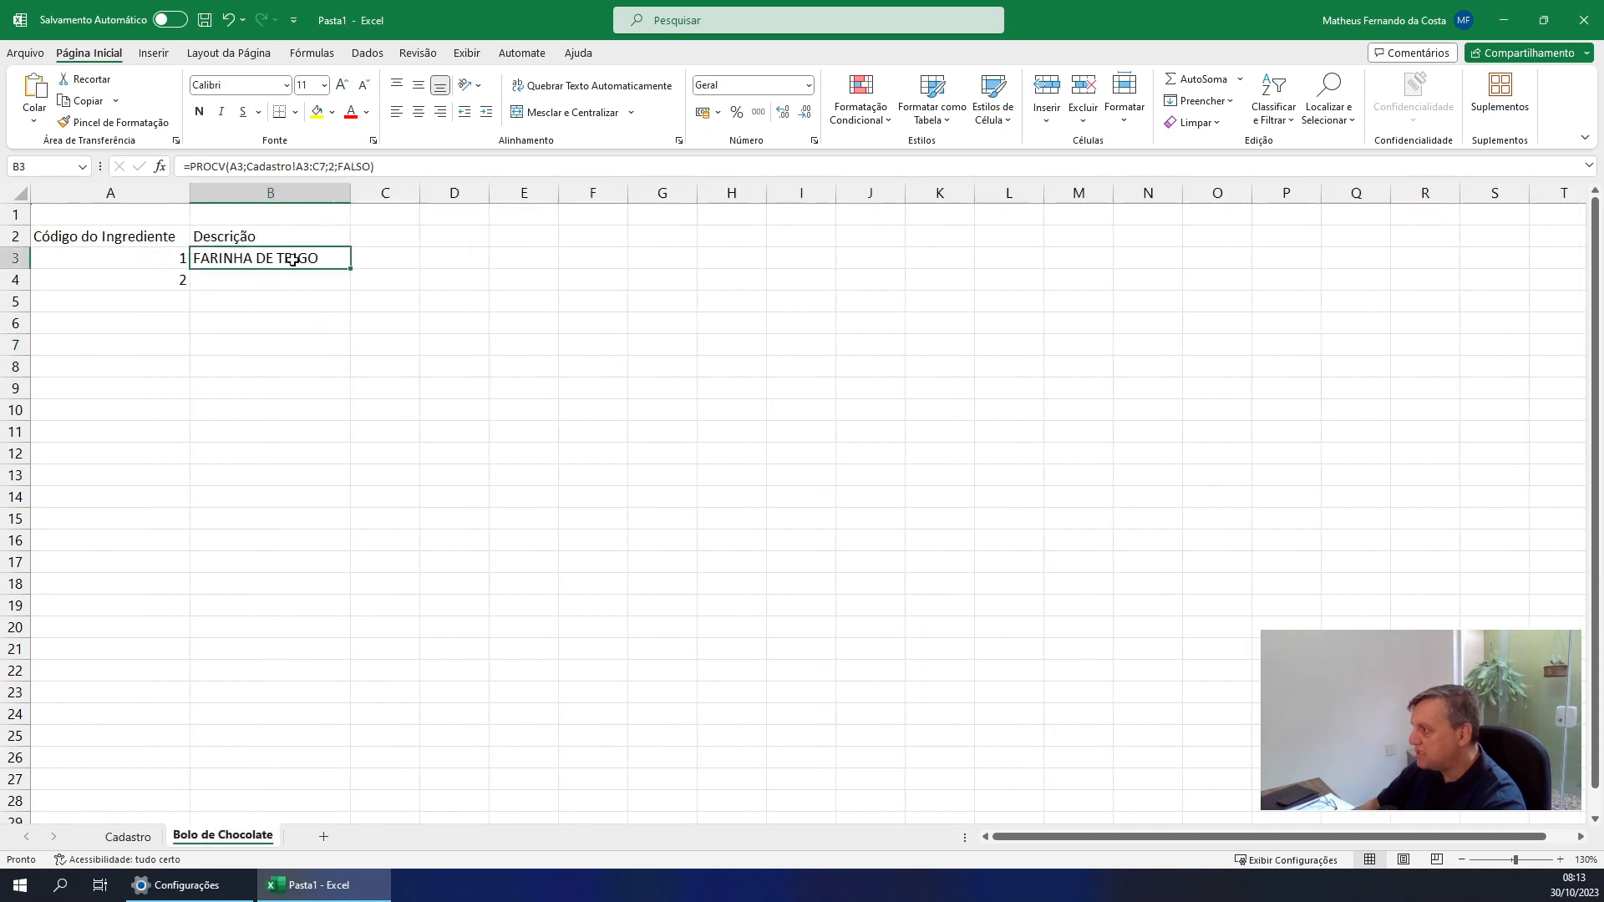
left_click(382, 230)
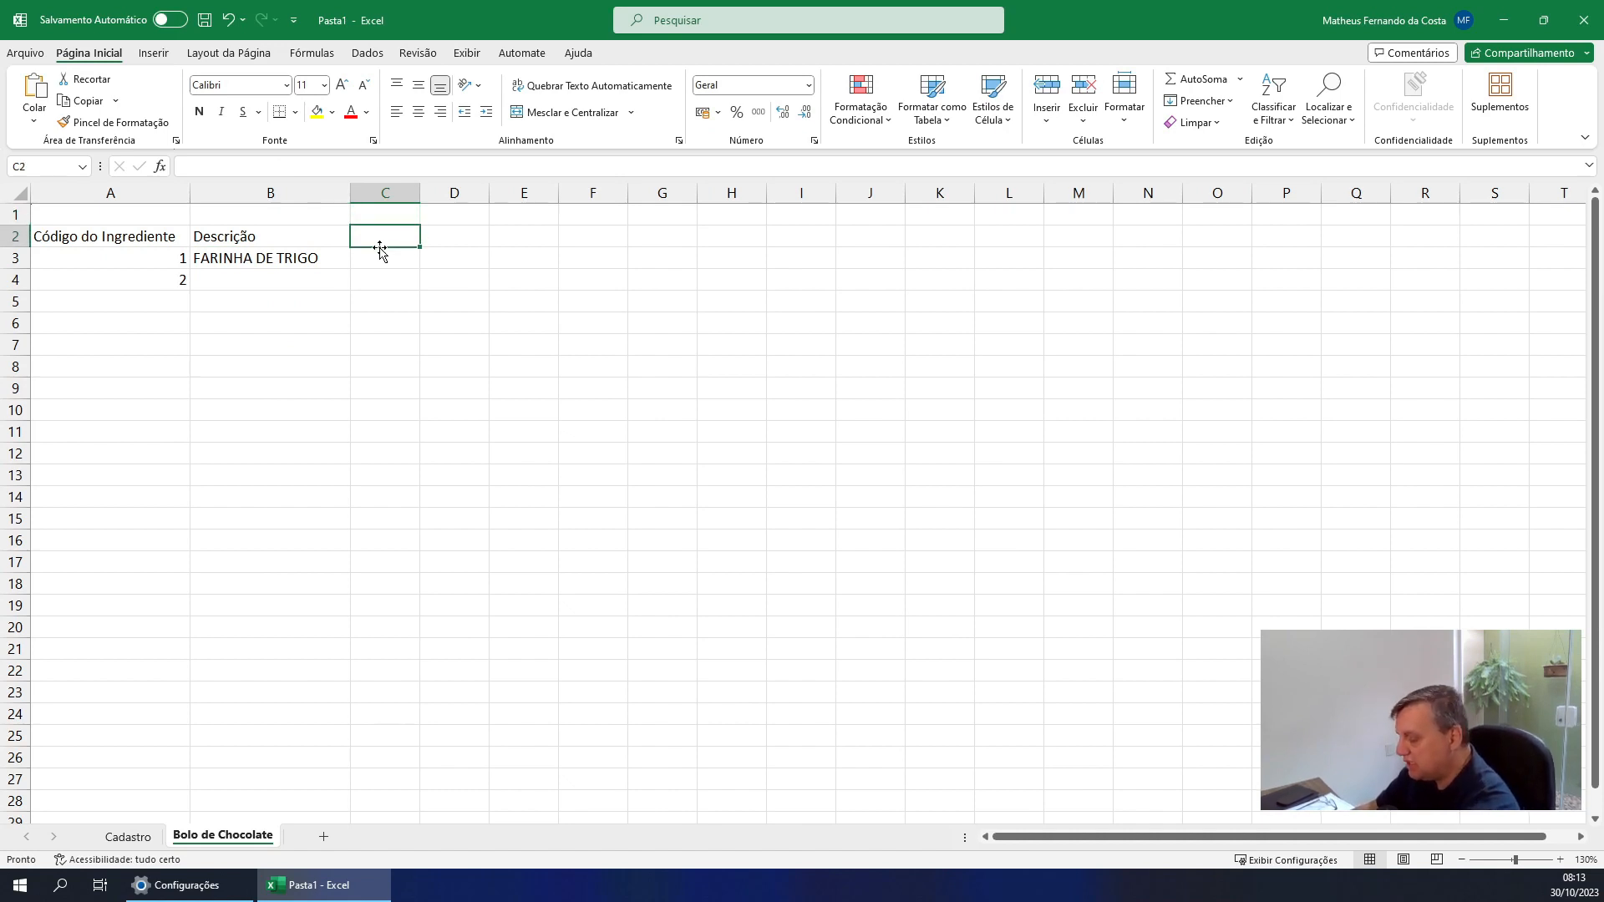
type("Unidade")
key("Return")
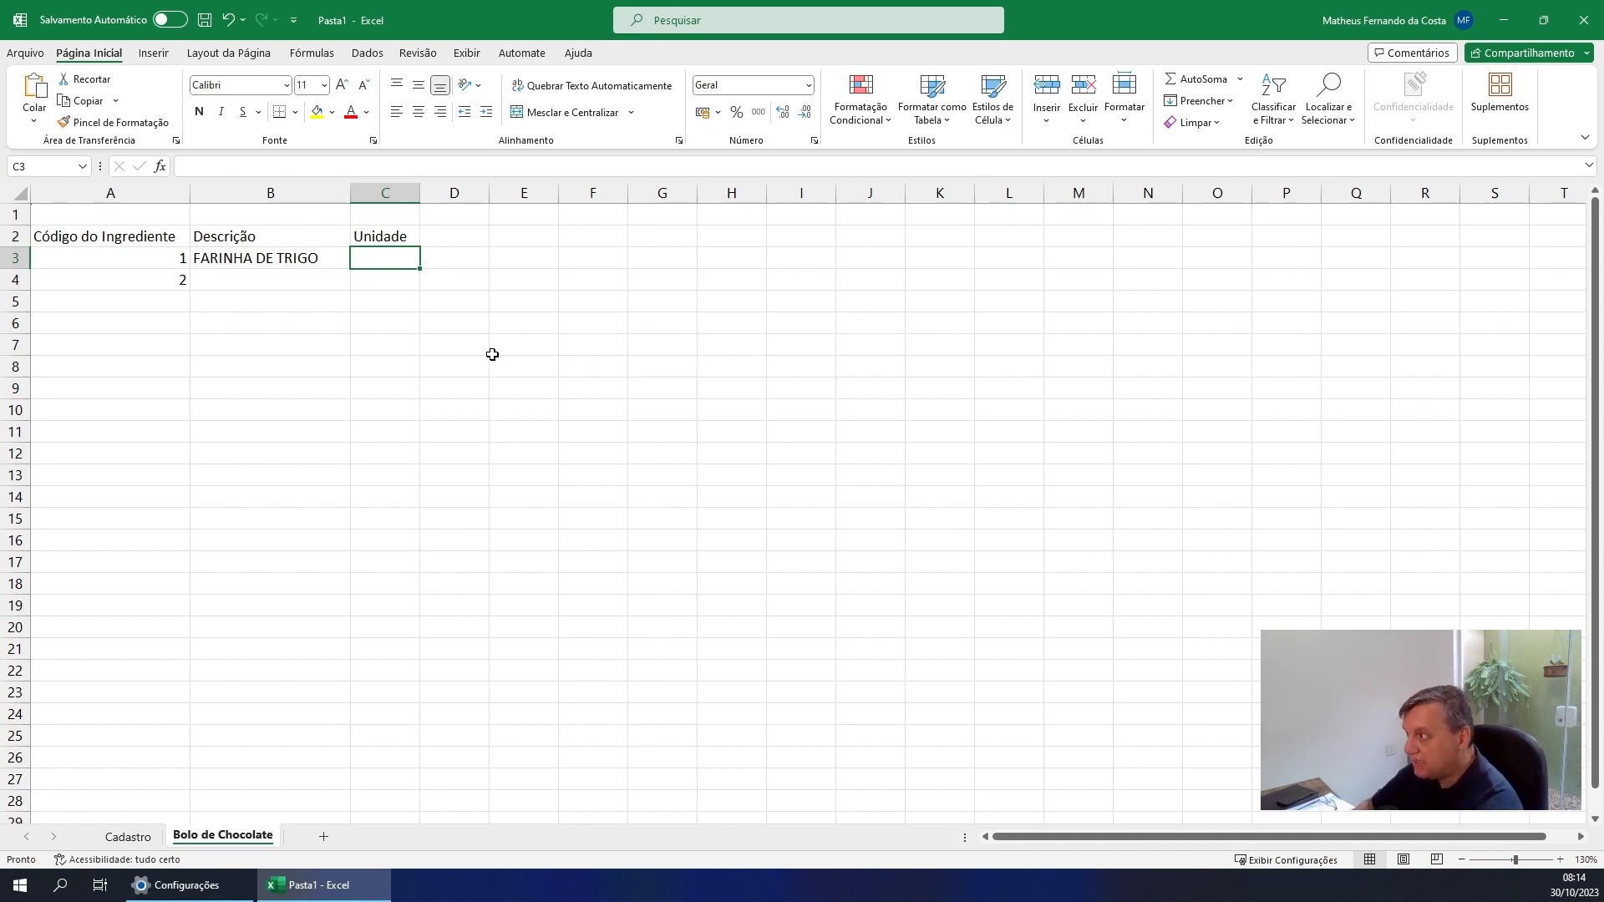
Start a PROCV formula in C3 with cell A3 as the lookup value
type("=")
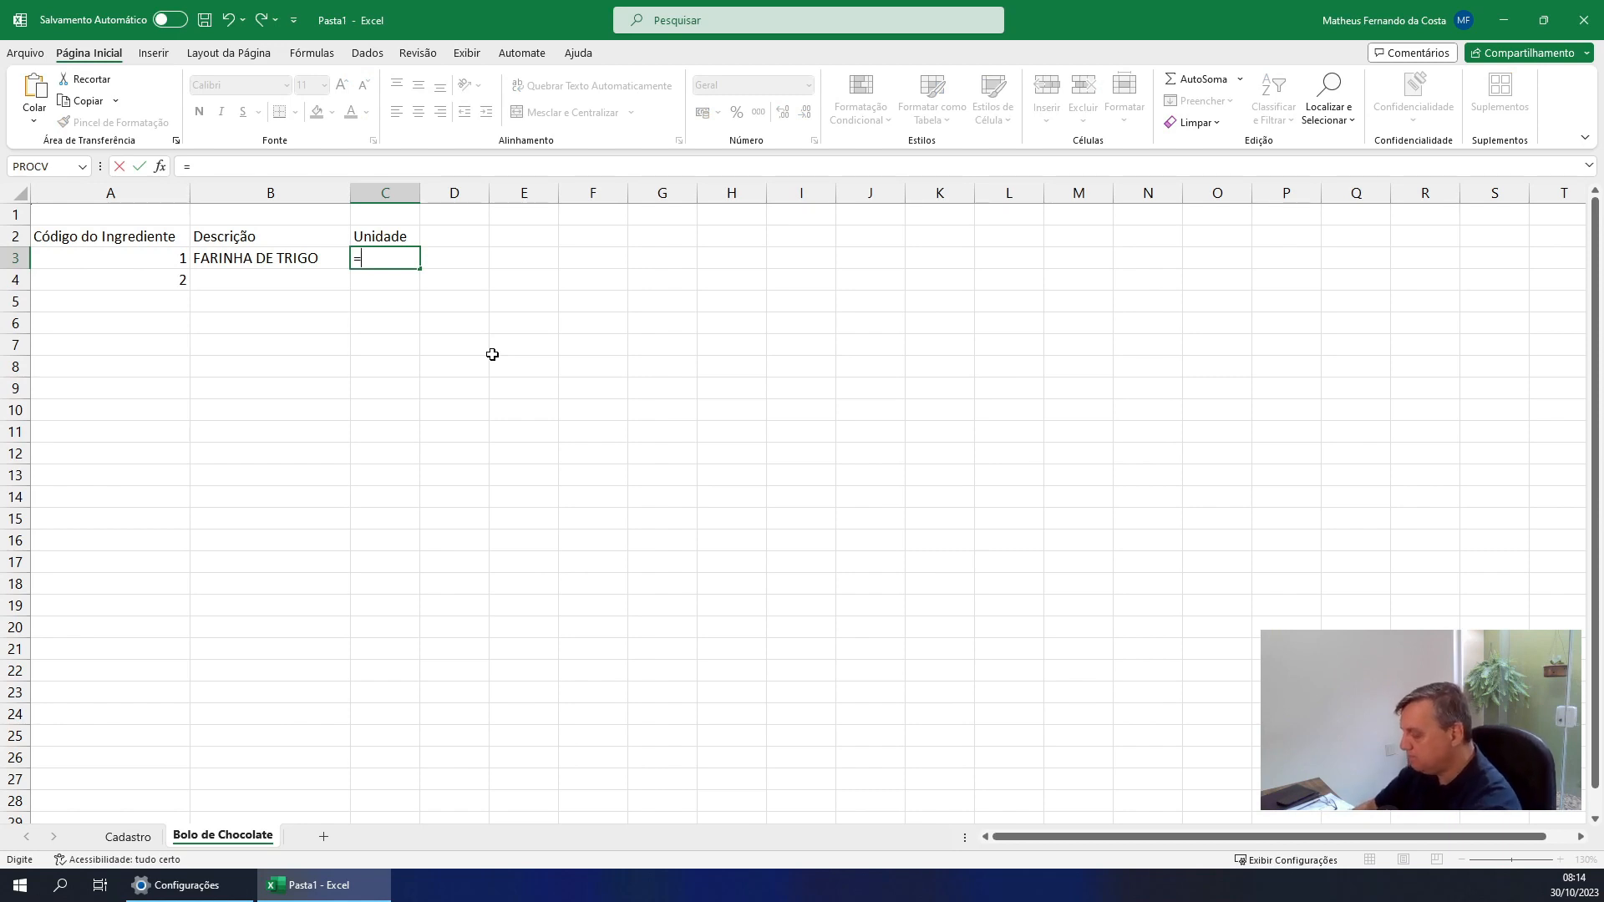
type("pr")
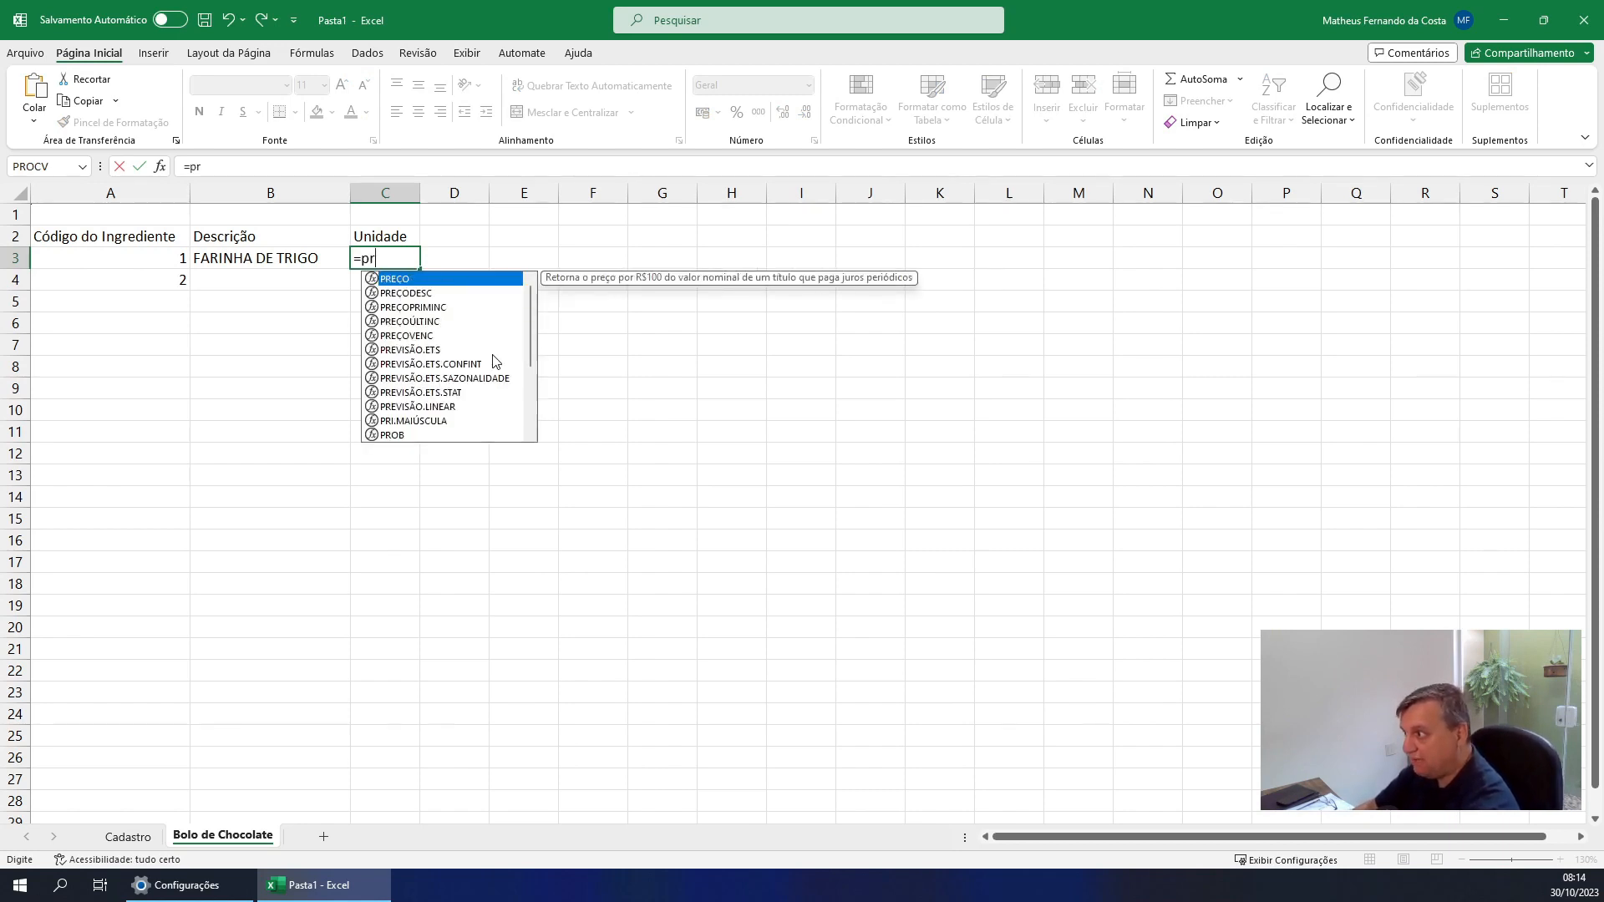
type("oc")
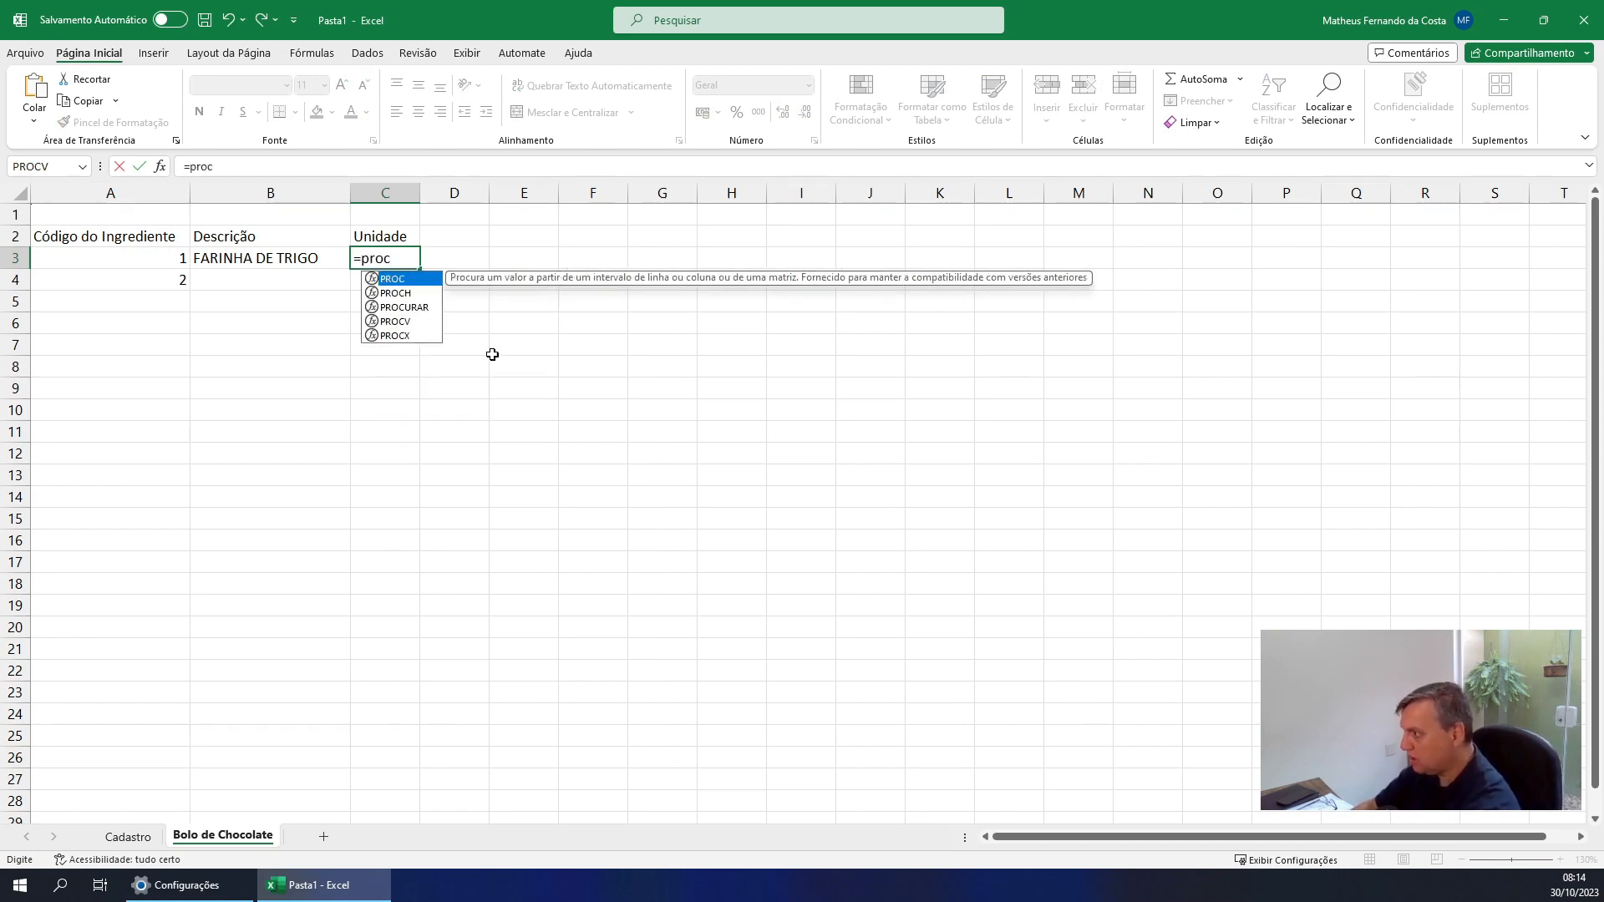
type("v")
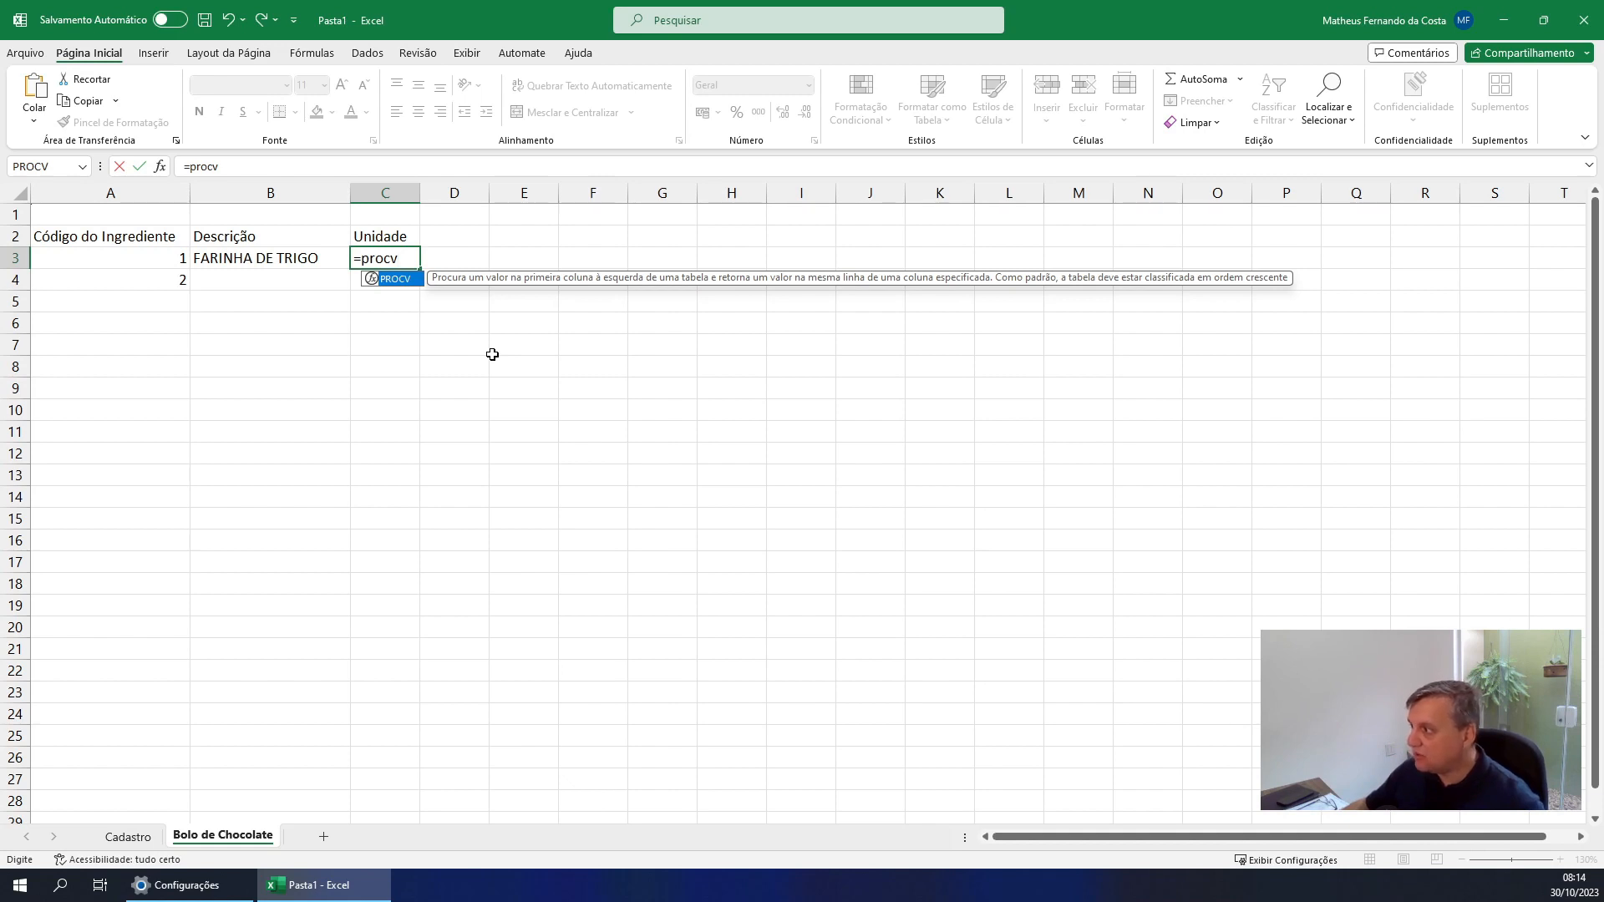
key("Tab")
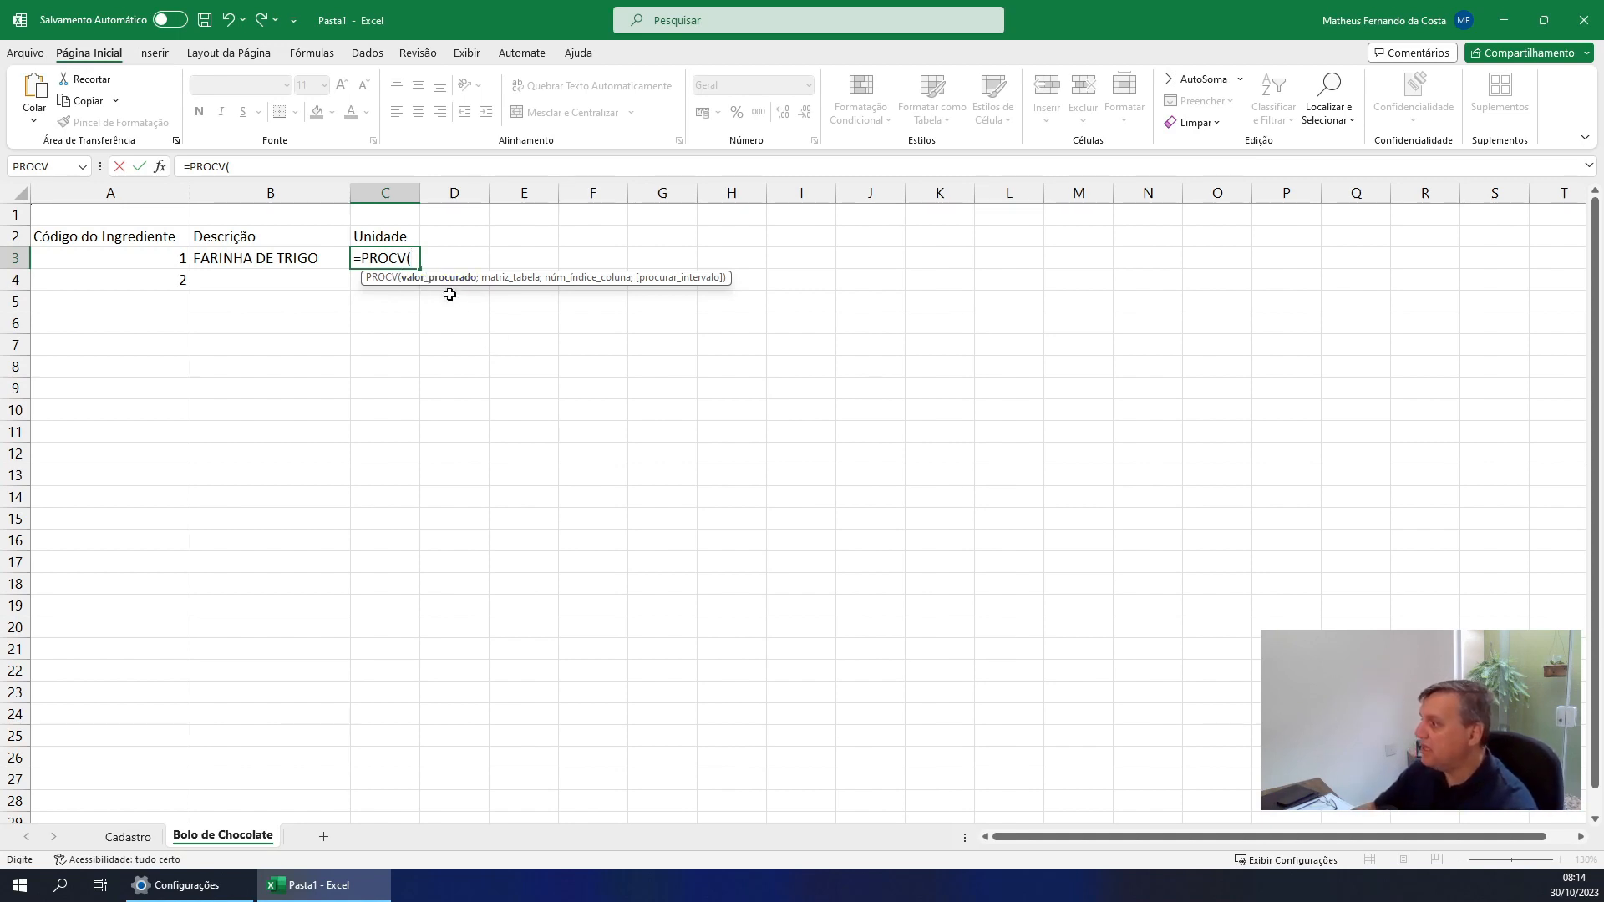
left_click(167, 260)
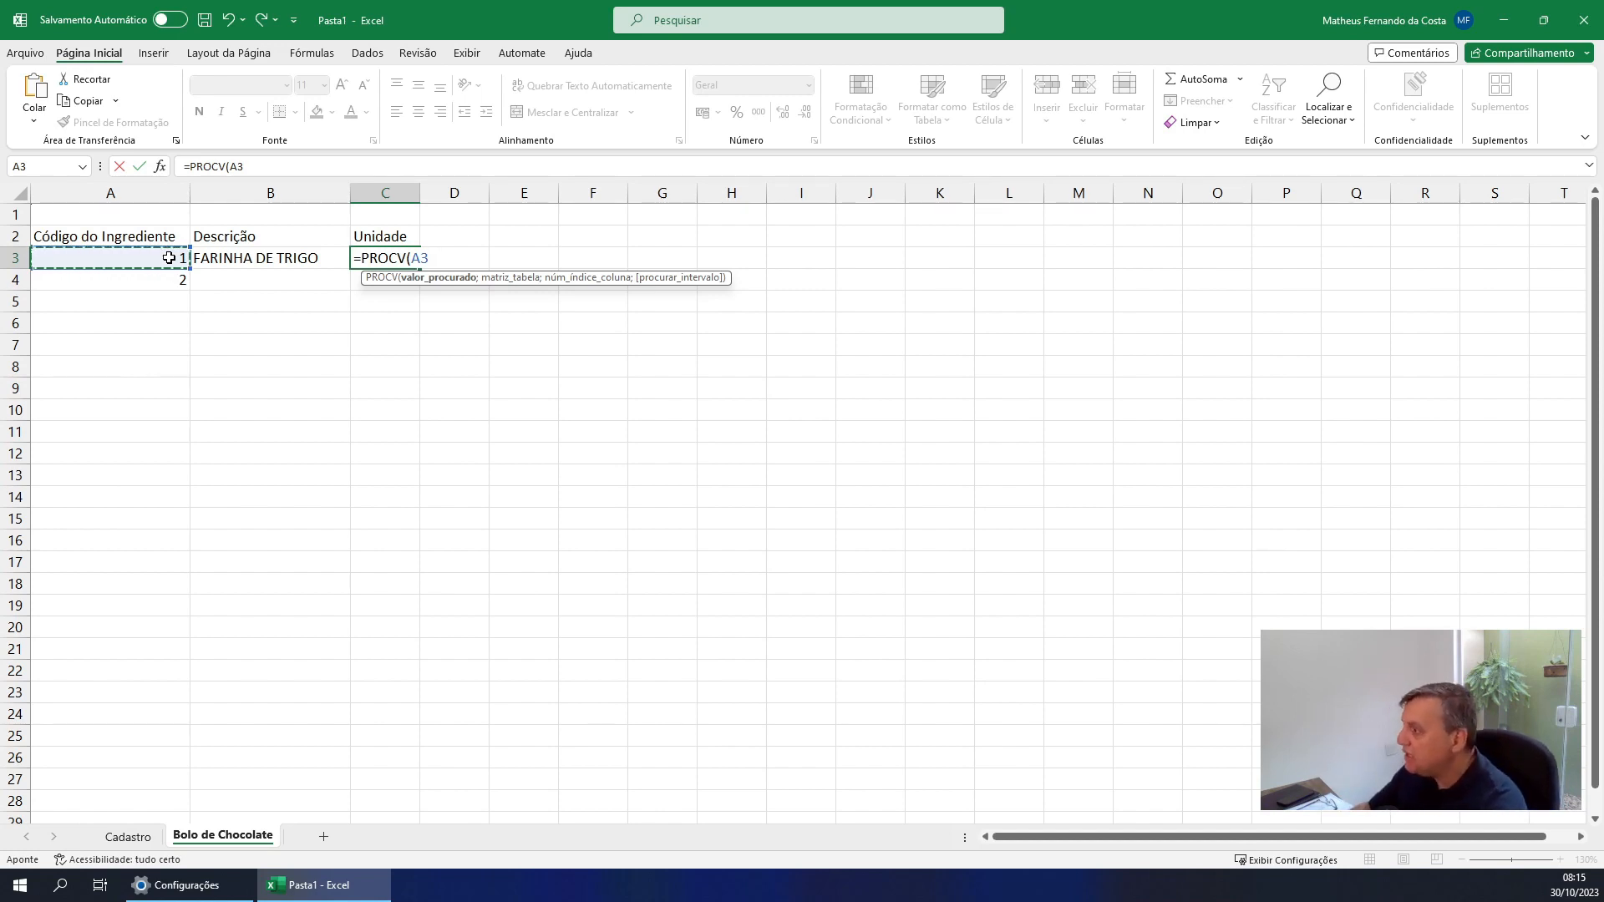
type(";")
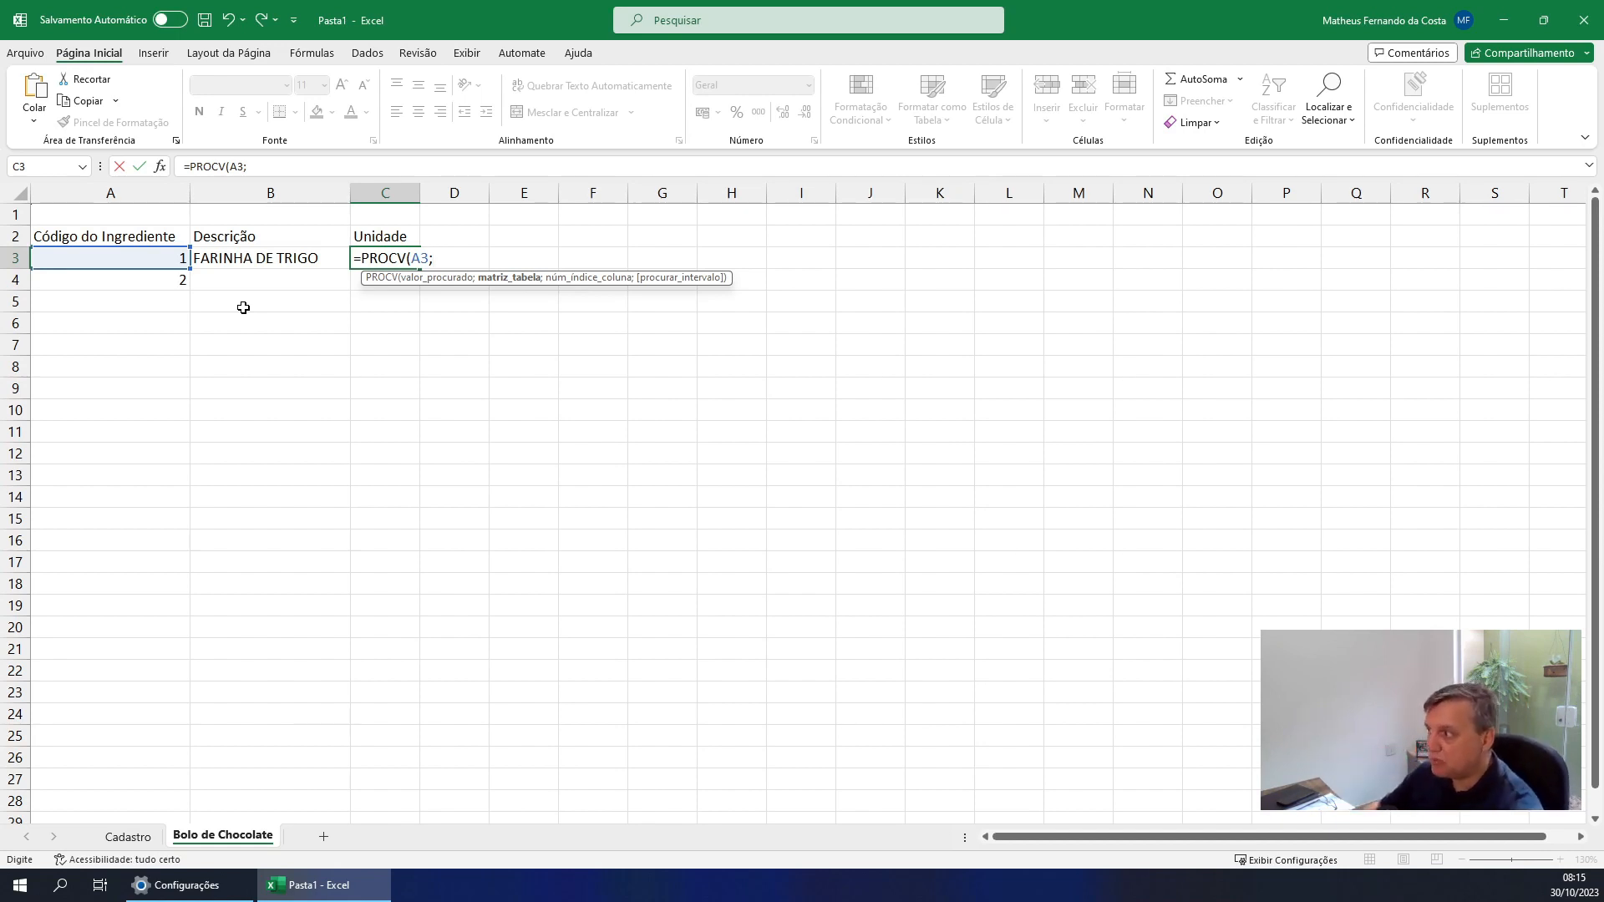
Set Matriz_tabela of the PROCV function in C3 to the range A3:C7 of the Cadastro sheet
left_click(161, 166)
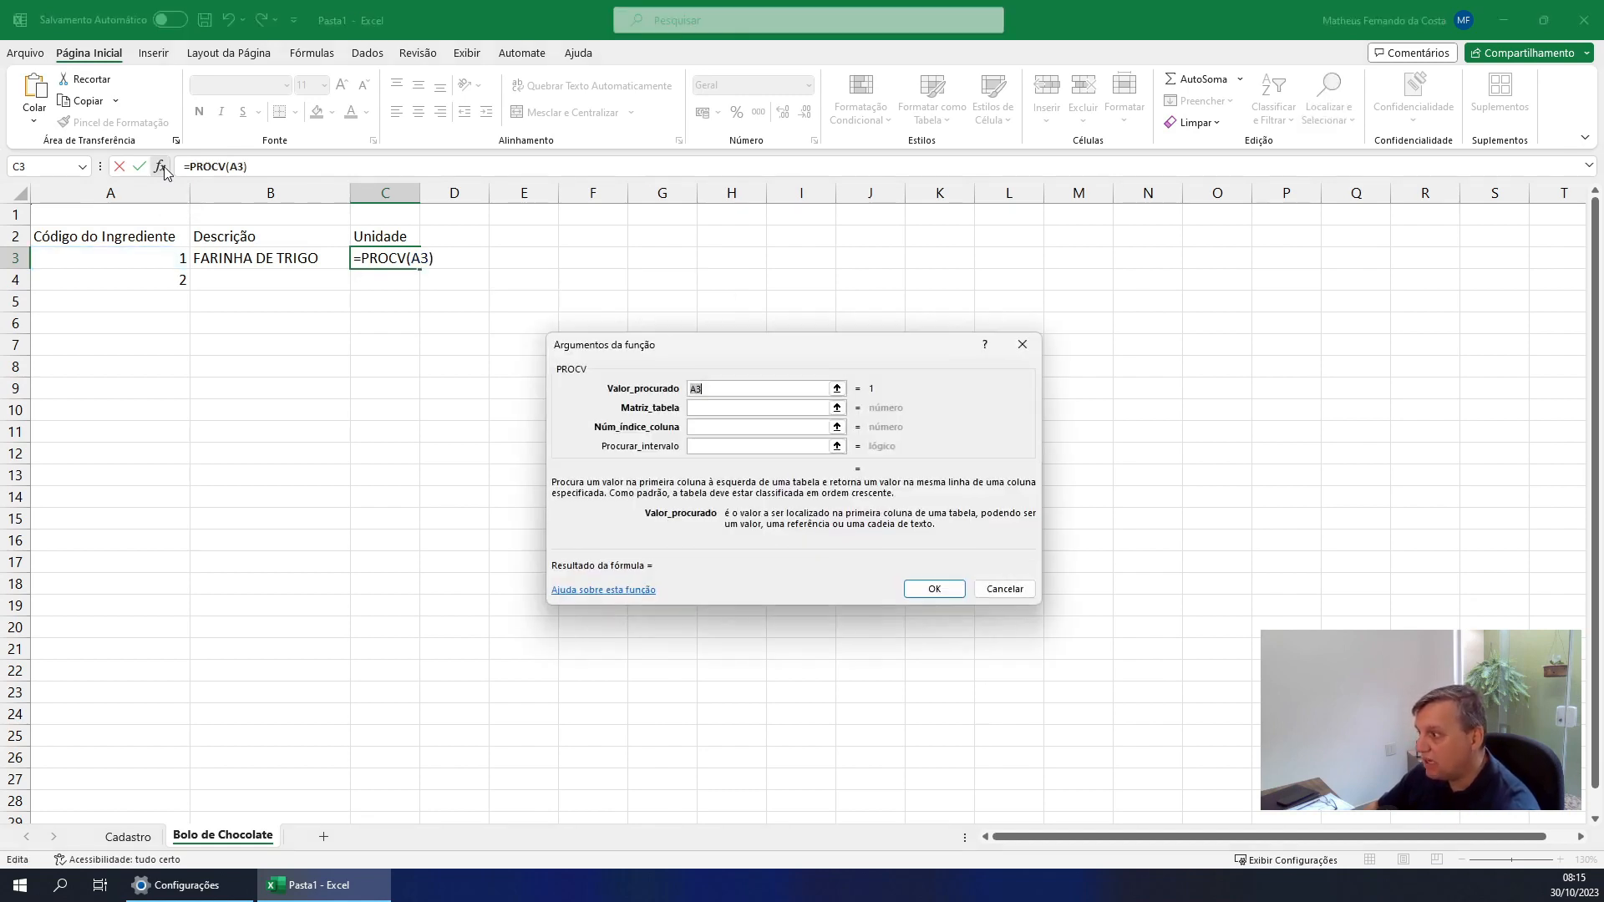
left_click(707, 408)
left_click(838, 410)
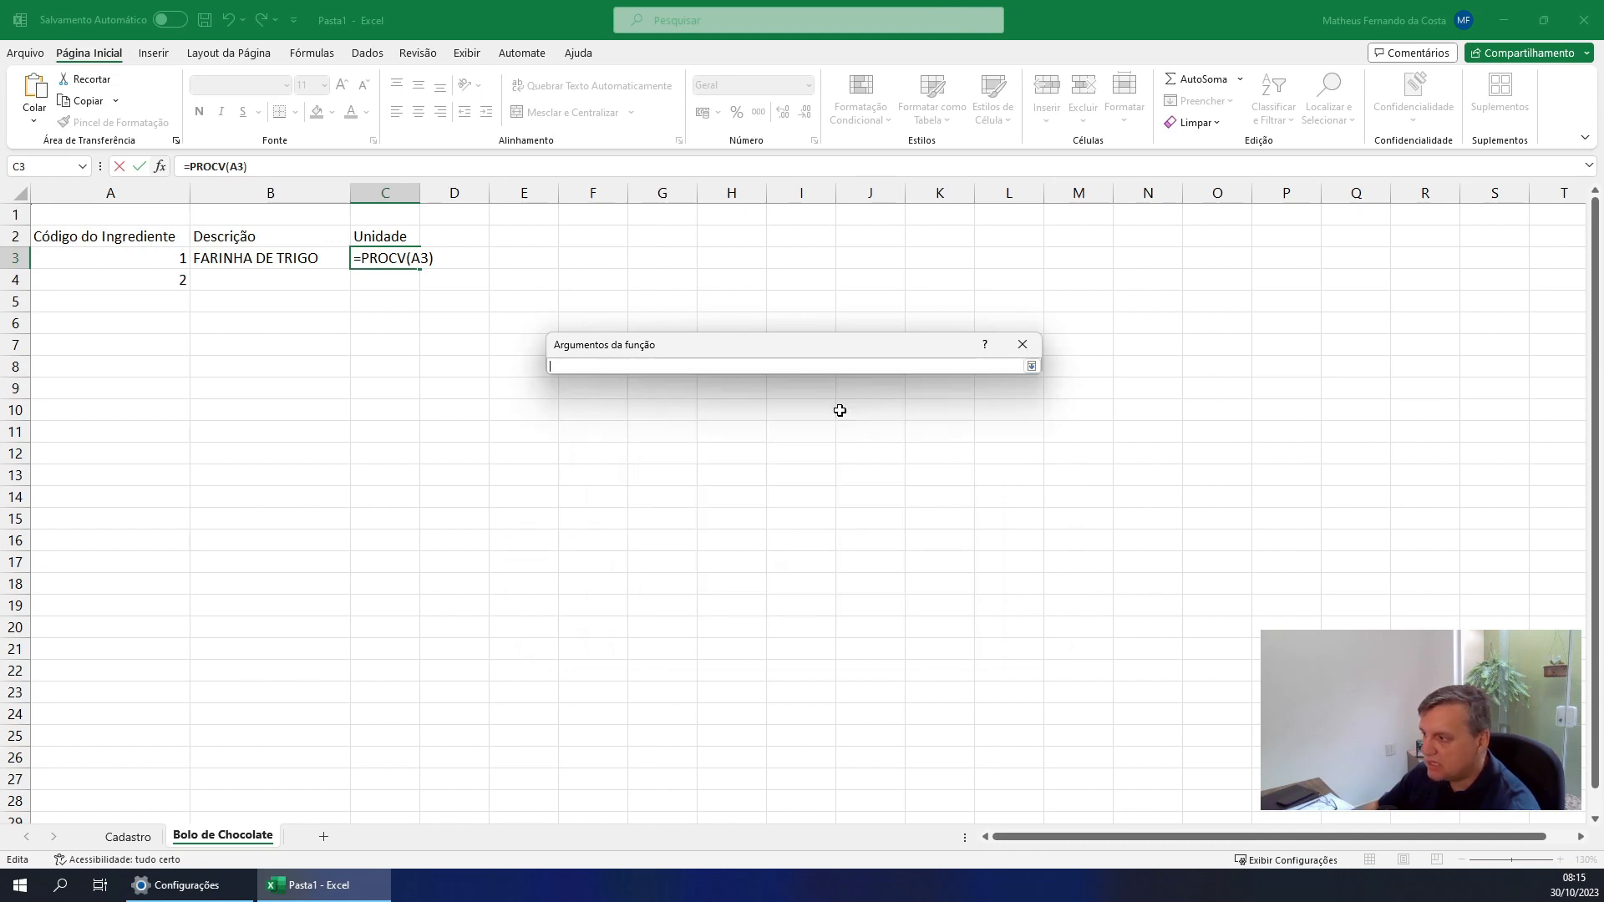
left_click(128, 836)
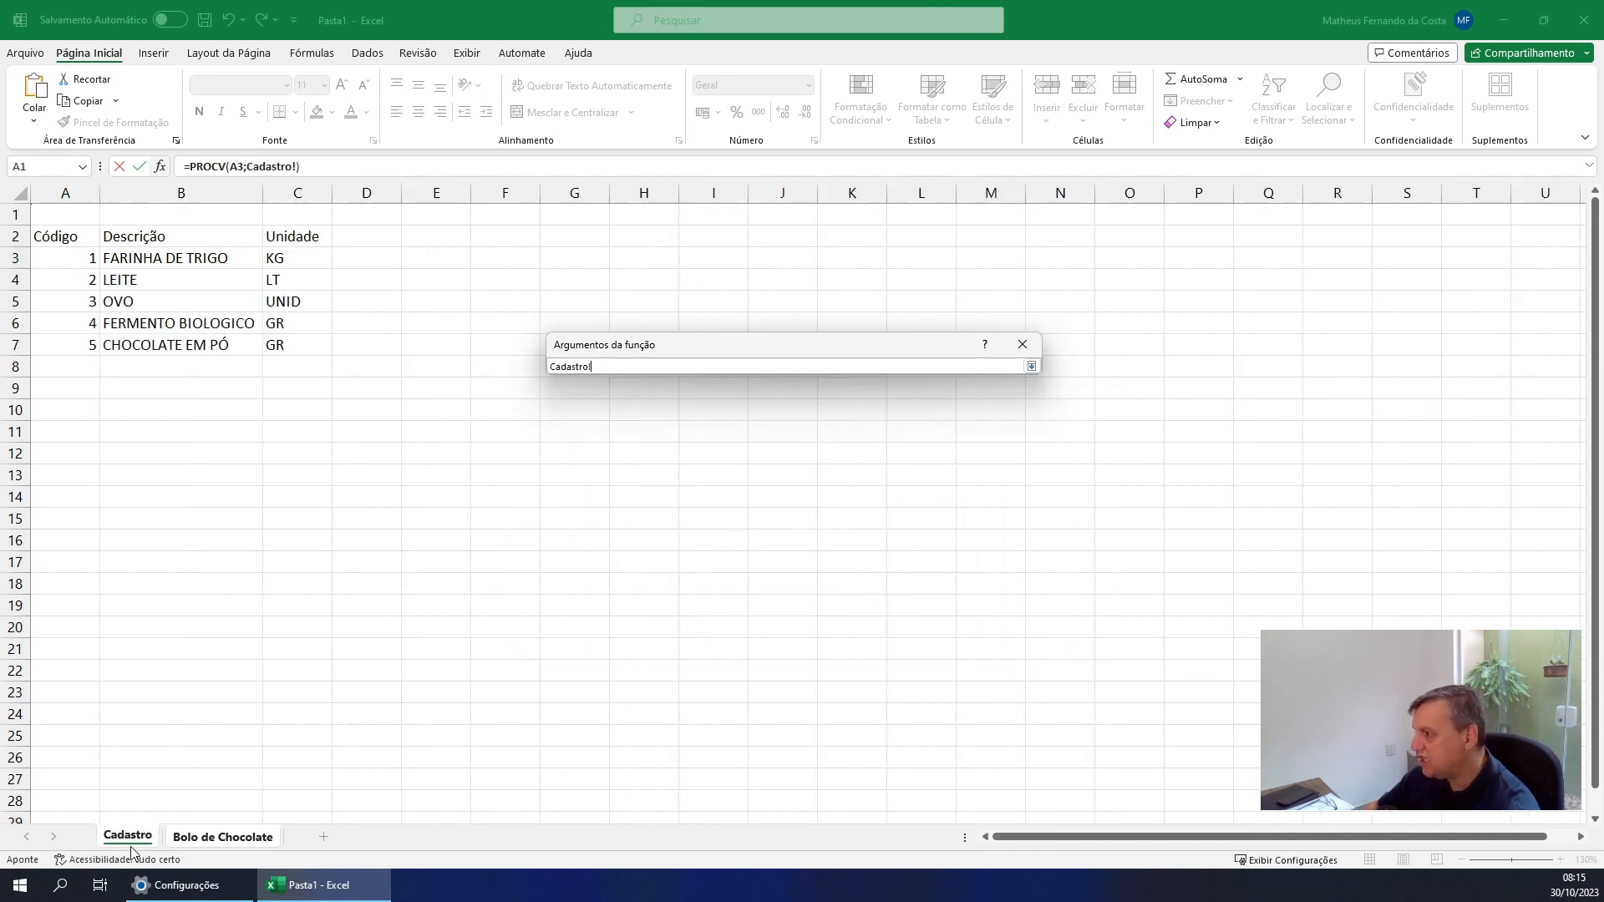
left_click_drag(63, 257, 305, 344)
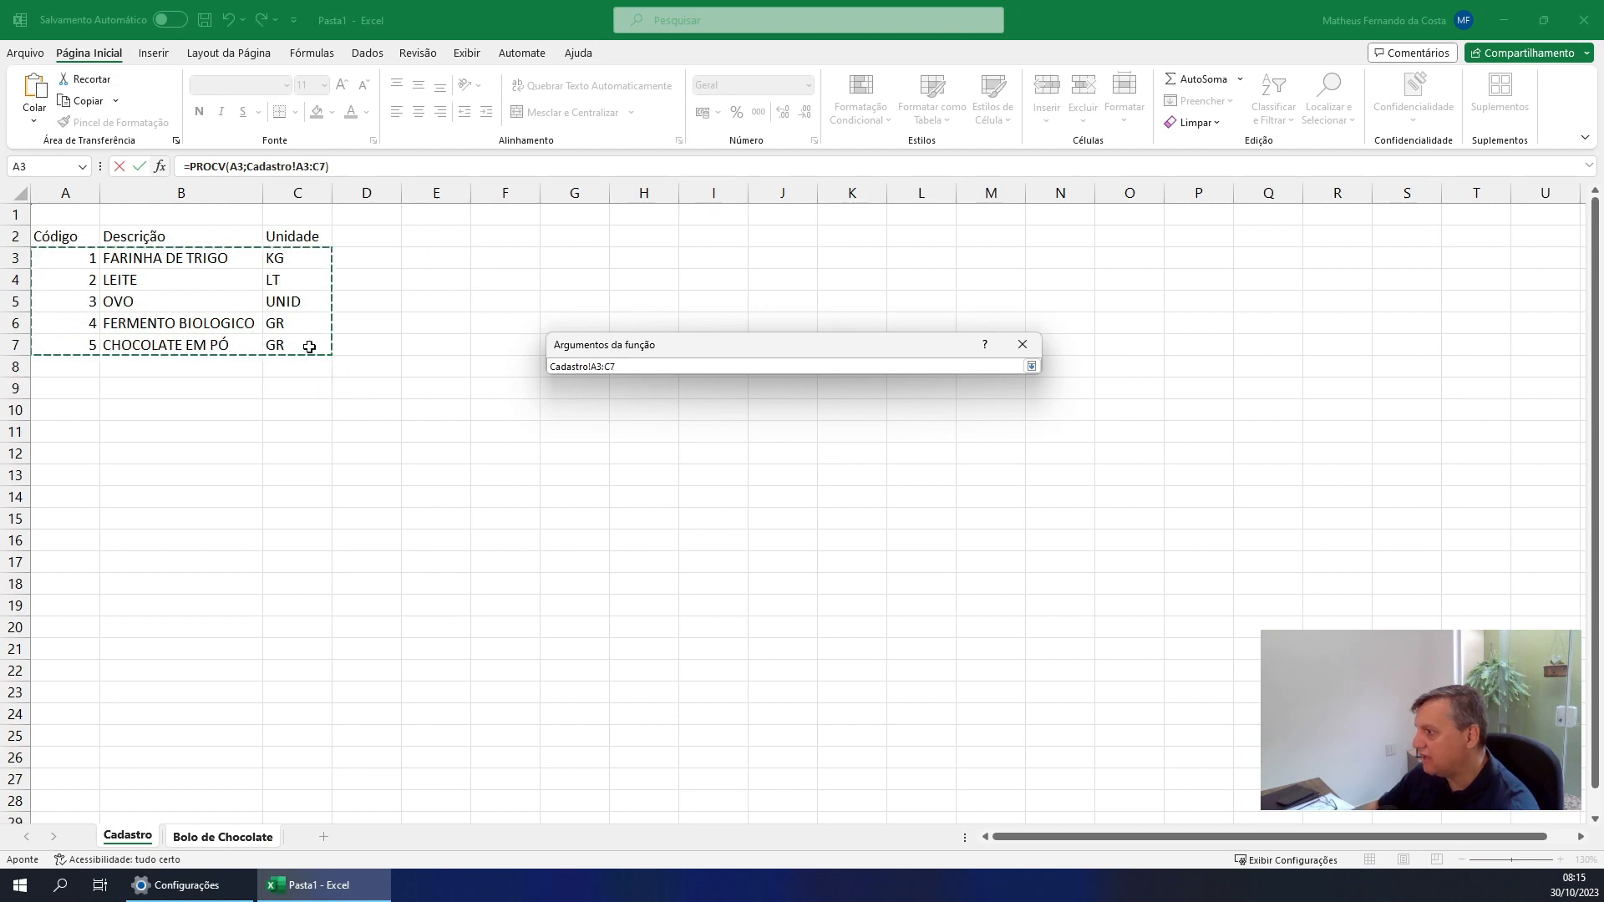
left_click(1034, 365)
Set Núm_índice_coluna to 3 and Procurar_intervalo to falso, and confirm the PROCV function in C3
left_click(724, 427)
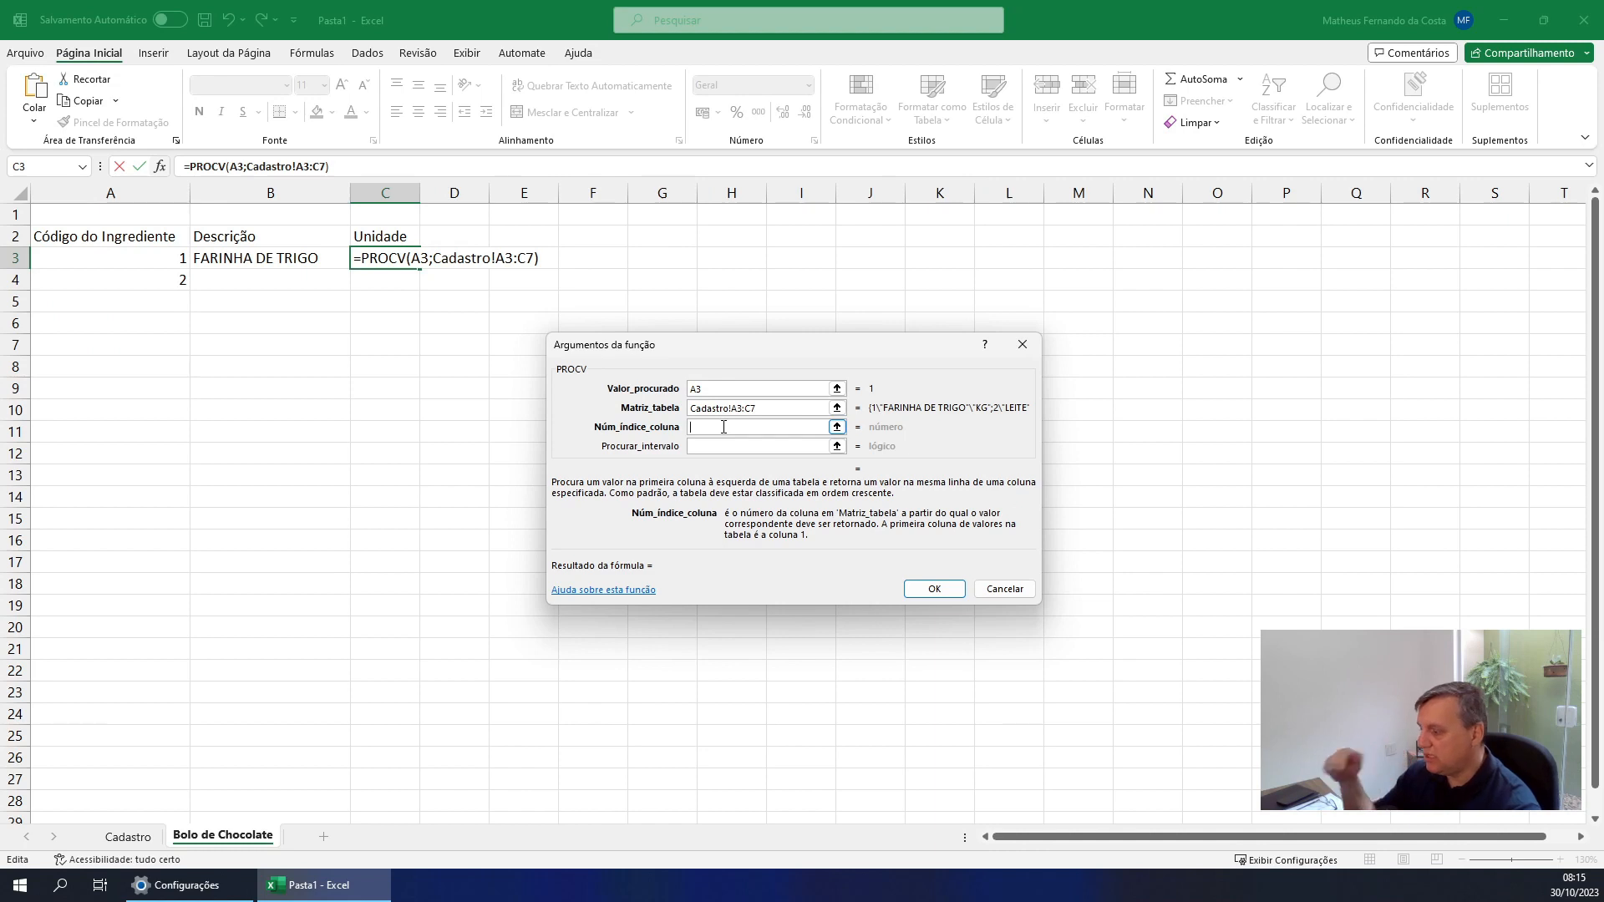
type("2")
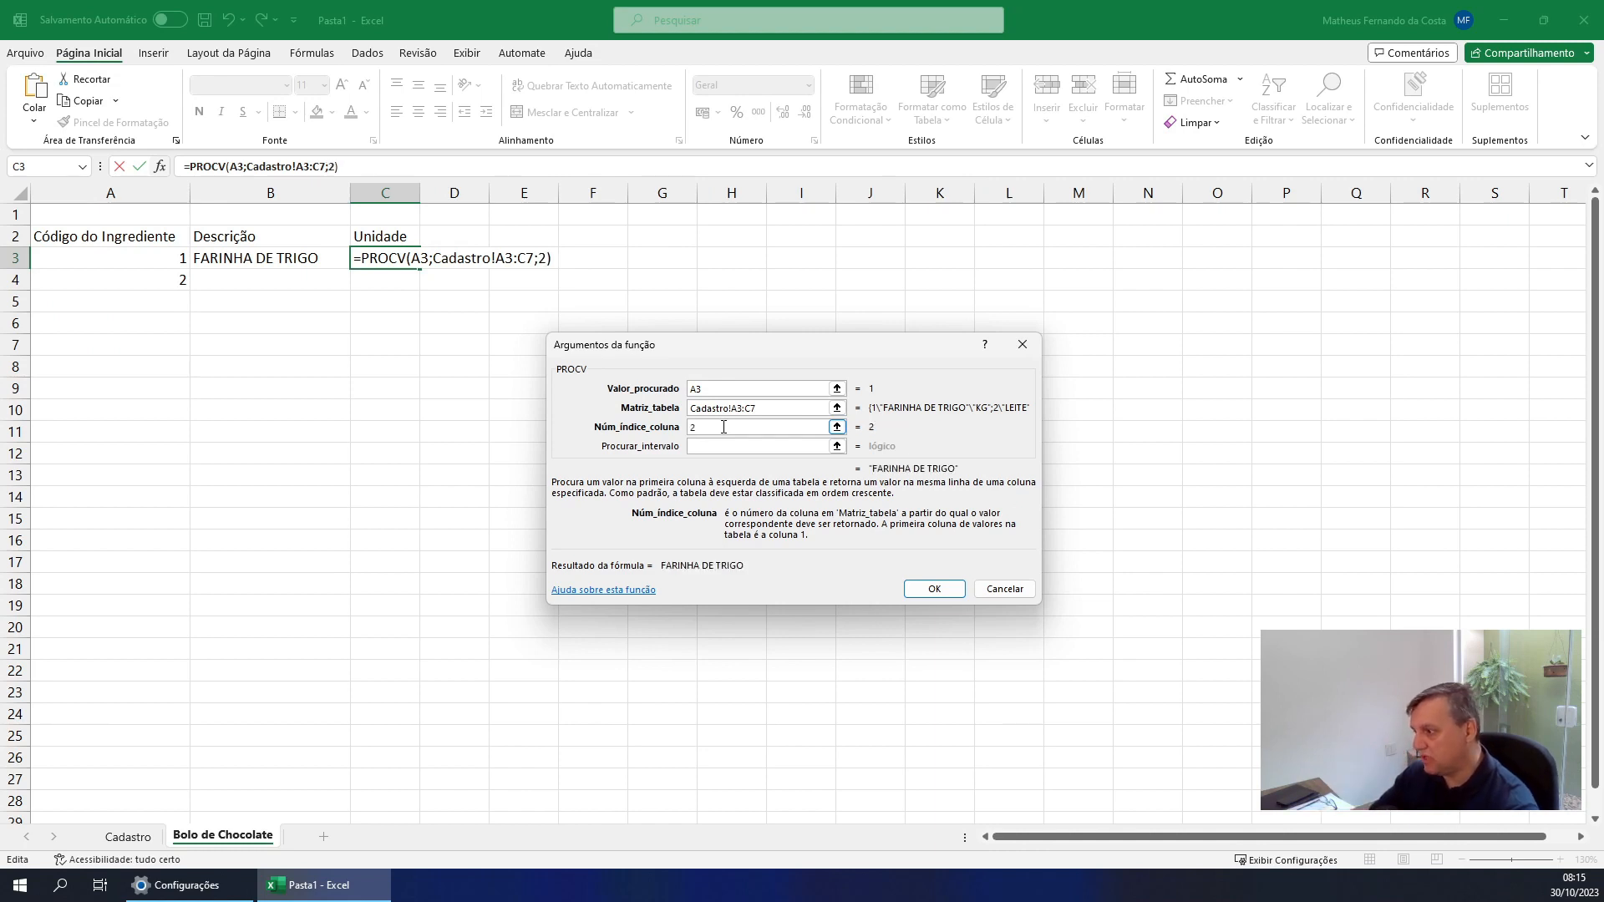
key("BackSpace")
type("3")
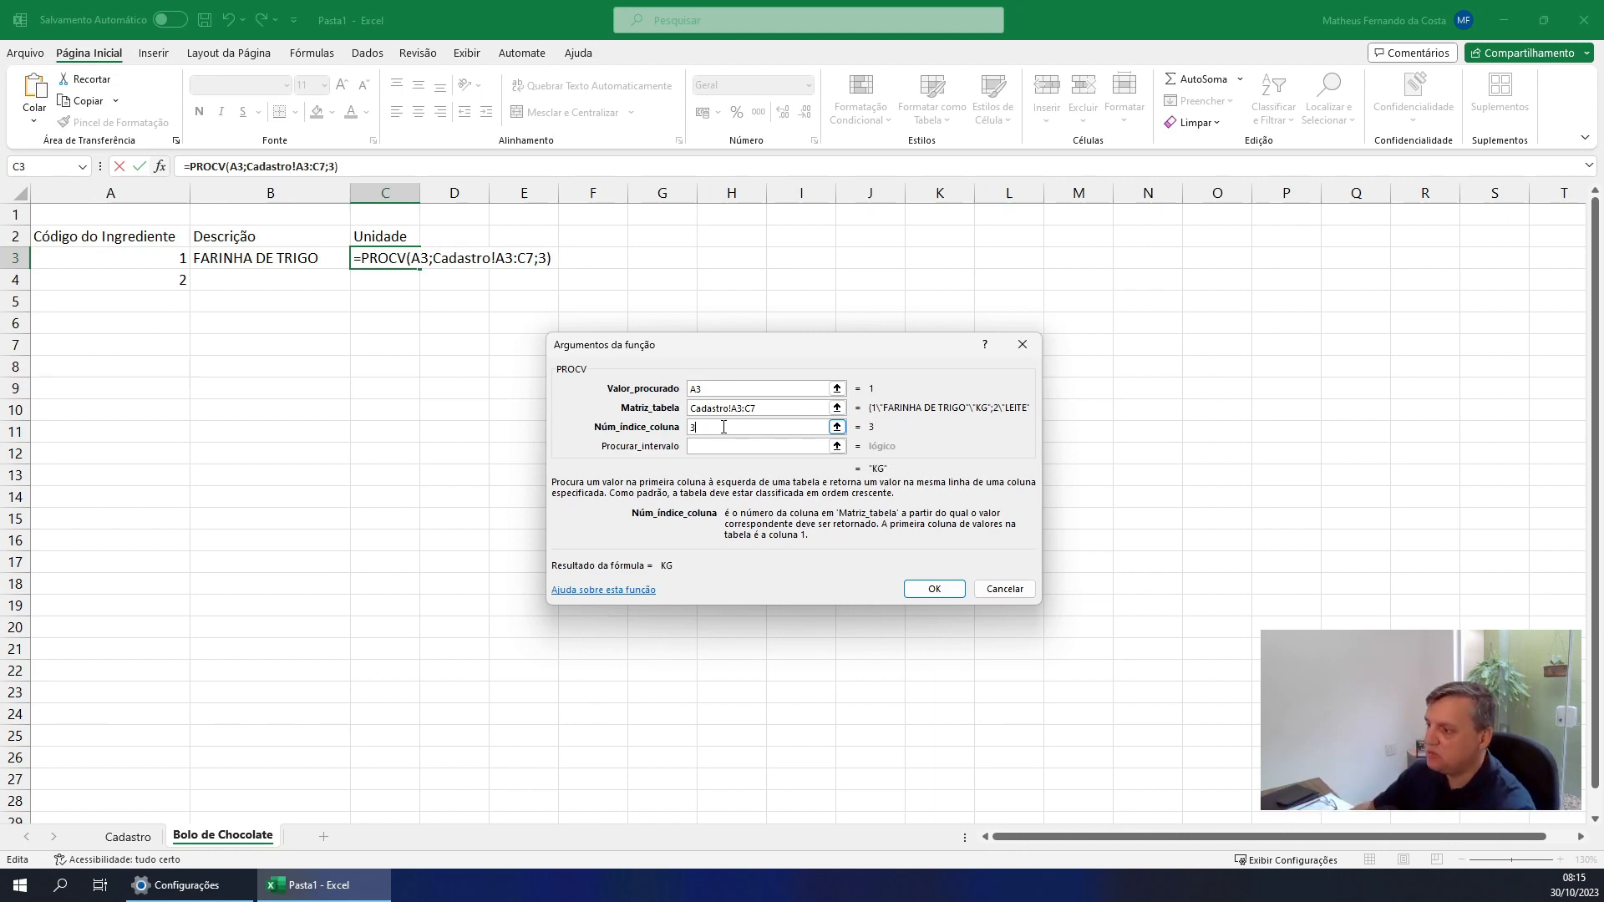
key("Tab")
type("falso")
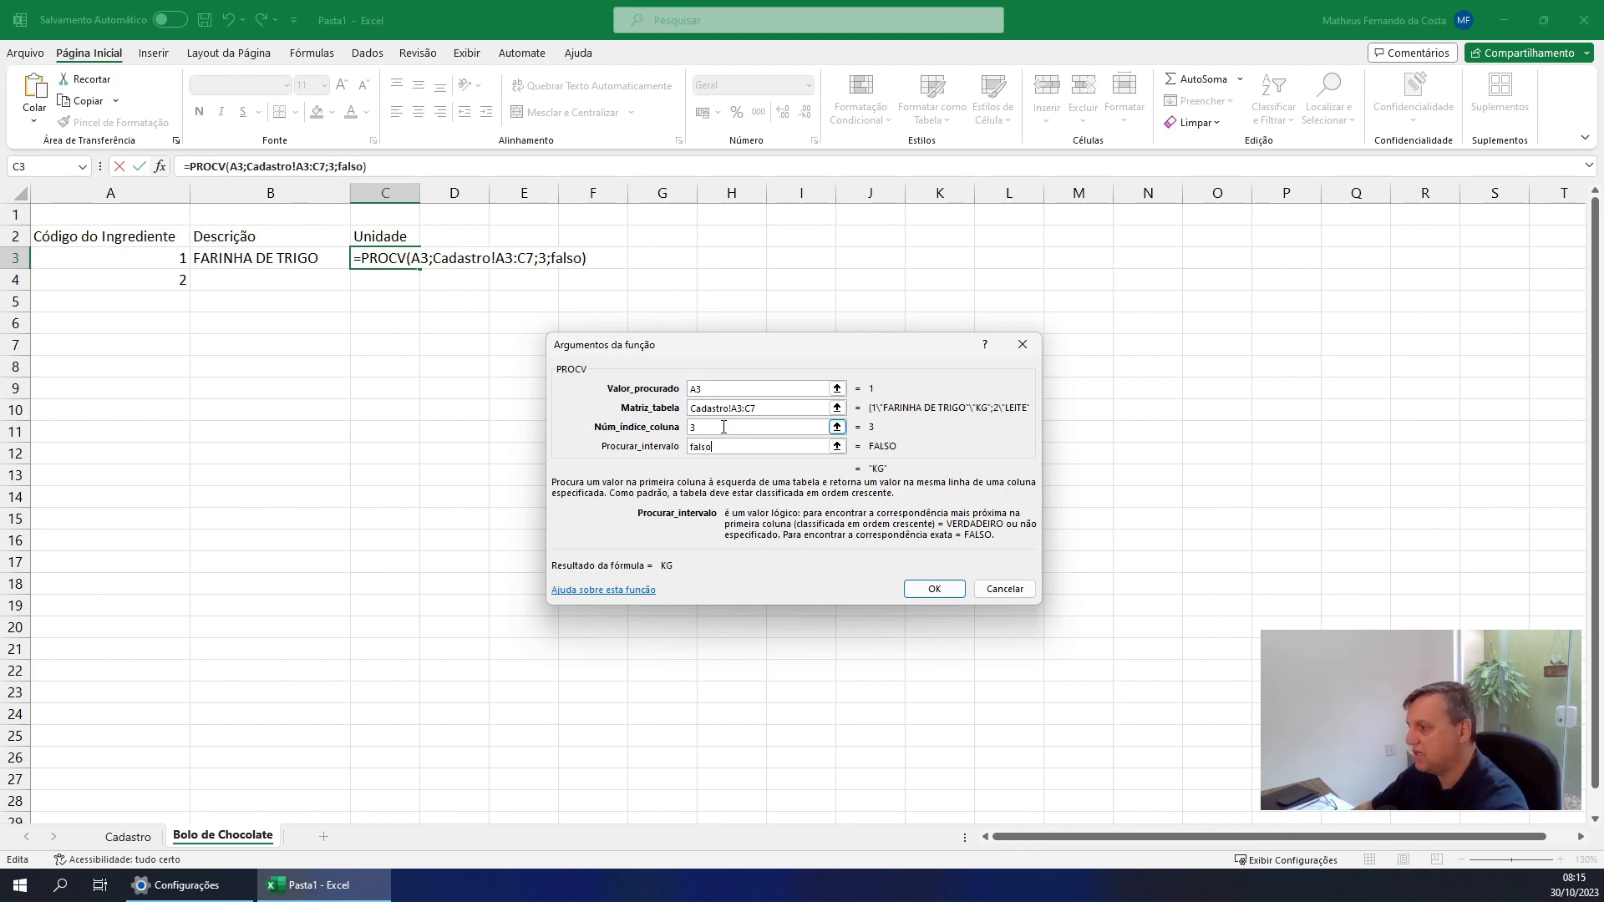
key("Tab")
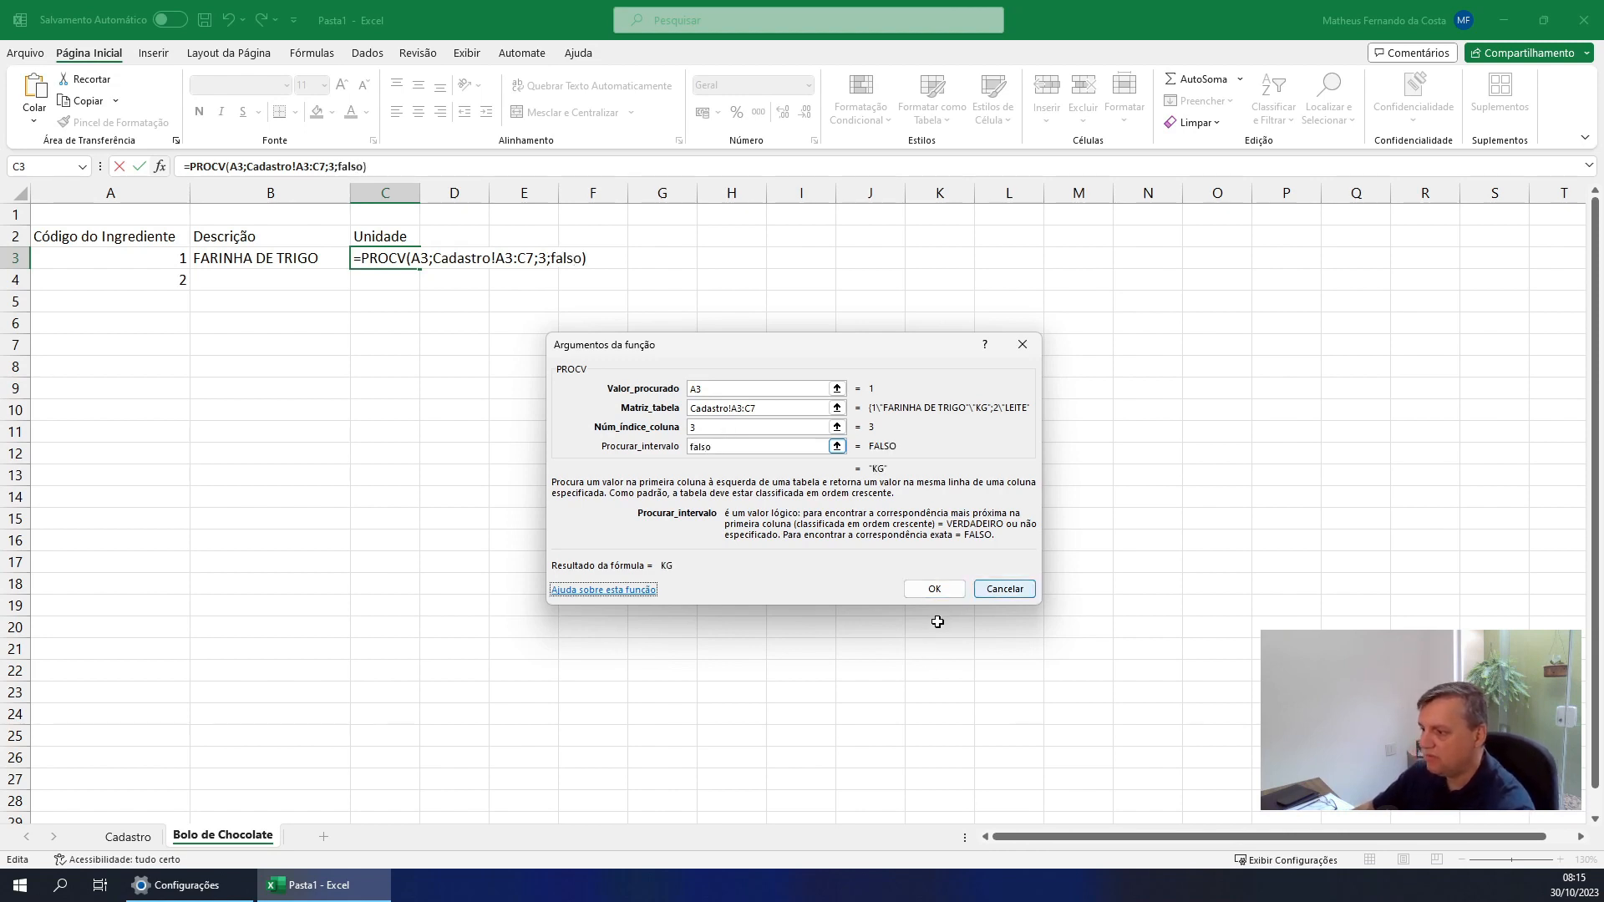
left_click(936, 590)
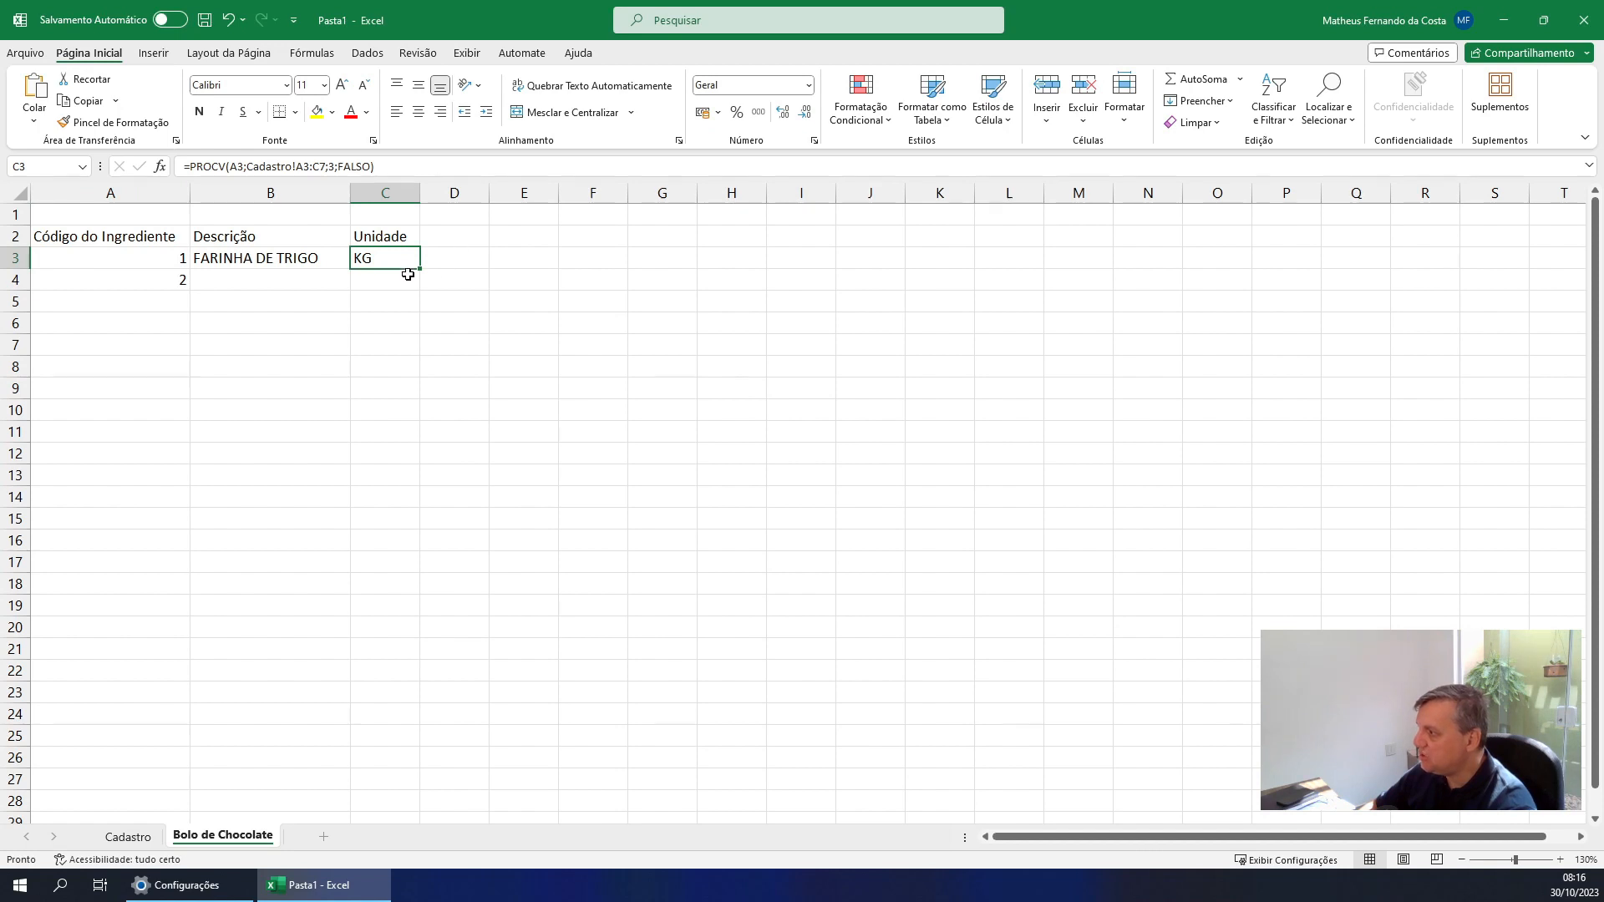
Copy the description and unit PROCV formulas from B3:C3 to B4:C4
left_click(236, 259)
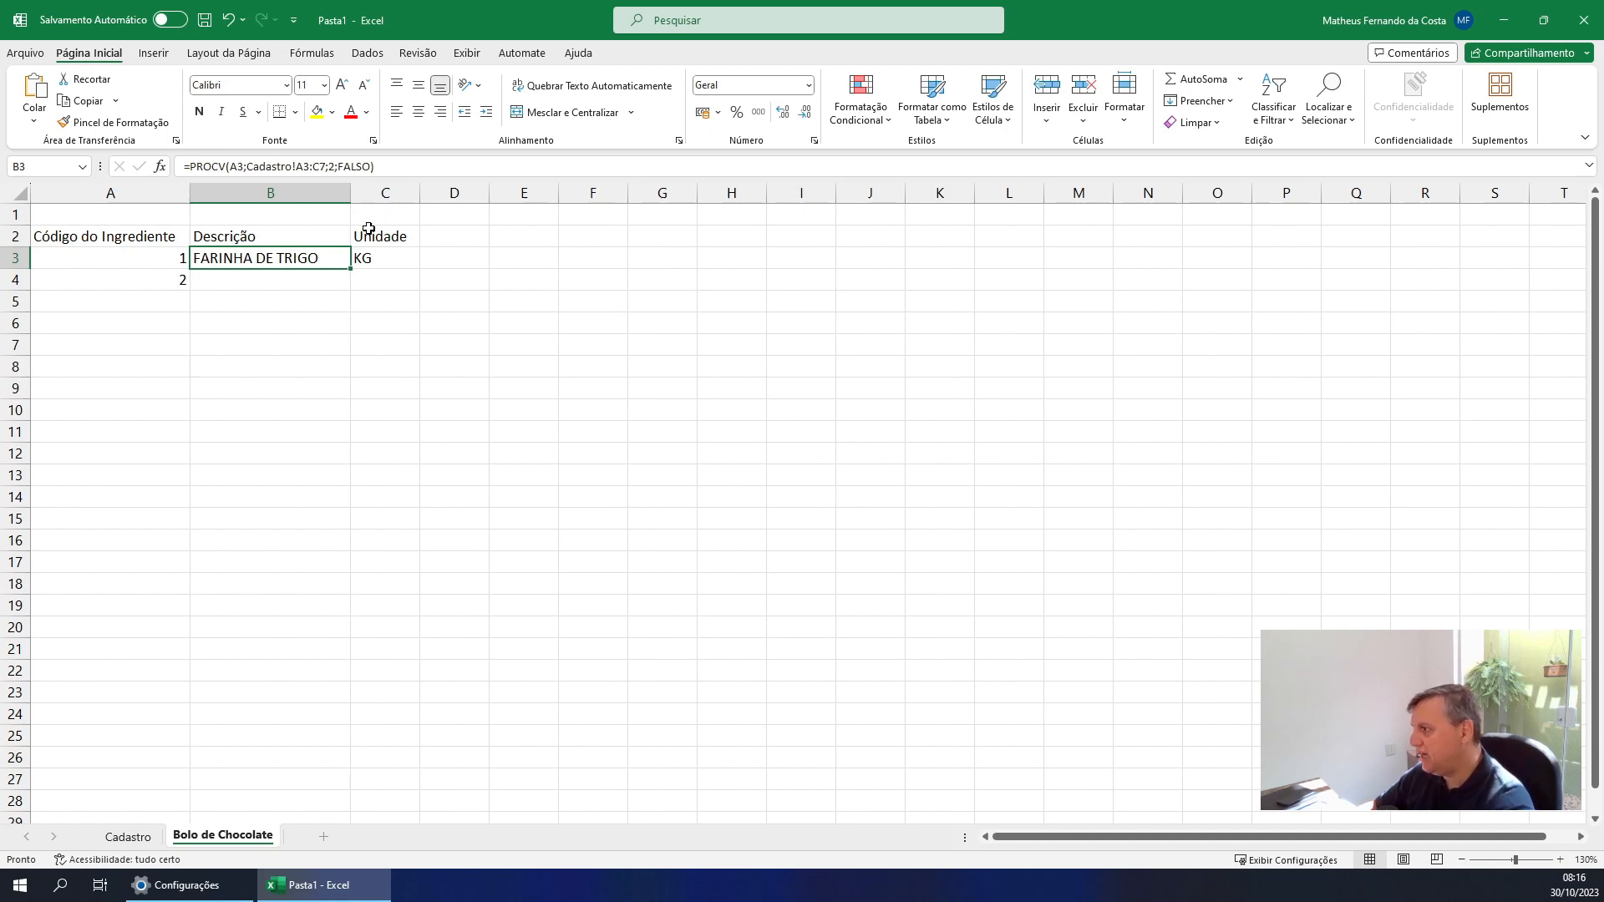
left_click(378, 299)
left_click(279, 253)
left_click_drag(279, 253, 368, 258)
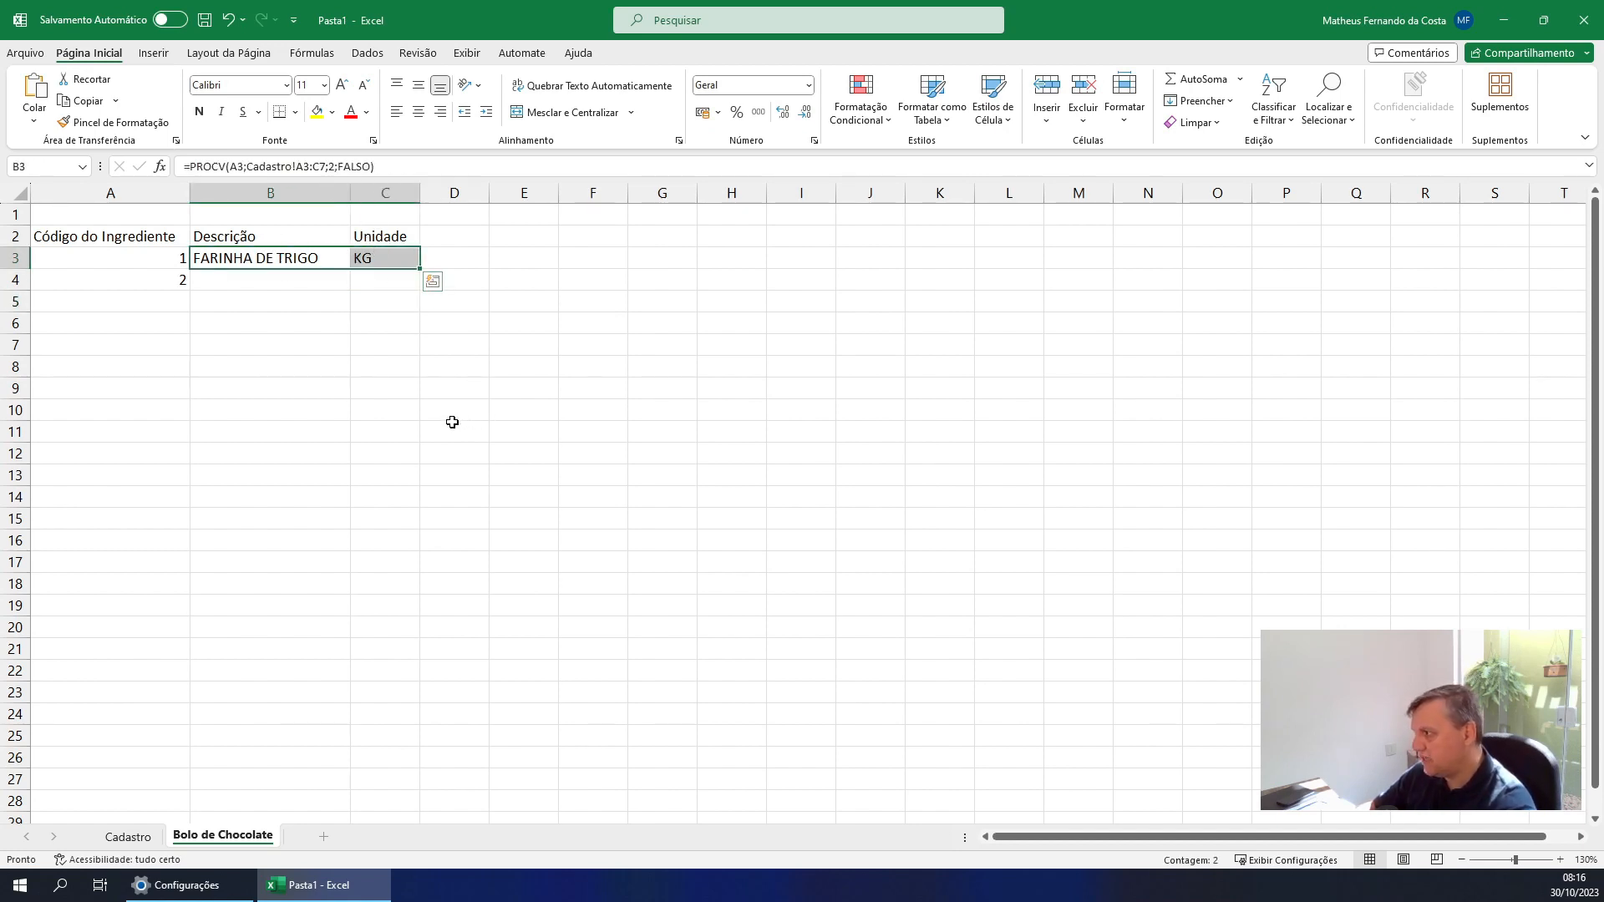
key("ctrl+c")
left_click(248, 286)
key("ctrl+v")
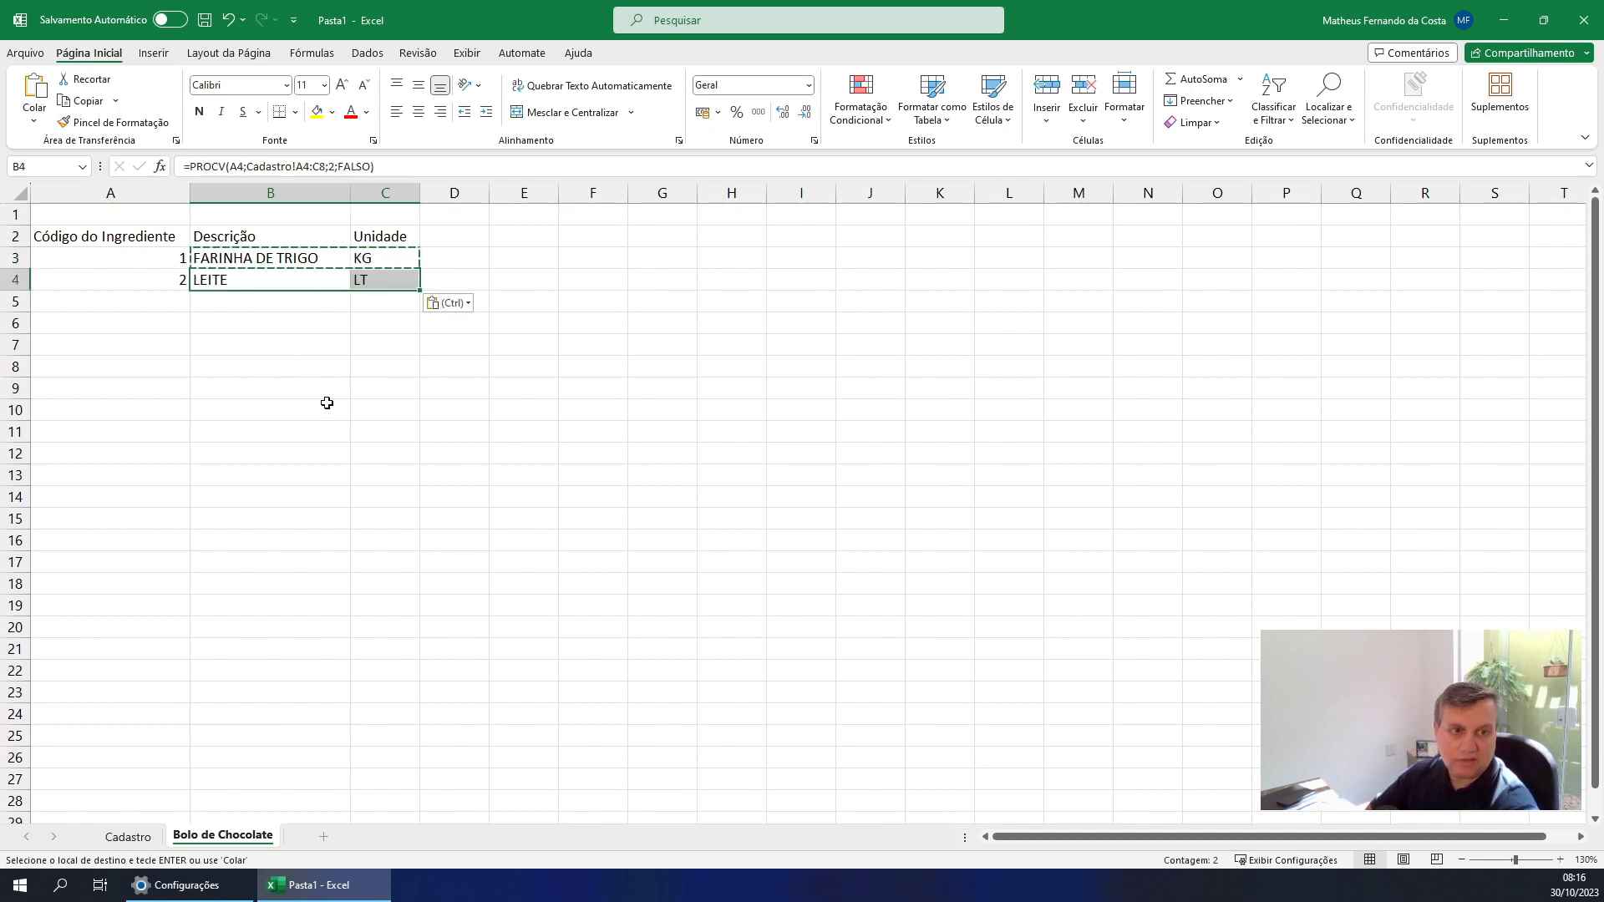
key("Escape")
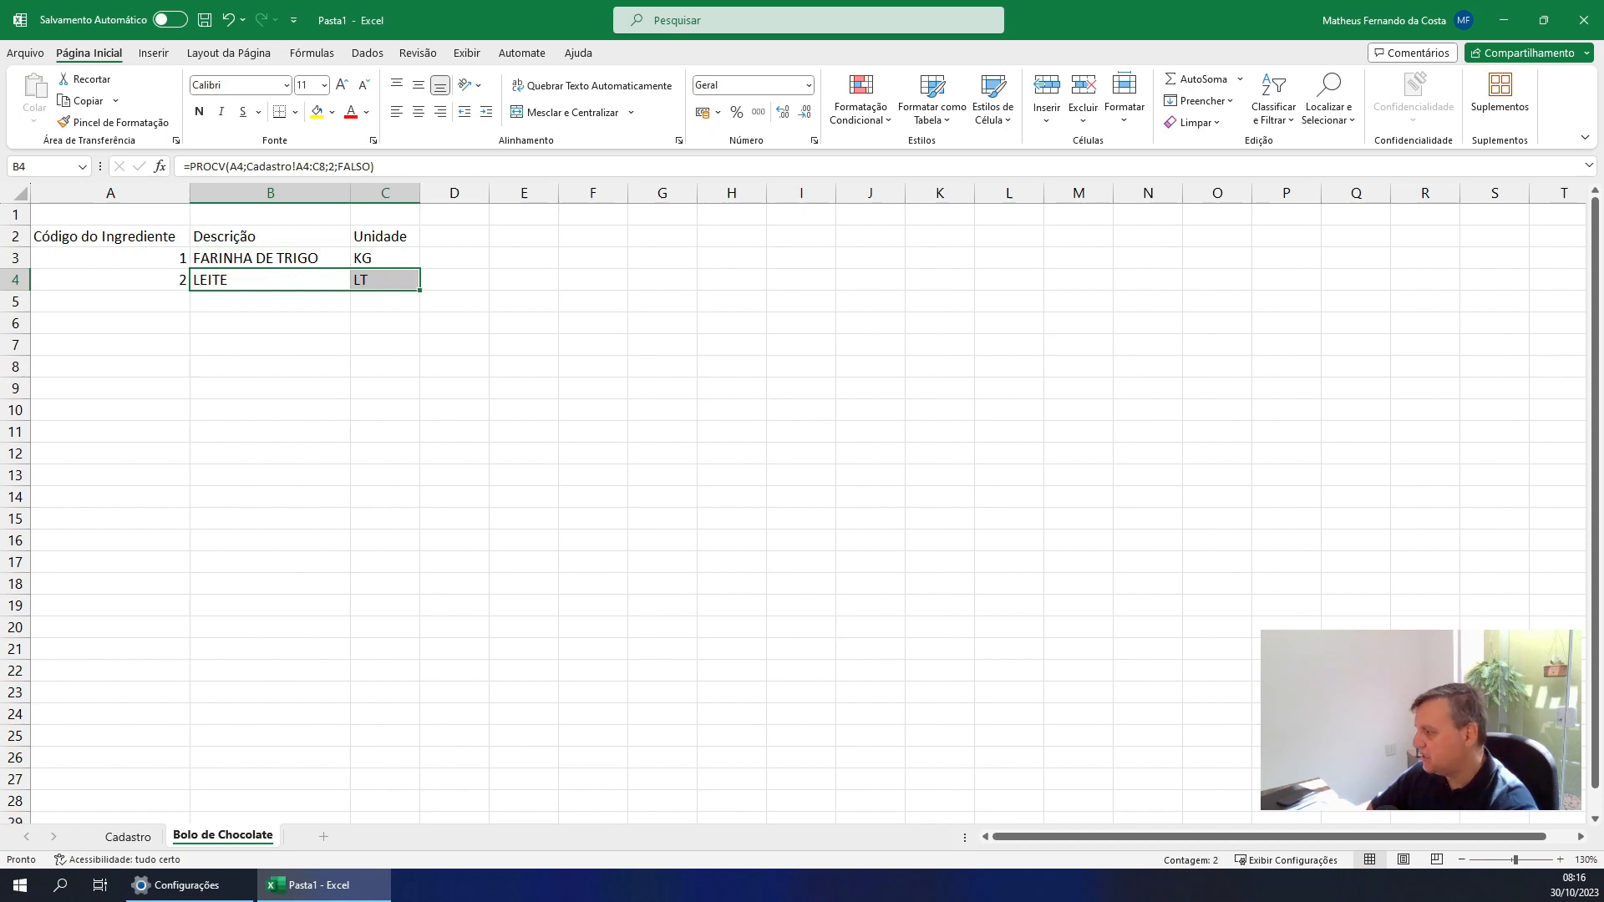
Check the Cadastro sheet and copy the PROCV formulas from B4:C4 of Bolo de Chocolate to B5:C5
left_click(125, 836)
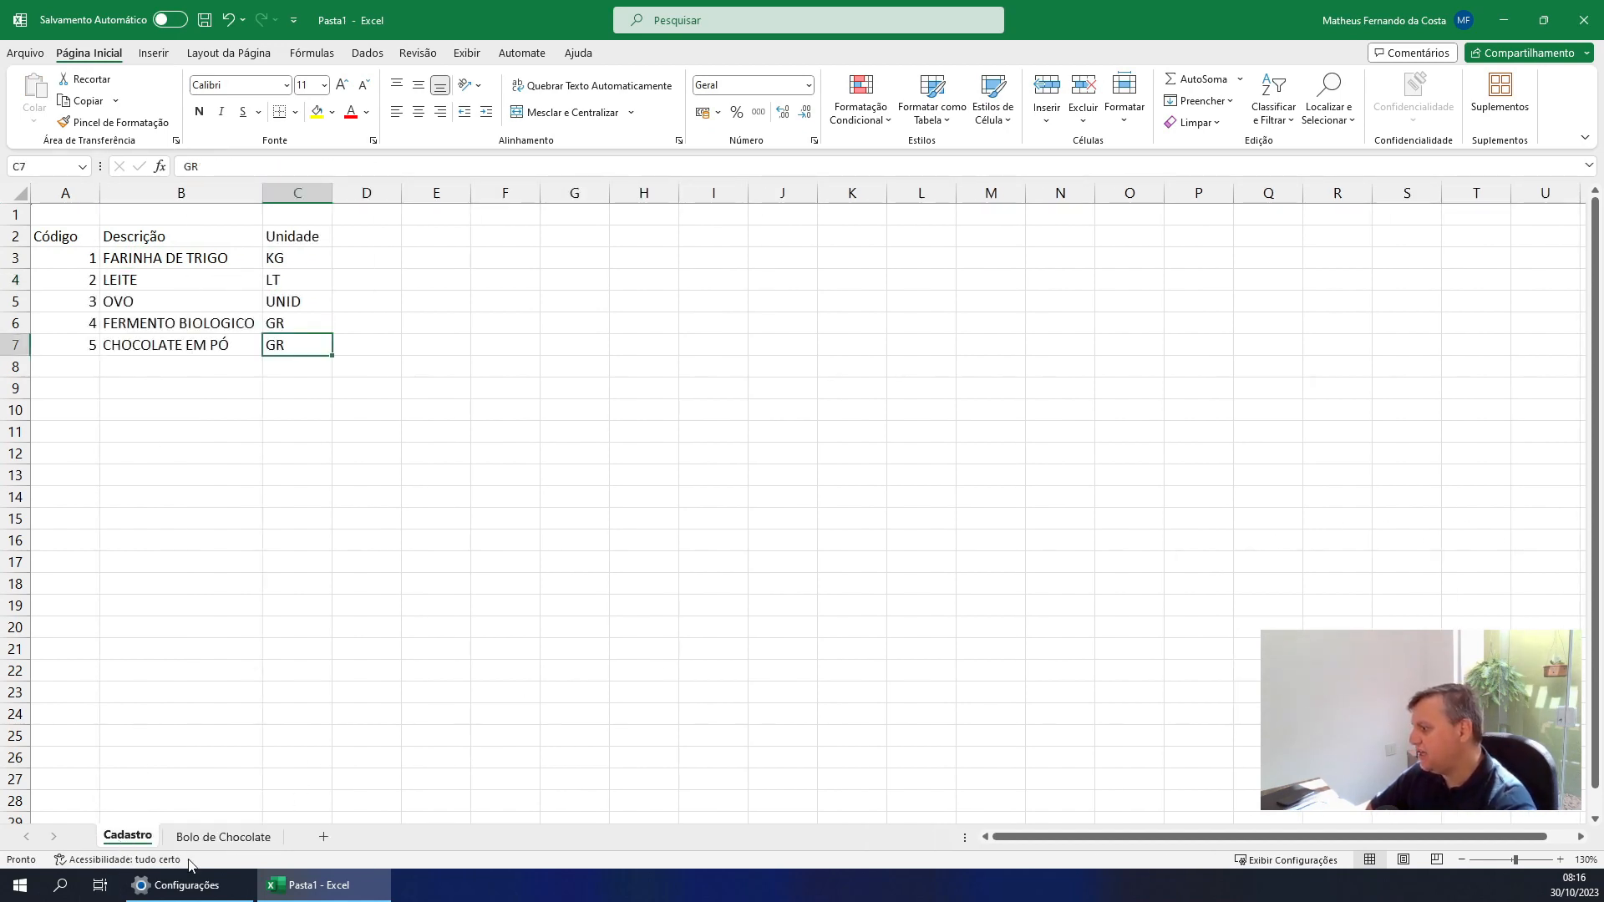
left_click(218, 837)
left_click(230, 297)
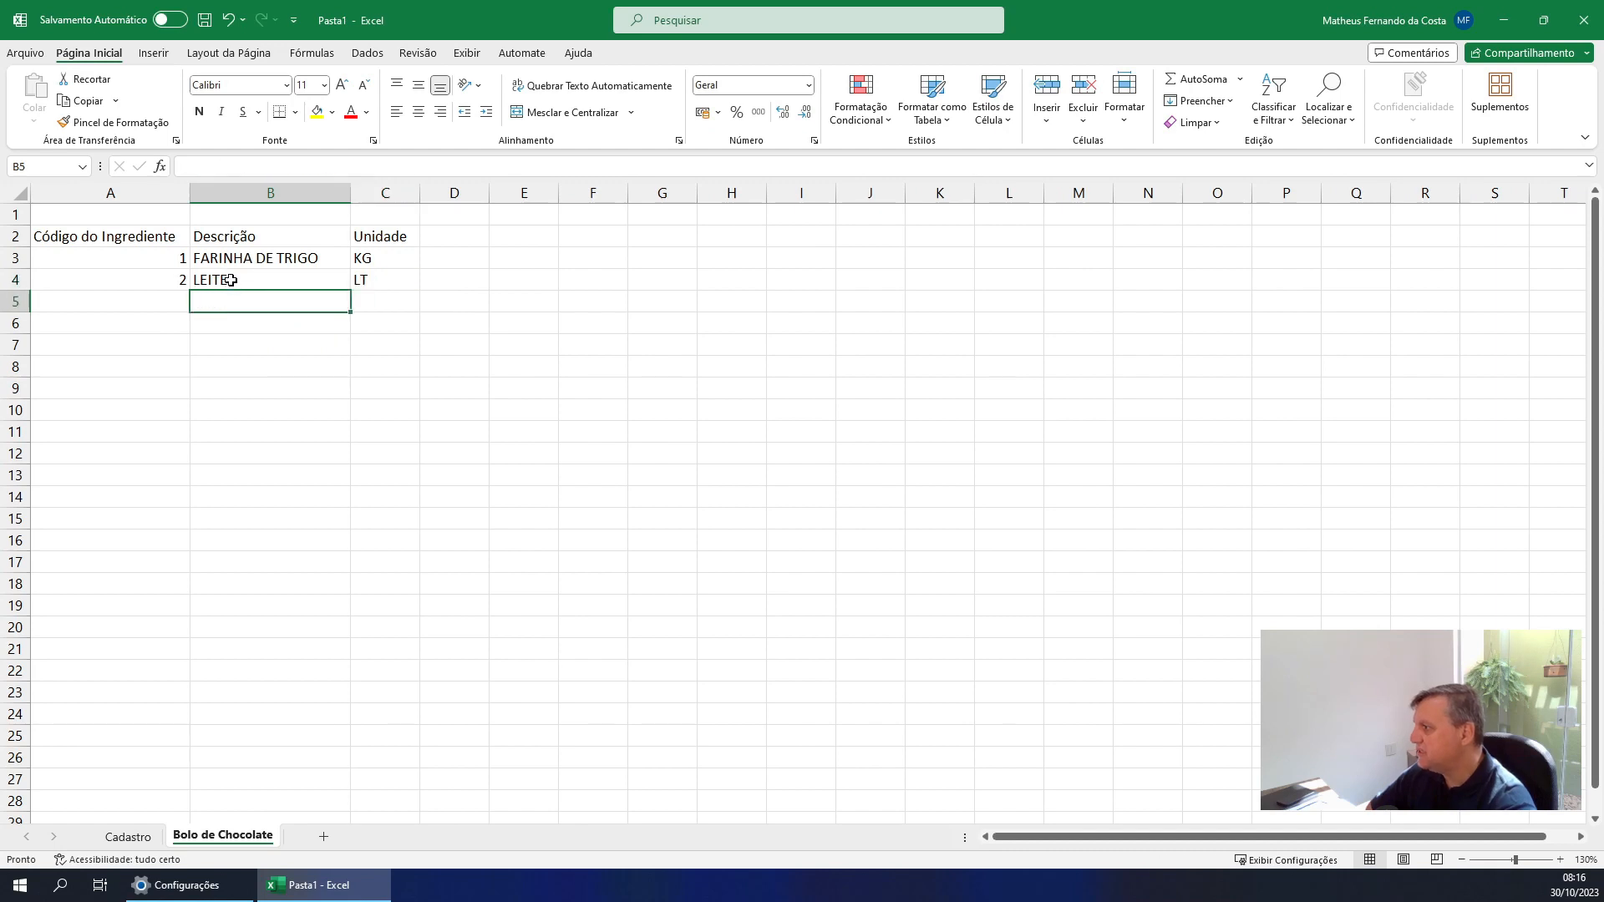
left_click_drag(231, 280, 363, 282)
key("ctrl+c")
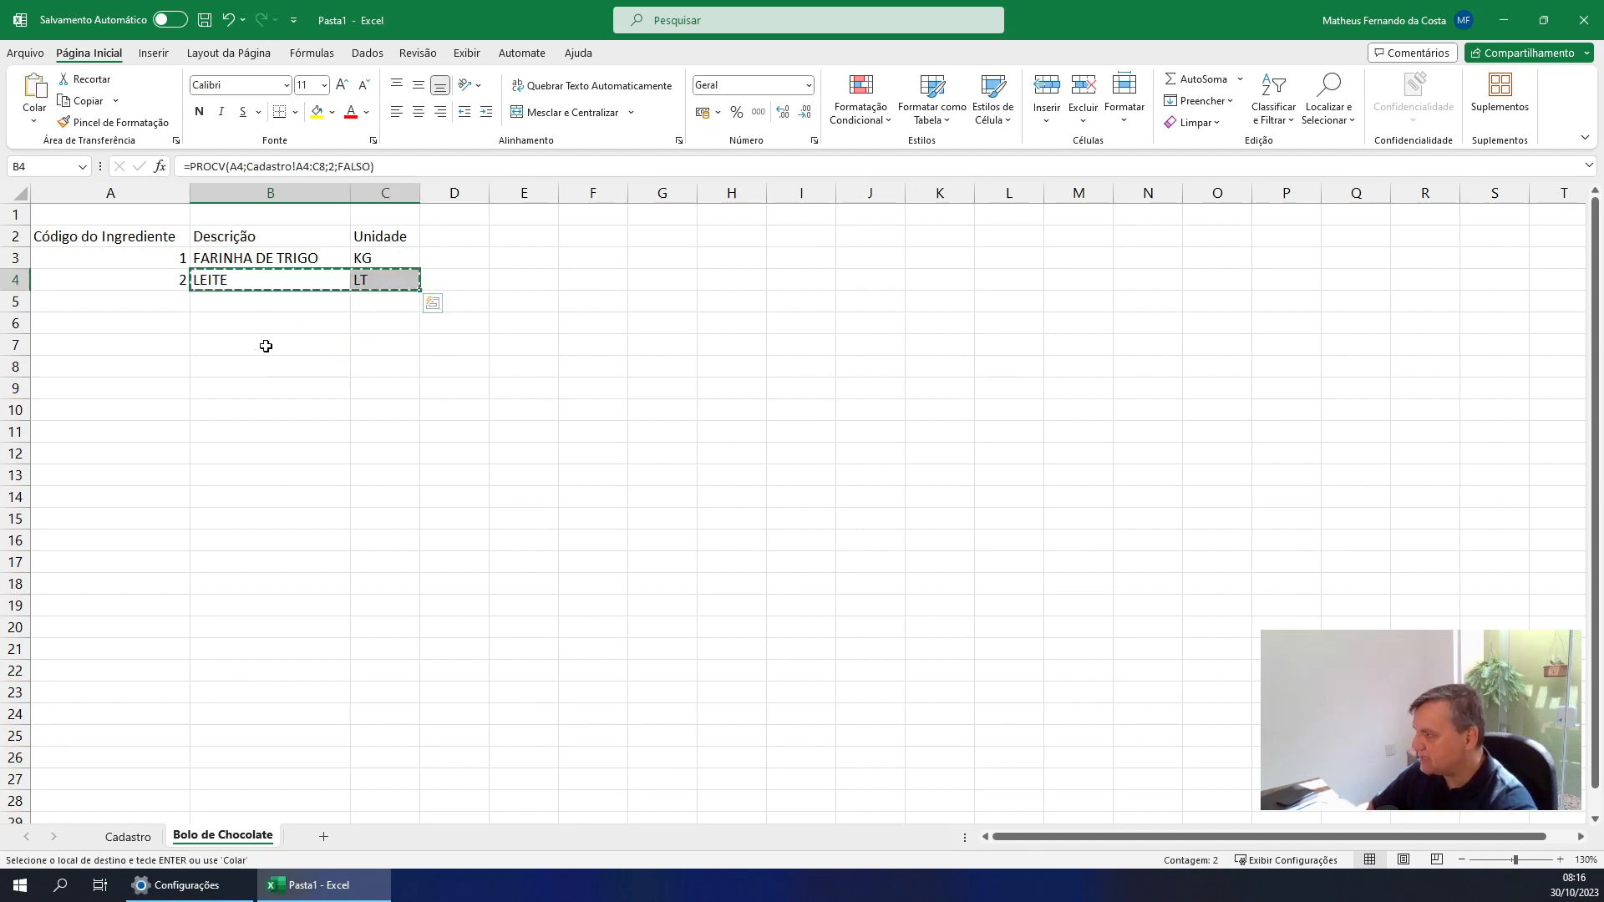
left_click(234, 303)
key("ctrl+v")
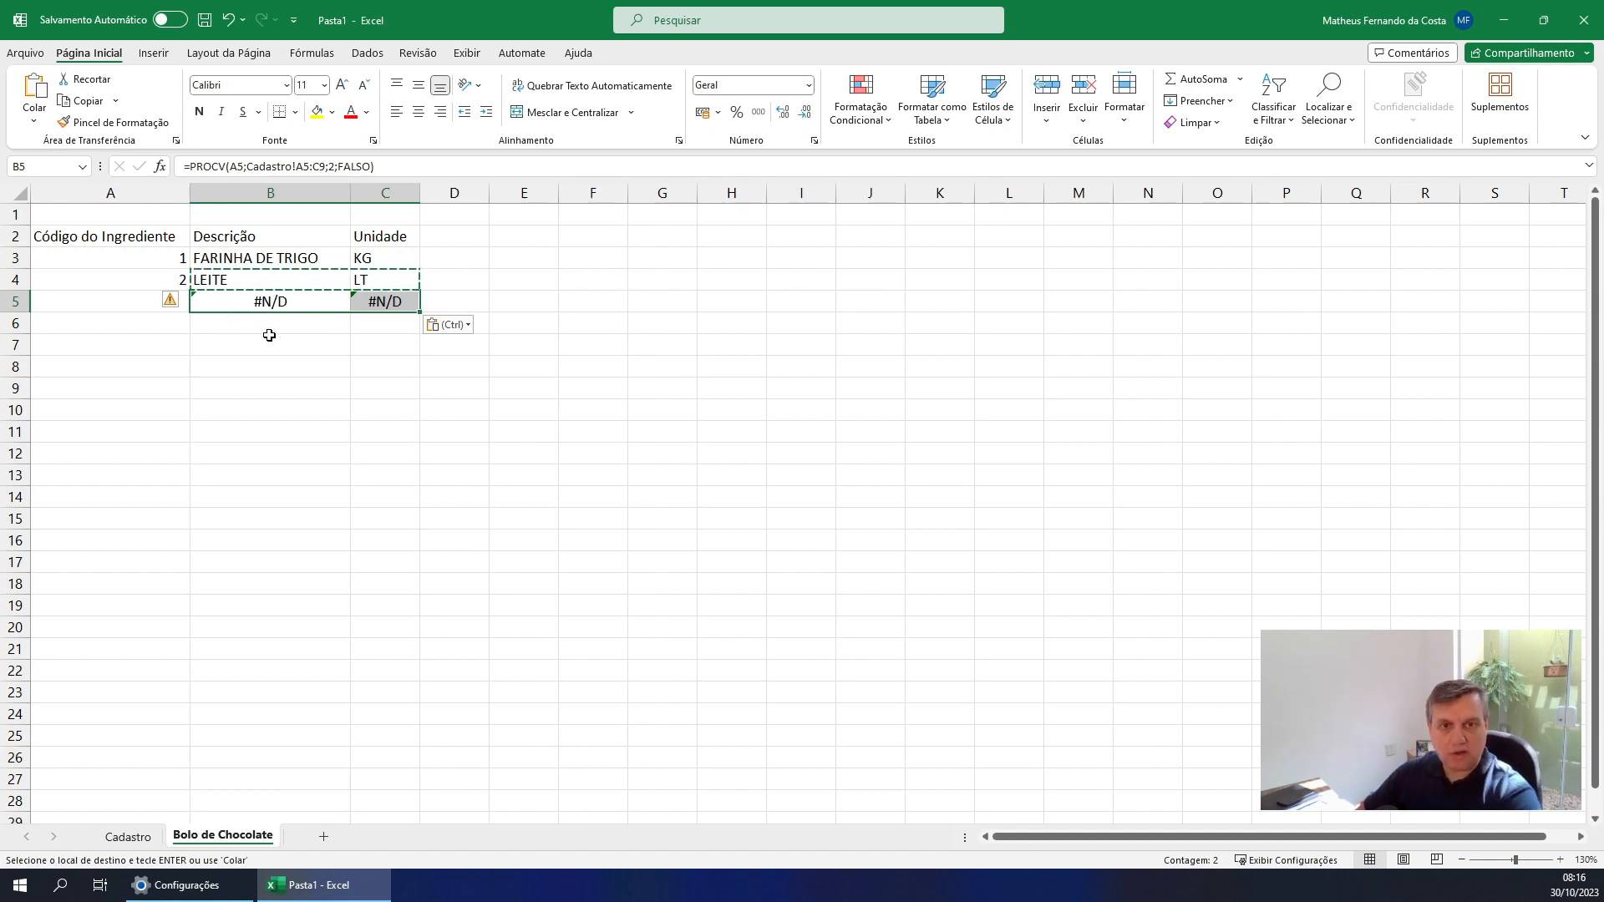
Mark the empty code cell in row 5 with an arrow, clear the mark, and enter the ingredient code 3 in A5
left_click(192, 343)
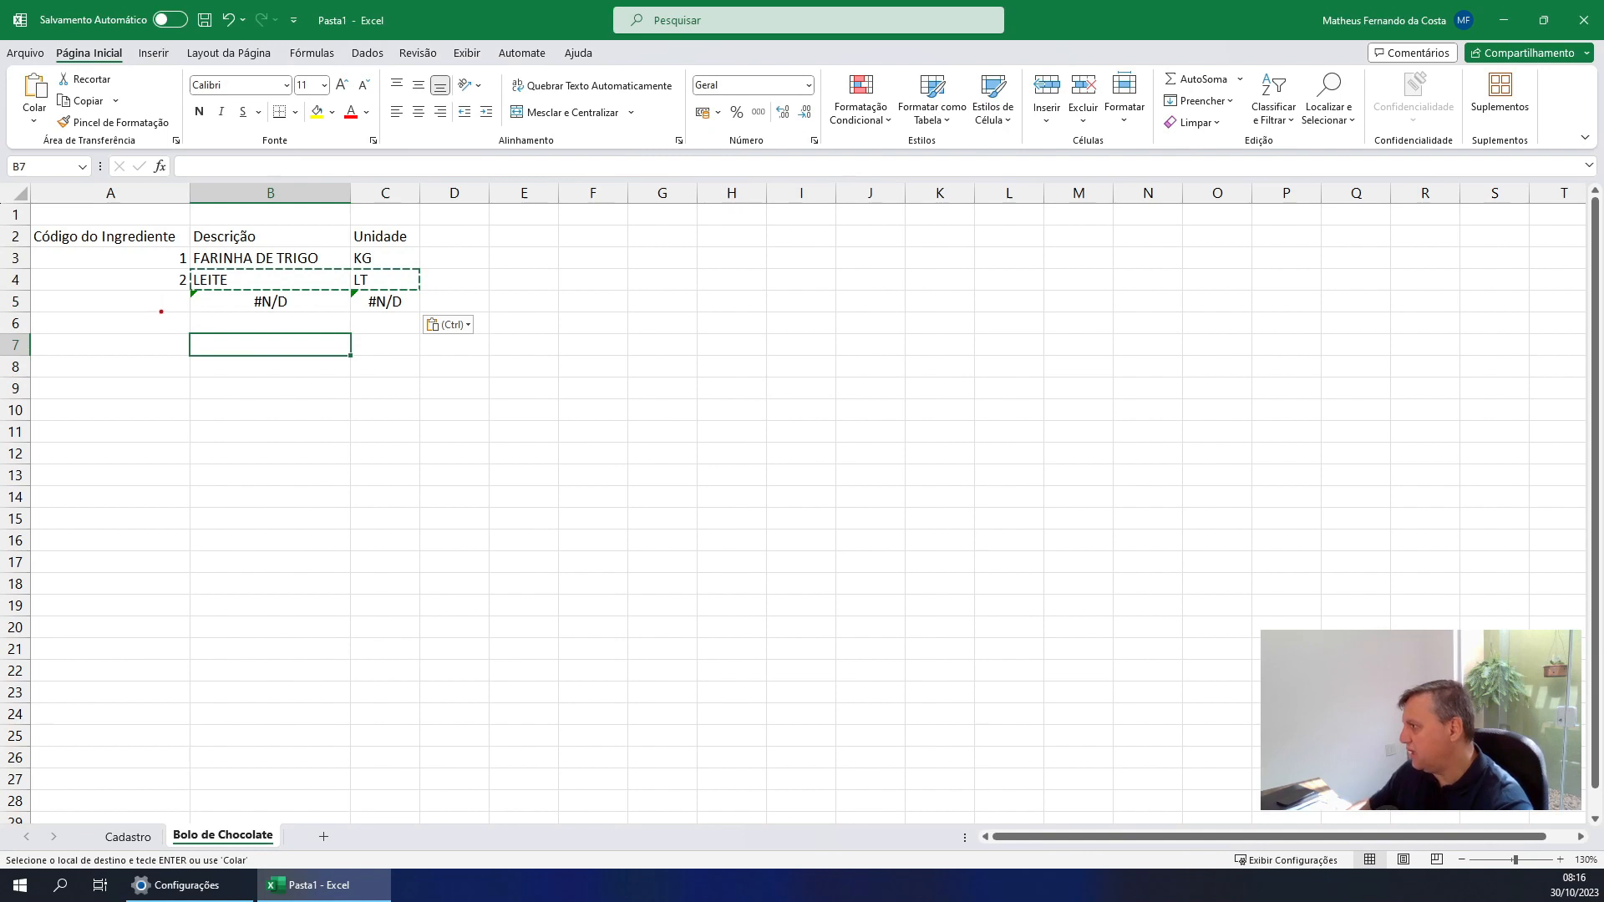
left_click_drag(161, 312, 160, 402)
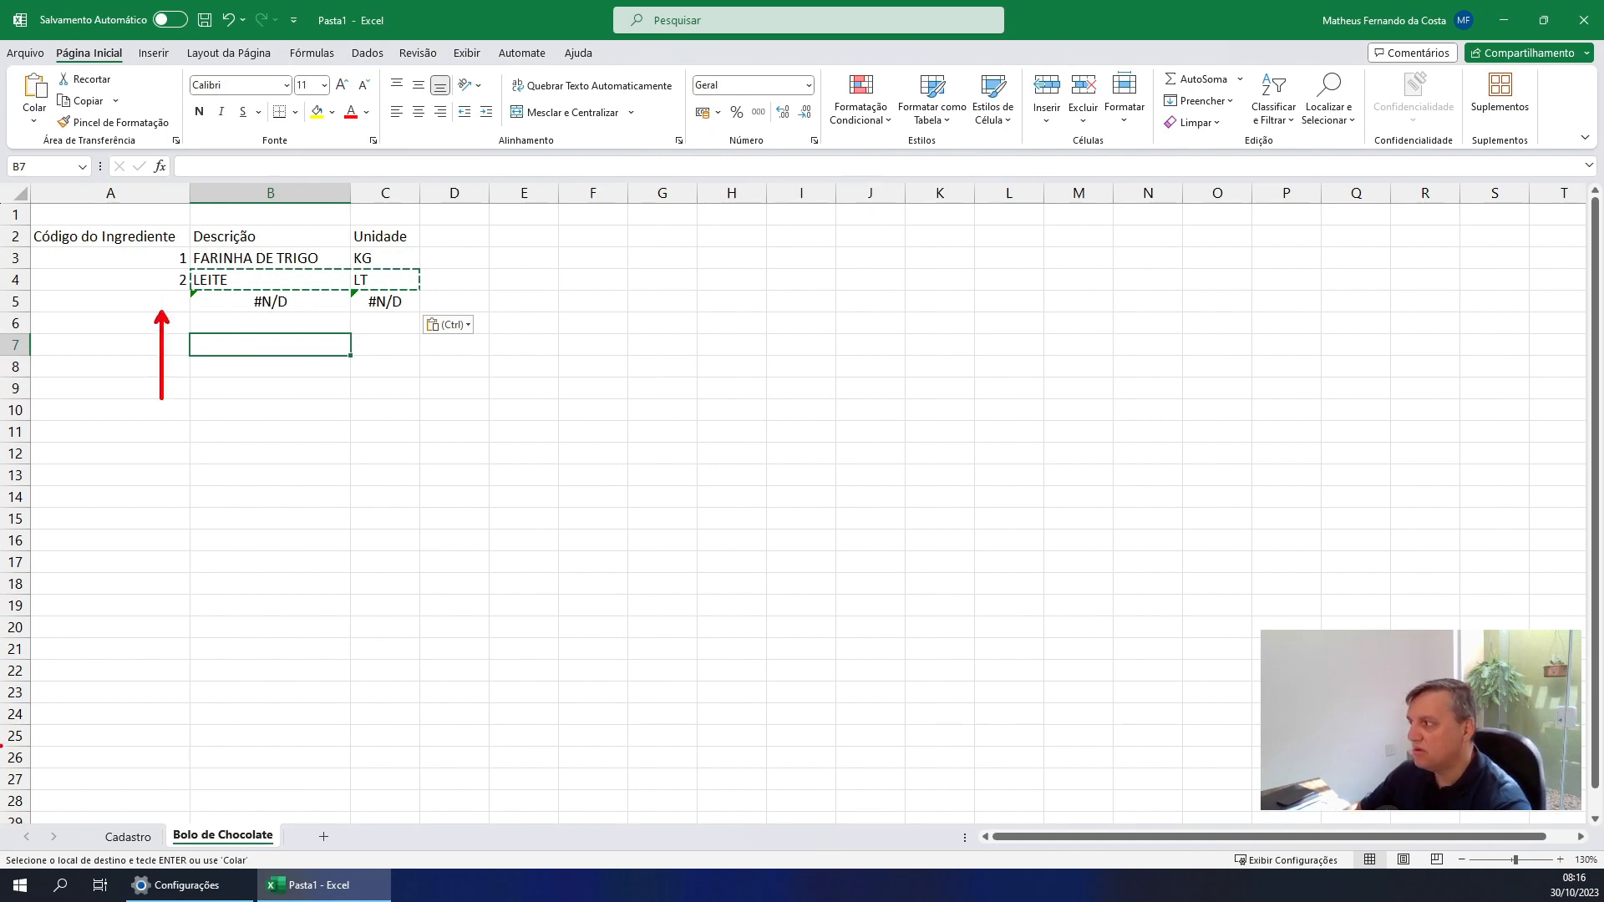
key("Escape")
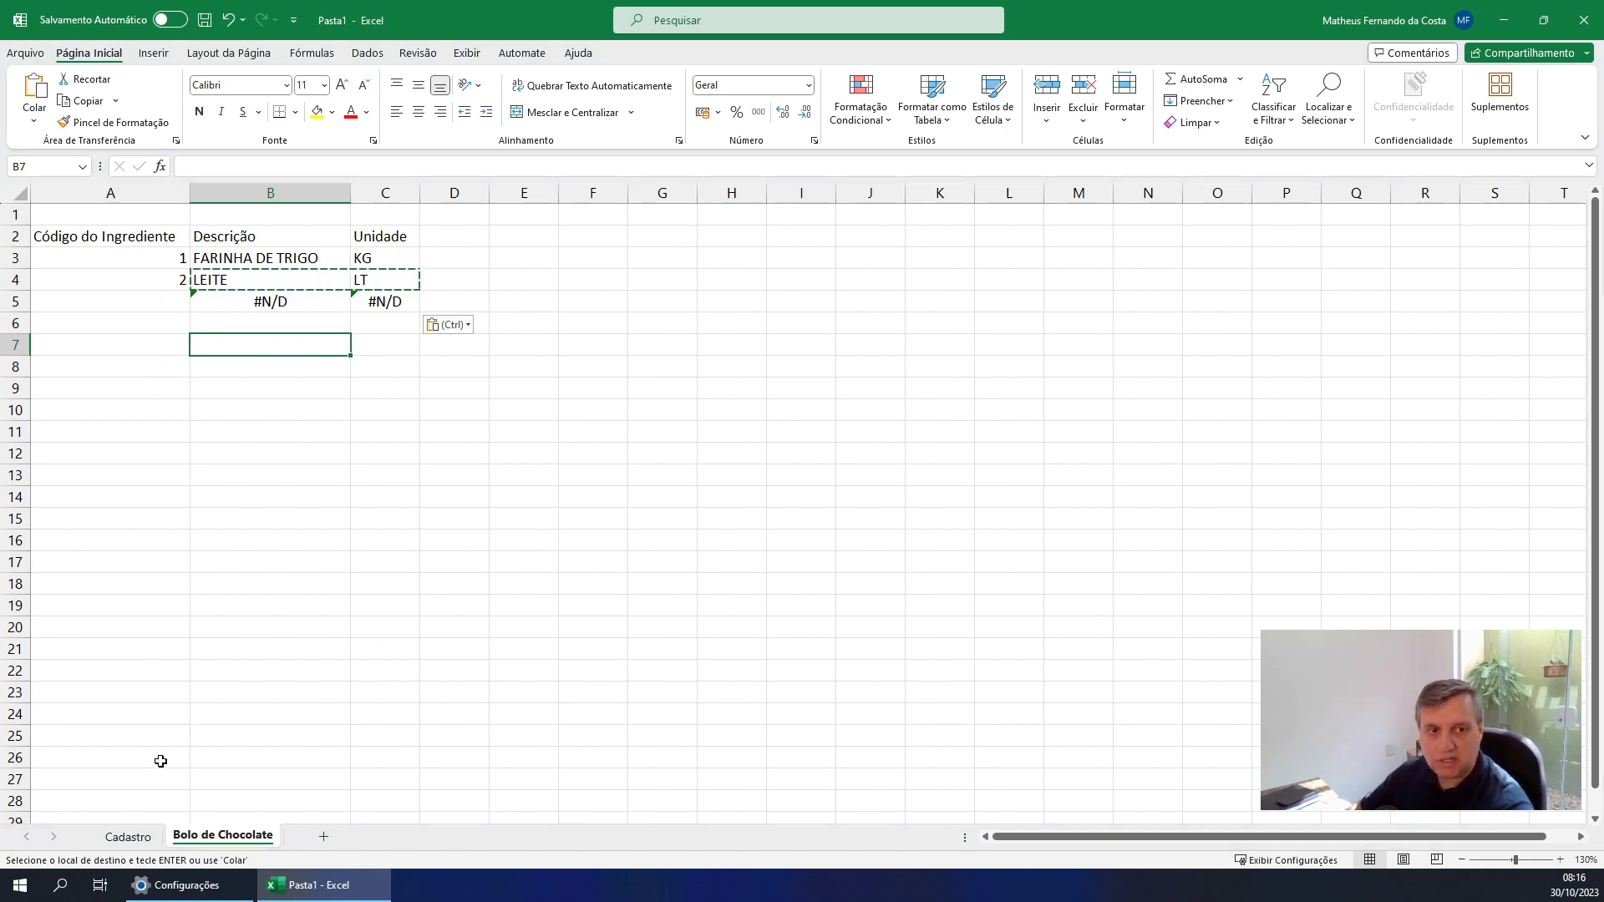
left_click(130, 300)
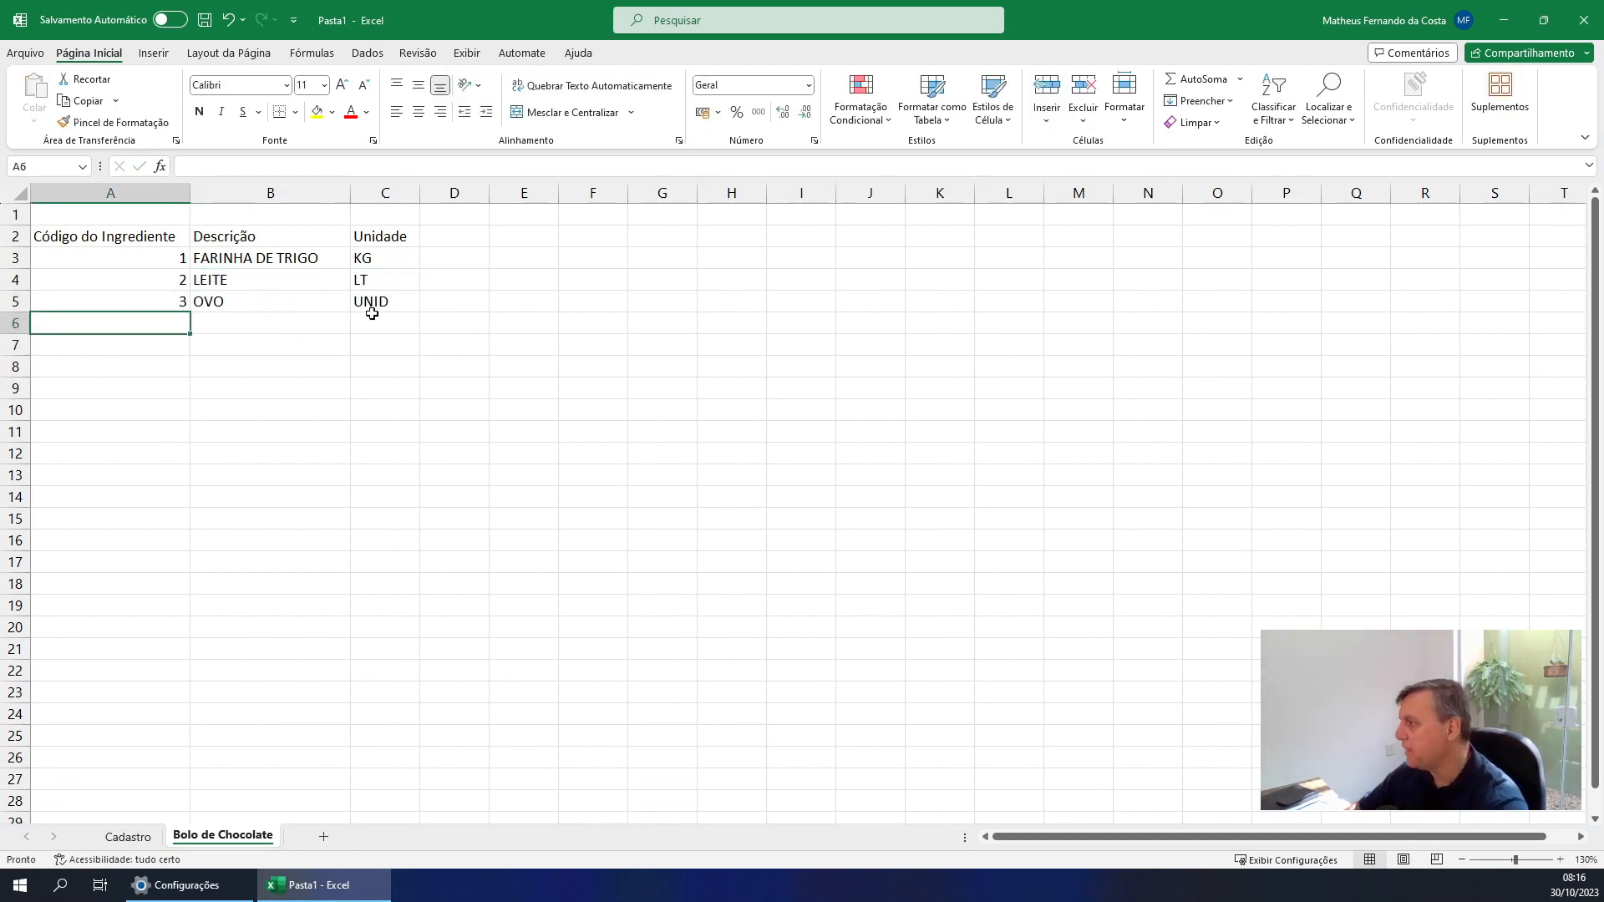
Clear the ingredient code in A5 and enter 3 again to test the lookups
key("Up")
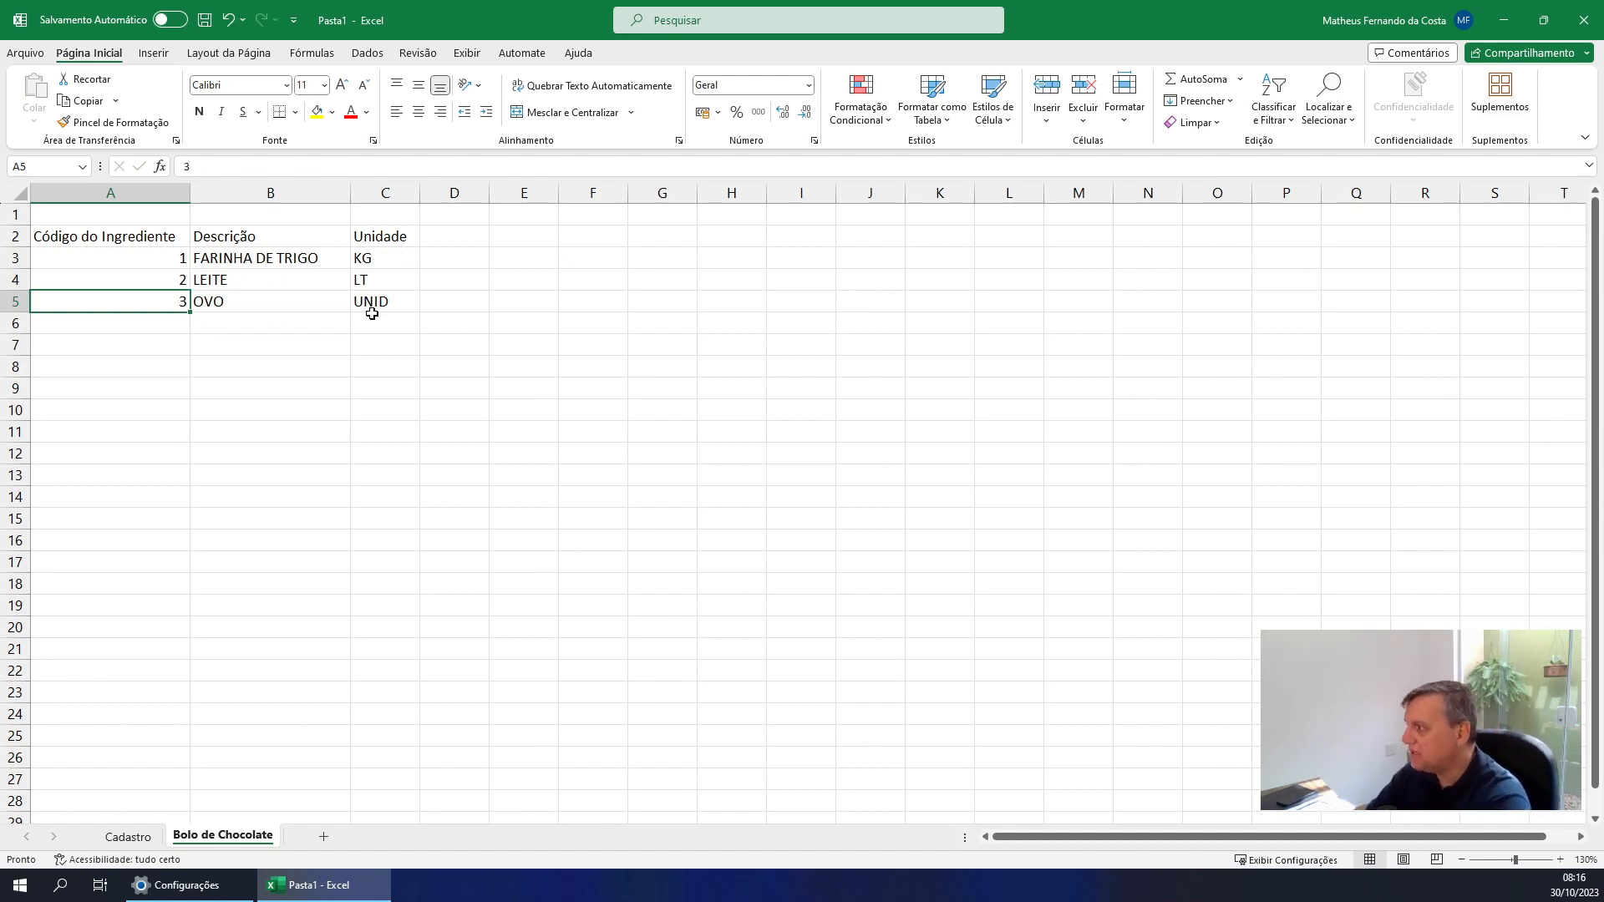
key("Delete")
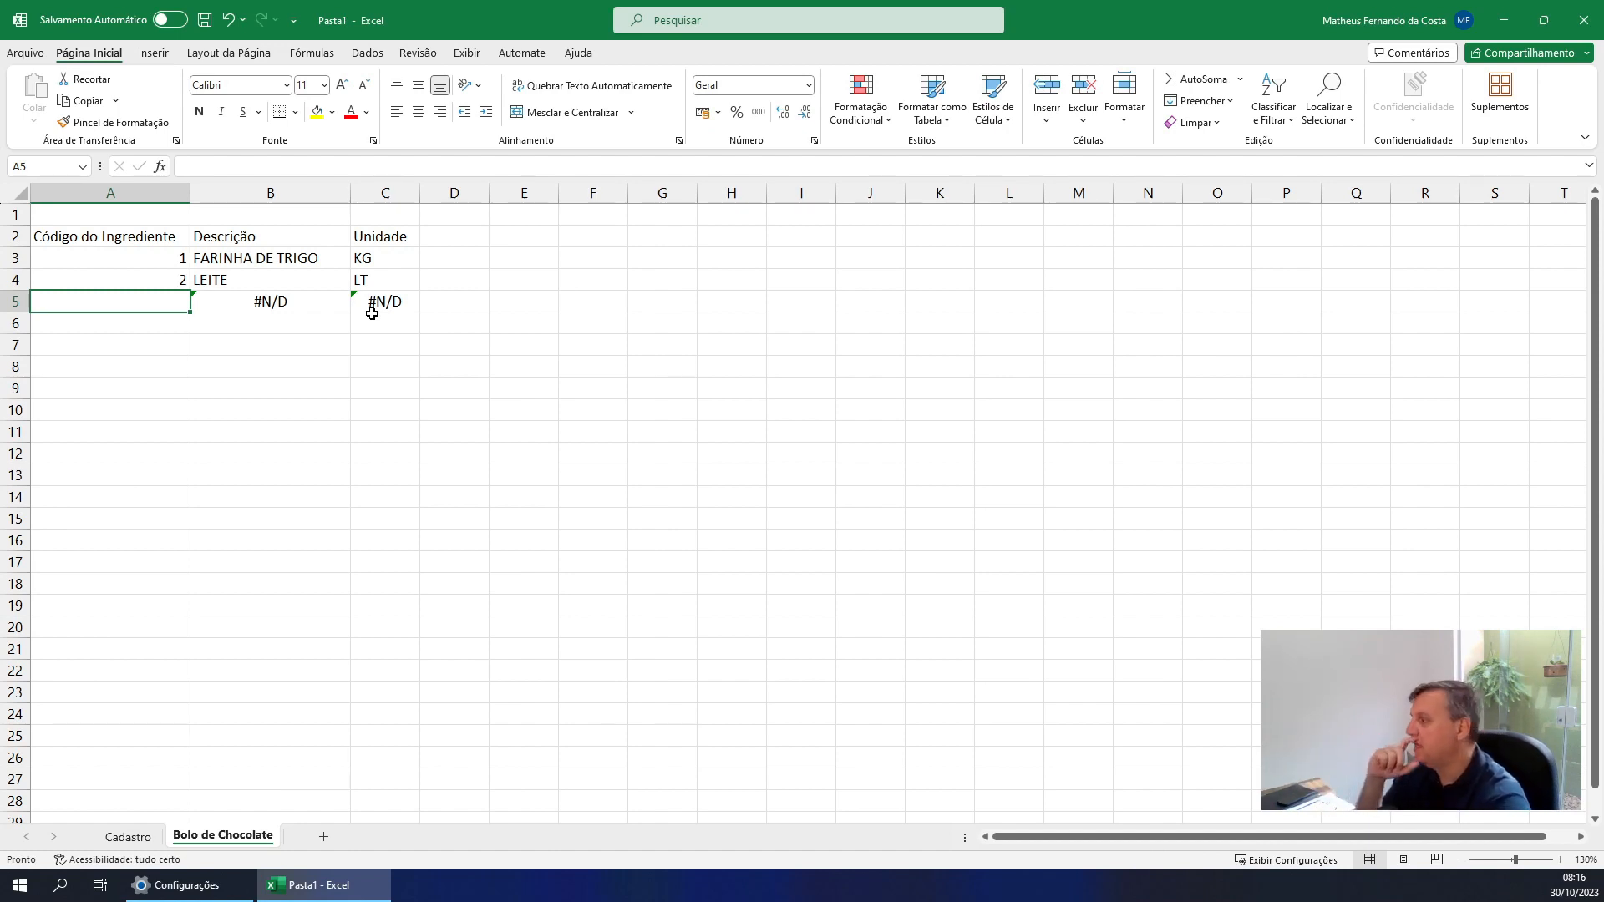
type("3")
key("Return")
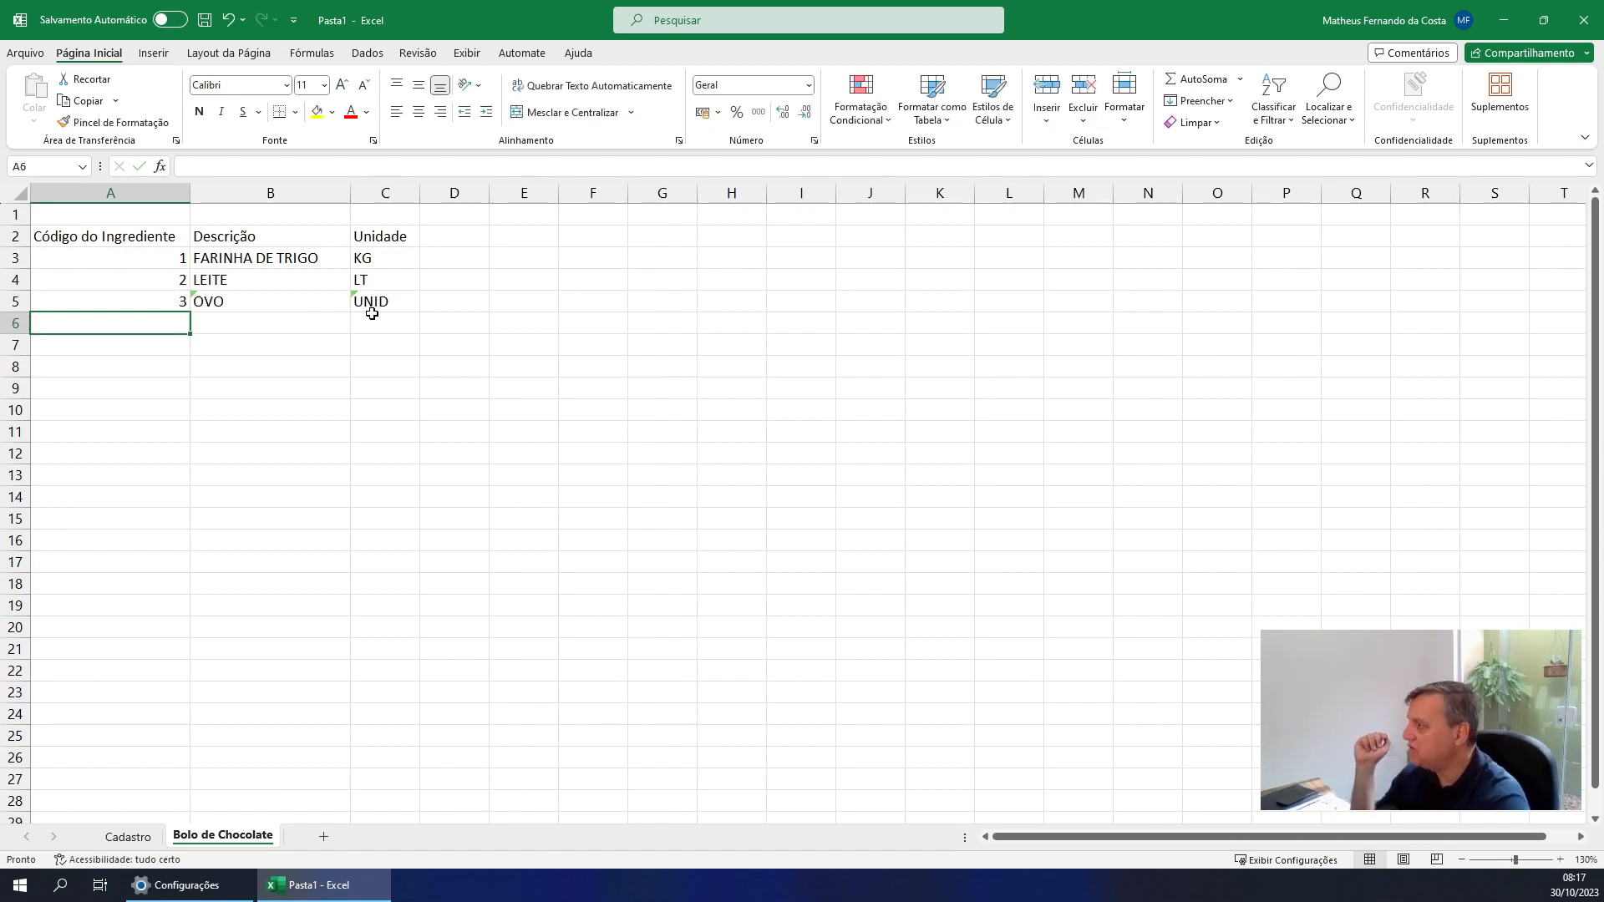
key("Up")
key("Up")
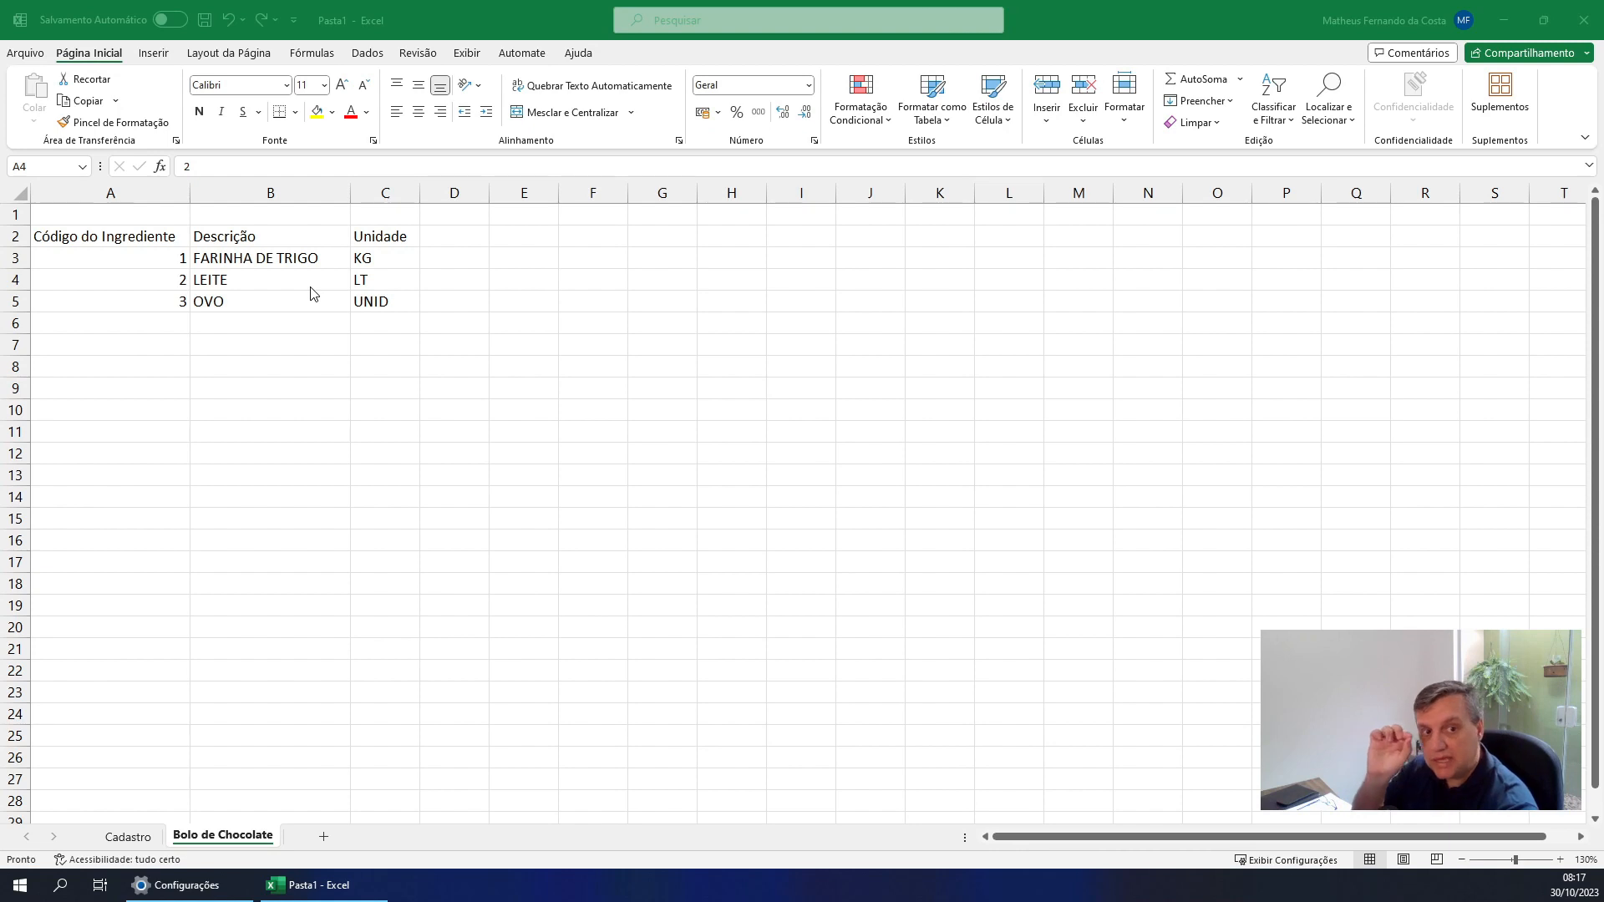
Examine the PROCV formula in B3, marking its lookup value, the code cell, the table range and the Cadastro sheet, and clear the marks
left_click(212, 255)
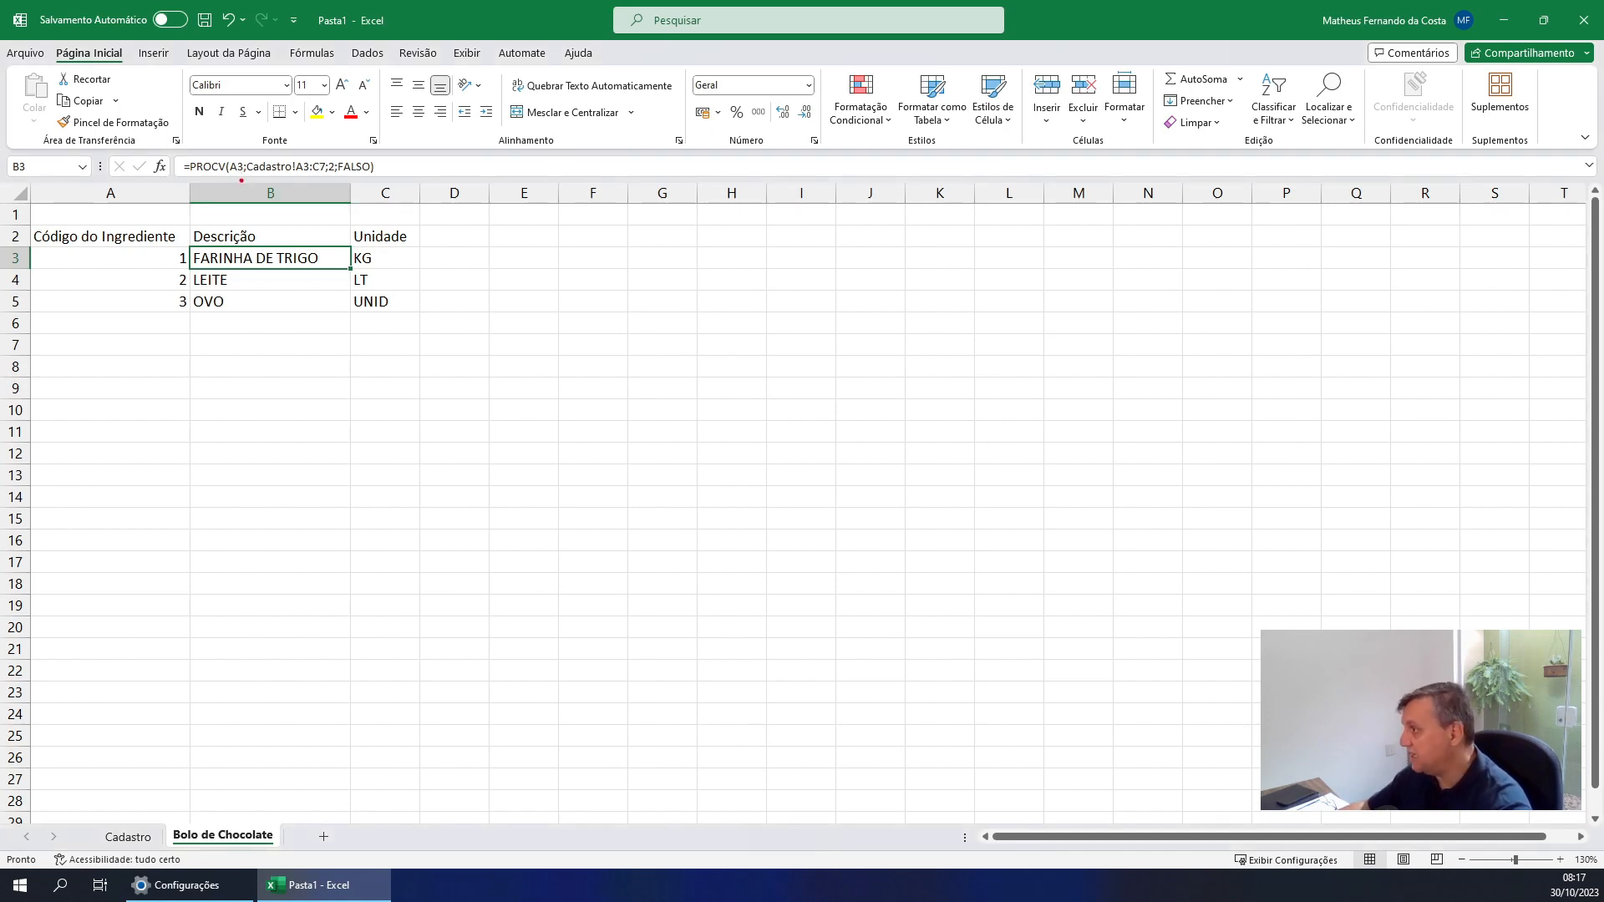
left_click_drag(235, 175, 234, 221)
left_click_drag(149, 268, 113, 292)
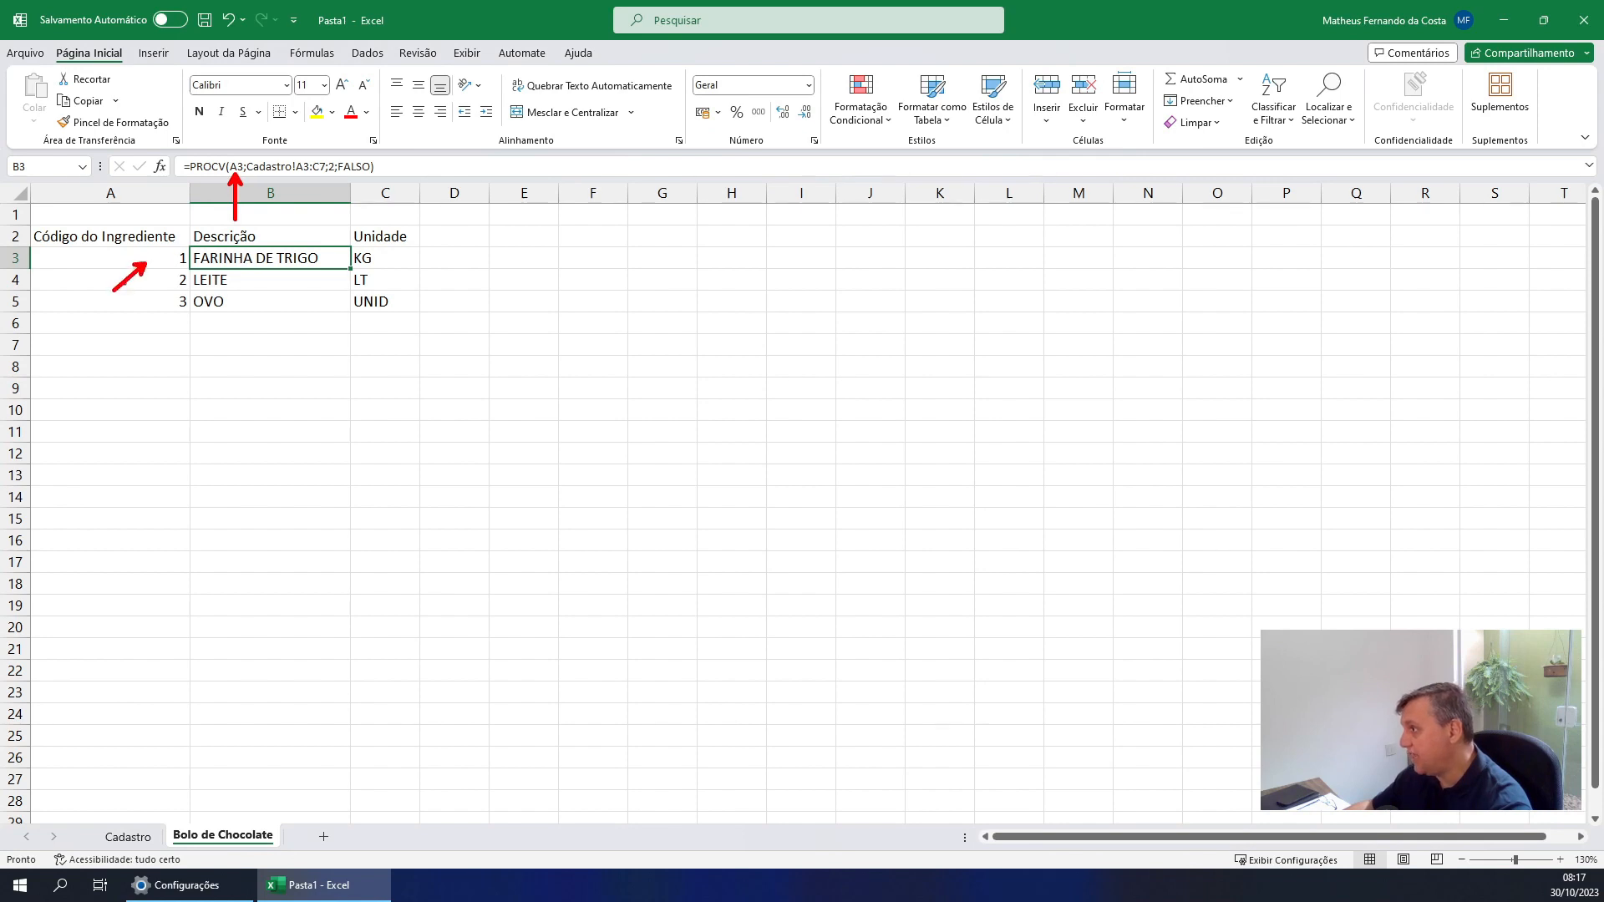
left_click_drag(243, 156, 326, 181)
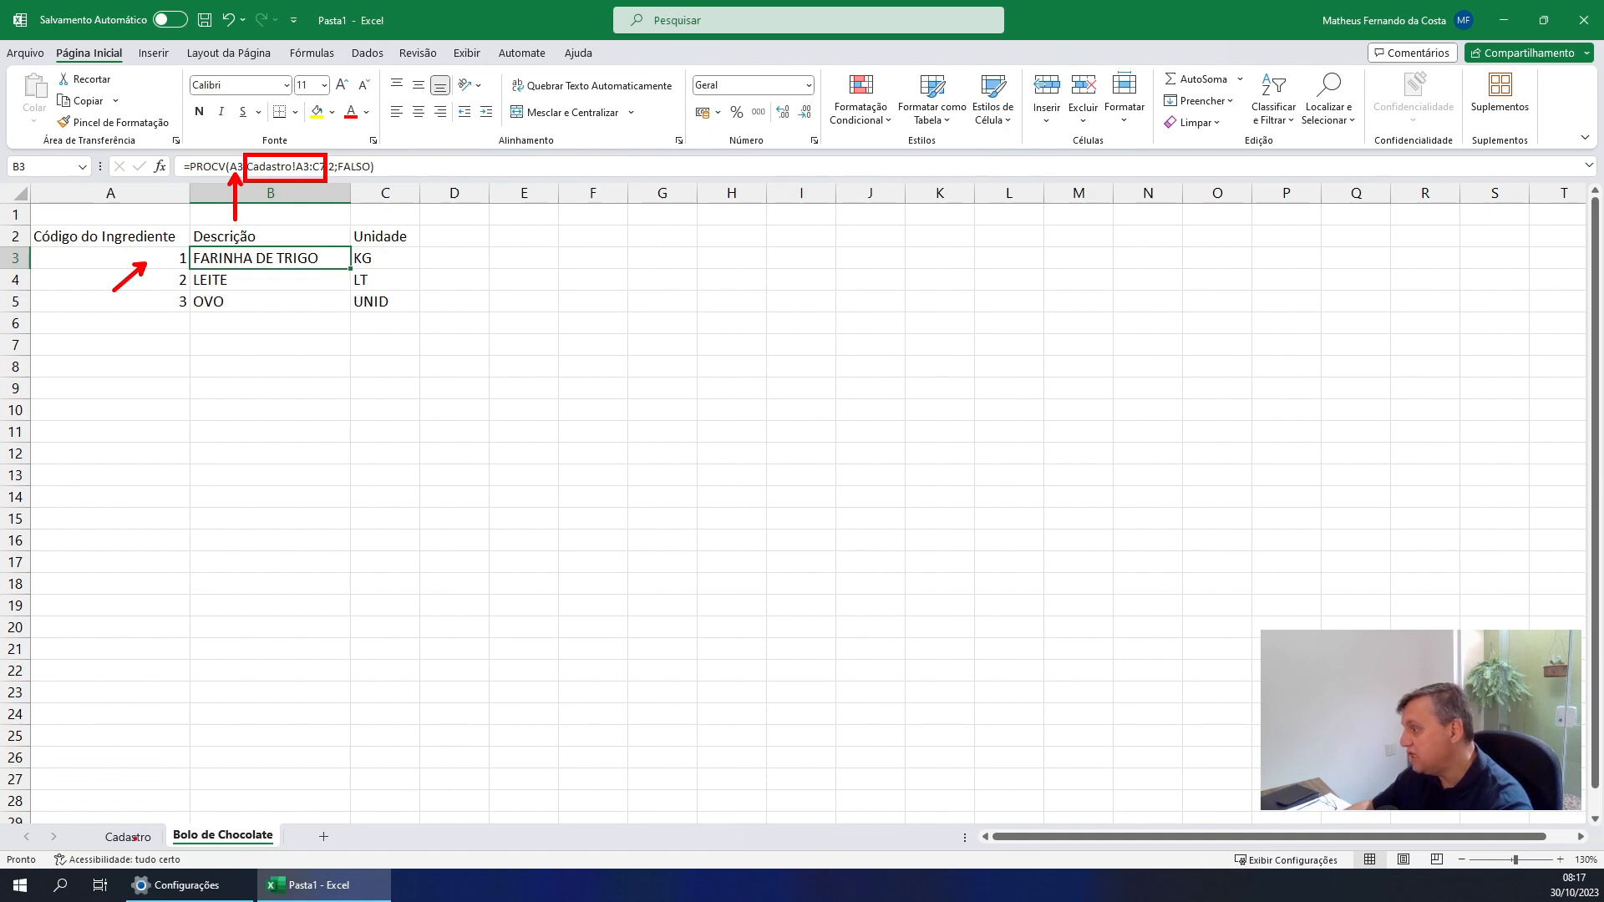
left_click_drag(183, 791, 138, 827)
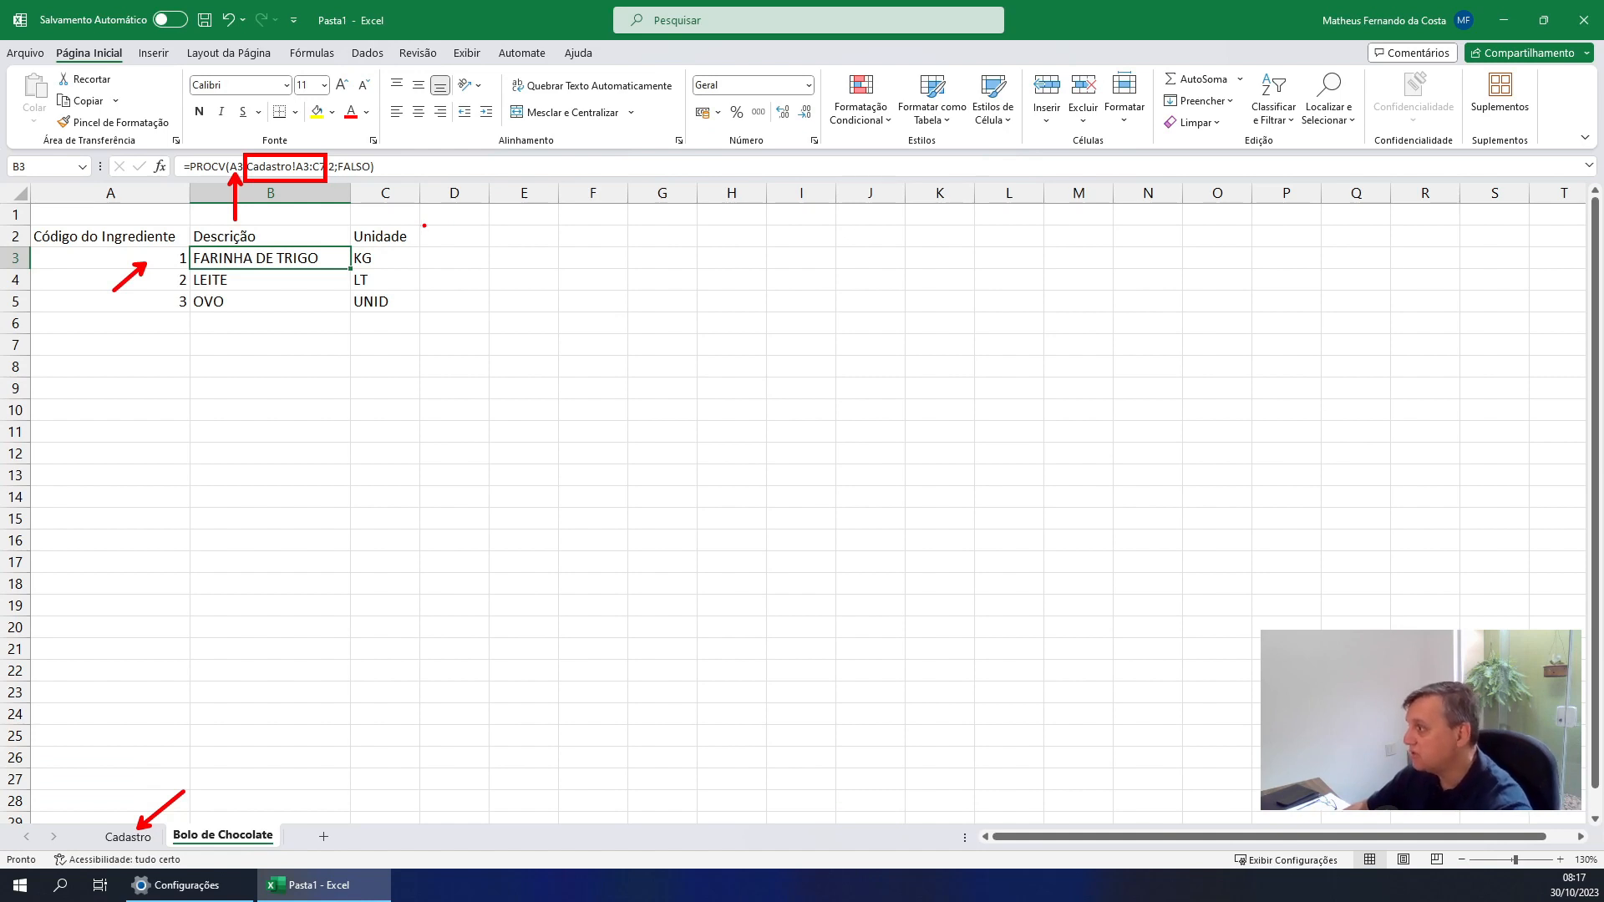
key("Escape")
Examine the copied PROCV formula in B4, marking its lookup value, the code cell and both ends of the table range with arrows
left_click(241, 277)
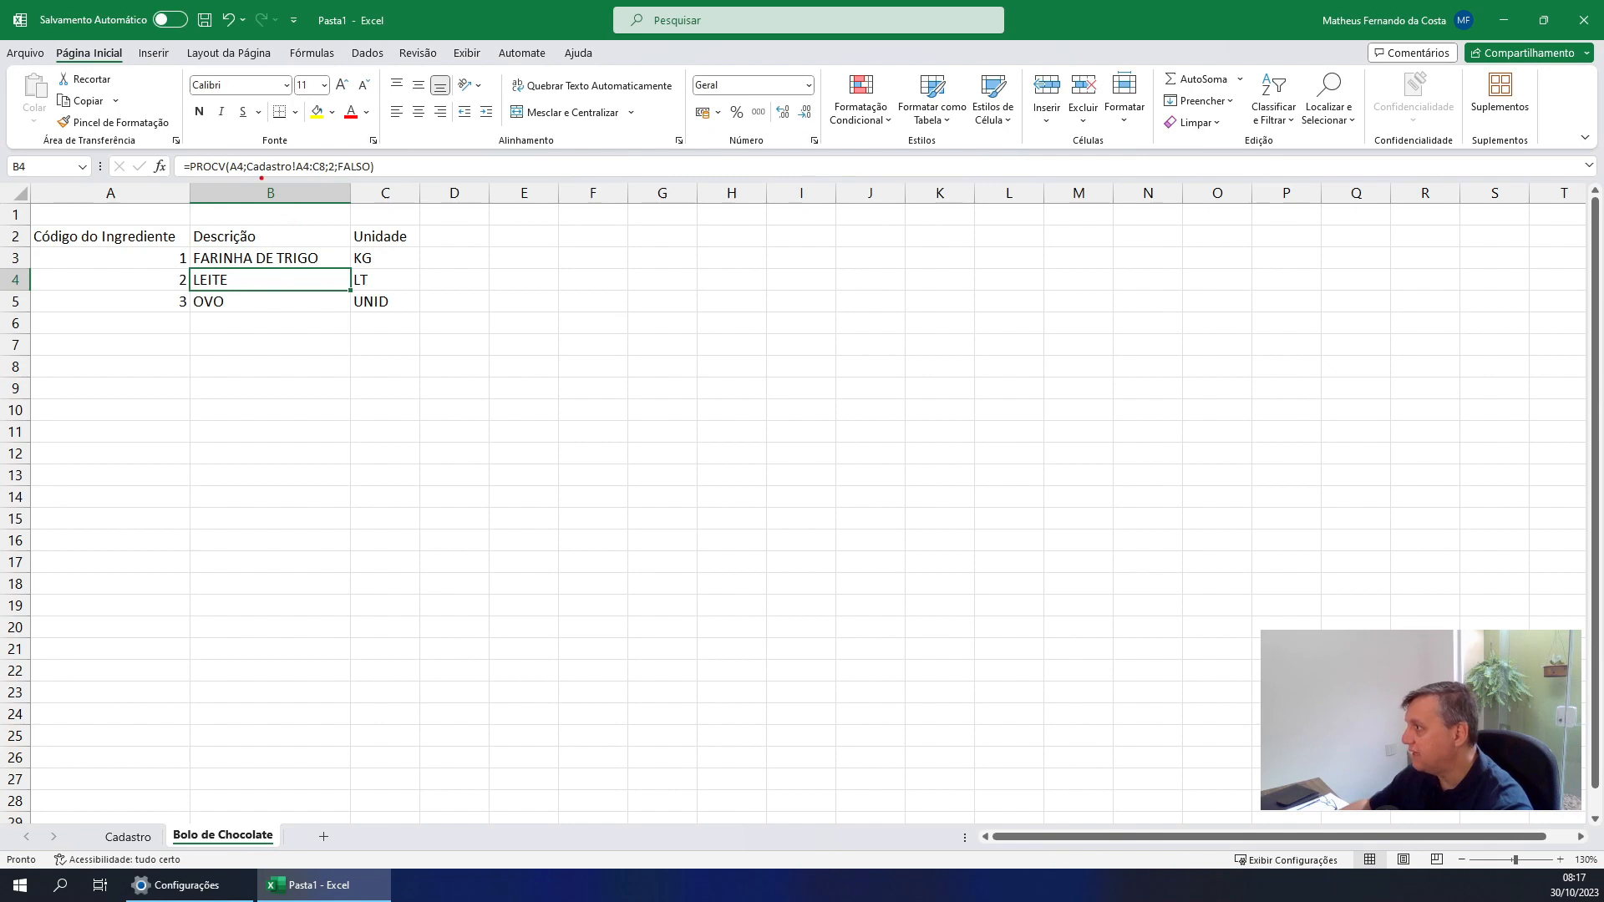
left_click_drag(240, 169, 240, 211)
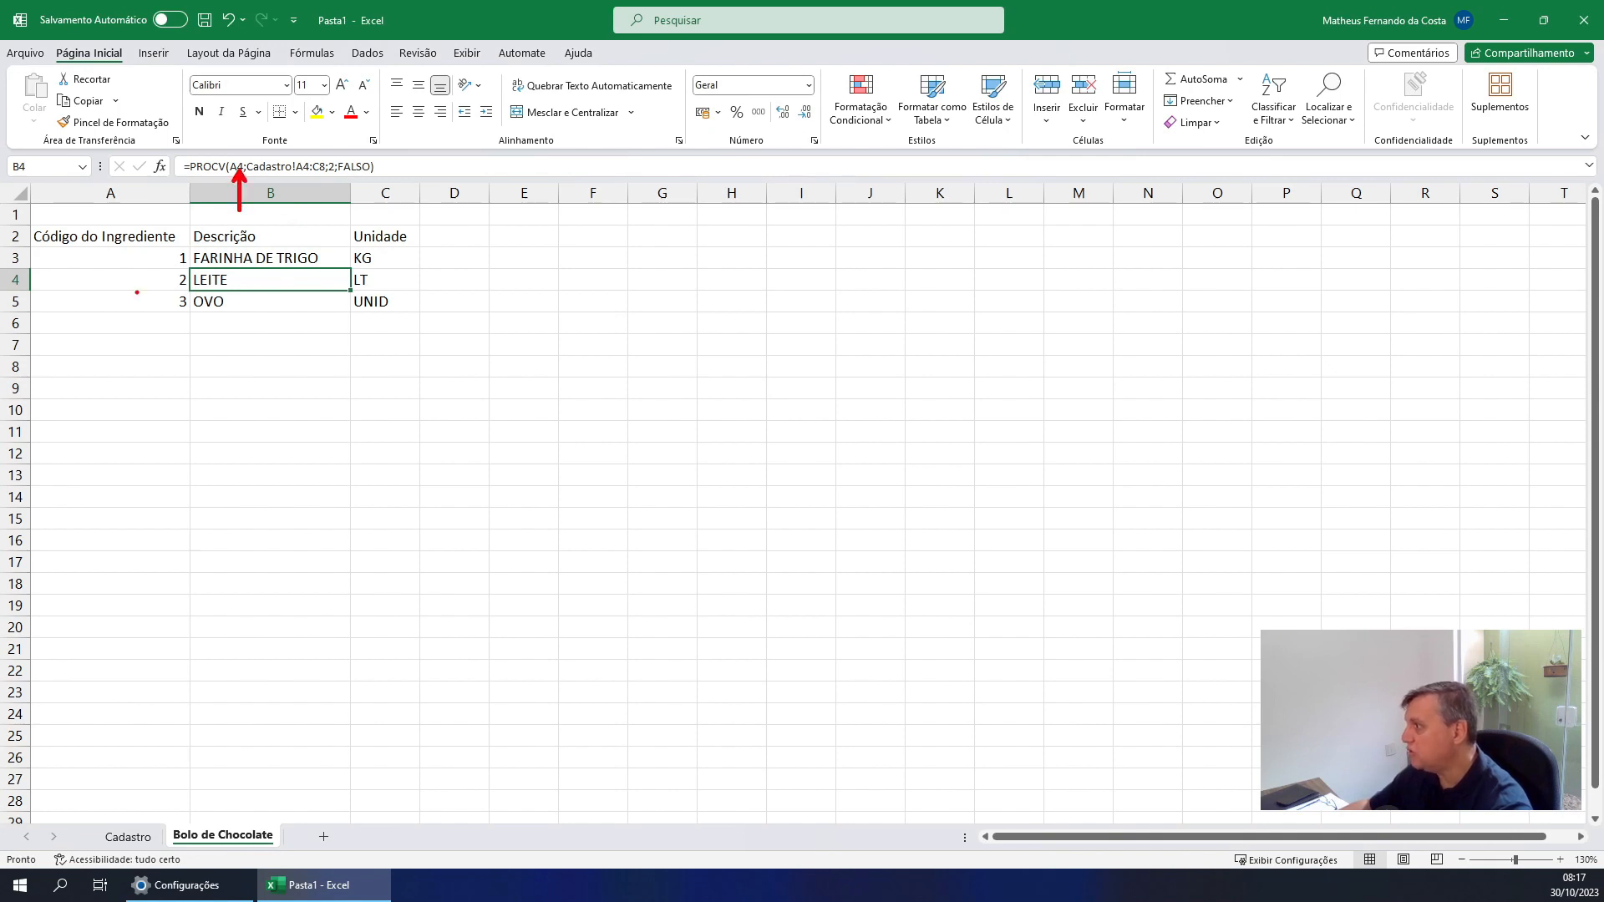
left_click_drag(131, 279, 81, 337)
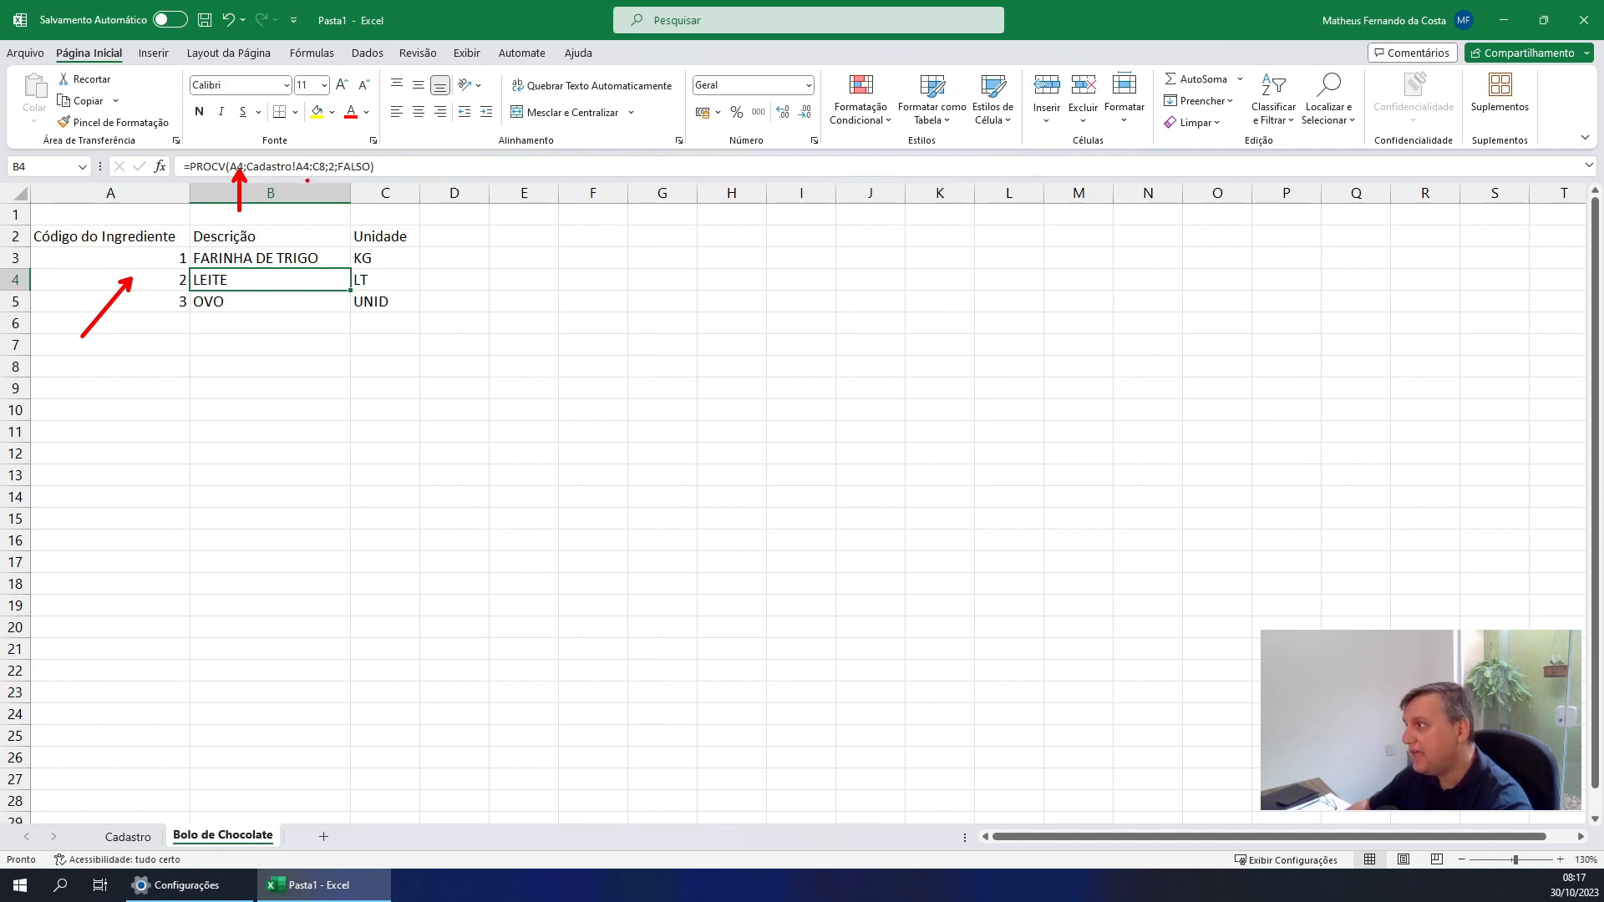
left_click_drag(306, 173, 316, 199)
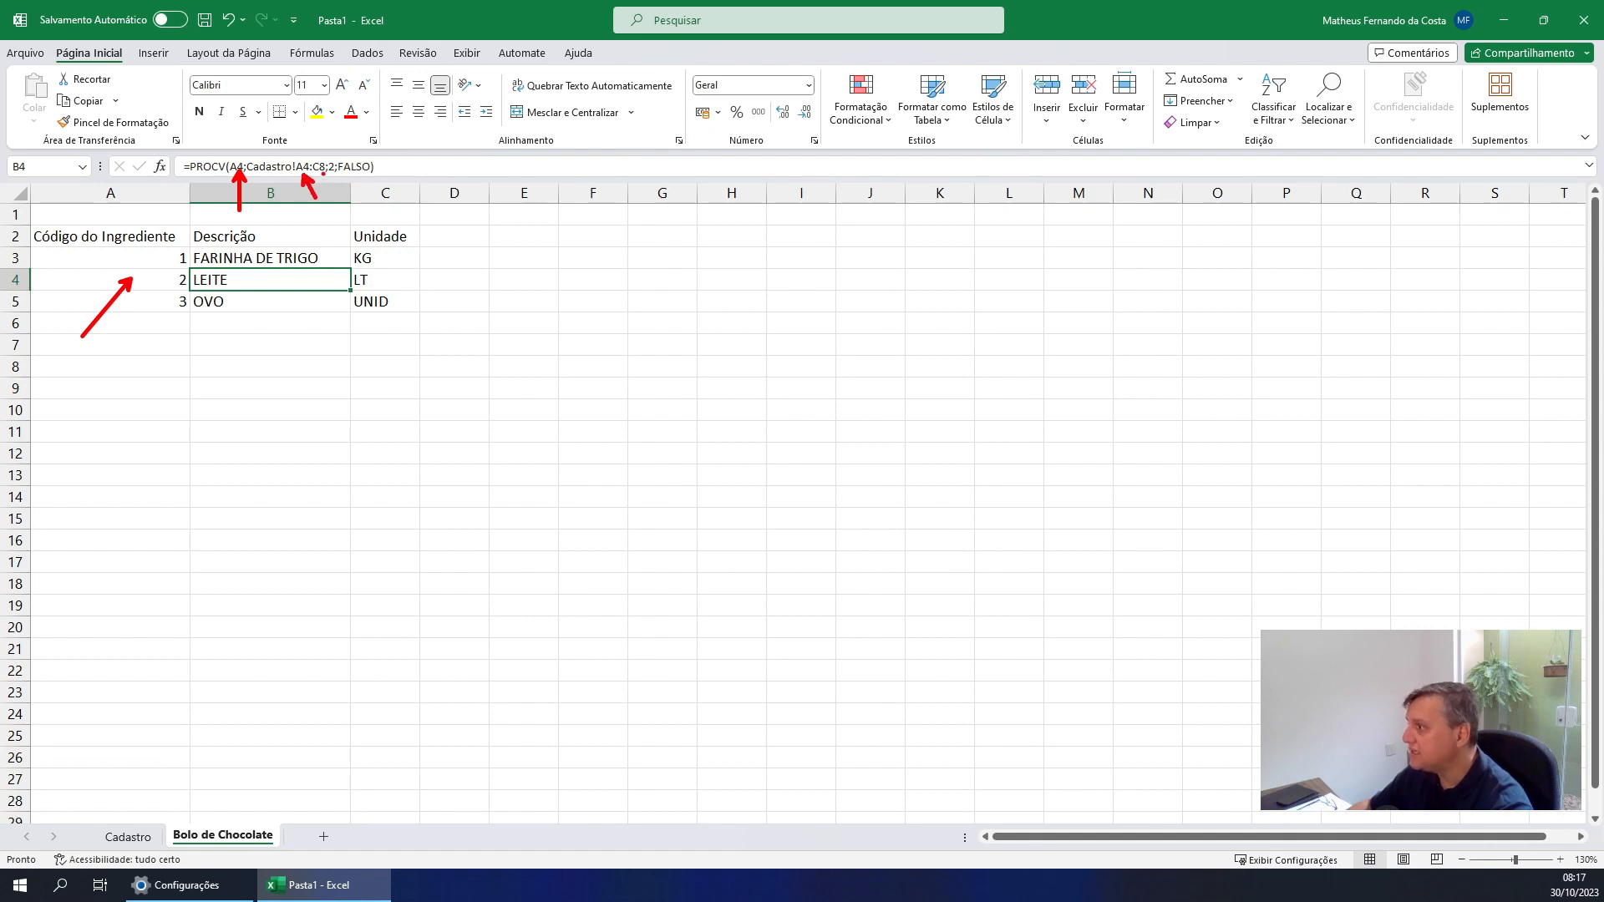
left_click_drag(324, 173, 347, 197)
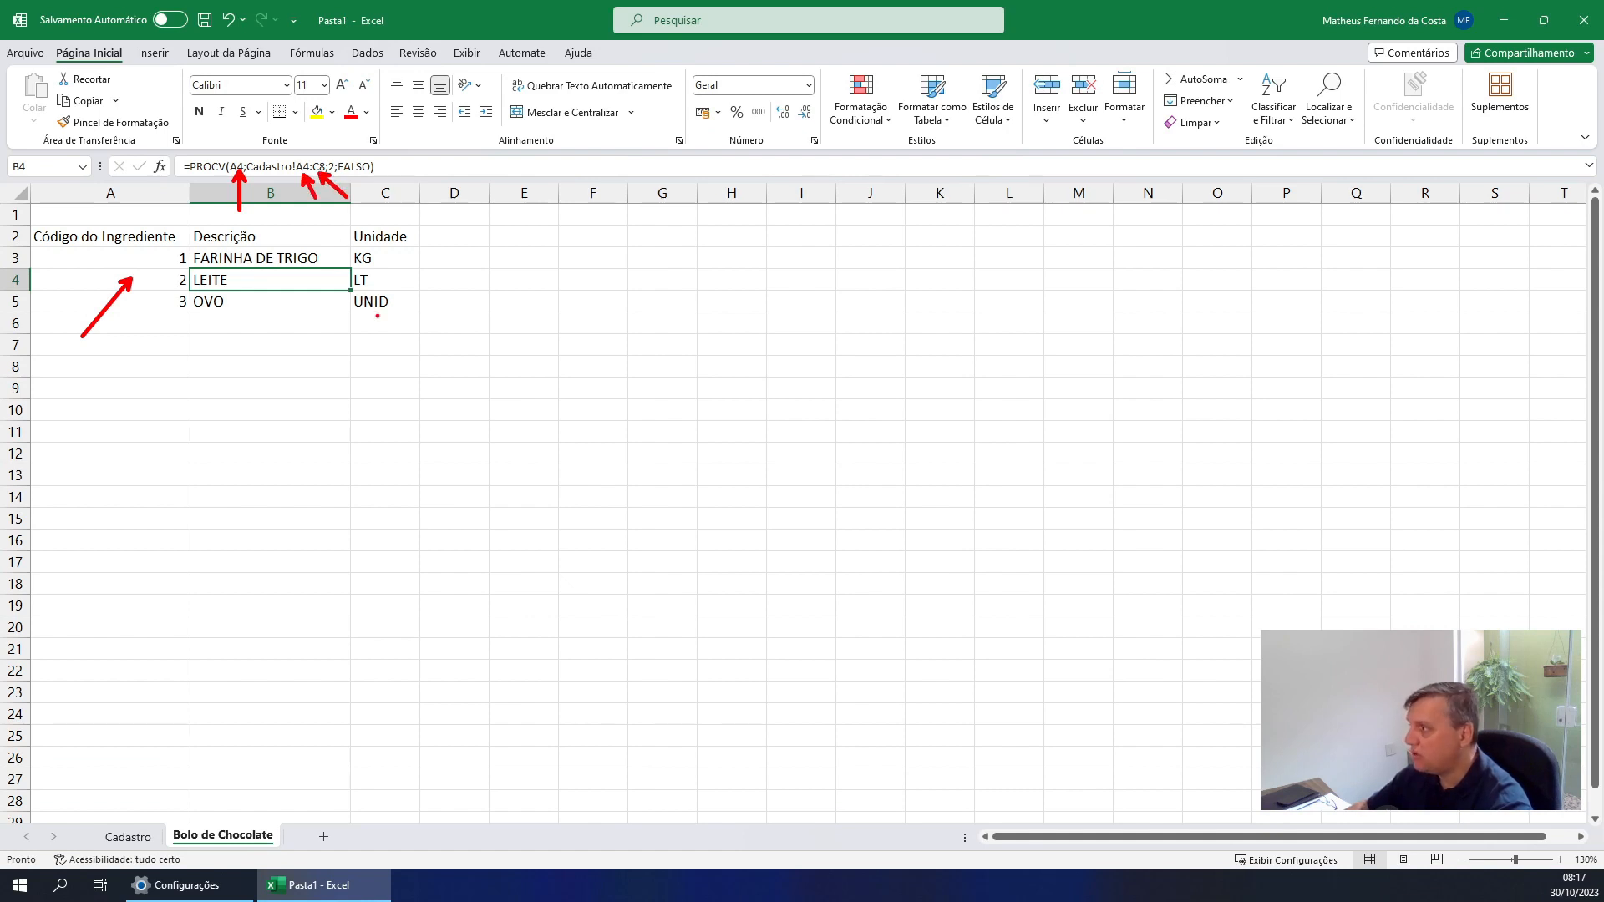
Clear the arrow marks and set the ingredient codes to 2 in A3 and 1 in A4
key("Escape")
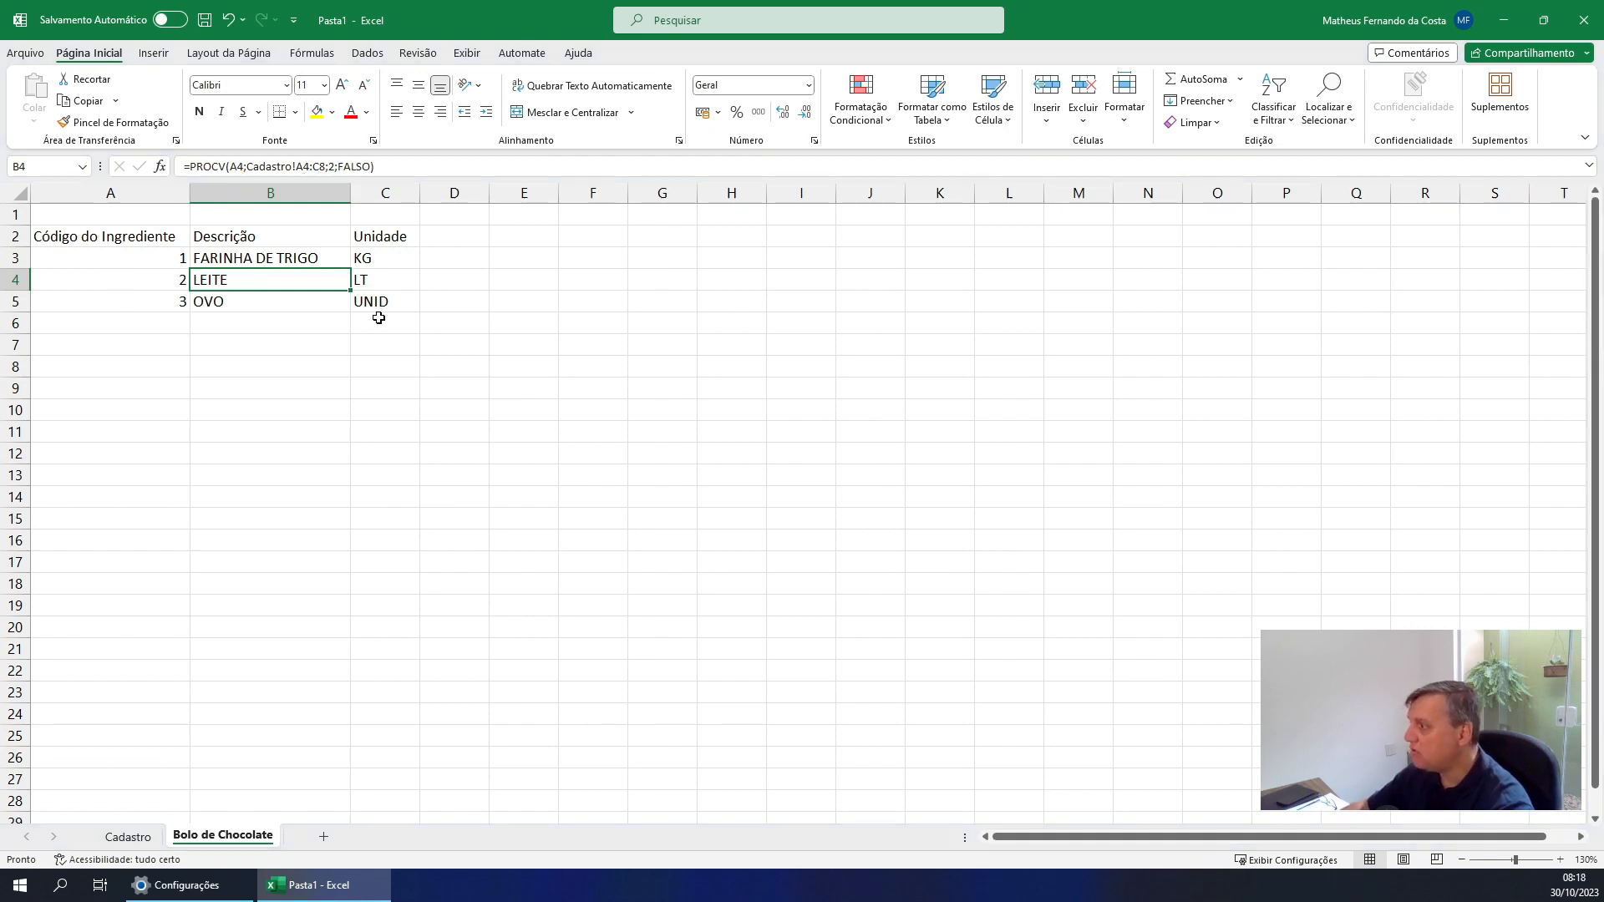
left_click(180, 281)
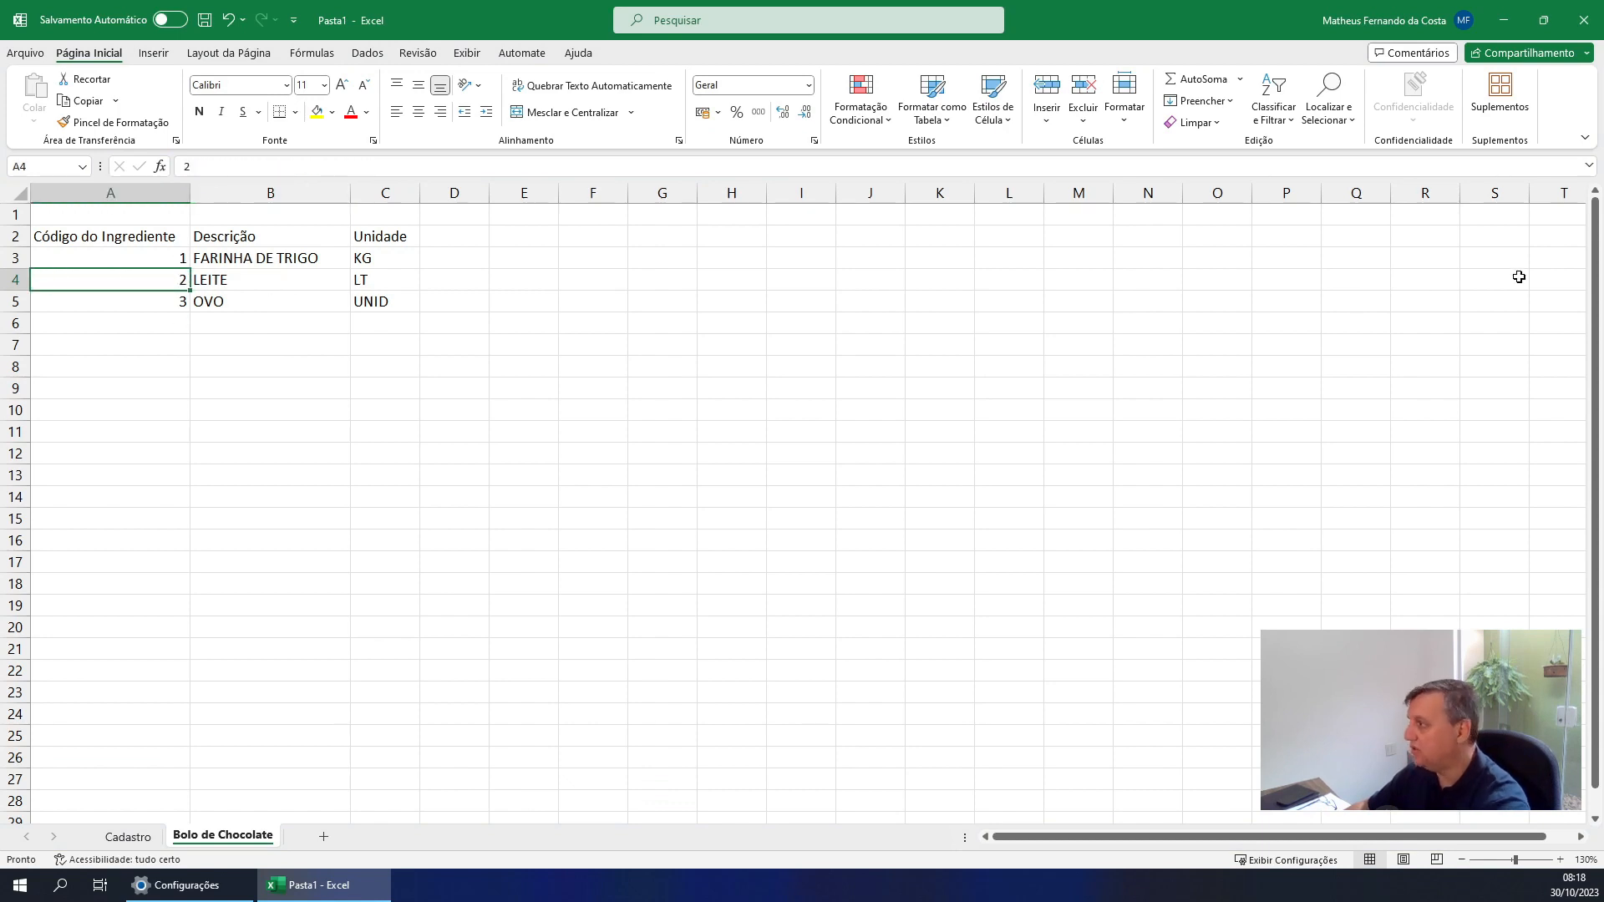
key("Up")
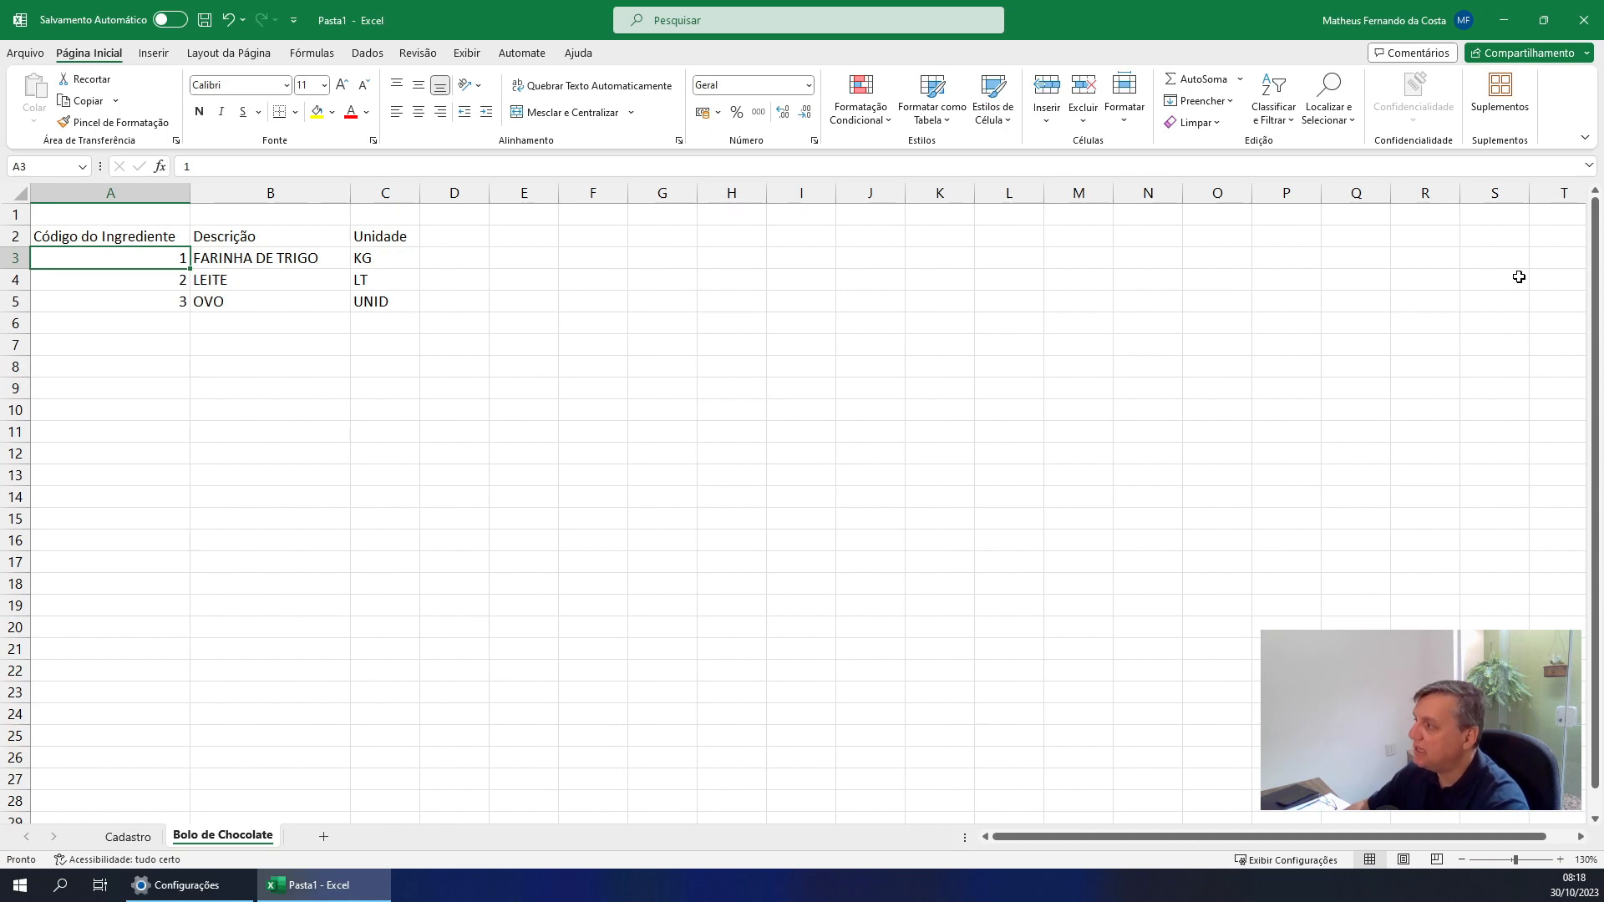
type("2")
key("Return")
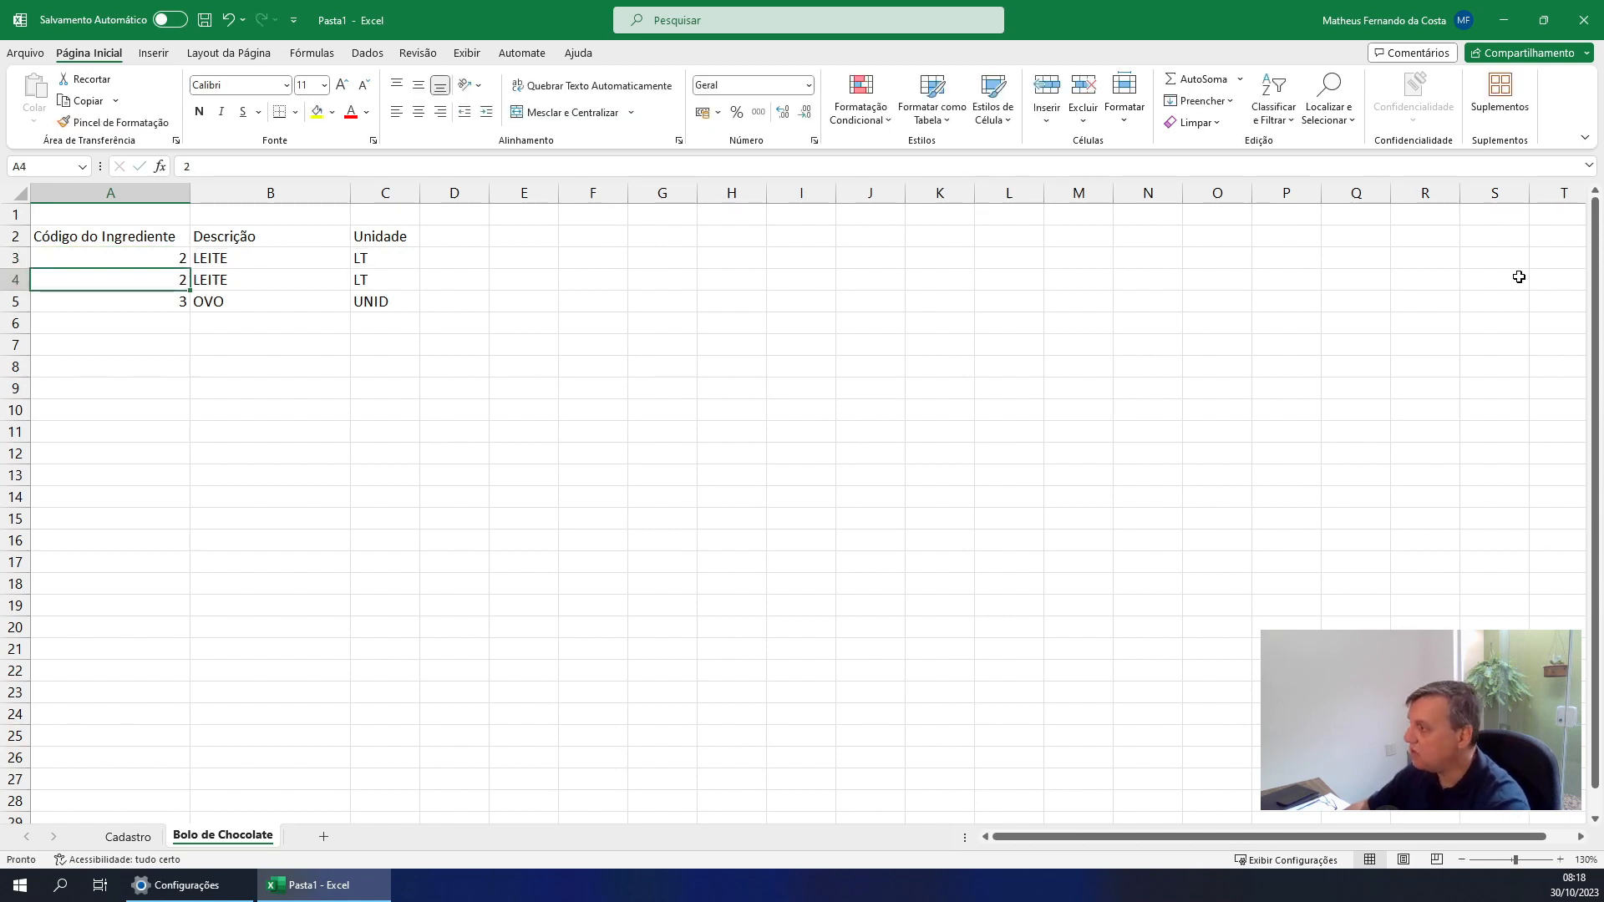
type("1")
key("Return")
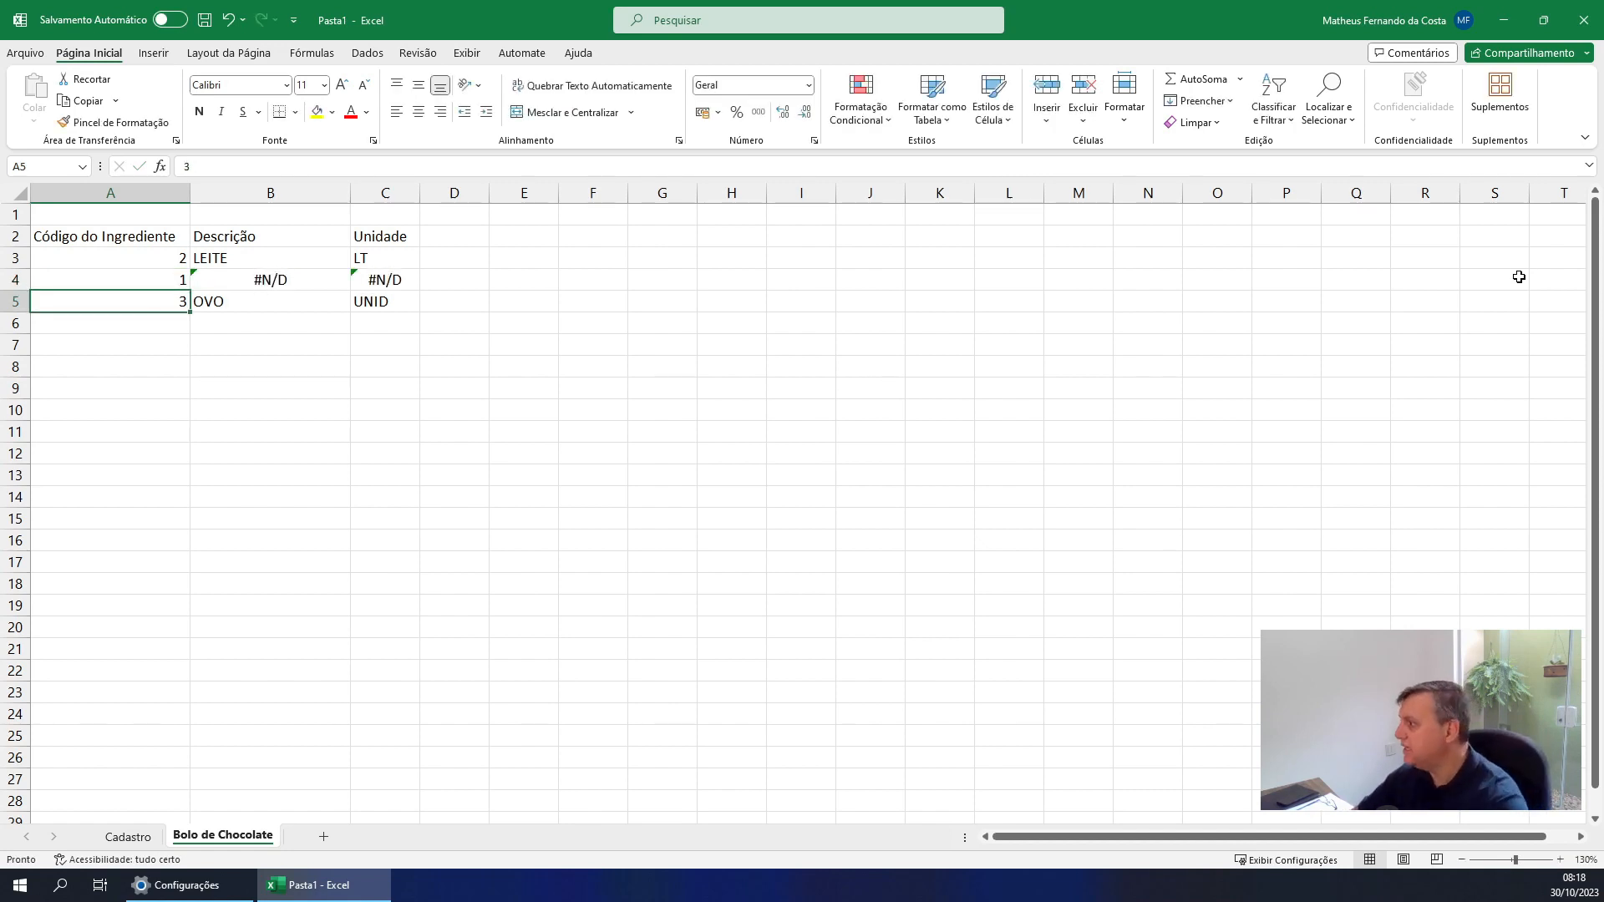
Check the table range of the B4 formula against the codes in A4 and A3 of the Cadastro sheet
left_click(259, 280)
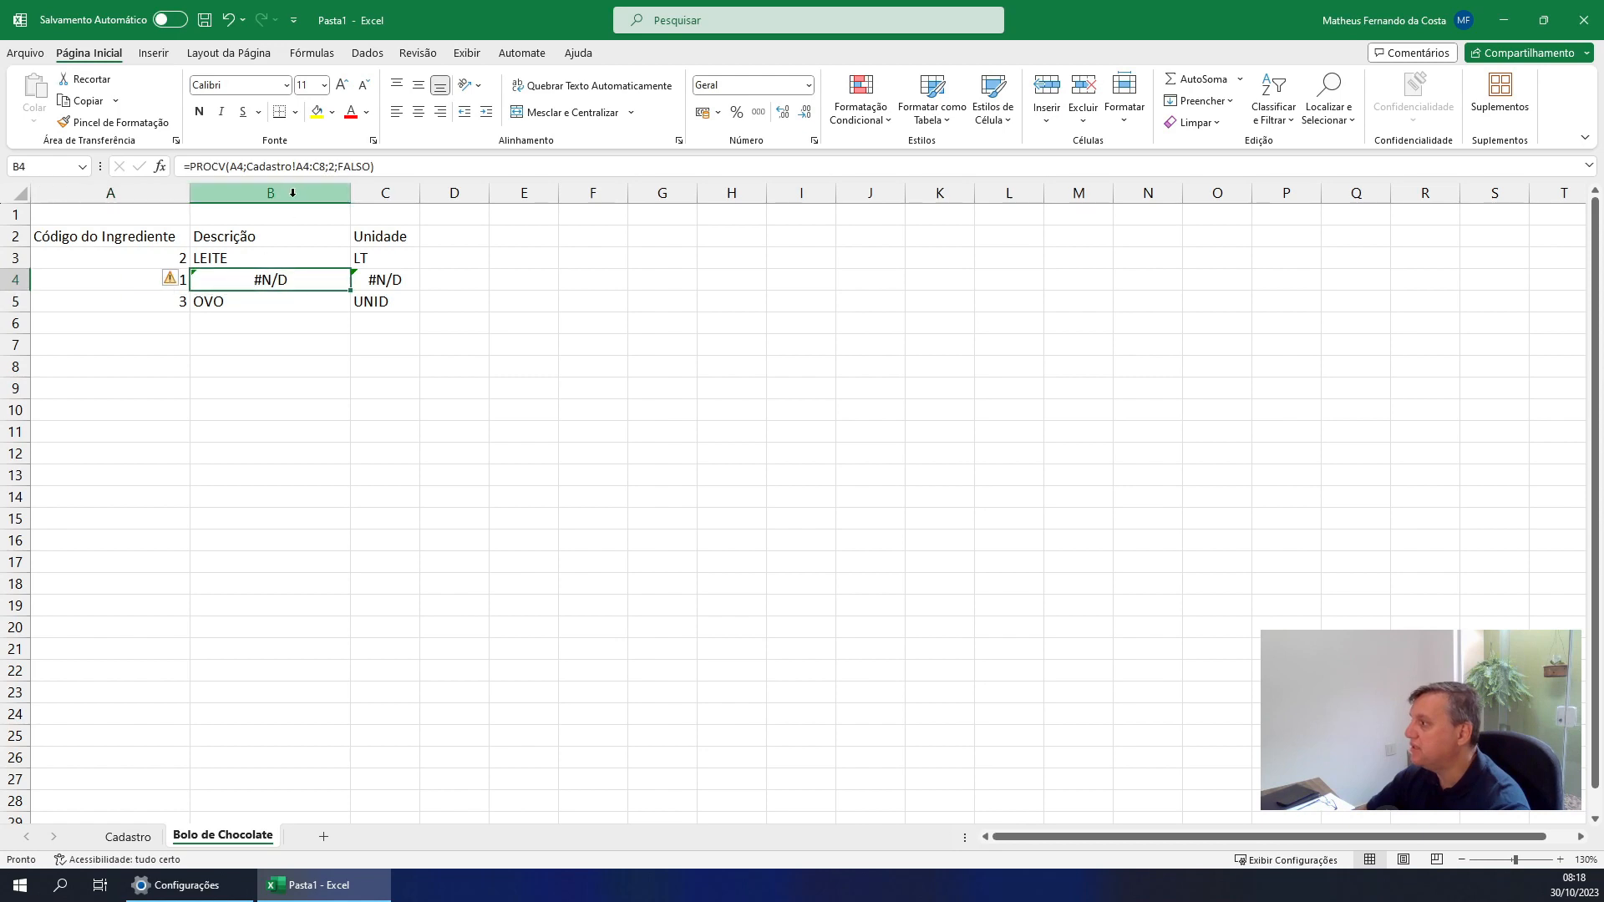
left_click(127, 836)
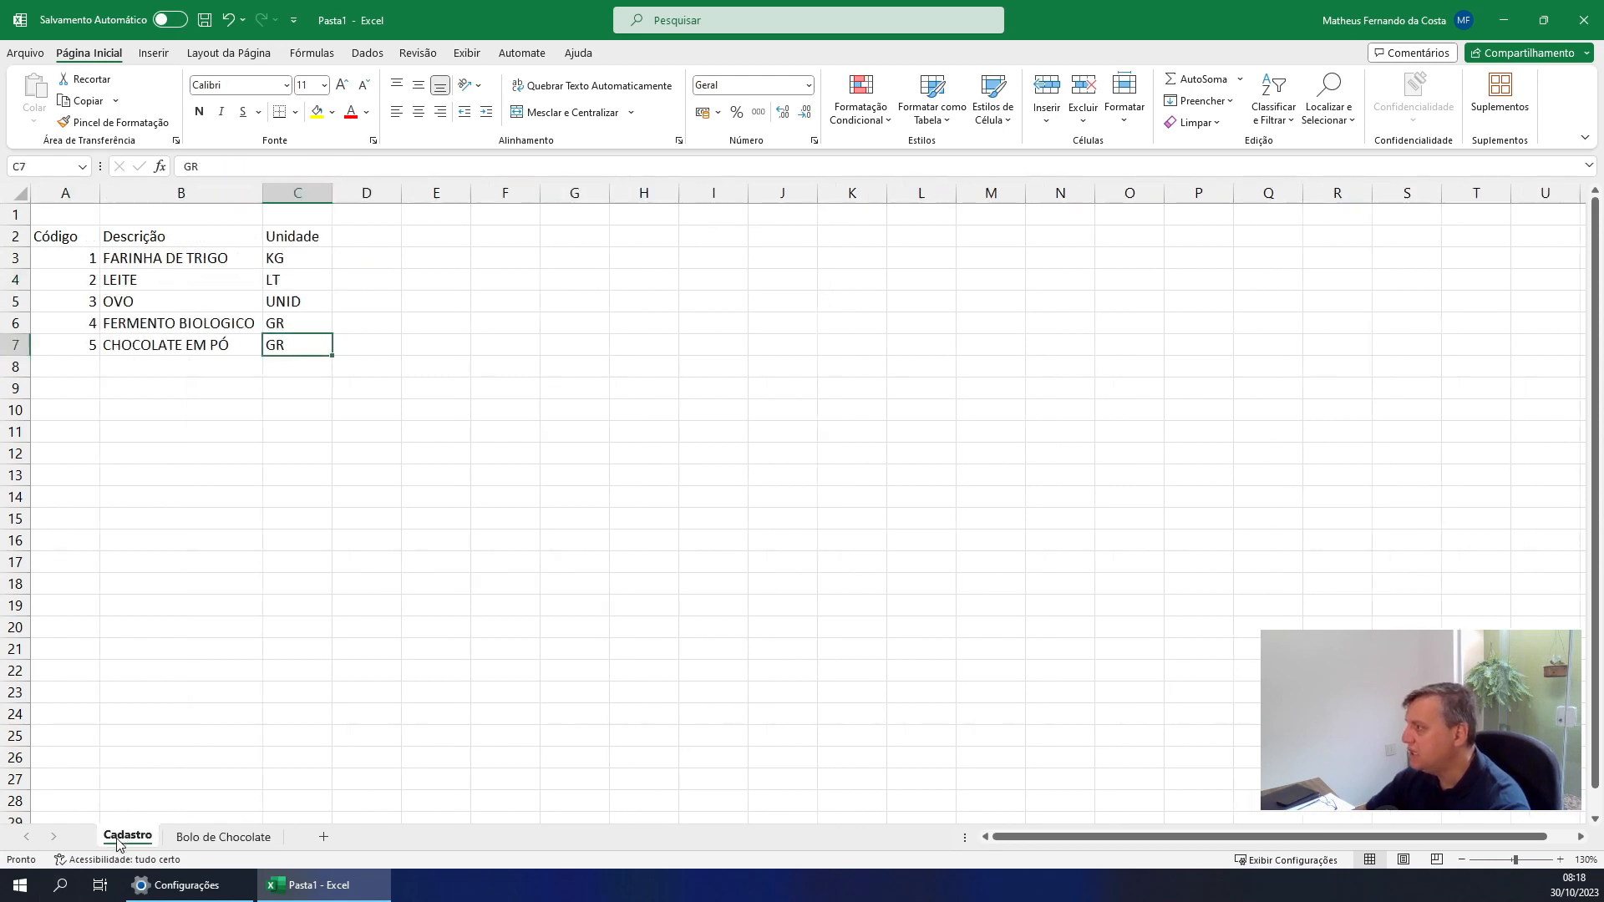
left_click(71, 278)
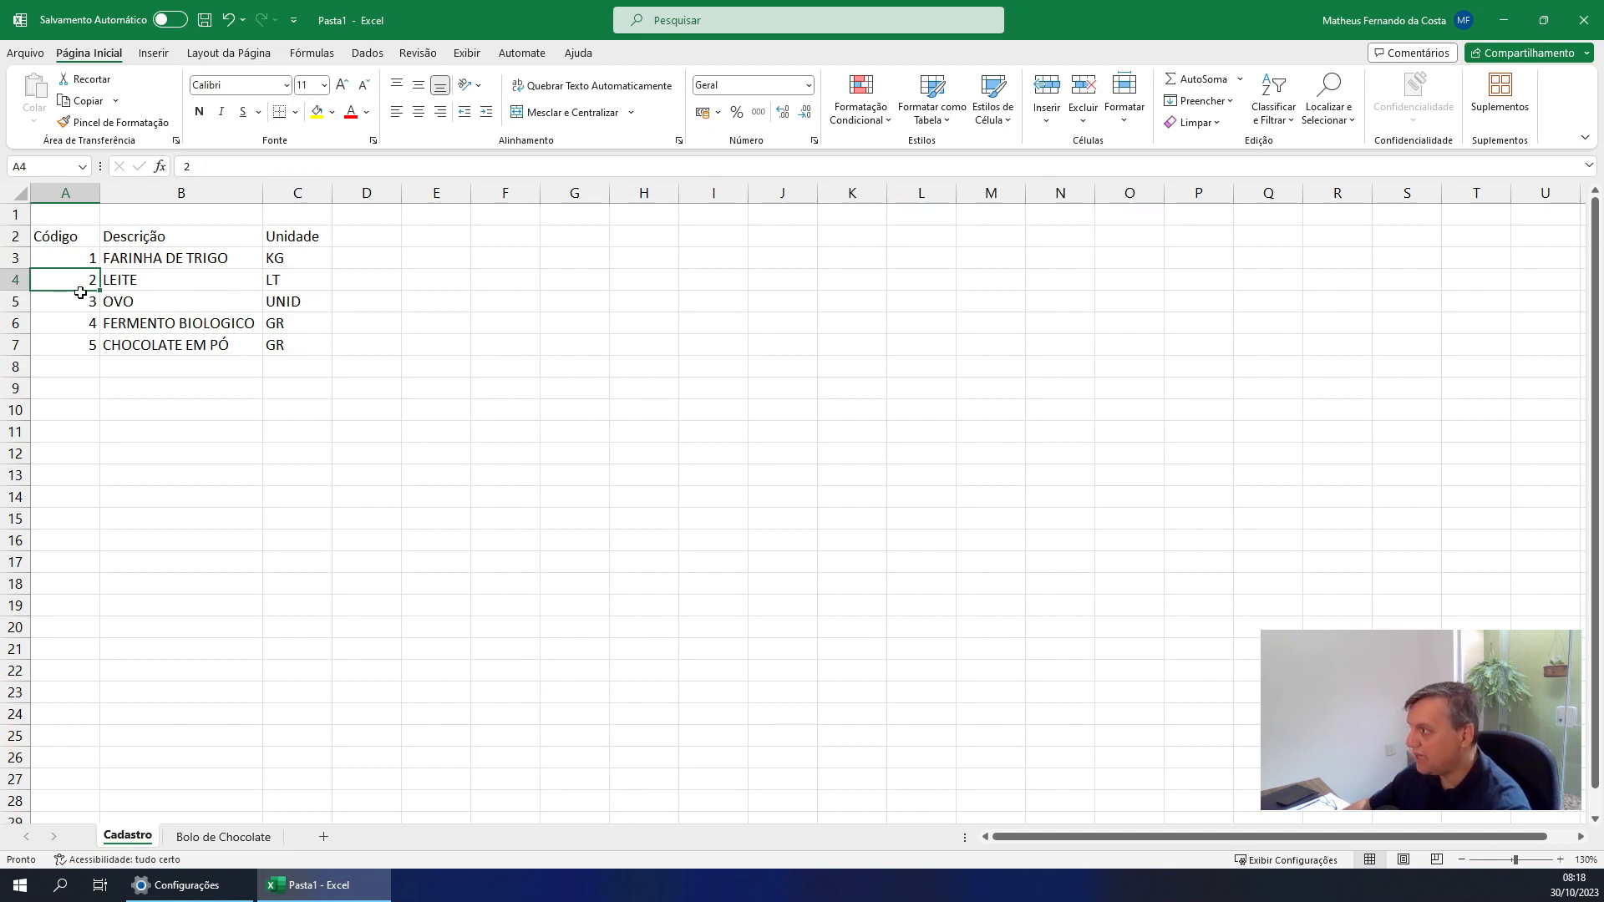
left_click(89, 259)
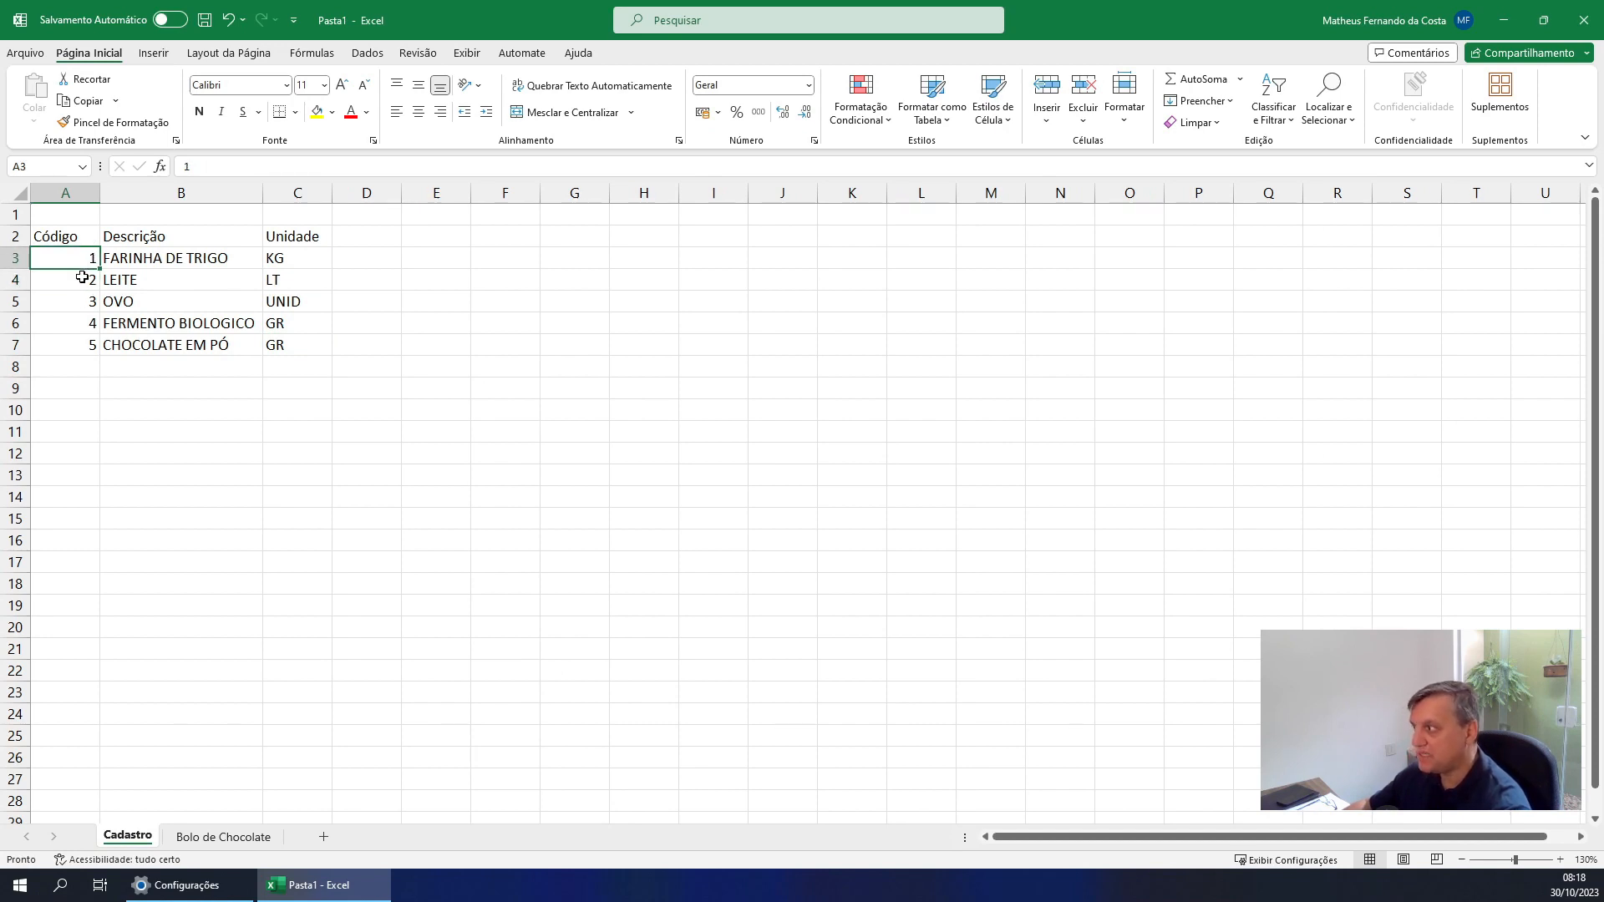
left_click(223, 836)
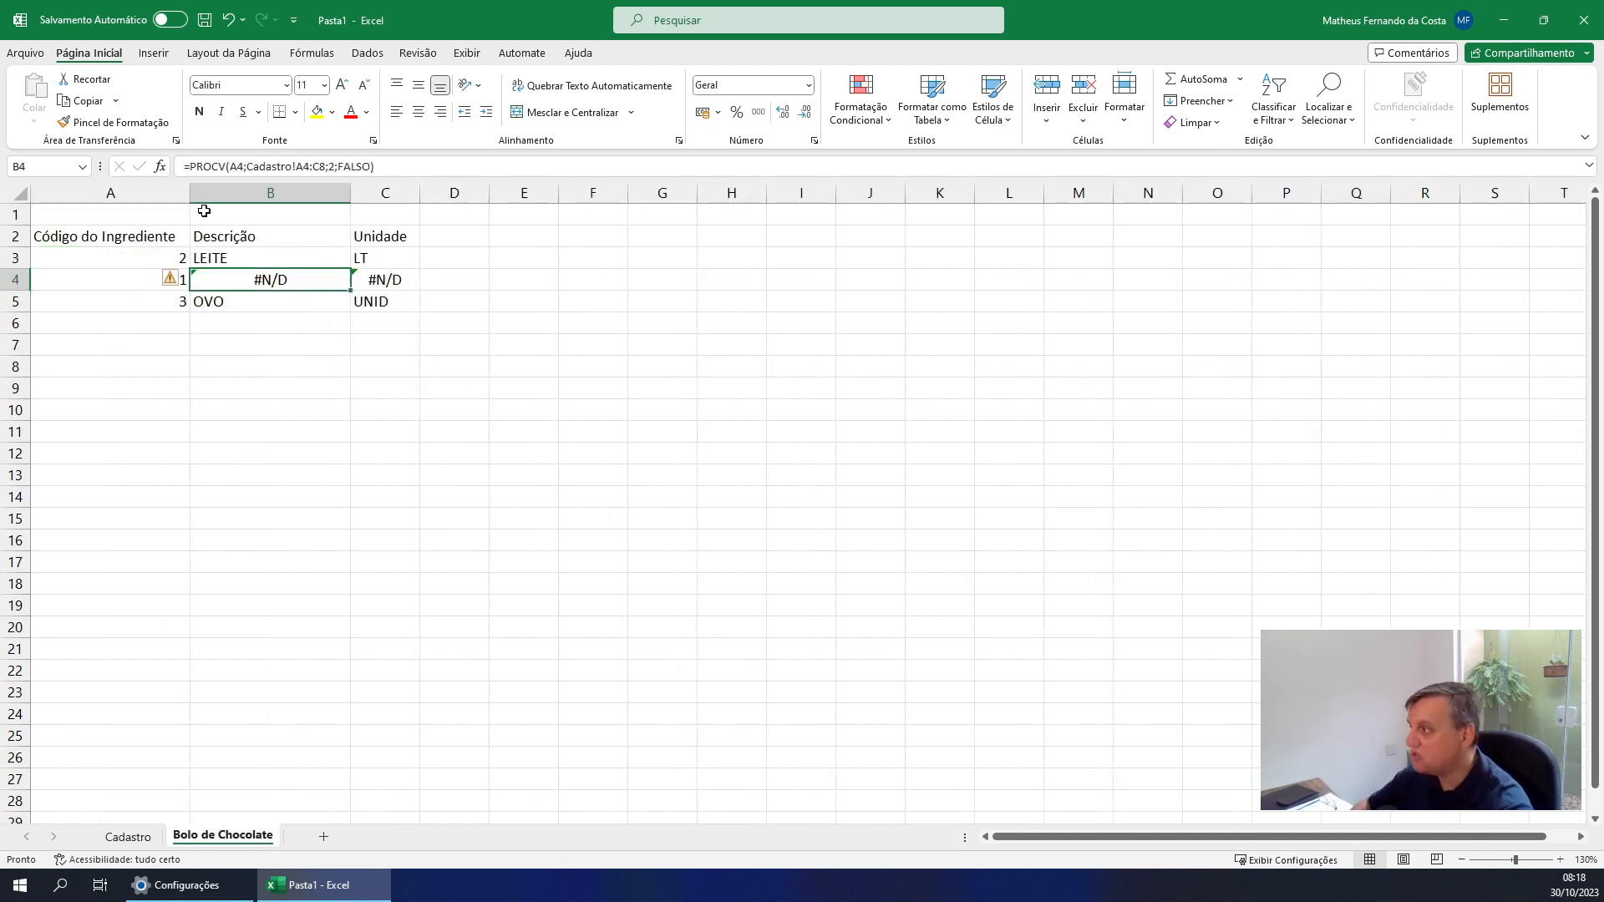
Compare the table ranges of the PROCV formulas down the Descrição and Unidade columns, rows 3 to 5
left_click(257, 259)
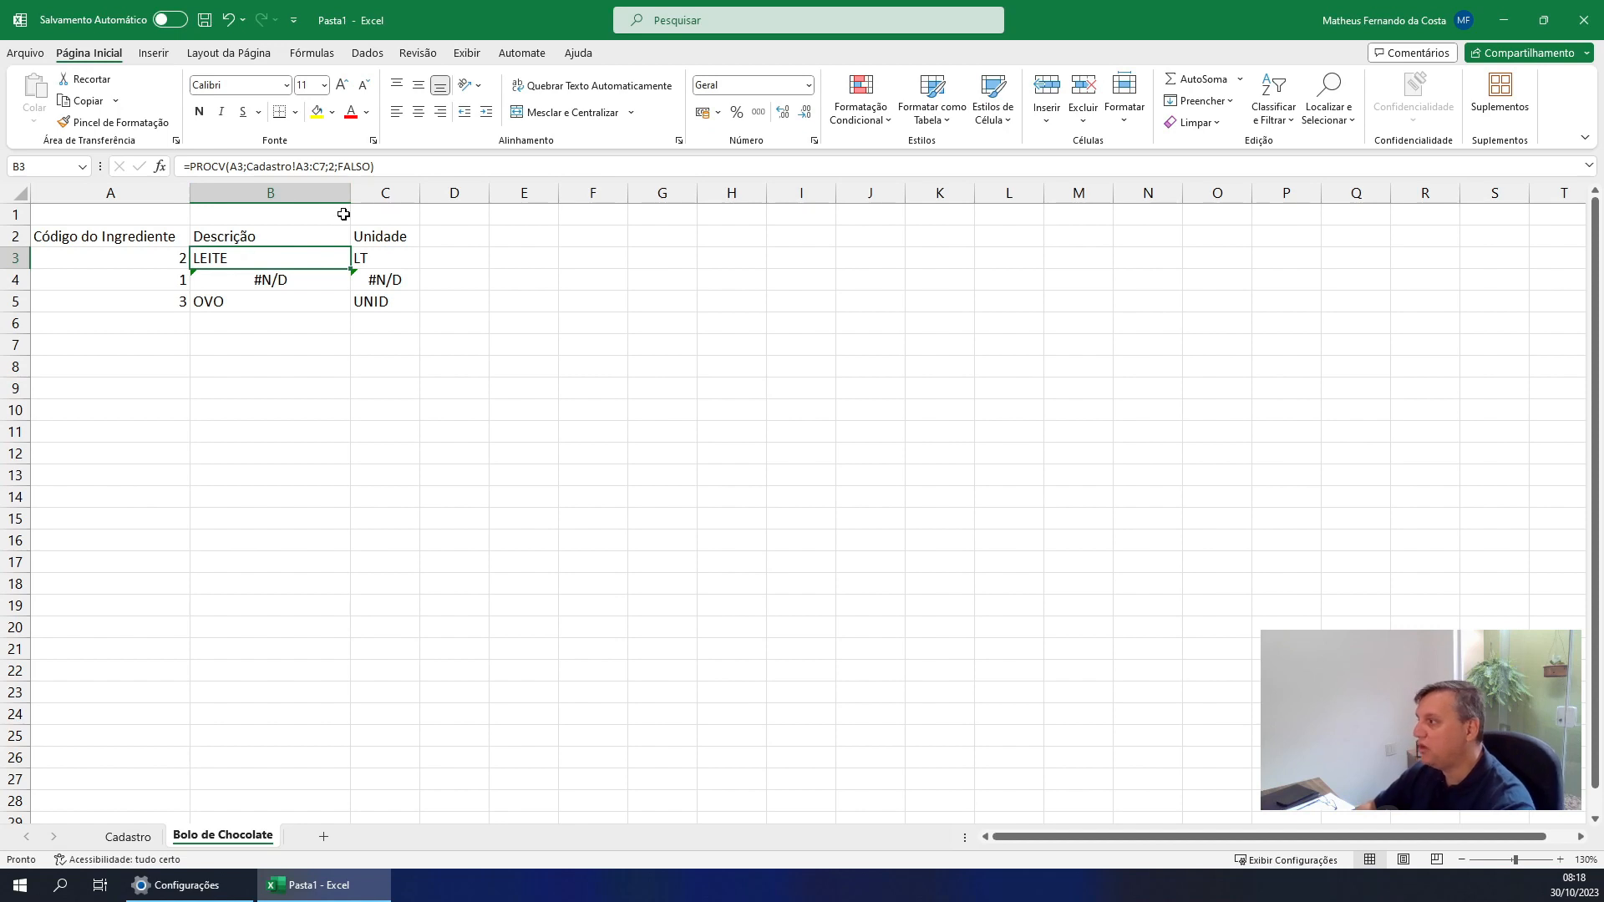
left_click(268, 280)
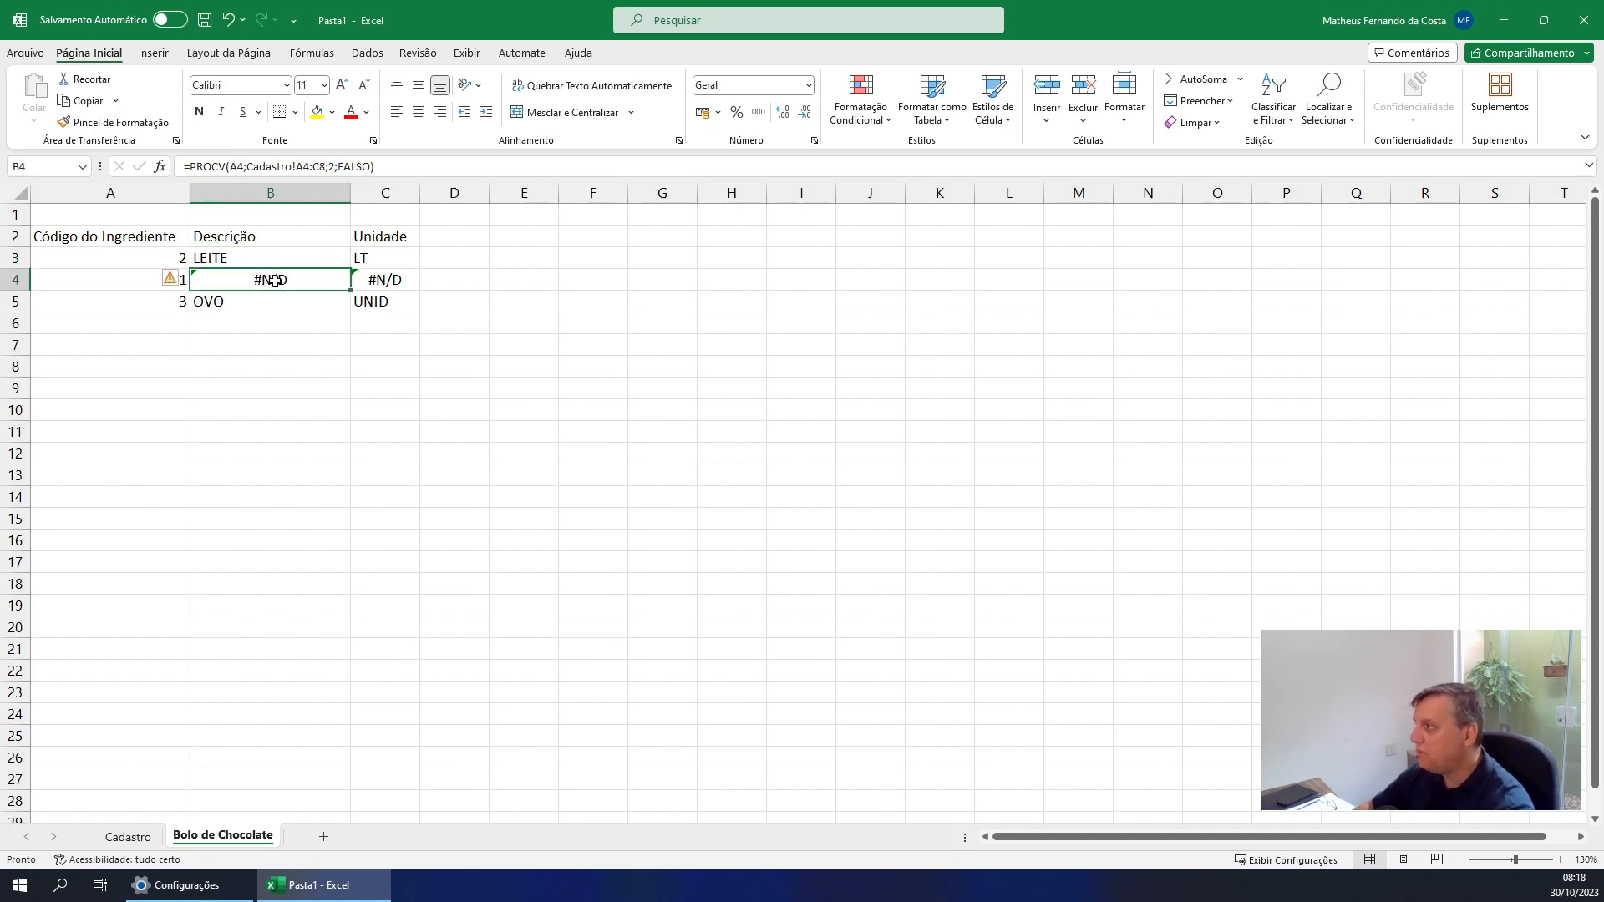
left_click(258, 315)
left_click(258, 305)
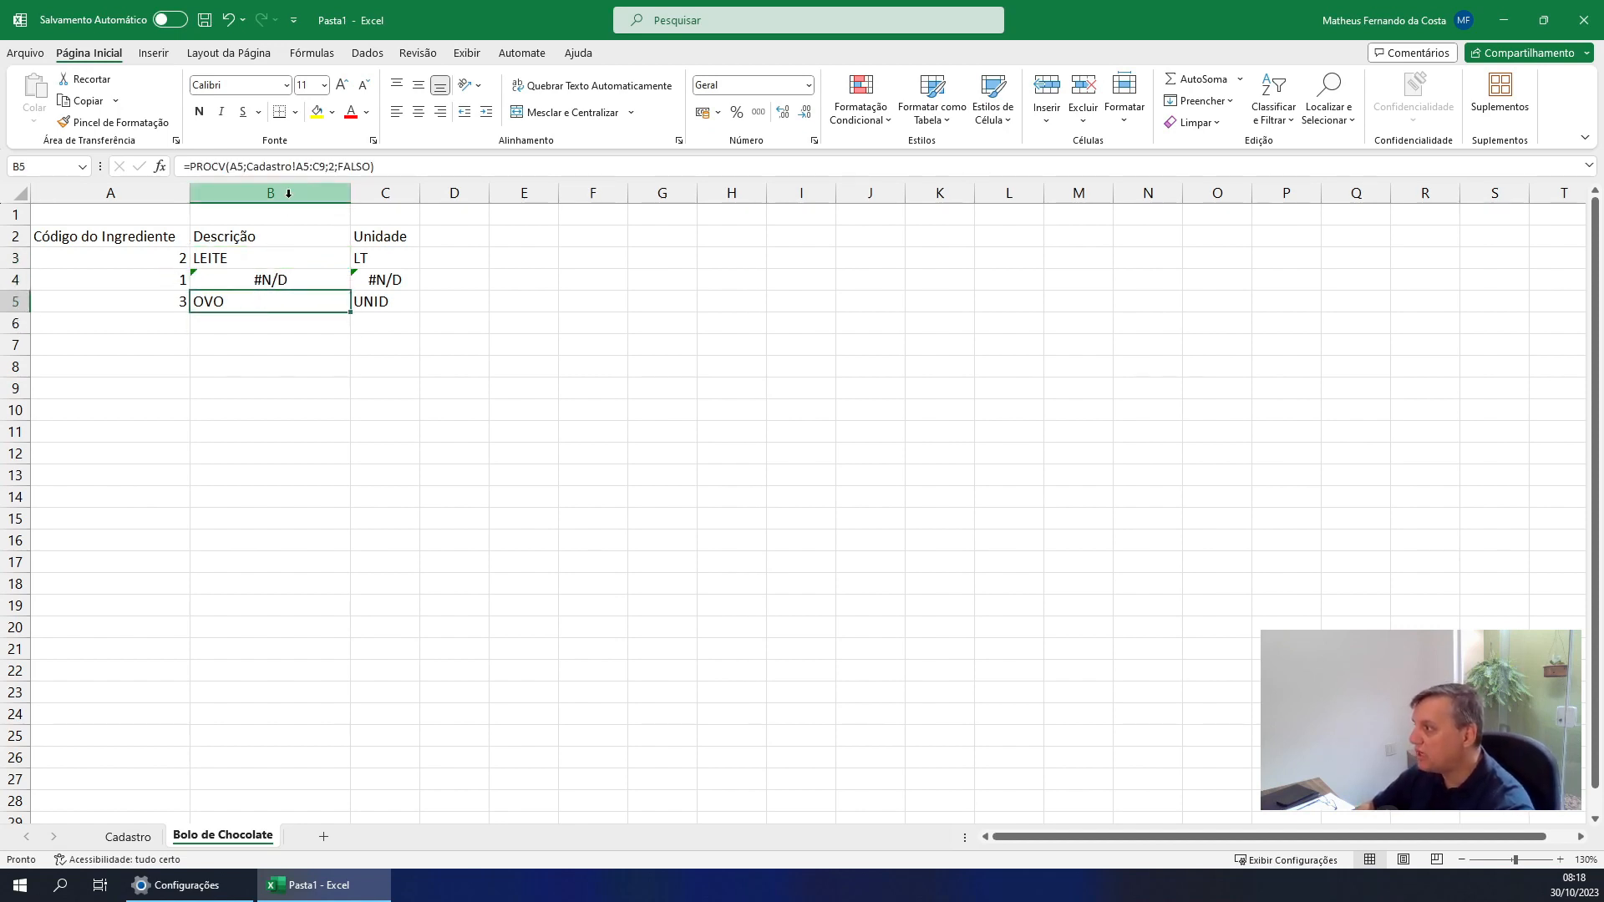
left_click(363, 257)
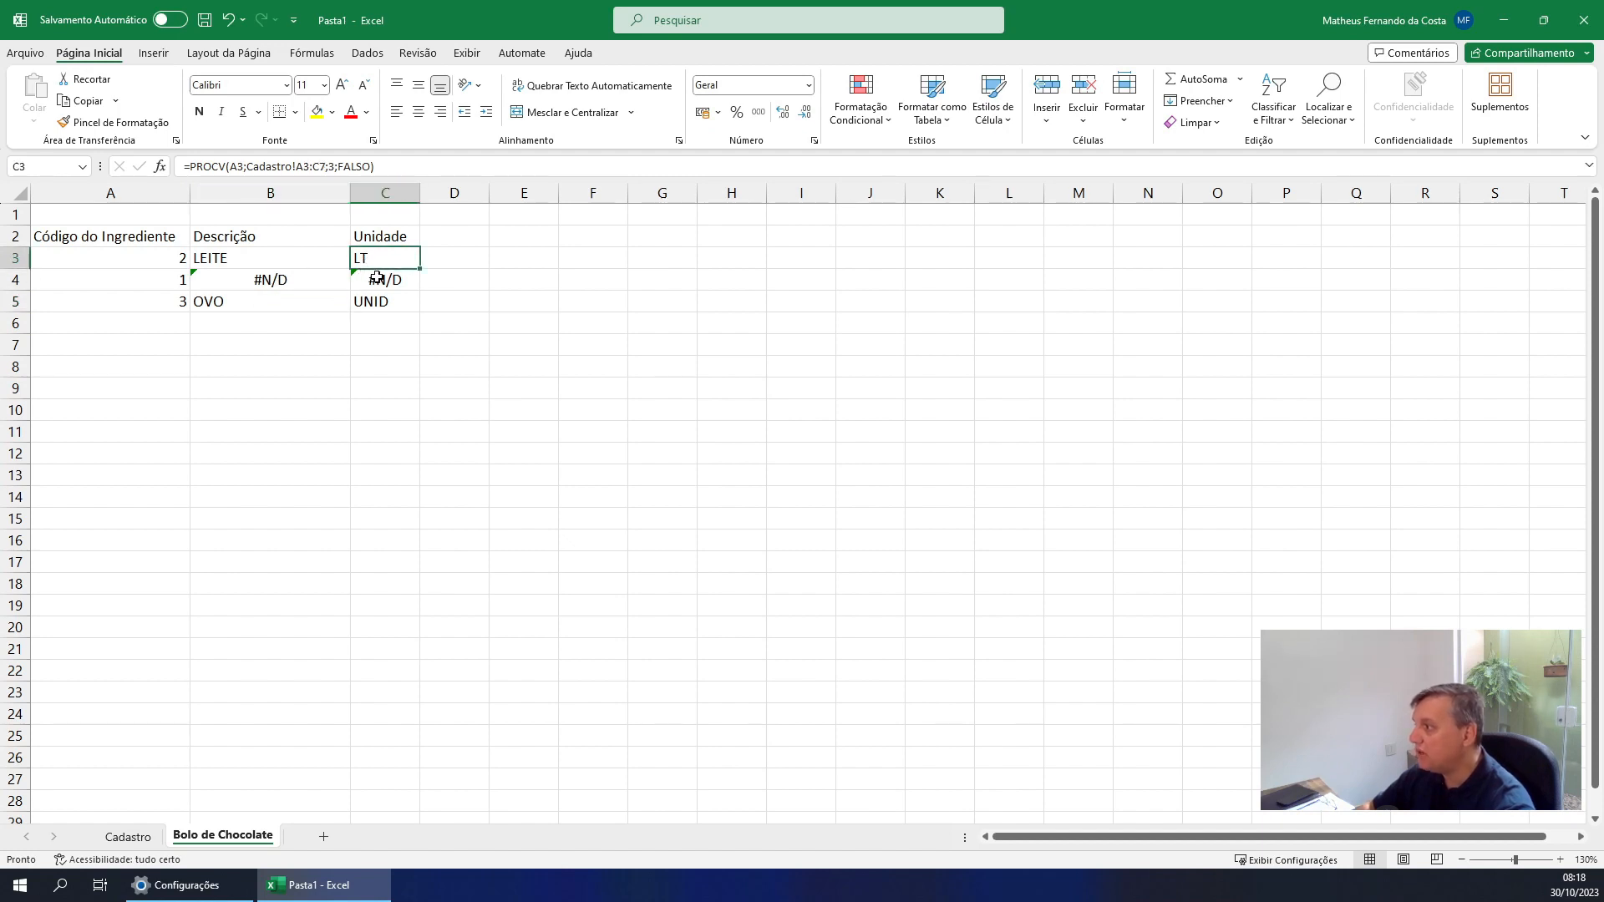
left_click(373, 278)
left_click(375, 296)
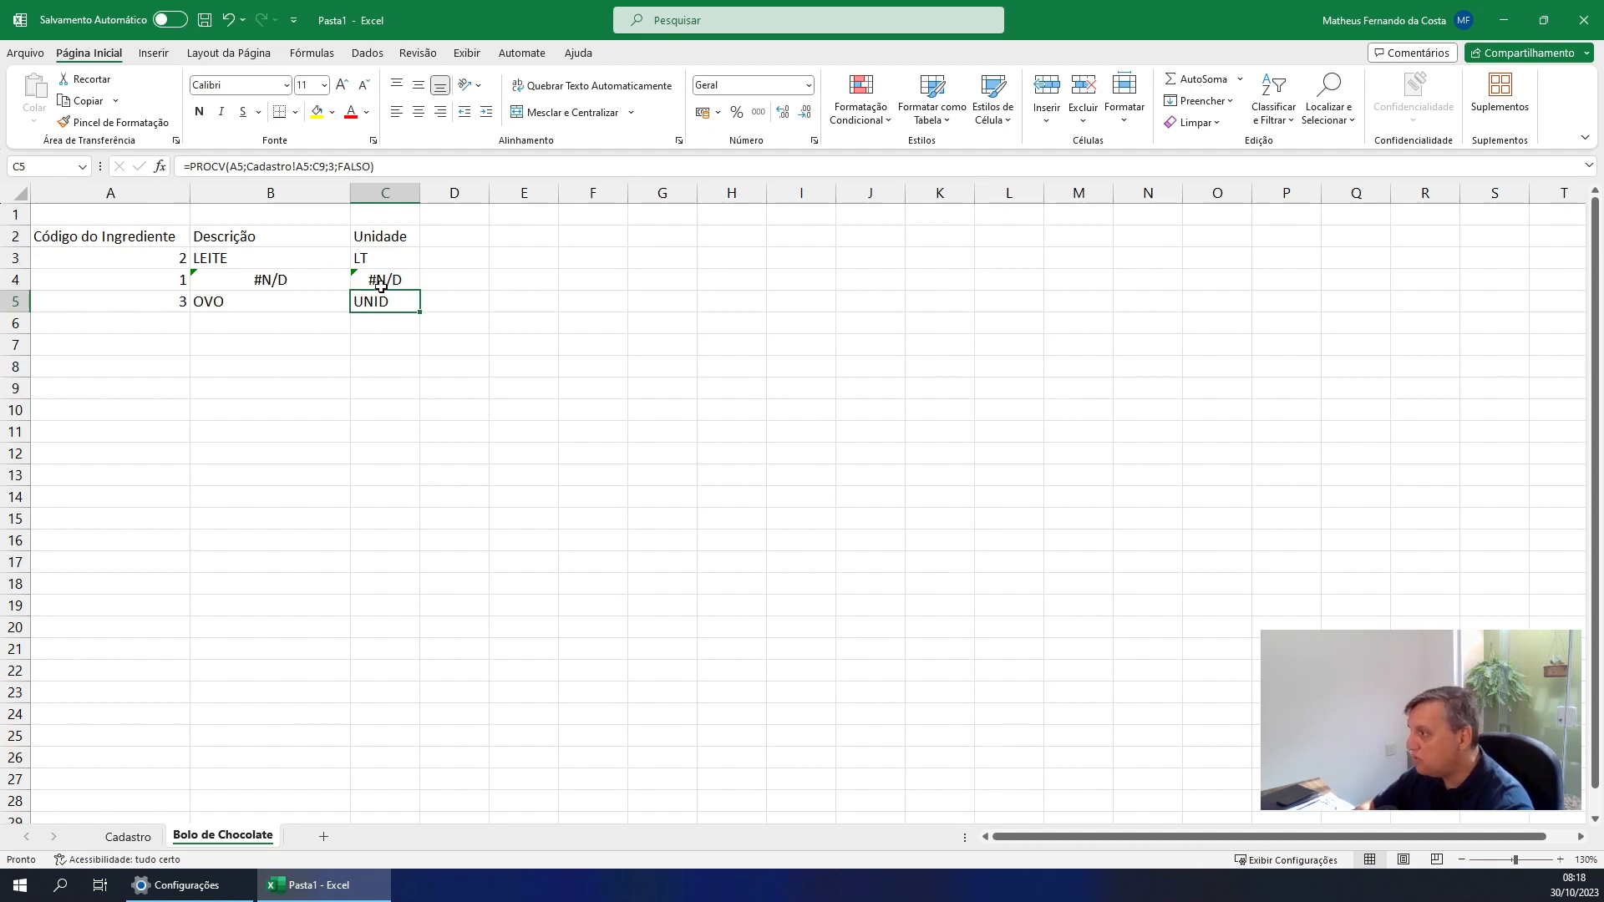
left_click(244, 264)
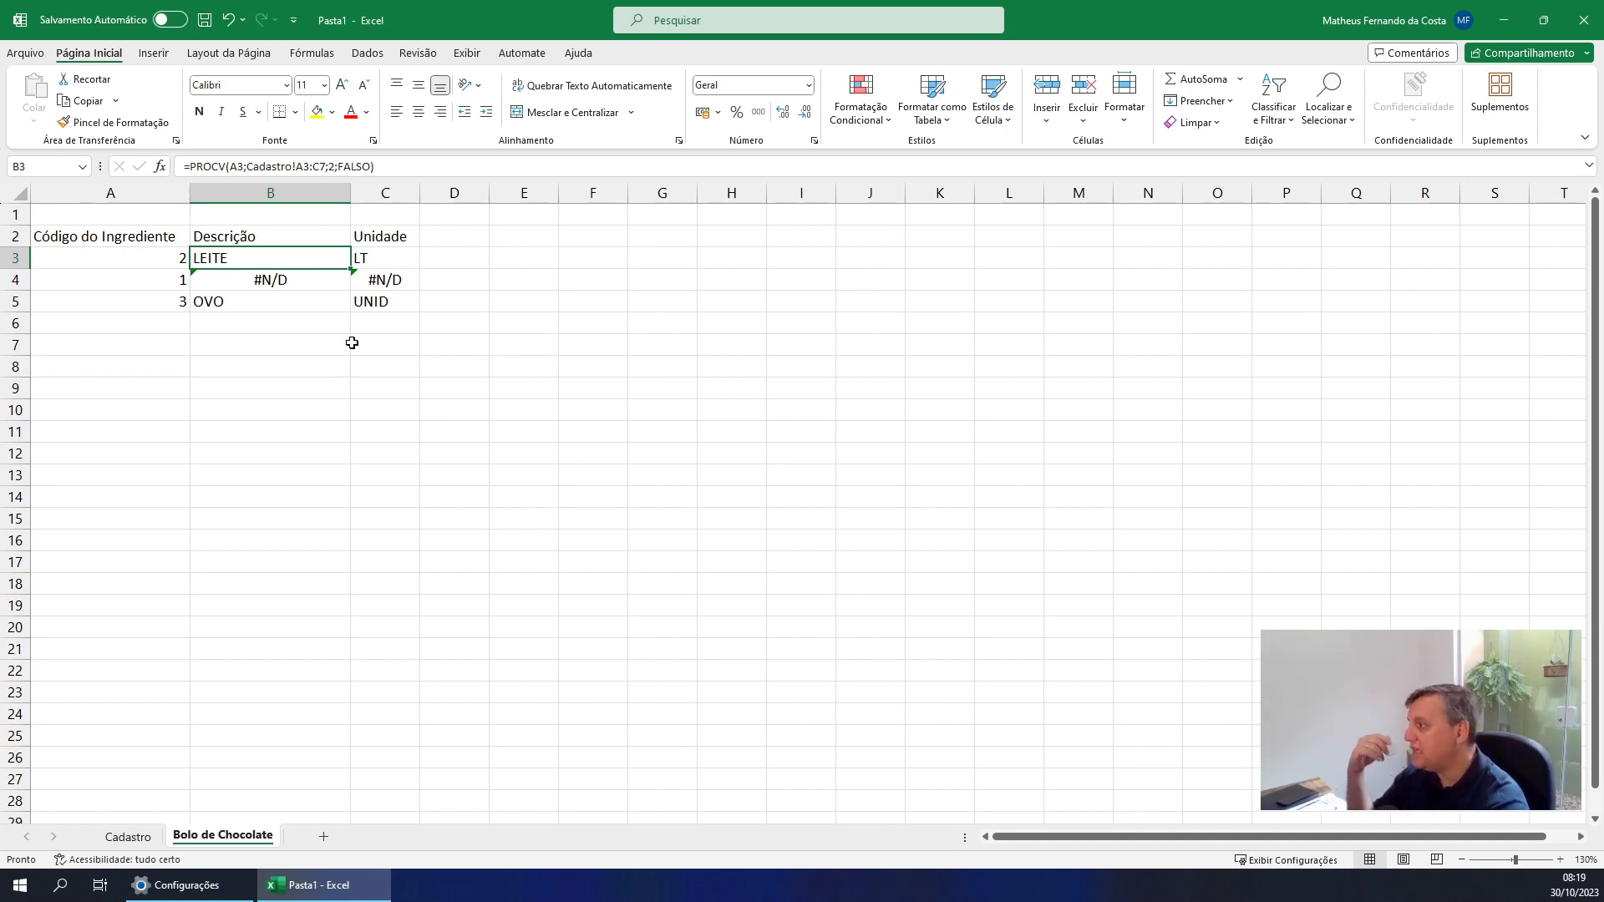
left_click(297, 306)
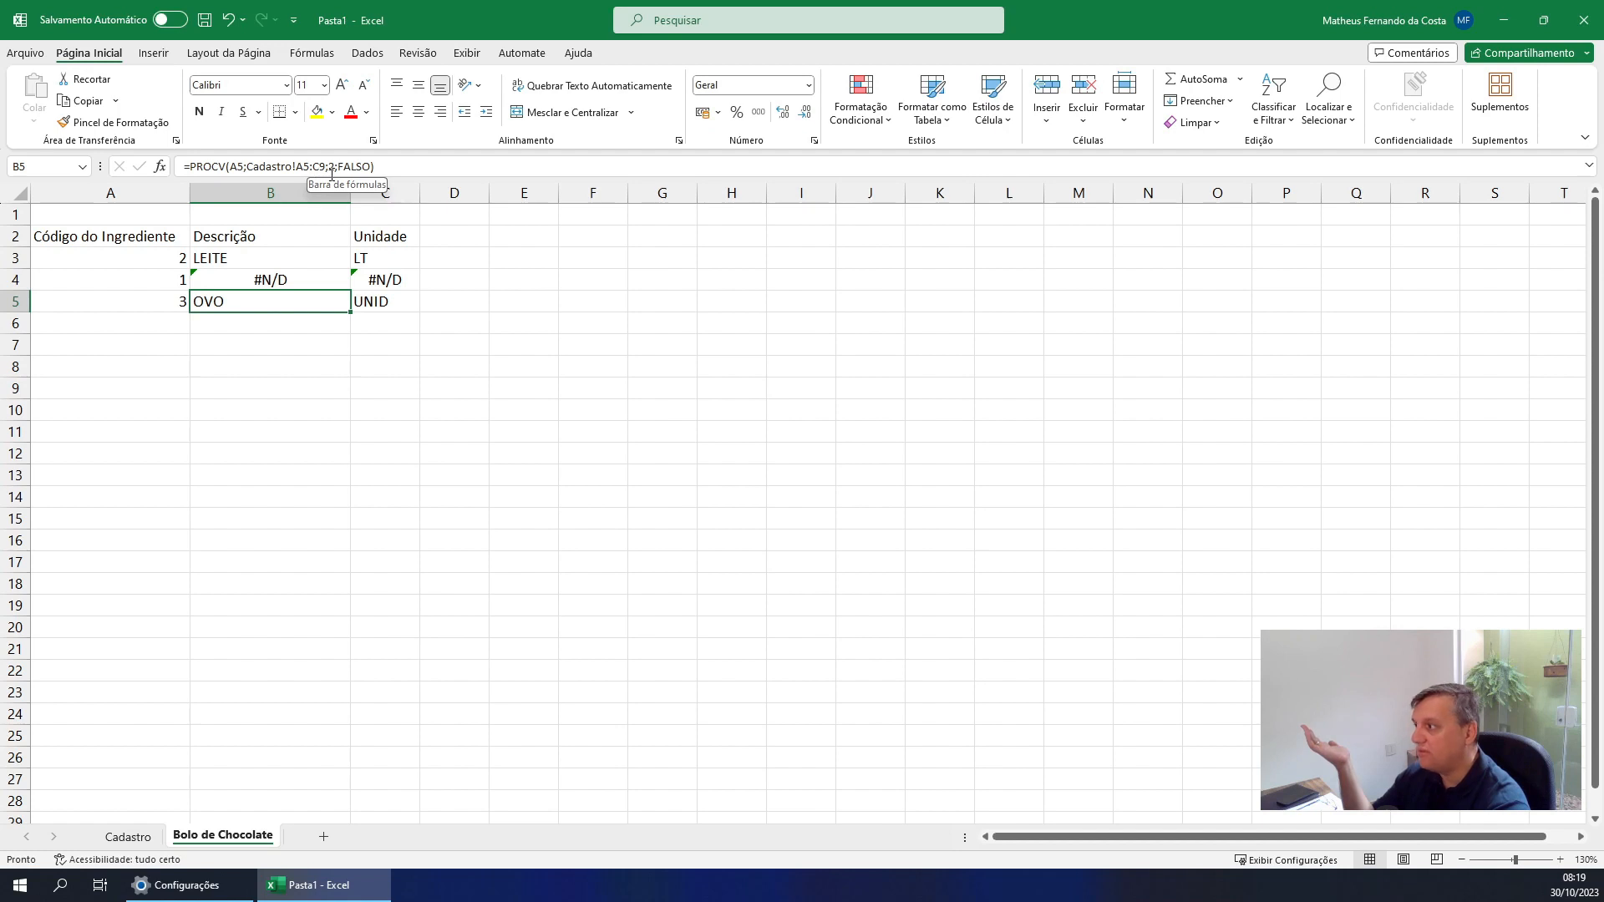
Make the table range in the B3 PROCV formula absolute as Cadastro!$A$3:$C$7
left_click(239, 258)
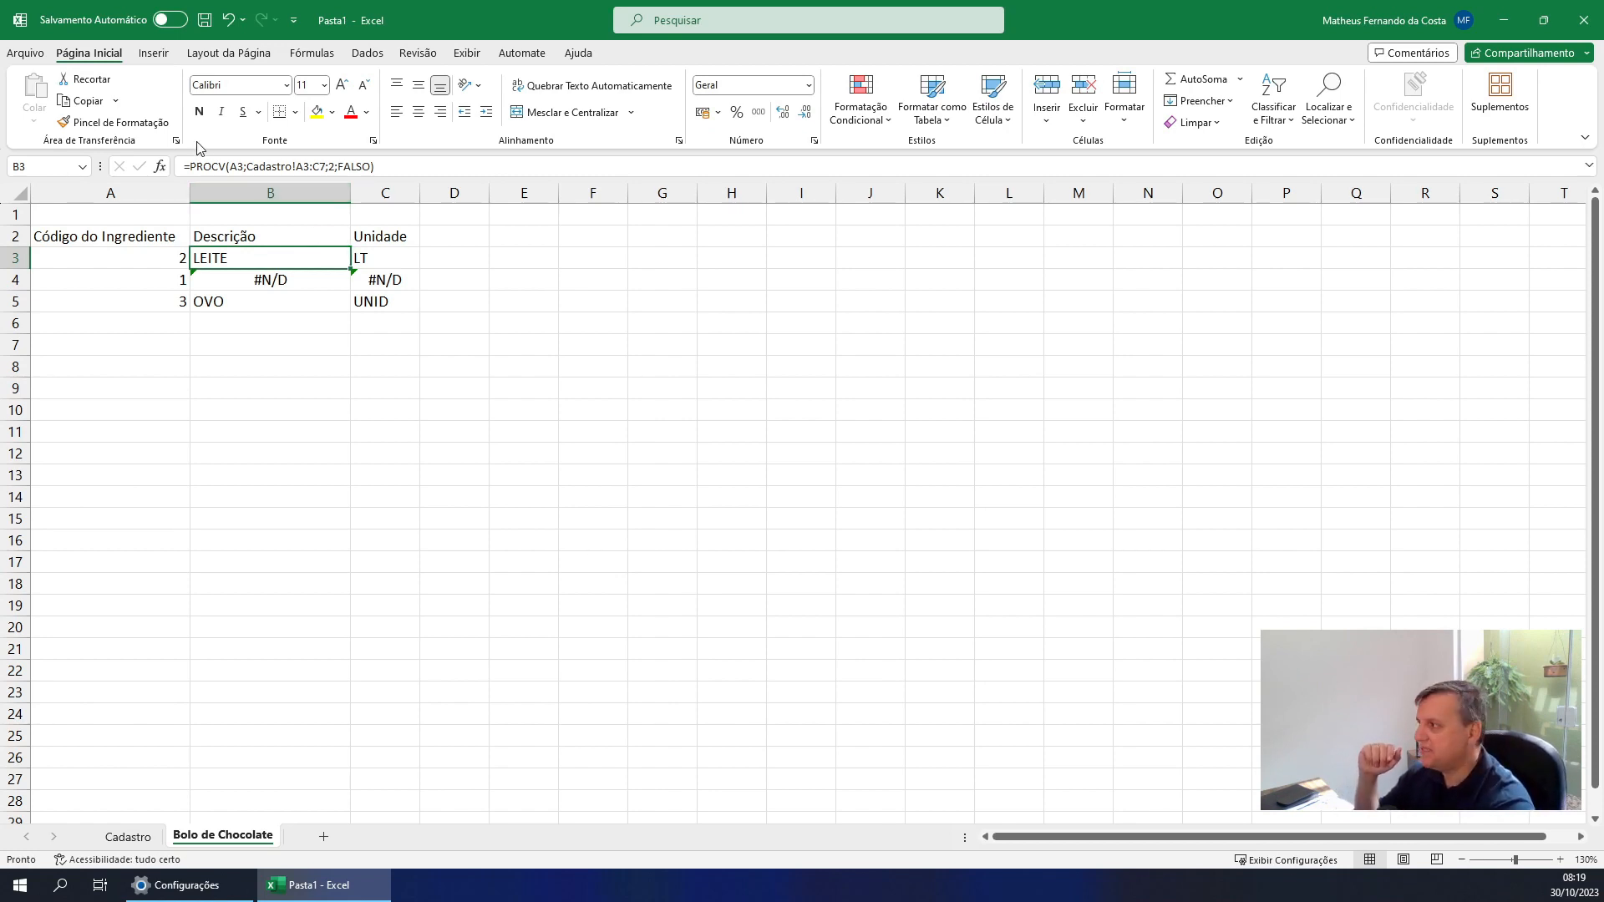
left_click(314, 165)
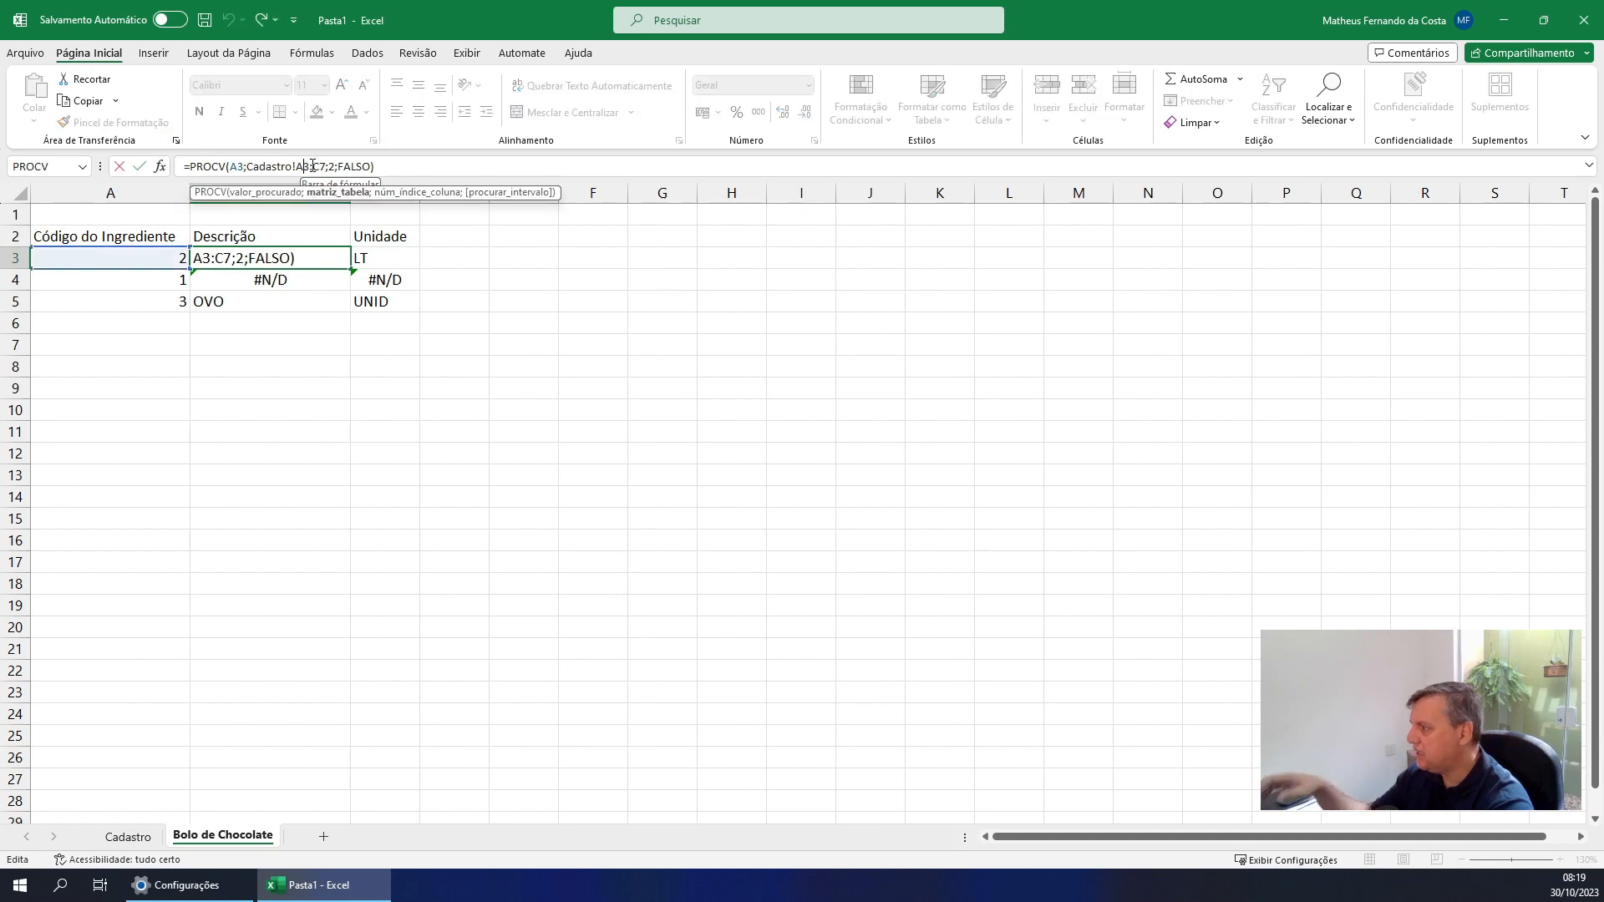
key("F4")
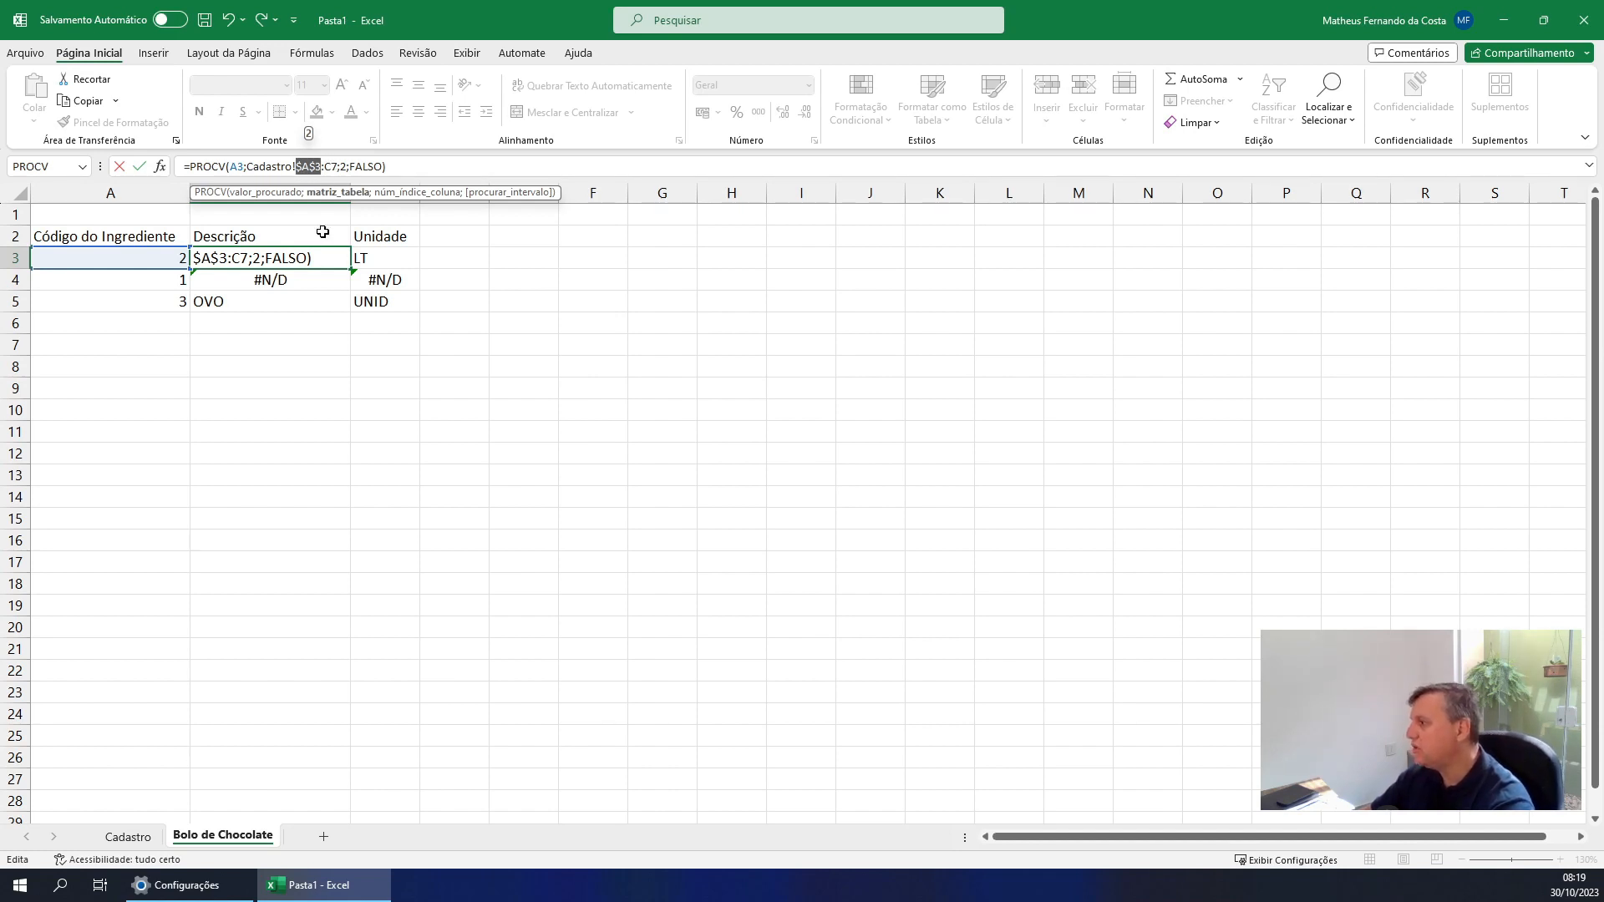
left_click(334, 168)
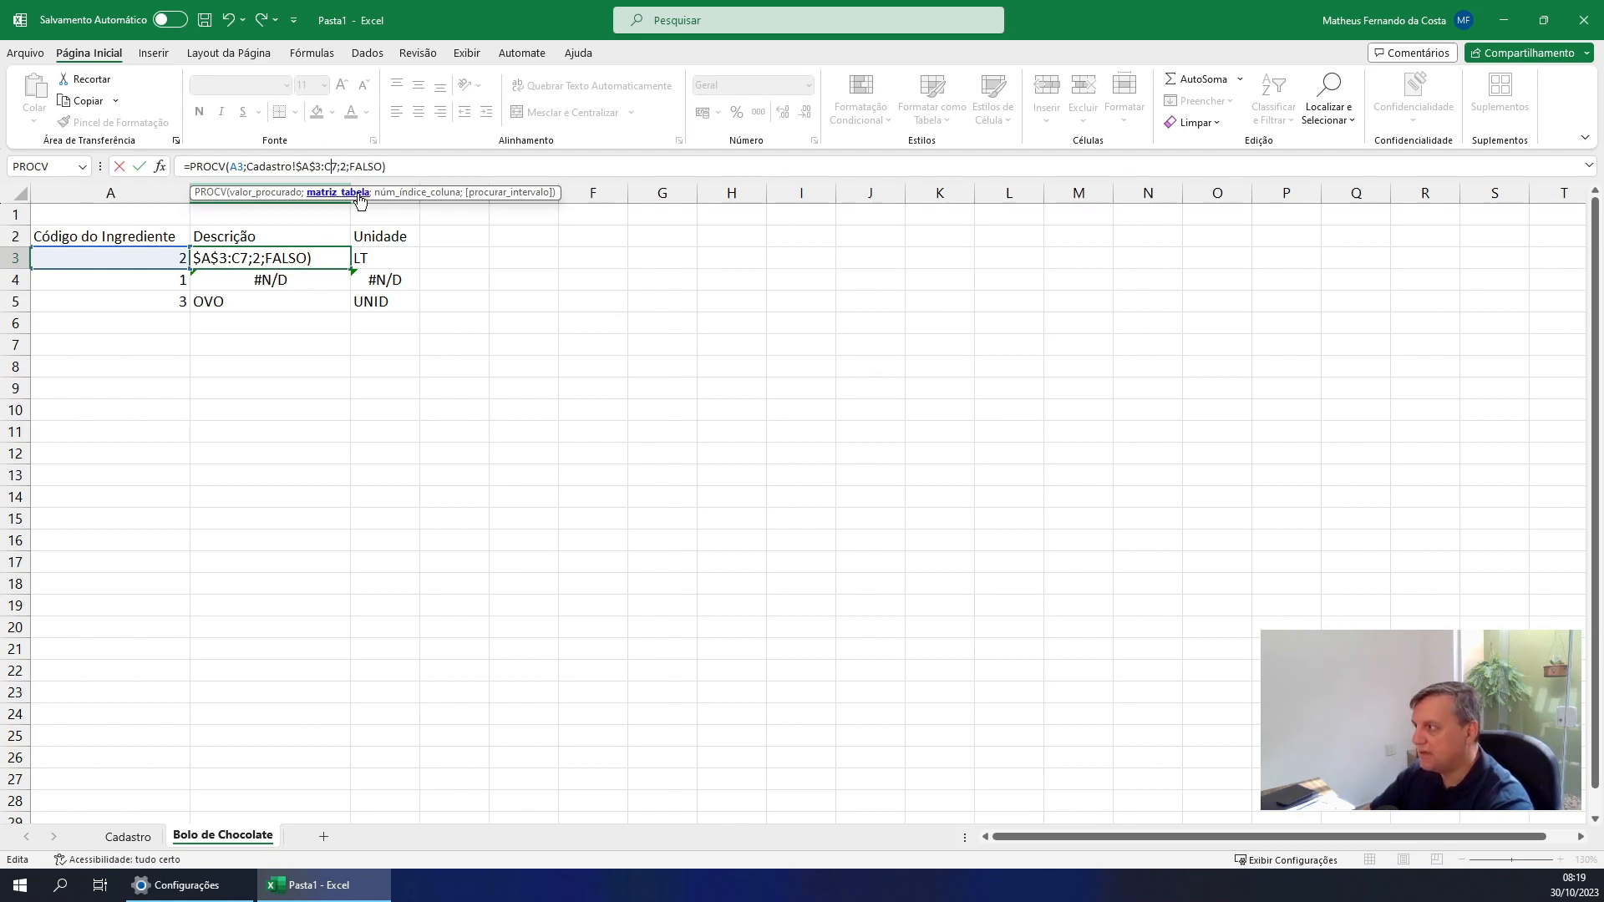
key("F4")
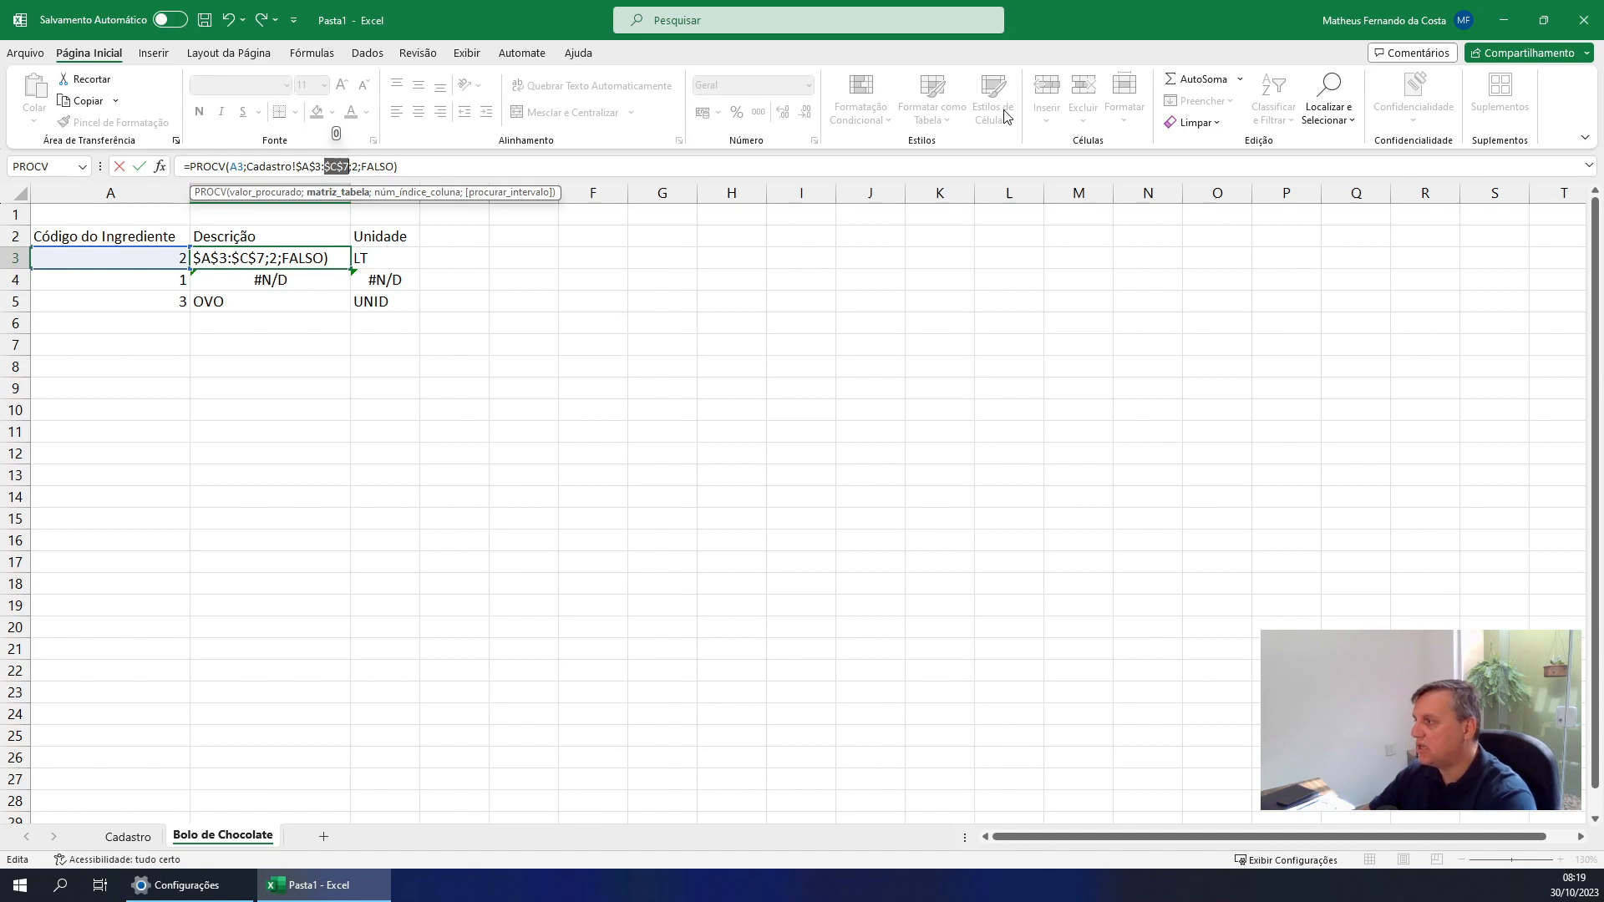
key("Return")
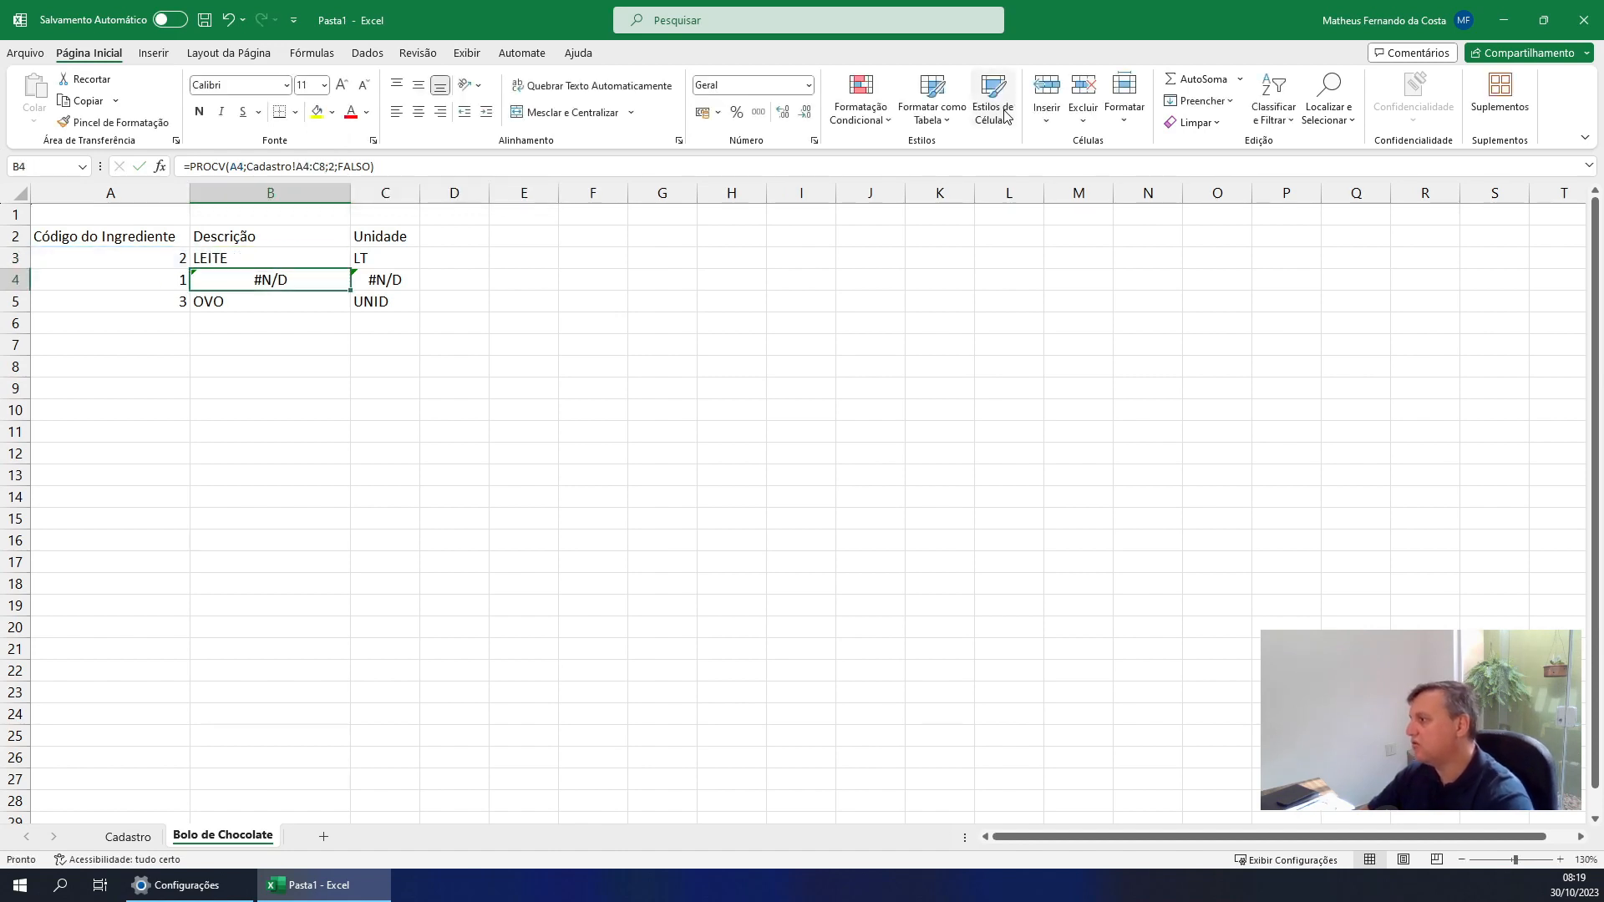
Copy the B3 formula into B4:B5 and check the formula in B4
left_click(277, 259)
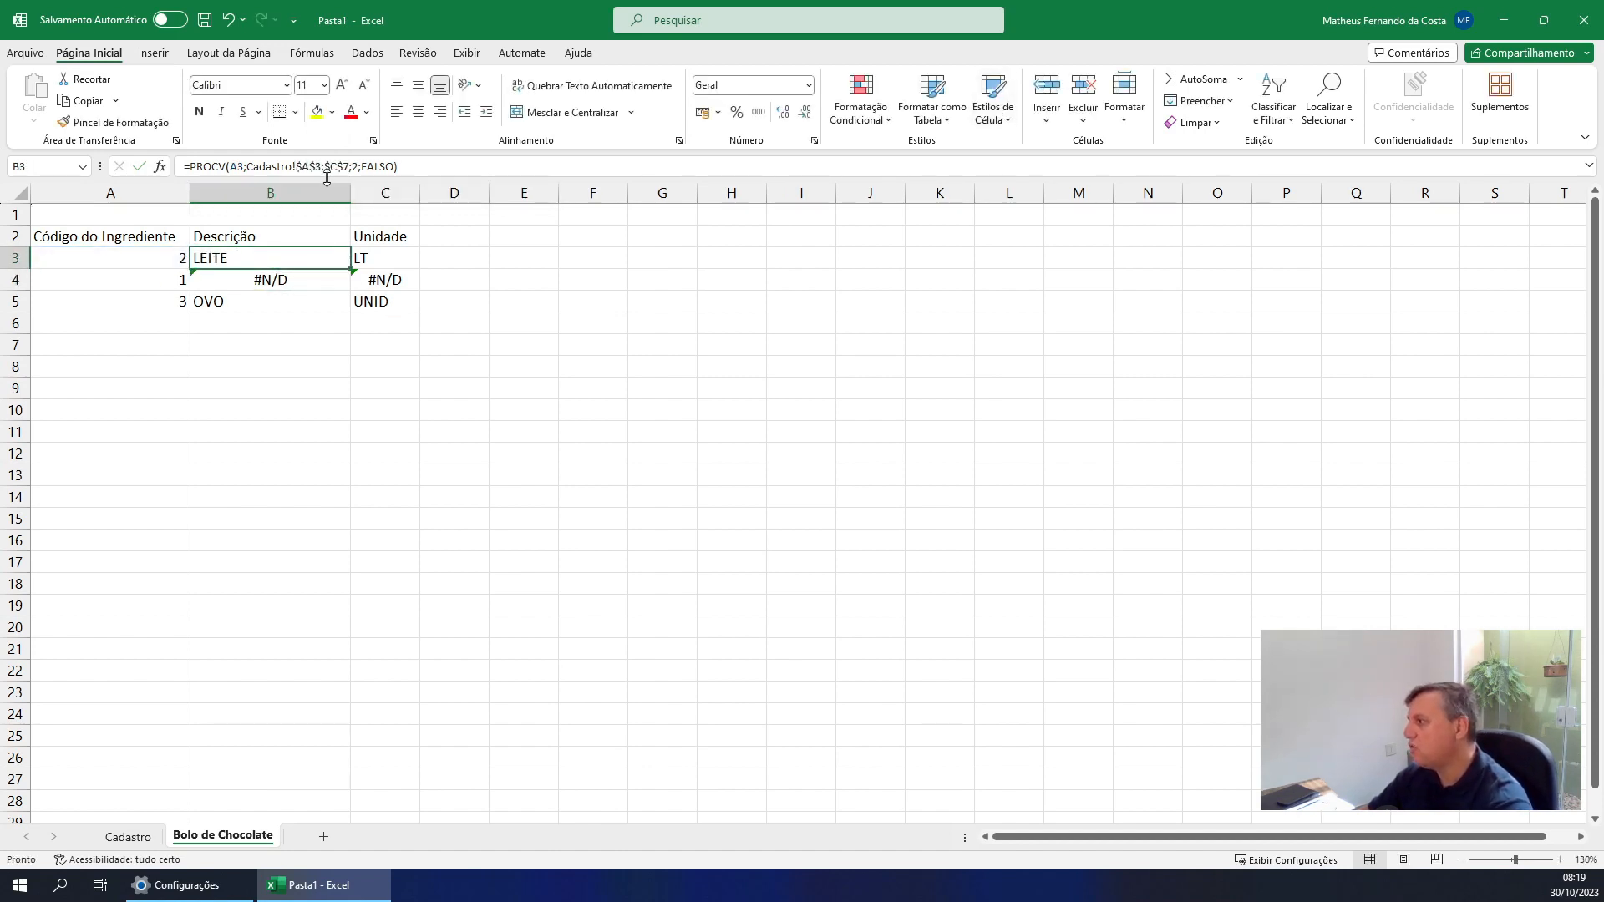
key("ctrl+c")
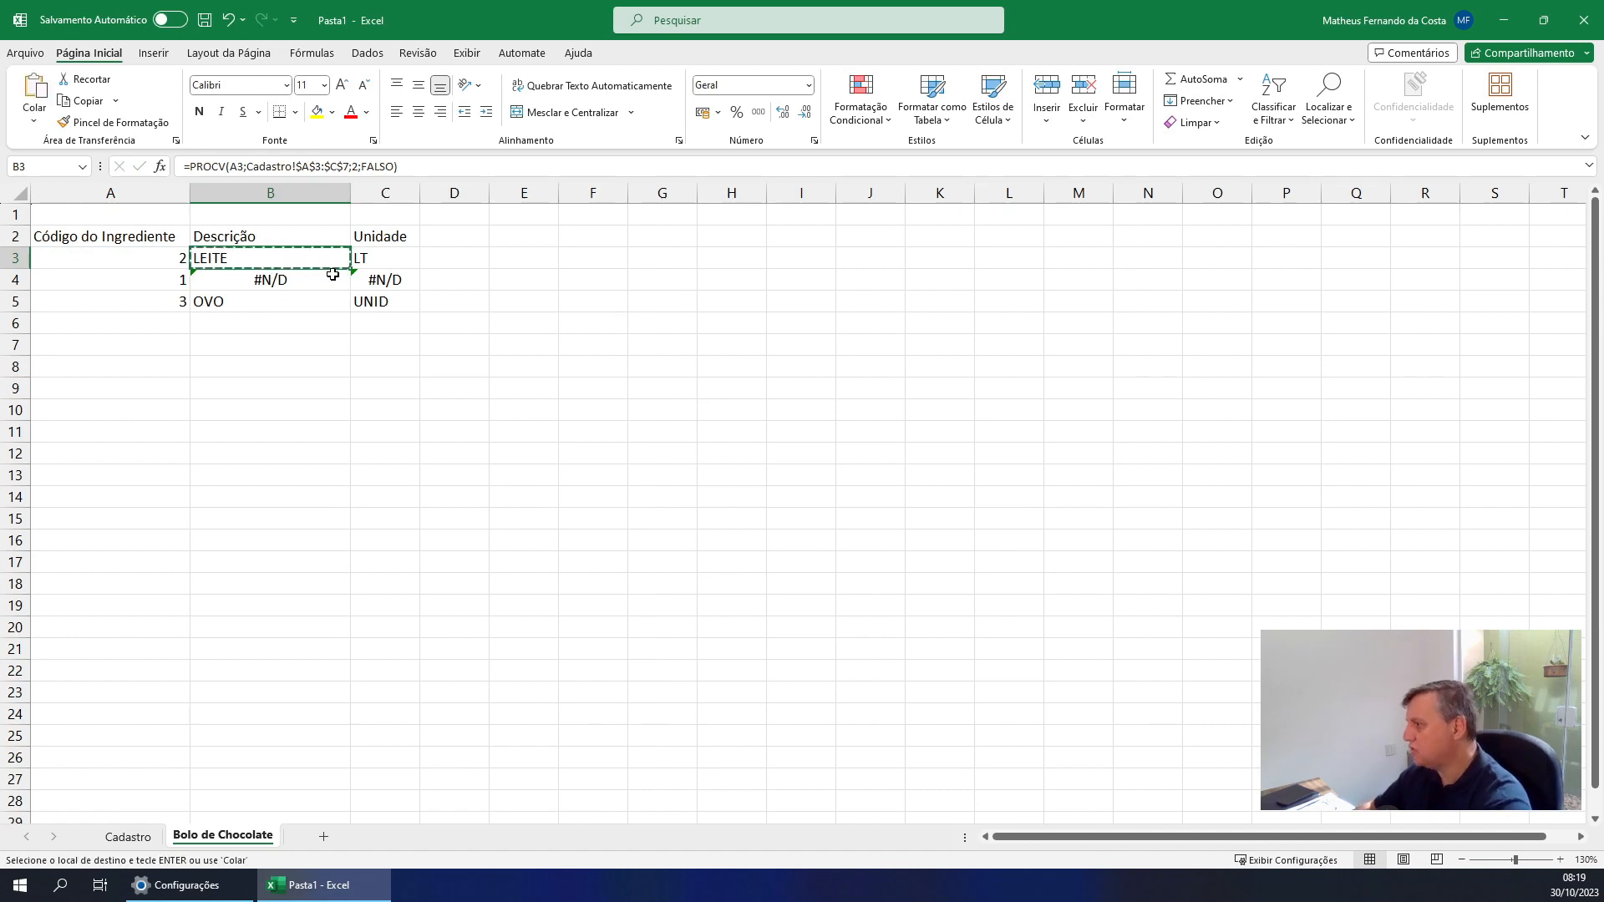
key("Down")
key("shift+Down")
key("ctrl+v")
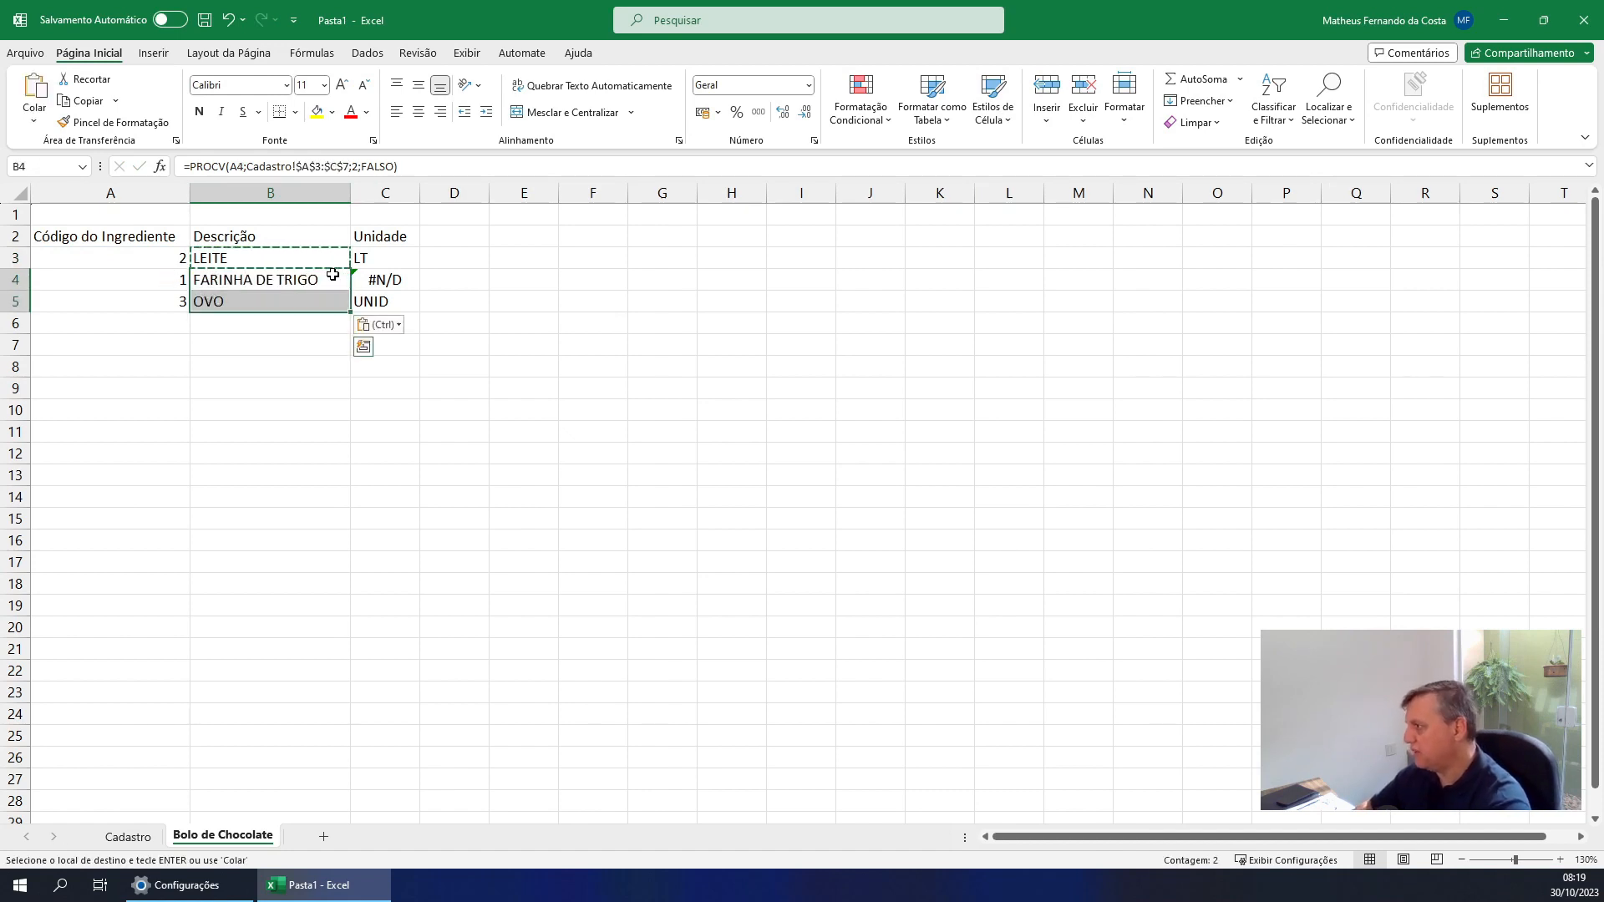
left_click(259, 289)
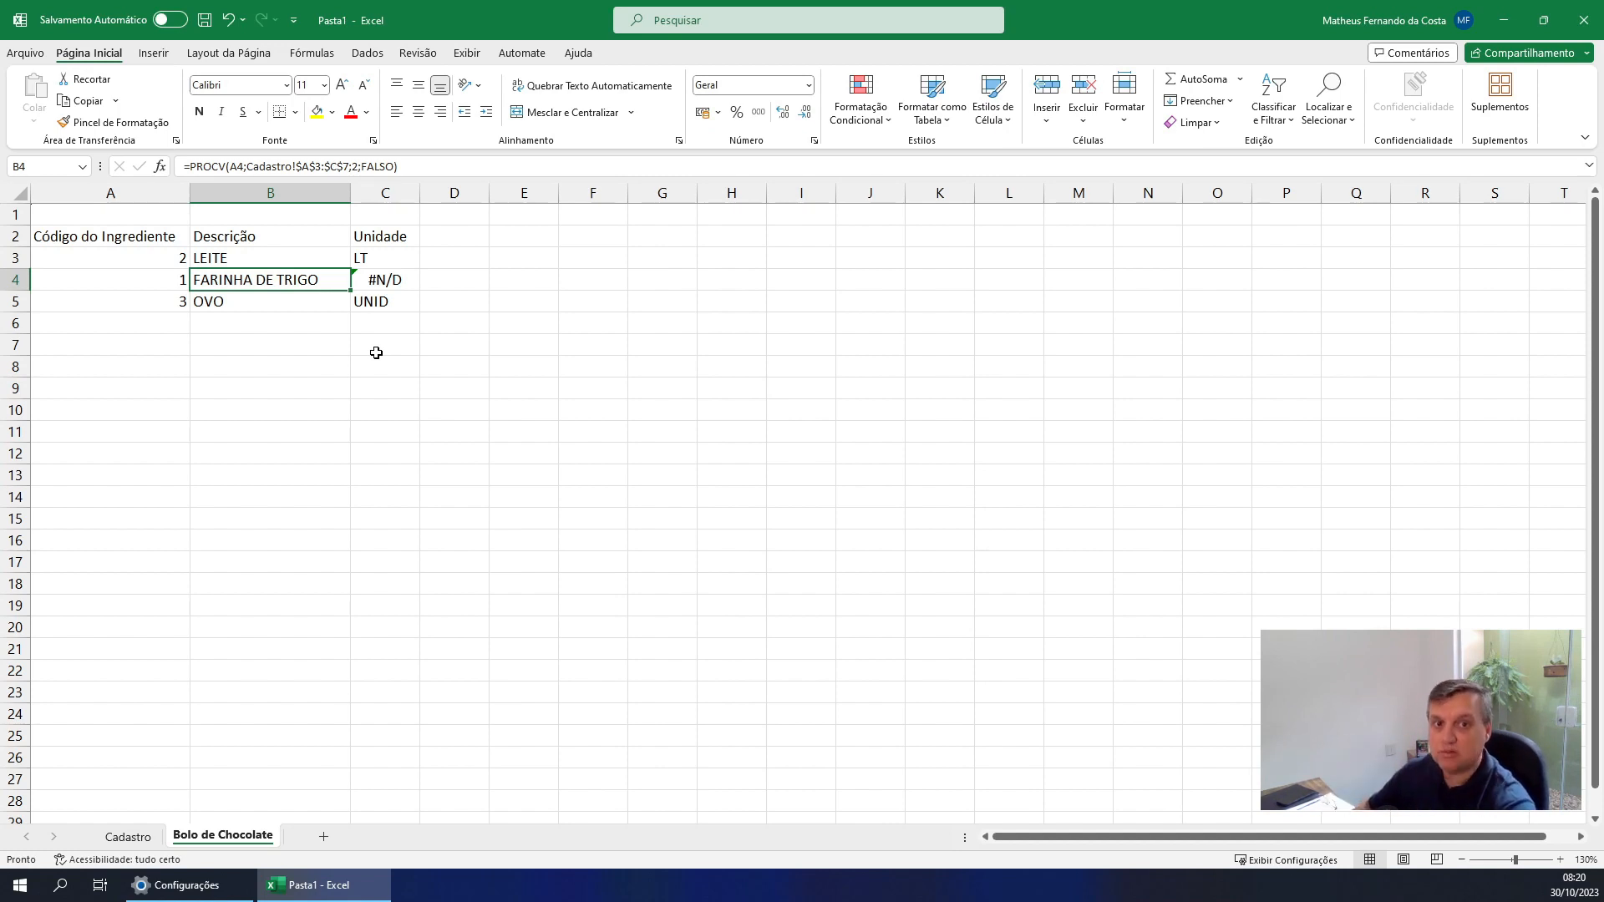
Make the table range in the C3 Unidade formula absolute as Cadastro!$A$3:$C$7
left_click(396, 257)
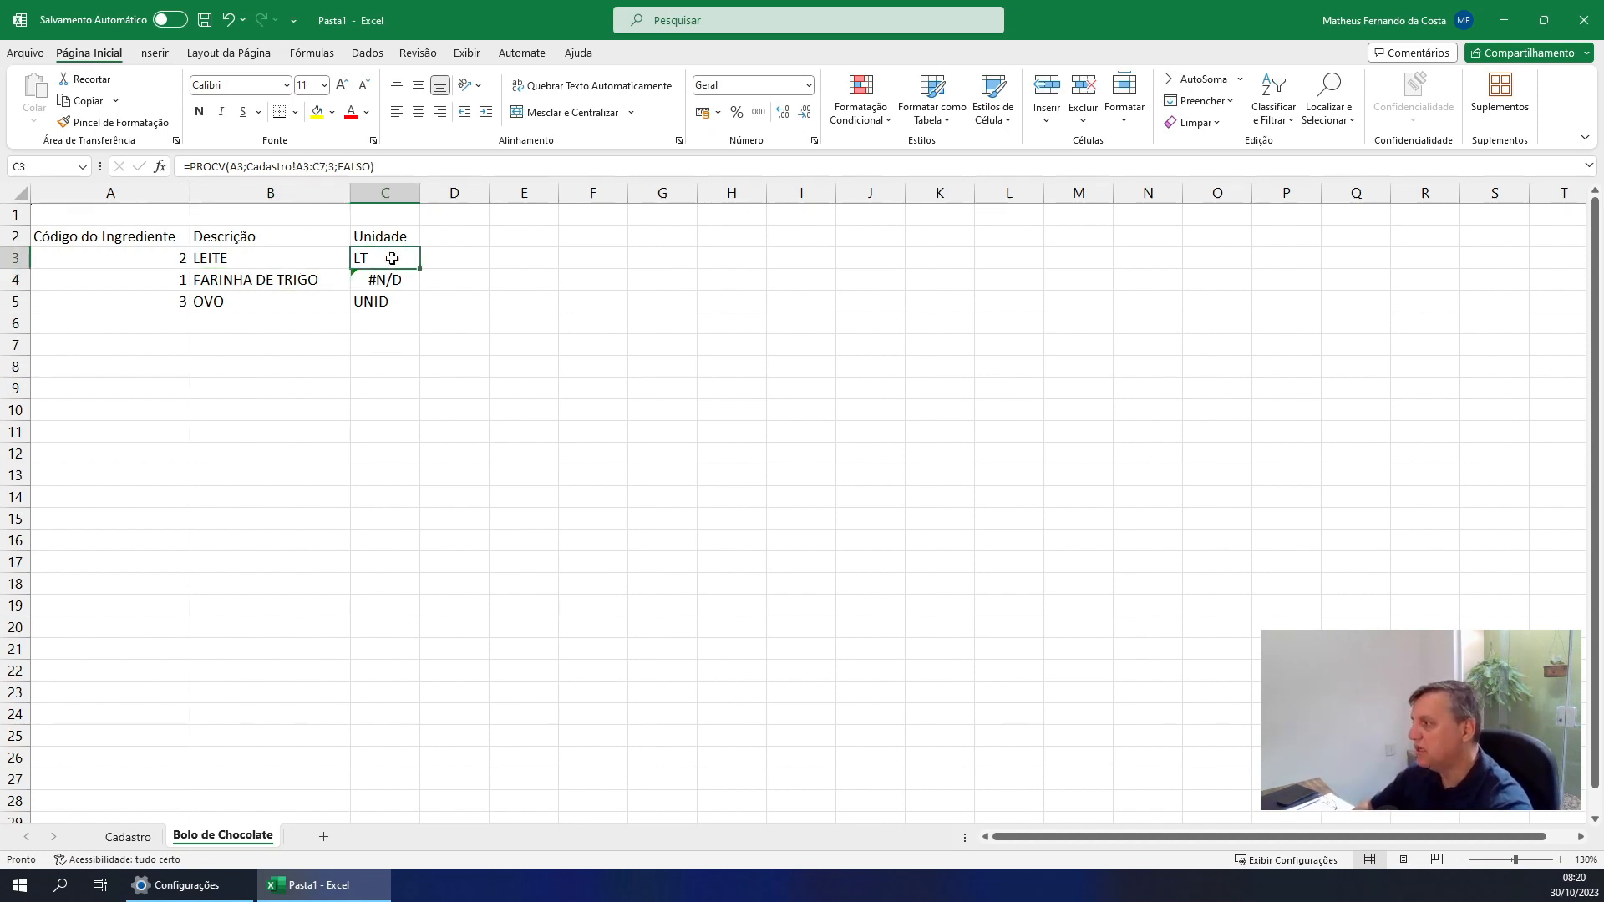
left_click(319, 168)
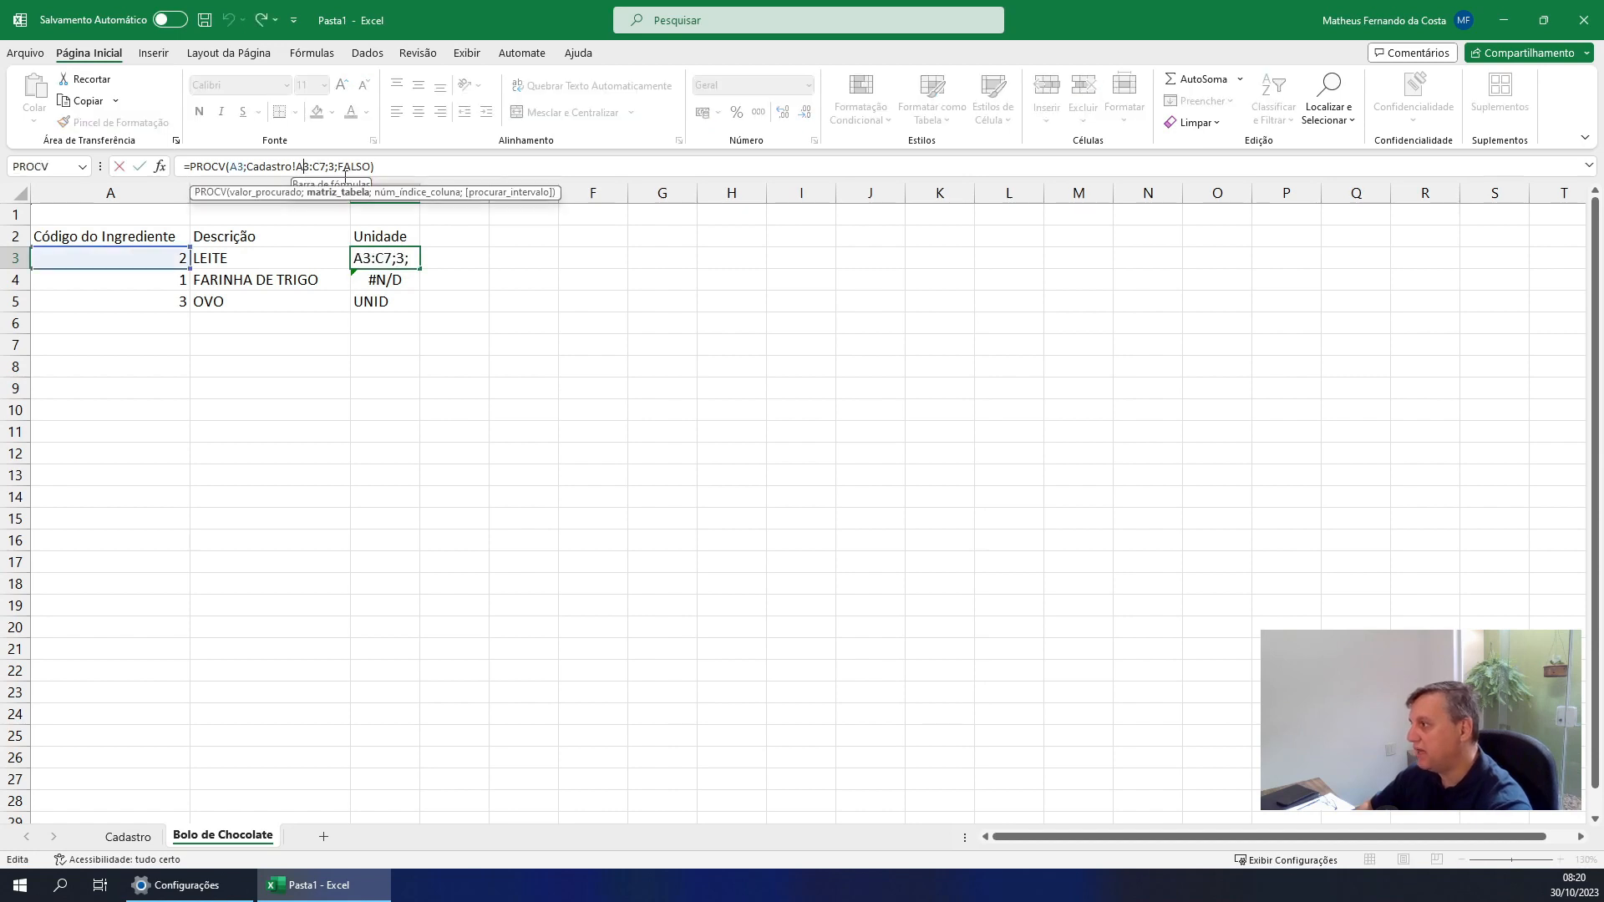
key("F4")
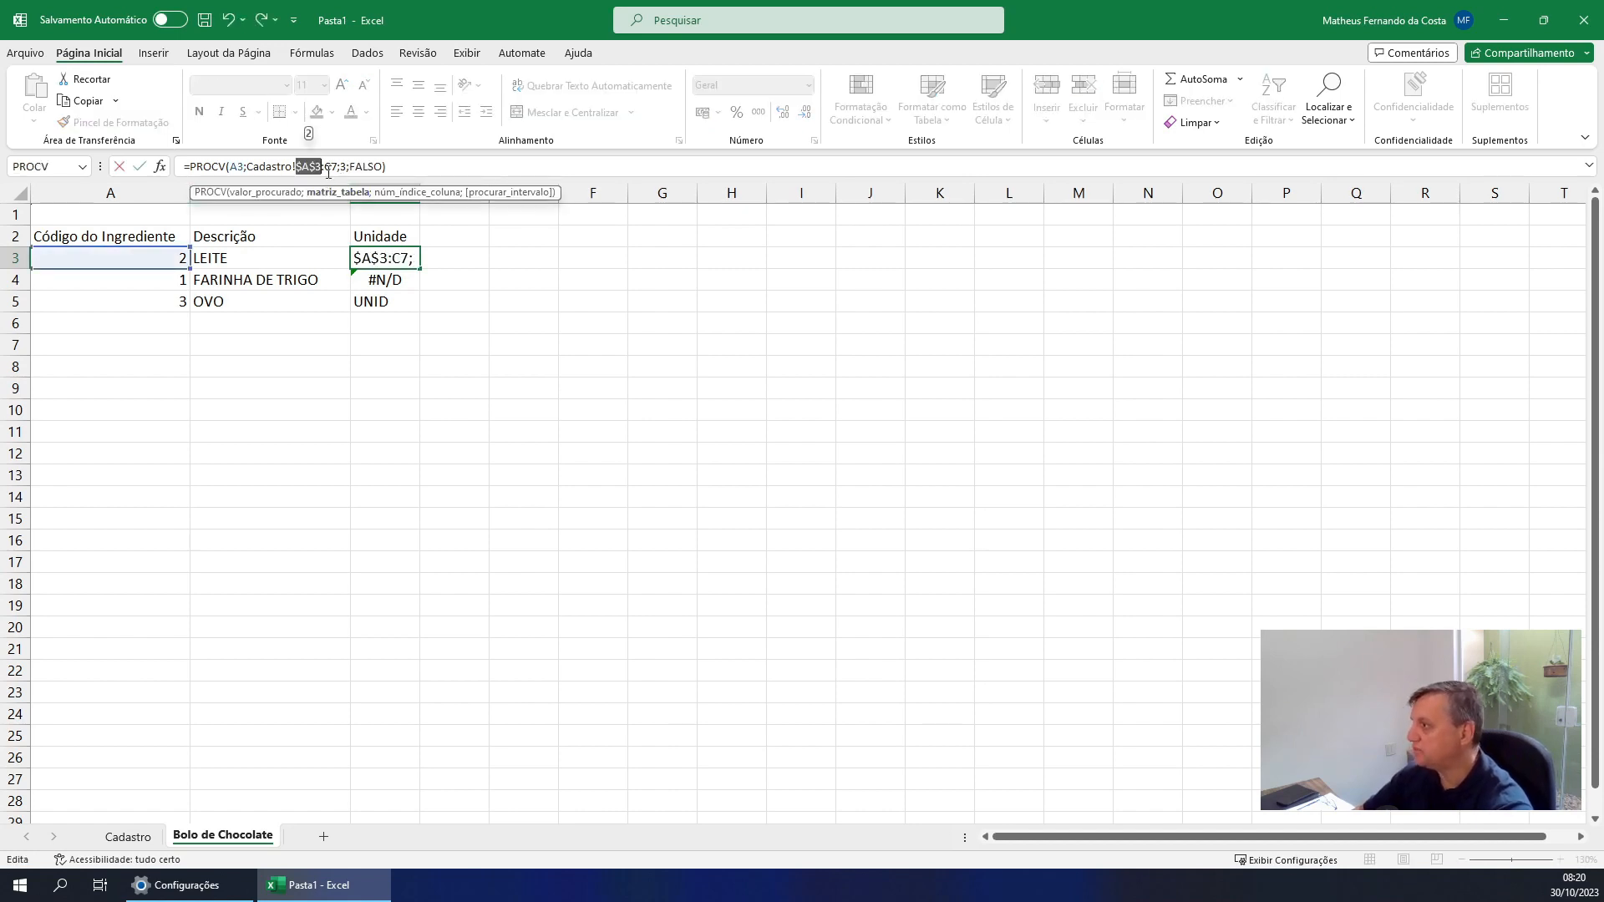
key("F4")
key("Return")
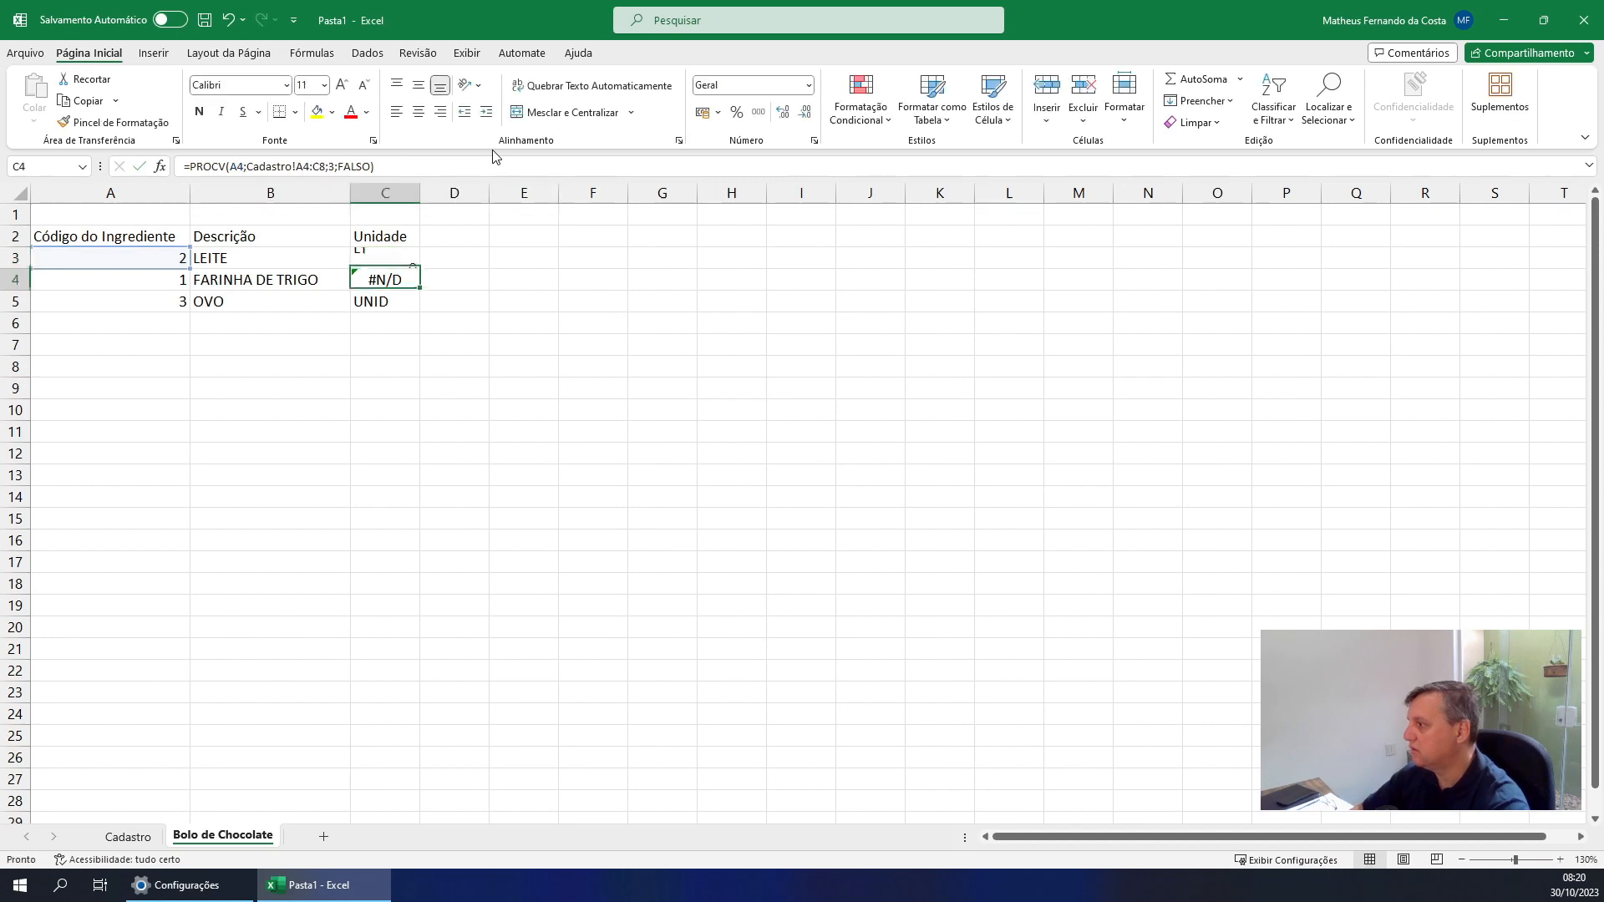
Mark the fill handle of C3 with an arrow, clear the mark, and fill the C3 formula down to C5
key("Up")
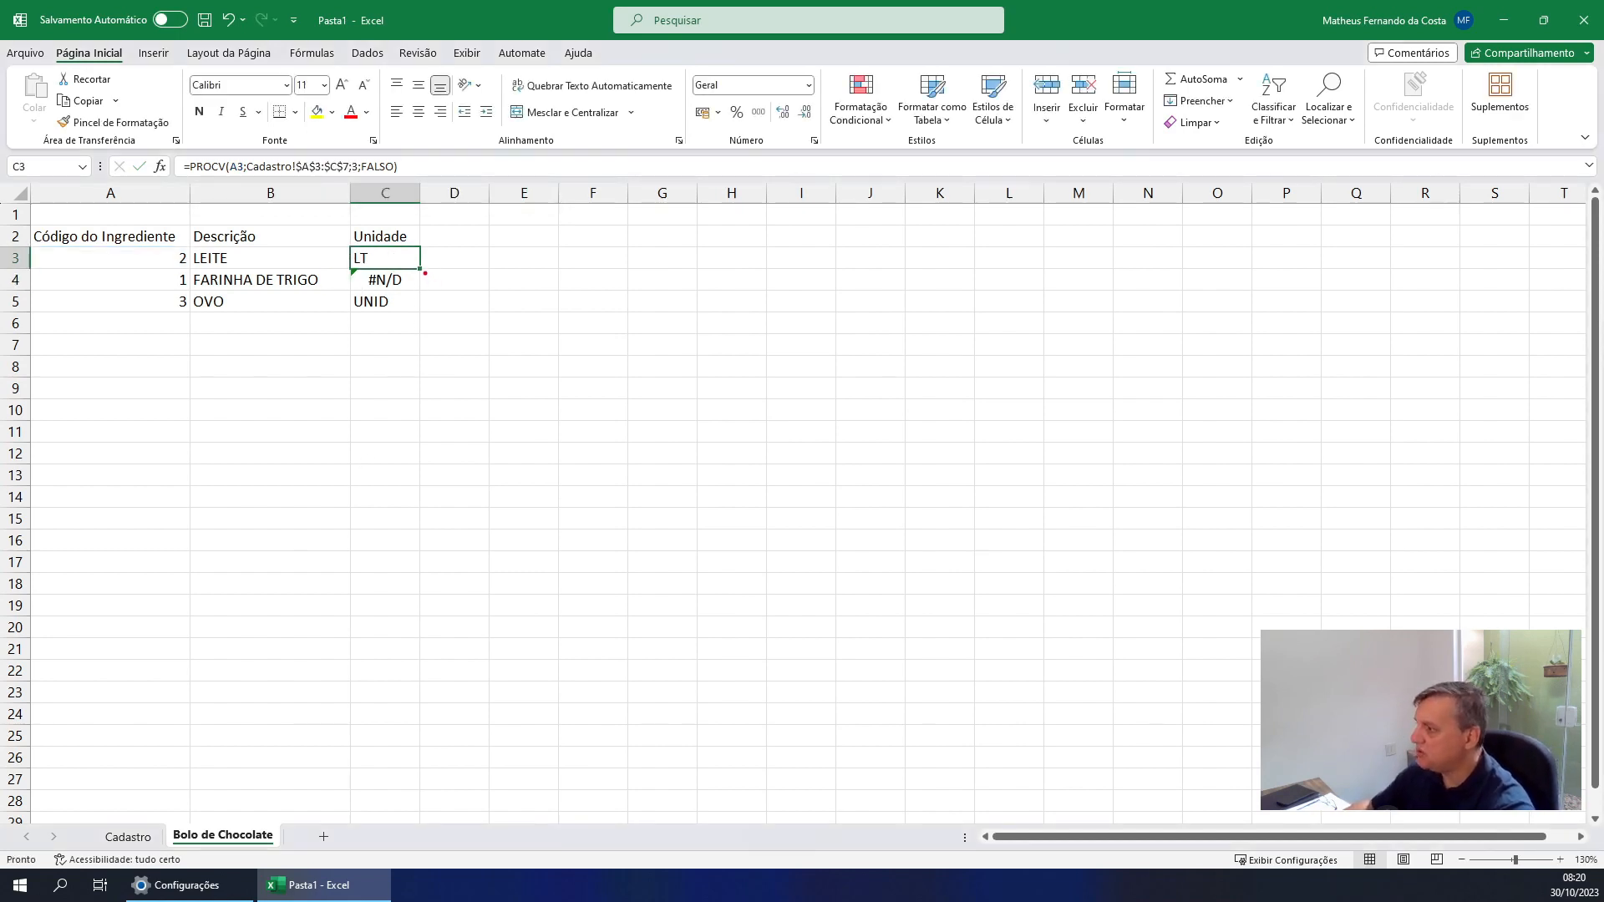
left_click_drag(425, 273, 469, 323)
key("Escape")
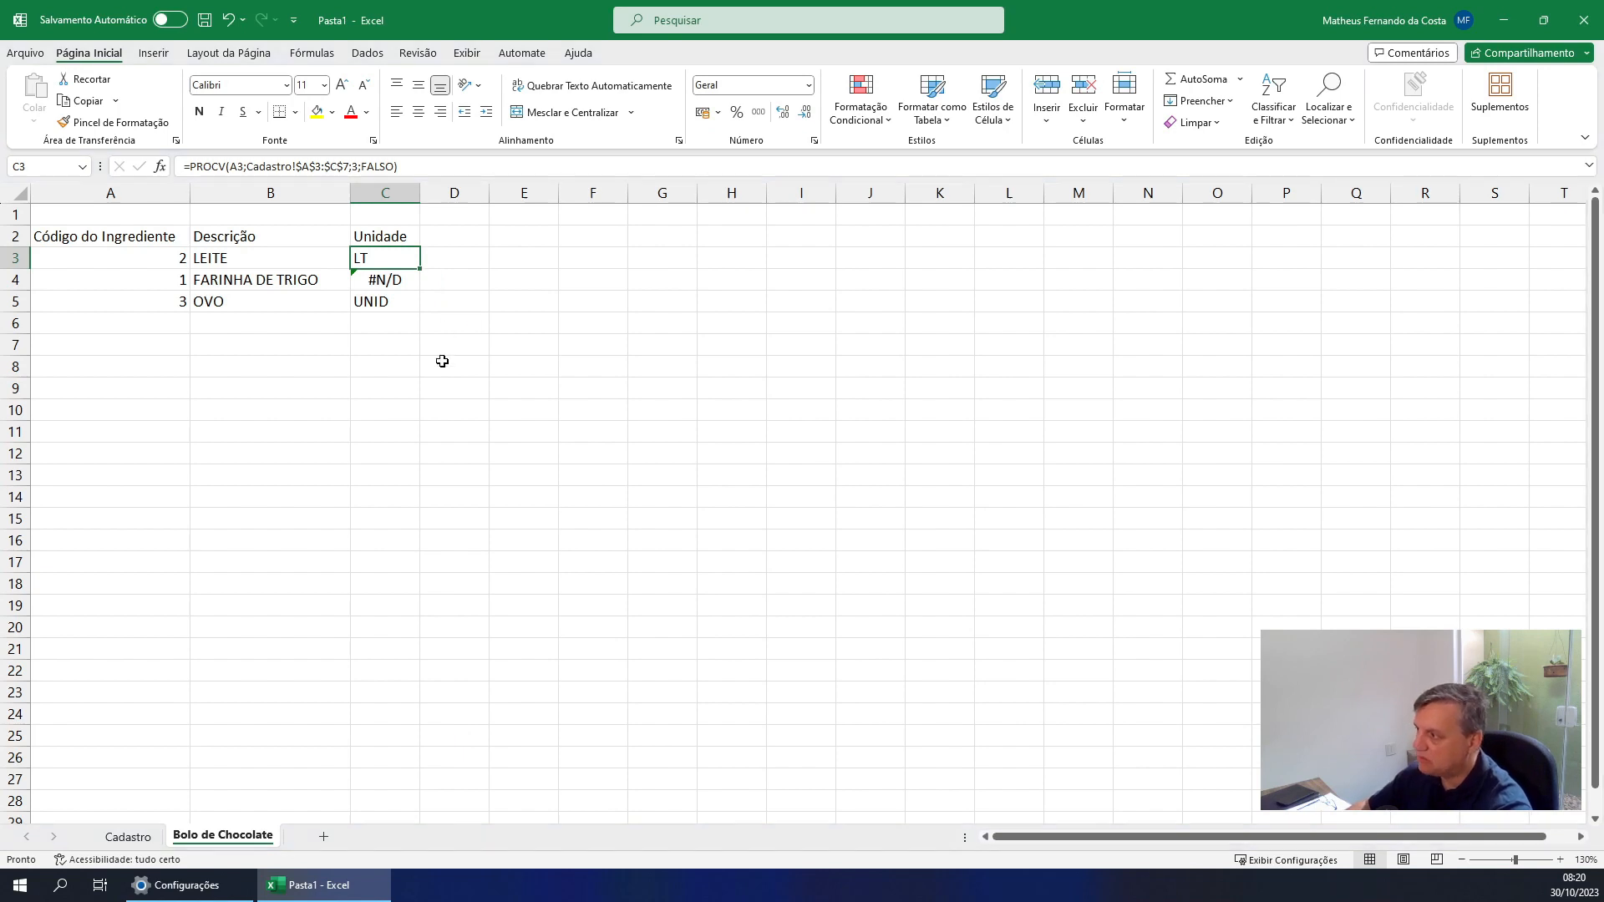
double_click(422, 269)
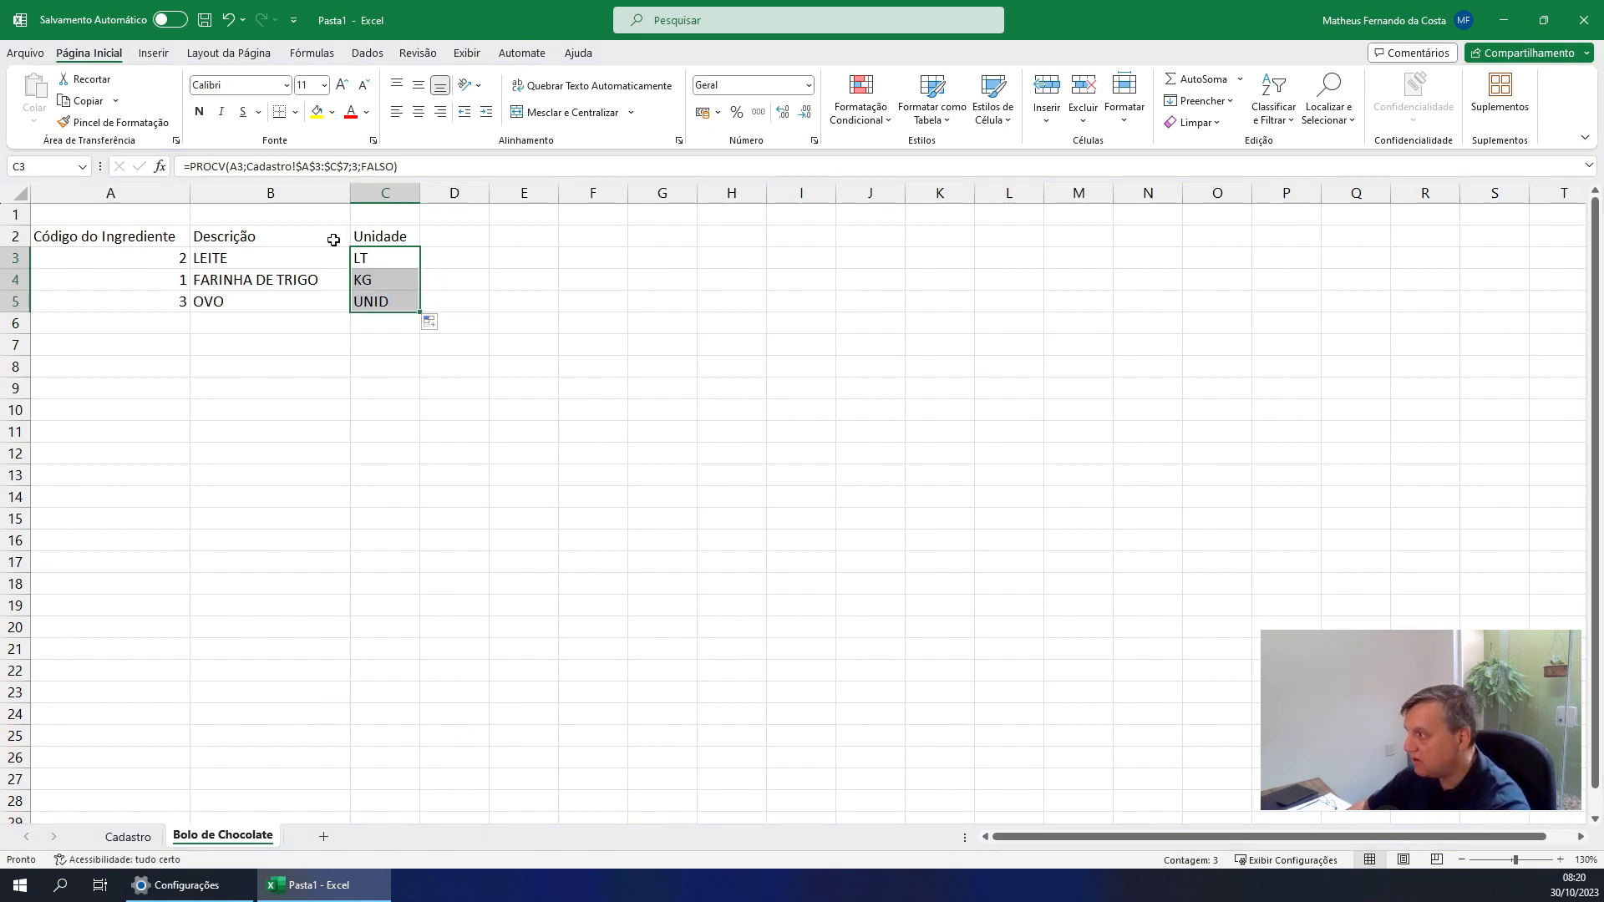
left_click(213, 316)
left_click(176, 307)
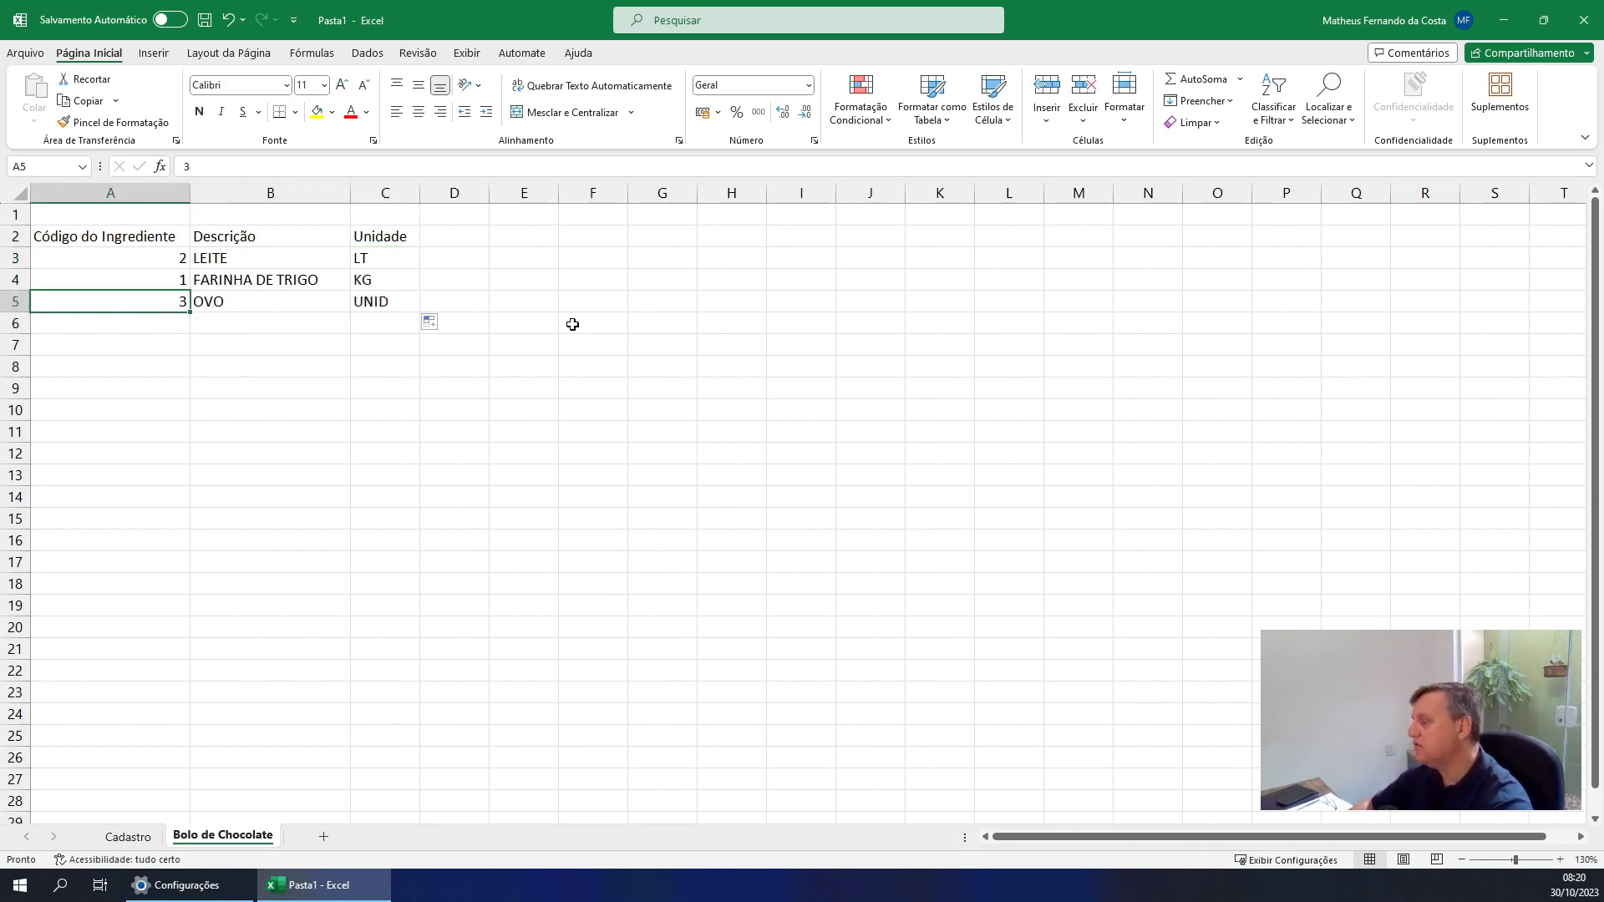
Copy the Descrição and Unidade formulas from B5:C5 into B6:C21
key("Right")
key("shift+Right")
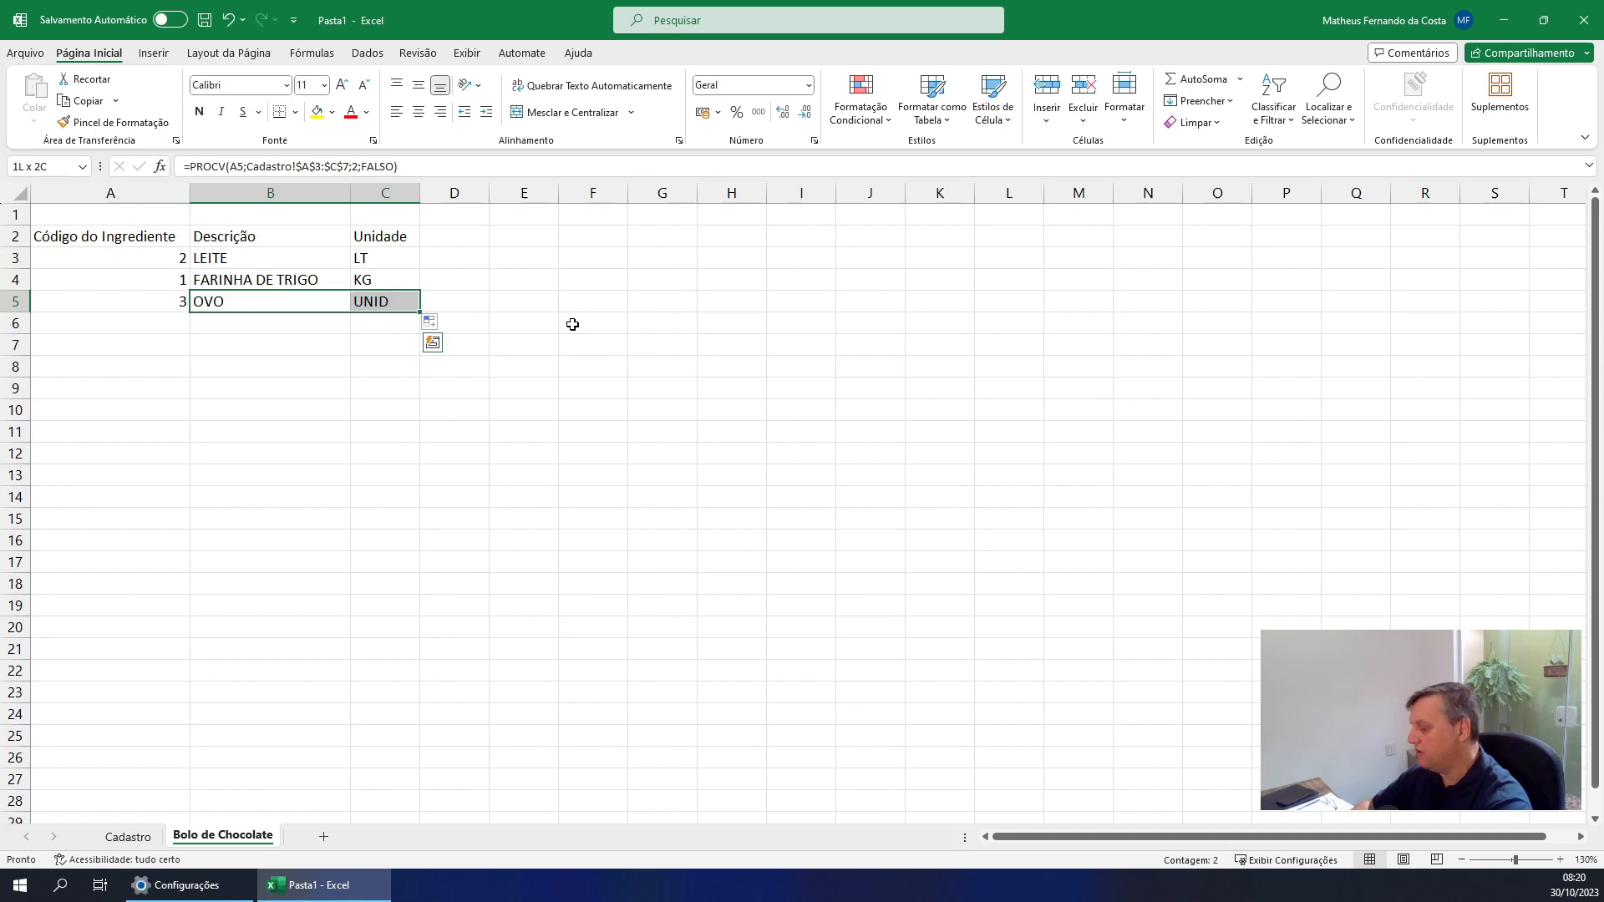
key("ctrl+c")
key("Down")
key("shift+Right")
key("shift+Down")
key("shift+Down")
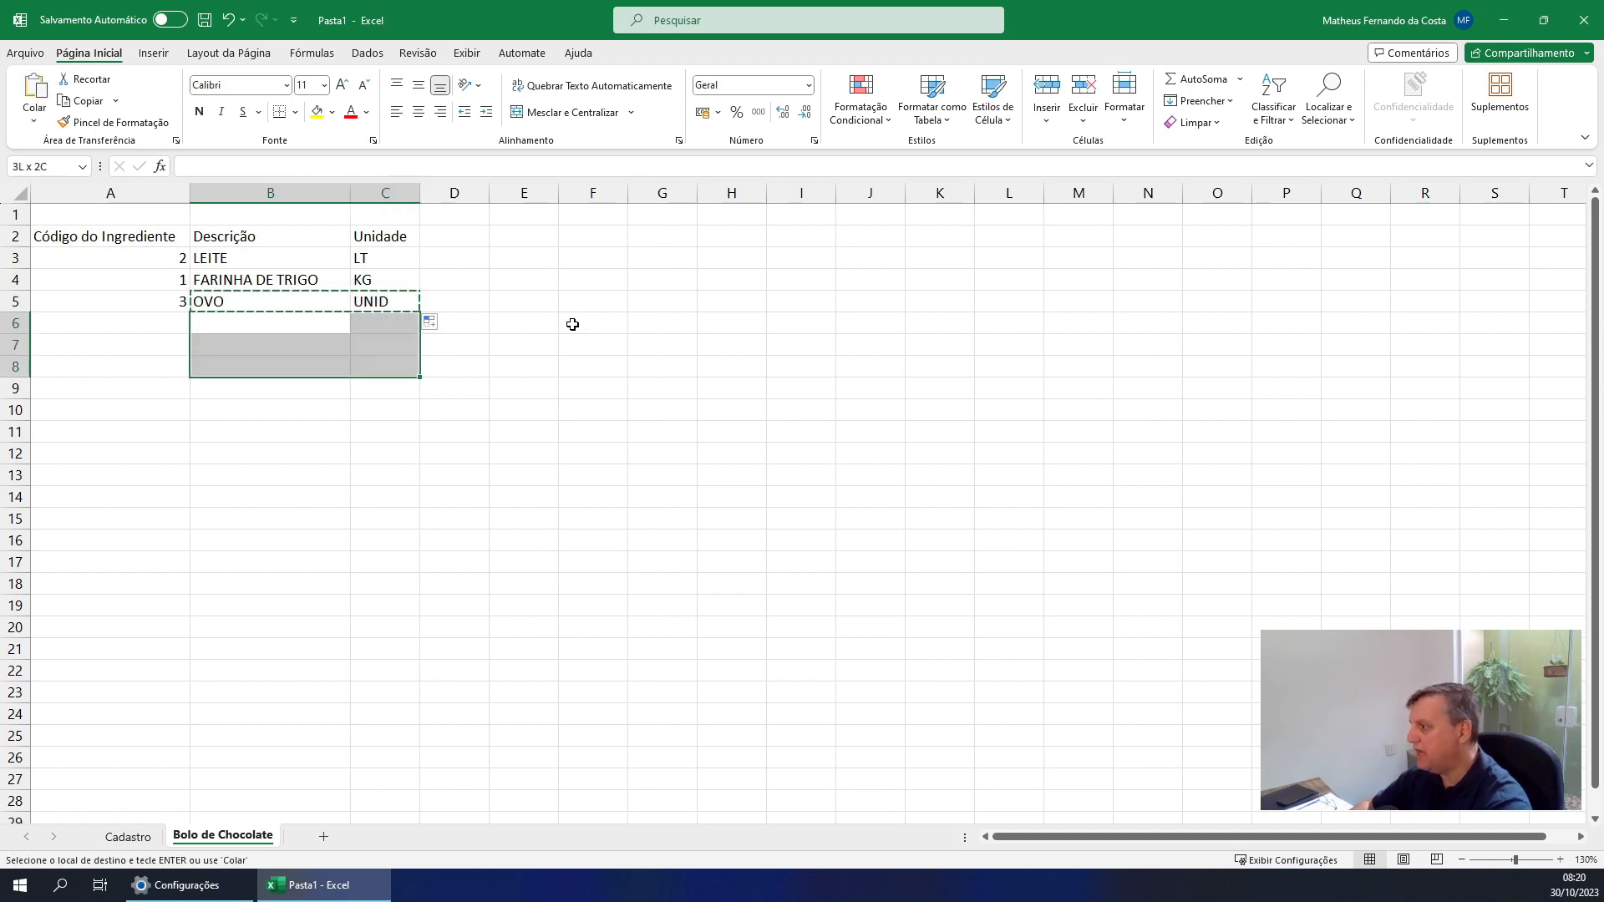
key("shift+Down")
key("shift+Down")
key("shift+Down")
key("shift+Down")
key("shift+Down")
key("shift+Down")
key("shift+Down")
key("shift+Down")
key("shift+Down")
key("shift+Down")
key("shift+Down")
key("shift+Down")
key("shift+Down")
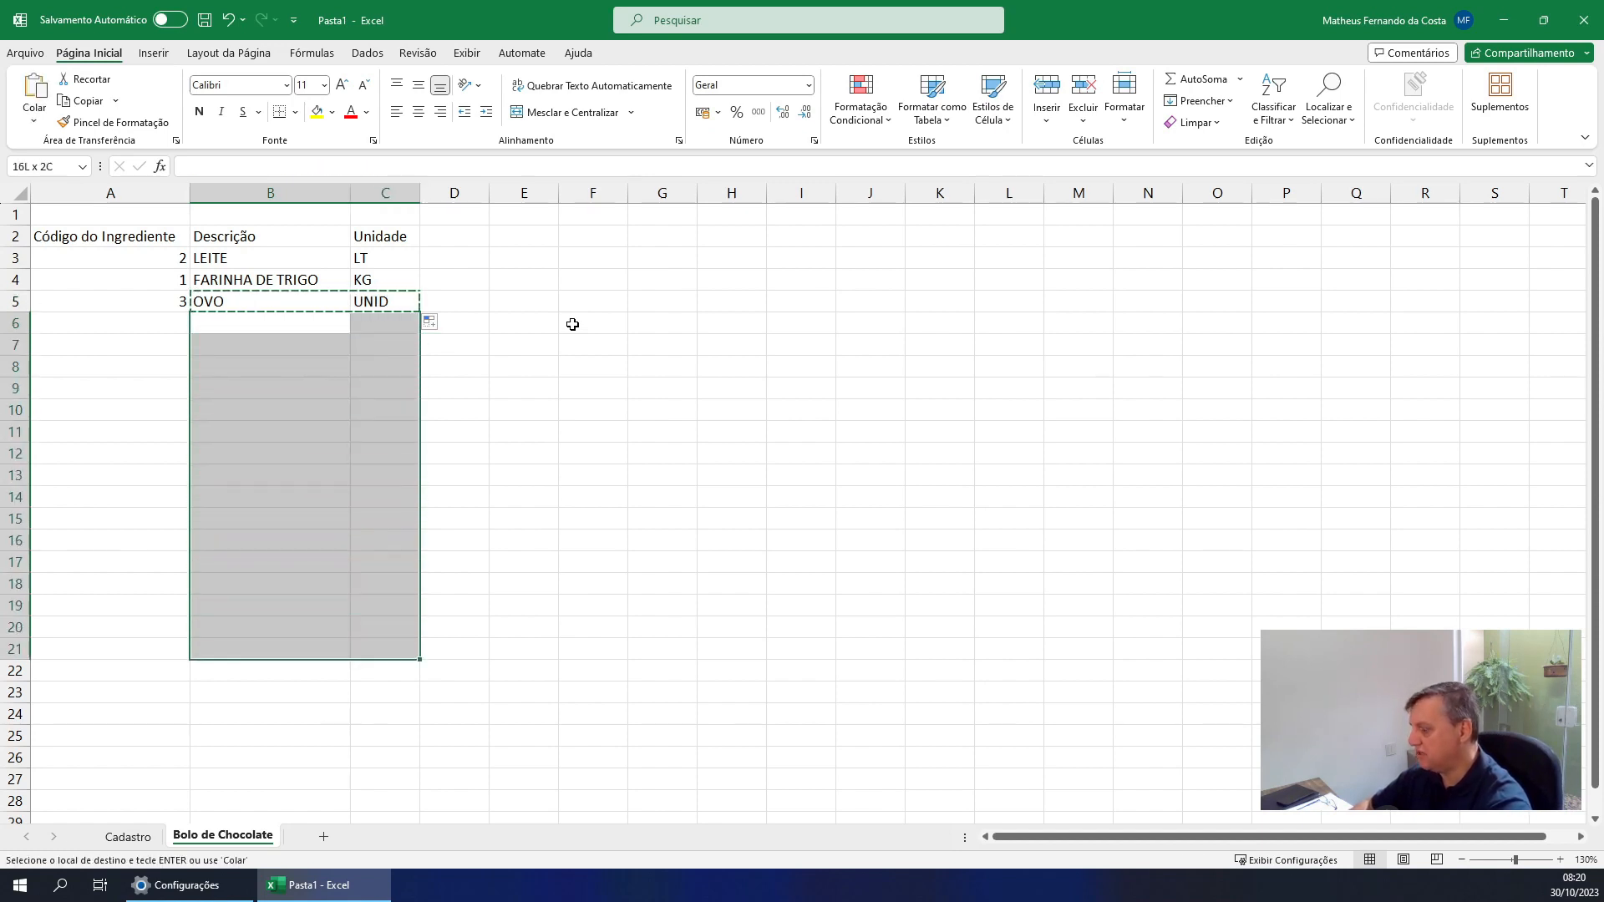
key("ctrl+v")
key("Up")
key("Left")
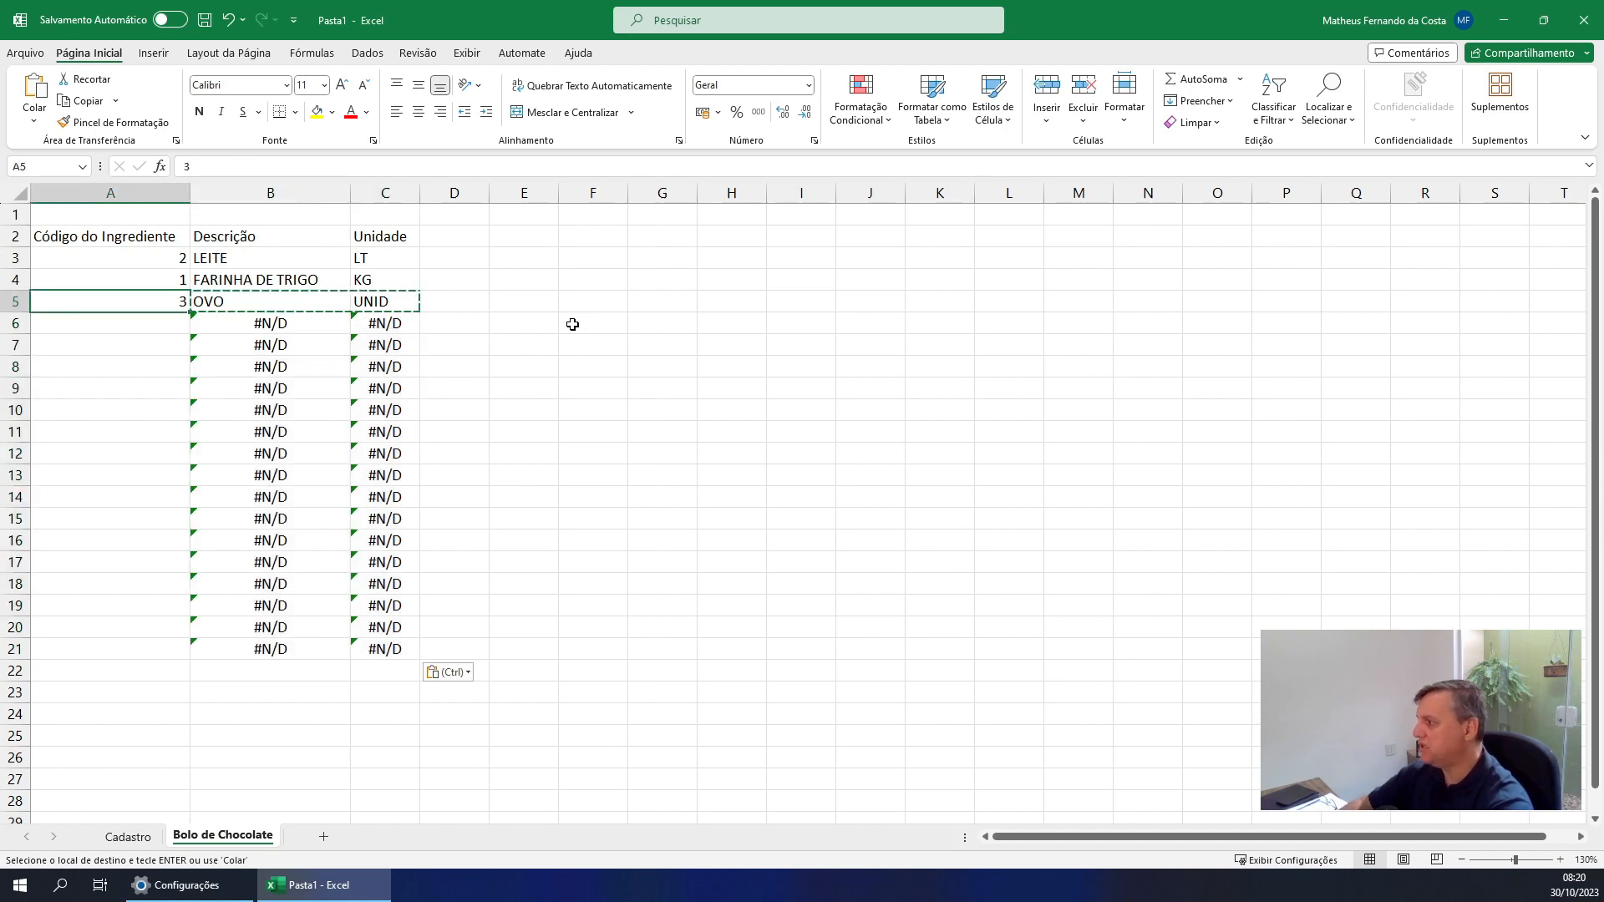
key("Down")
key("Escape")
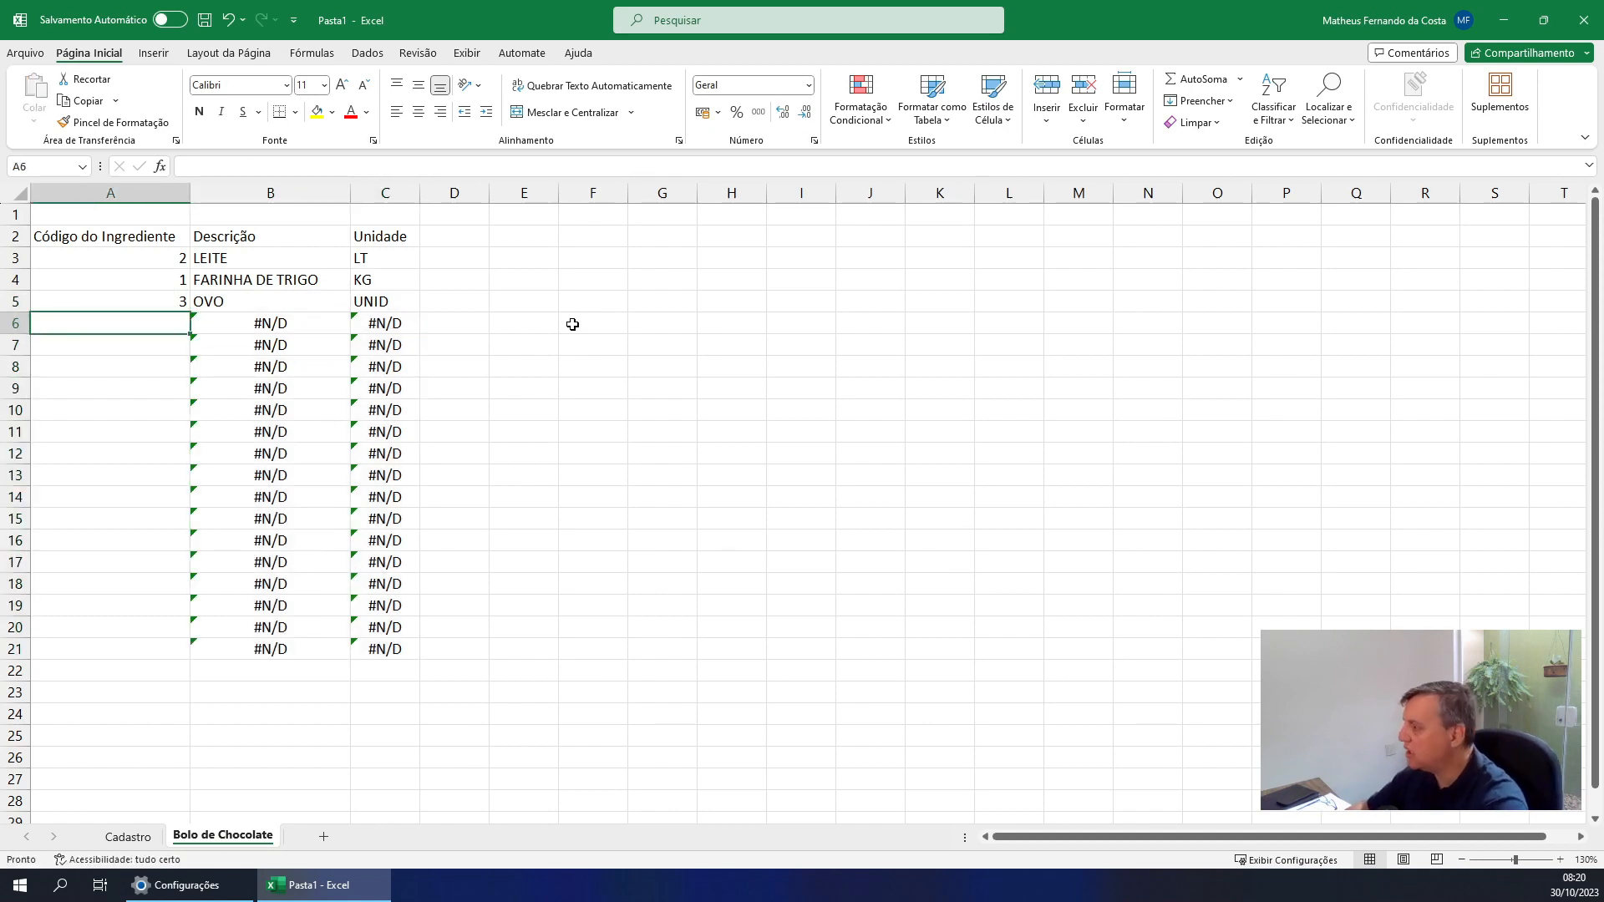
Enter ingredient codes 4 in A6 and 5 in A7
type("4")
key("Return")
type("5")
key("Return")
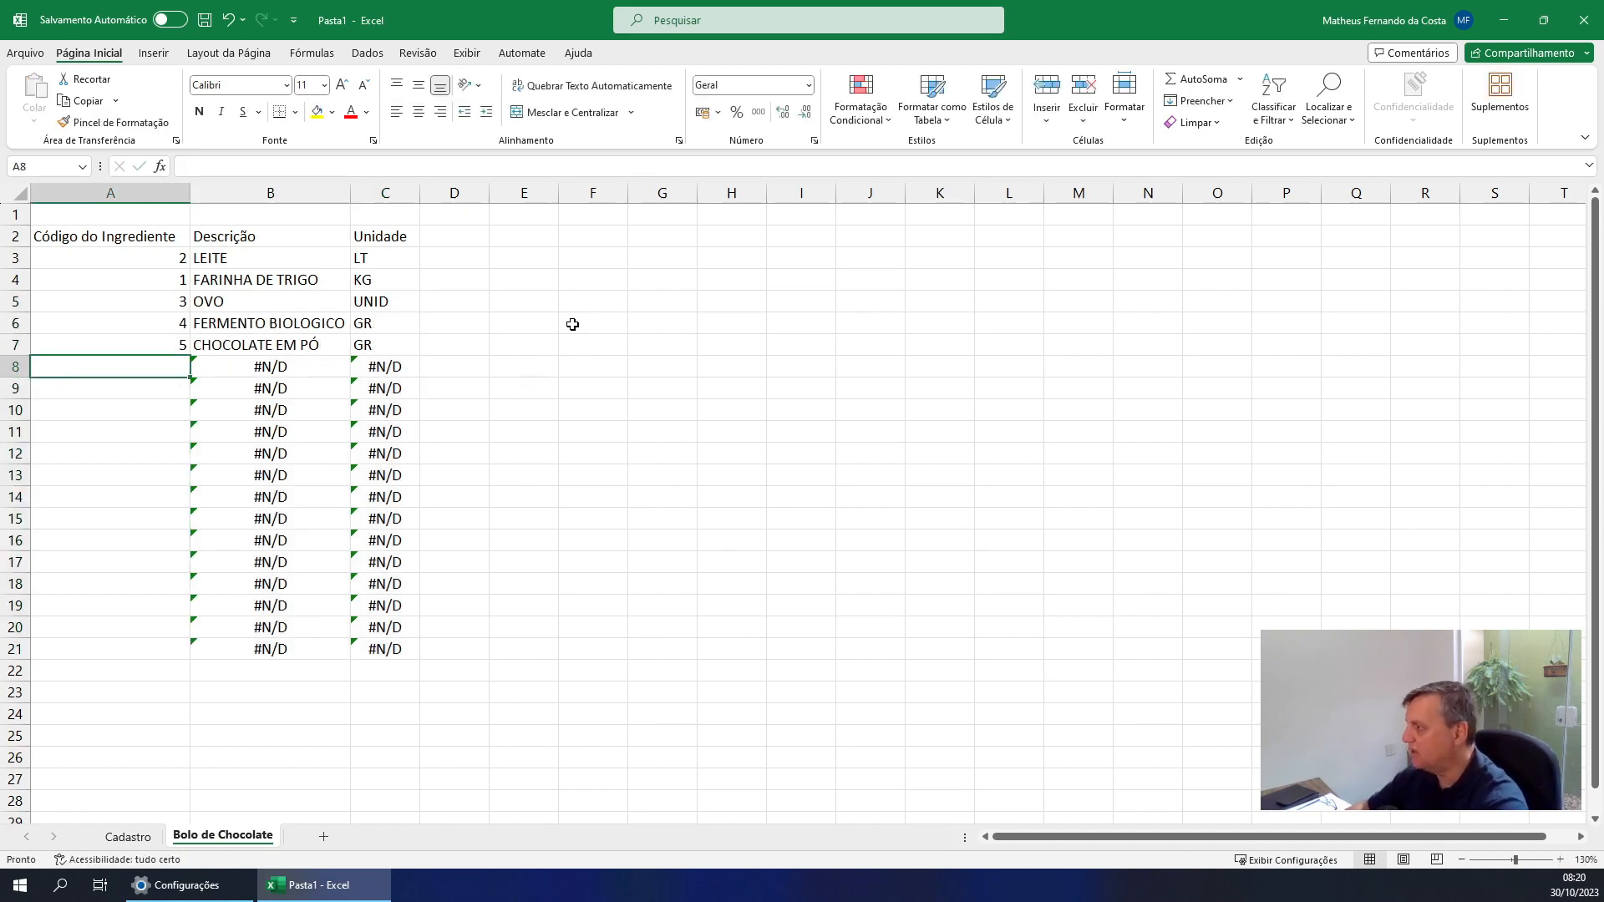
key("Up")
key("Up")
key("Up")
key("Up")
key("Down")
key("Down")
key("Down")
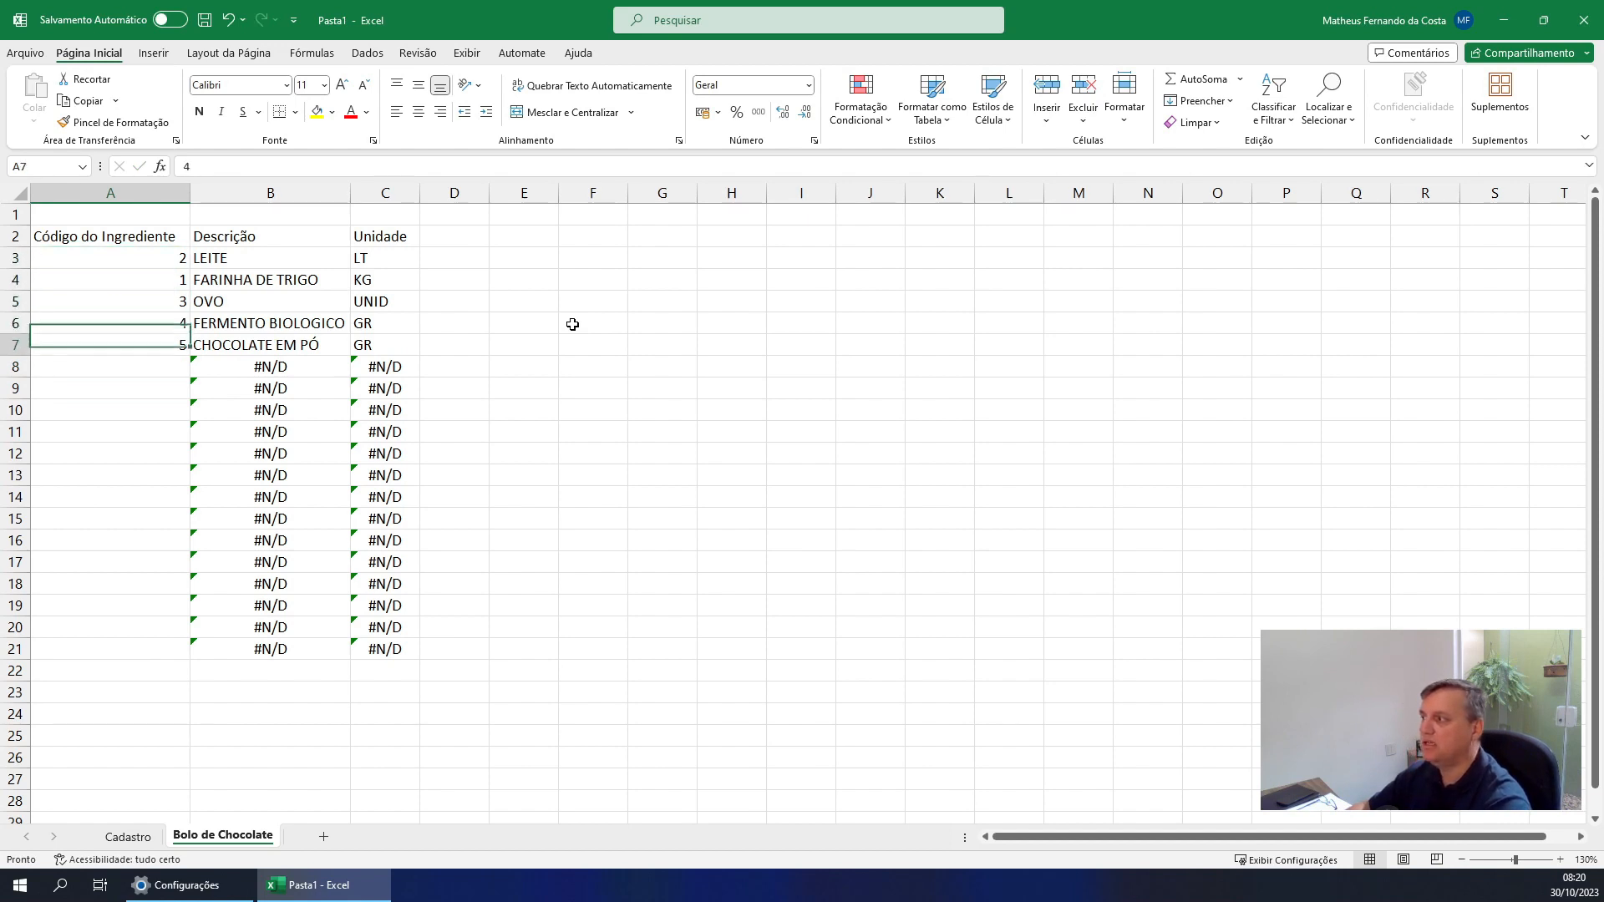
Add the column heading Quantidade in D2, beside Unidade
key("Right")
key("Right")
key("Right")
key("Up")
key("Up")
key("Up")
key("Up")
key("Up")
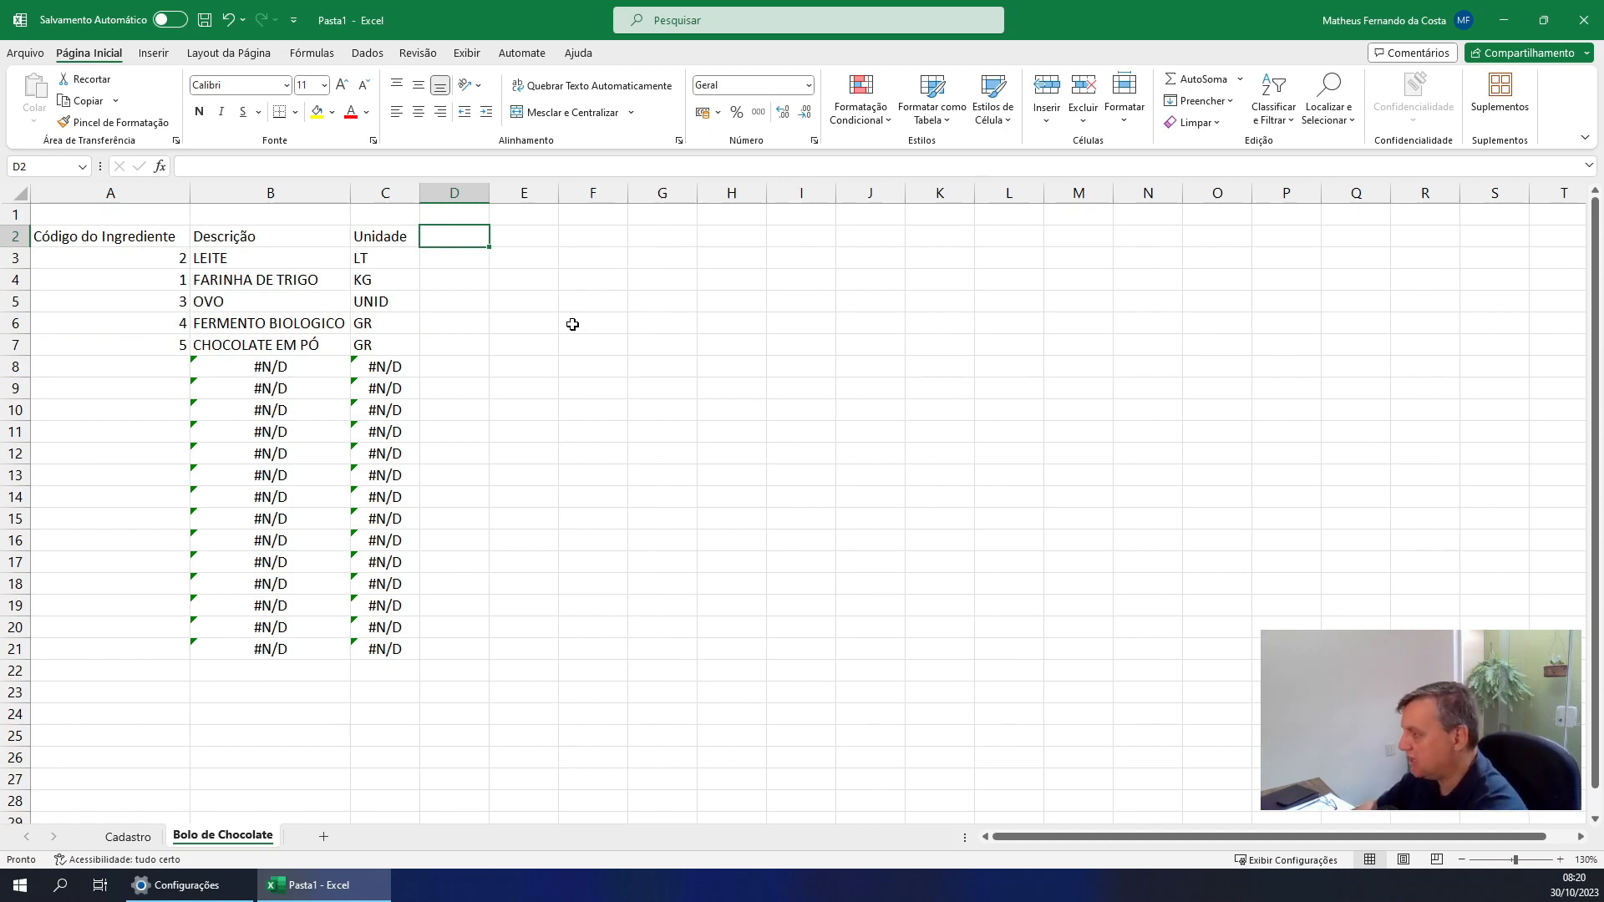
type("Q")
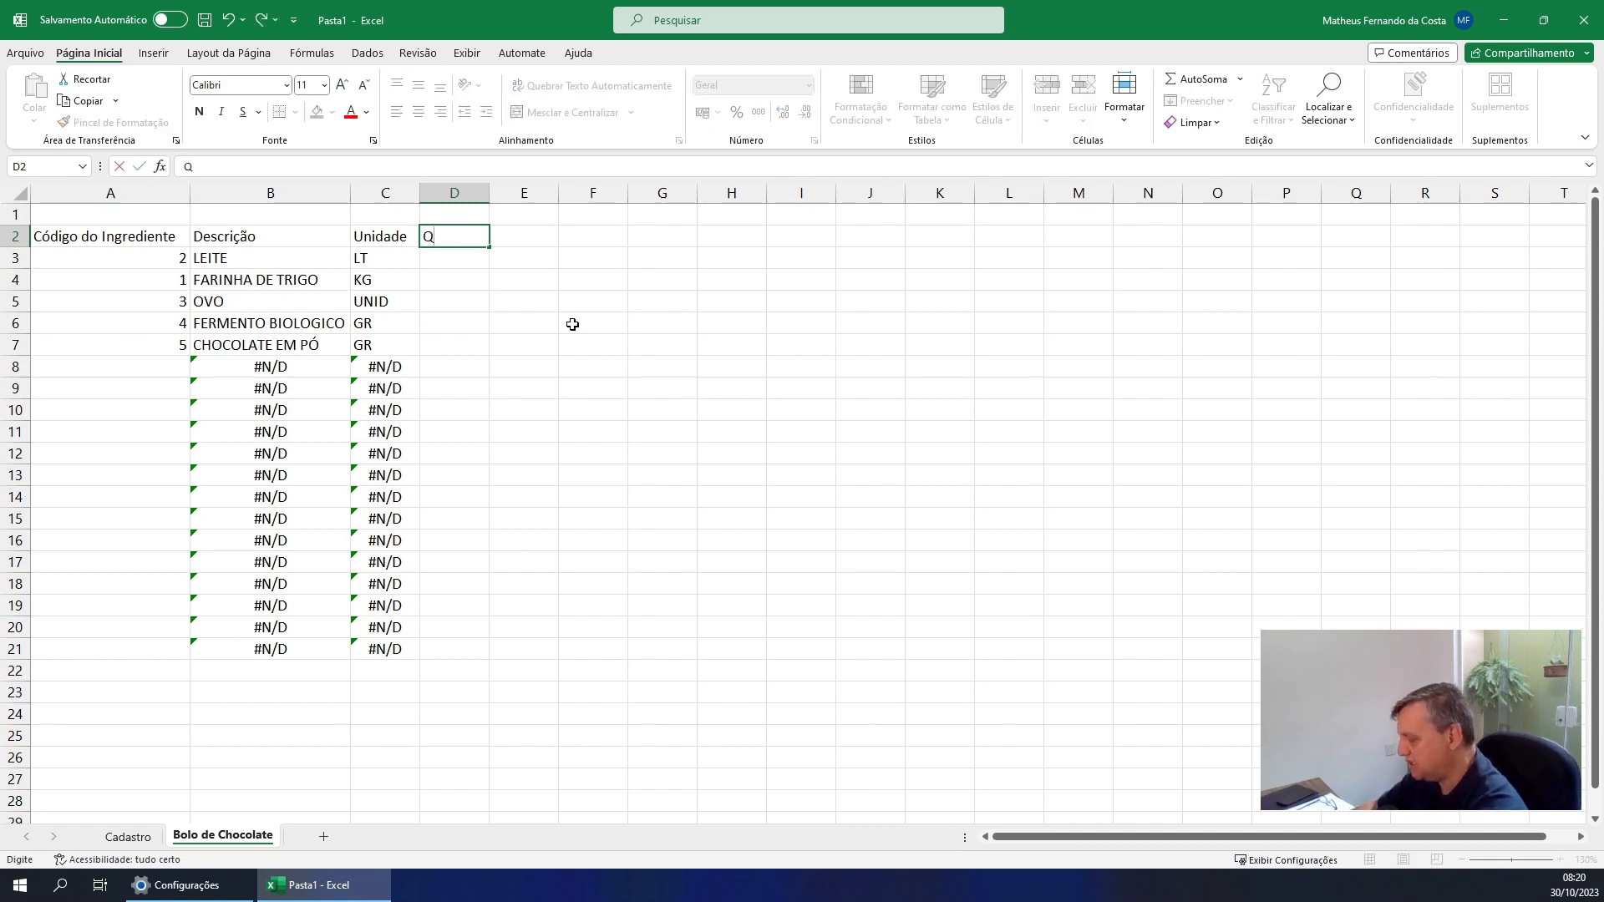
type("uantidade")
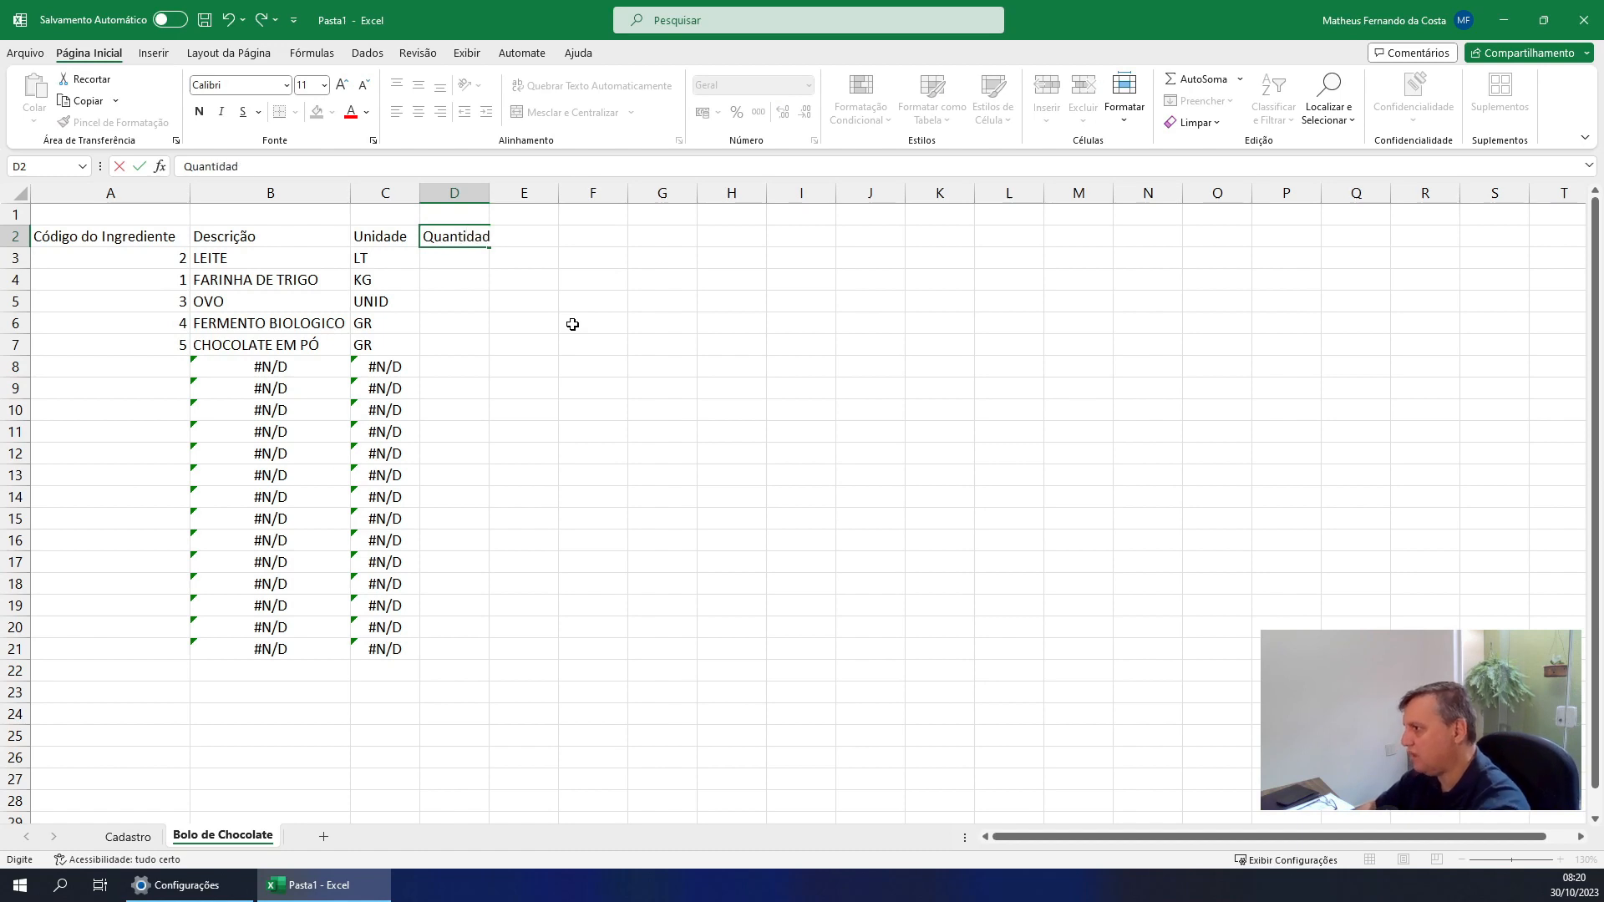
key("Return")
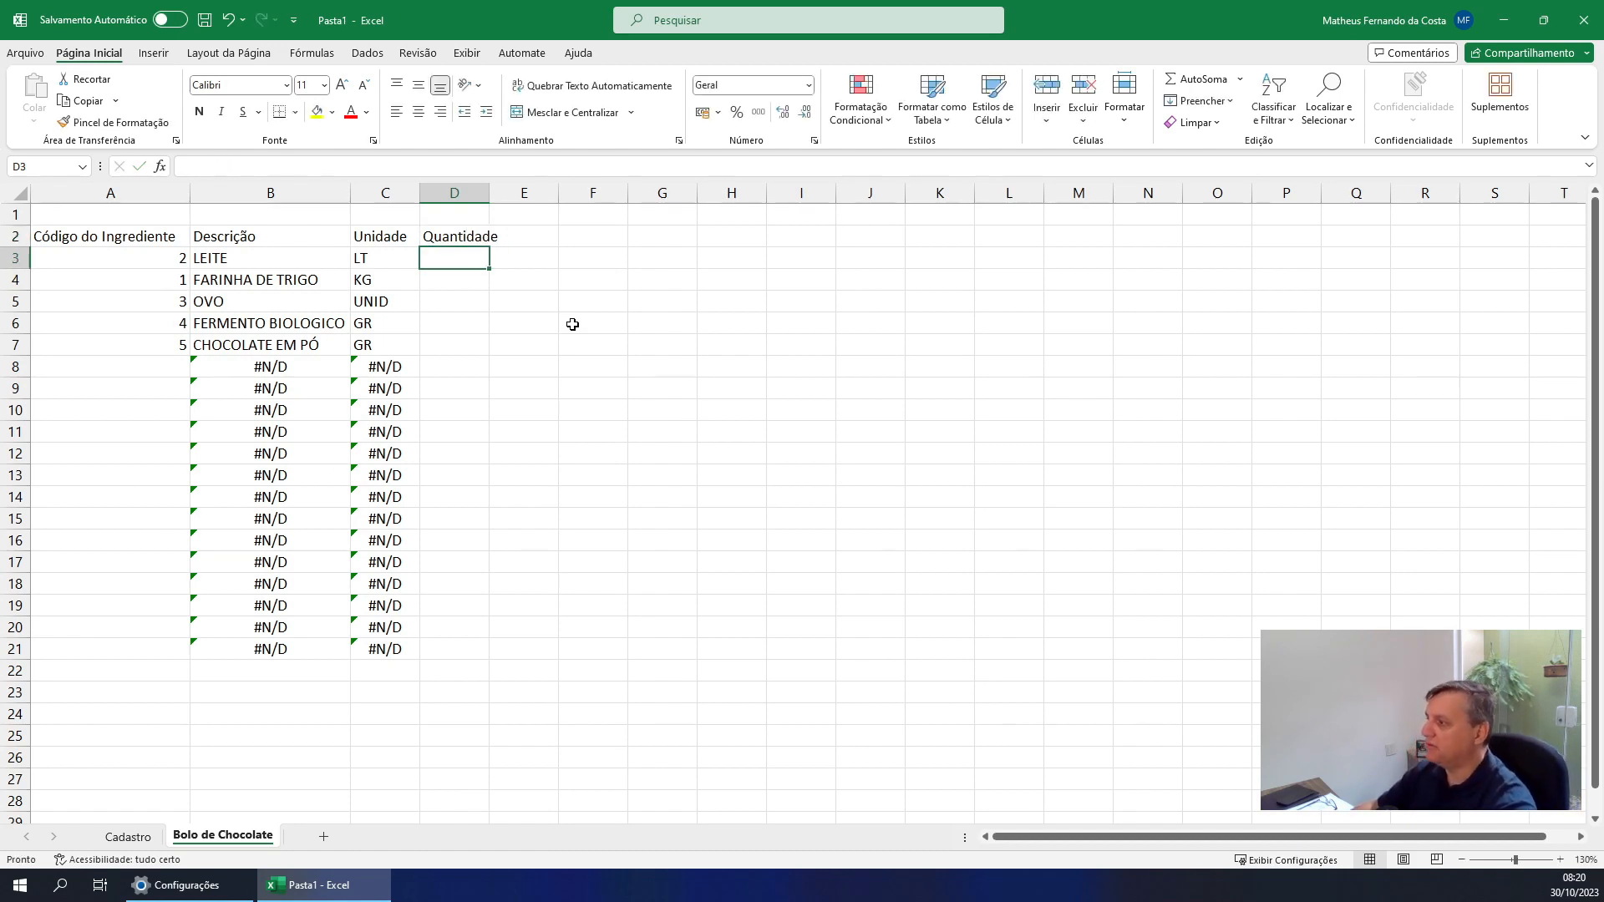
Change the ingredient codes to 1 in A3 and 2 in A4
key("Left")
key("Left")
key("Left")
type("1")
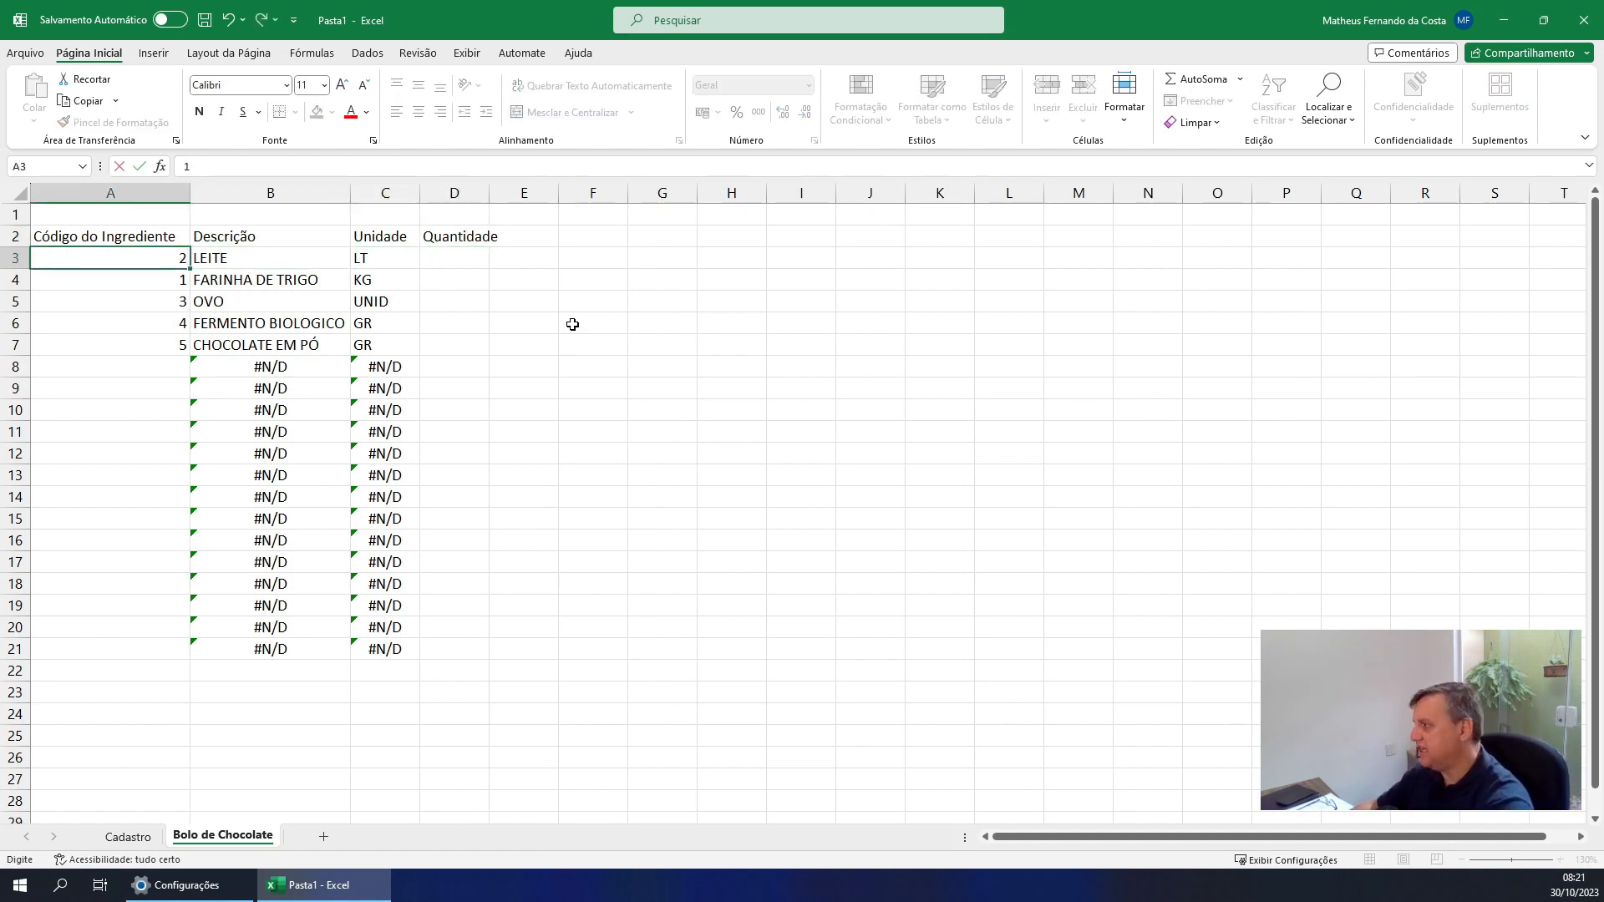
key("Return")
type("2")
key("Return")
key("Up")
key("Right")
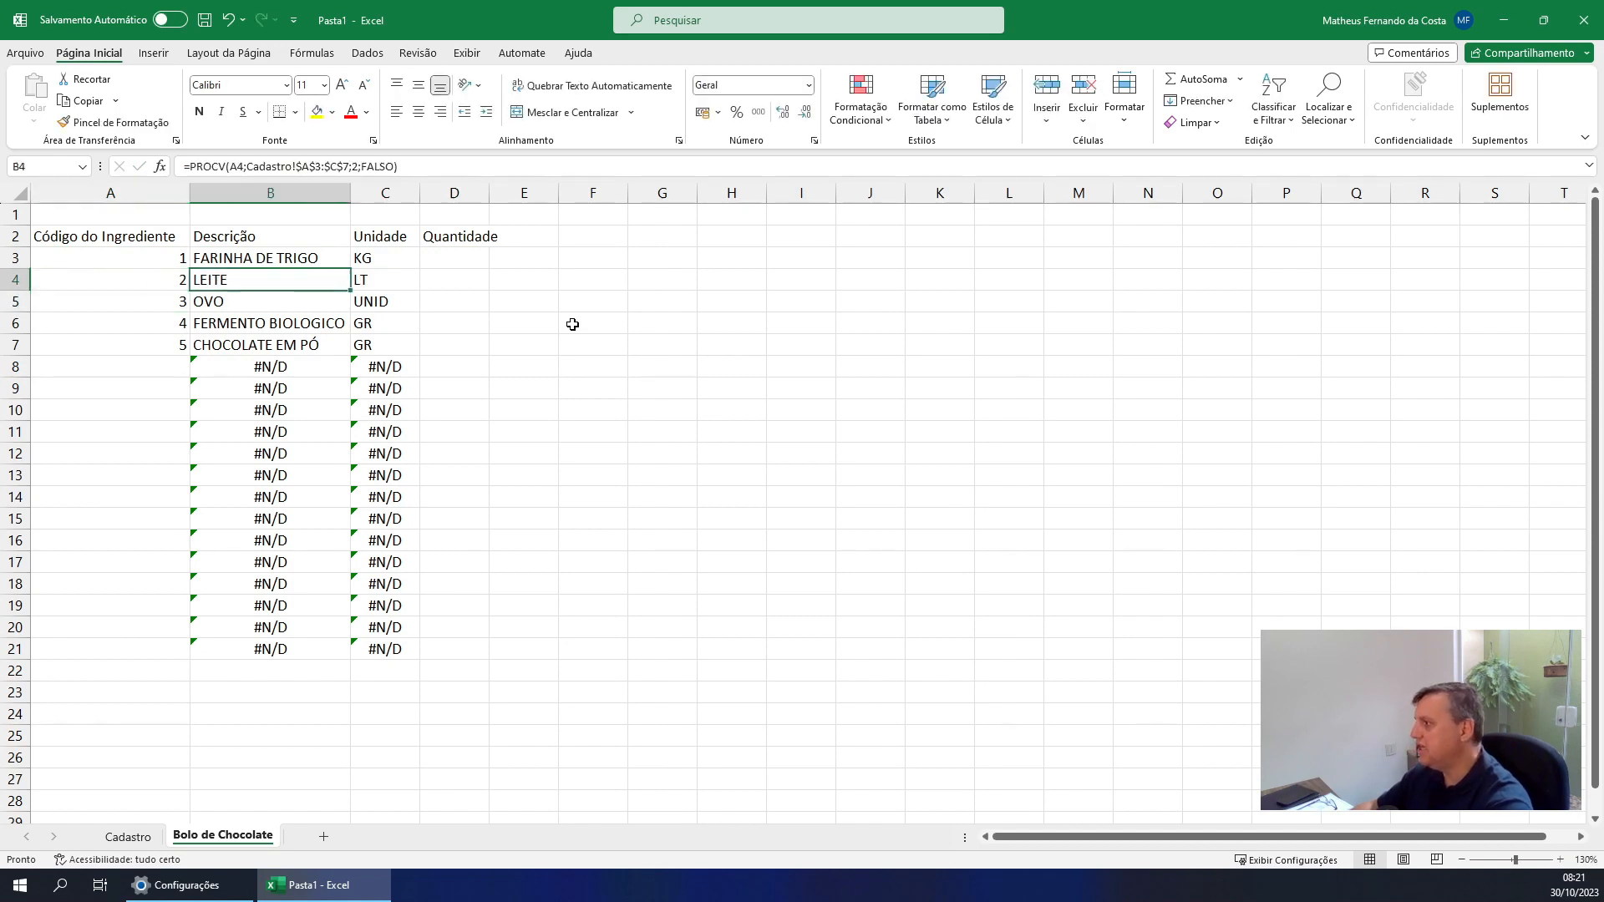
Enter 0,5 as the quantity of FARINHA DE TRIGO in D3
key("Right")
key("Right")
key("Up")
key("Up")
key("Right")
key("Down")
key("Left")
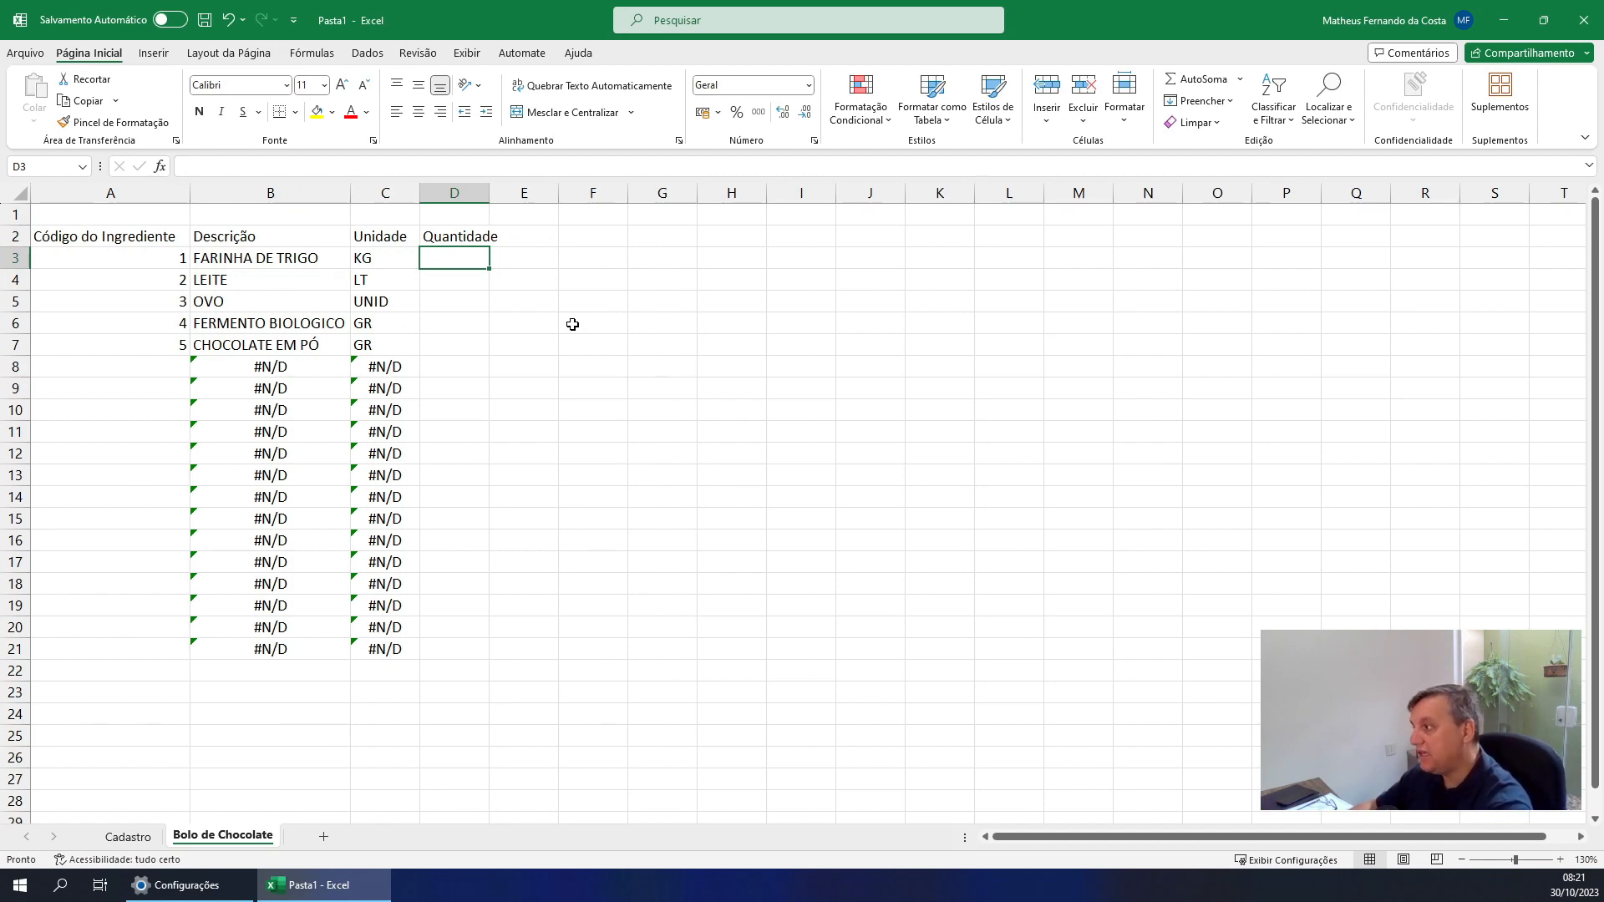
key("Left")
key("Right")
type("0,5")
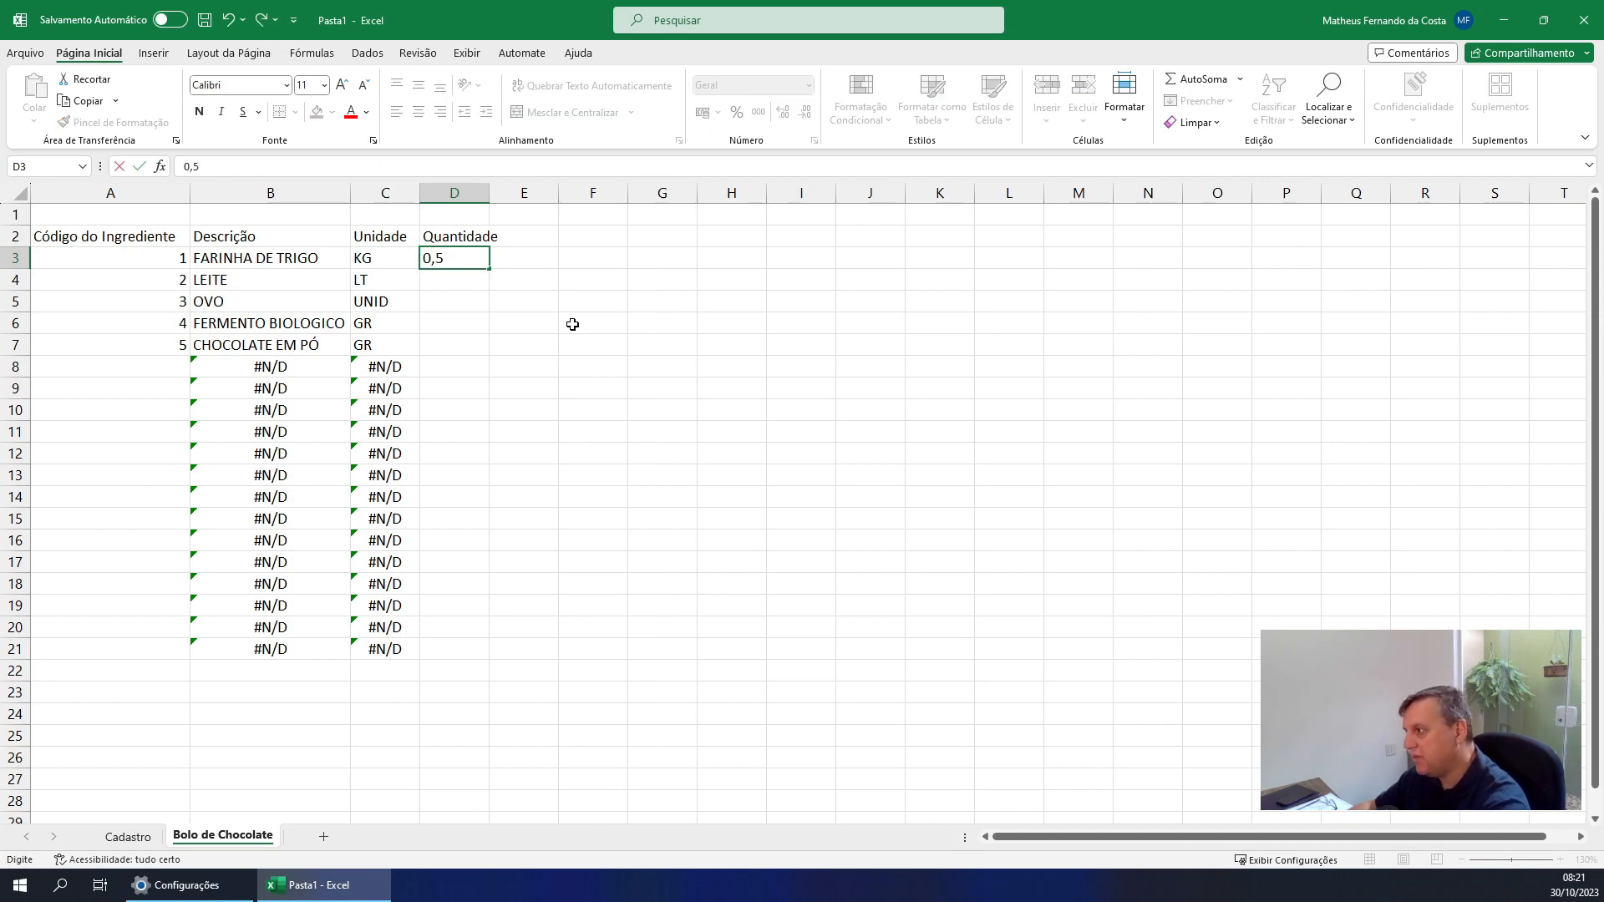
key("Return")
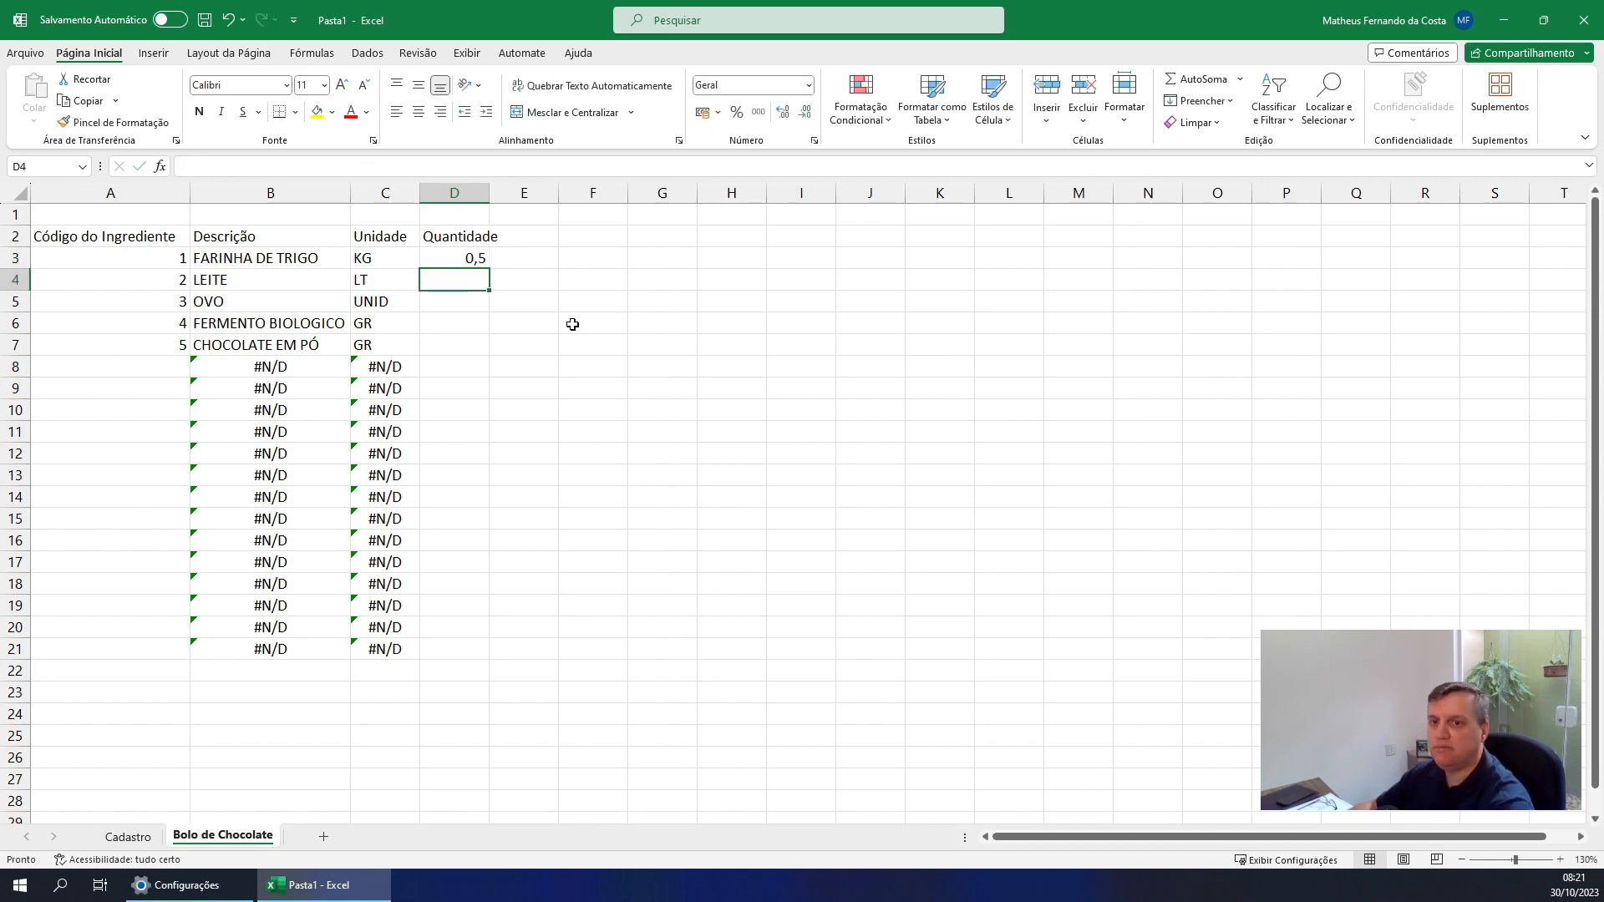
Enter the quantities 0,2 for LEITE in D4 and 3 for OVO in D5
key("Left")
key("Left")
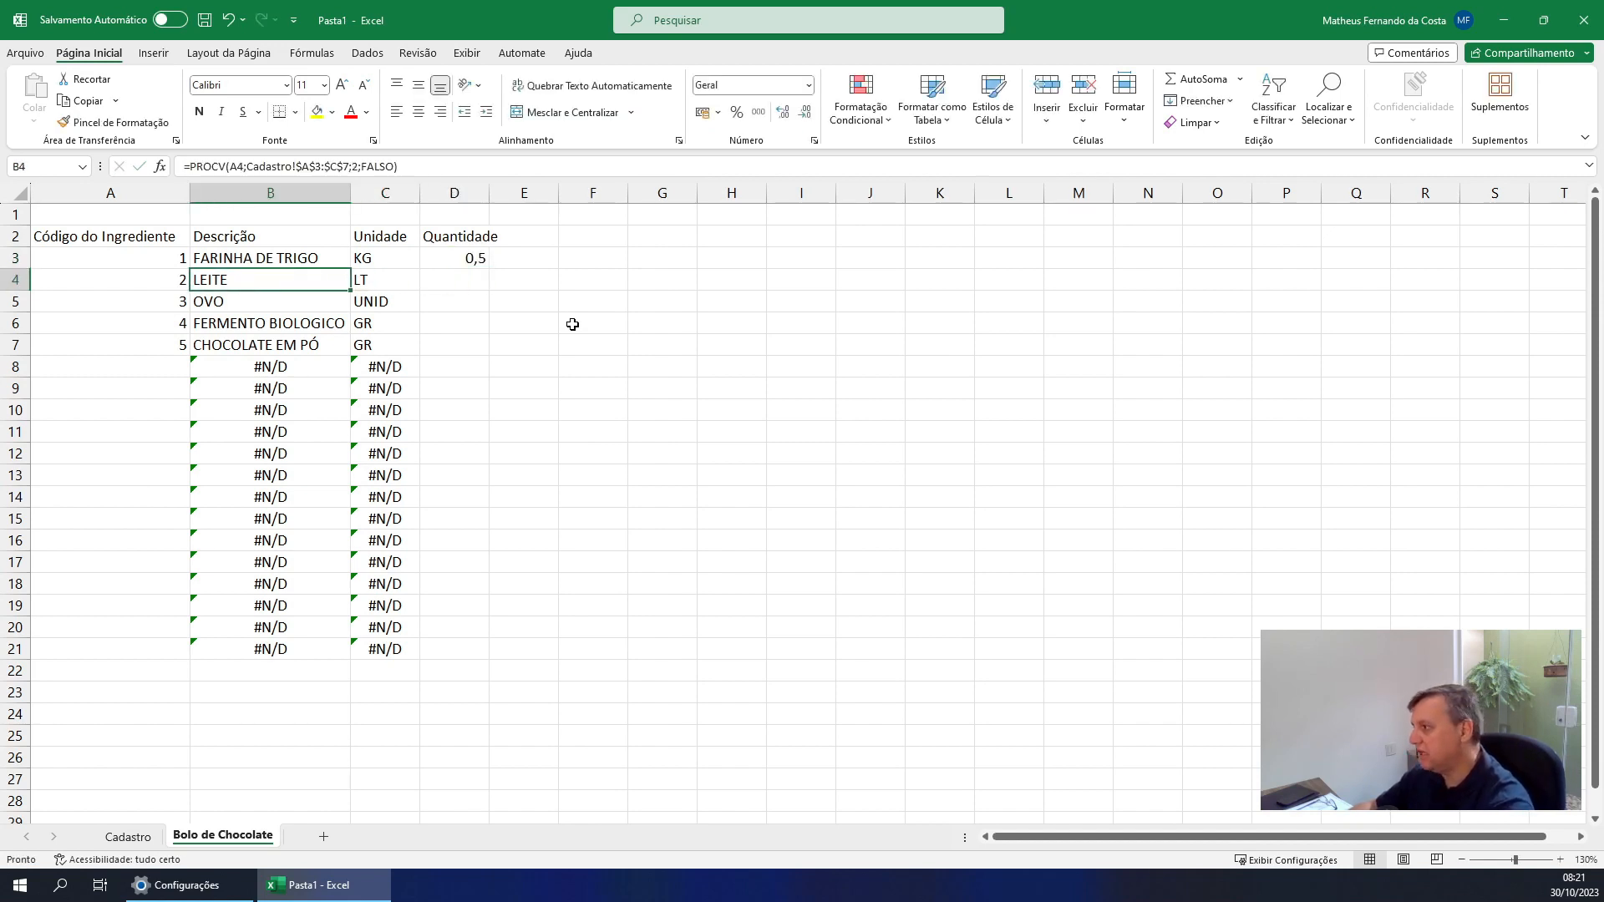
key("Right")
key("Right")
type("0,2")
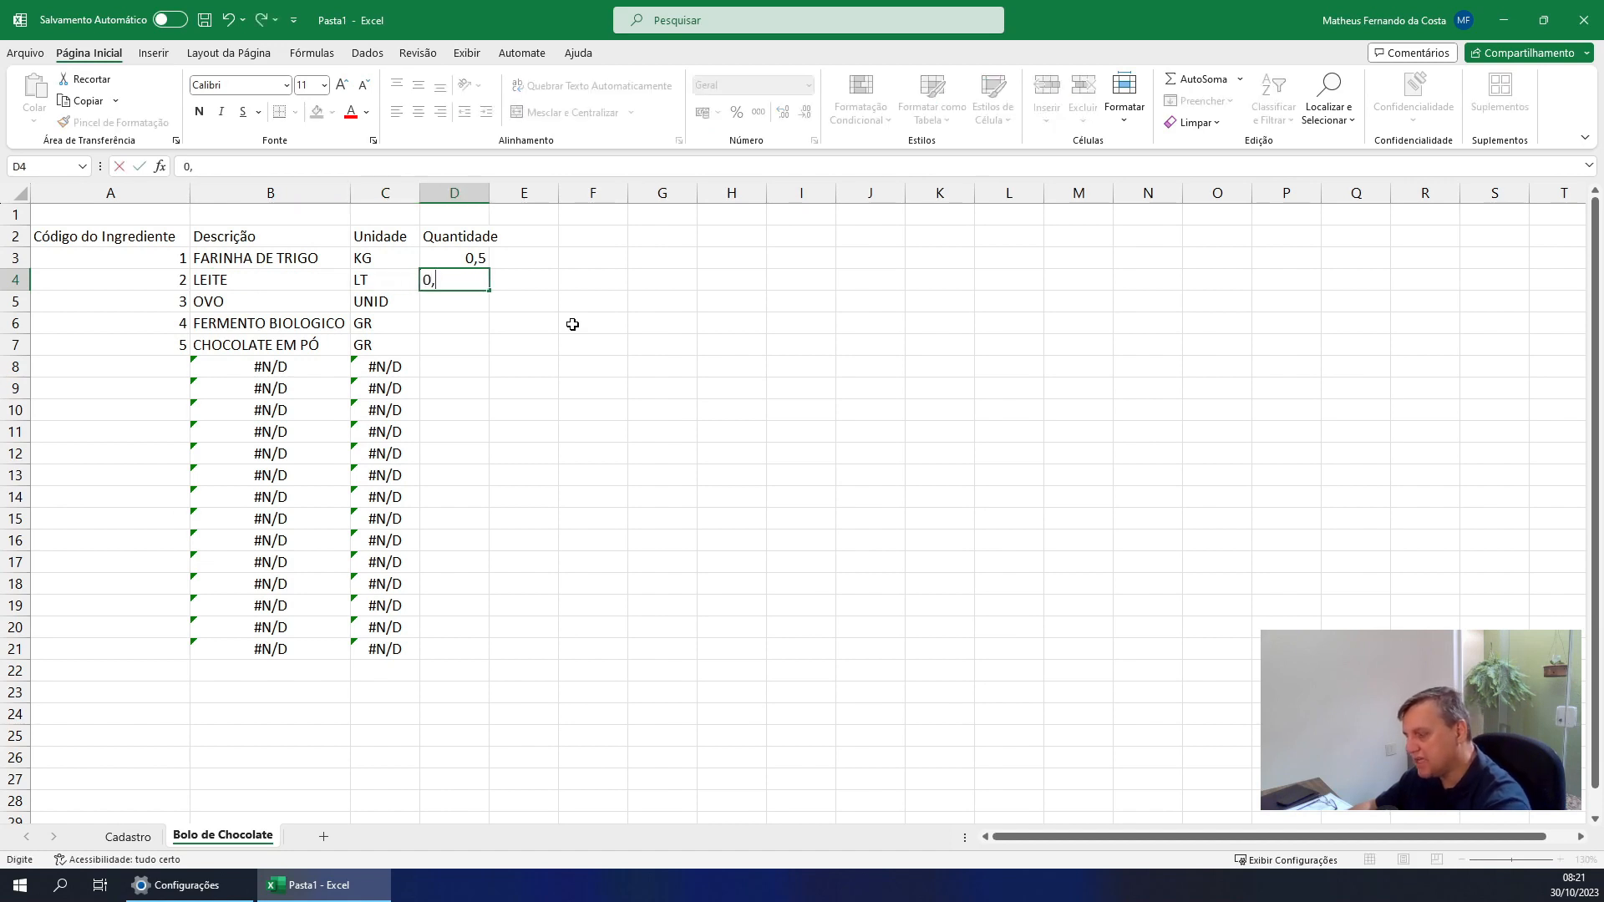
key("Return")
key("Left")
key("Left")
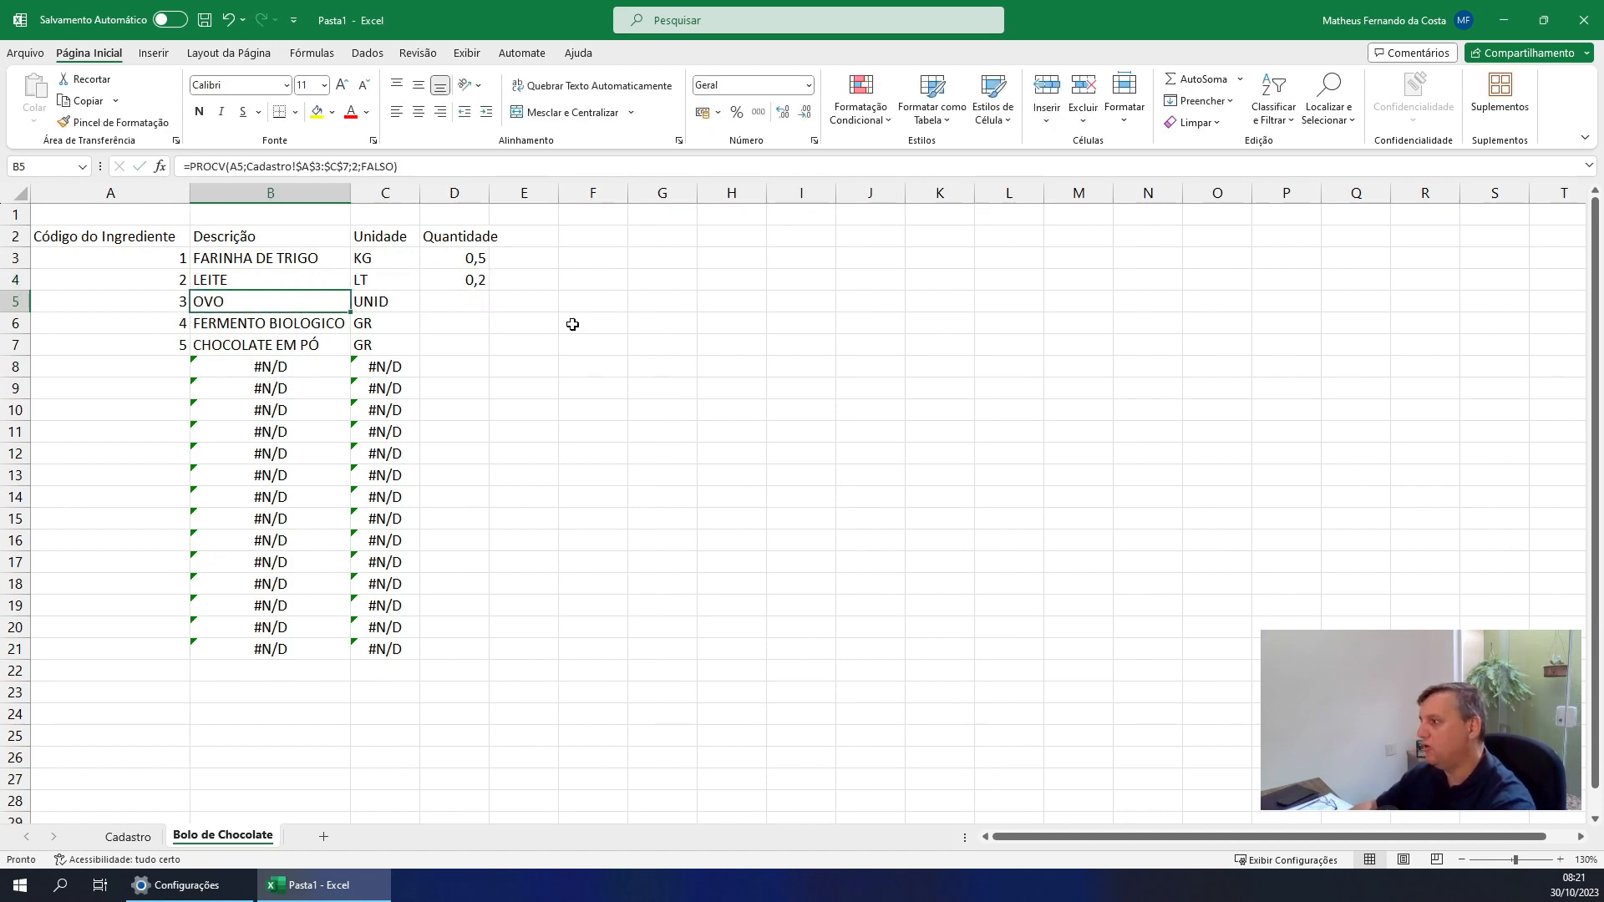
key("Right")
key("Right")
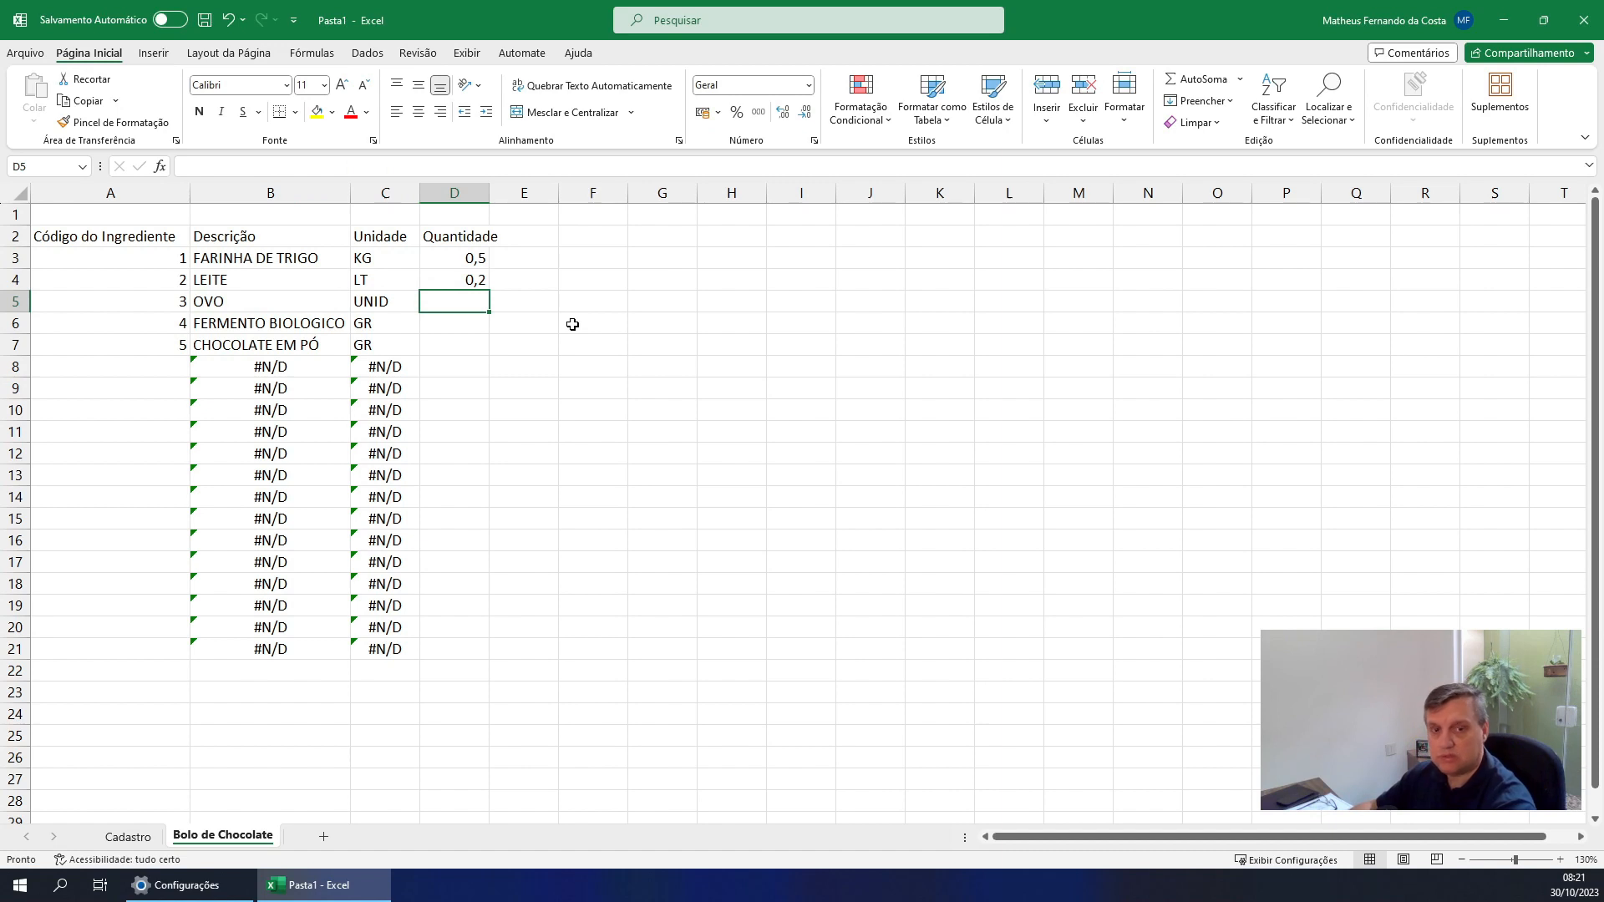
type("3")
key("Return")
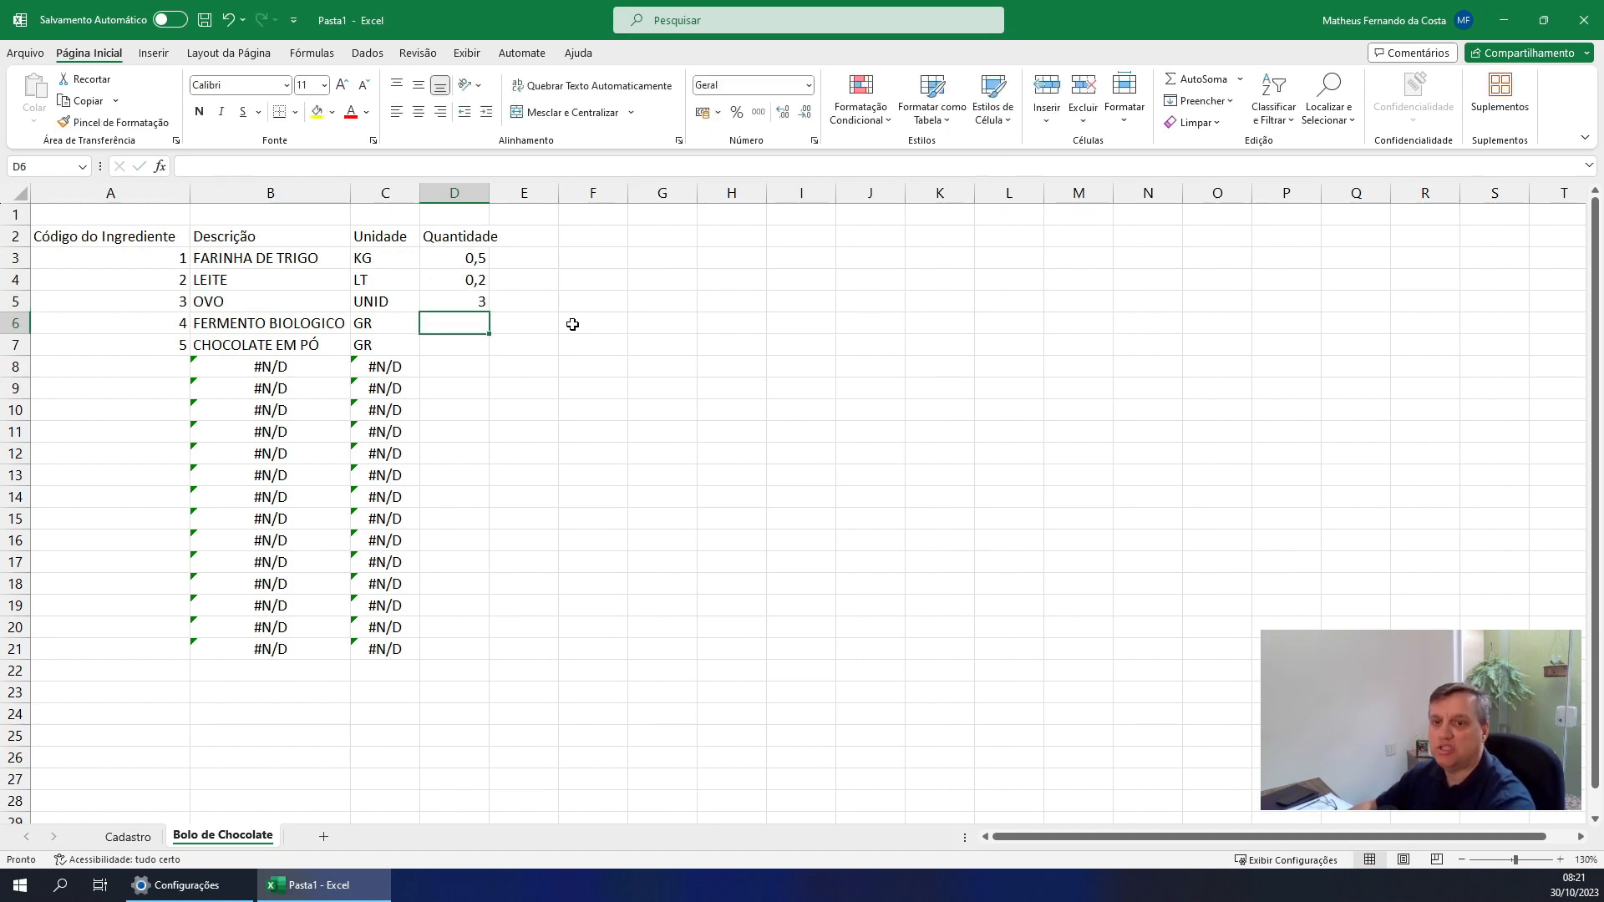
Enter the quantities 10 for FERMENTO BIOLOGICO in D6 and 200 for CHOCOLATE EM PÓ in D7
key("Left")
key("Left")
key("Right")
key("Right")
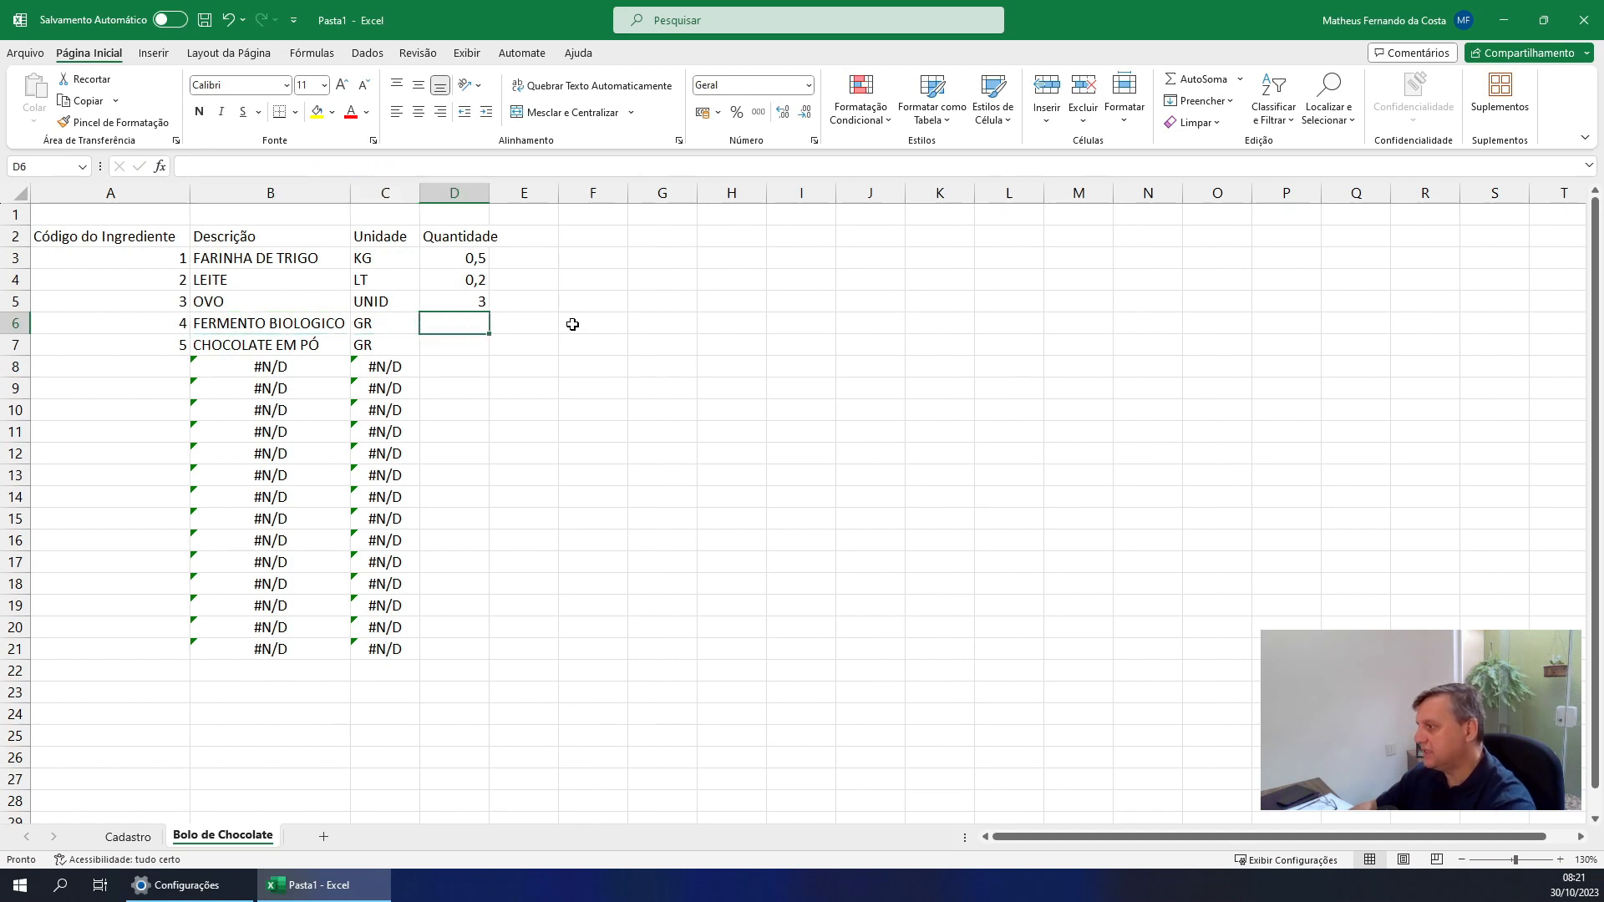
key("Left")
key("Right")
type("10")
key("Return")
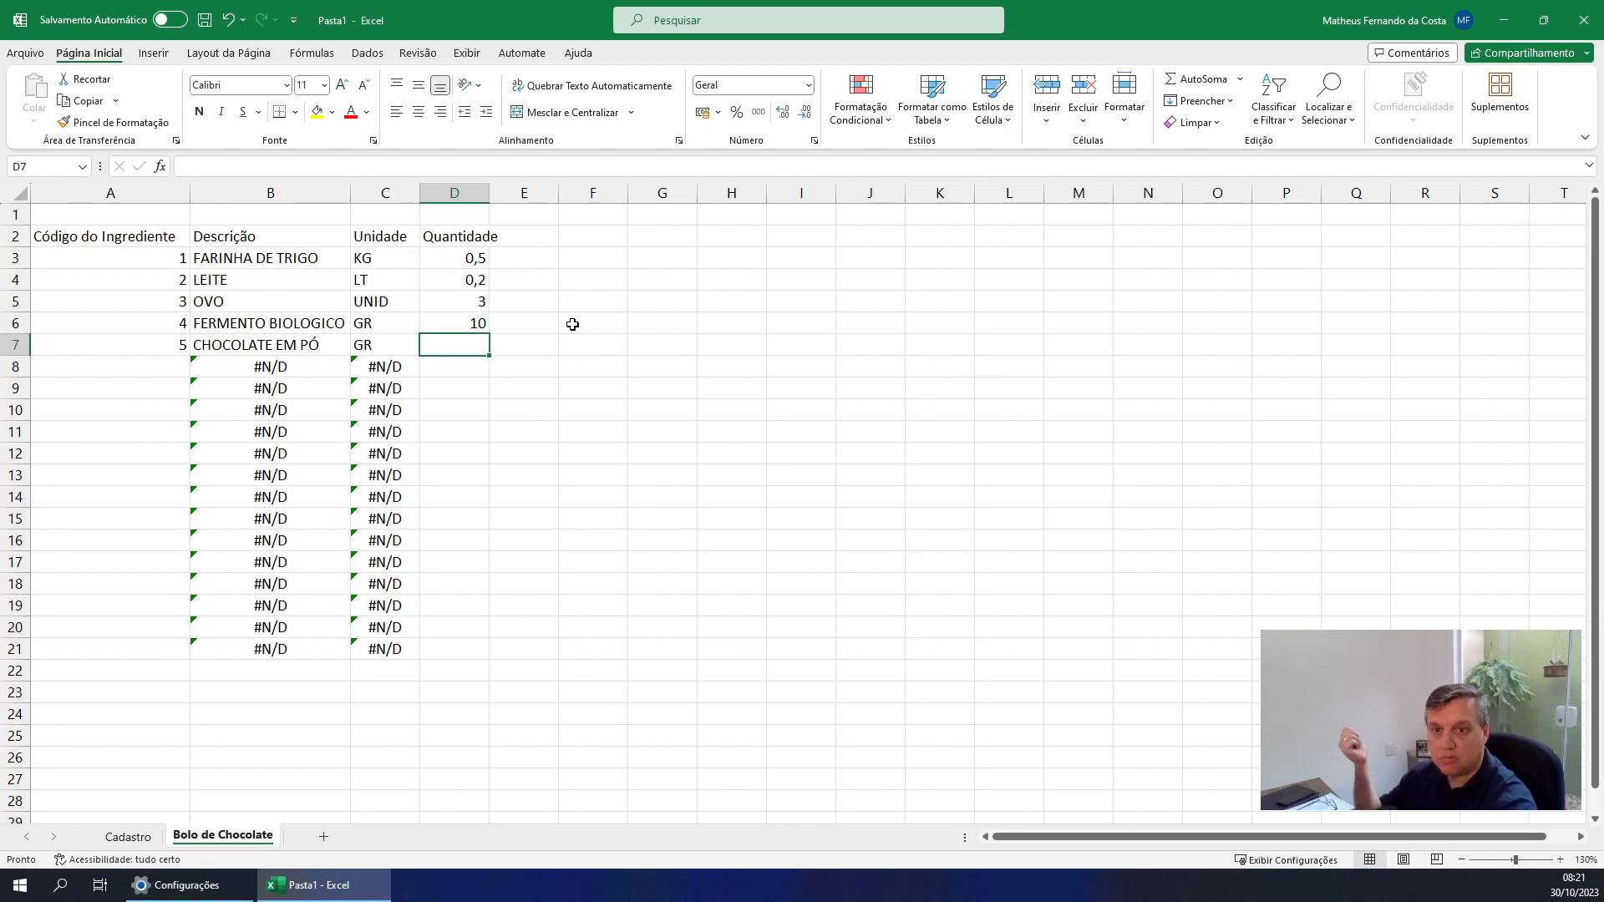
key("Left")
key("Right")
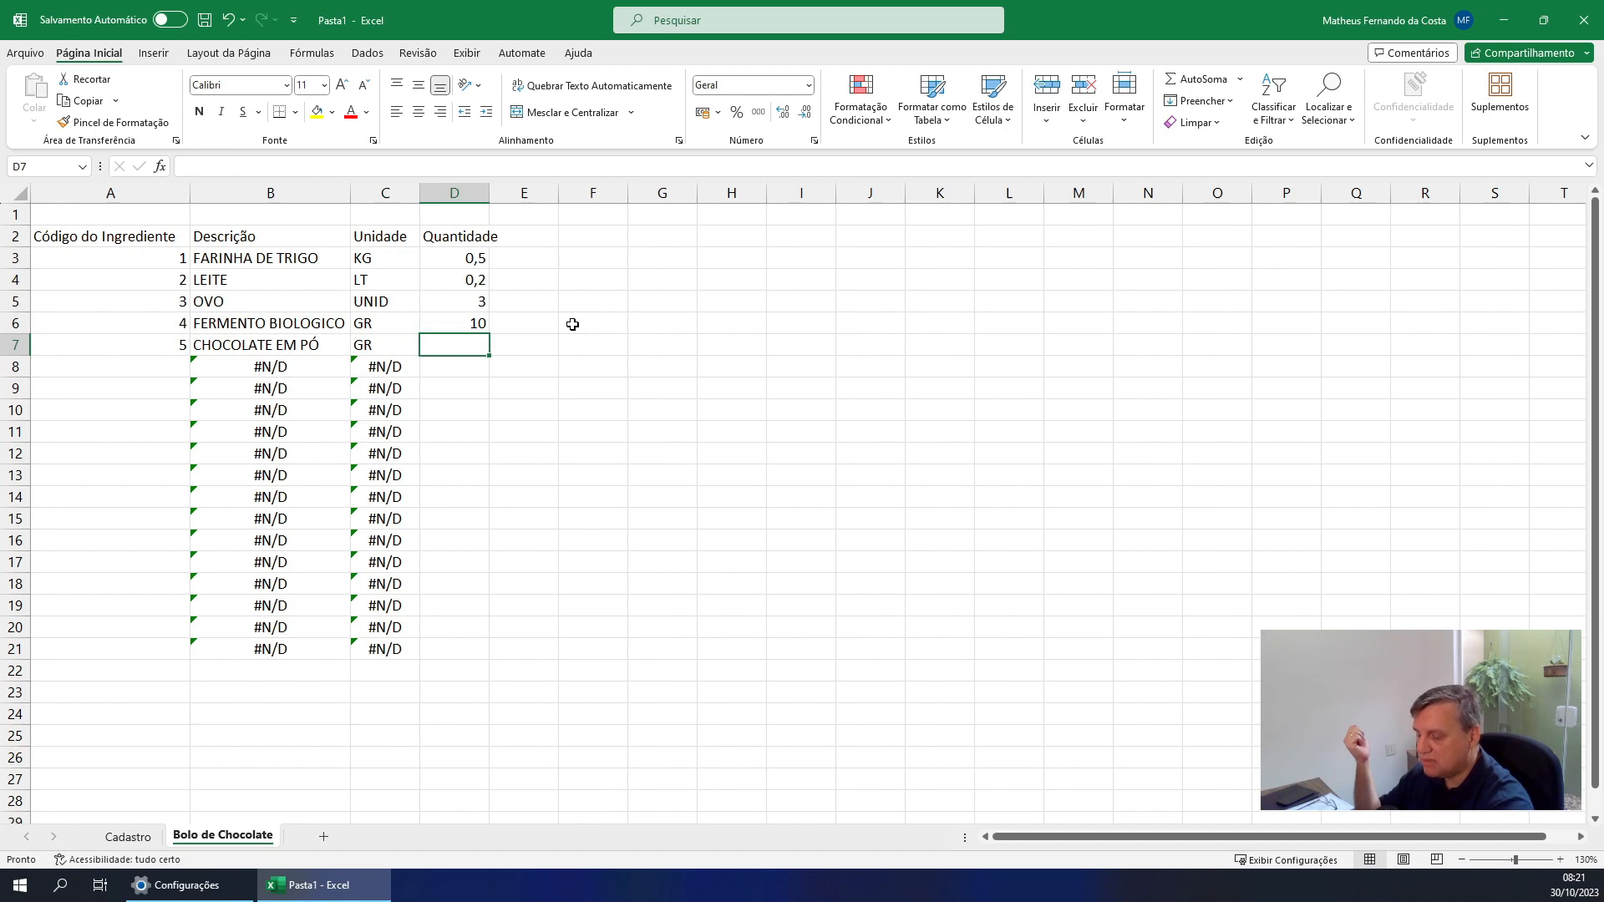
type("200")
key("Return")
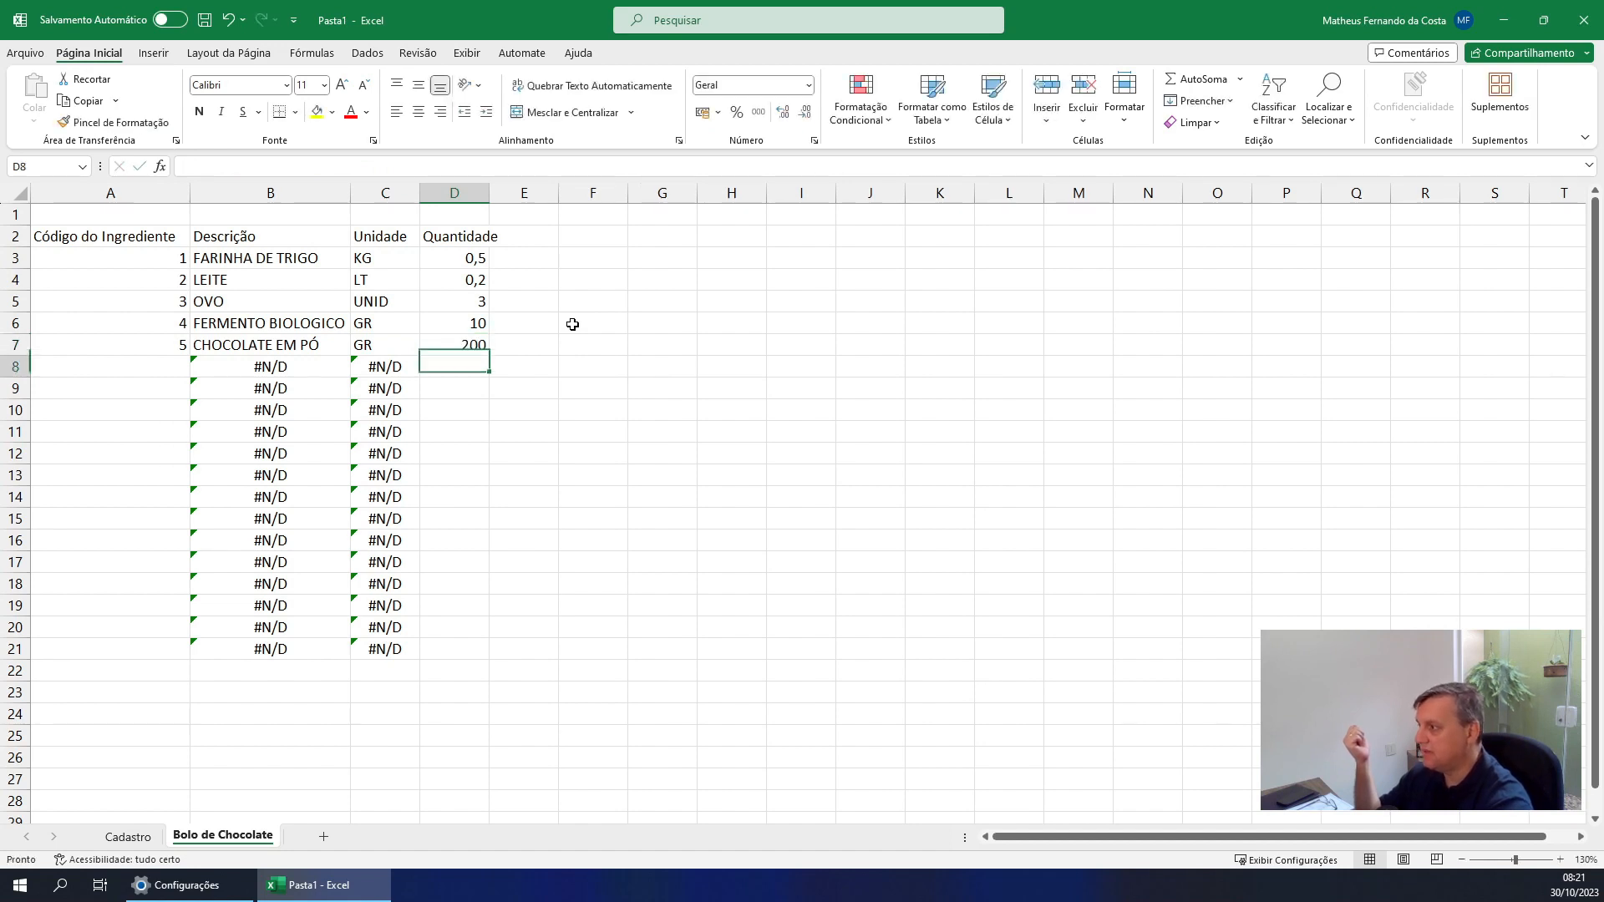
key("Up")
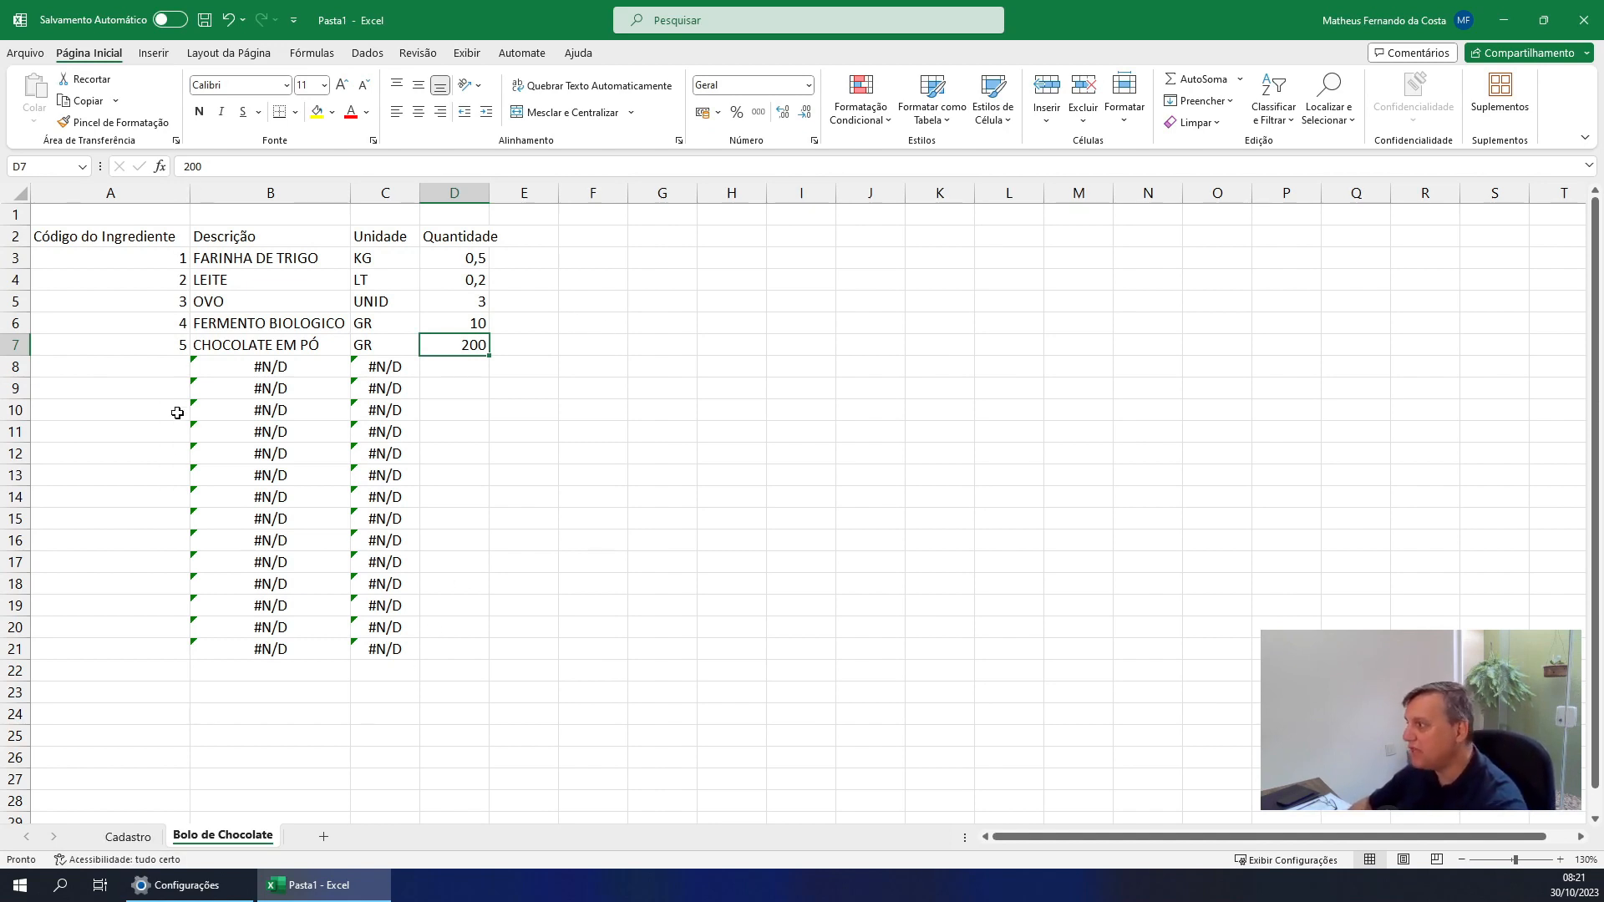
Register a new ingredient in row 8 of the Cadastro sheet with code 6 and description AÇUCAR
left_click(146, 366)
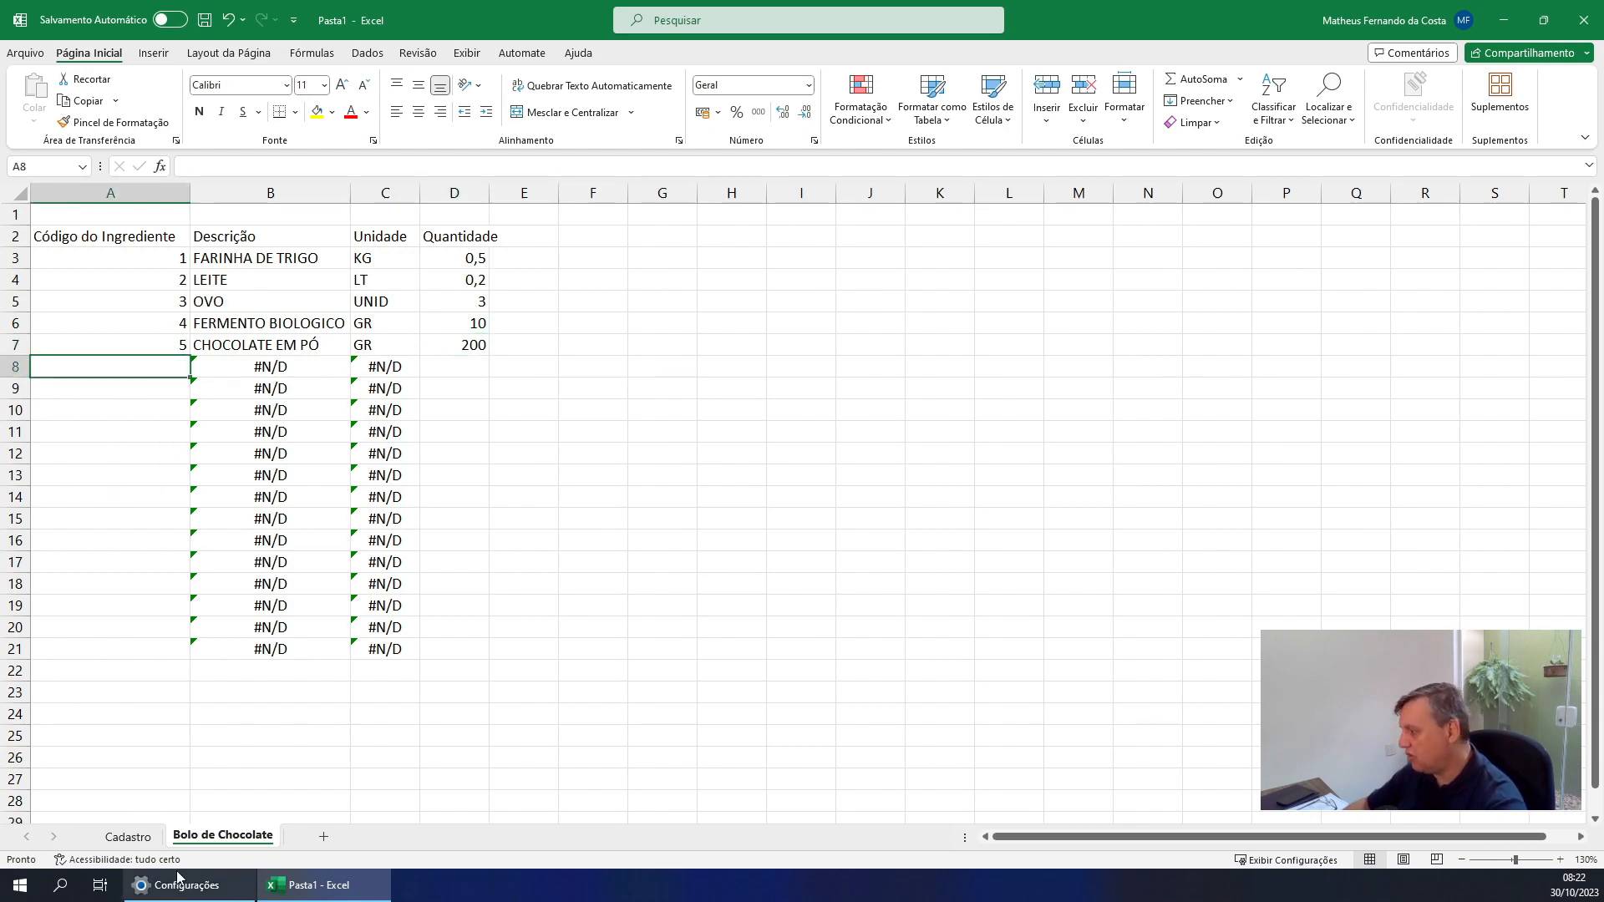
left_click(128, 837)
left_click(82, 360)
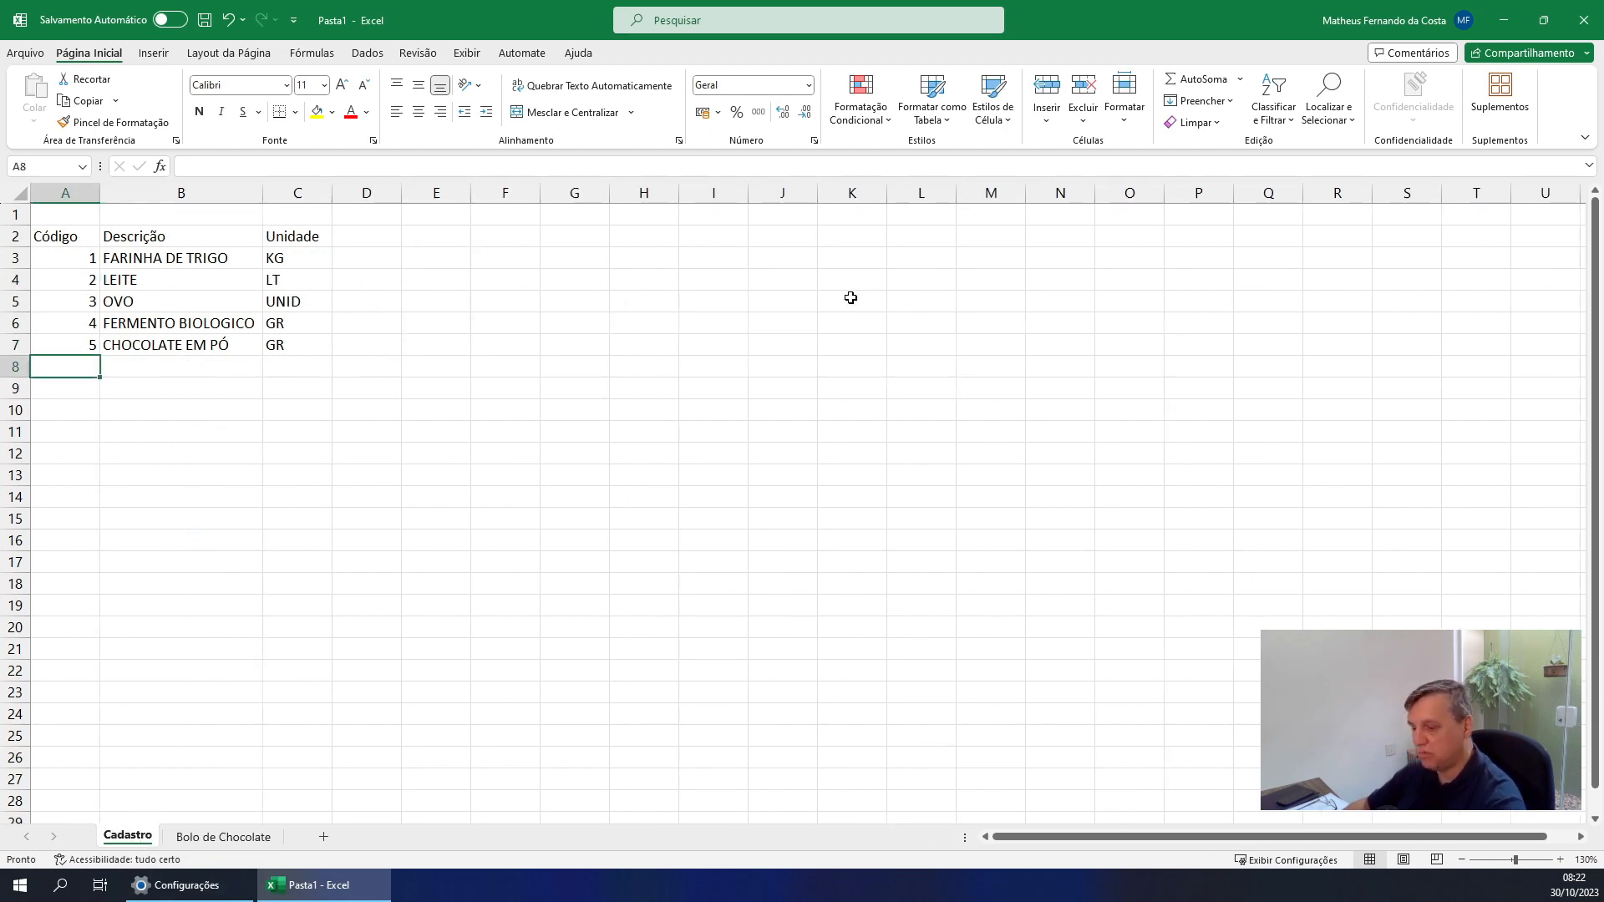
type("6")
key("Tab")
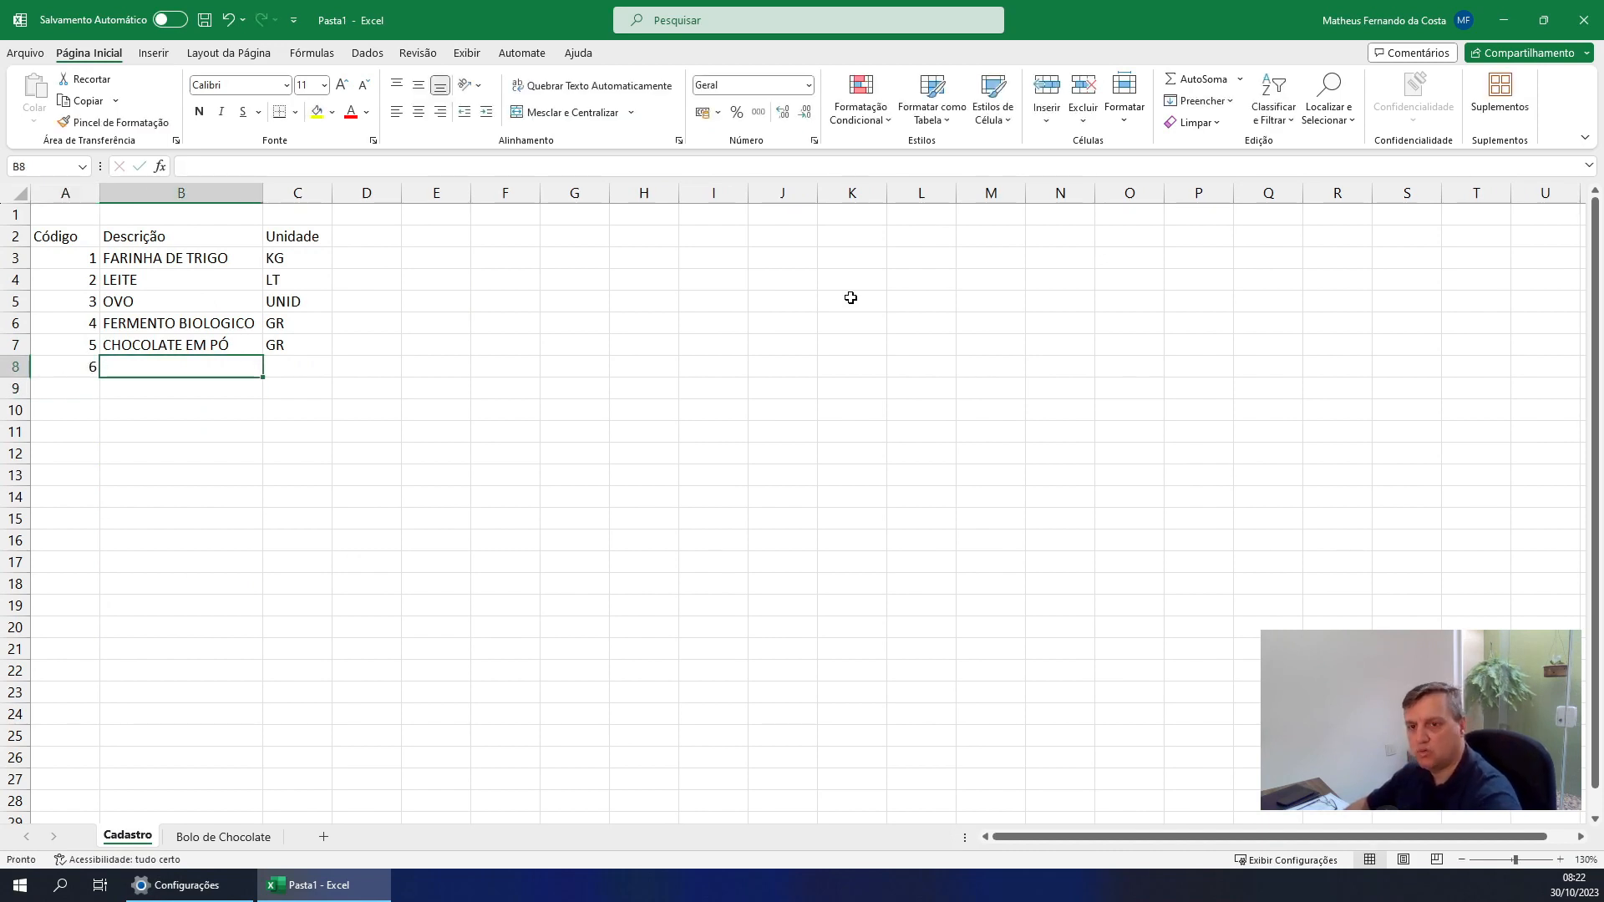
type("açu")
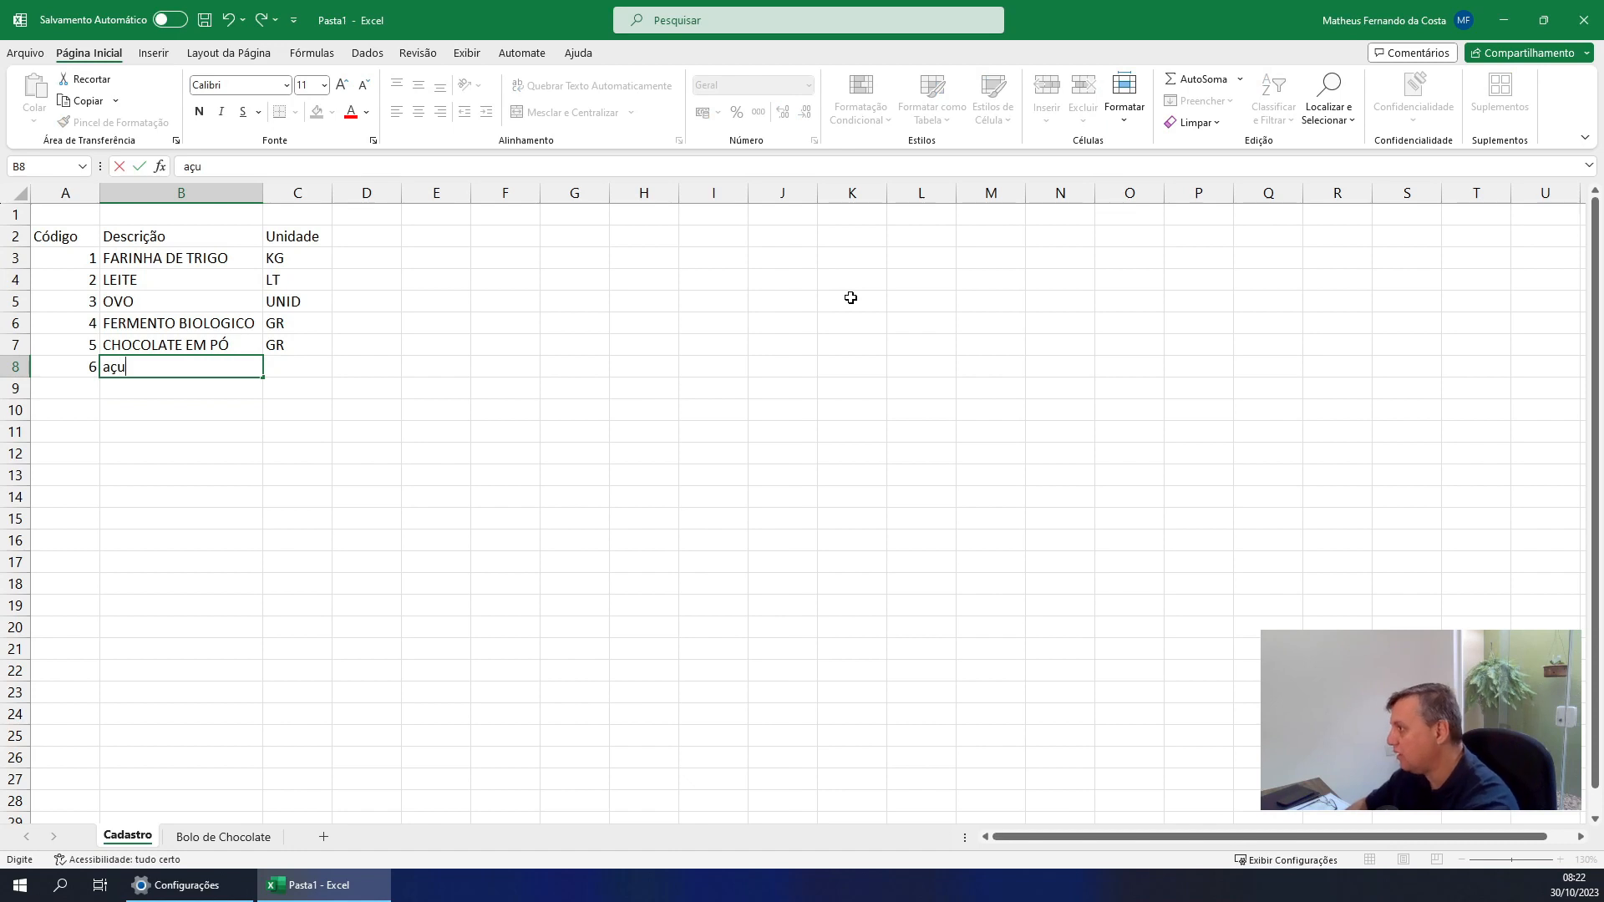
key("BackSpace")
key("BackSpace")
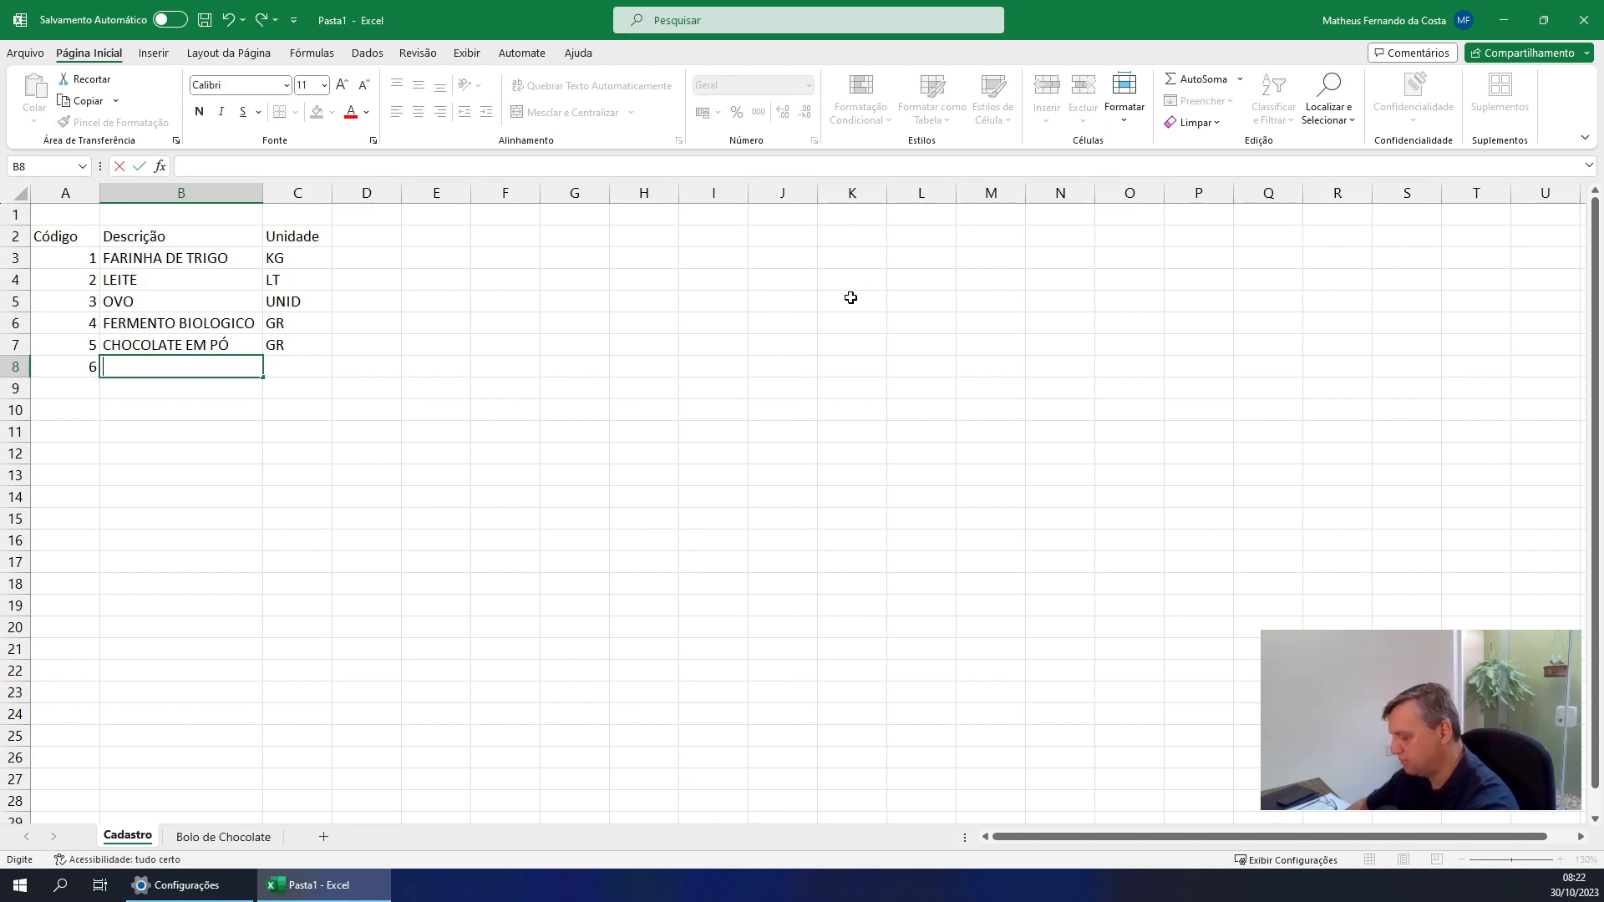
type("AÇUCAR")
key("Return")
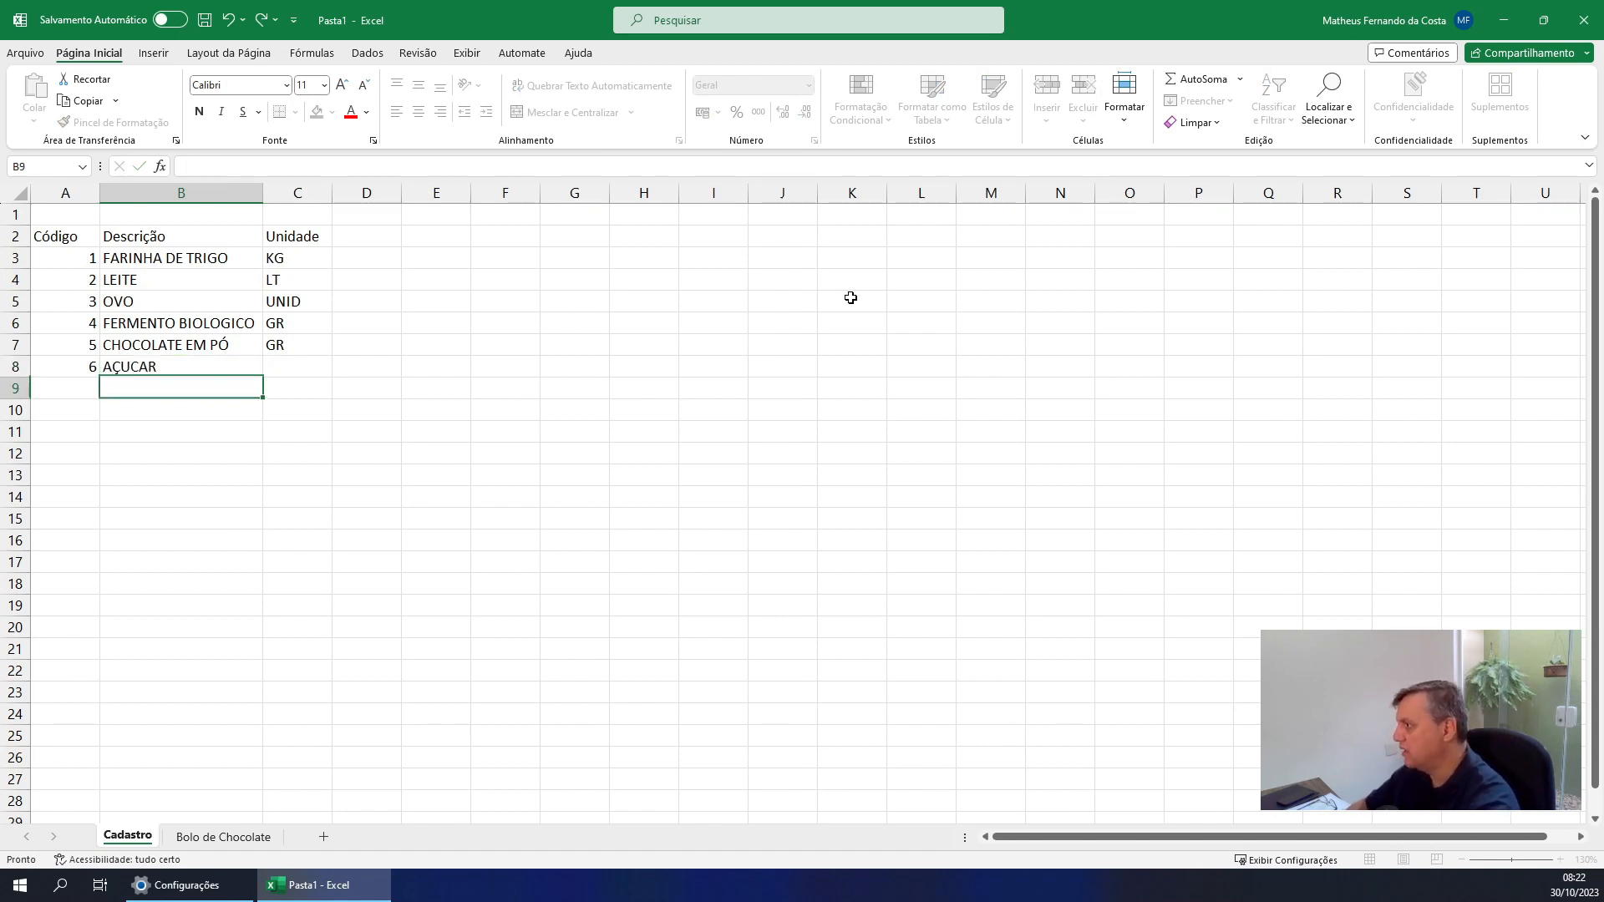
Set the unit of AÇUCAR to GR in C8 and return to the Bolo de Chocolate sheet
key("Right")
key("Up")
type("GR")
key("Return")
key("Up")
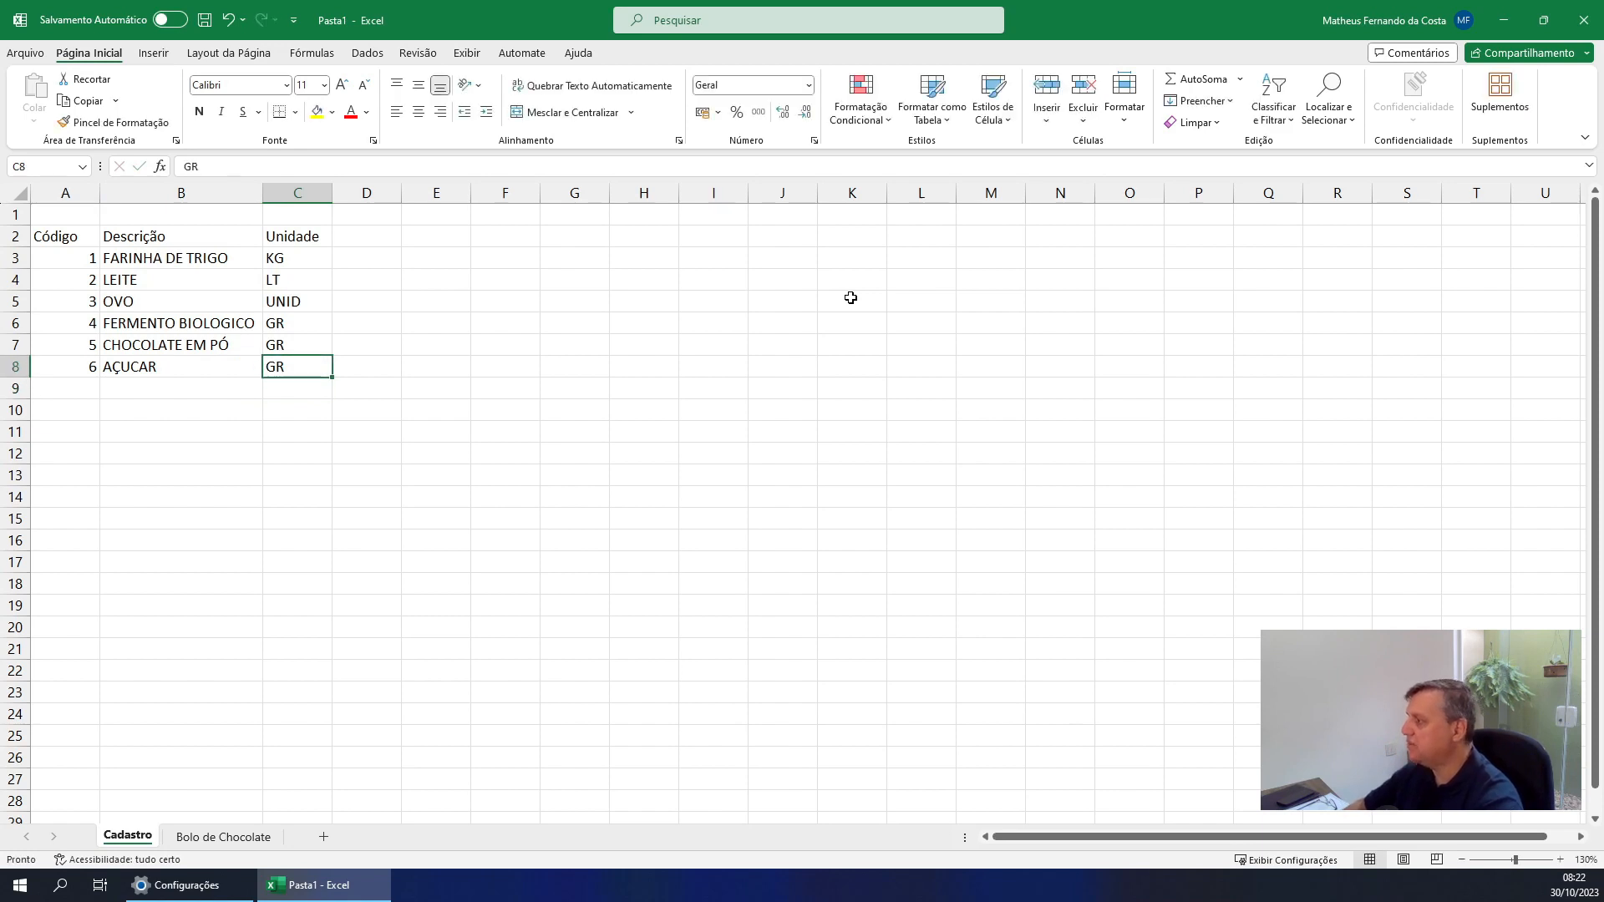
key("Left")
key("Left")
key("Right")
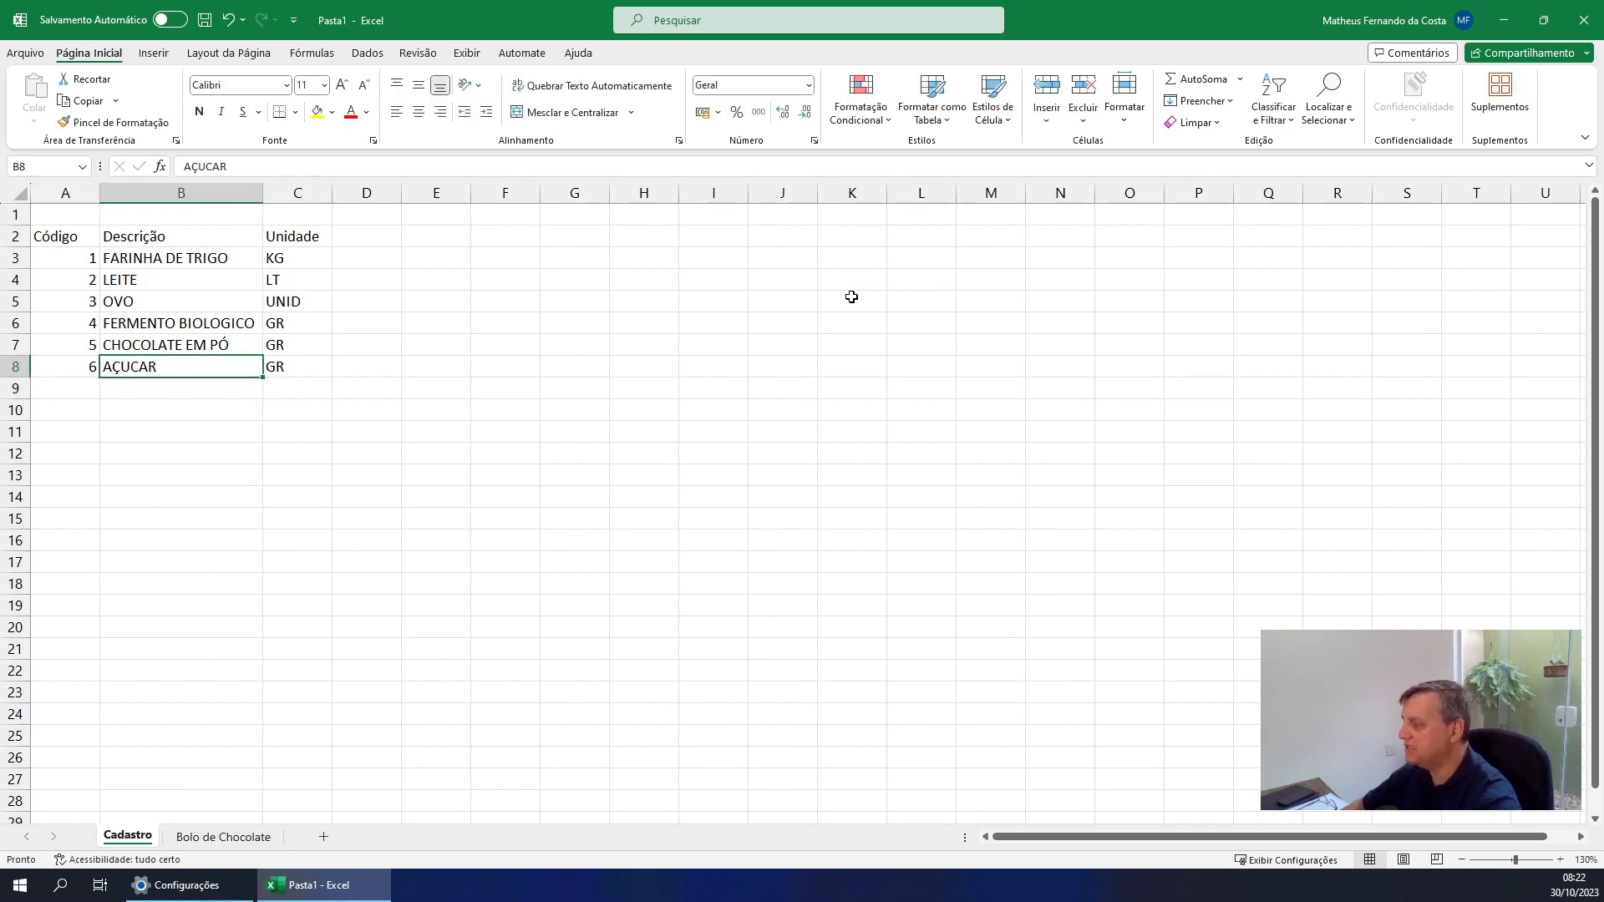
left_click(189, 838)
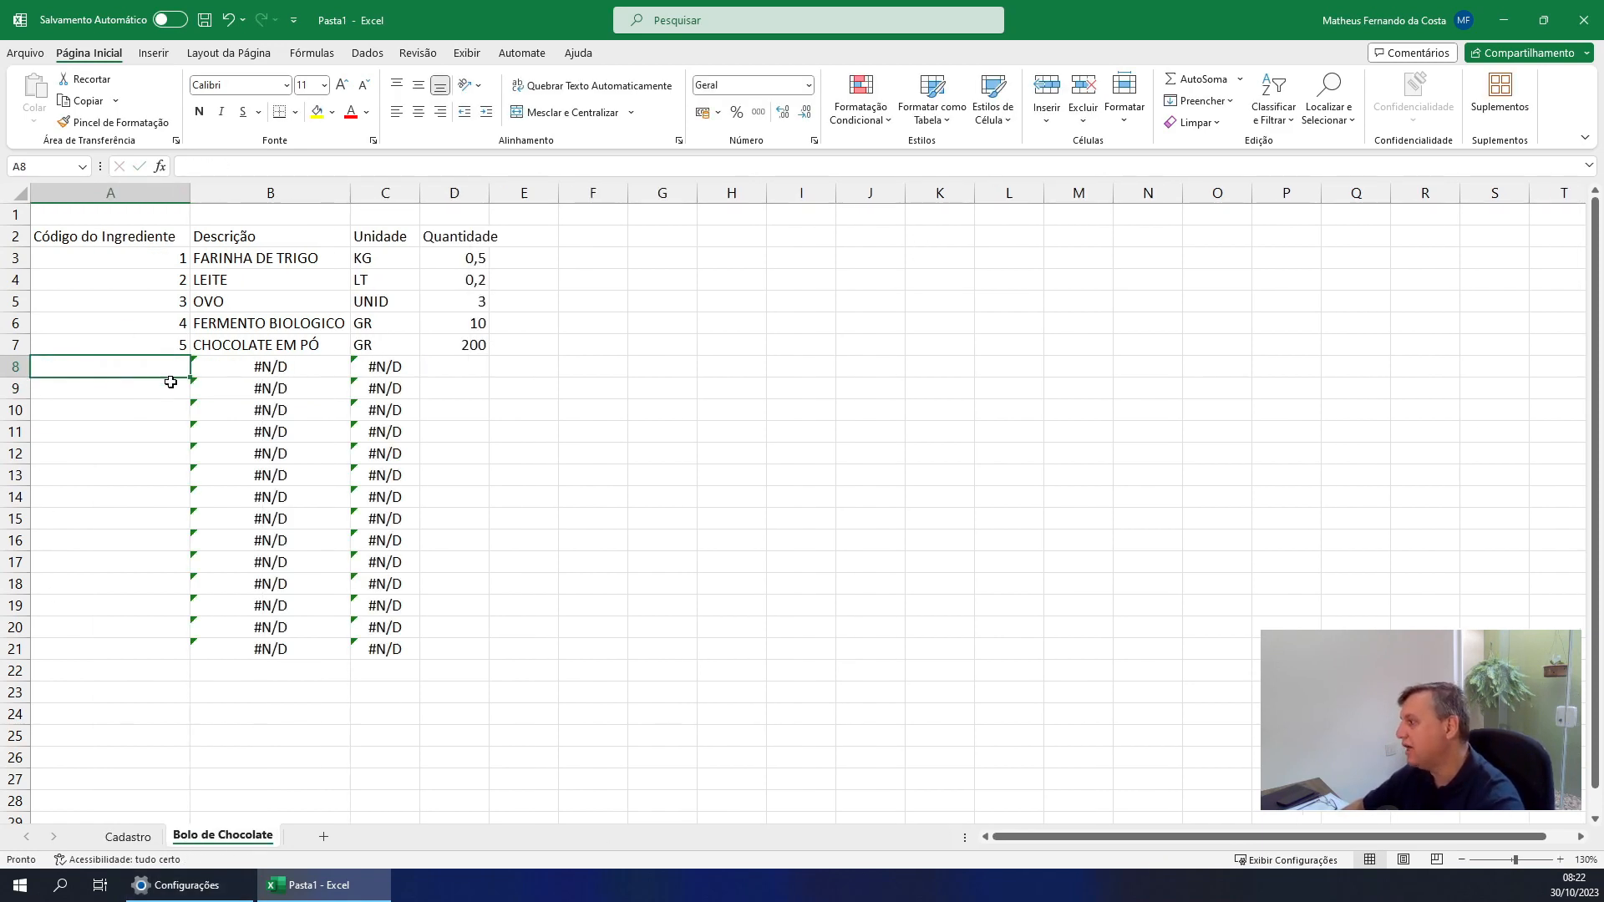
Enter ingredient code 6 in A8 of the Bolo de Chocolate sheet and check the lookup cells beside it
type("6")
key("Return")
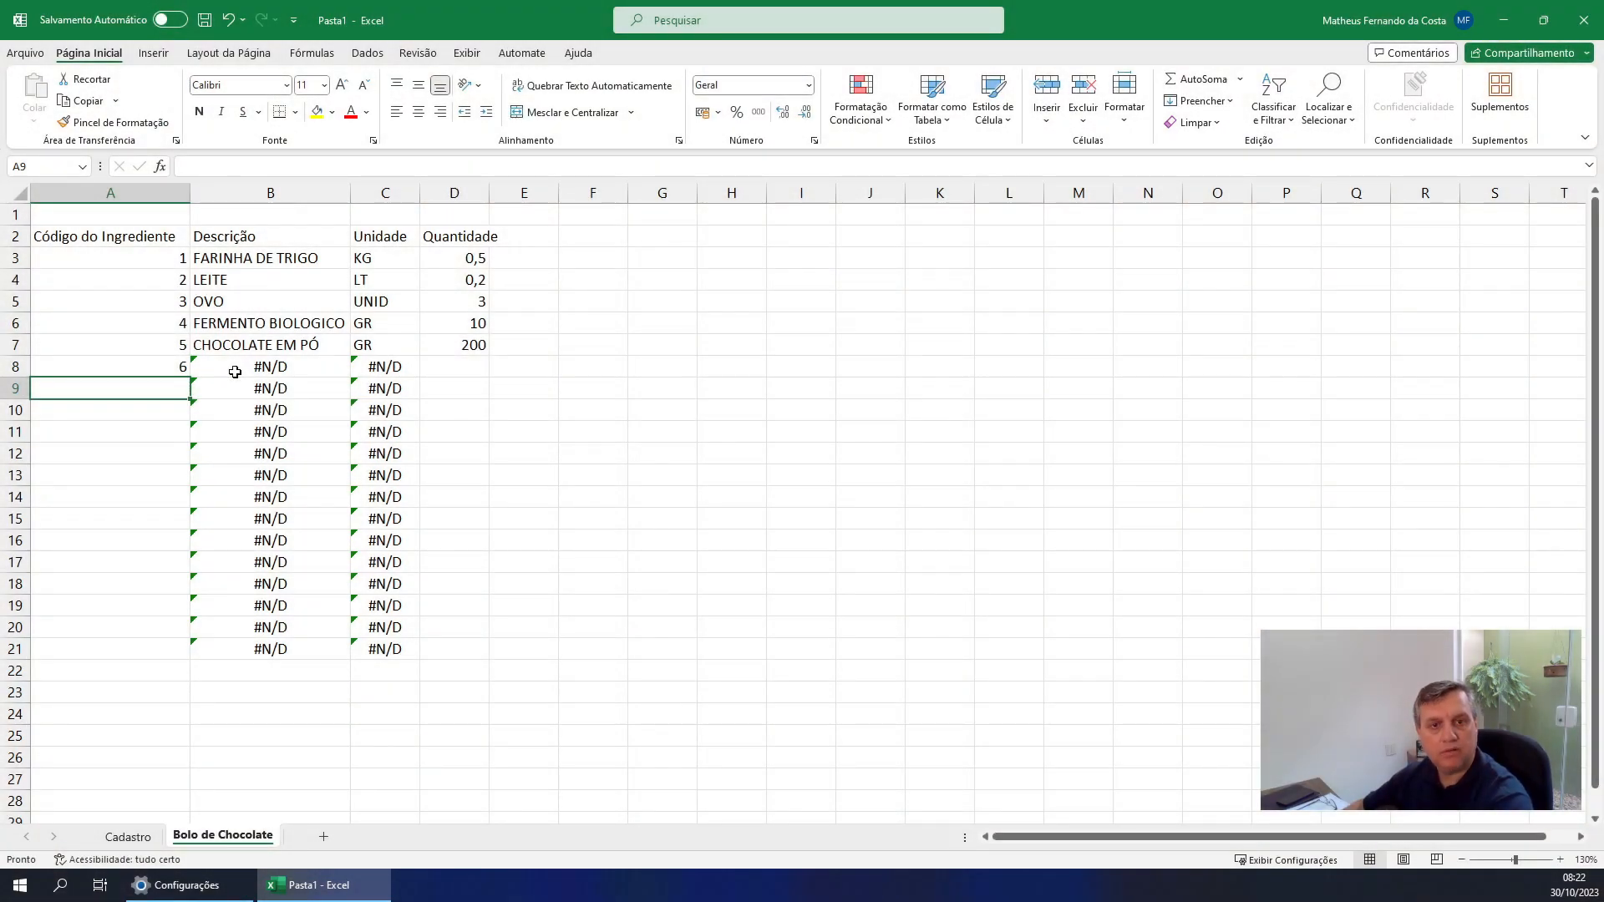
left_click(235, 371)
key("Right")
key("Right")
key("Left")
key("Left")
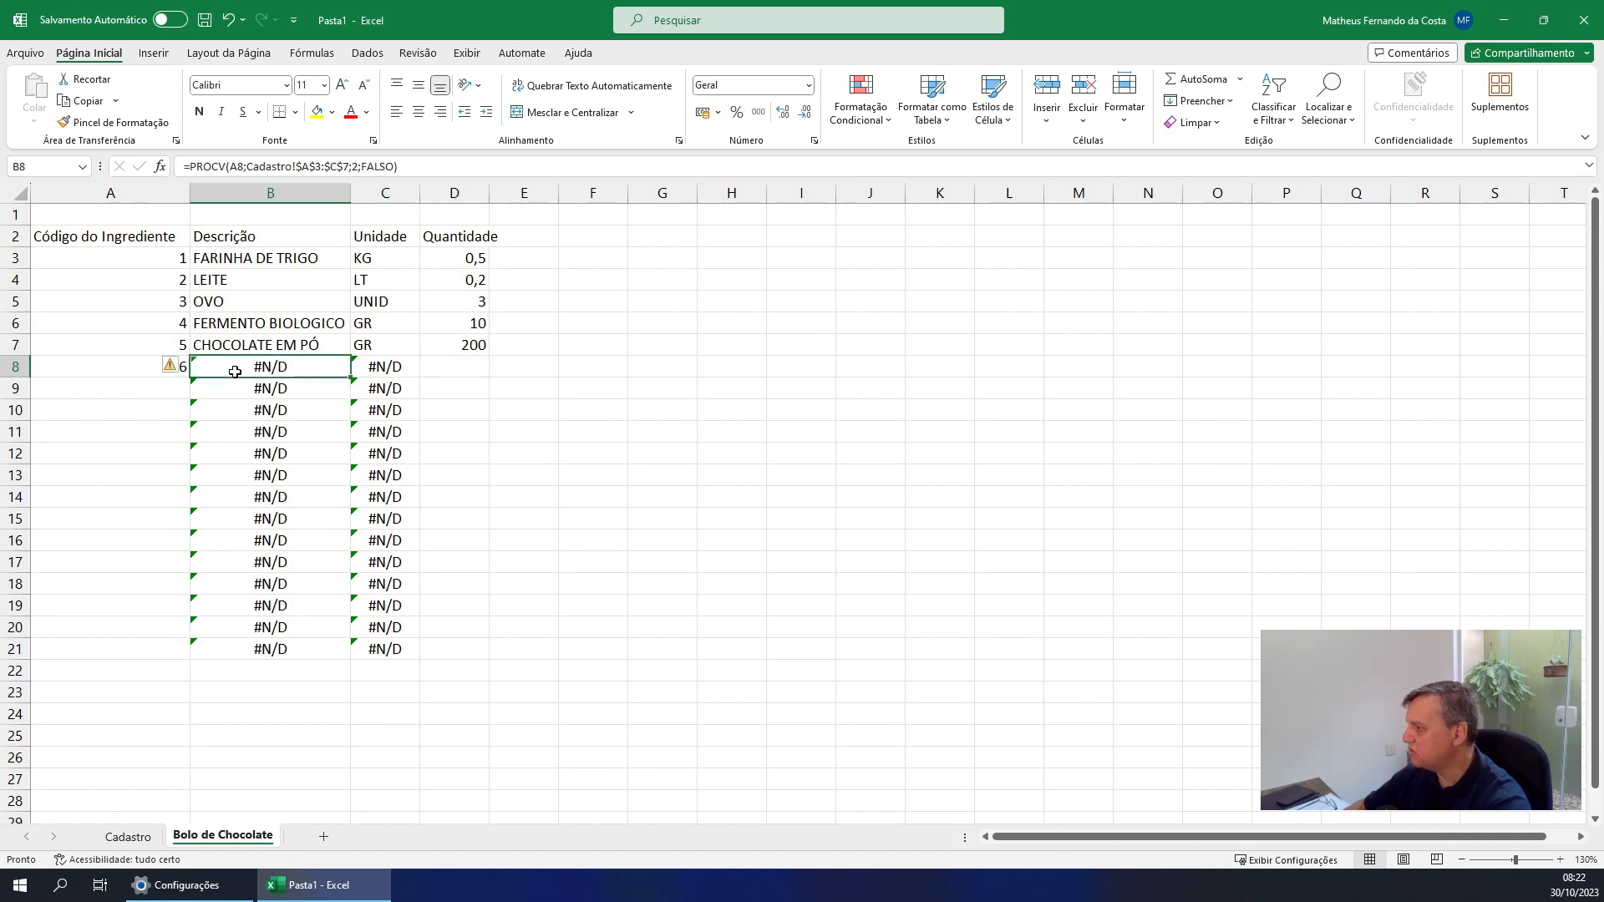
Compare the table range in the B3 lookup formula with the rows registered on the Cadastro sheet
left_click(134, 835)
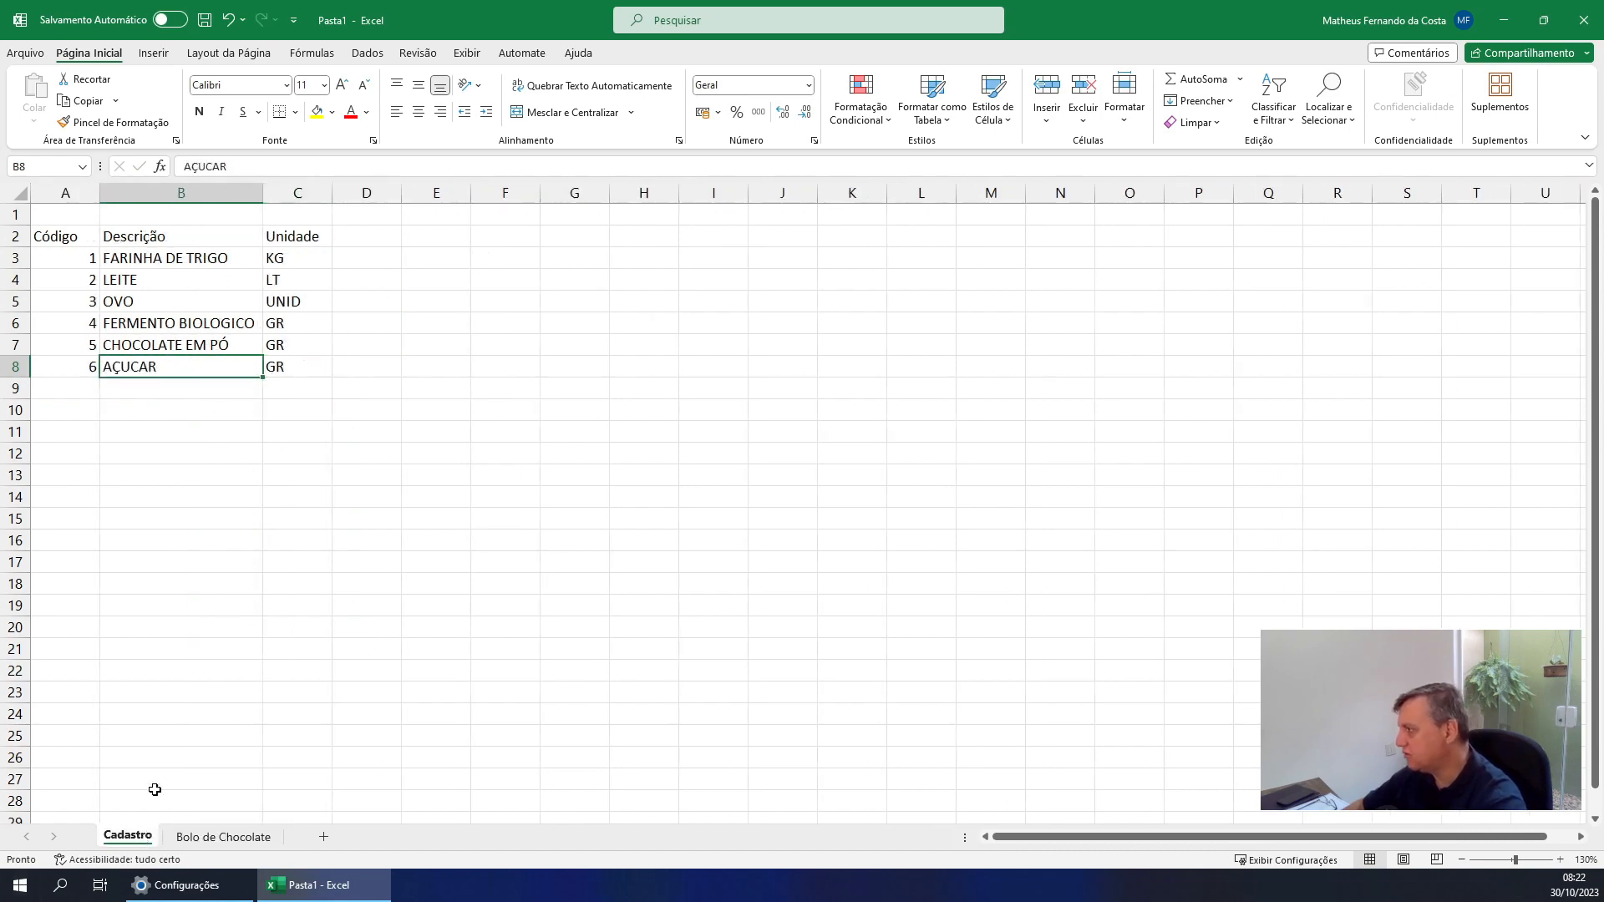
left_click(211, 836)
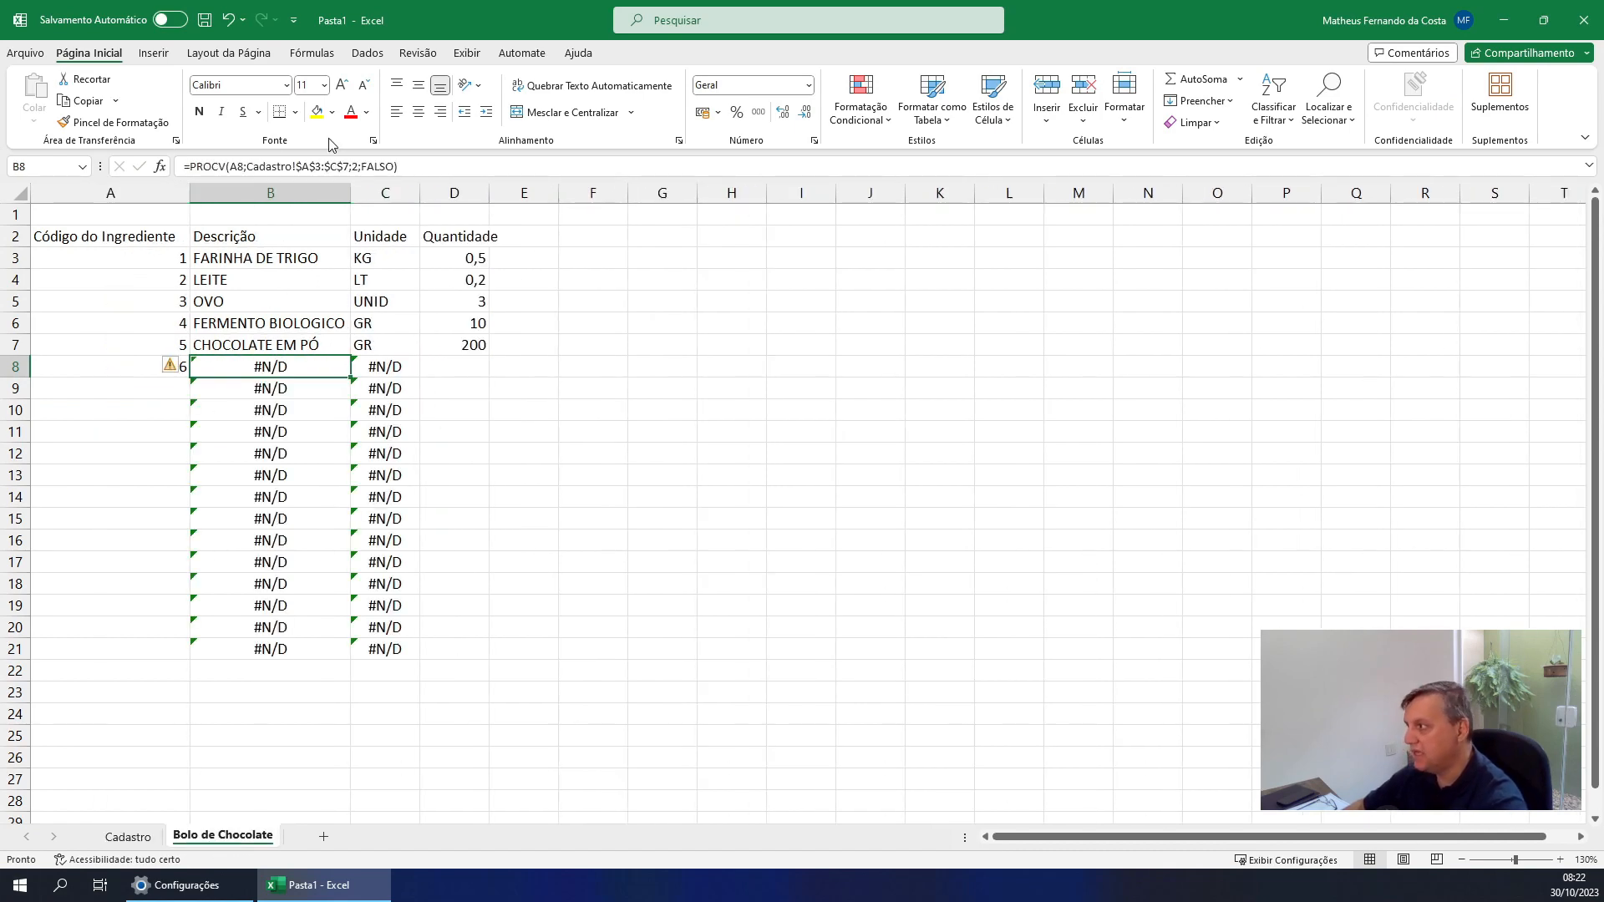
left_click(269, 255)
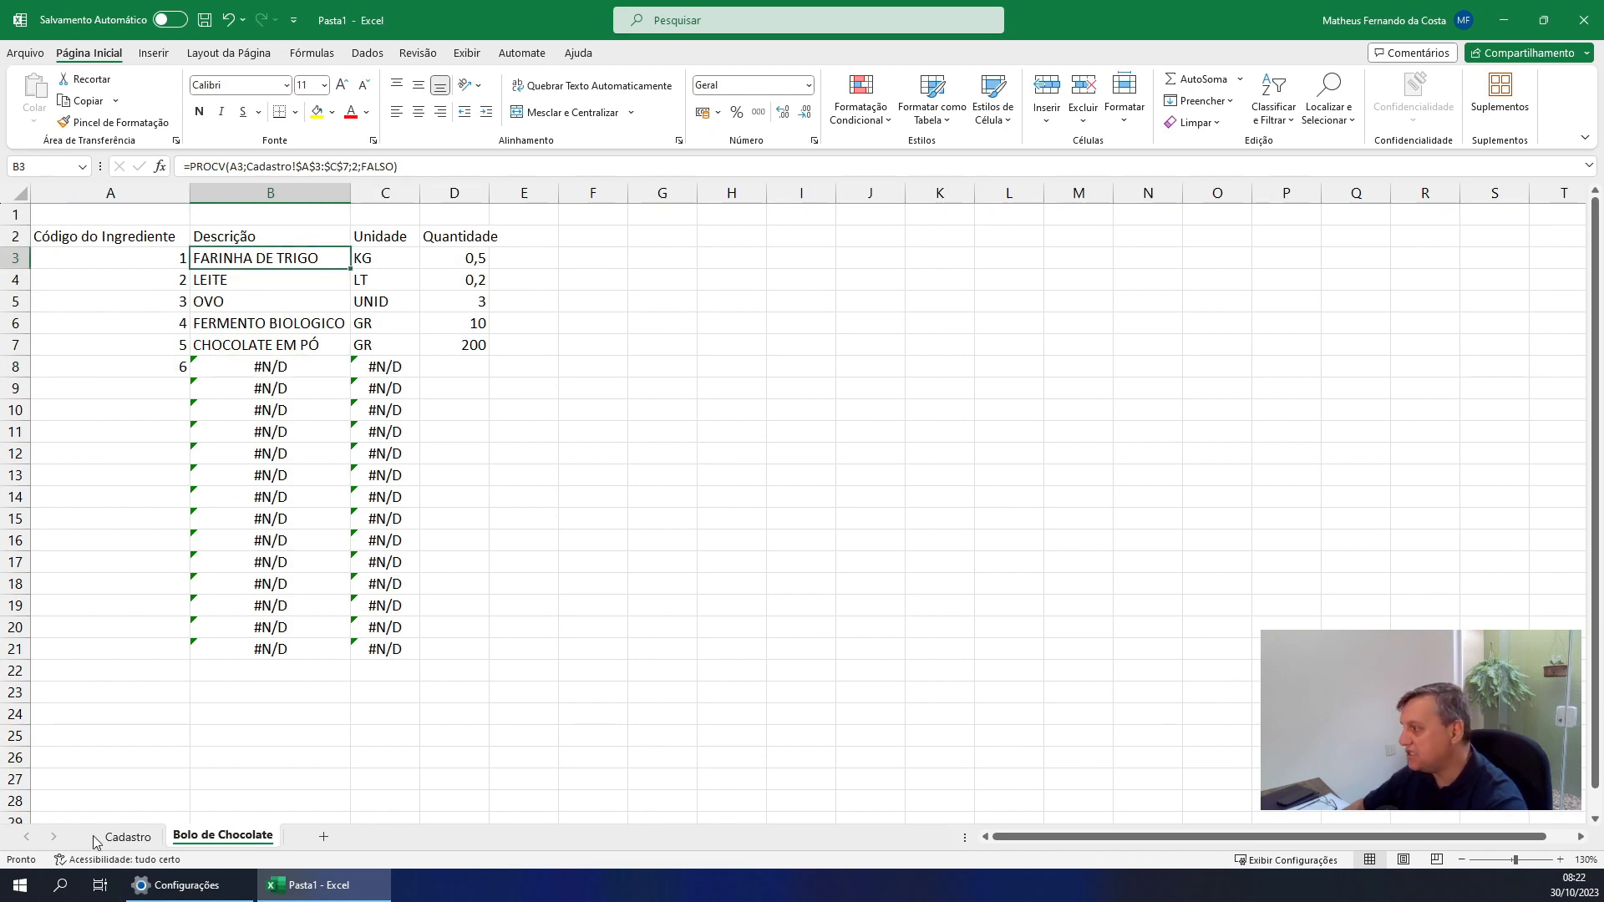
left_click(128, 836)
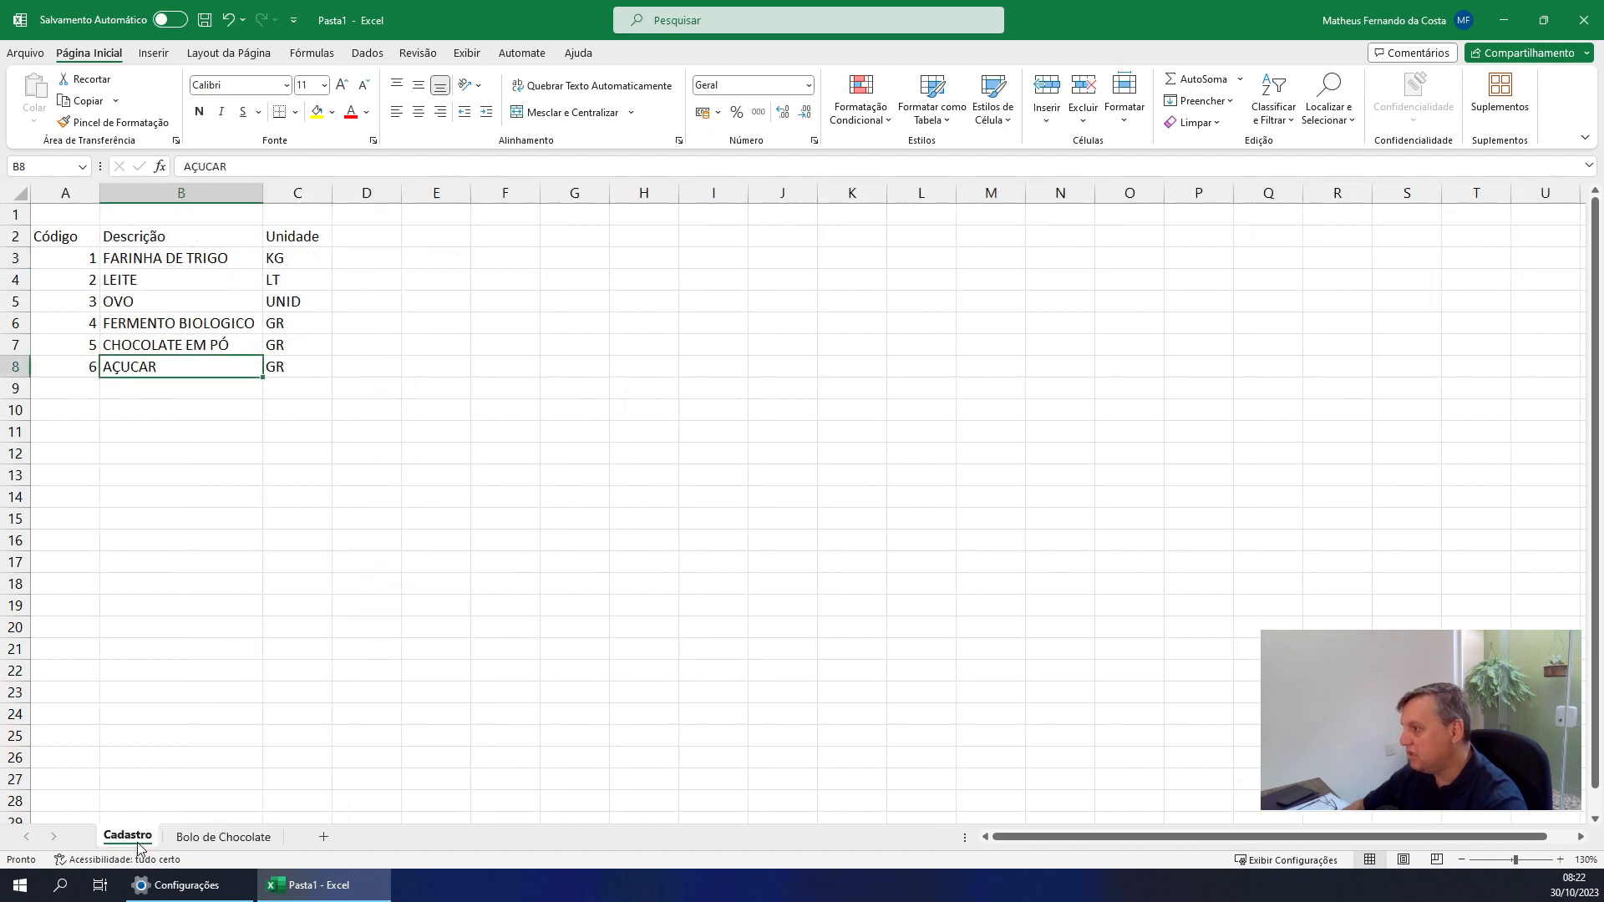
left_click(298, 342)
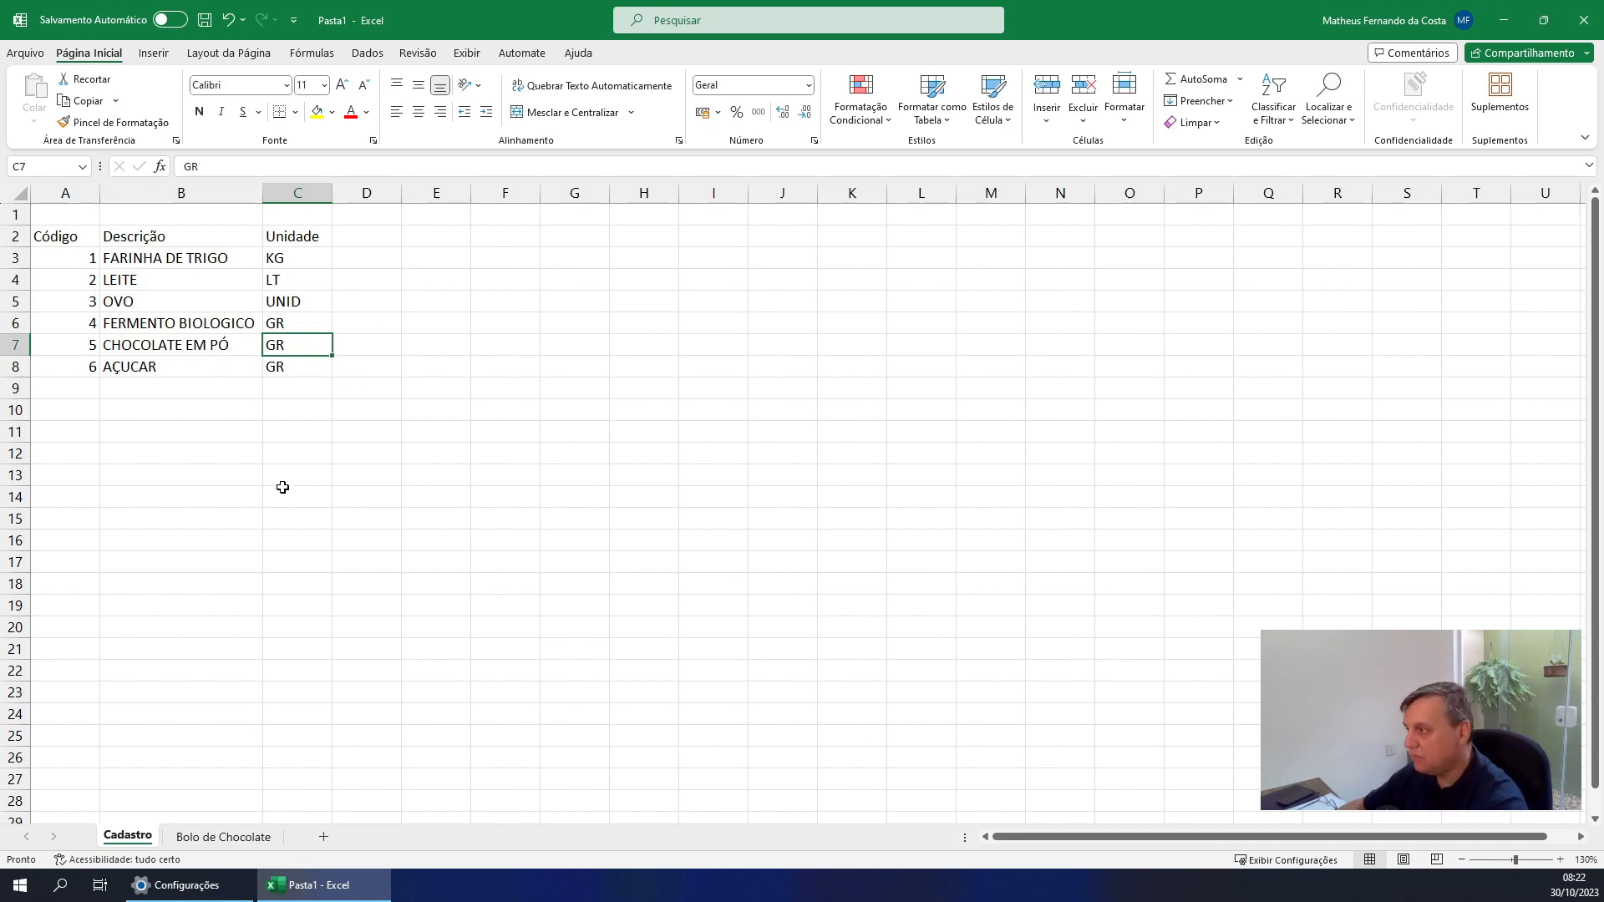
left_click(212, 840)
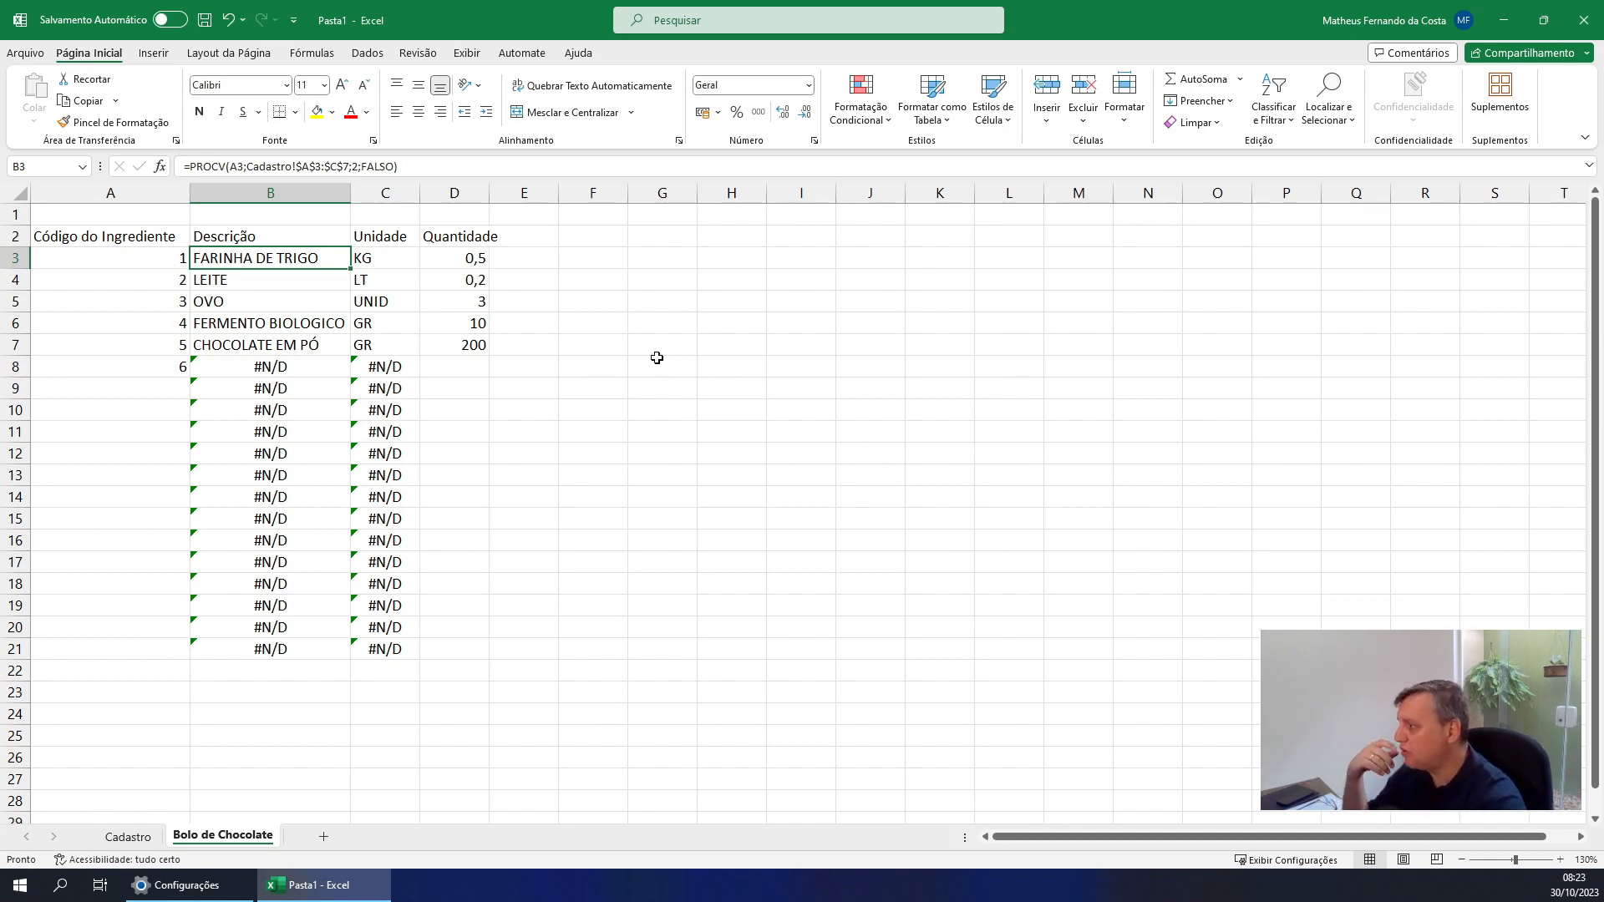
Extend the table range of the PROCV formula in B8 to $C$999
left_click(231, 364)
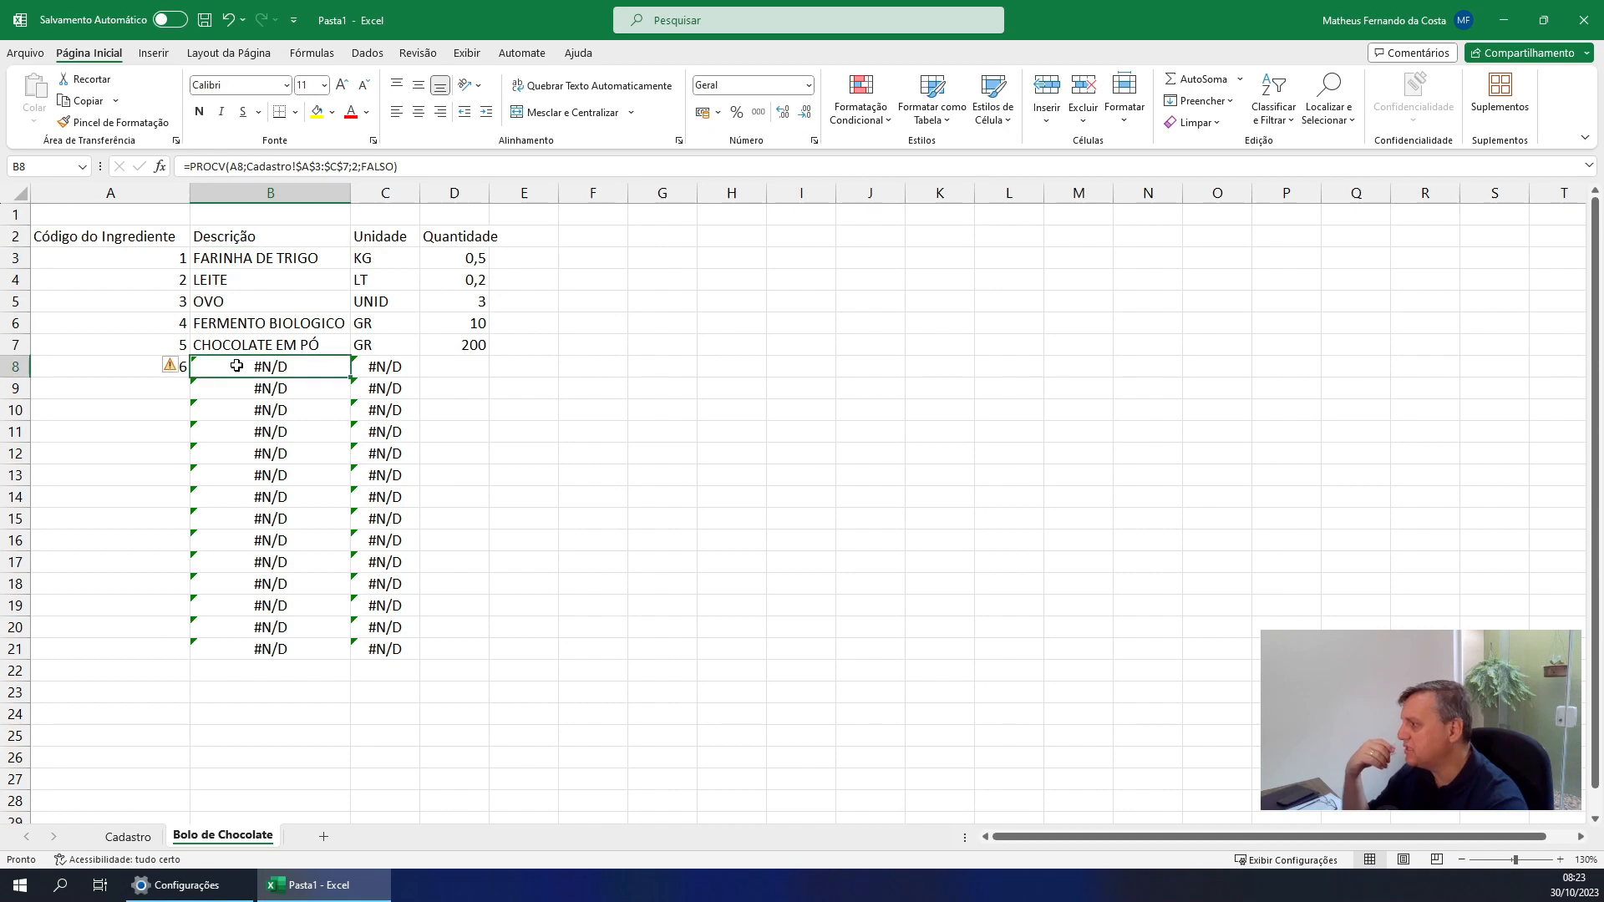
double_click(348, 167)
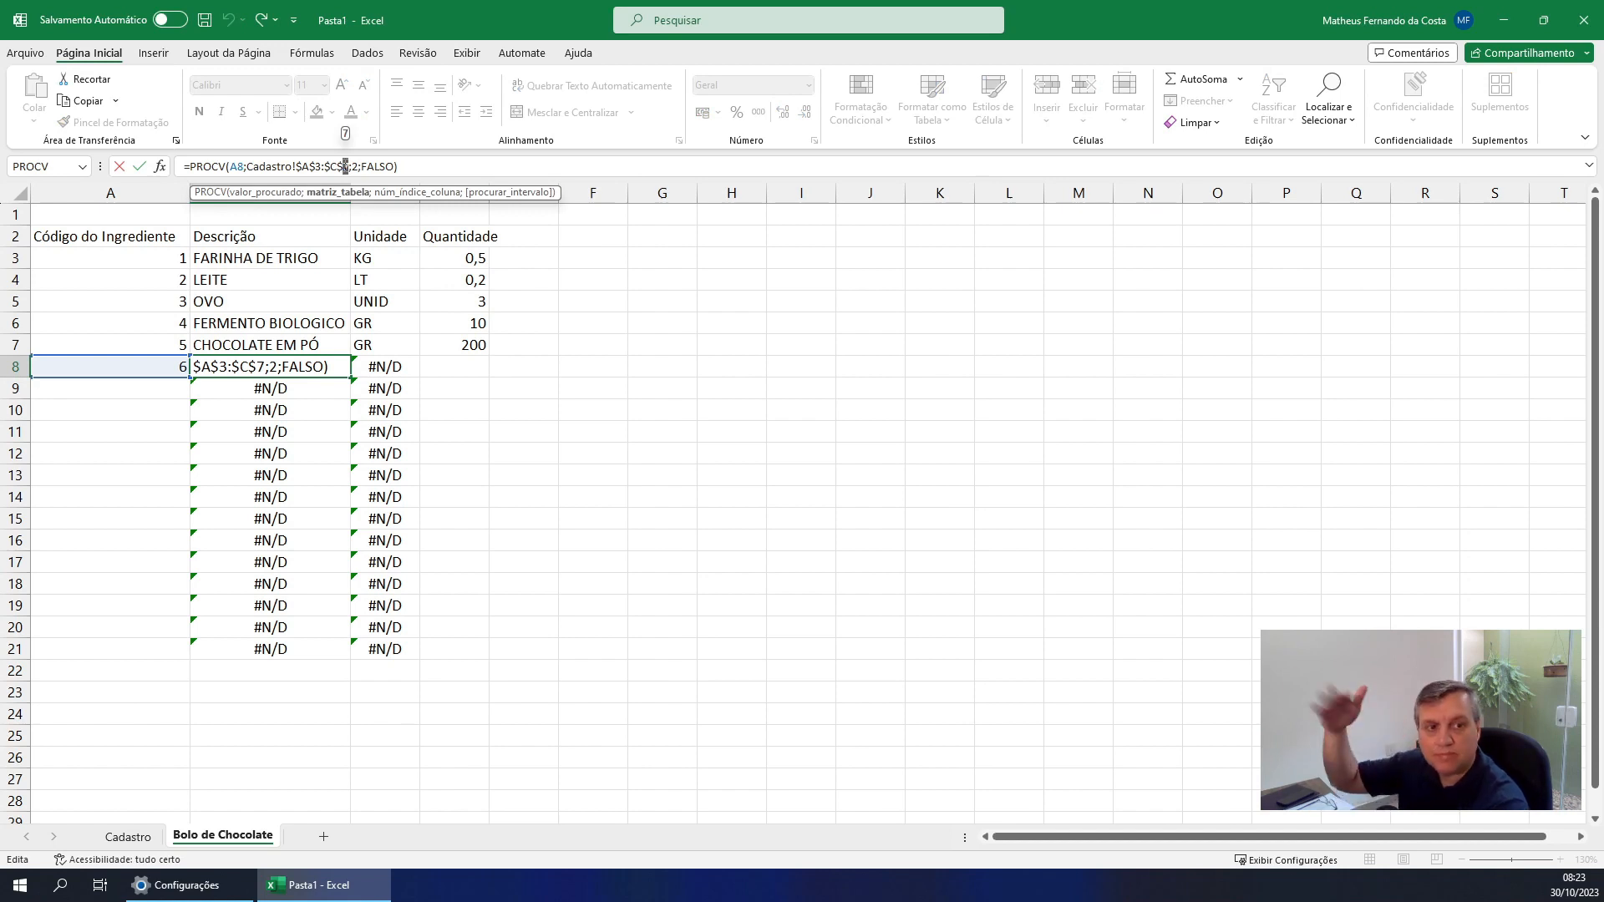
type("999")
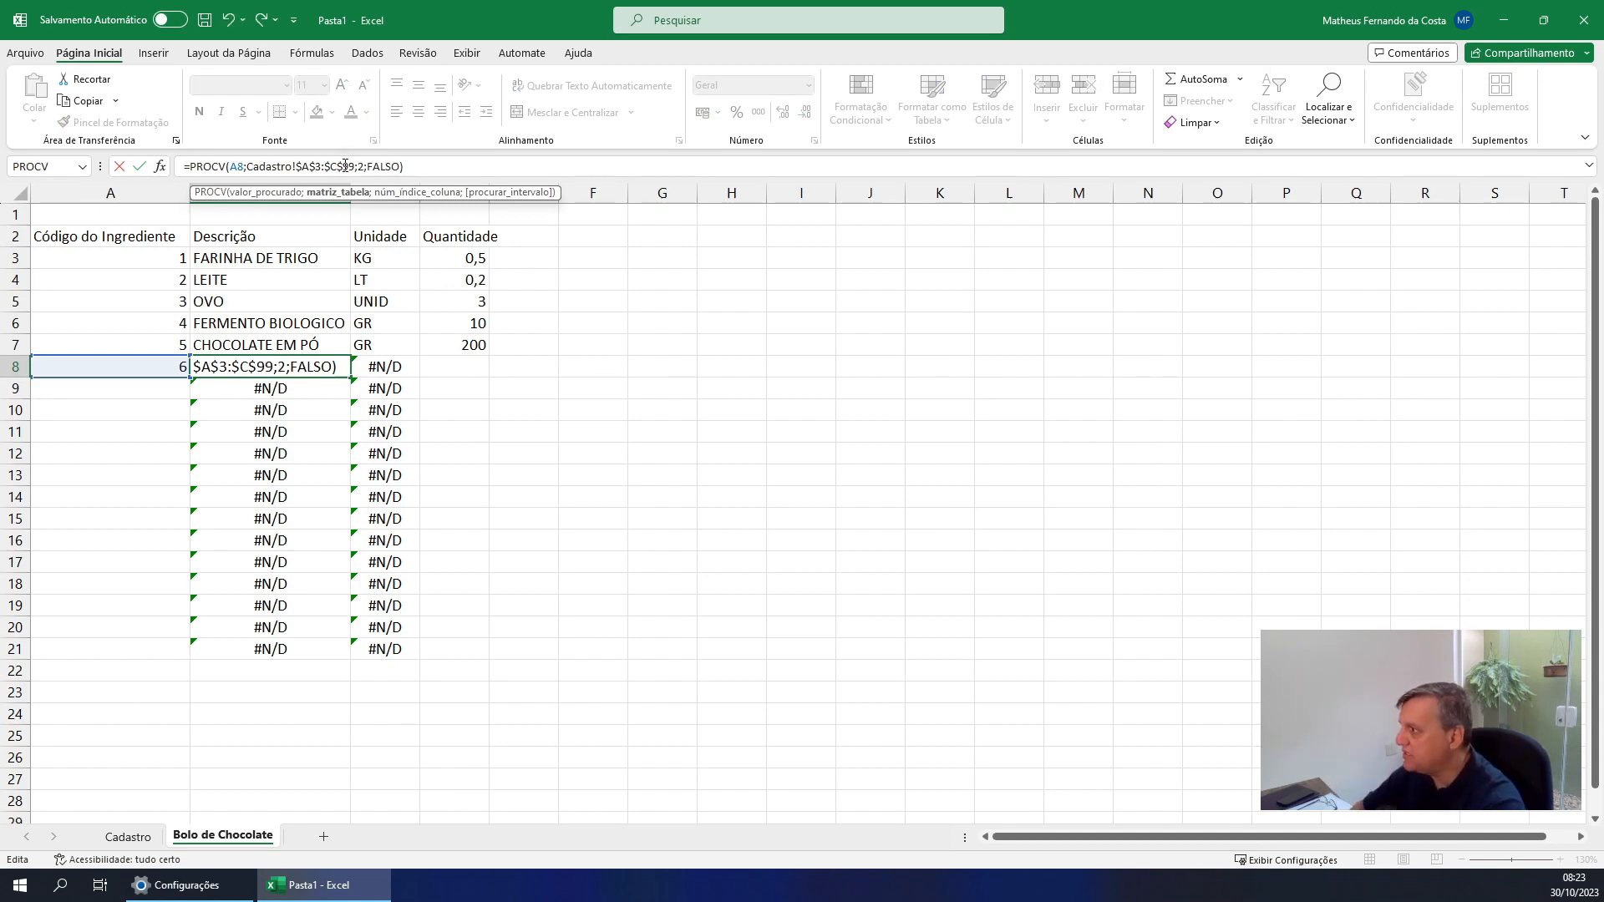
key("ctrl+Return")
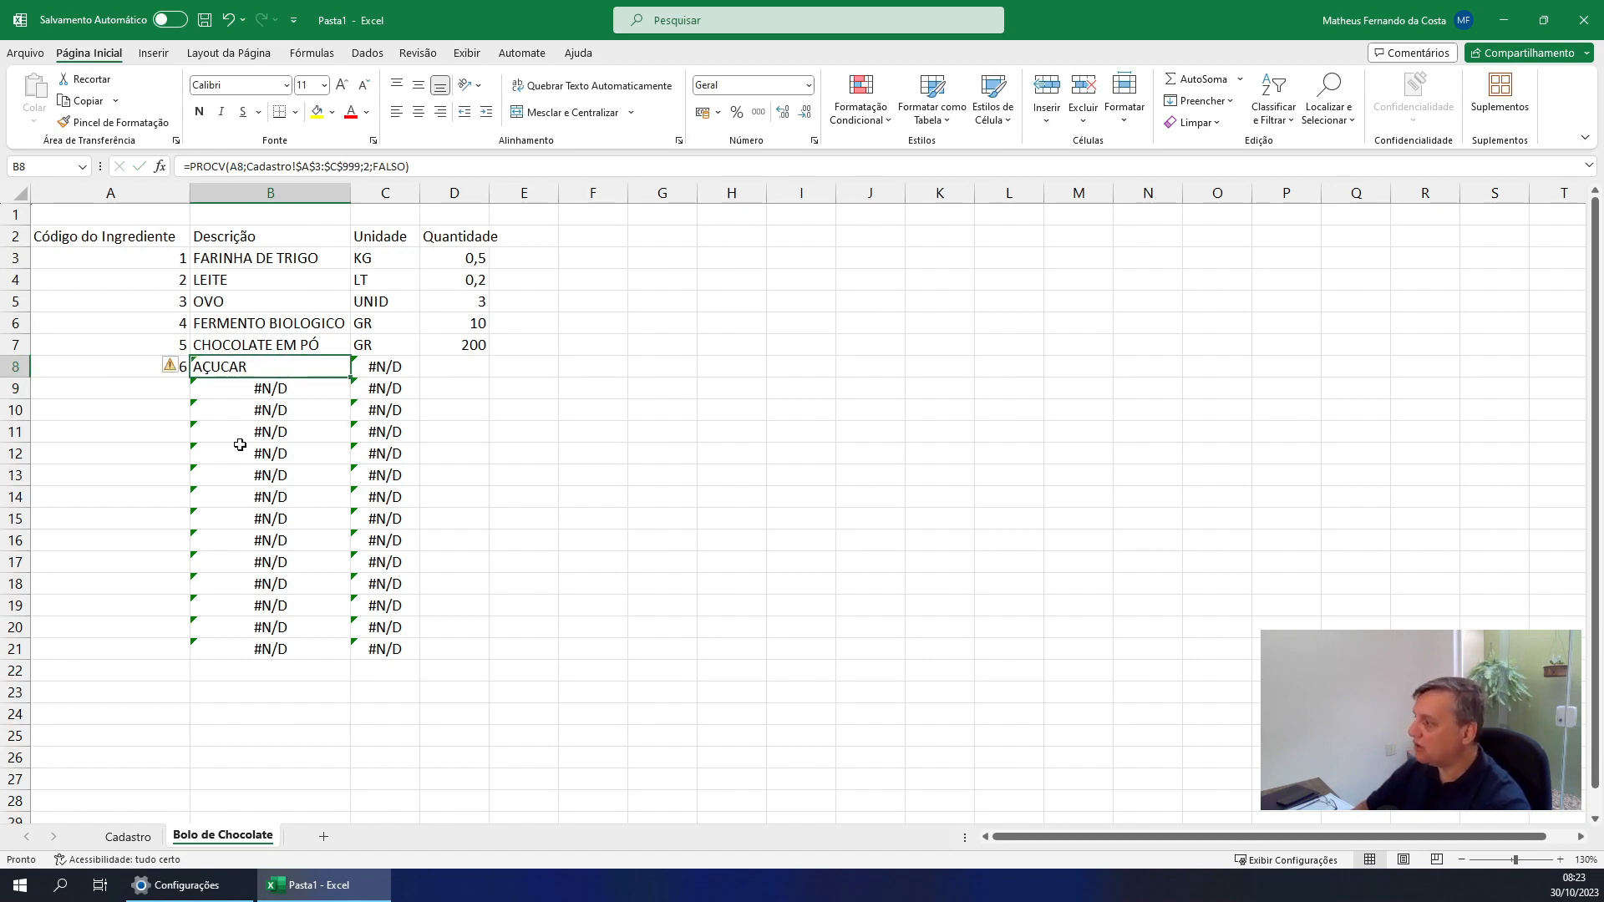
Review the start of the ingredient table on the Cadastro sheet and compare the lookup formulas in B3 and B8 of the recipe sheet
left_click(124, 837)
left_click(58, 238)
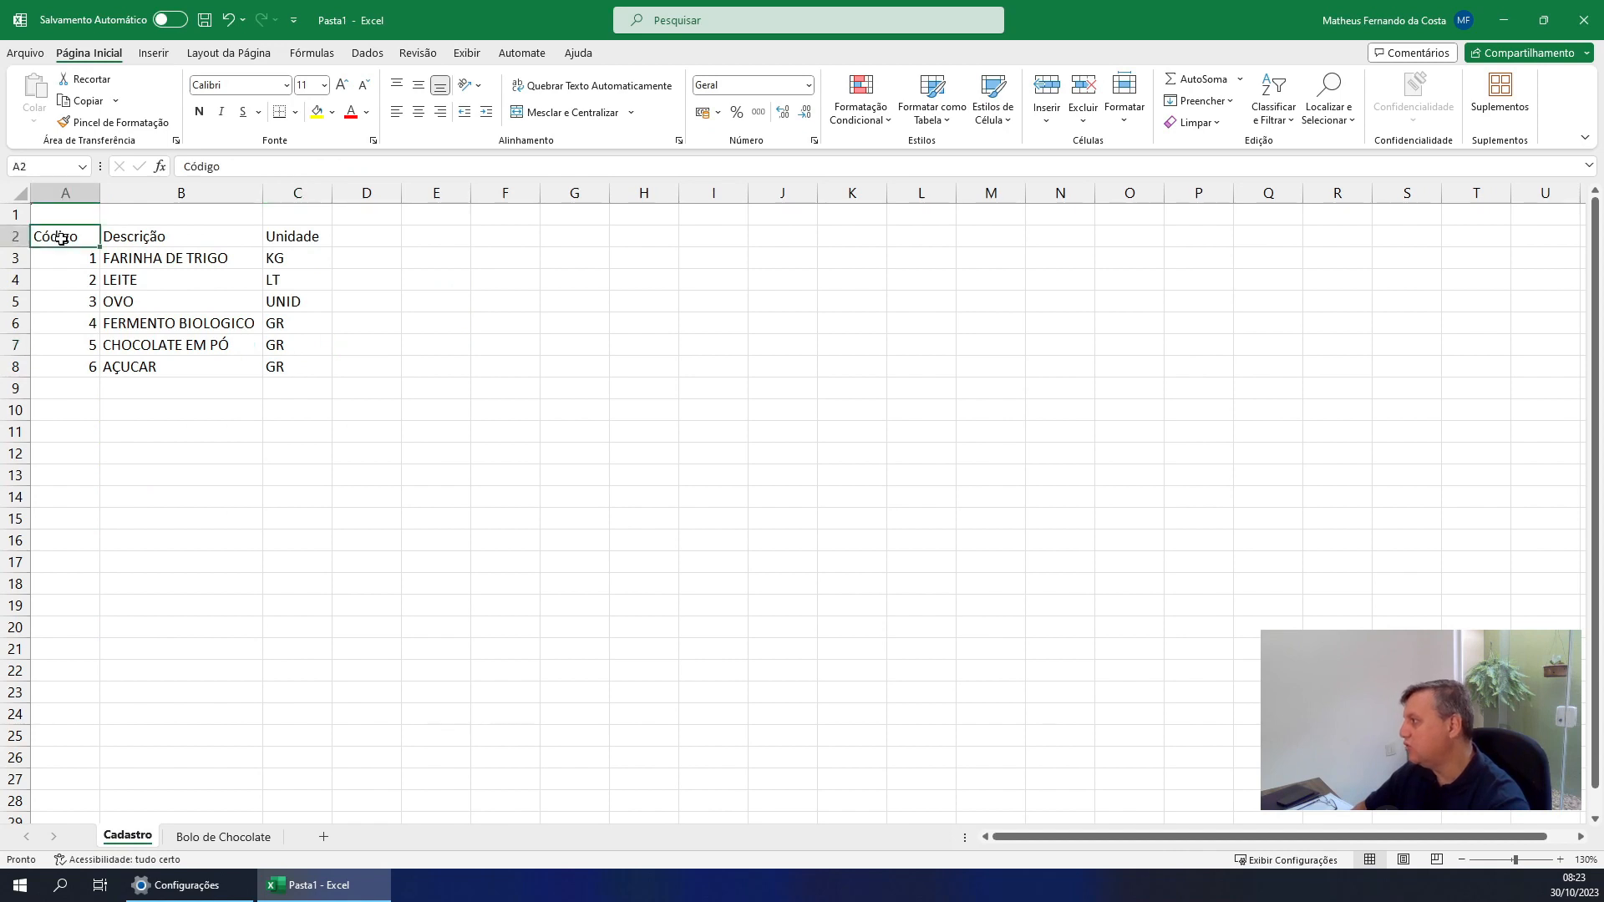
left_click(80, 266)
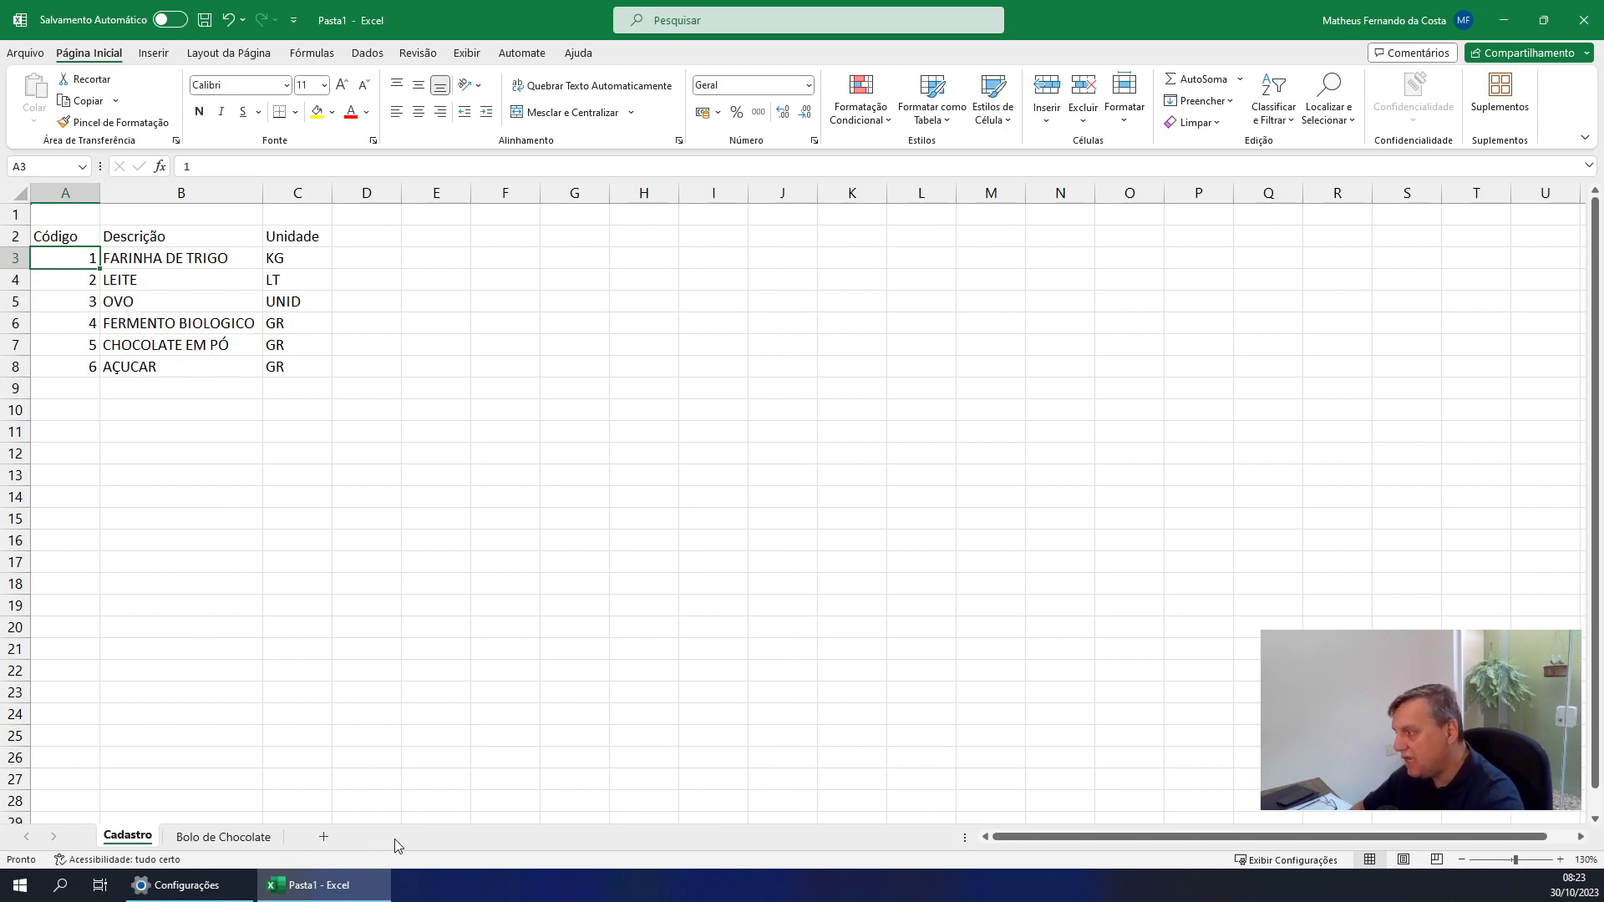
left_click(222, 838)
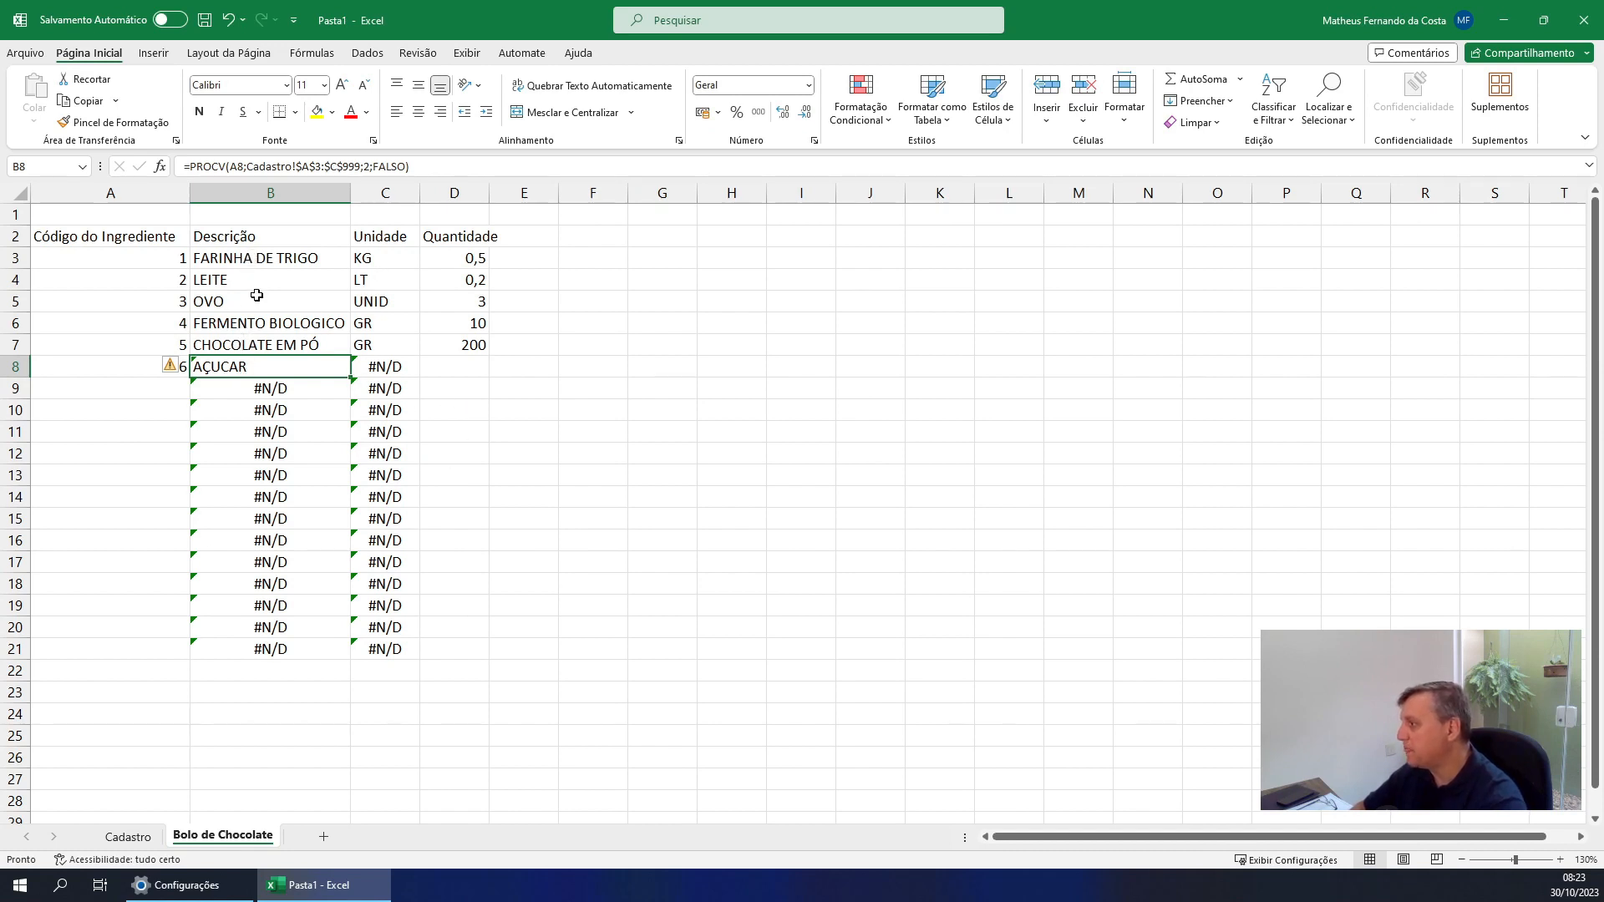
left_click(180, 261)
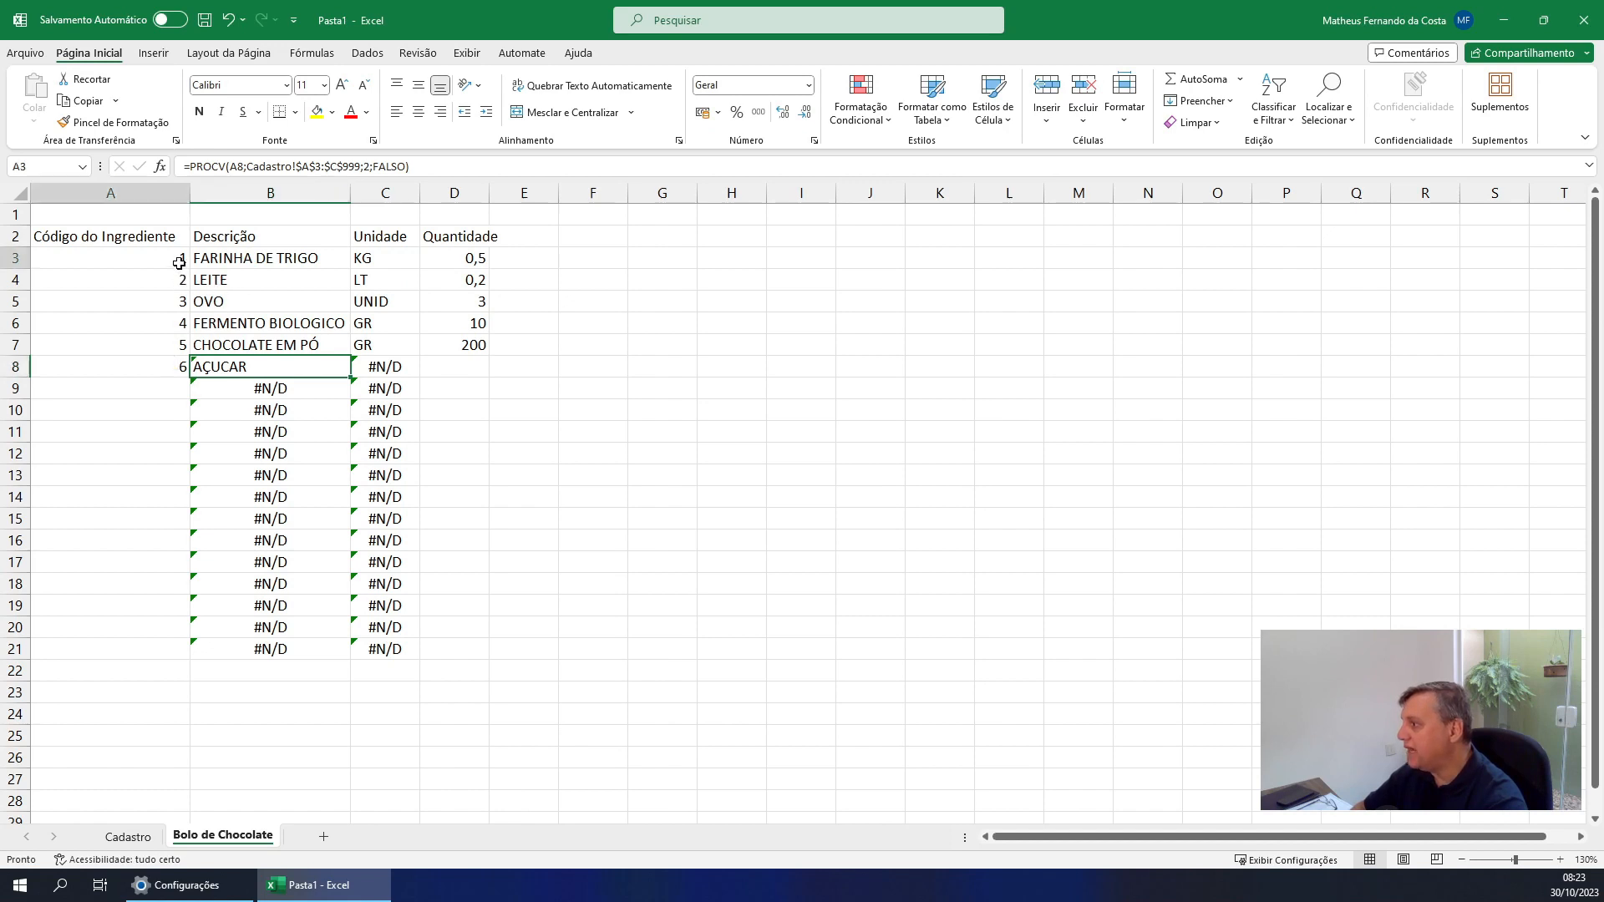
left_click(260, 262)
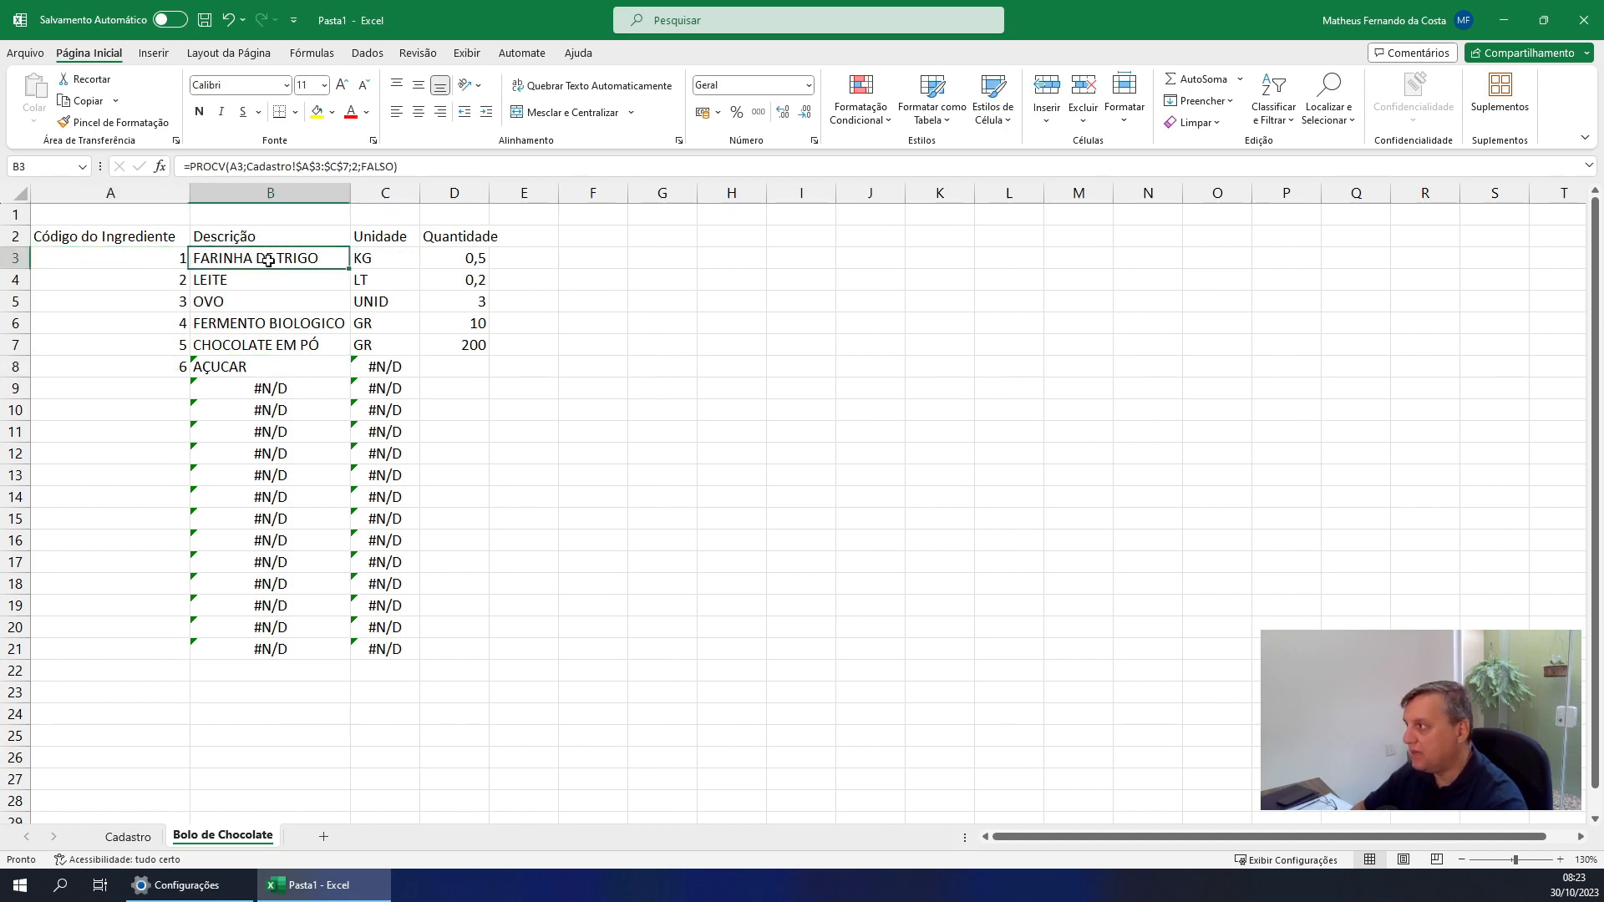
left_click(260, 368)
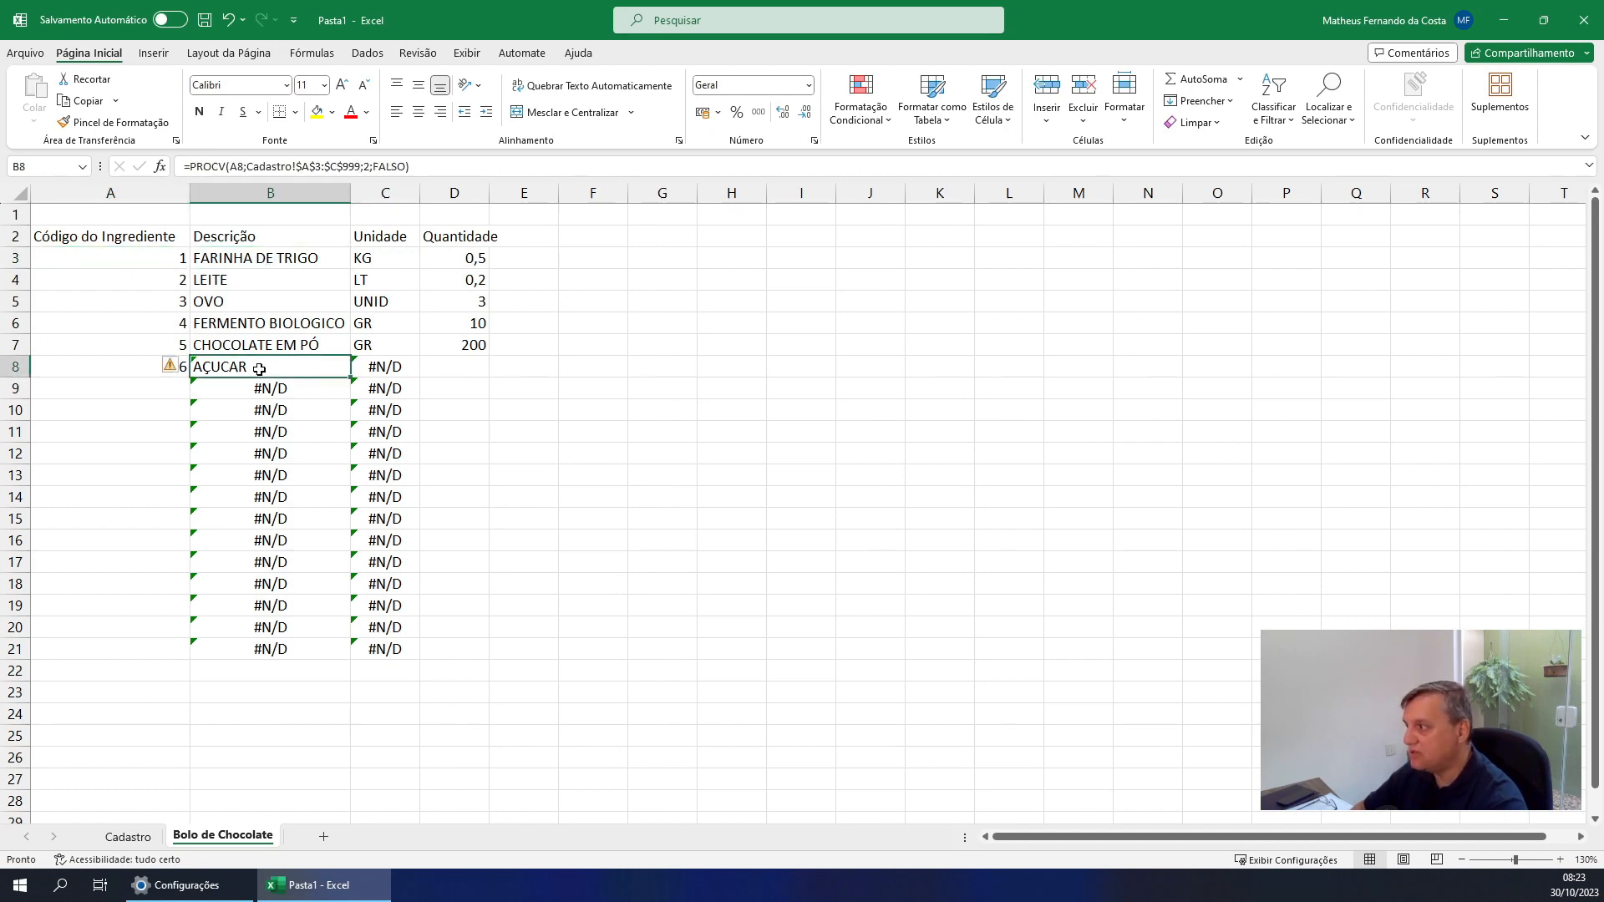
Change the table range of the PROCV formula in B3 to end at $C$999
left_click(274, 265)
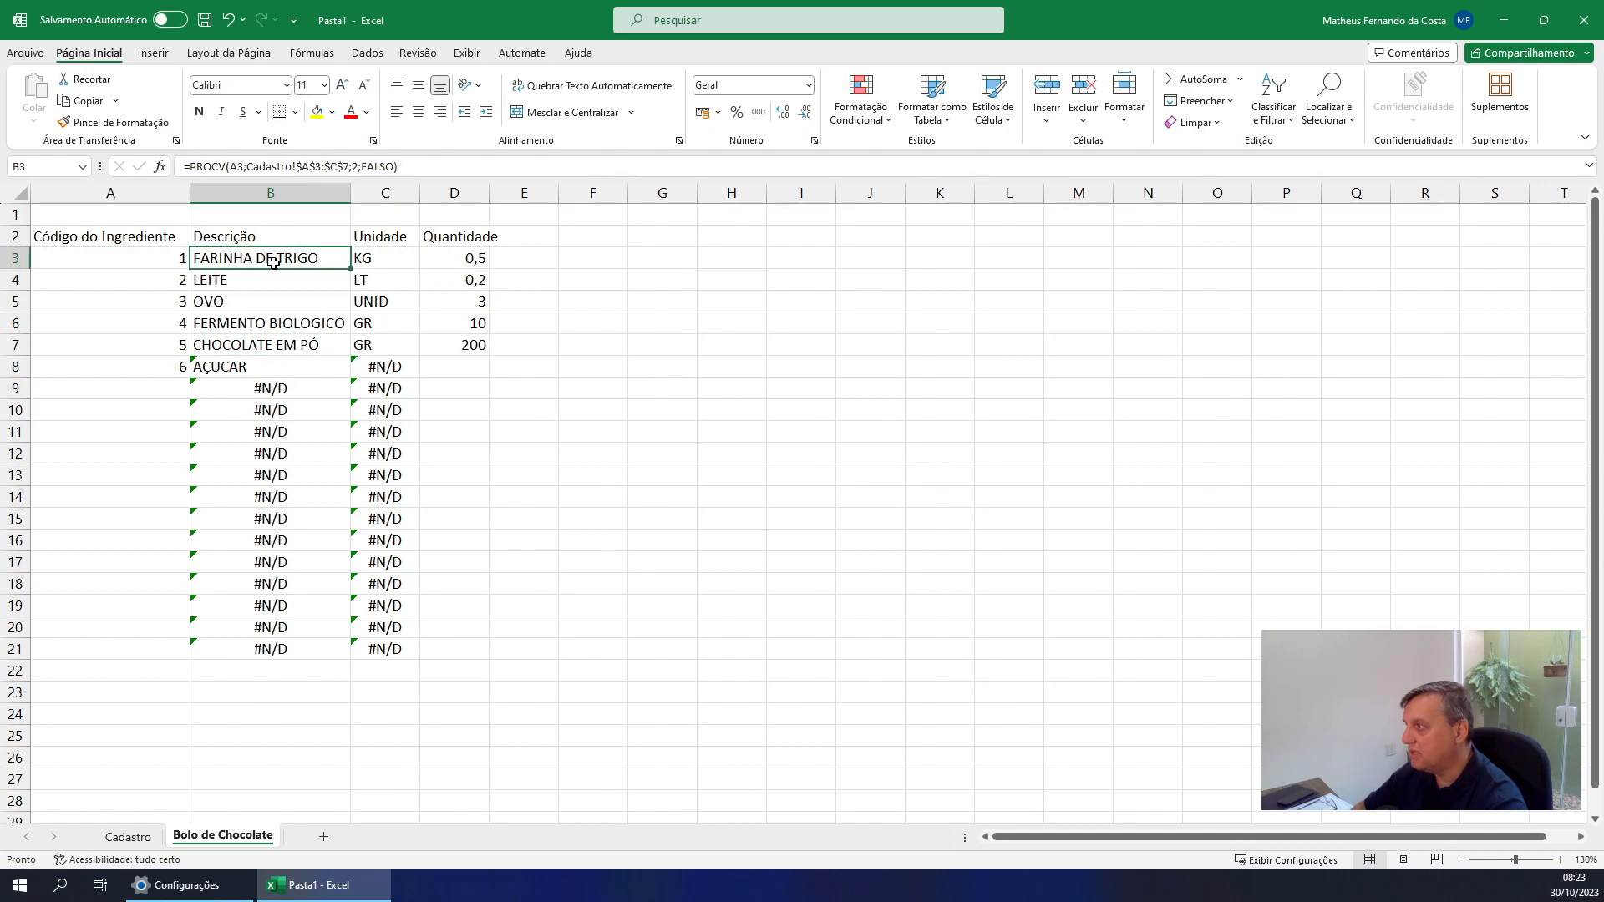
left_click(348, 166)
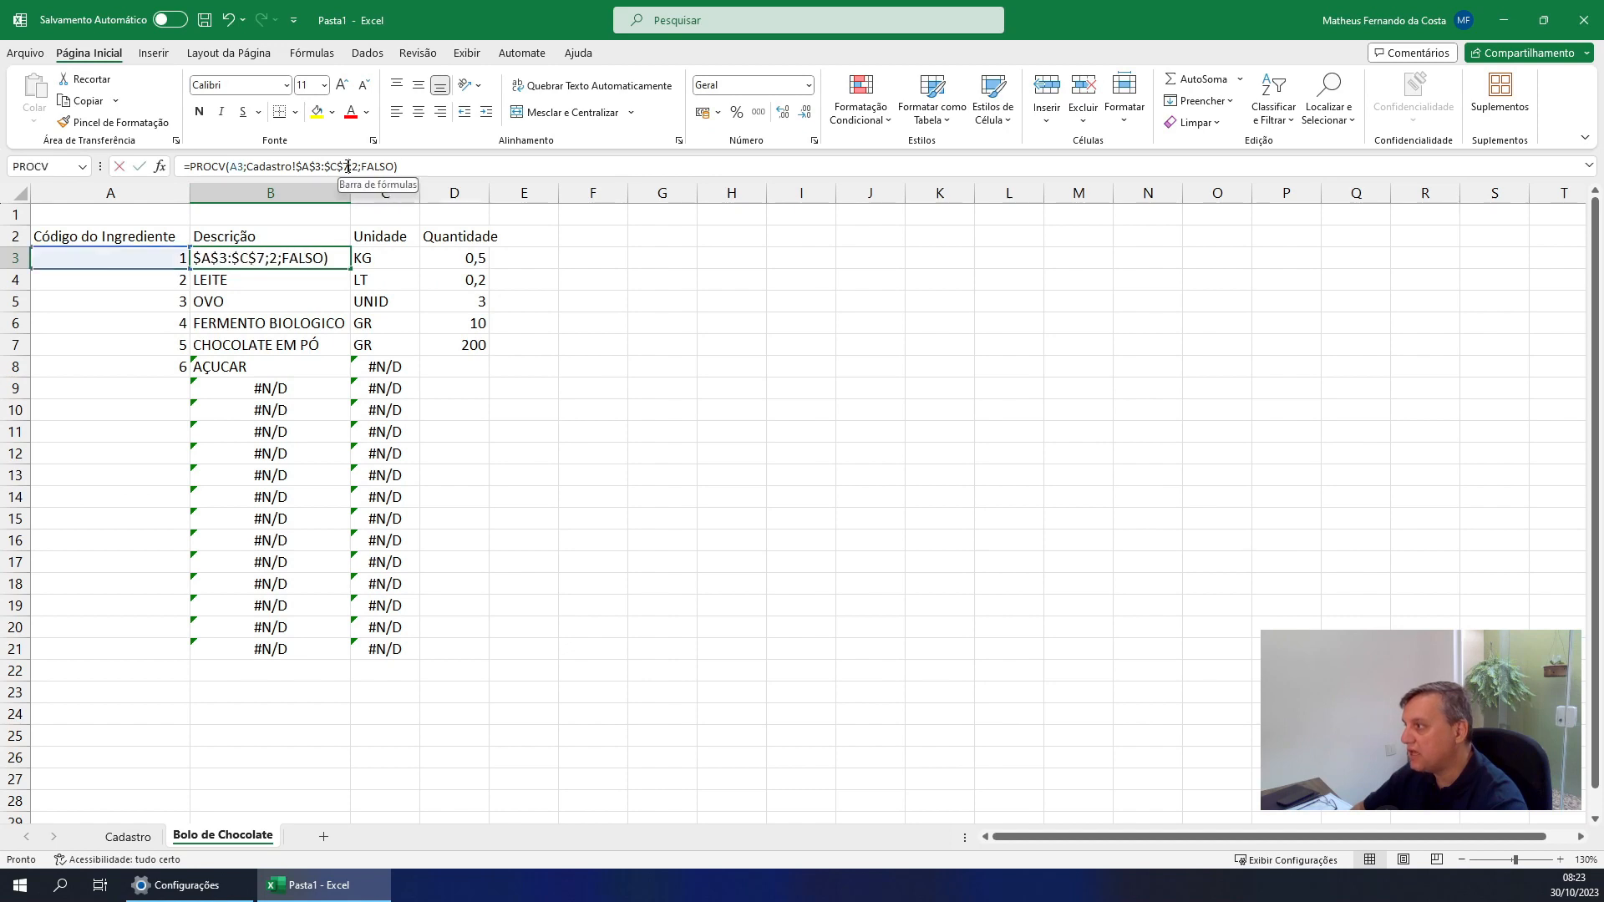
key("BackSpace")
type("99")
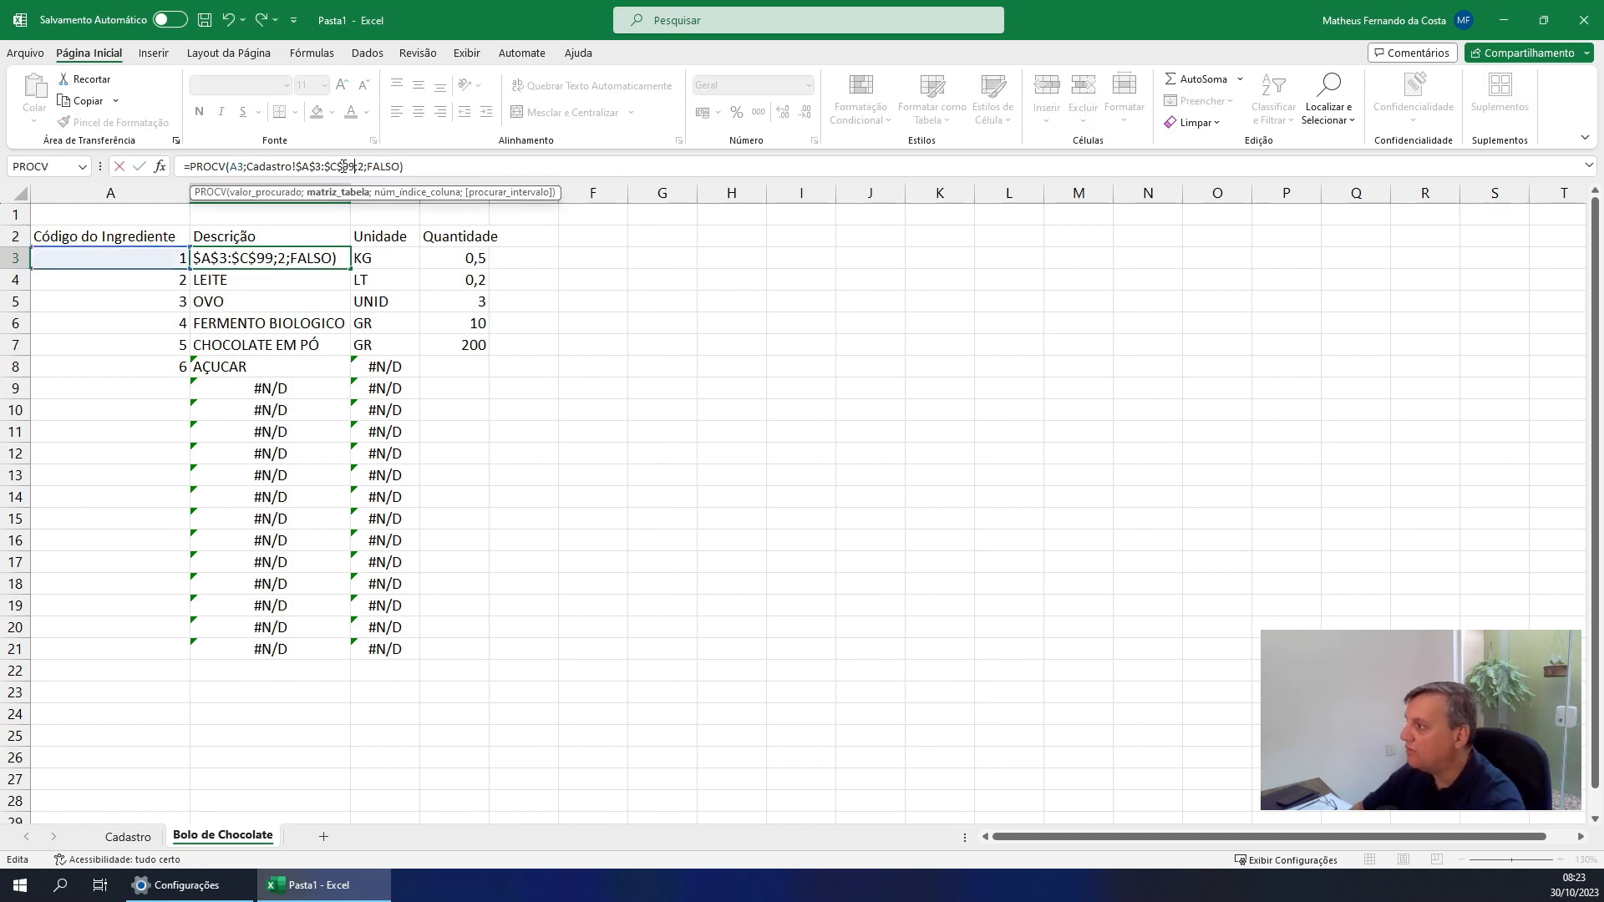
type("9")
key("Return")
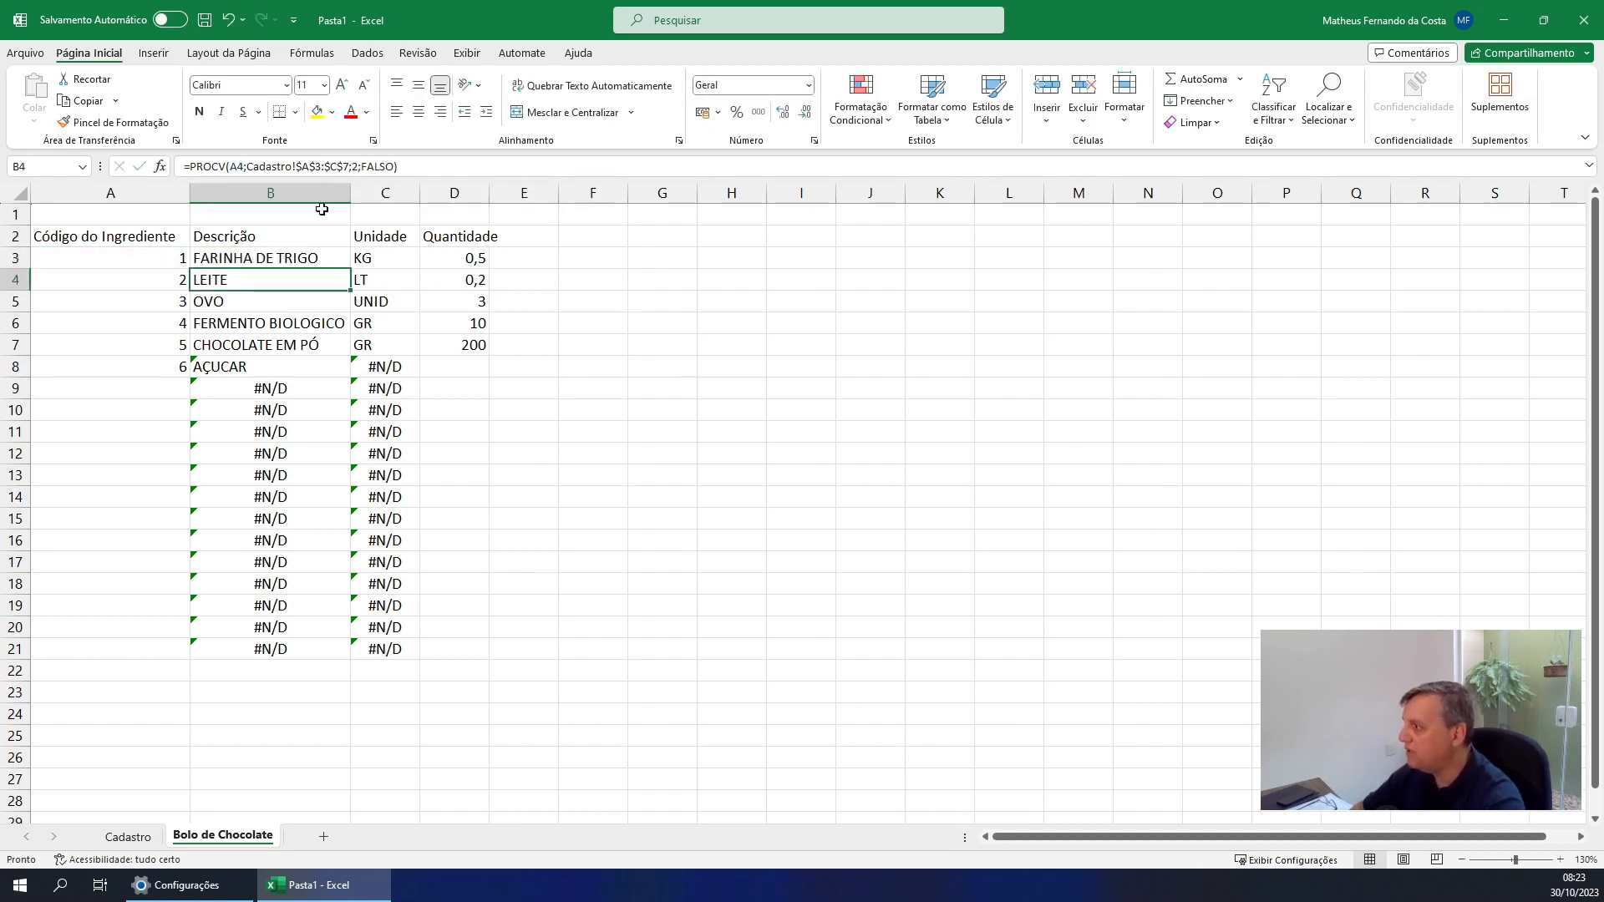
left_click(296, 258)
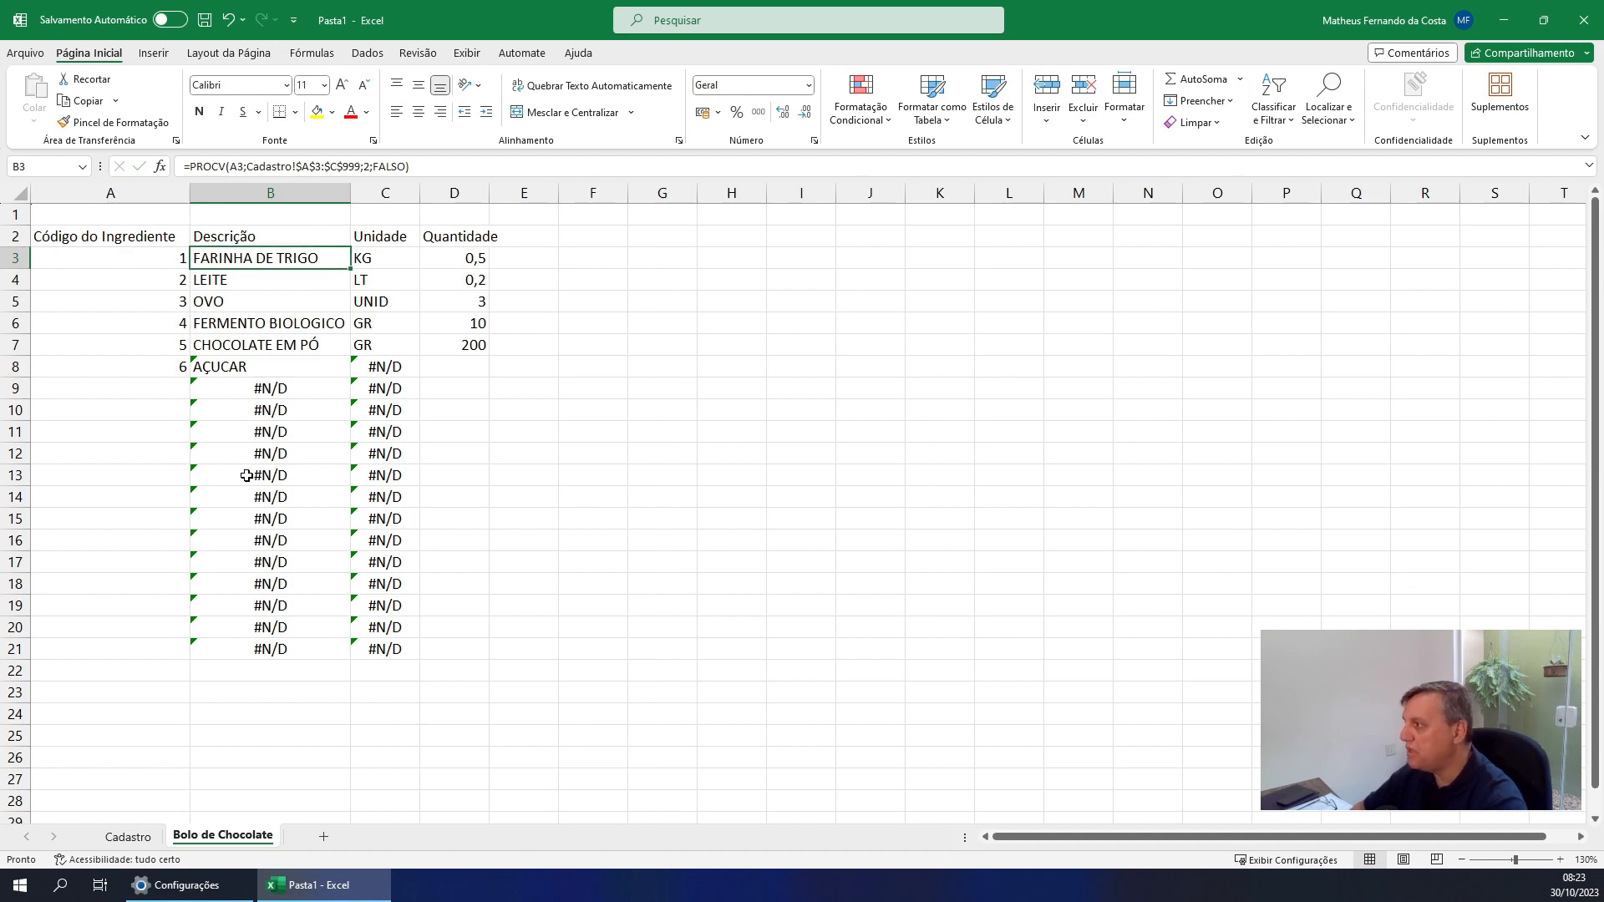
Change the table range of the Unidade PROCV formula in C3 to end at $C$999
left_click(371, 259)
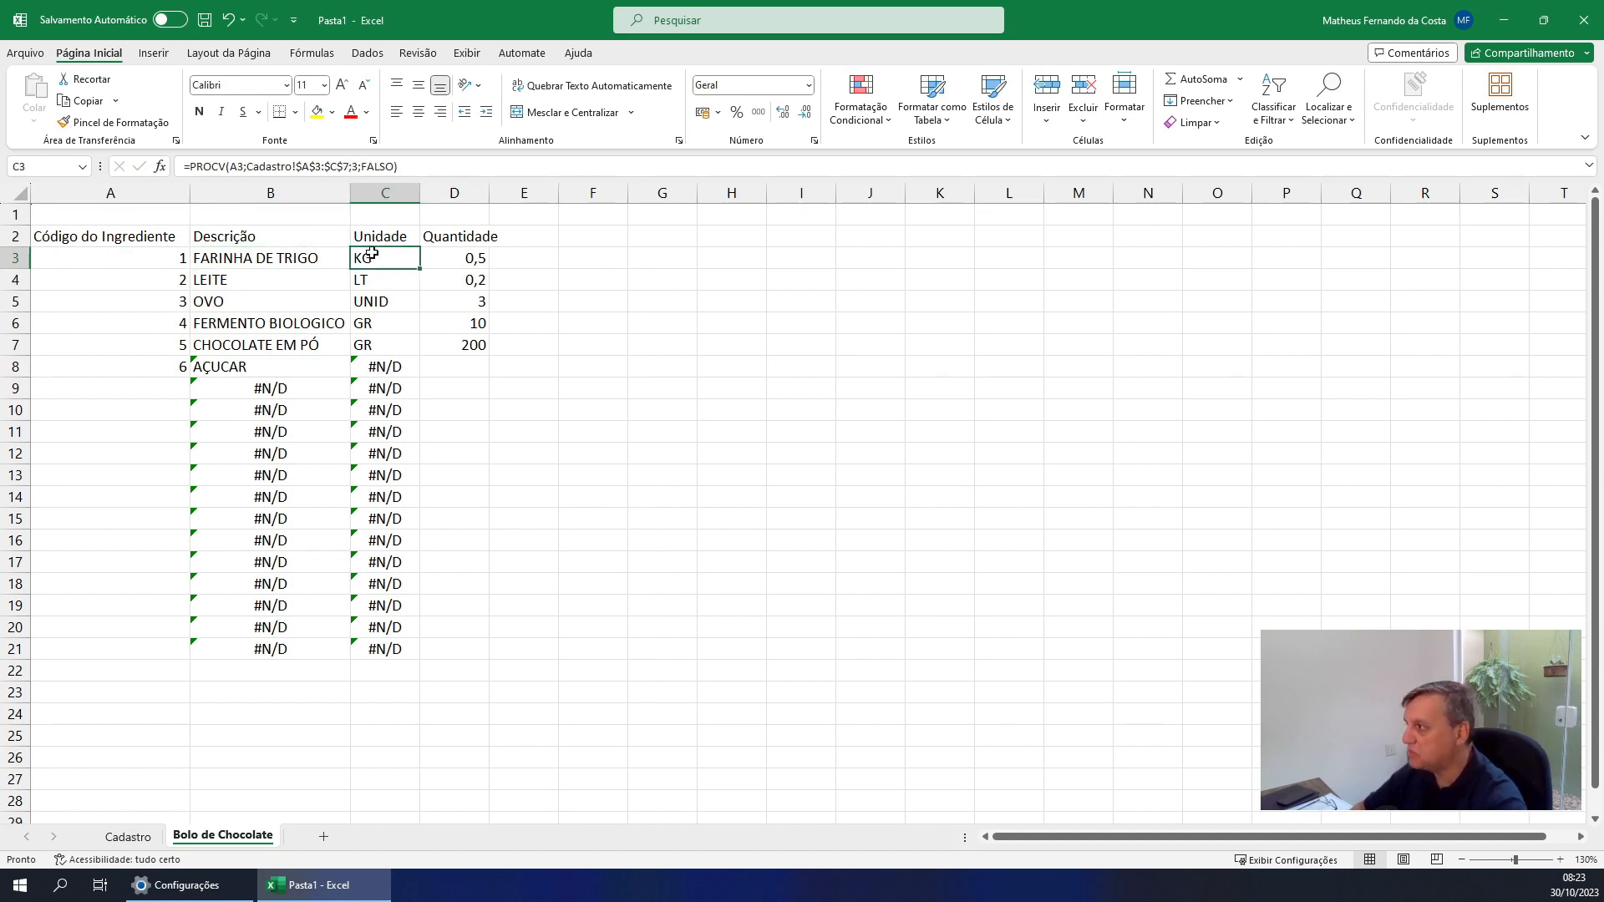
double_click(346, 166)
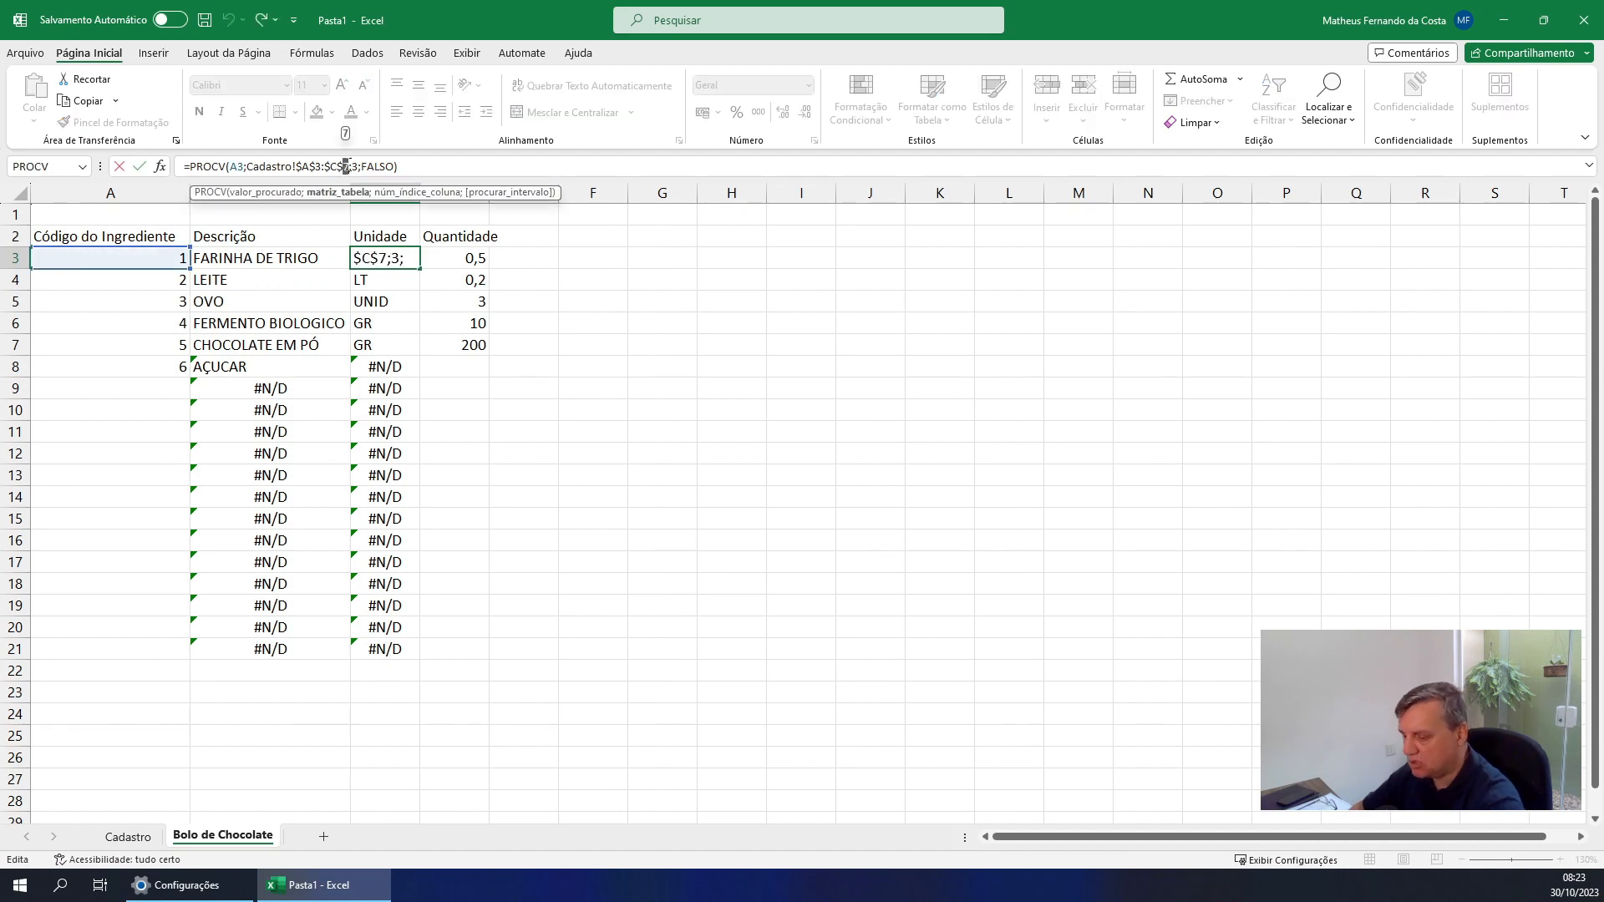
type("999")
key("ctrl+Return")
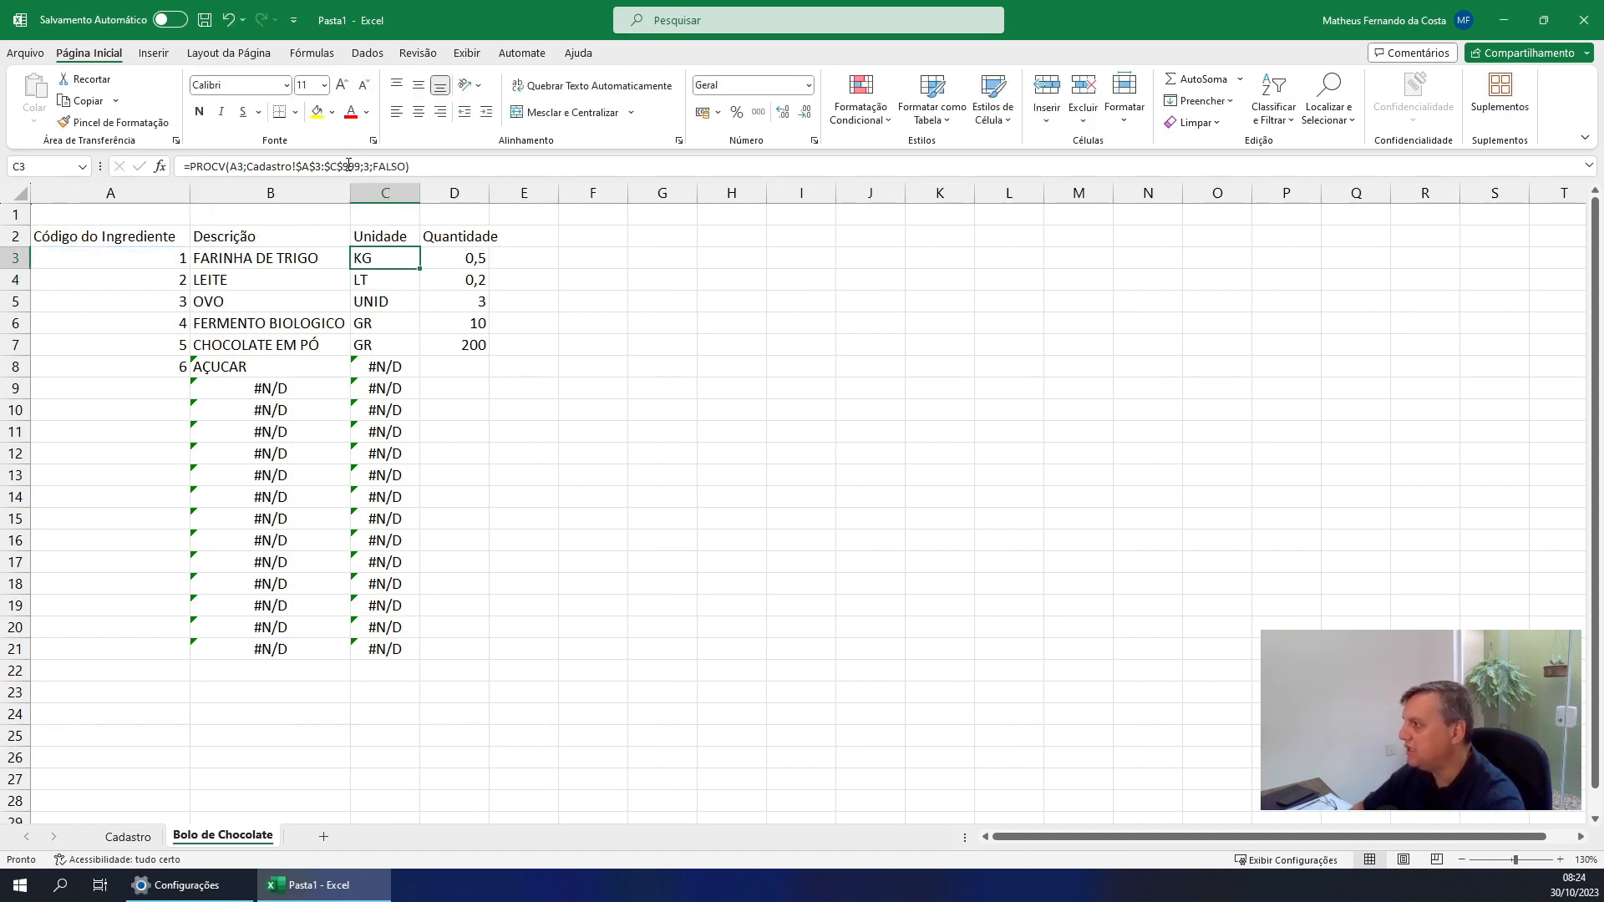
Copy the formulas from B3:C3 over the lookup cells B4:C21
key("Left")
key("shift+Right")
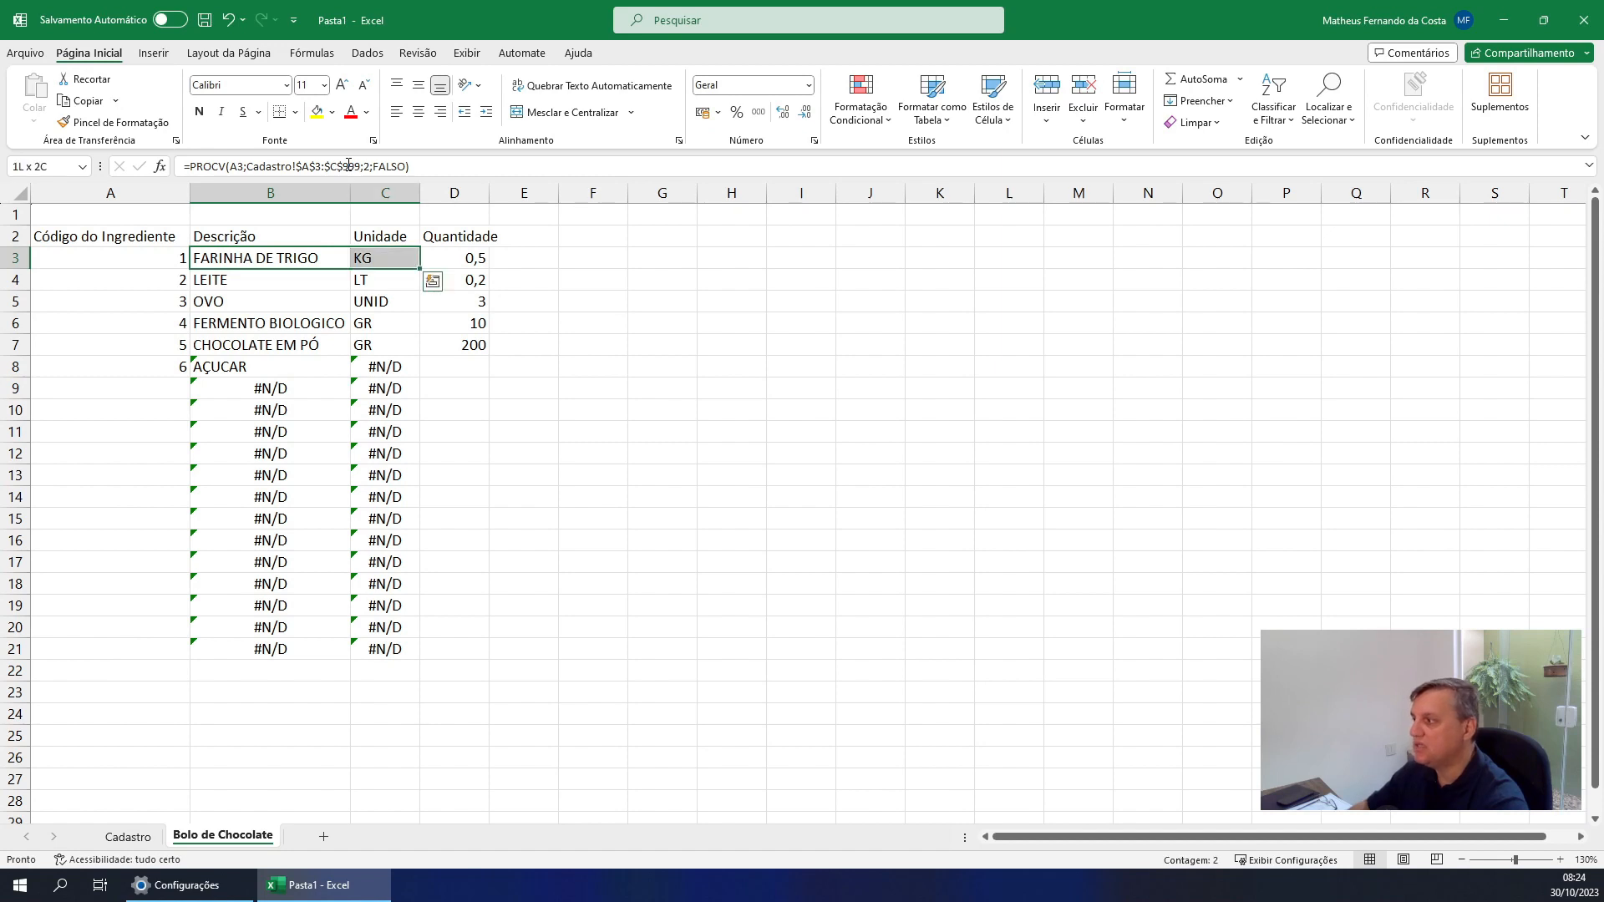
key("ctrl+c")
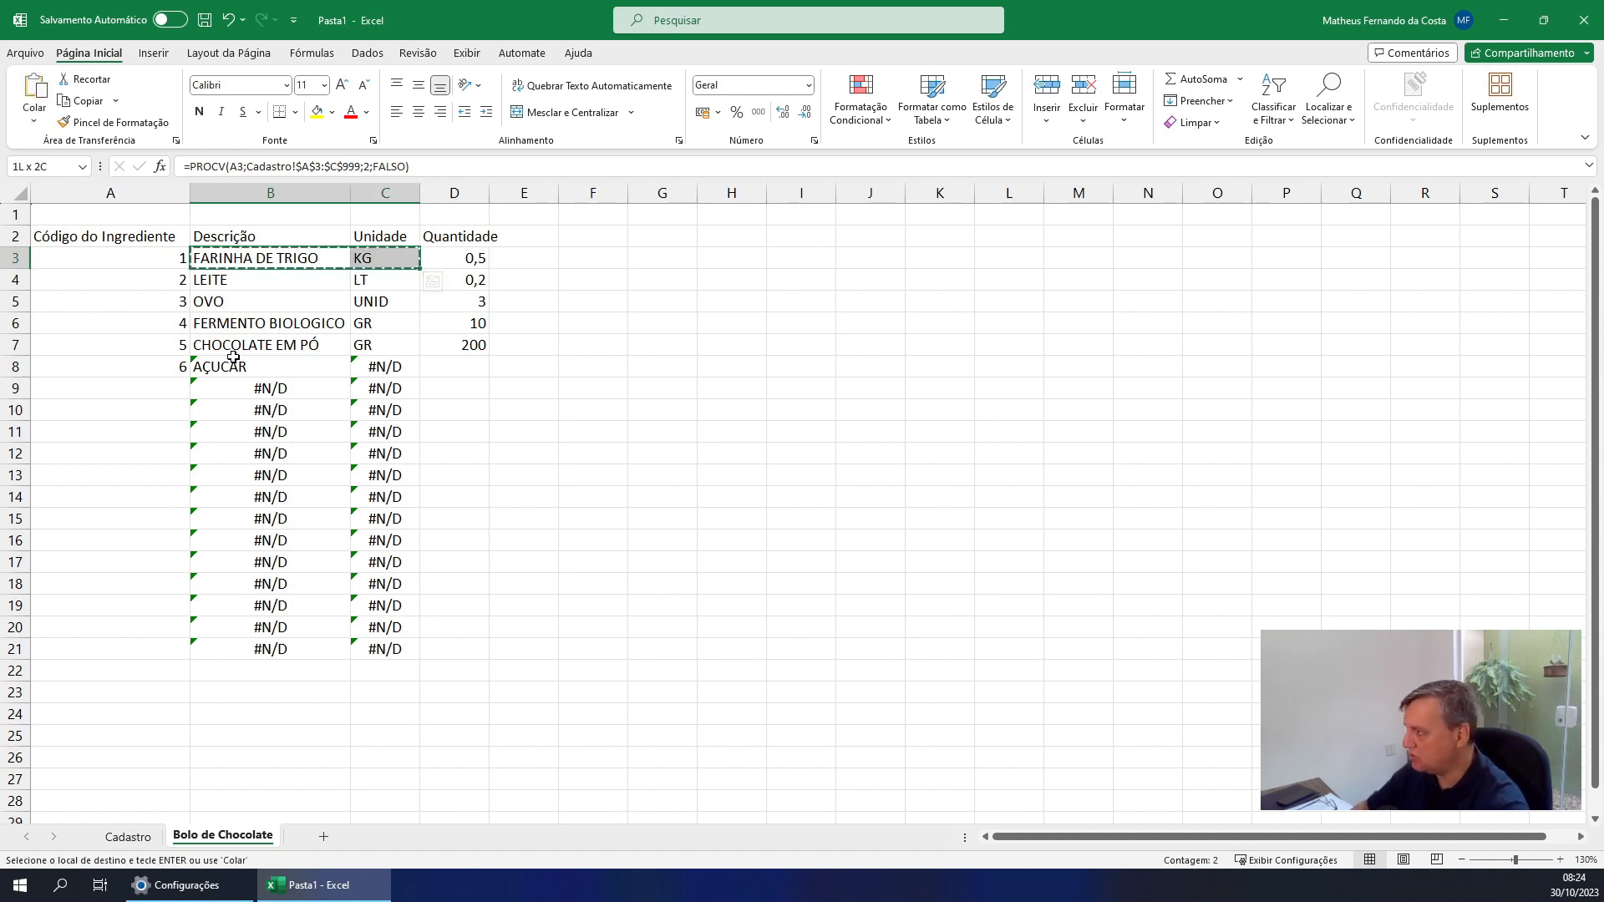
left_click_drag(221, 281, 397, 652)
key("ctrl+v")
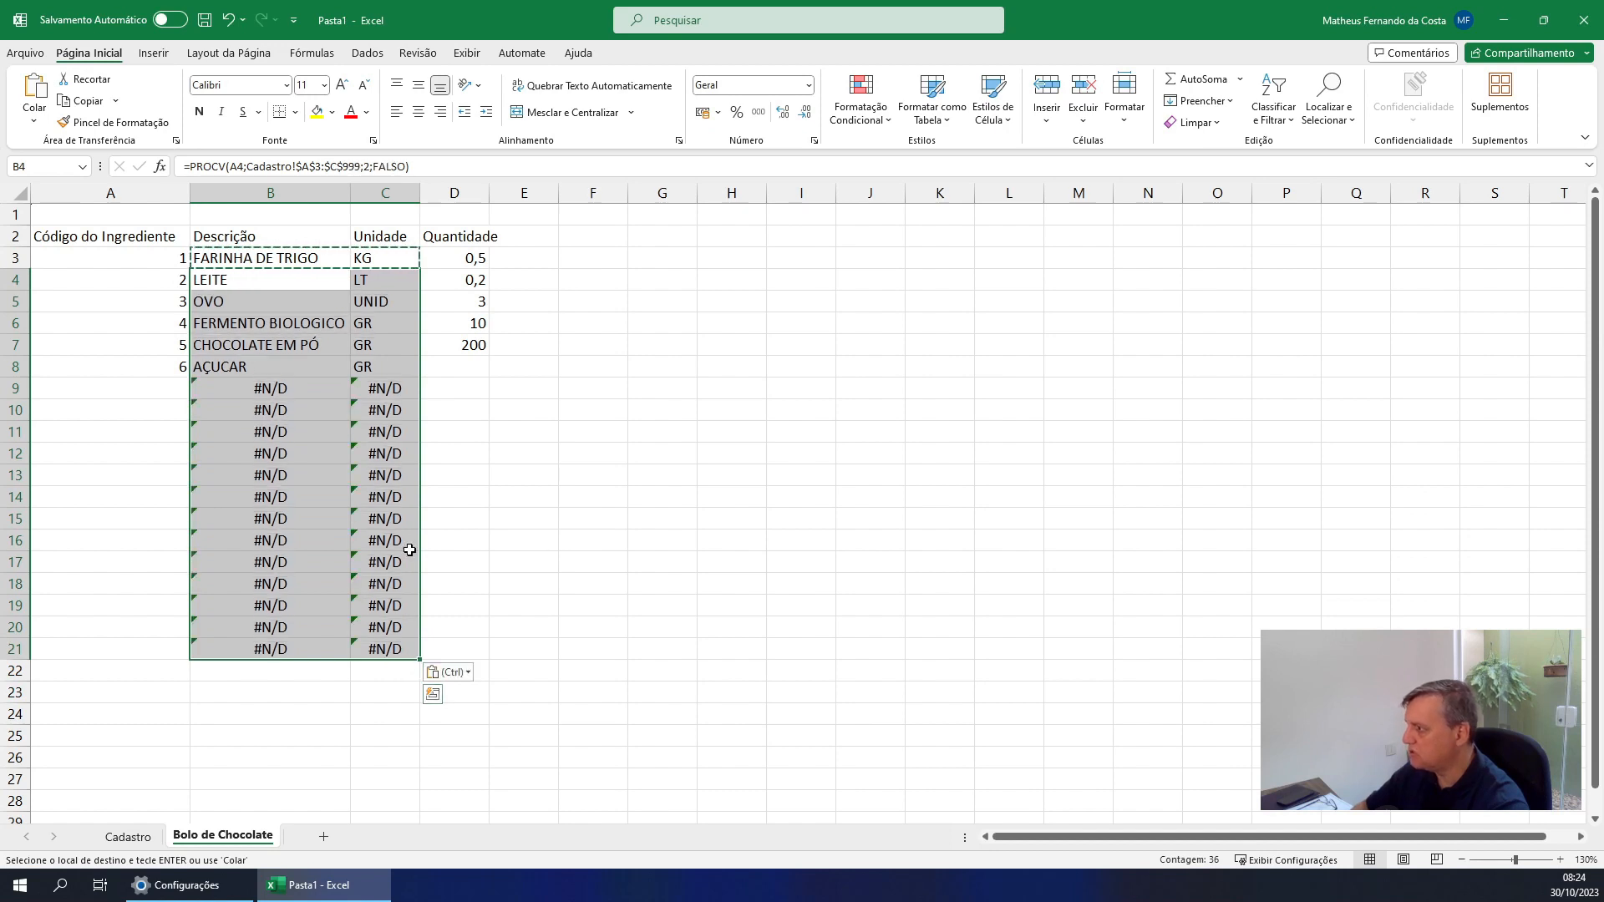
key("Escape")
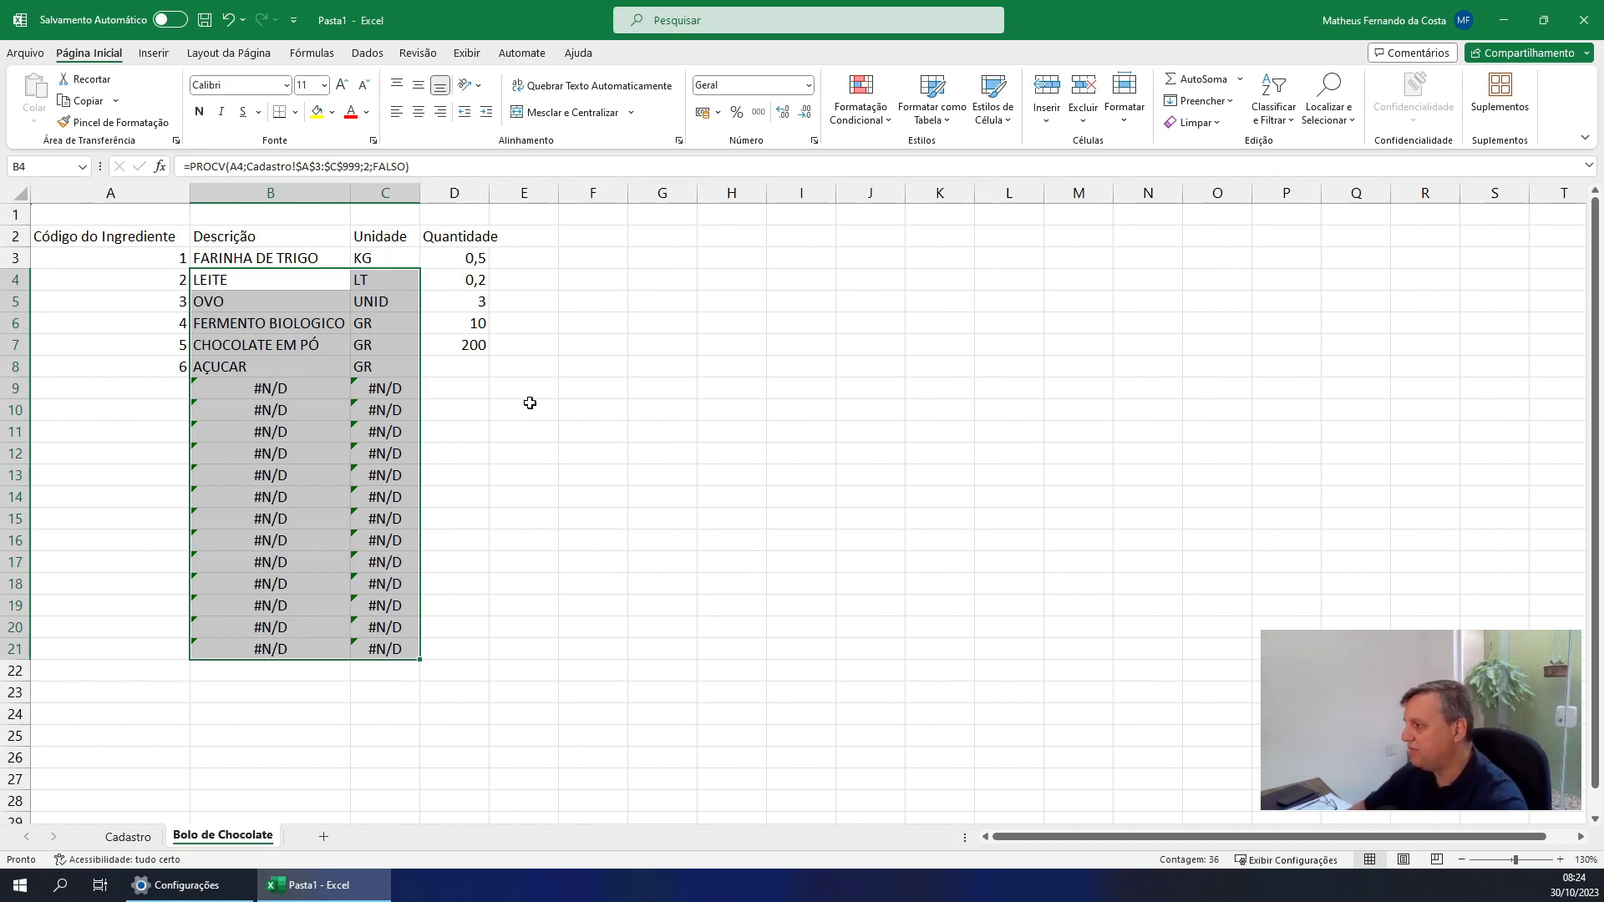
Add ingredient code 7 in cell A9 of the Cadastro sheet
left_click(467, 364)
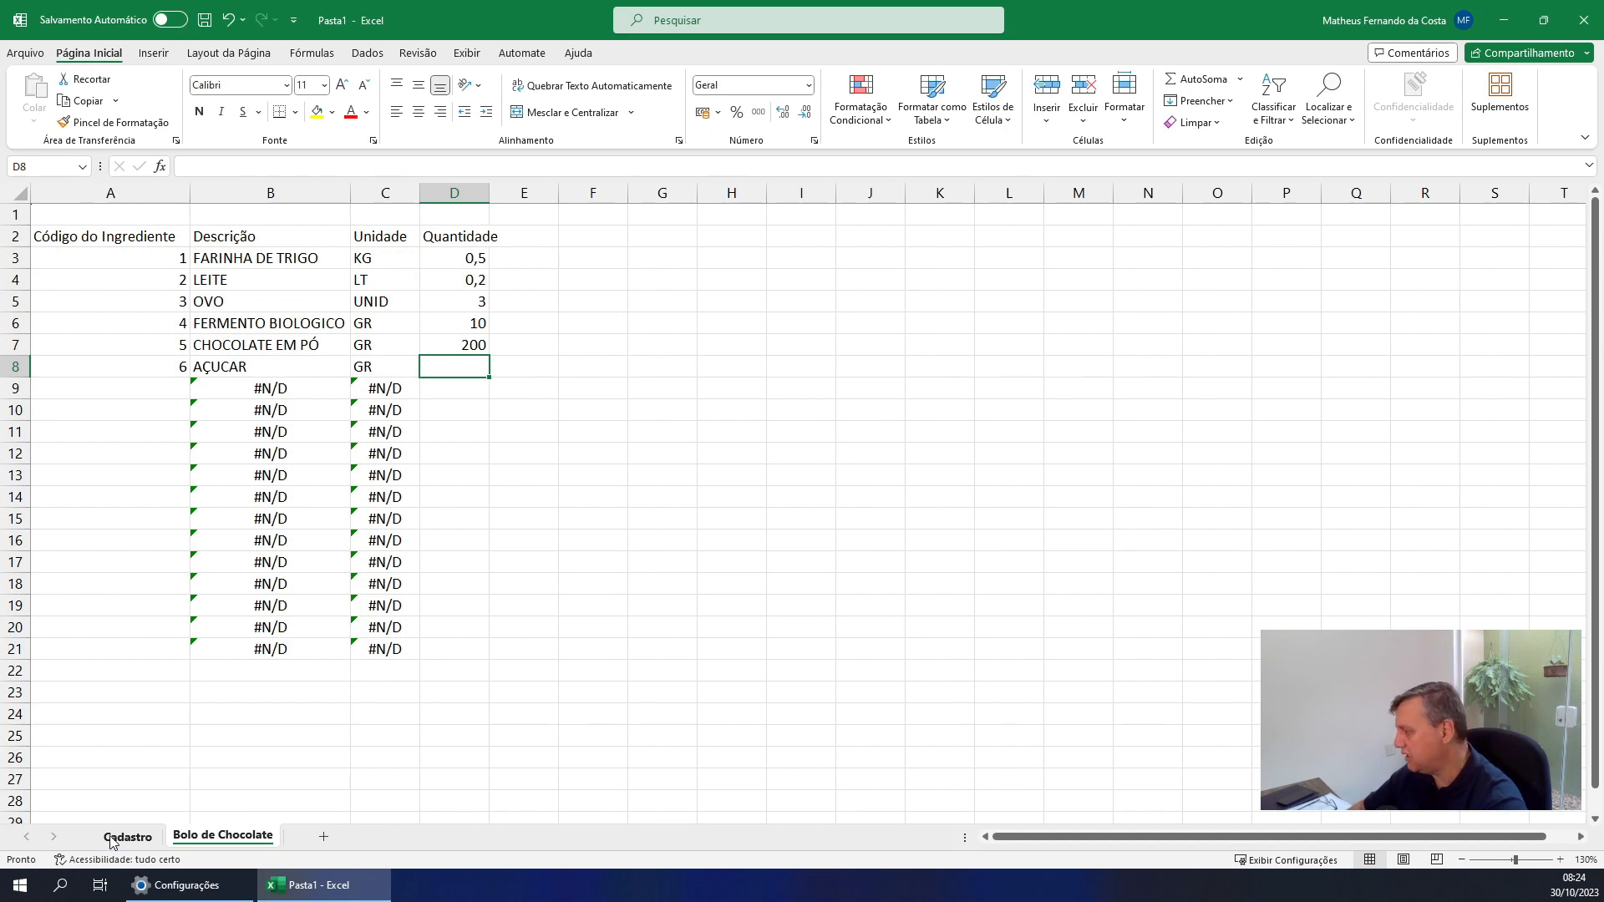
left_click(112, 838)
left_click(79, 383)
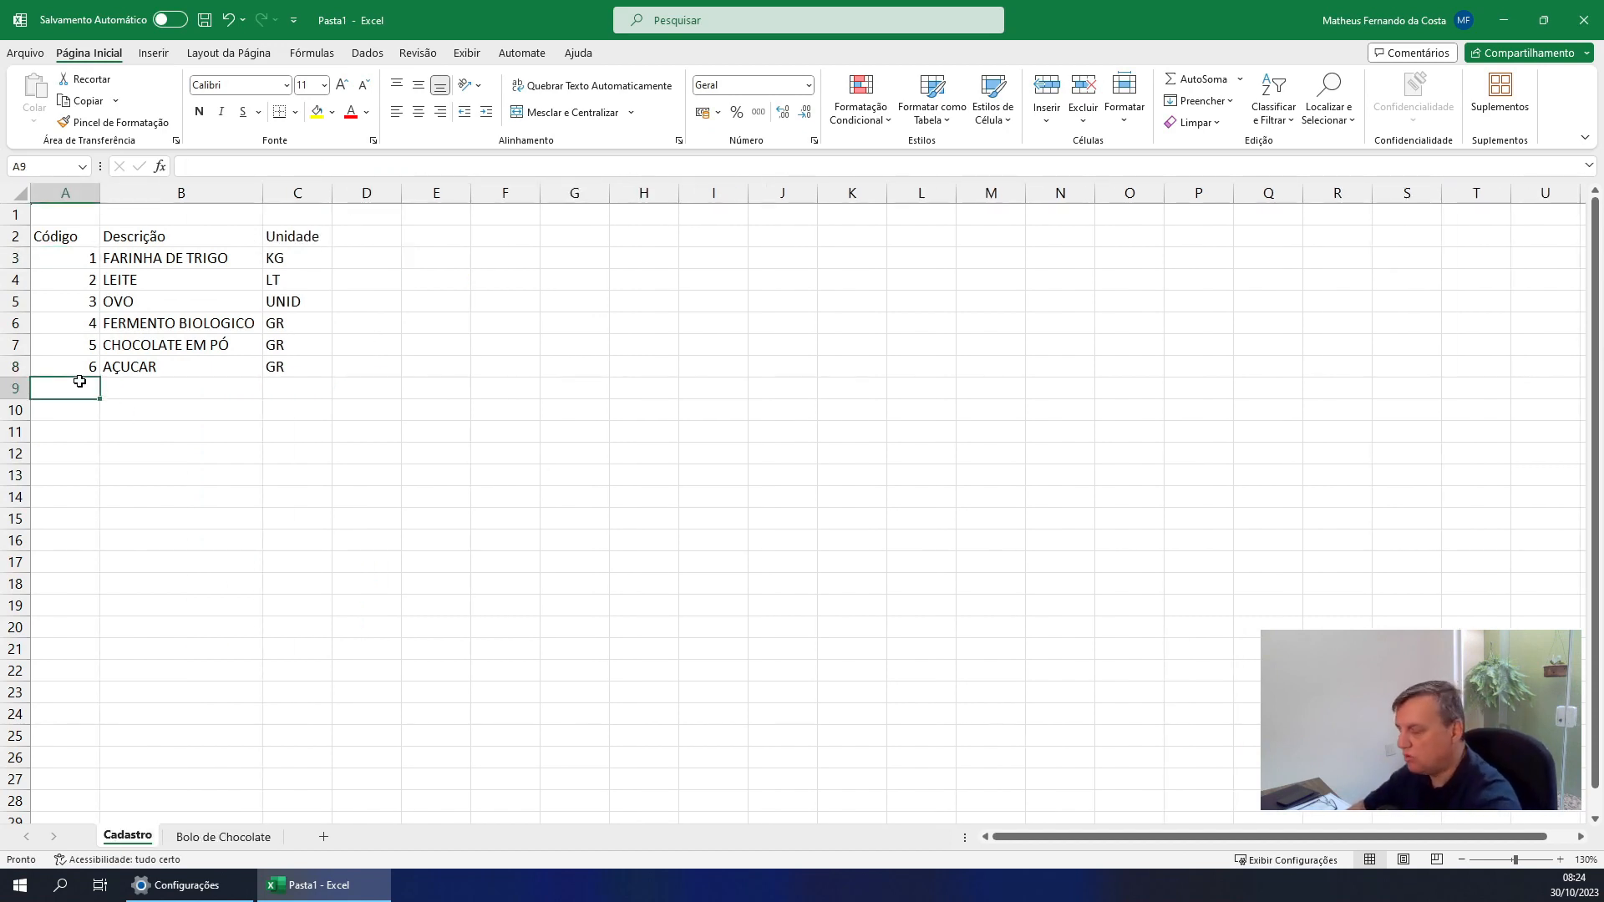
type("7")
key("Return")
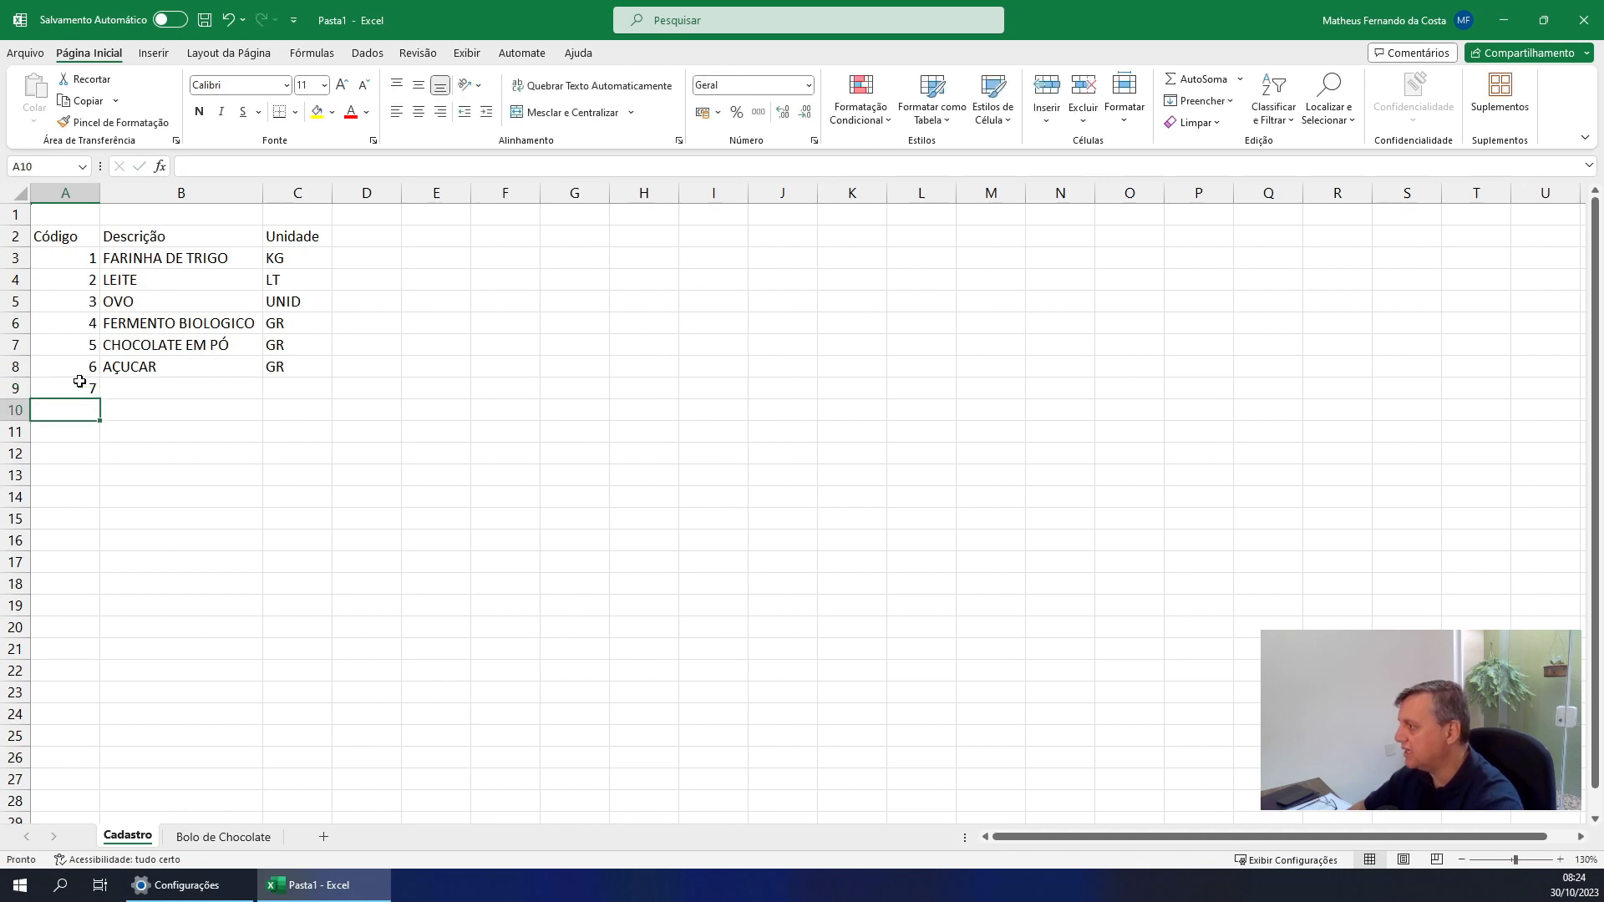
Complete the row of ingredient 7 with the description CREME DE LEITE and the unit GR
key("Up")
key("Right")
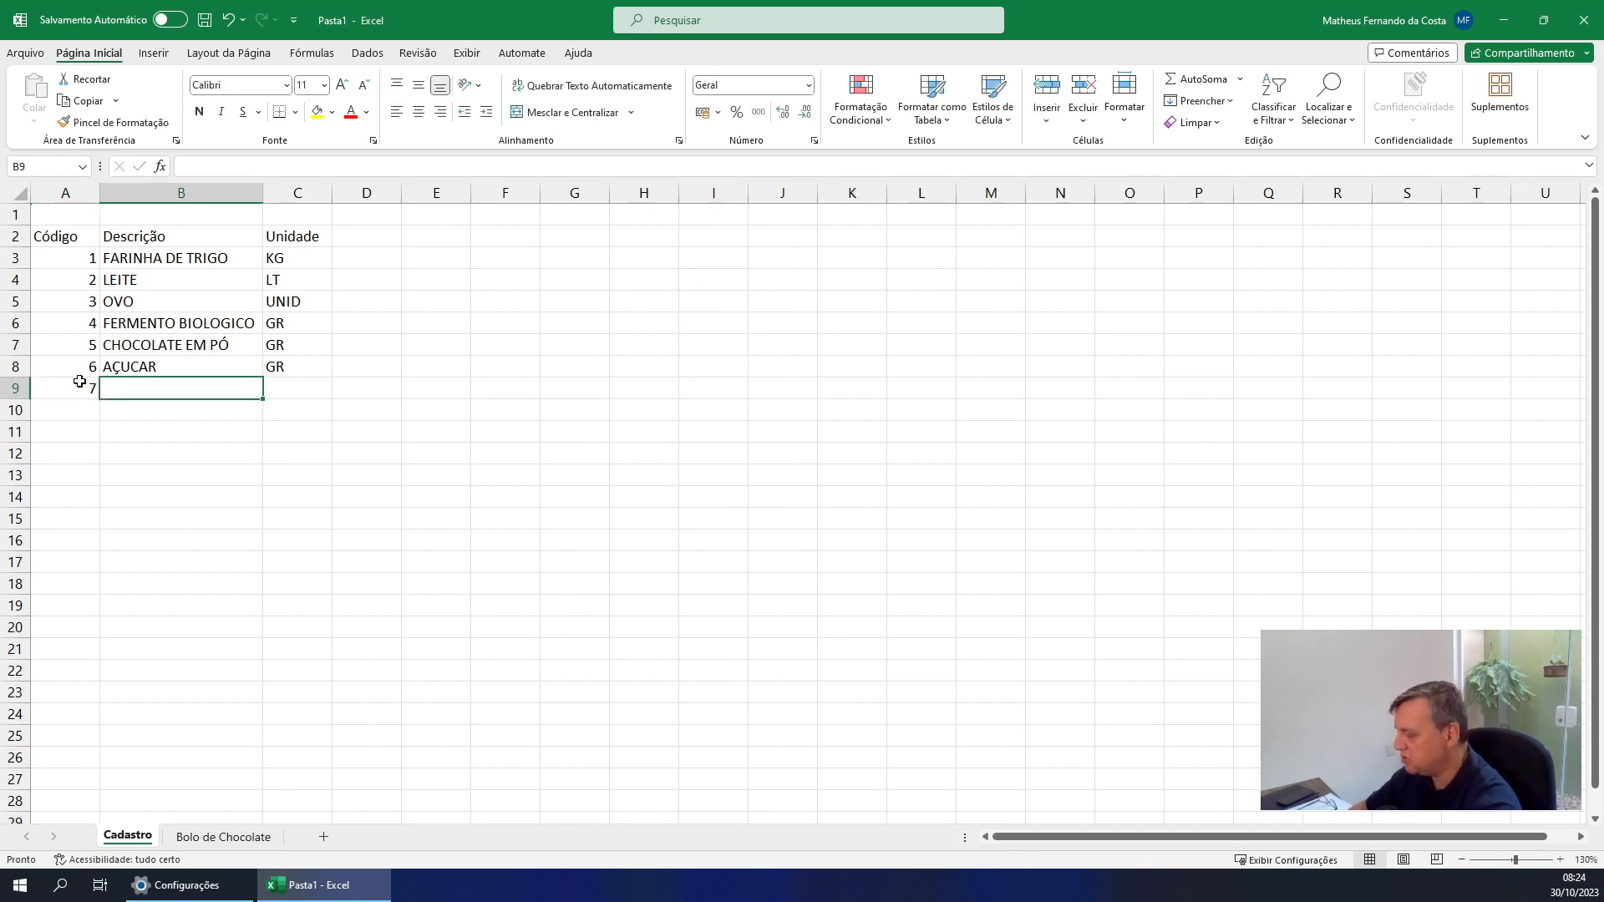
type("CREME DE")
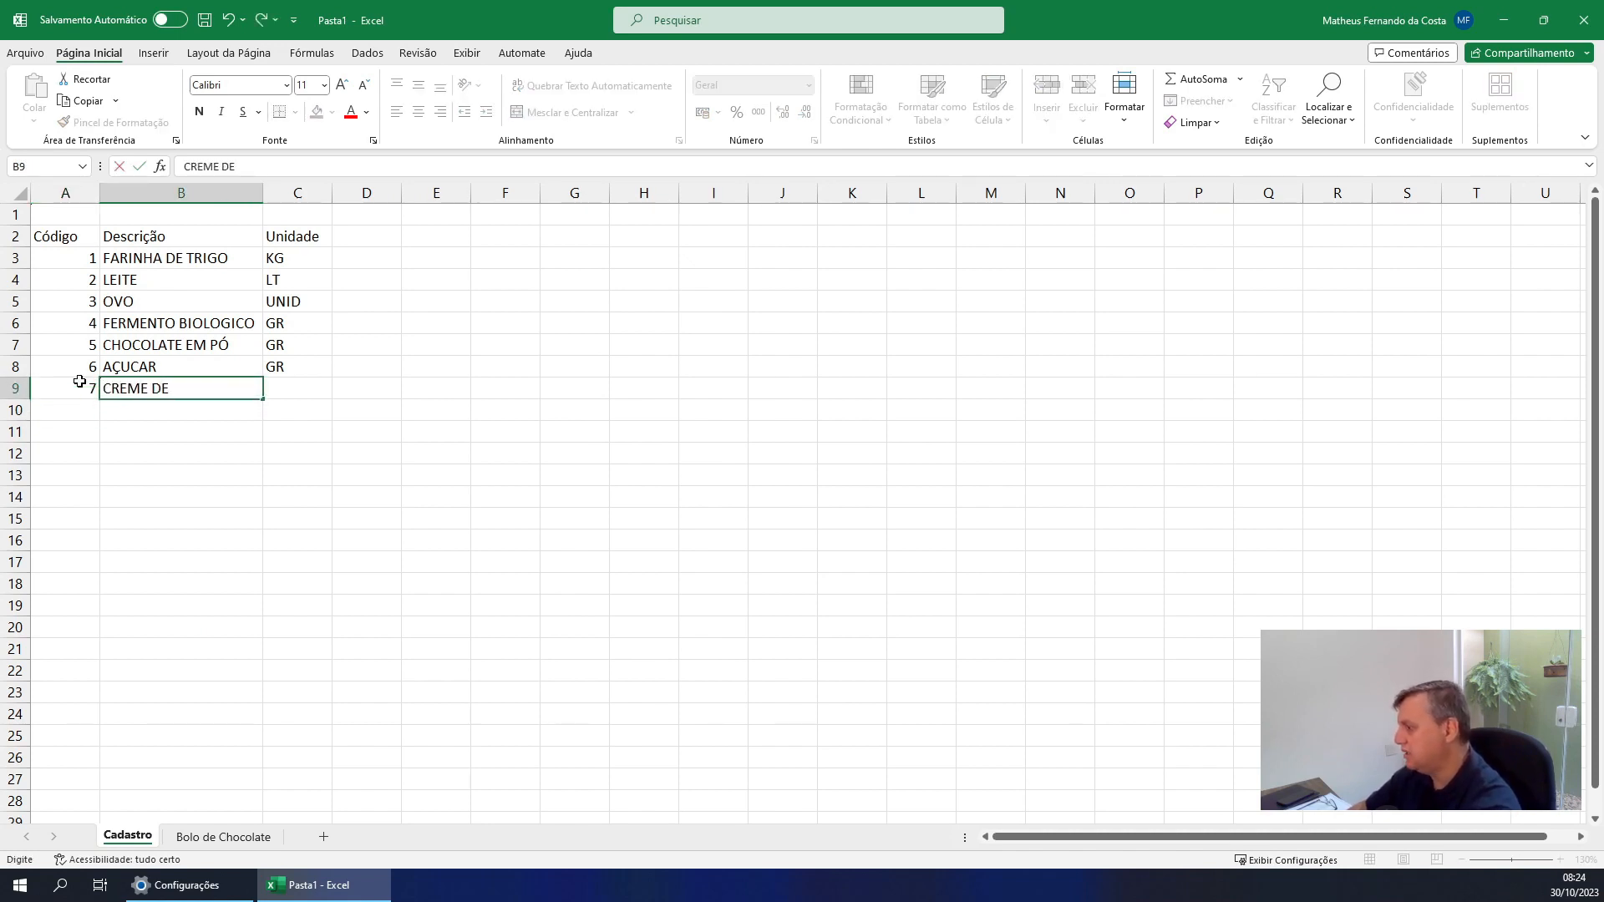
type(" LEITE")
key("Return")
key("Up")
key("Right")
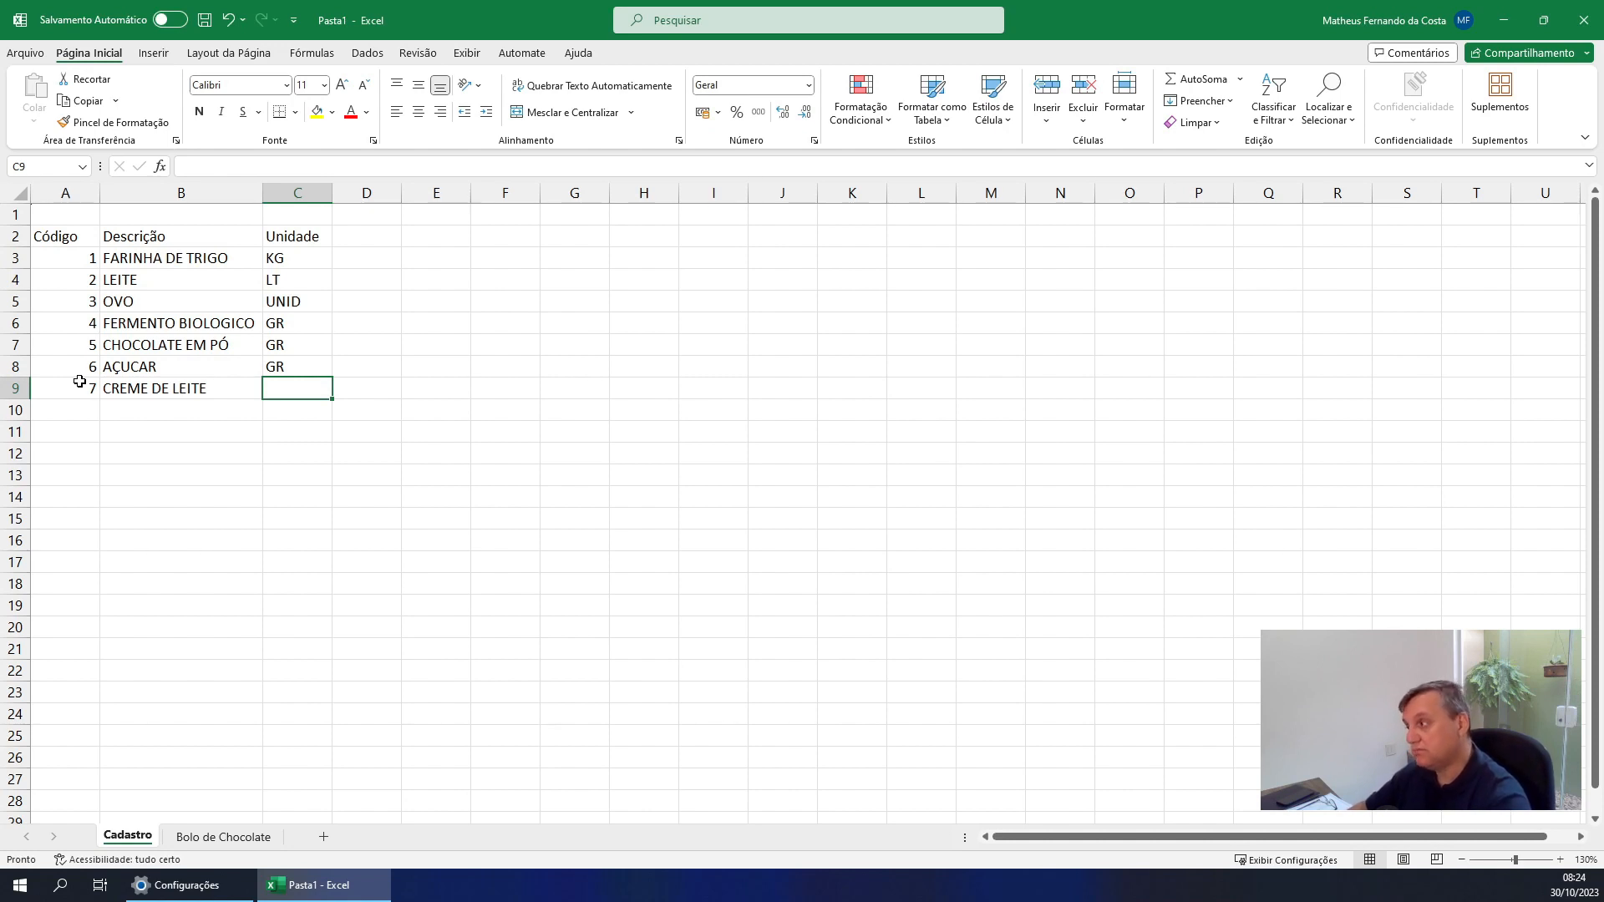
type("GR")
key("Return")
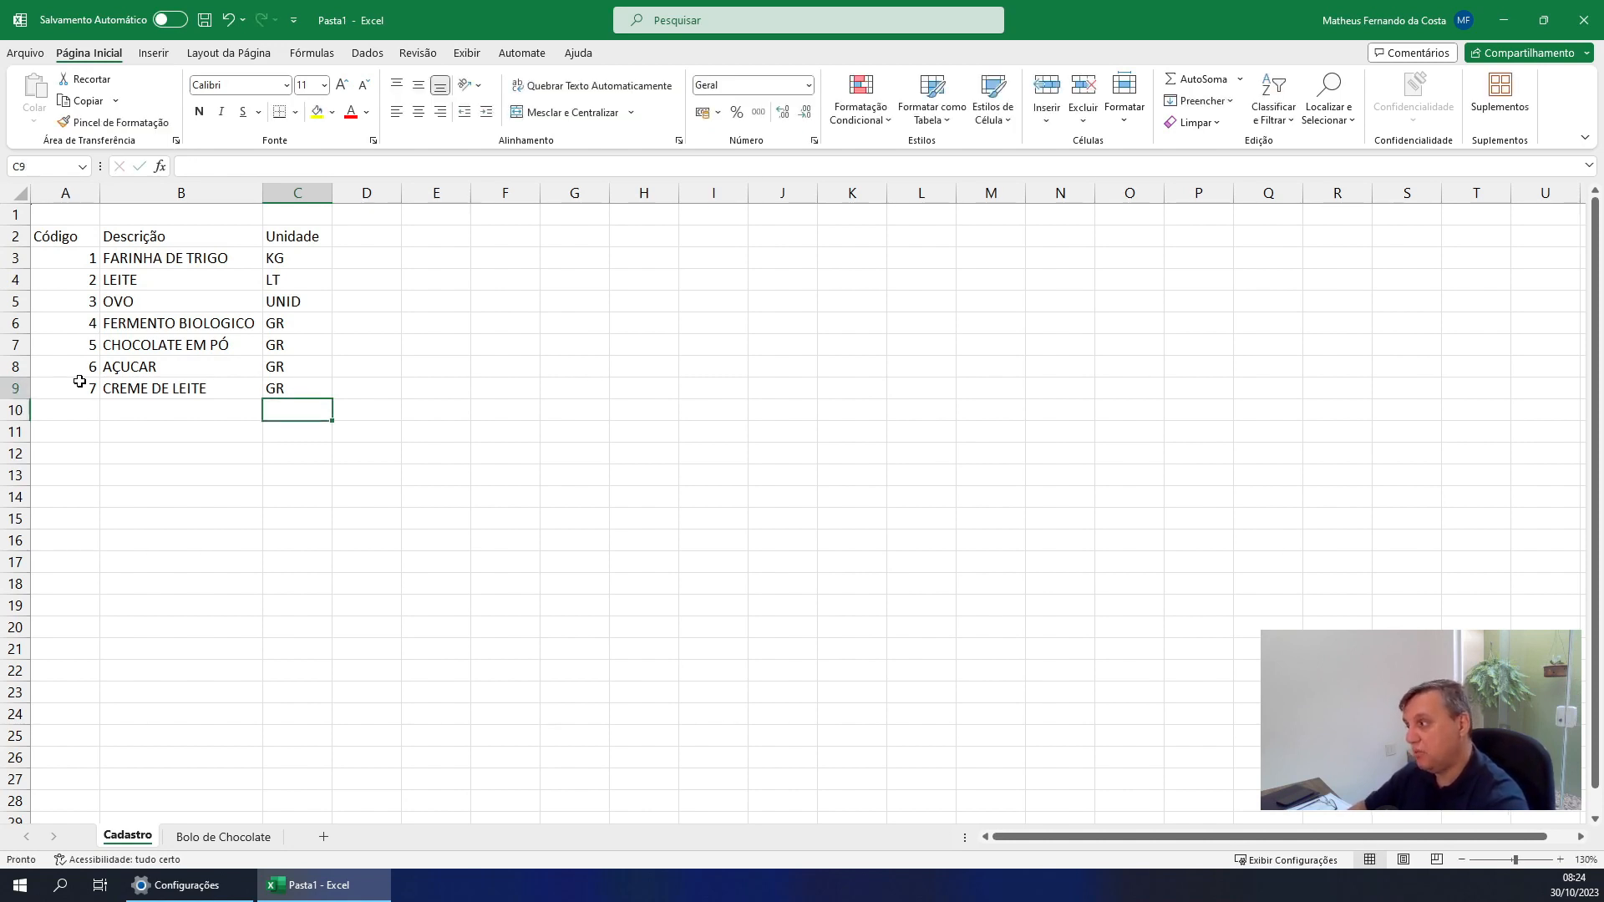
key("Up")
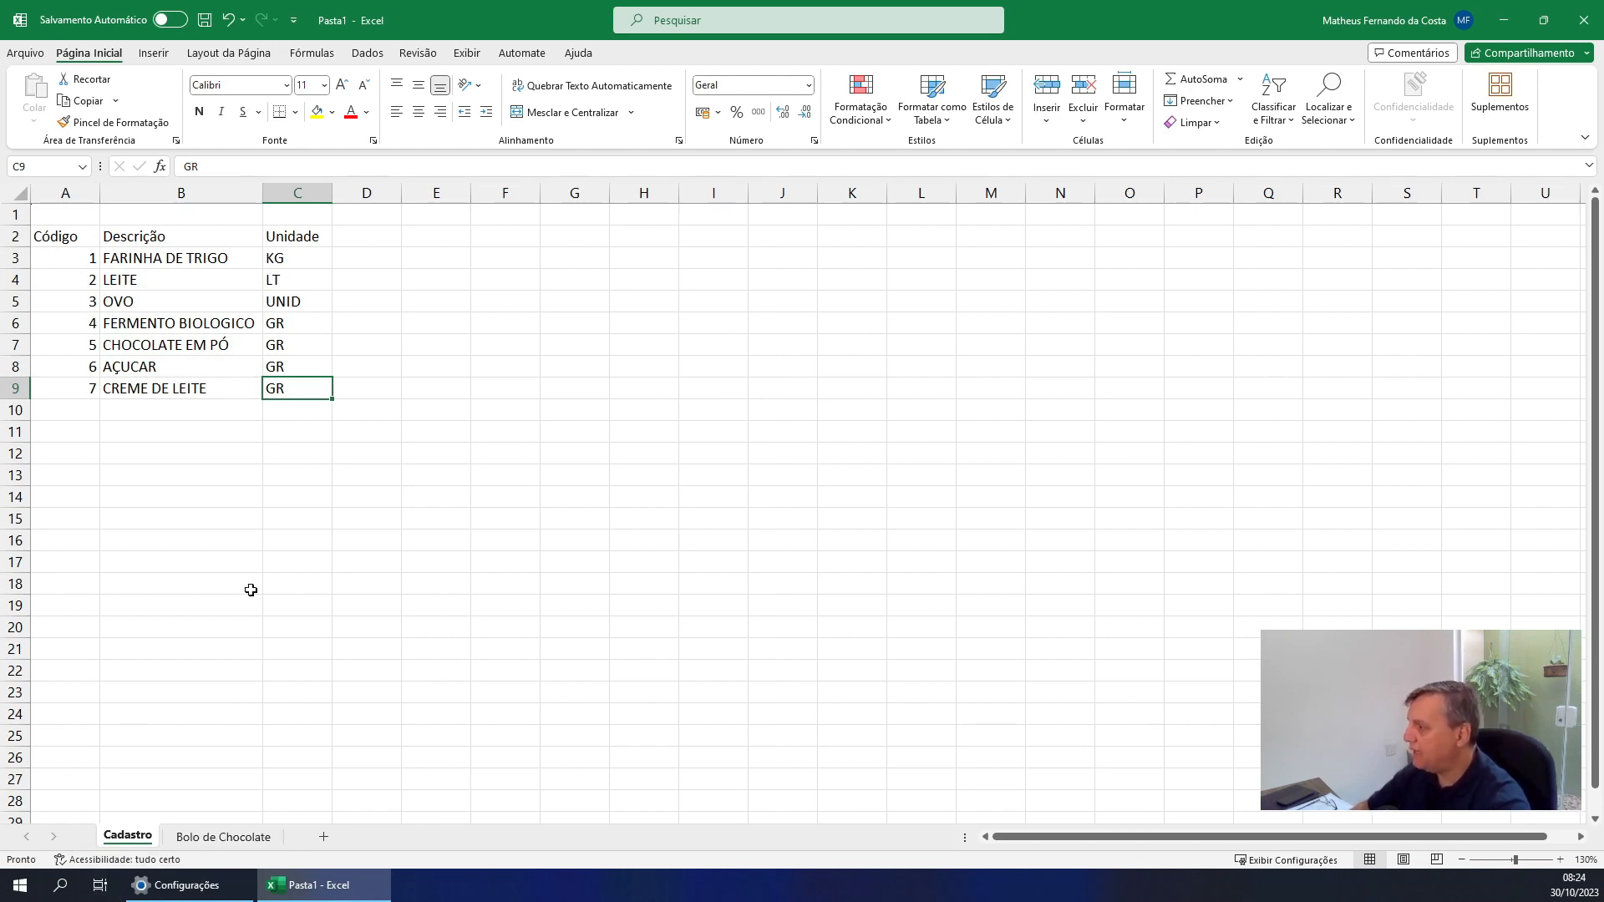
Add ingredient code 7 in cell A9 of the Bolo de Chocolate sheet
left_click(212, 839)
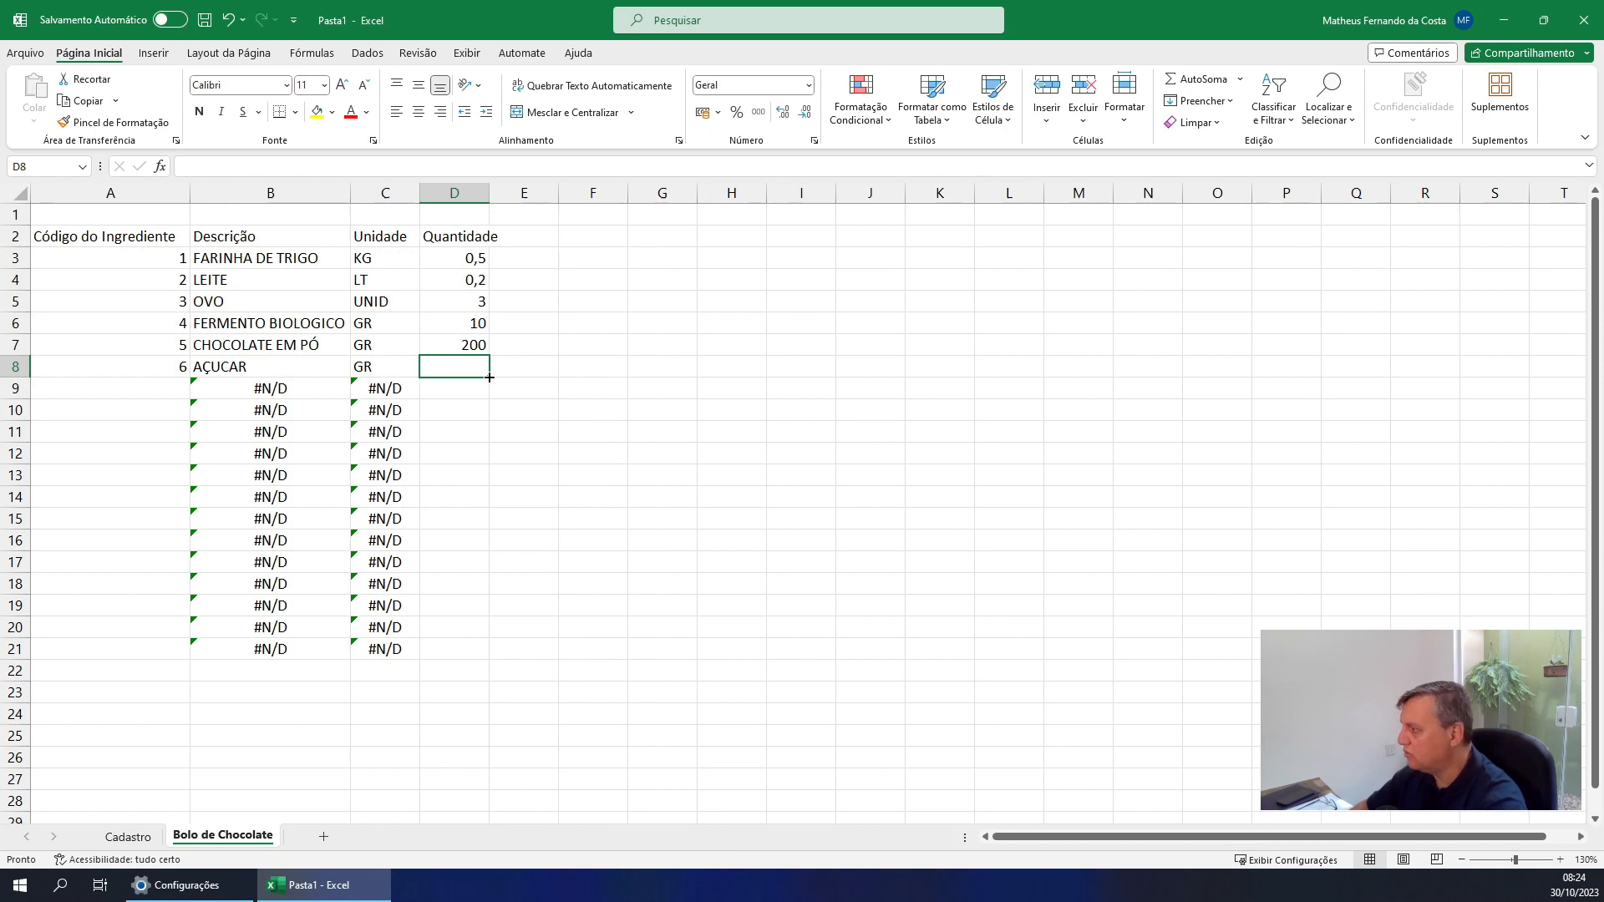
key("Left")
key("Left")
key("Left")
key("Down")
type("7")
key("Return")
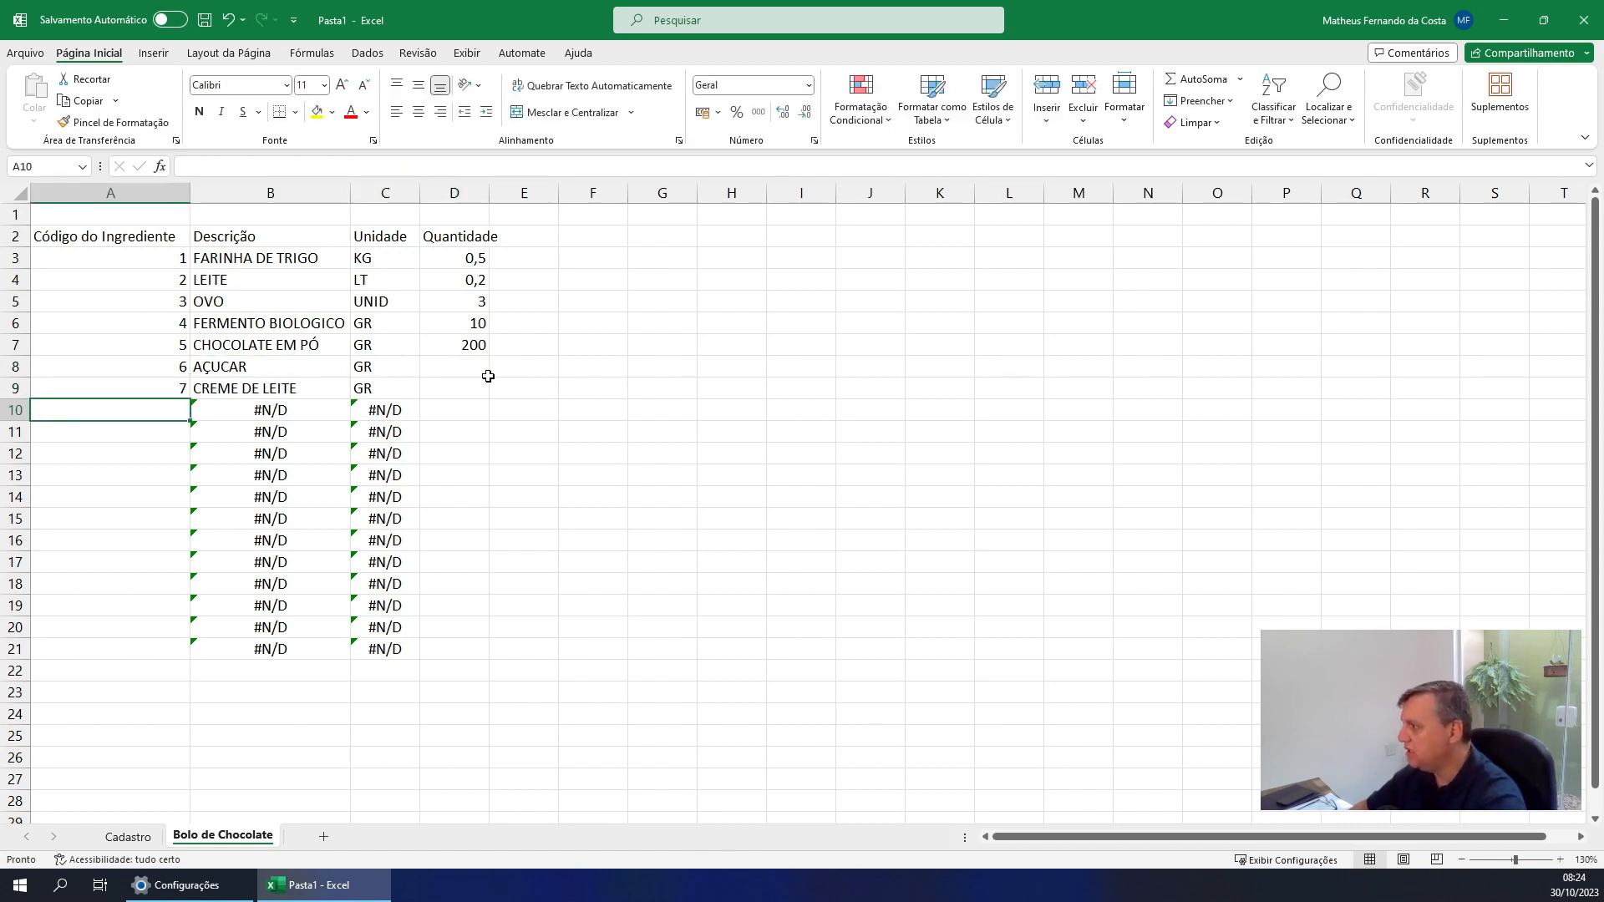
Enter the recipe quantities 400 for AÇUCAR in D8 and 200 for CREME DE LEITE in D9
key("Up")
key("Right")
key("Right")
key("Right")
key("Up")
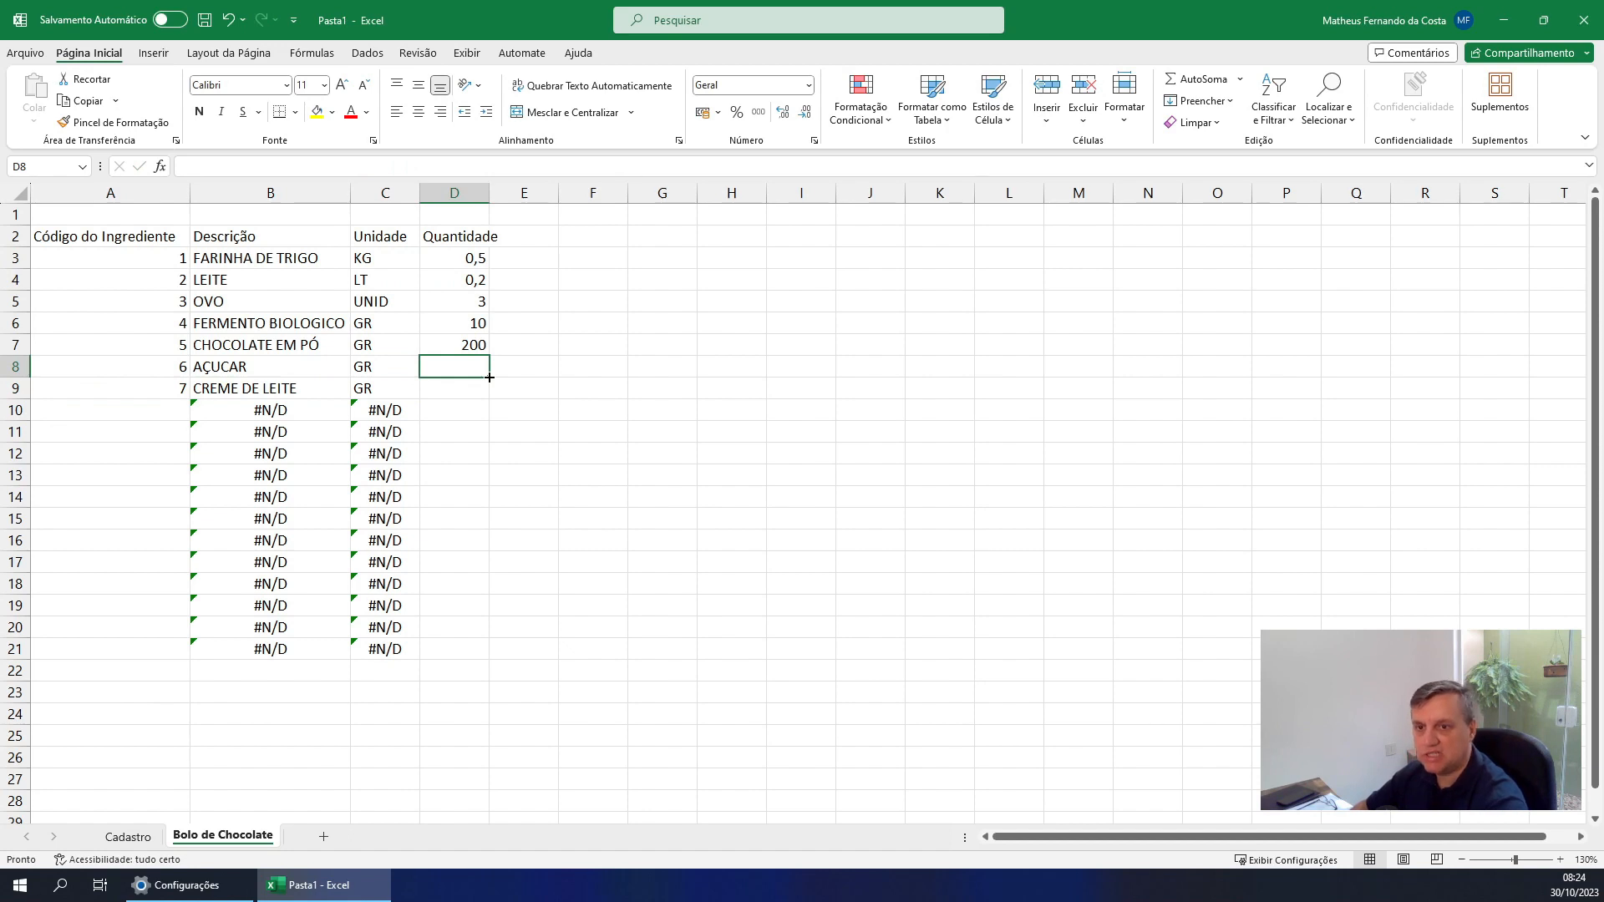
type("400")
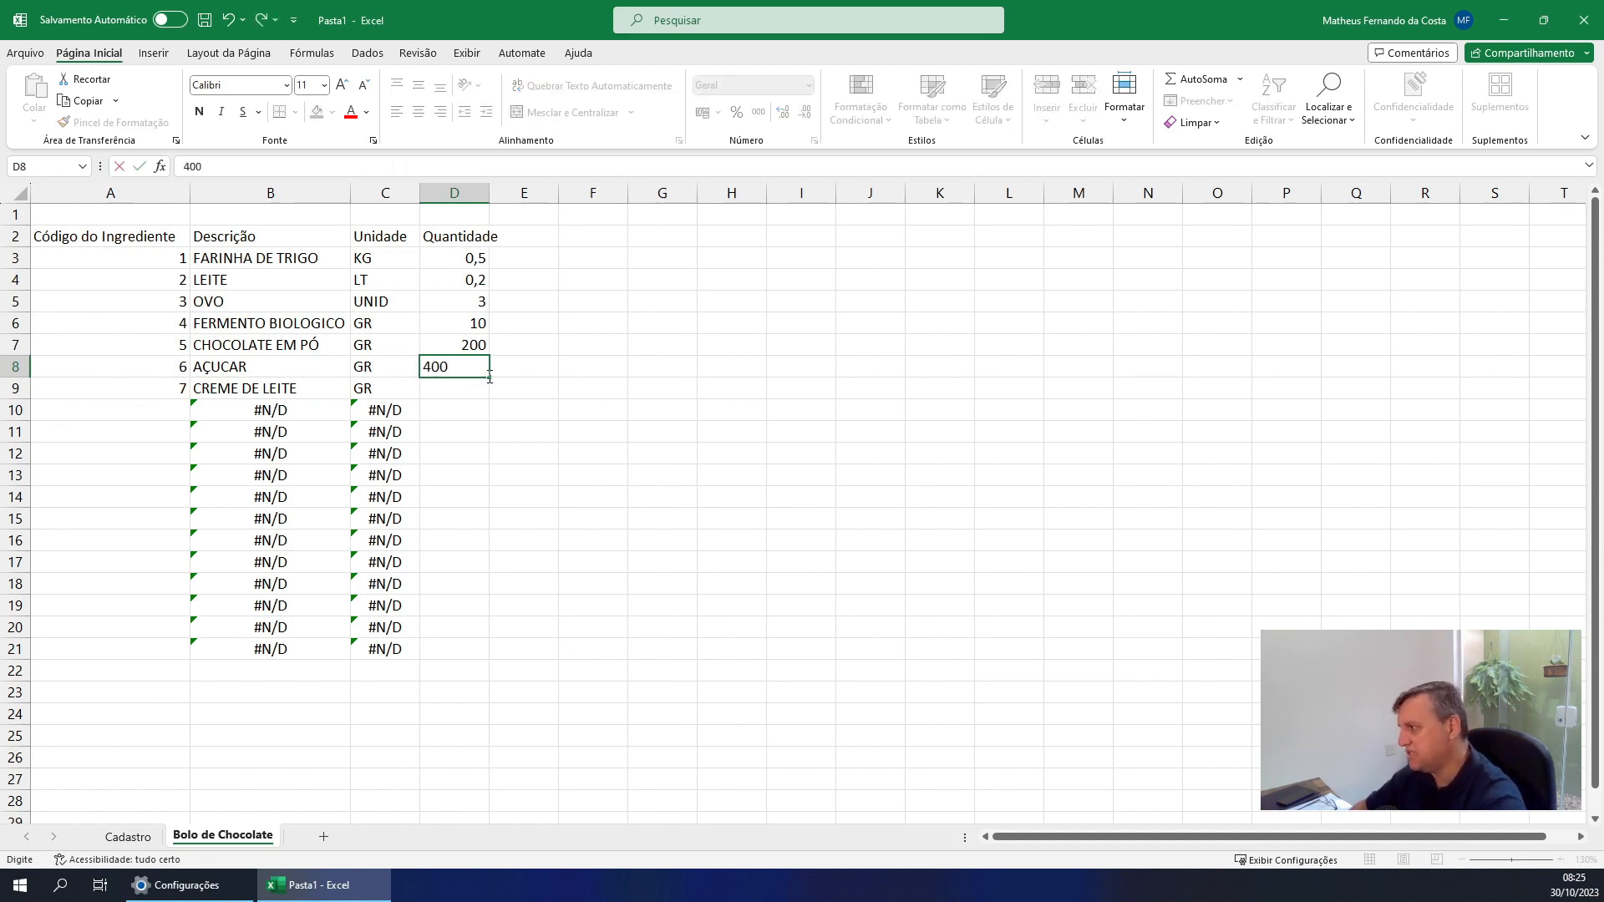
key("Return")
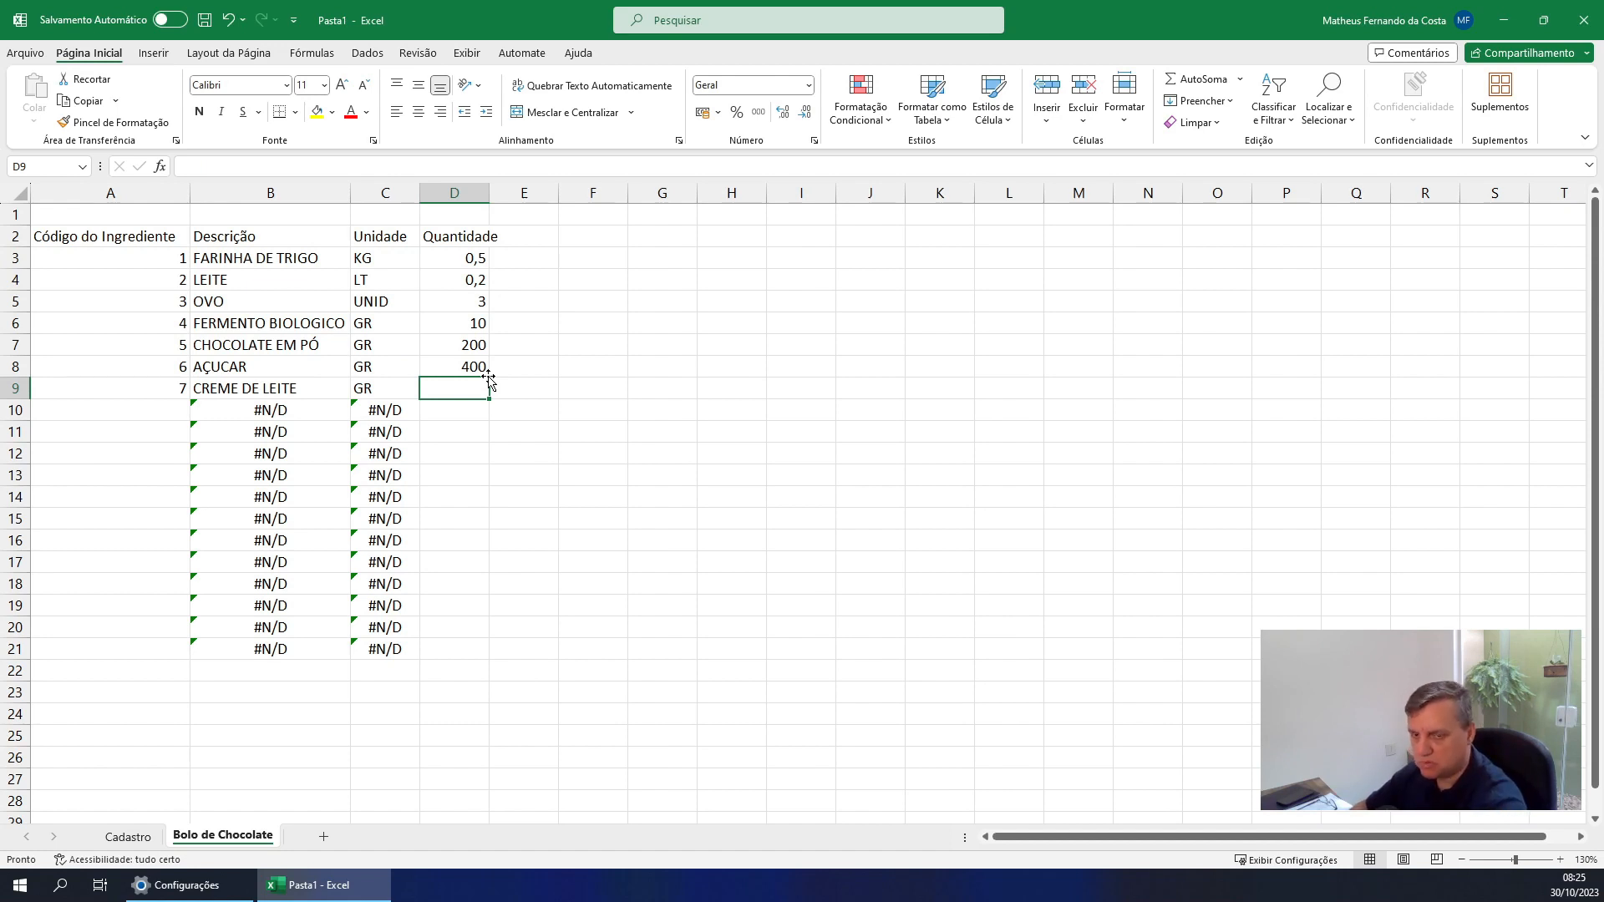
type("200")
key("Return")
key("Up")
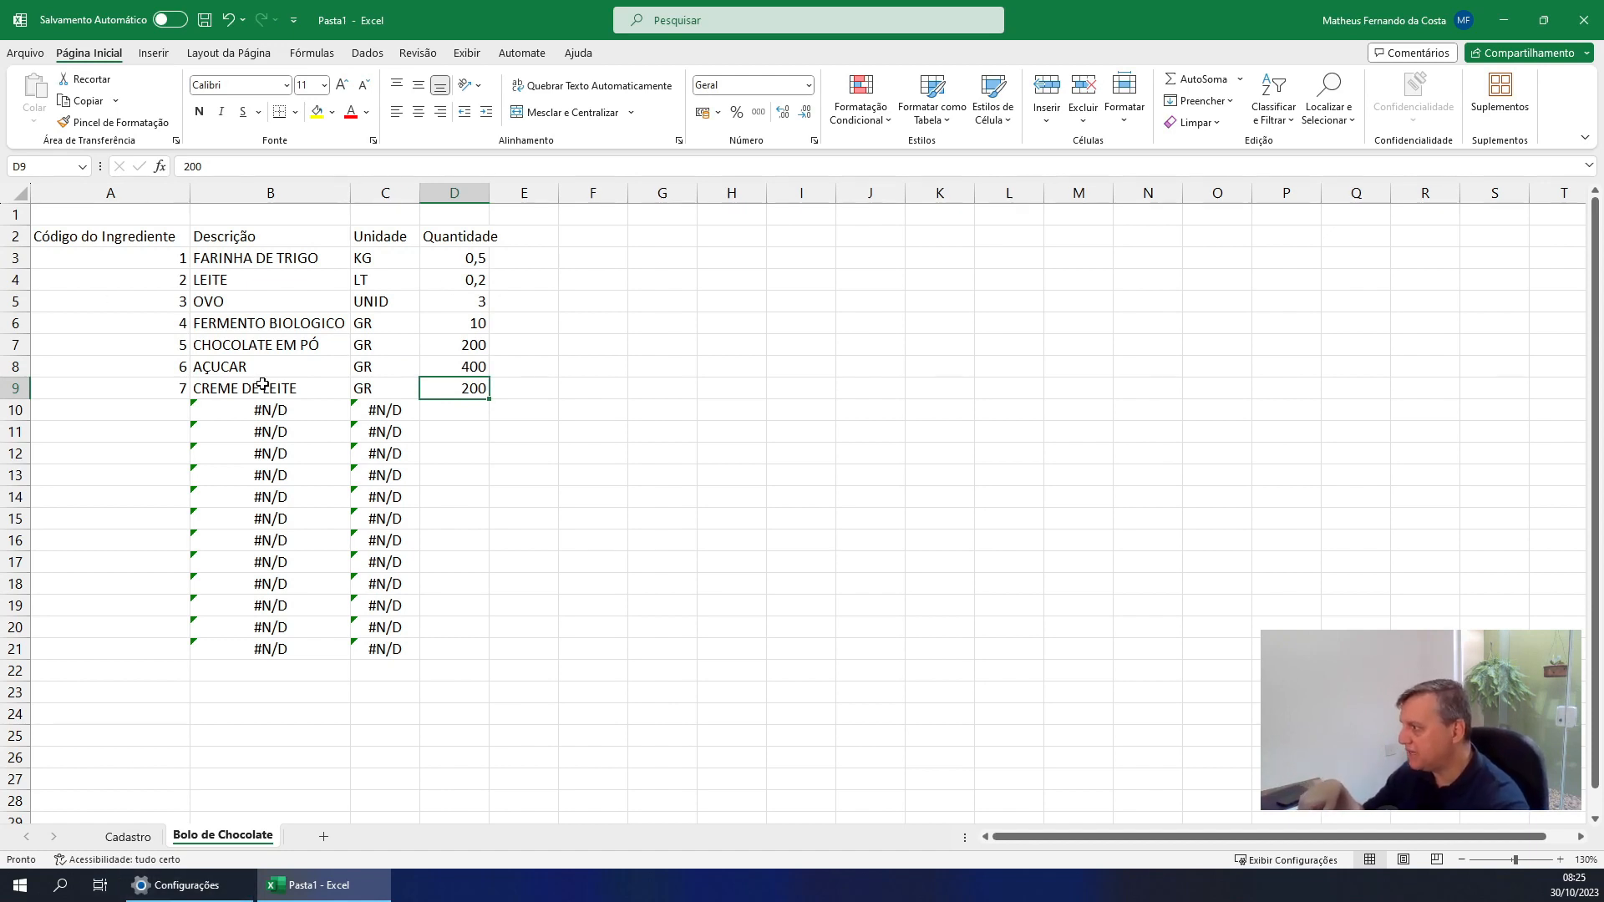
left_click(157, 410)
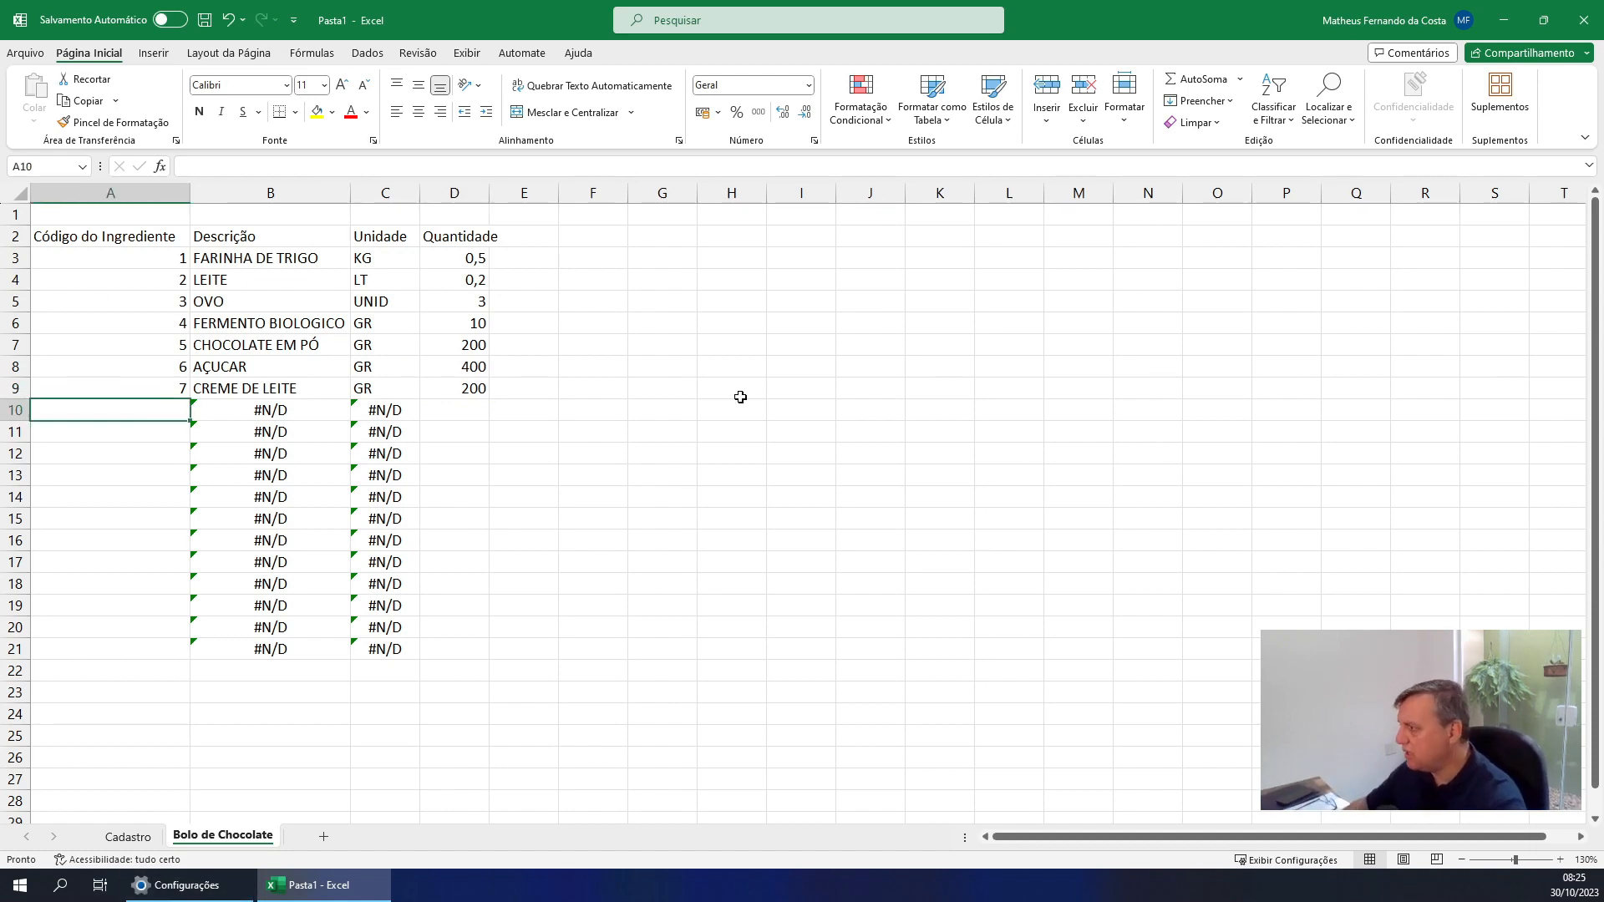
key("Up")
key("Up")
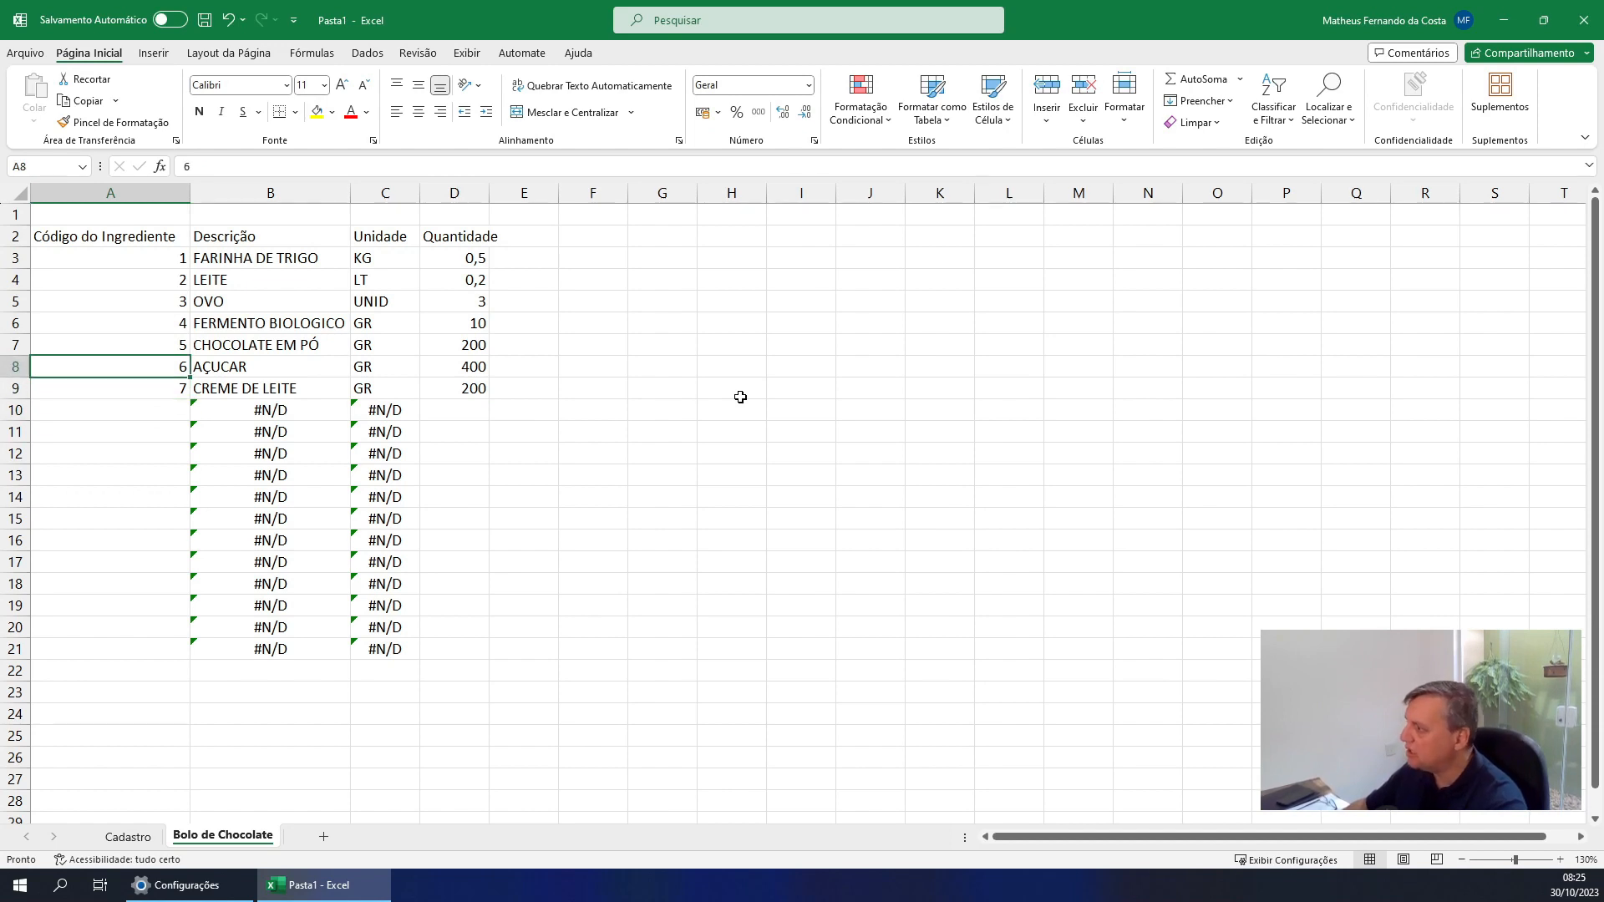
key("Down")
key("Down")
key("Down")
key("Down")
key("Down")
key("Down")
key("Down")
key("Down")
key("Down")
key("Down")
key("Down")
key("Down")
key("Down")
key("Down")
key("Down")
key("Down")
key("Down")
key("Down")
key("Down")
key("Down")
key("Down")
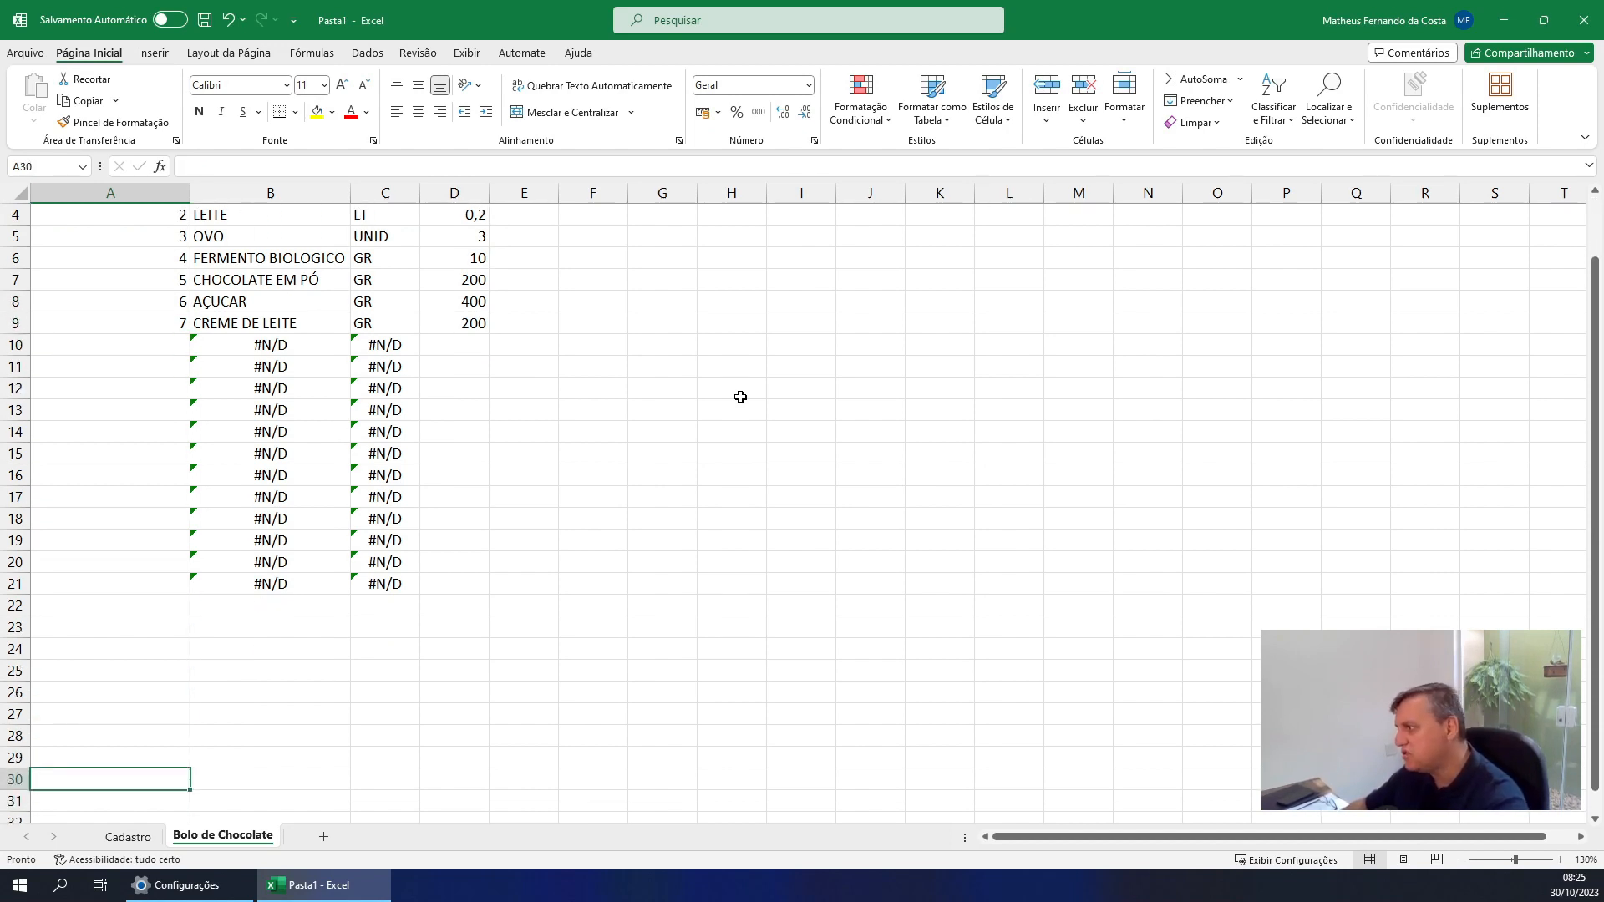
key("Up")
key("Up")
key("Up")
key("Up")
key("Up")
key("Up")
key("Up")
key("Up")
key("Up")
key("Up")
key("Up")
key("Up")
key("Up")
key("Up")
key("Up")
key("Up")
key("Up")
key("Up")
key("Up")
key("Up")
key("Down")
key("Down")
key("Down")
key("Down")
key("Down")
key("Down")
key("Down")
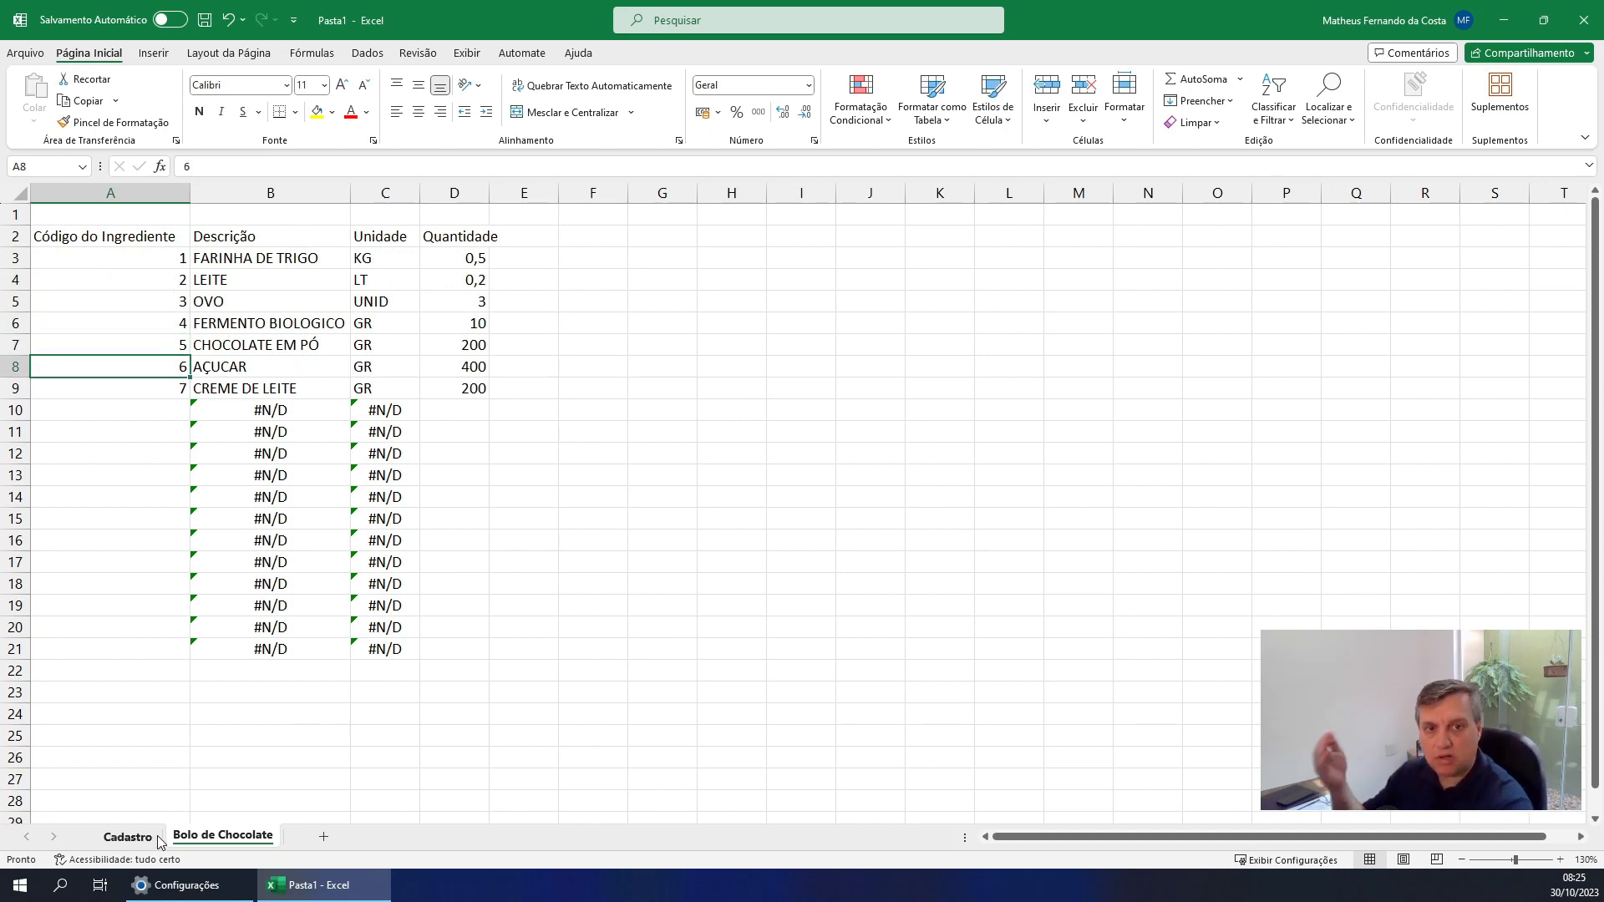
Create a copy of the Bolo de Chocolate sheet in the same workbook, placed before Cadastro
right_click(227, 838)
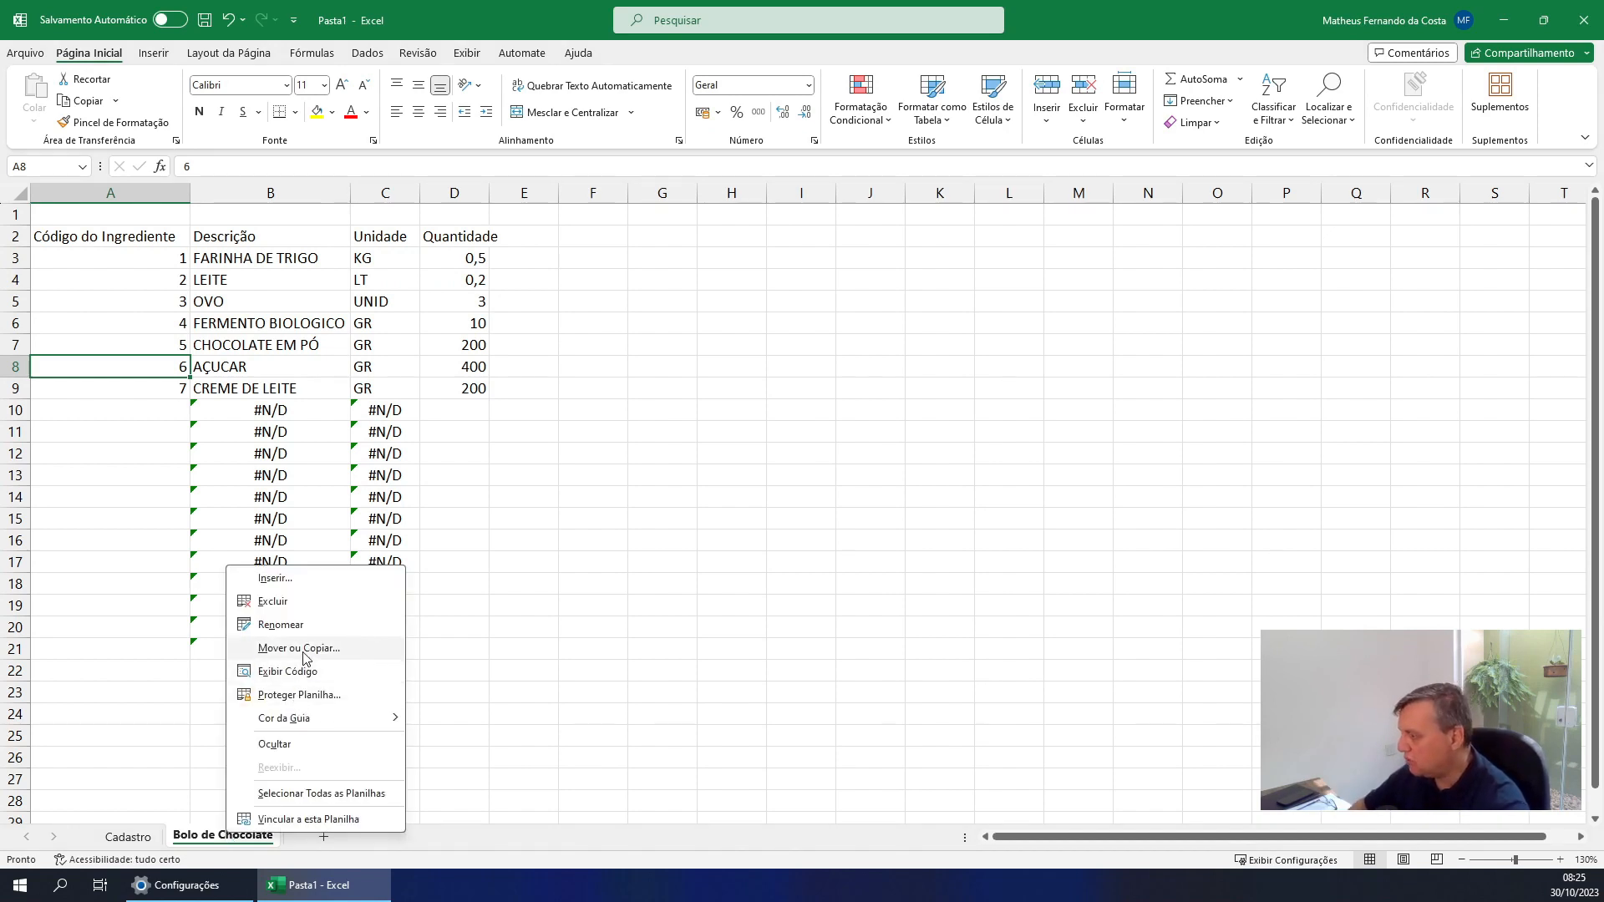
left_click(299, 649)
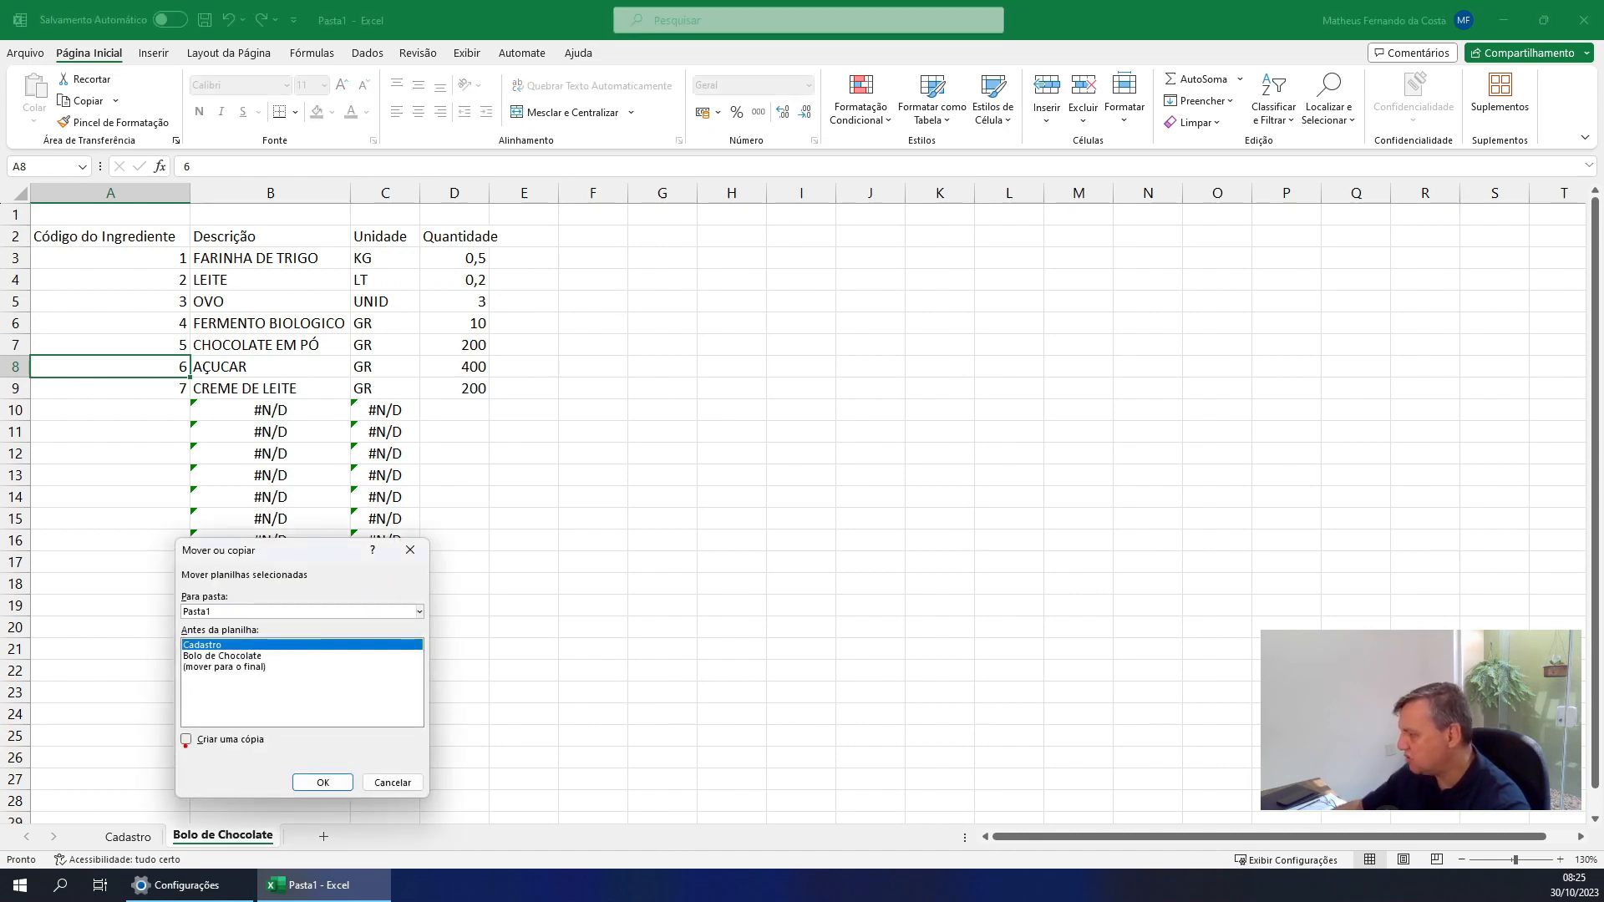
left_click_drag(185, 749, 190, 784)
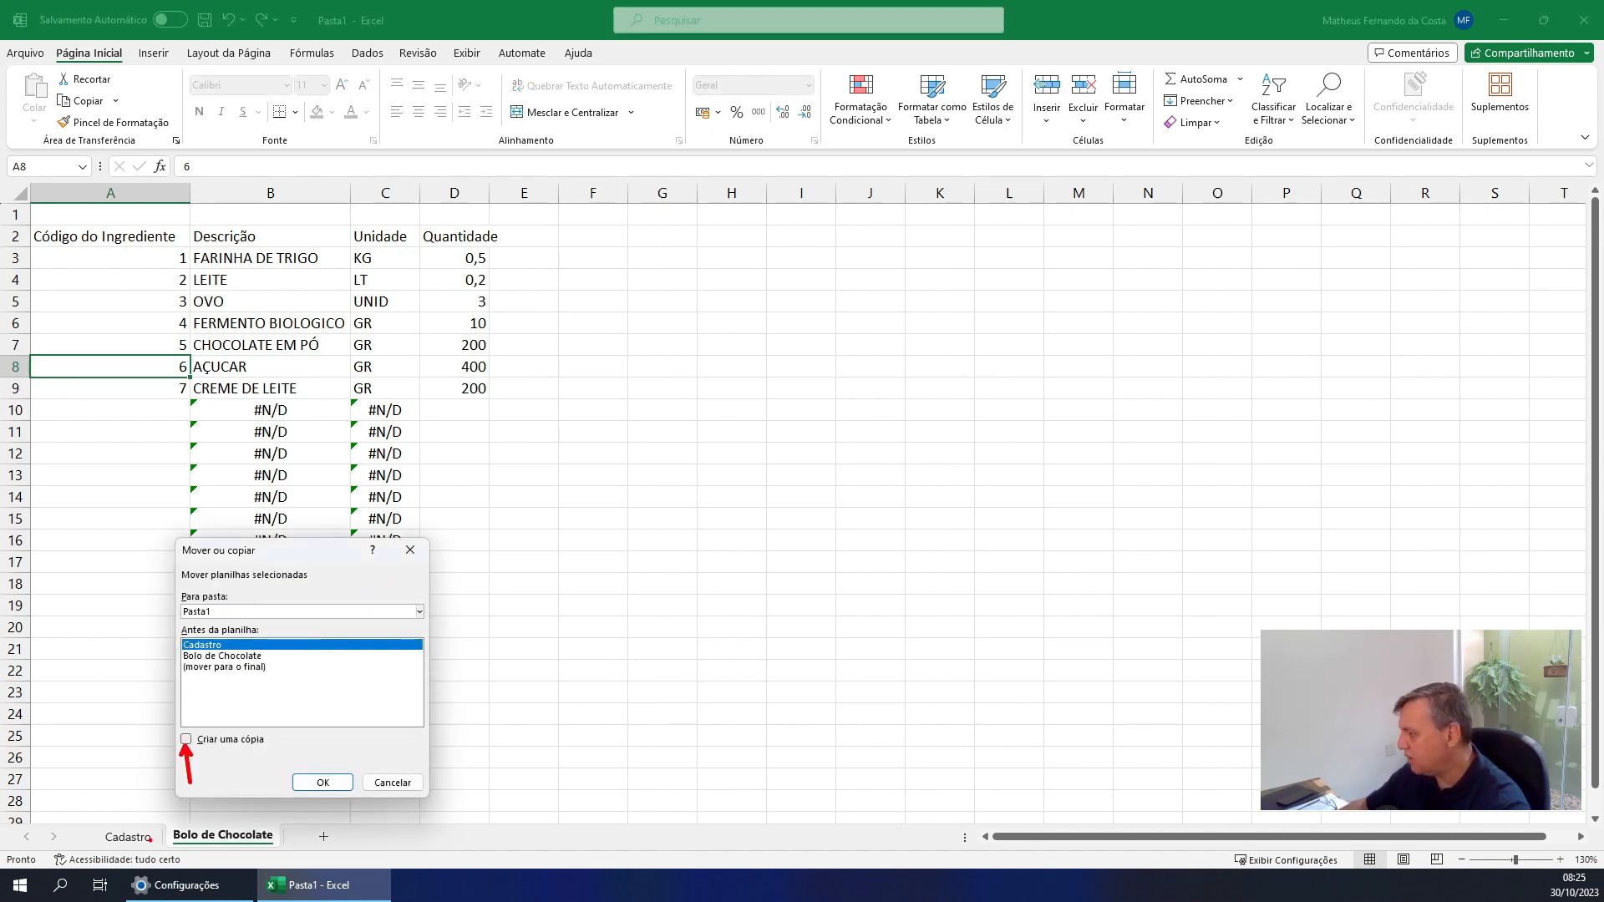
left_click(186, 739)
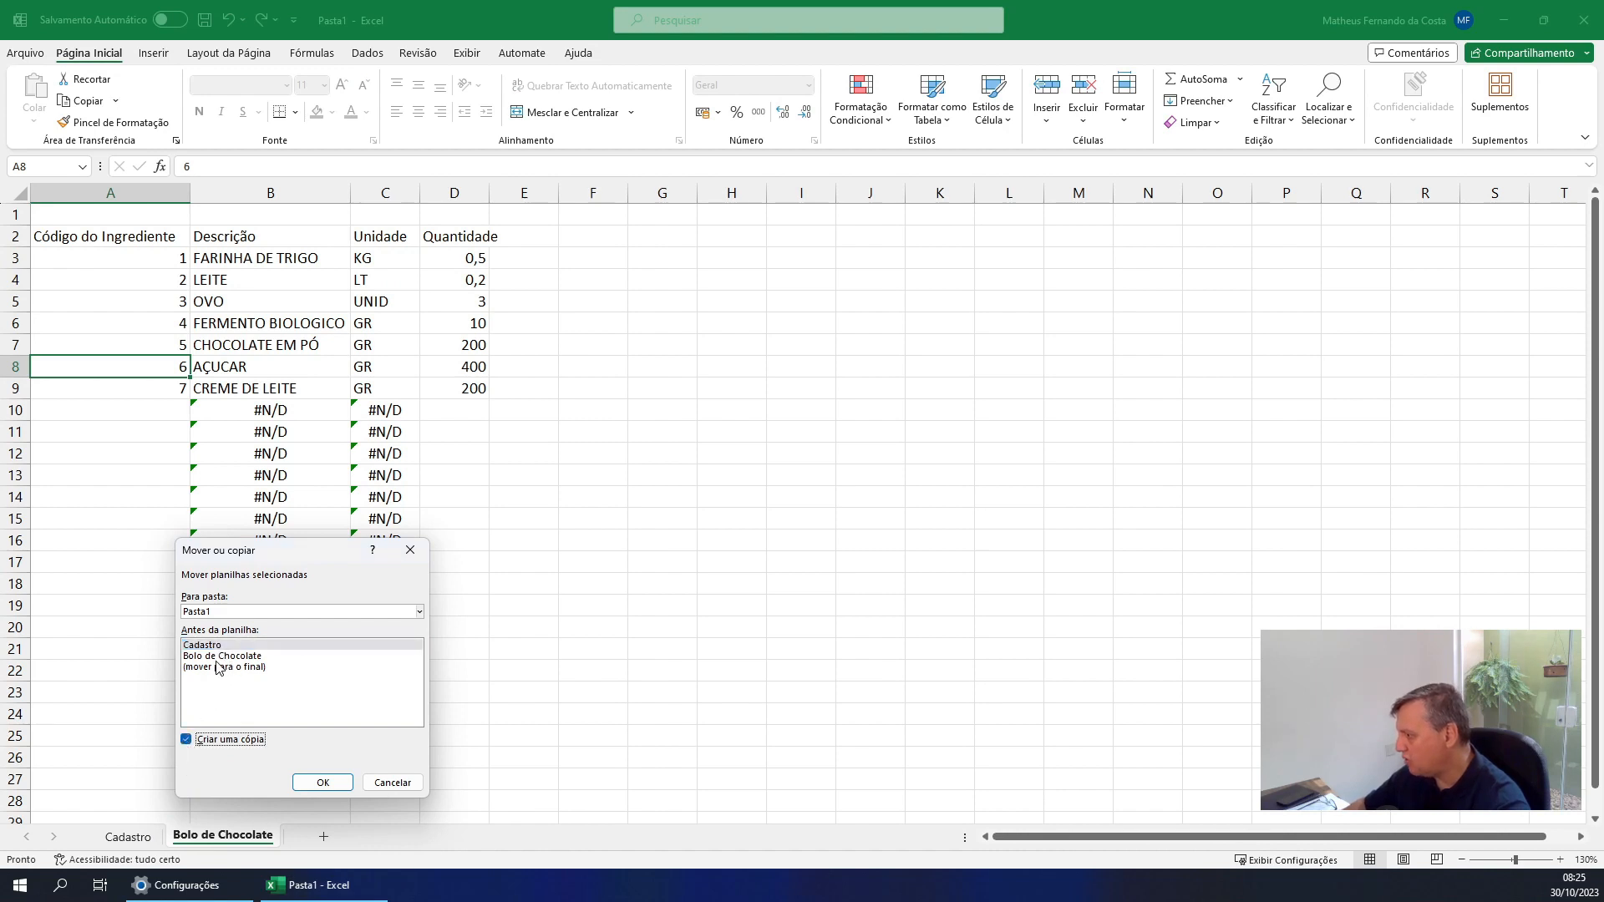
left_click(322, 783)
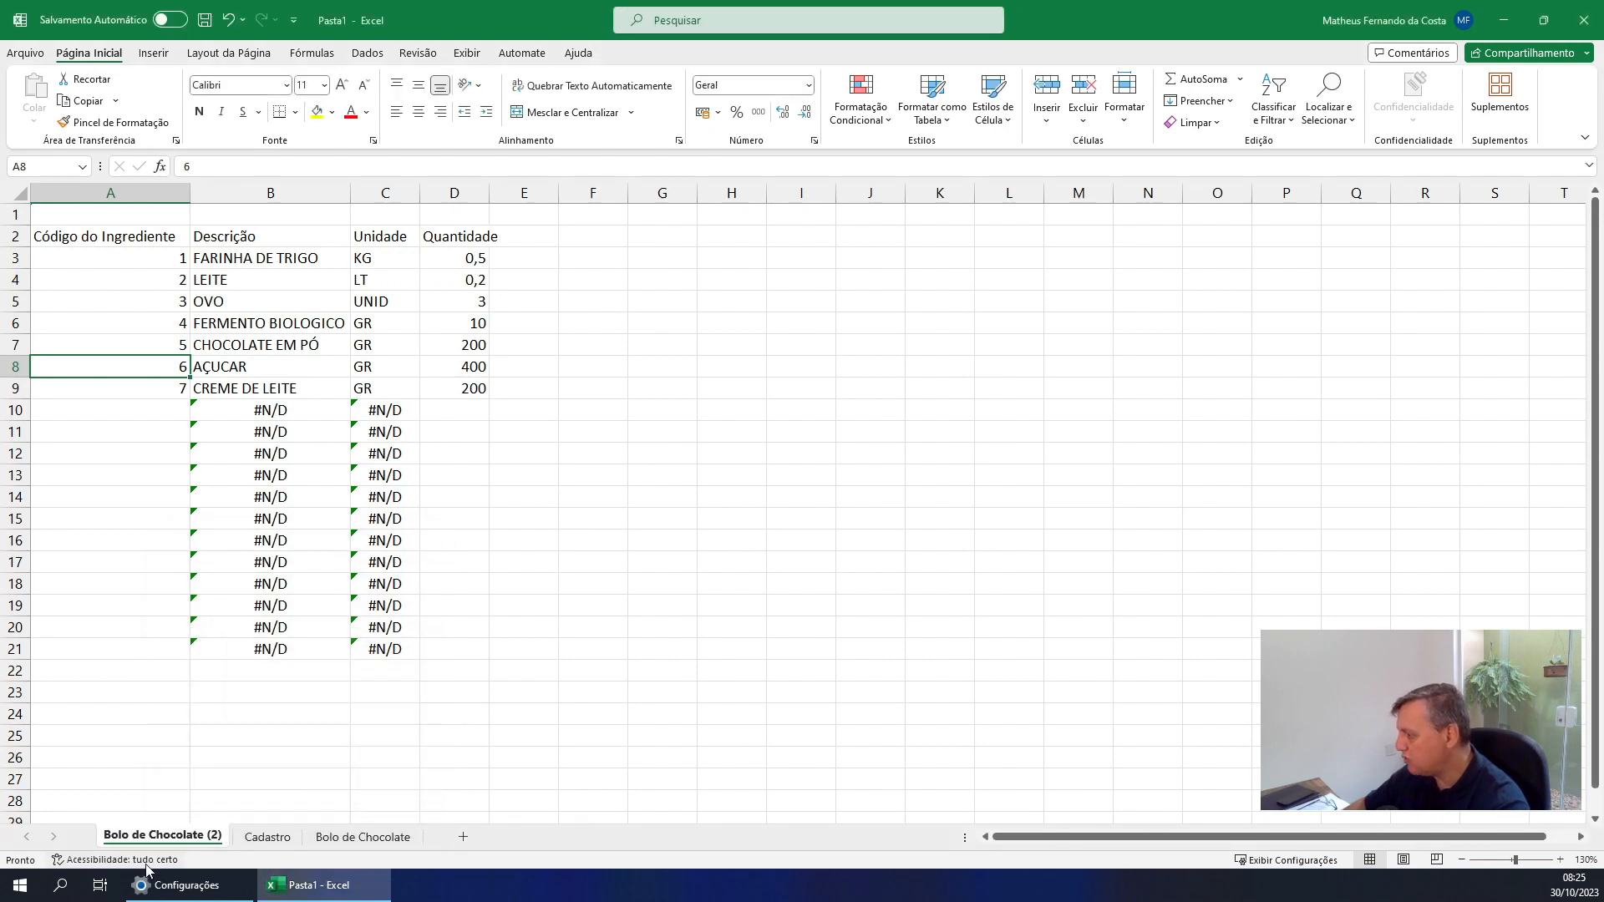
Rename the copied recipe sheet as Bolo de Laranja
double_click(201, 839)
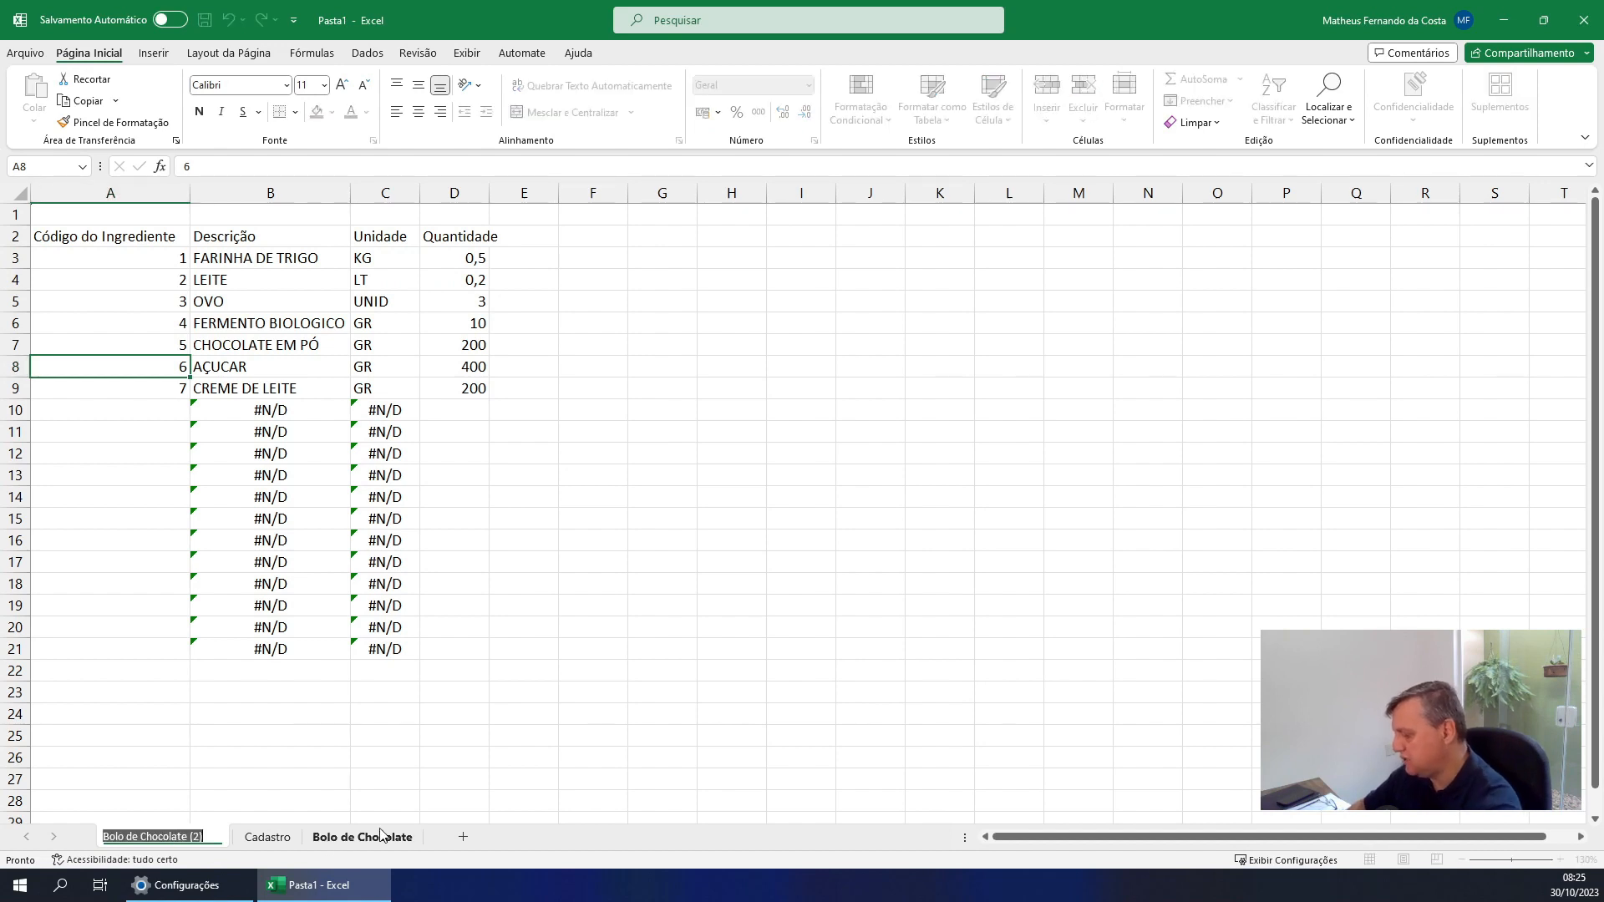
type("bOLO")
key("BackSpace")
key("BackSpace")
key("BackSpace")
key("BackSpace")
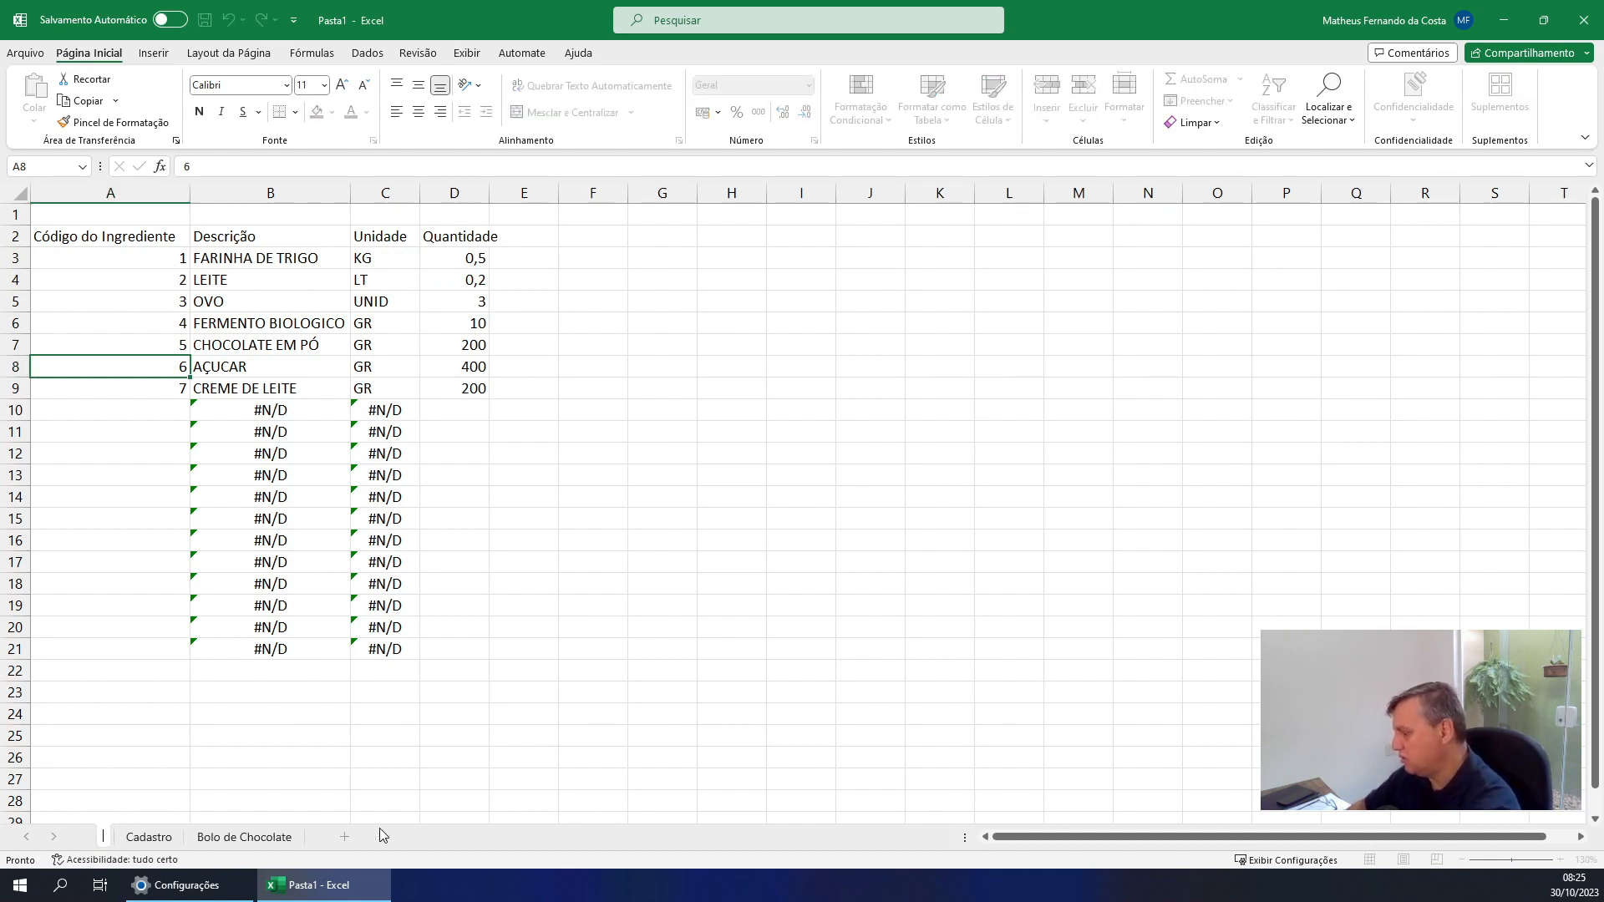
type("Bolo de La")
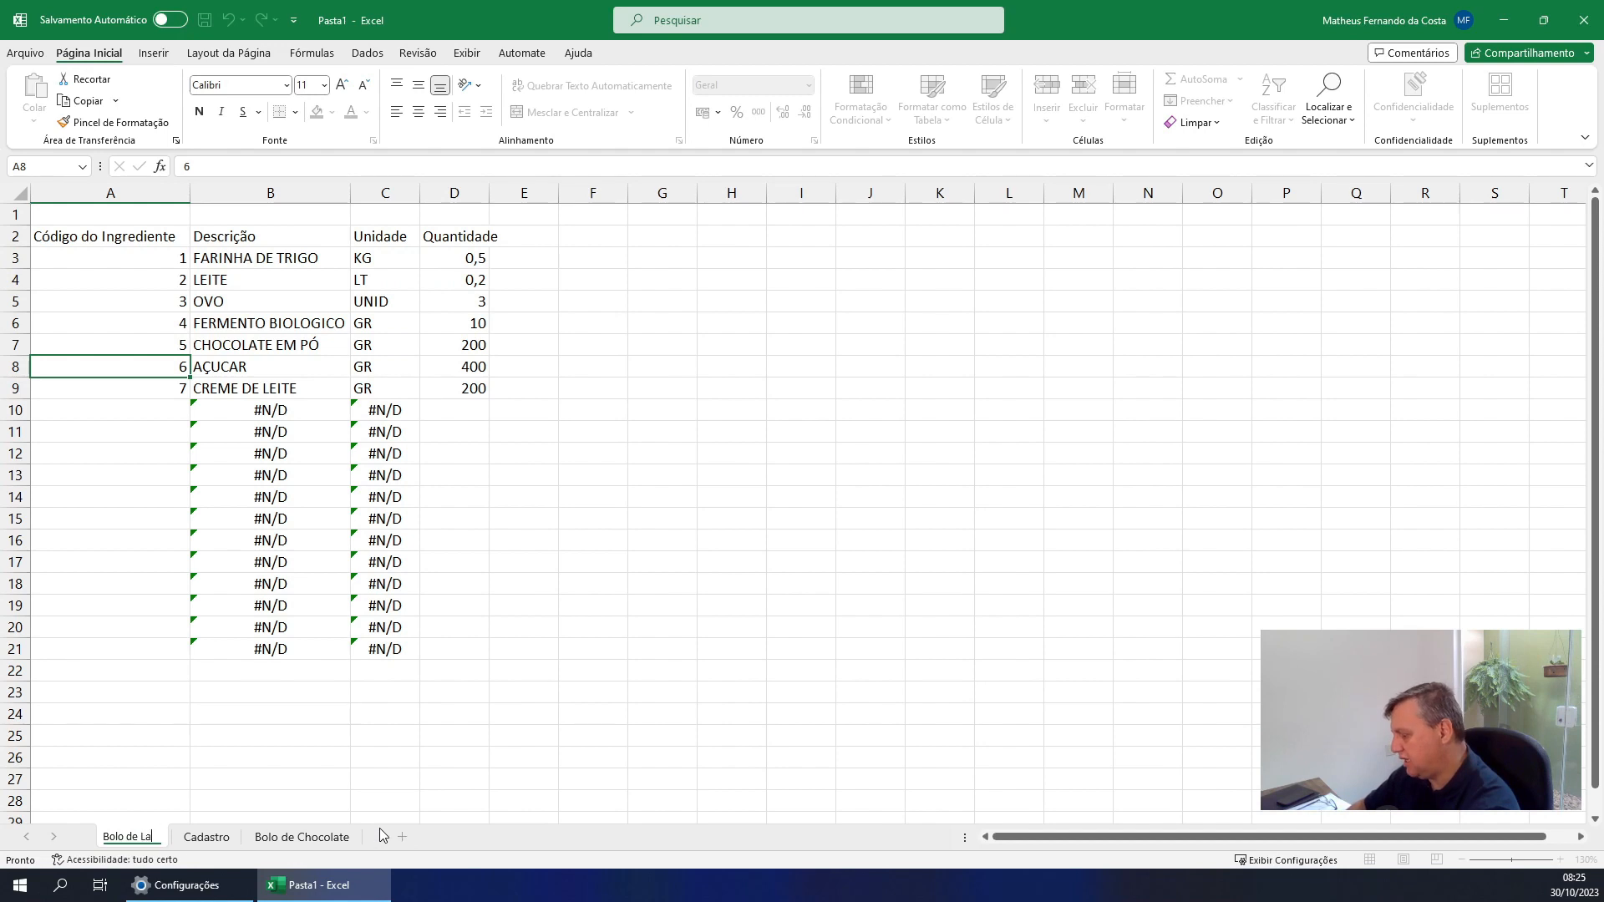
type("ranja")
key("Return")
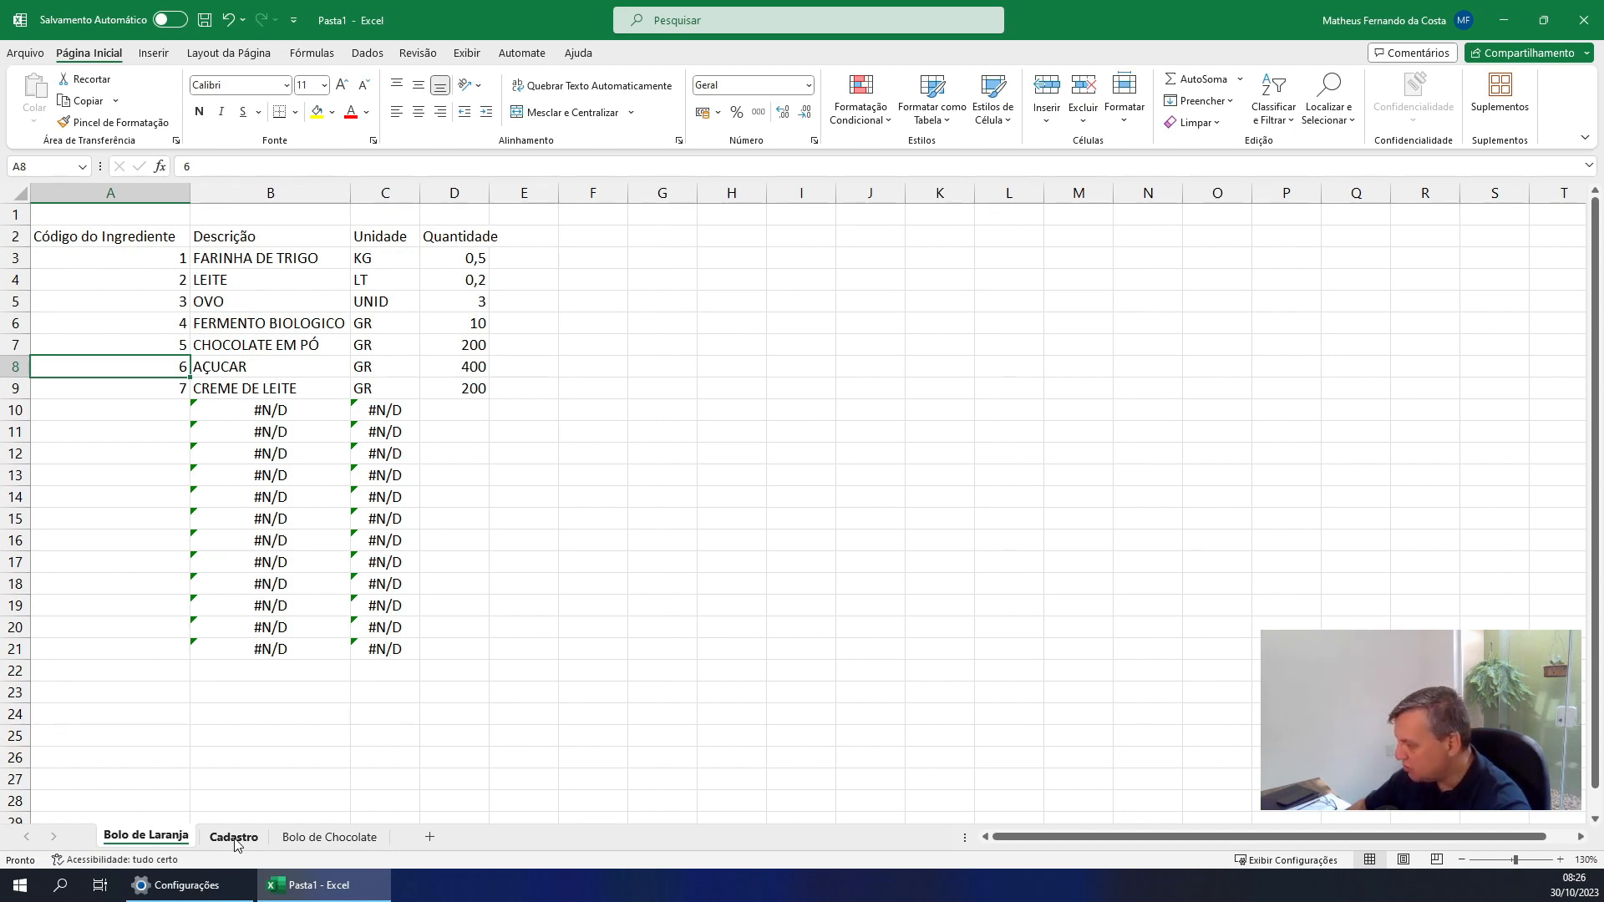
Move the Cadastro sheet ahead of Bolo de Laranja and return to the Bolo de Laranja sheet after checking Bolo de Chocolate
left_click_drag(235, 845, 161, 850)
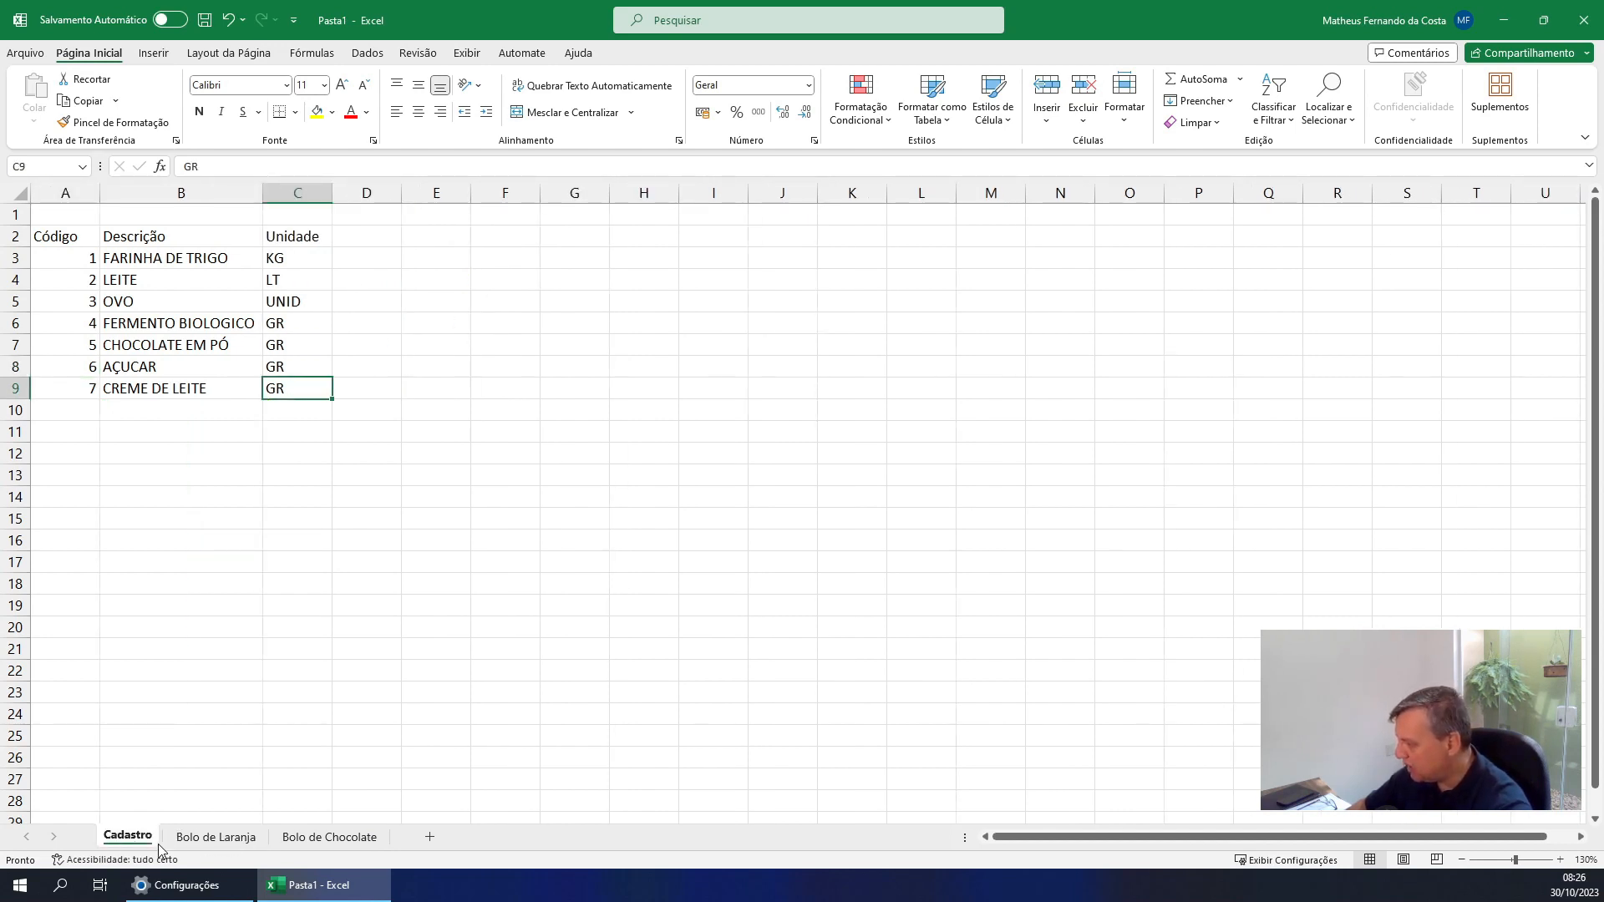
left_click(211, 838)
left_click(316, 839)
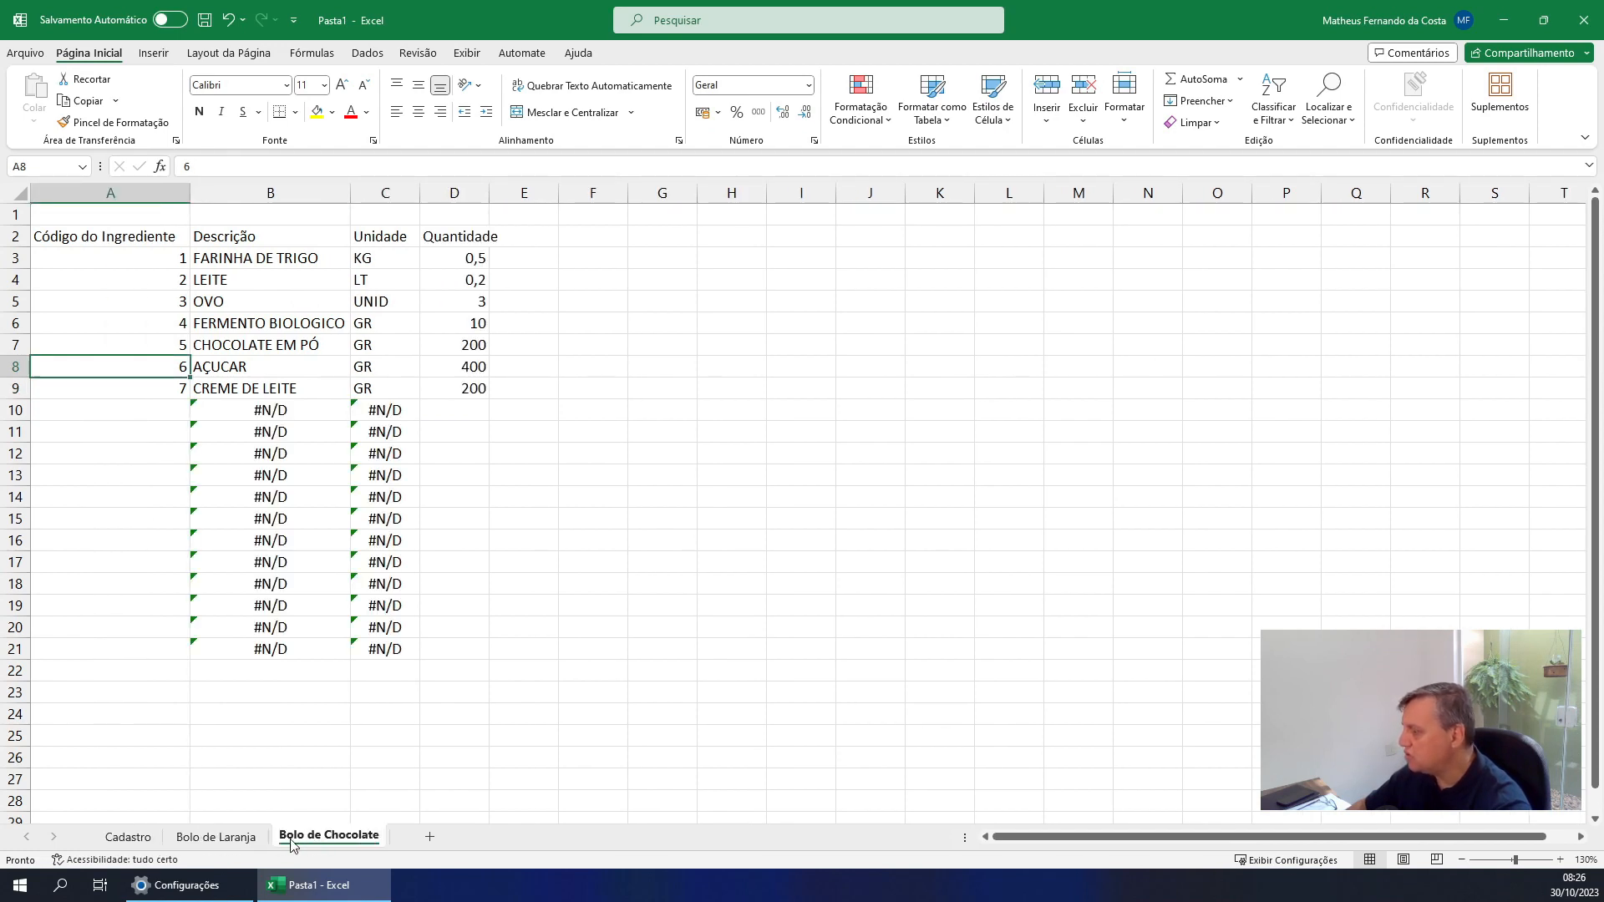
left_click(215, 836)
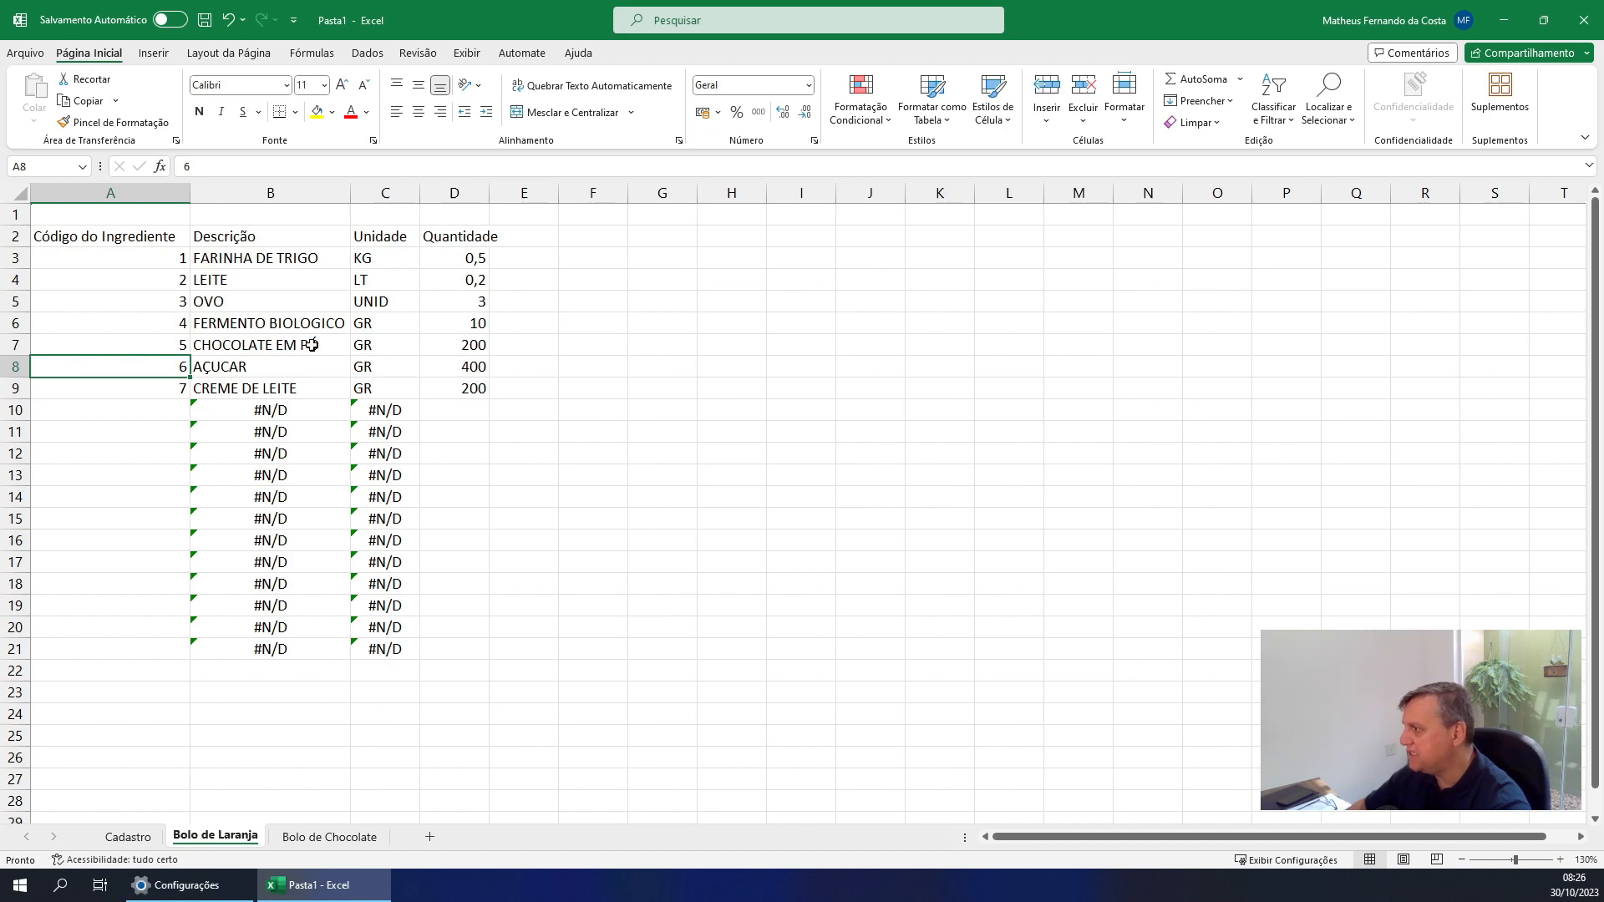
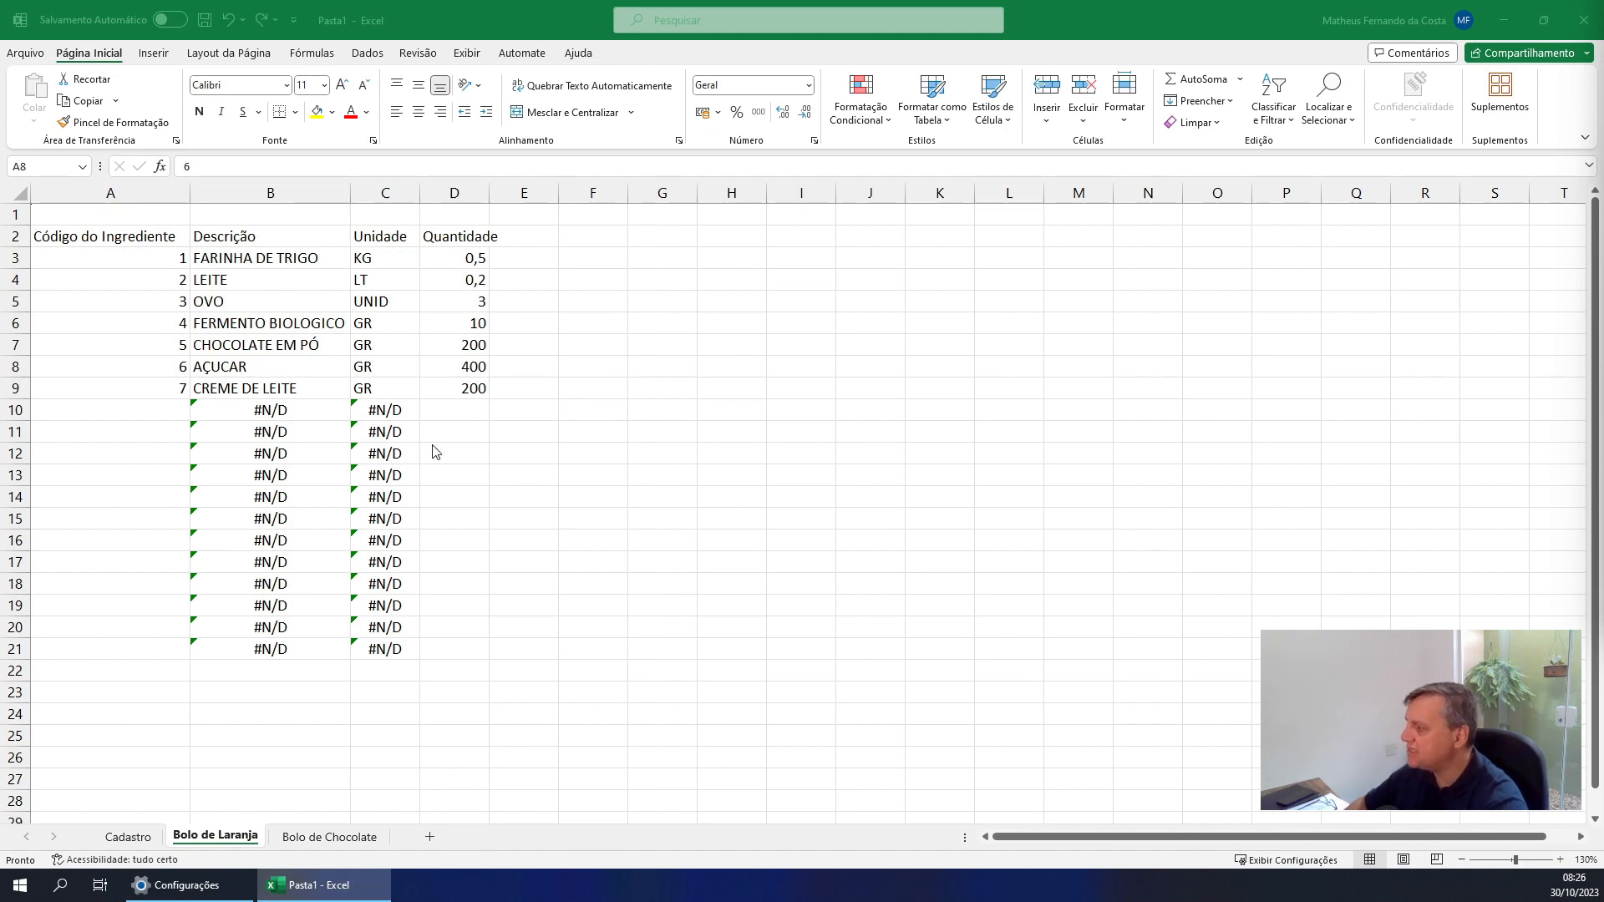
Change the AÇUCAR description in Cadastro cell B8 to AÇUCAR CRISTAL and check it on the Bolo de Laranja and Bolo de Chocolate sheets
left_click(324, 849)
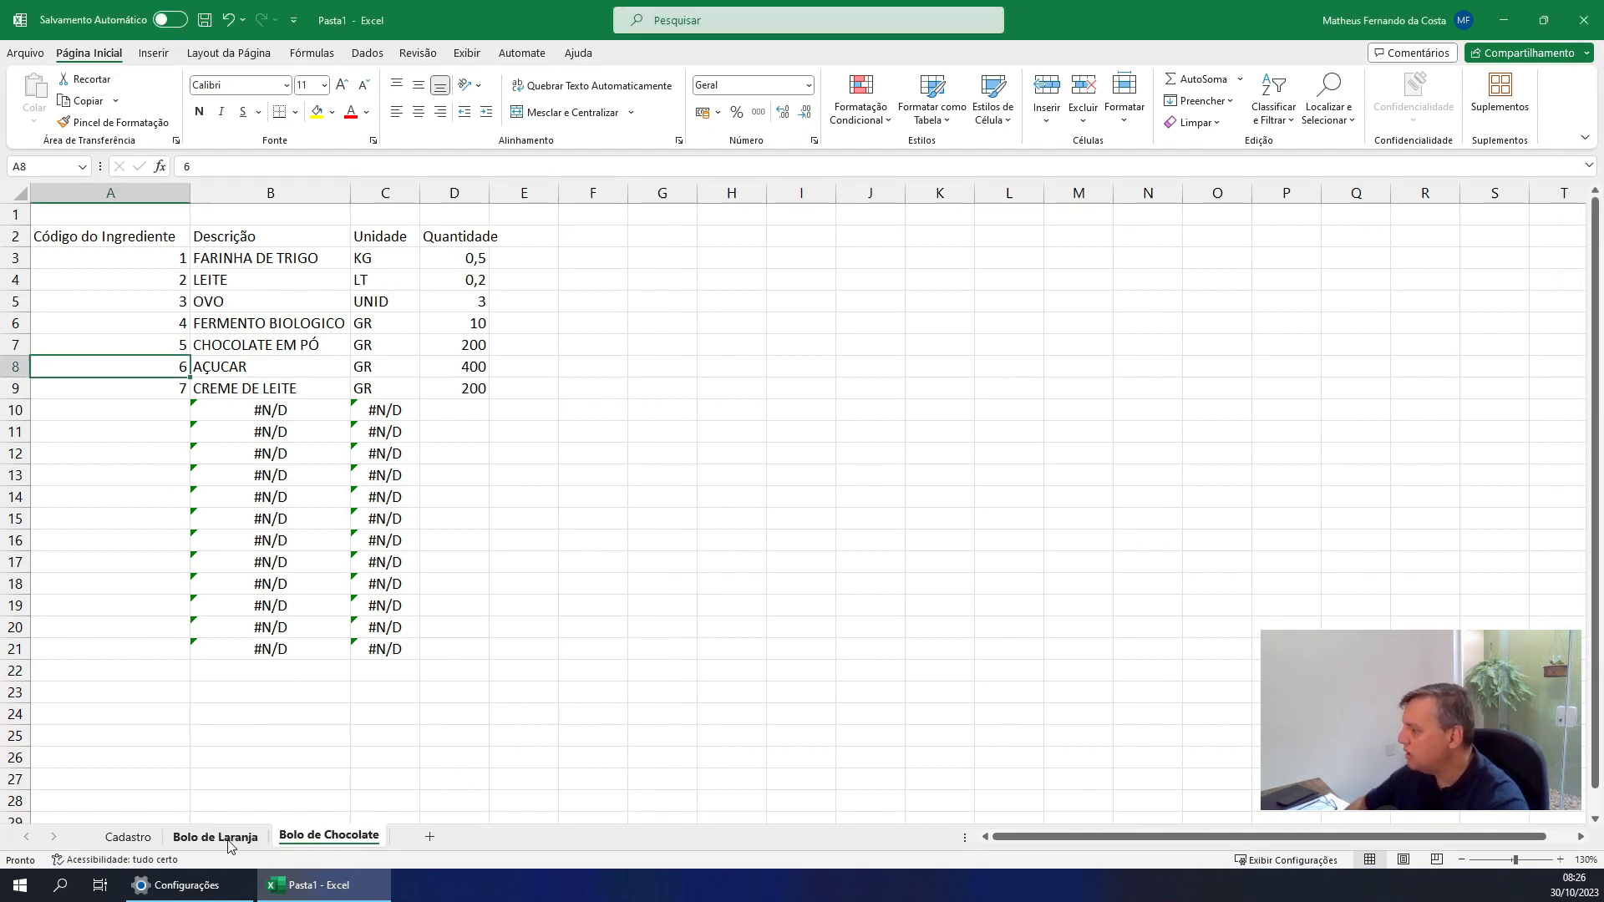
left_click(133, 839)
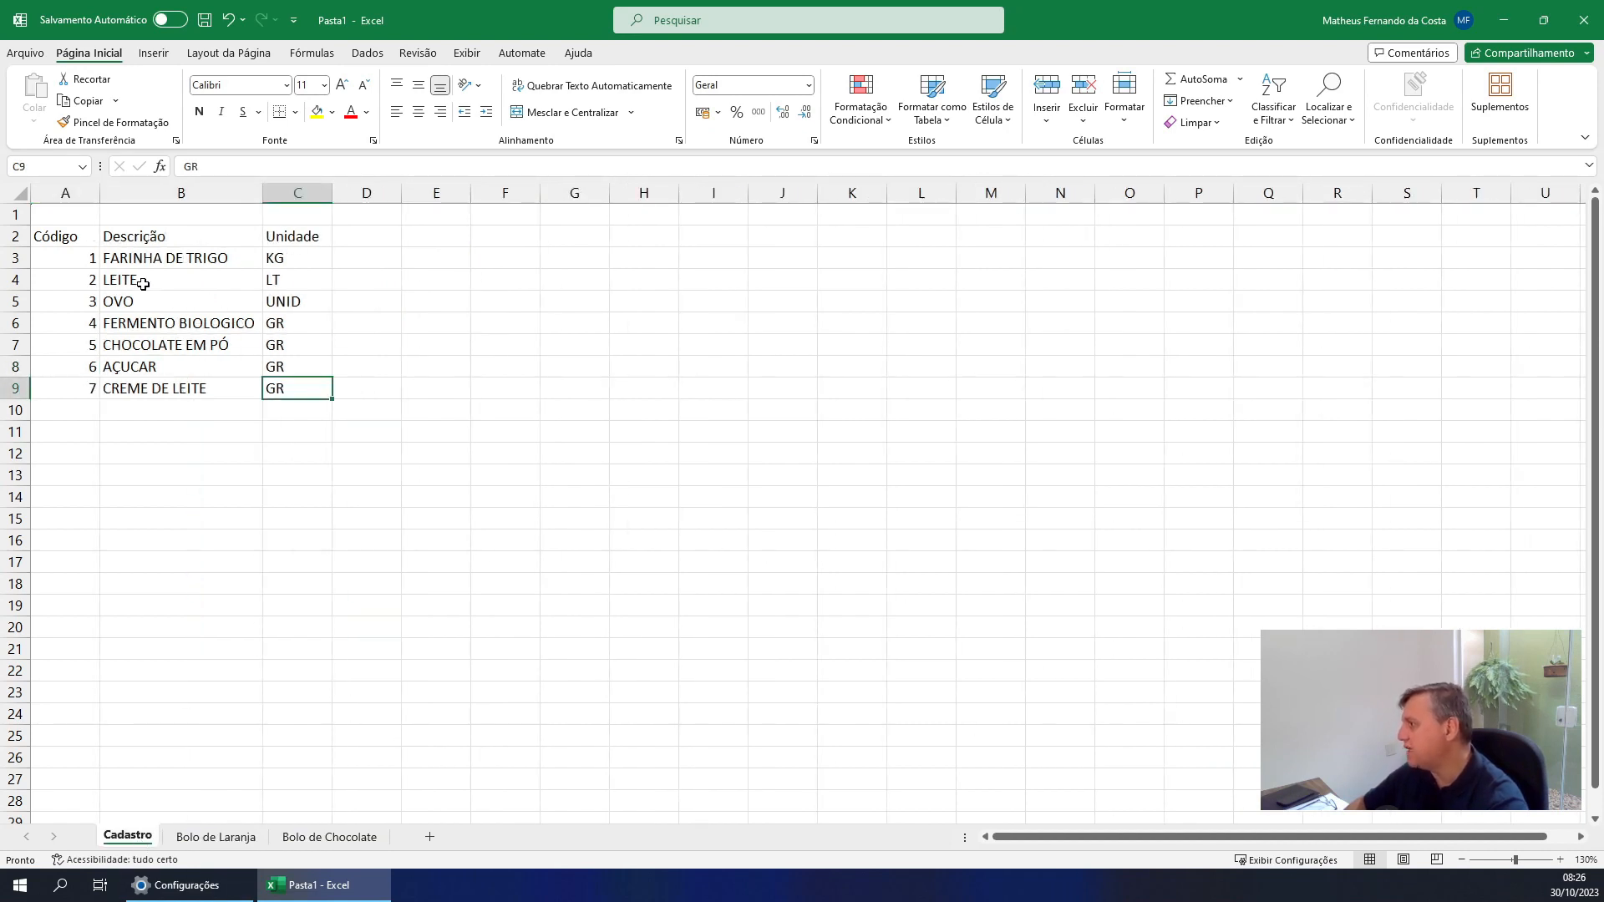
left_click(167, 367)
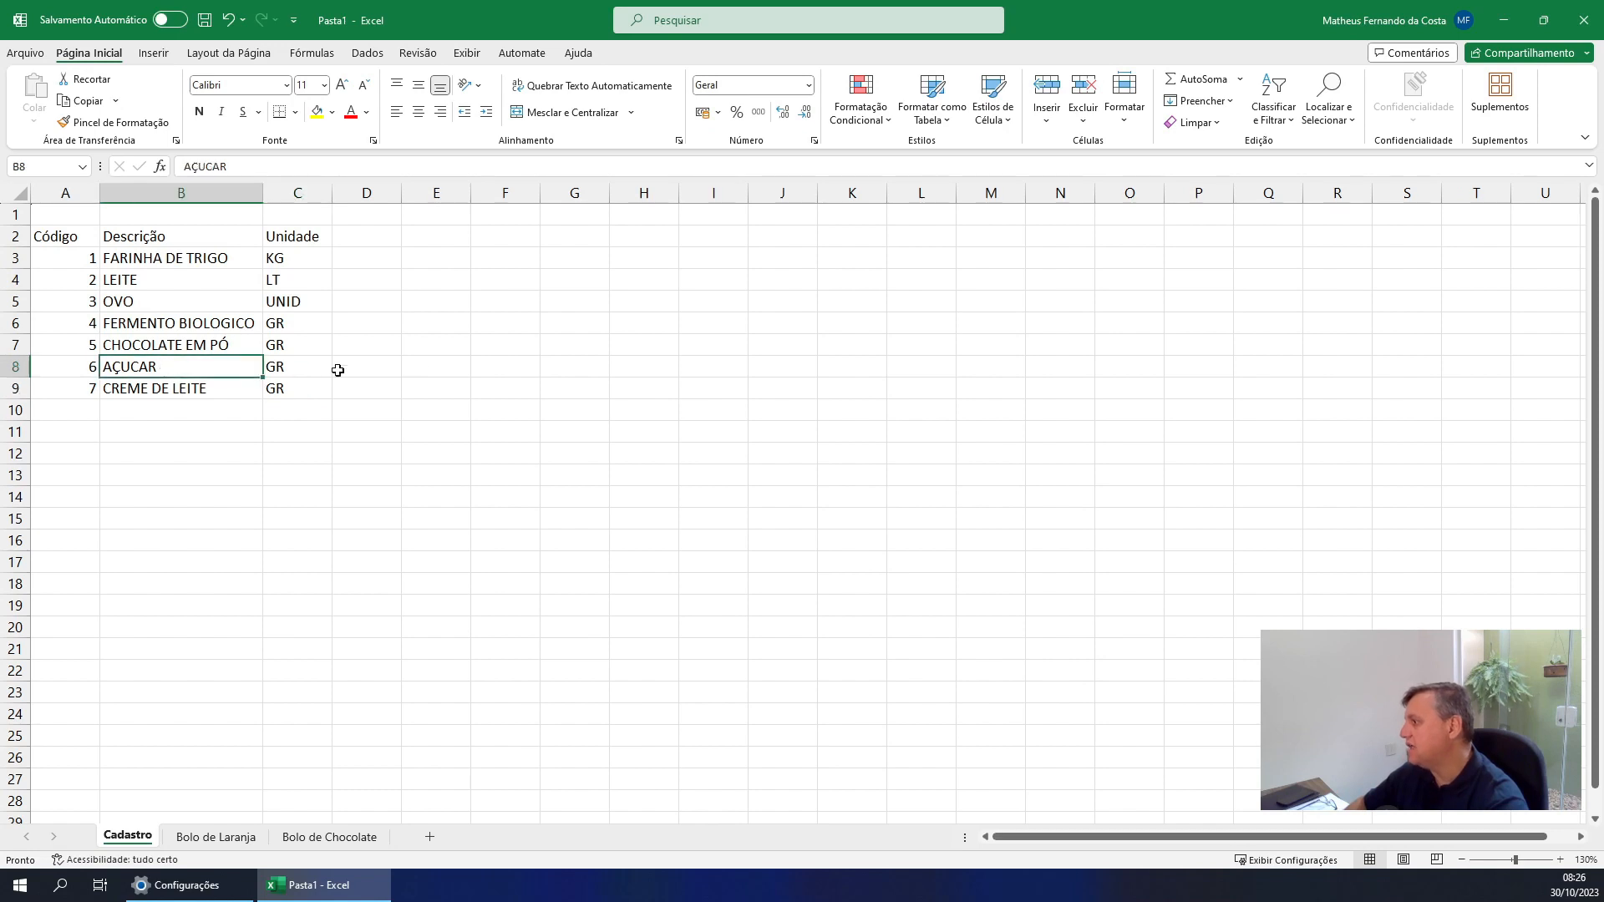
key("F2")
type("m")
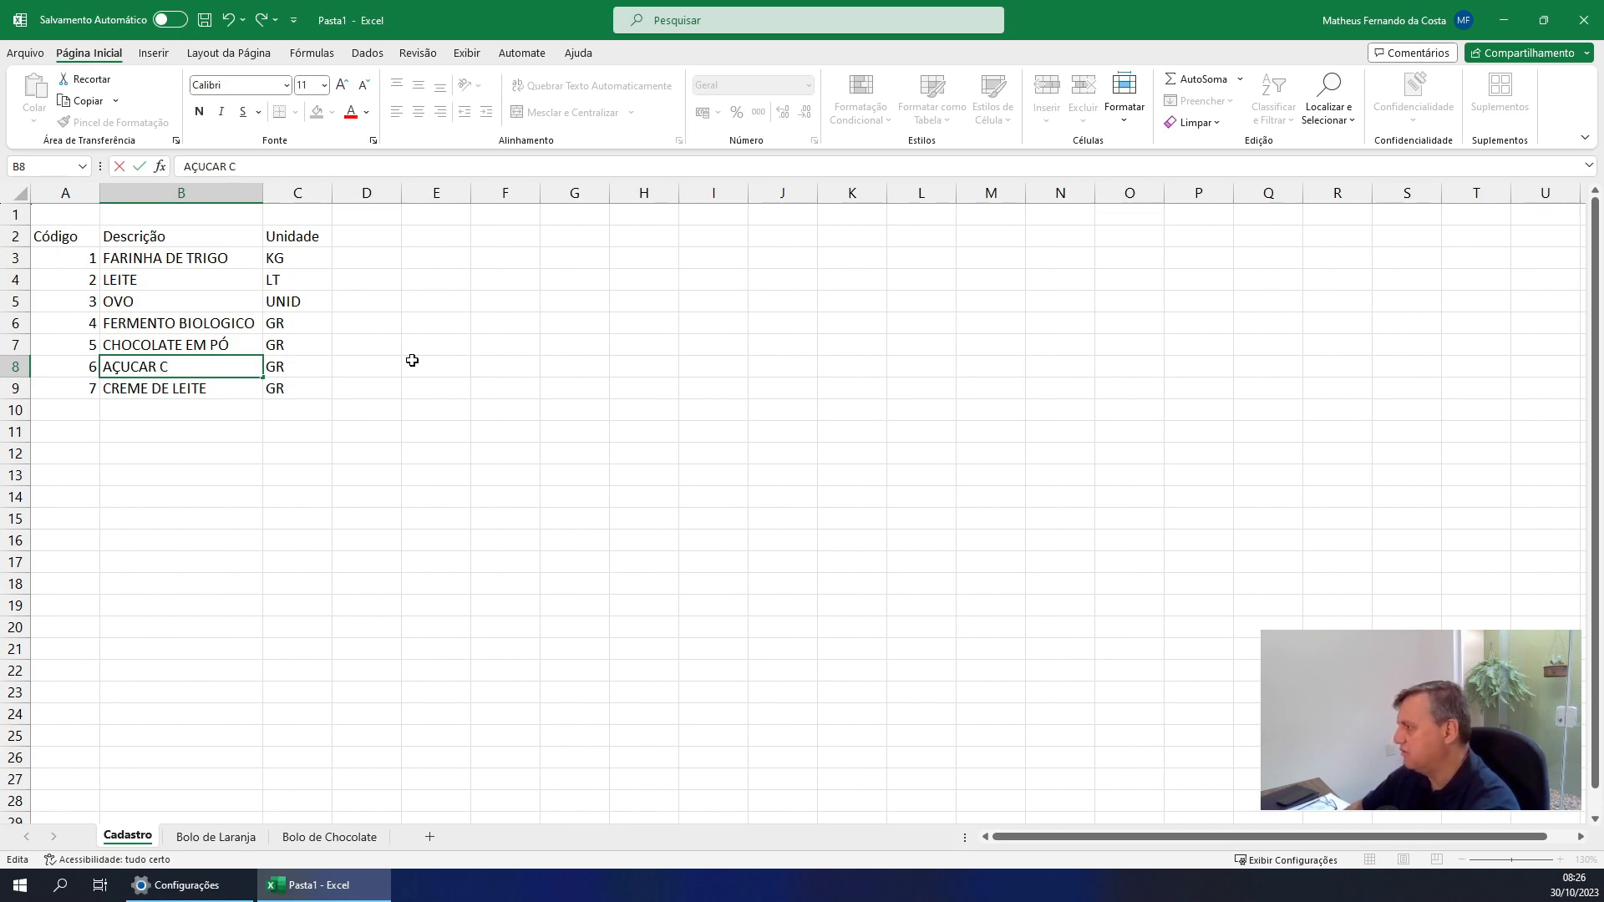
type("RISTAL")
key("Return")
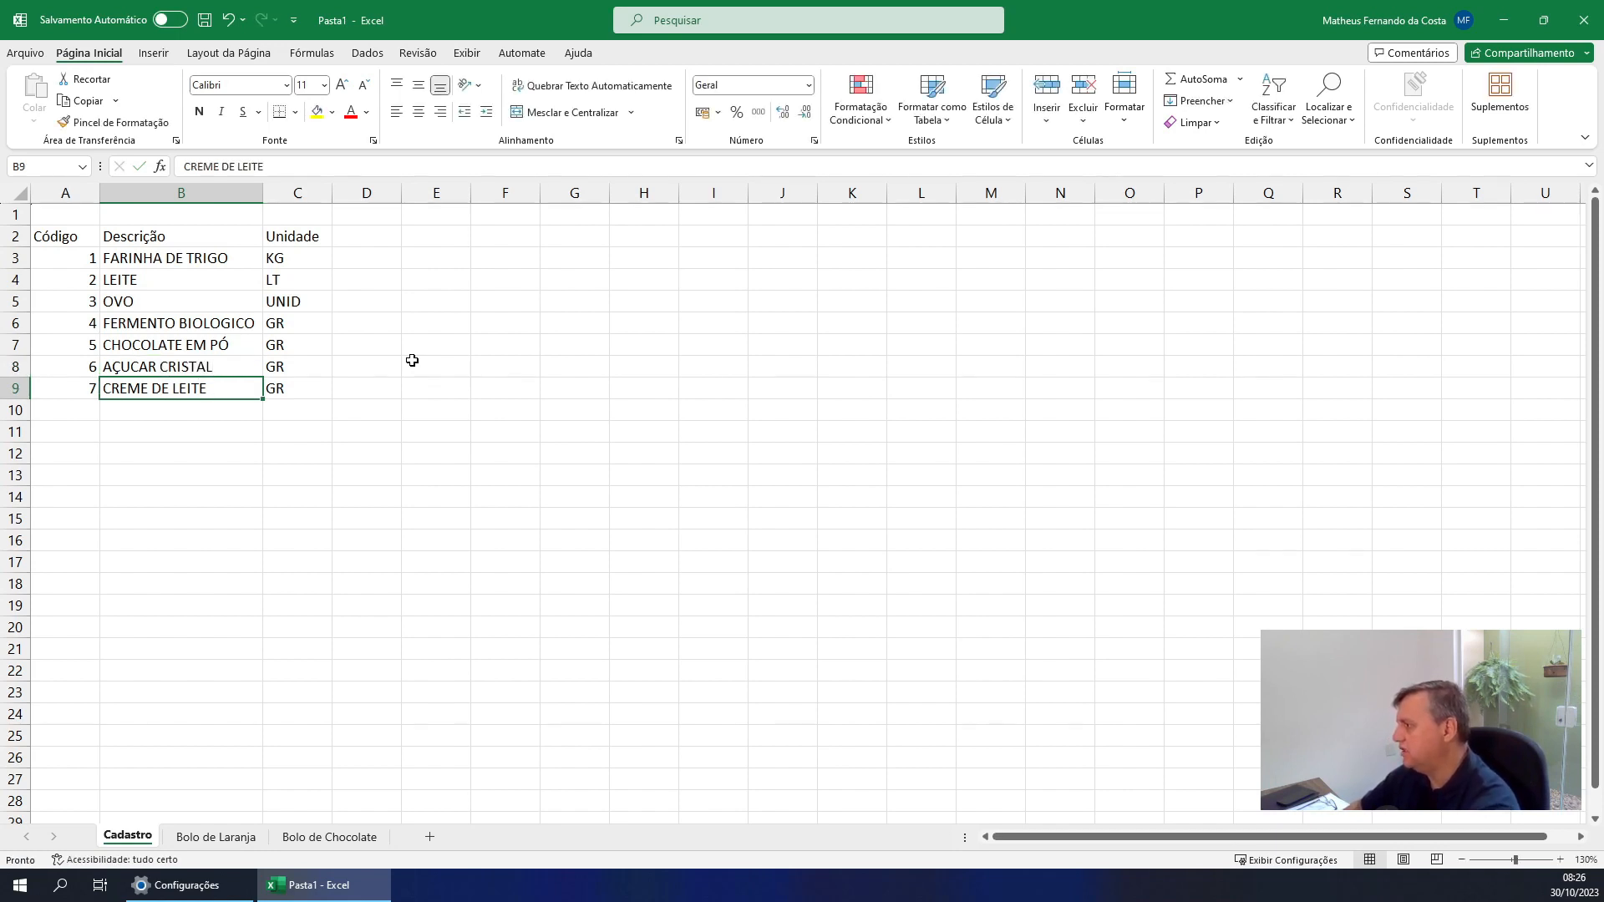
key("Up")
left_click(237, 838)
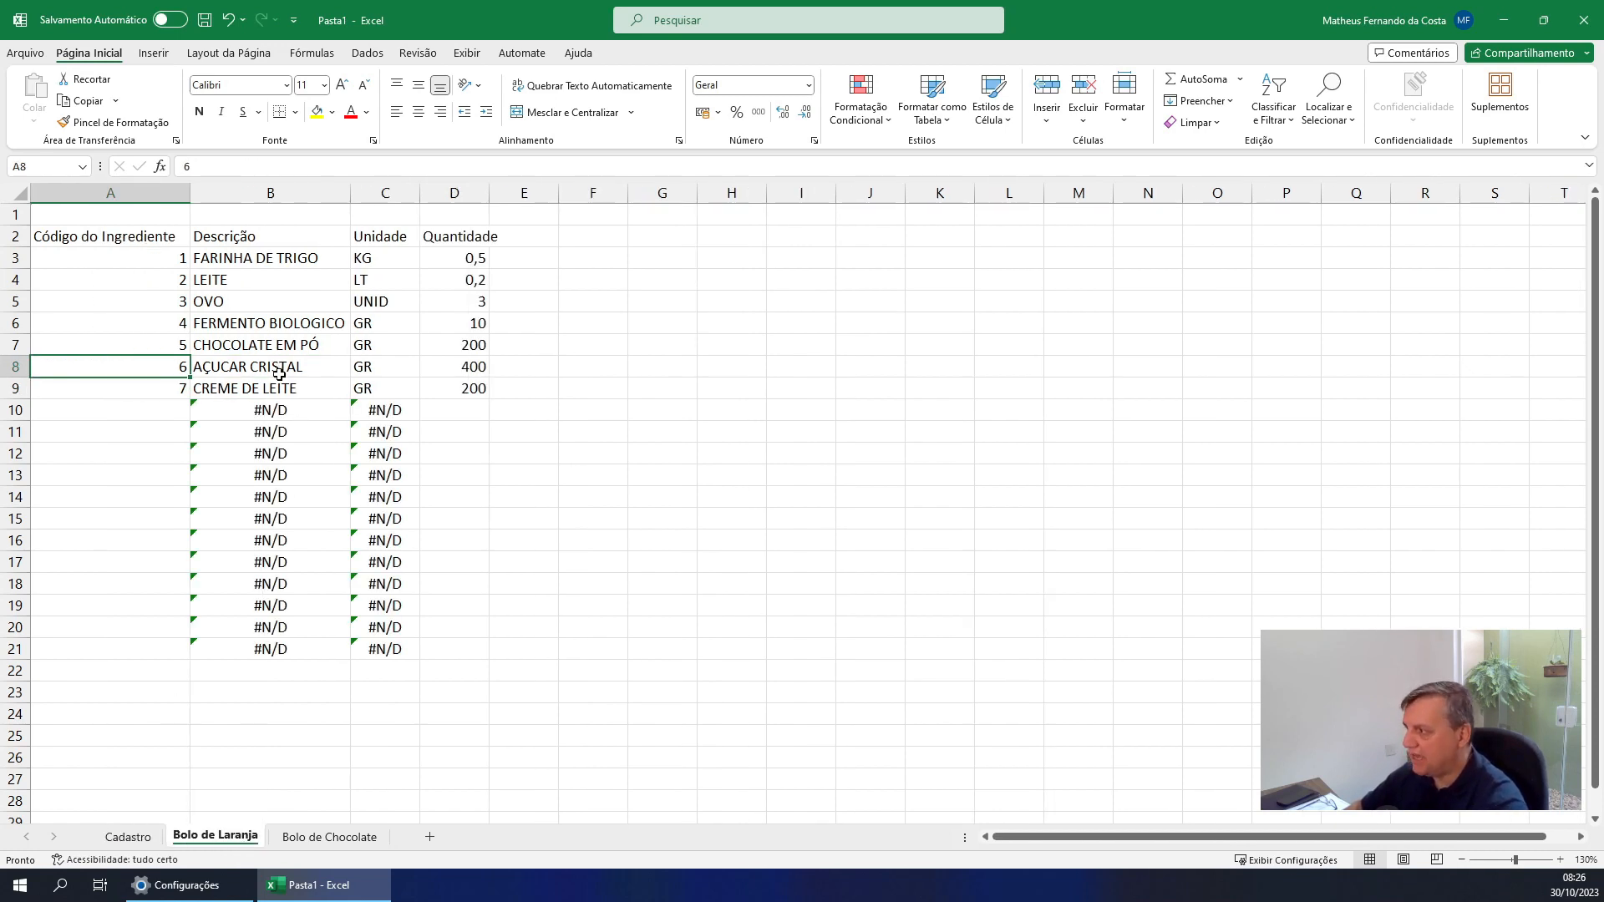
left_click(366, 836)
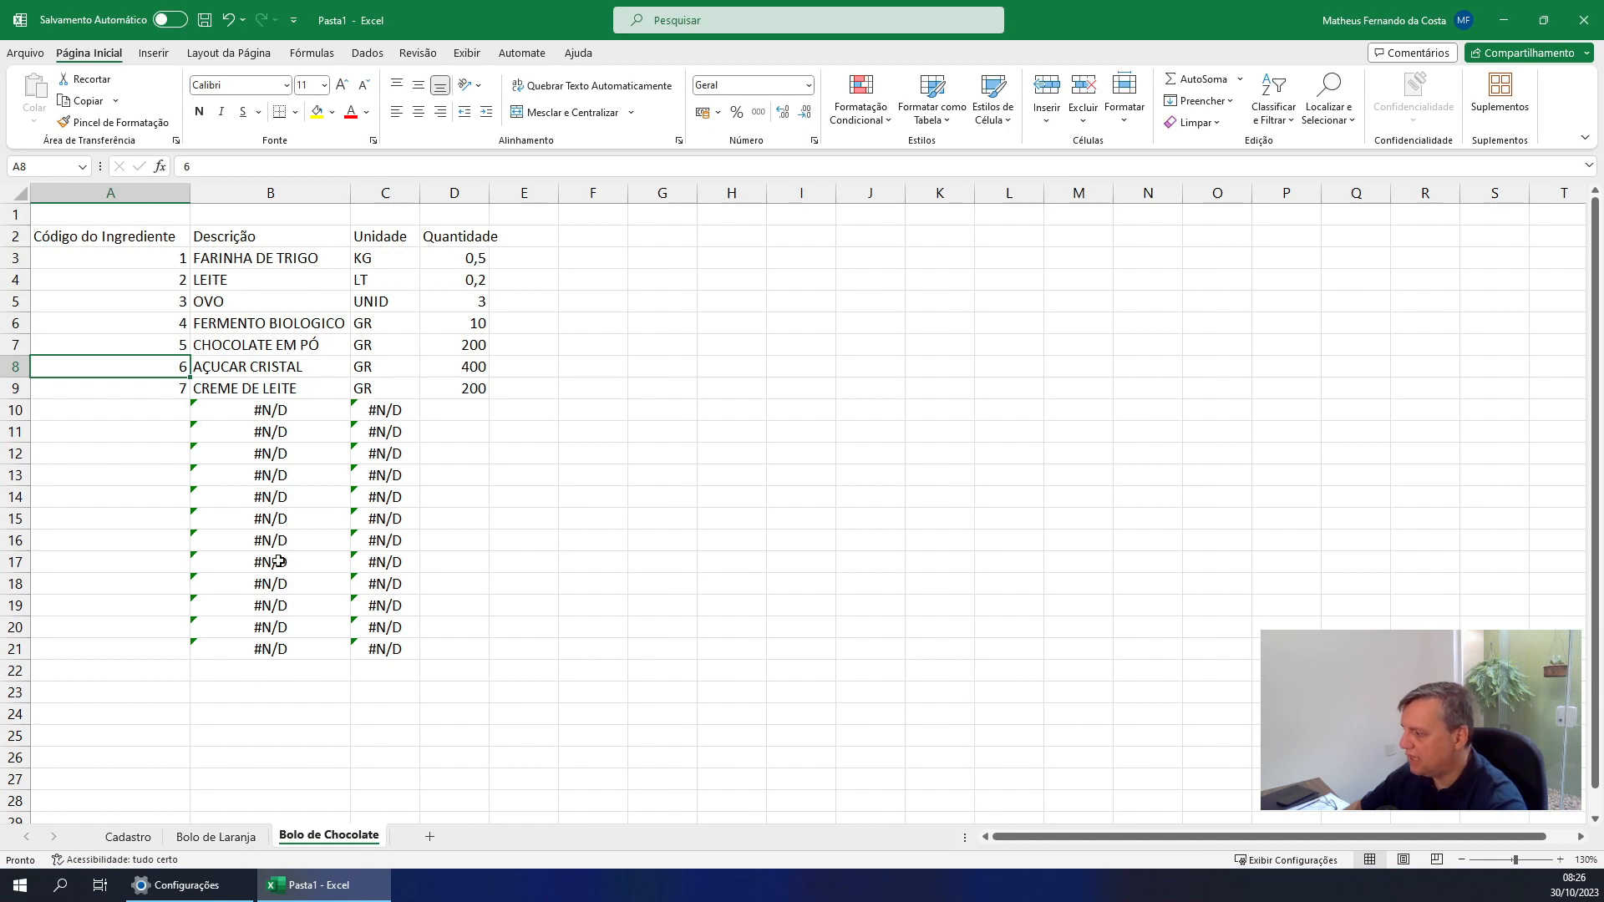
Remove CRISTAL from the description in Cadastro cell B8, leaving AÇUCAR
left_click(128, 837)
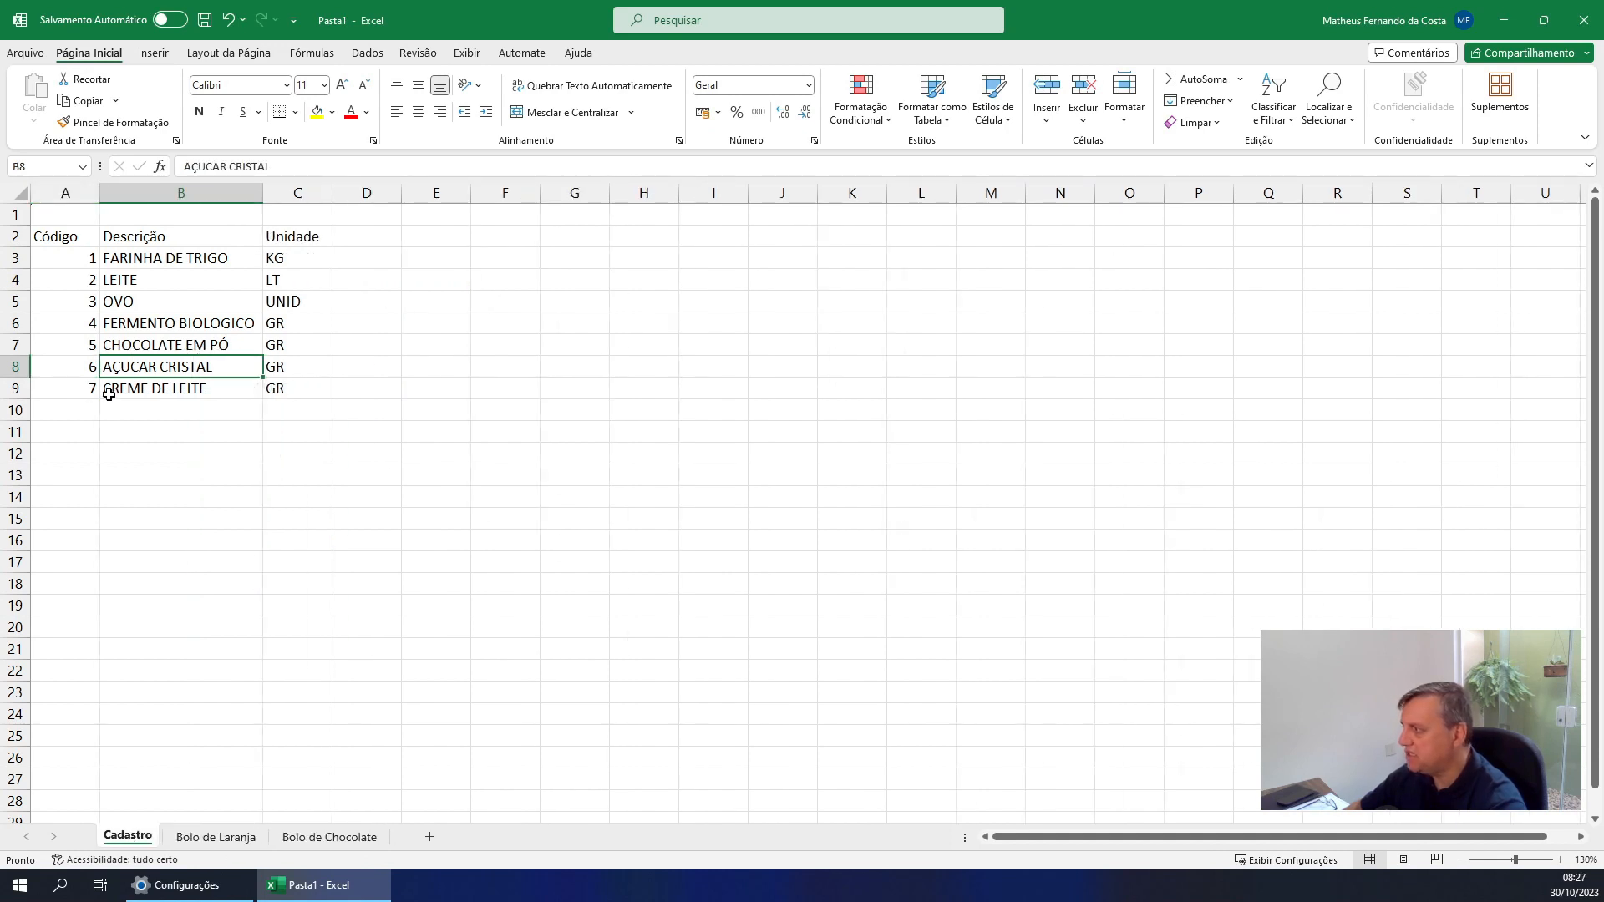
left_click_drag(225, 167, 459, 175)
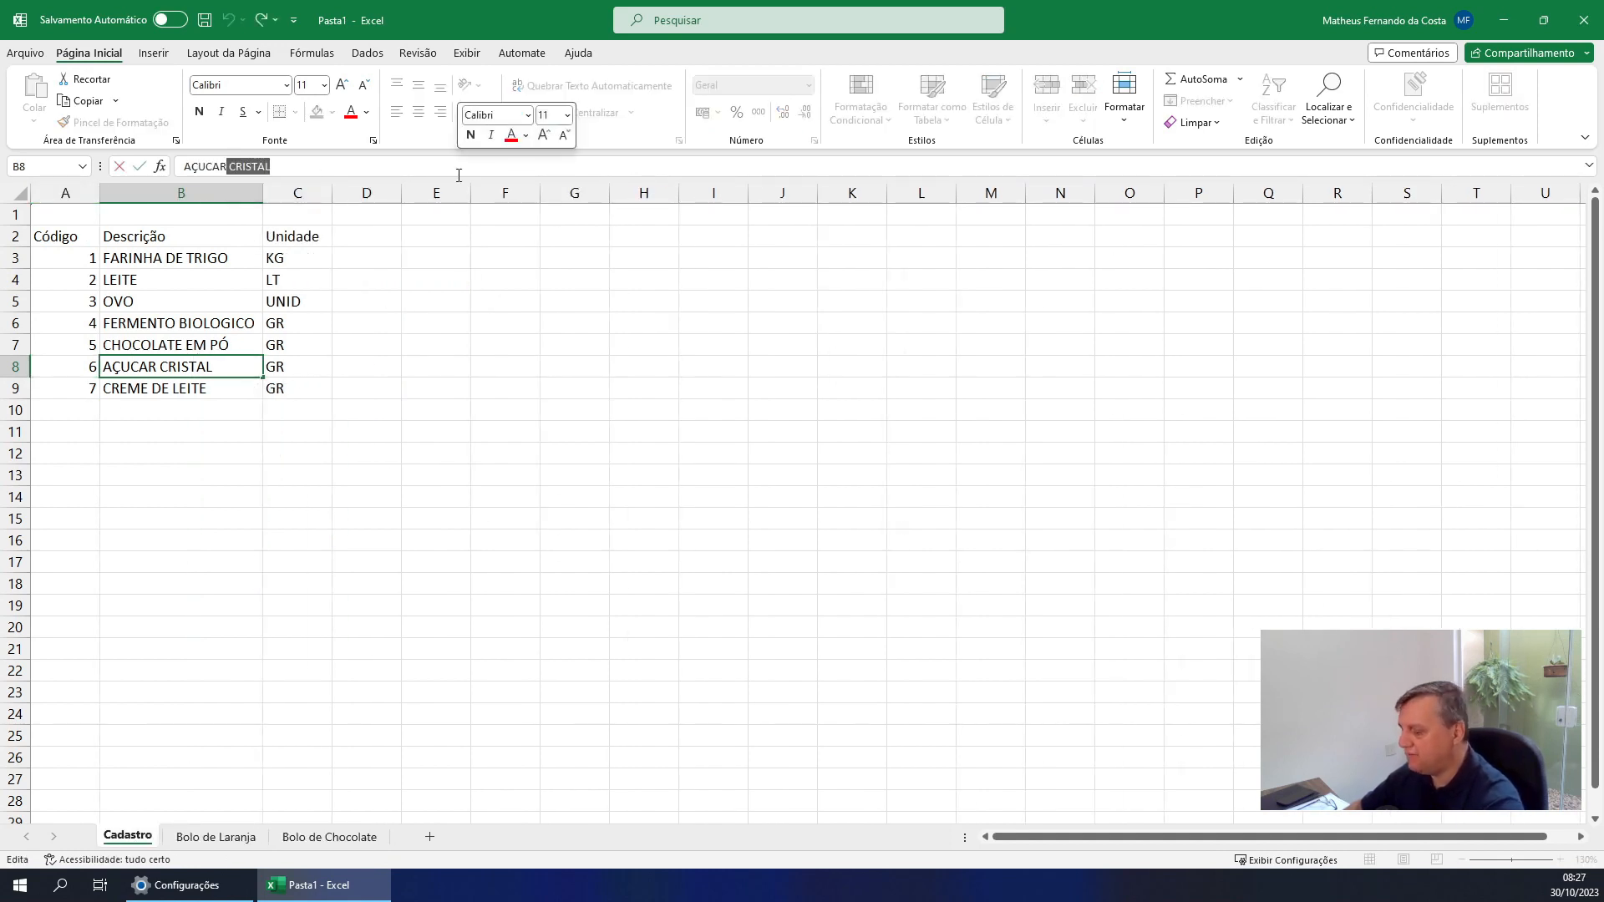
key("BackSpace")
key("Return")
key("Up")
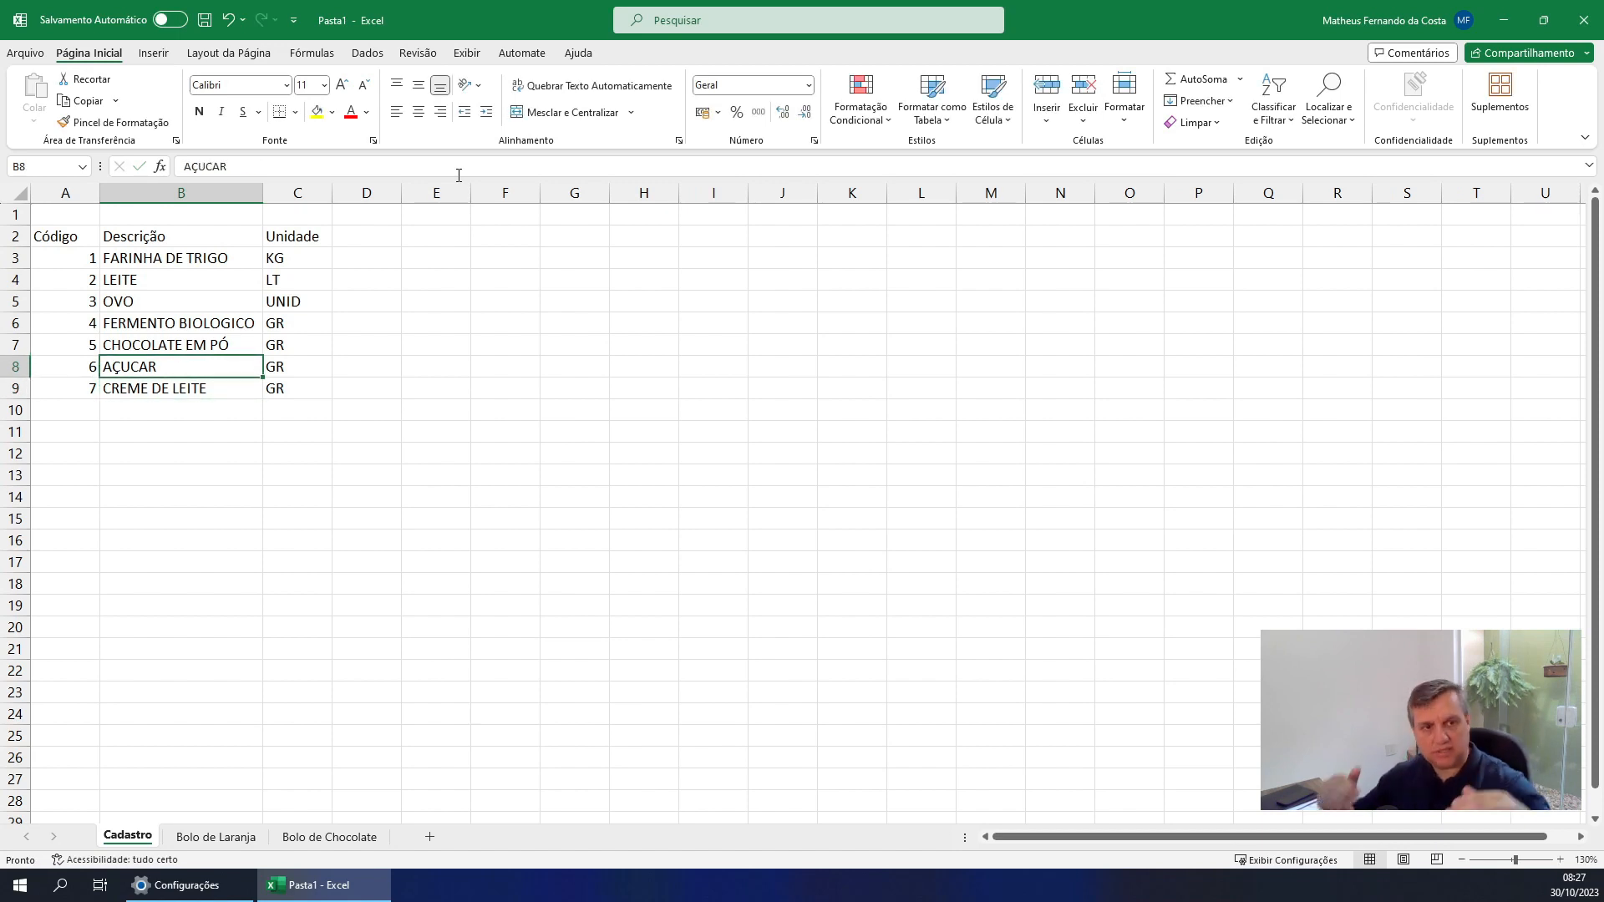